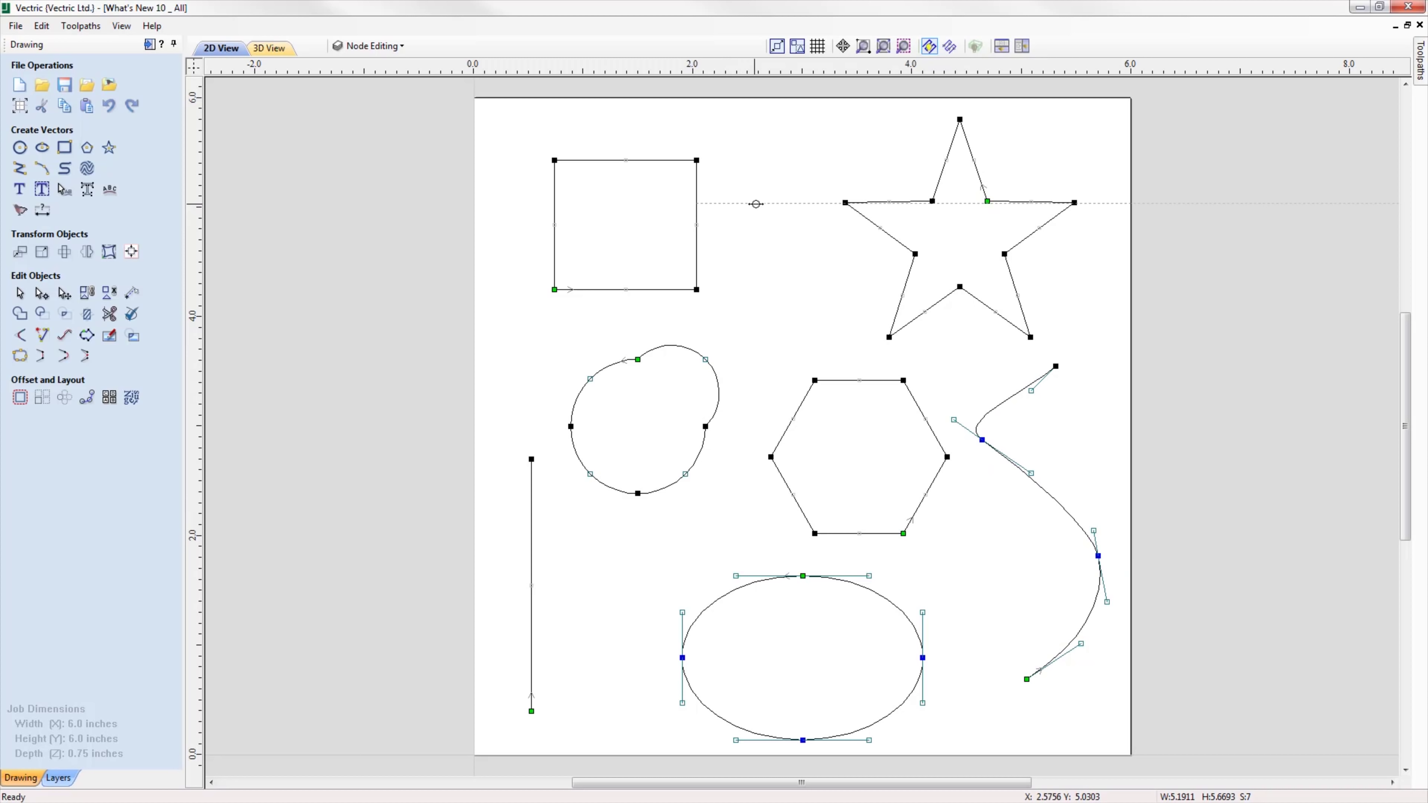
Stretch the square by moving its right and top spans outward, and shift the hexagon's upper-left span outward.
left_click_drag(755, 204, 756, 204)
left_click_drag(681, 152, 680, 128)
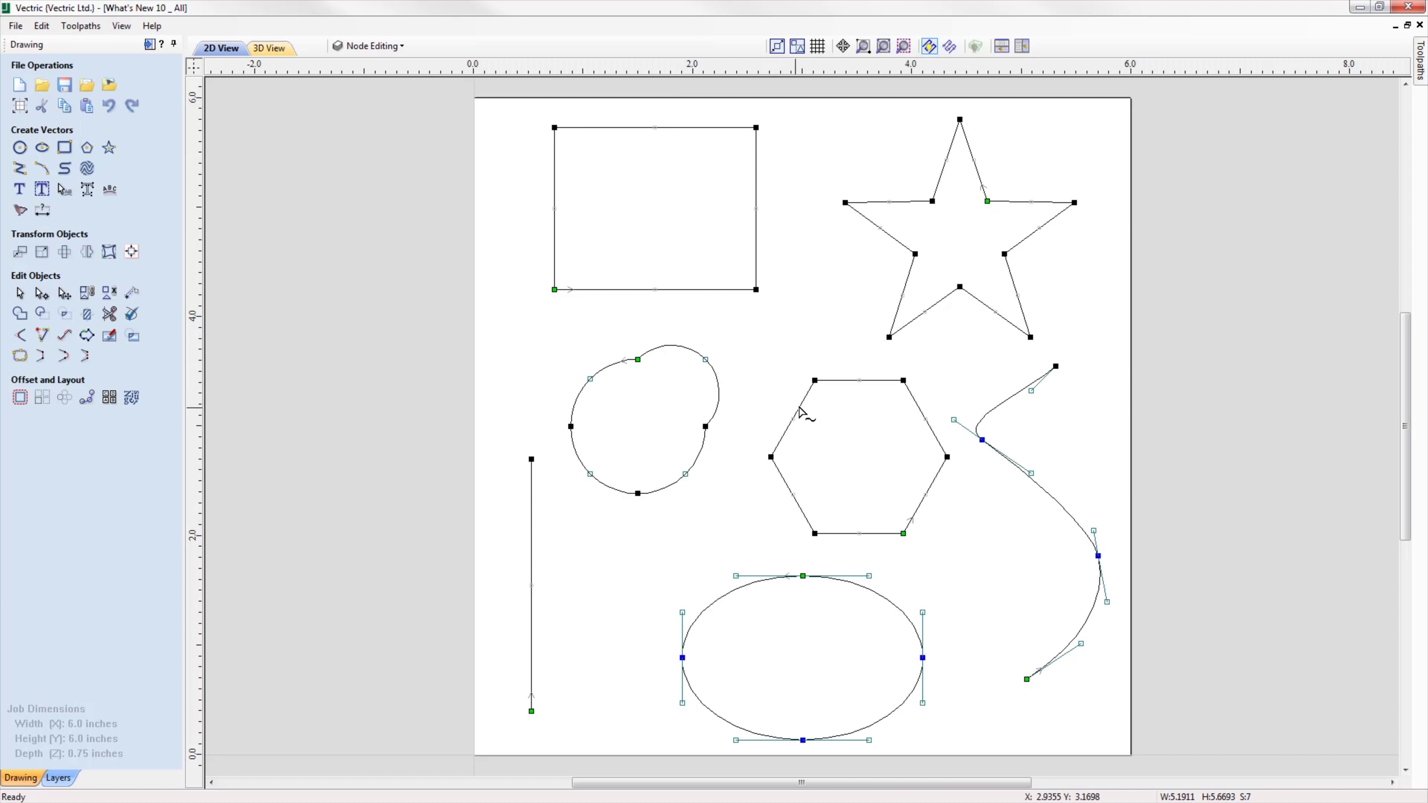
left_click_drag(802, 414, 777, 390)
Delete the rectangle's right span, the star's lower span at its left point, the round shape's lower-left arc and the ellipse's lower-right curve.
left_click(757, 186)
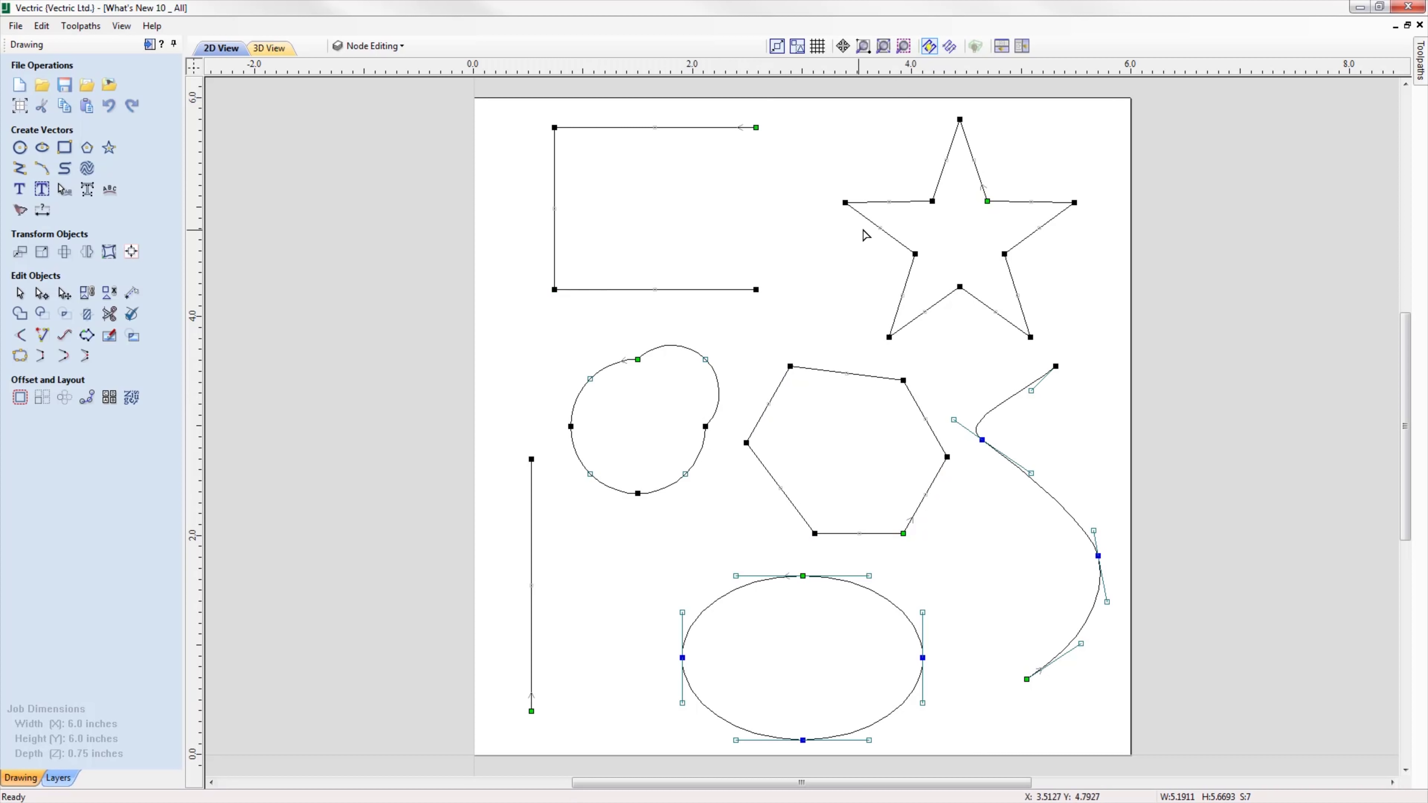
left_click(870, 220)
left_click(586, 459)
left_click(887, 717)
Join the vertical line's upper end to the open round shape's left end with a straight line.
left_click_drag(500, 404, 598, 507)
right_click(571, 427)
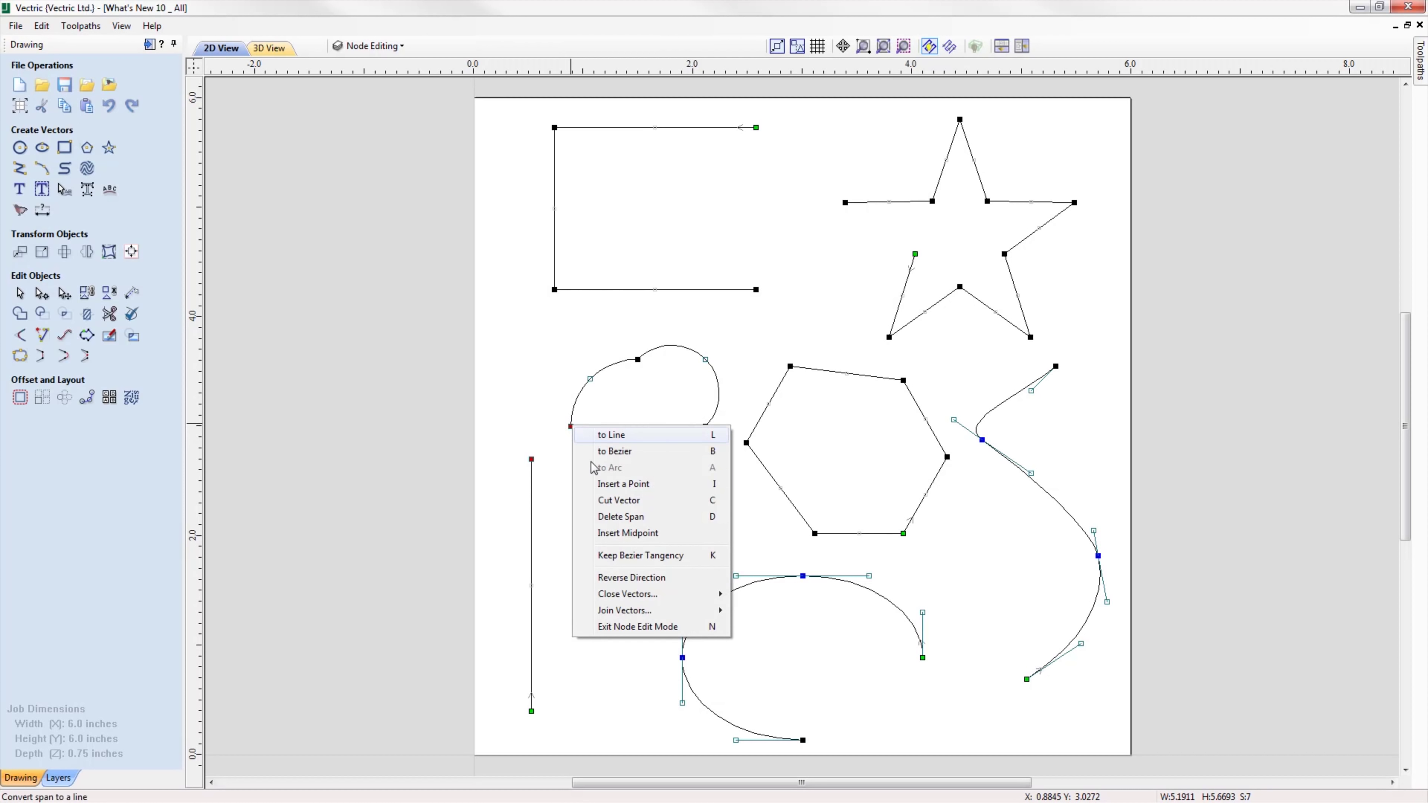
mouse_move(675, 610)
left_click(786, 612)
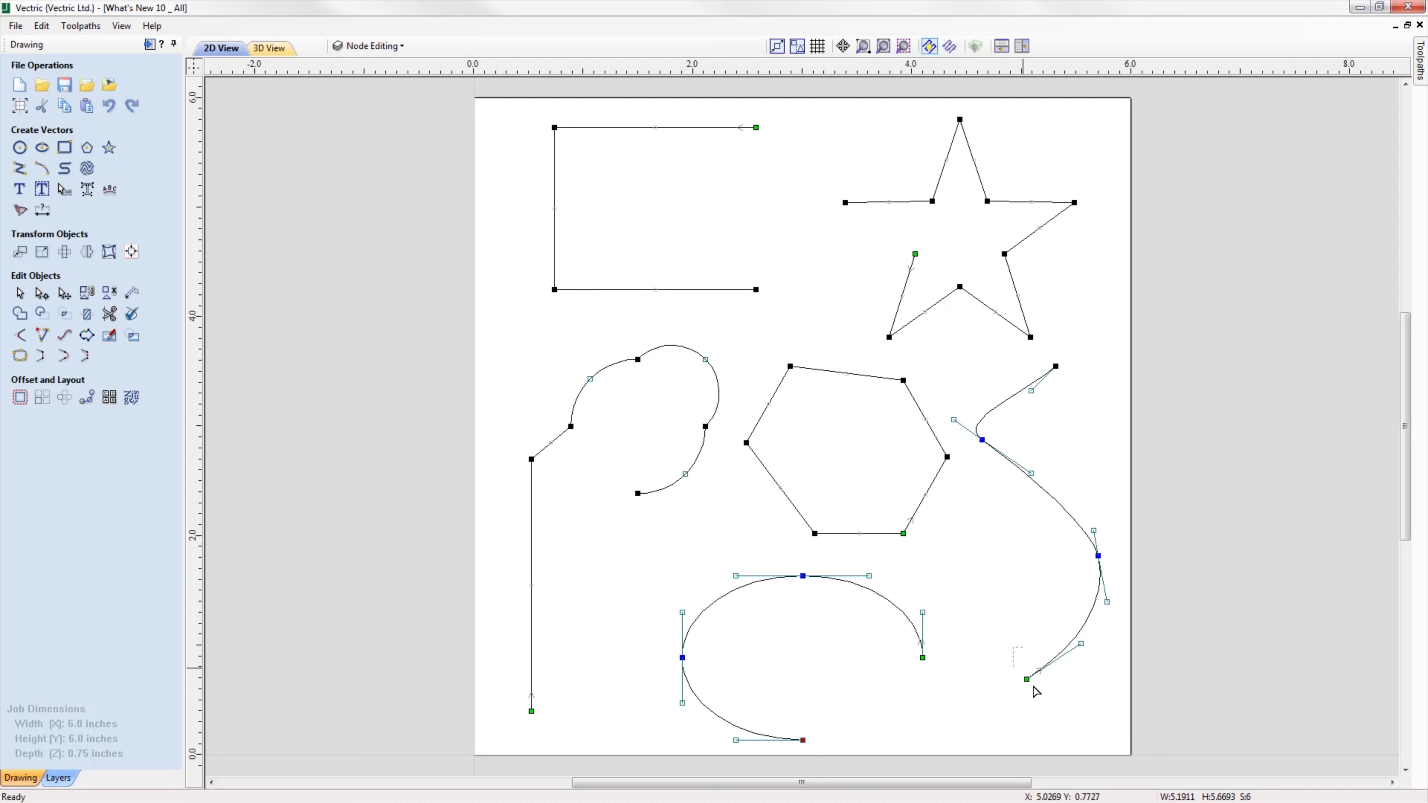
Join the open ellipse's bottom end to the S-curve's lower end with a smooth curve.
left_click_drag(1036, 691, 1038, 693)
right_click(1029, 681)
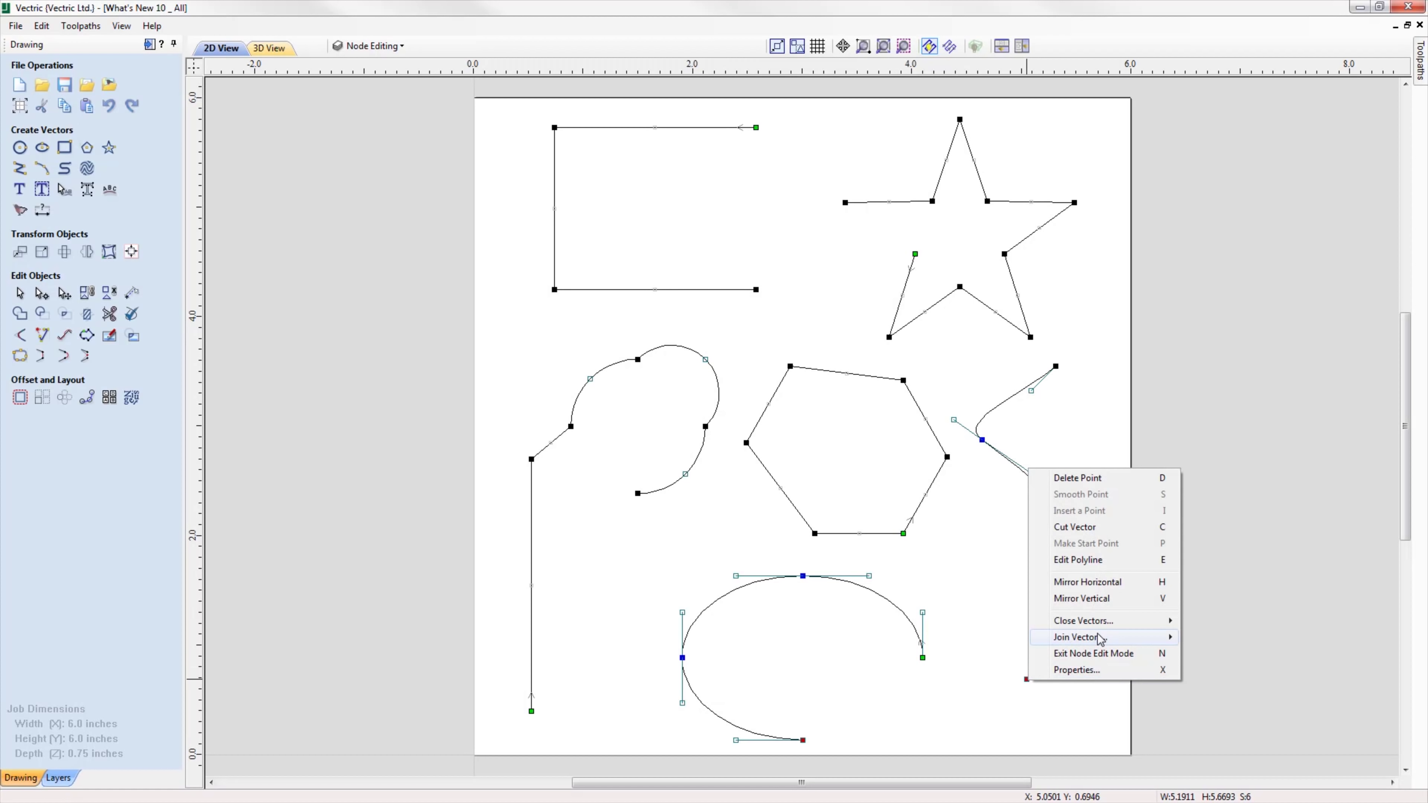
mouse_move(1101, 638)
left_click(1257, 656)
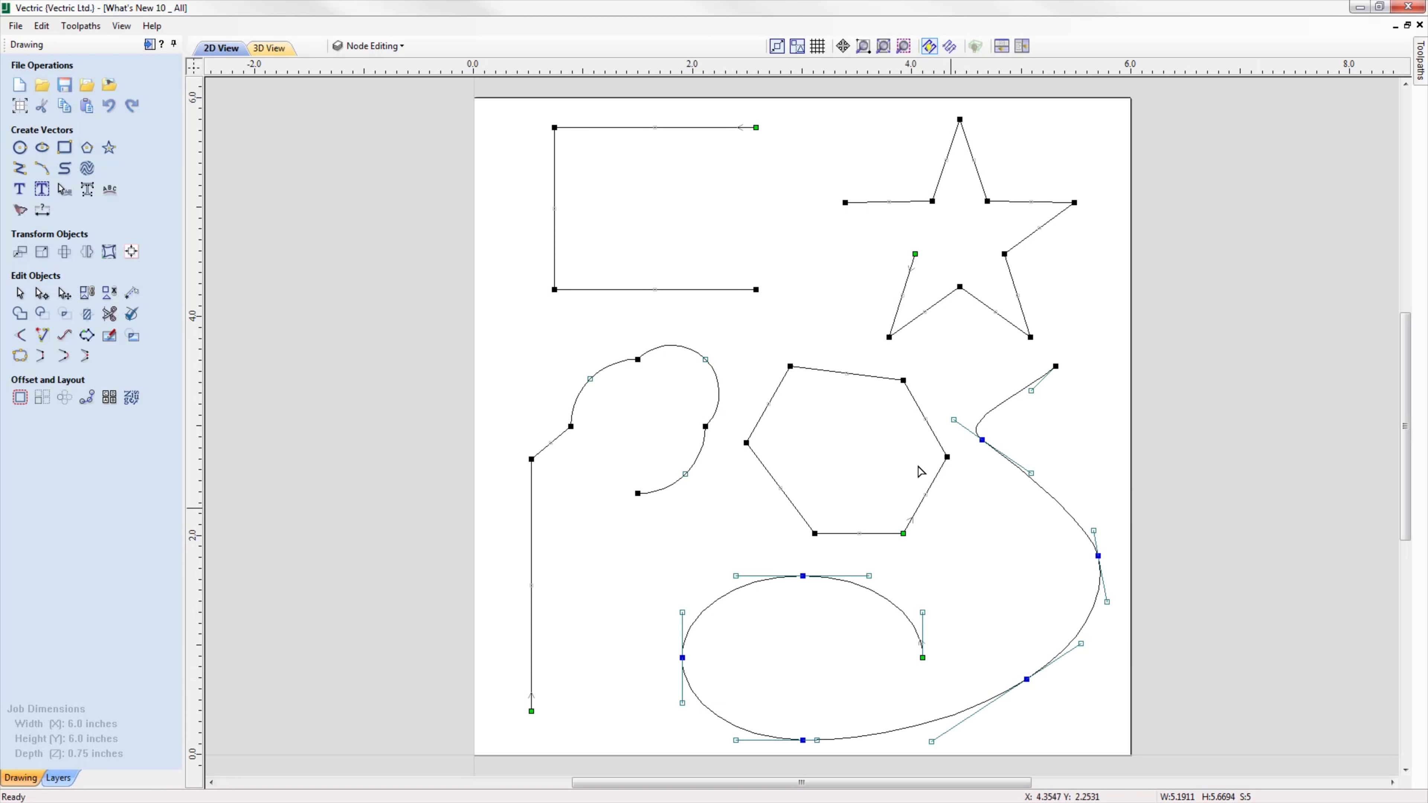
Join the open rectangle's upper-right end to the star's left end by moving the end points together.
left_click_drag(750, 117, 861, 212)
right_click(850, 205)
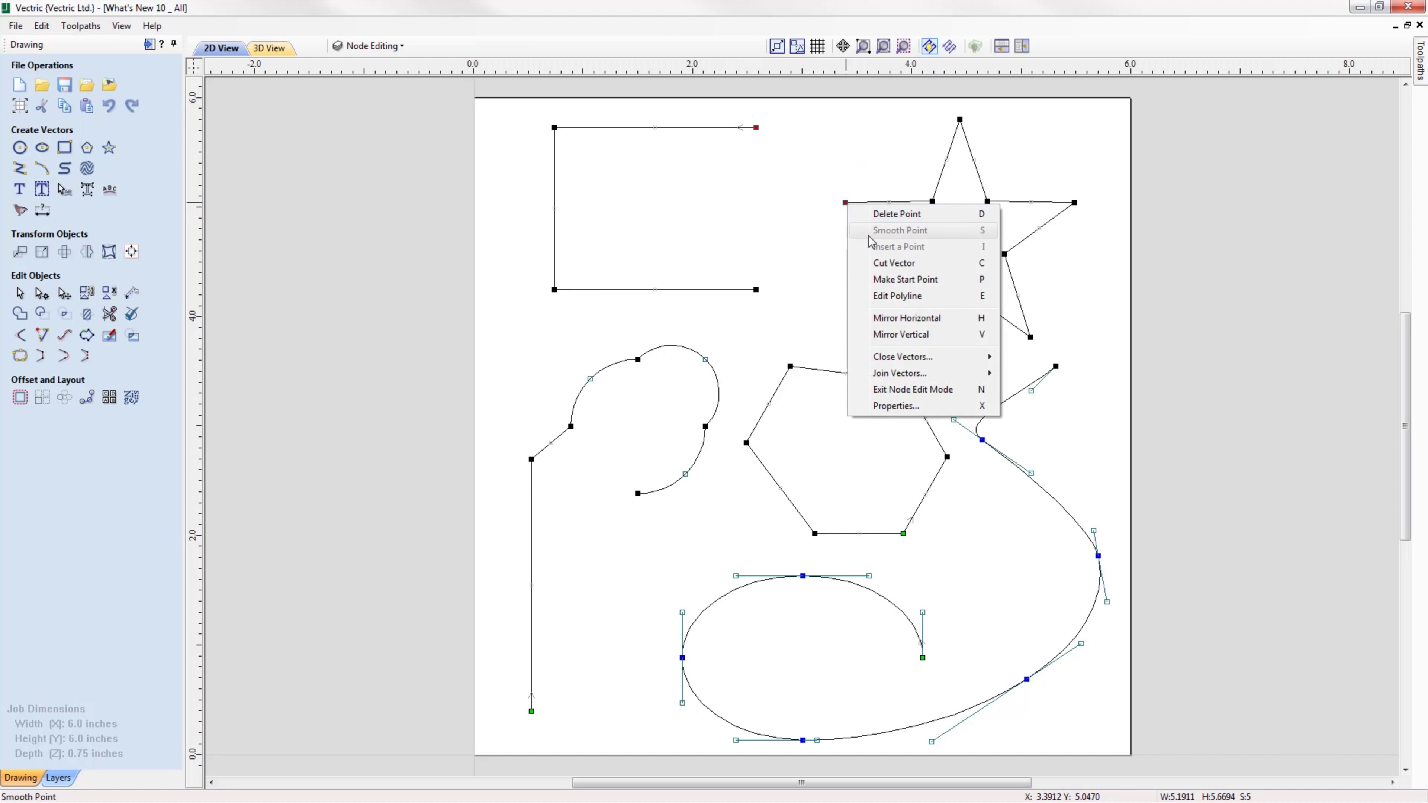
mouse_move(925, 377)
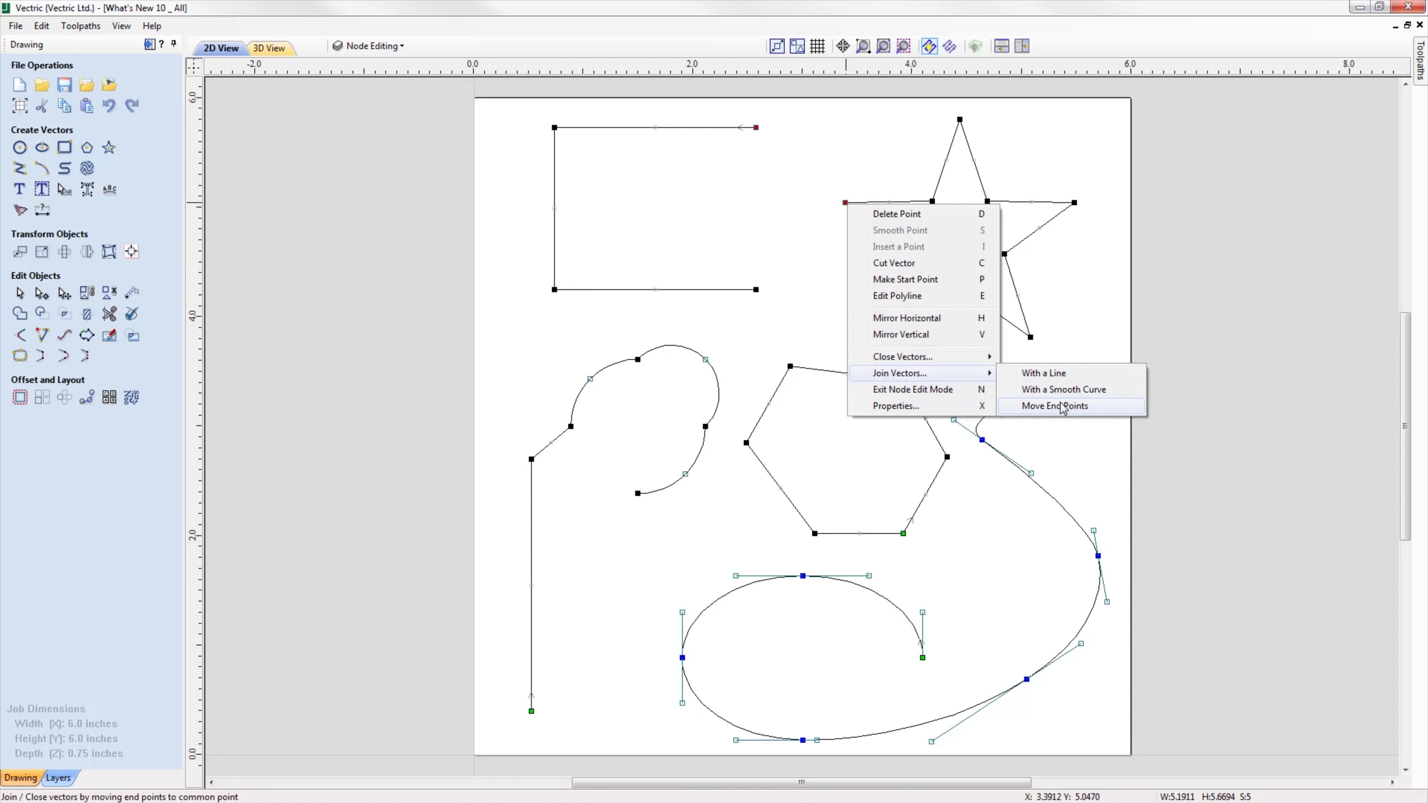
left_click(1080, 407)
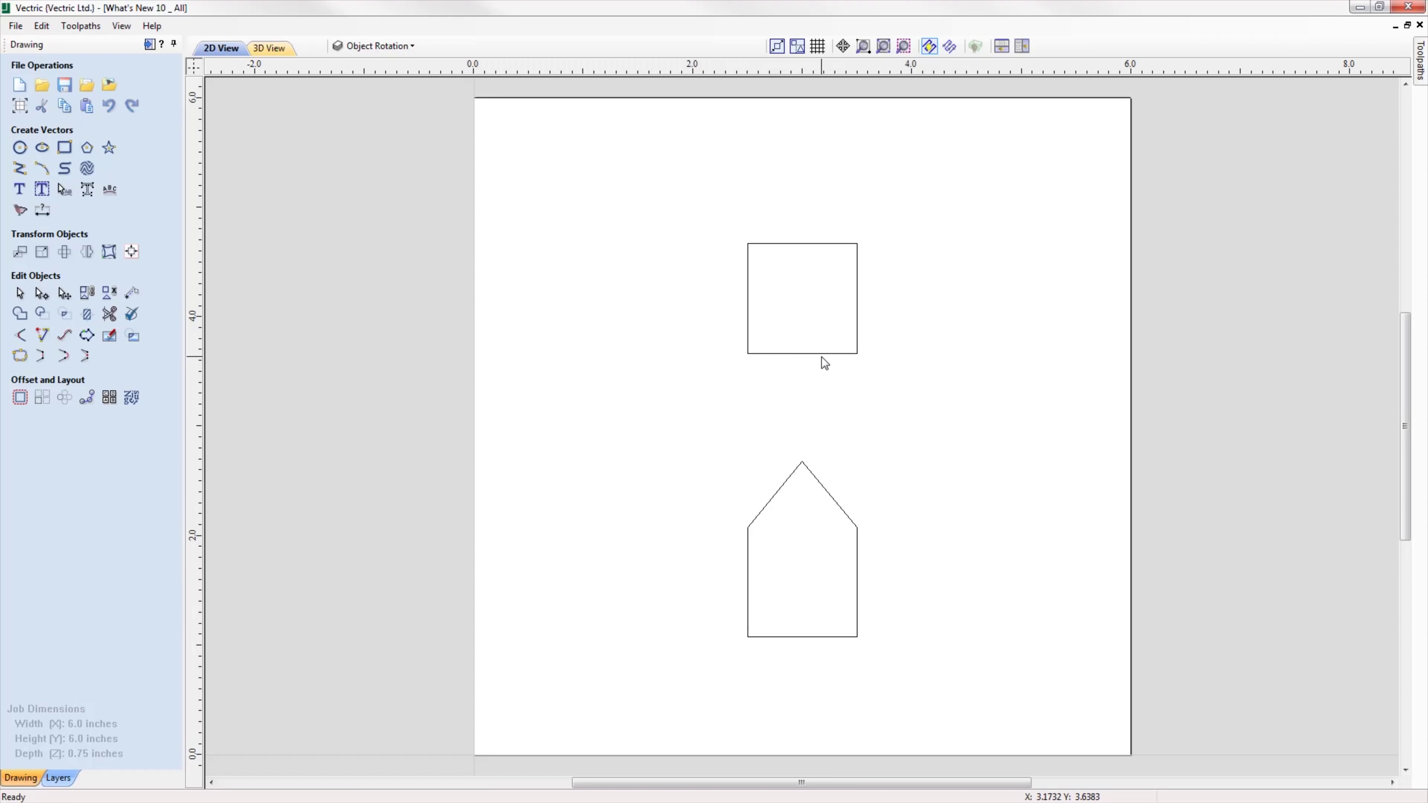
Rotate the square freehand and stretch its rotated sides to a rectangle about 1.79 by 1.42 inches.
left_click(828, 355)
left_click(838, 354)
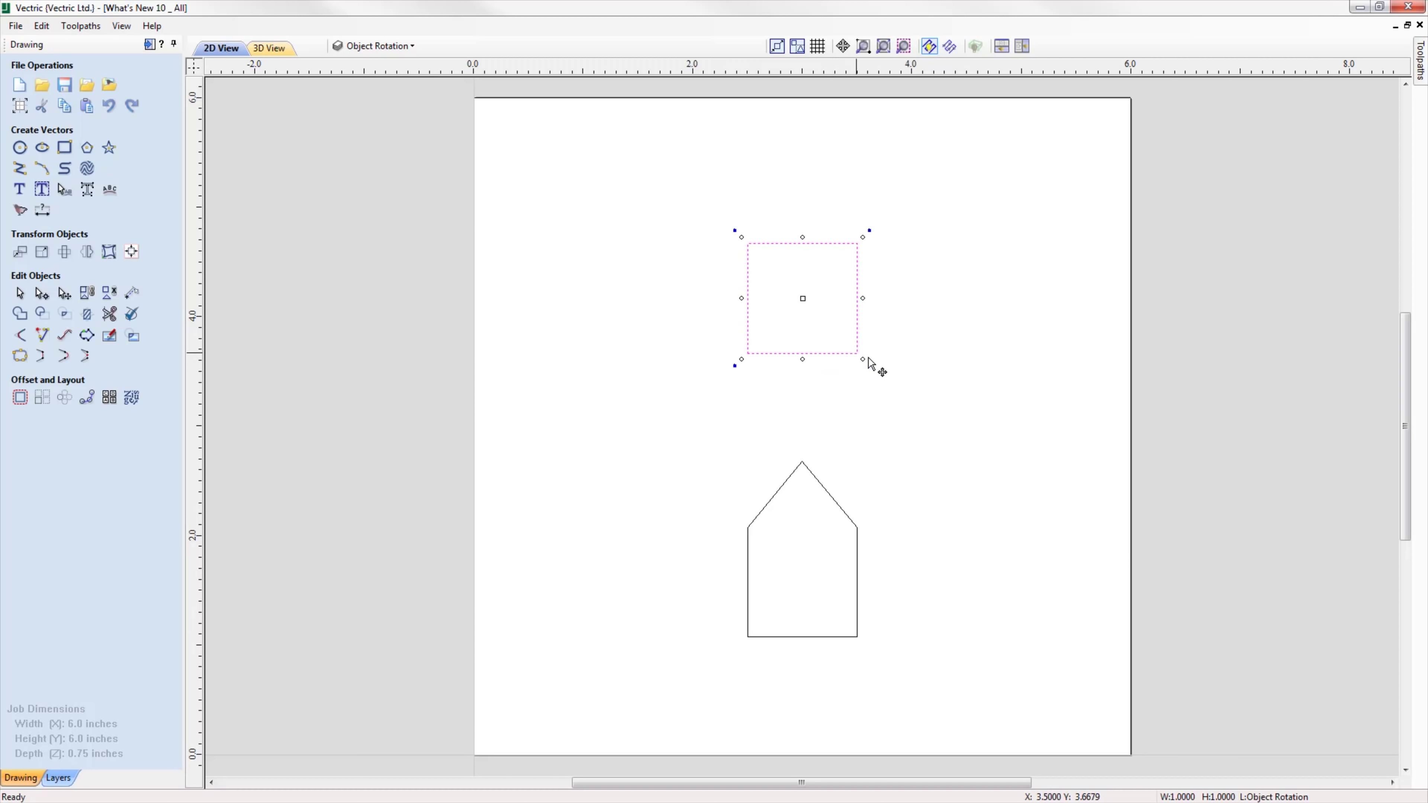
left_click_drag(873, 366, 881, 226)
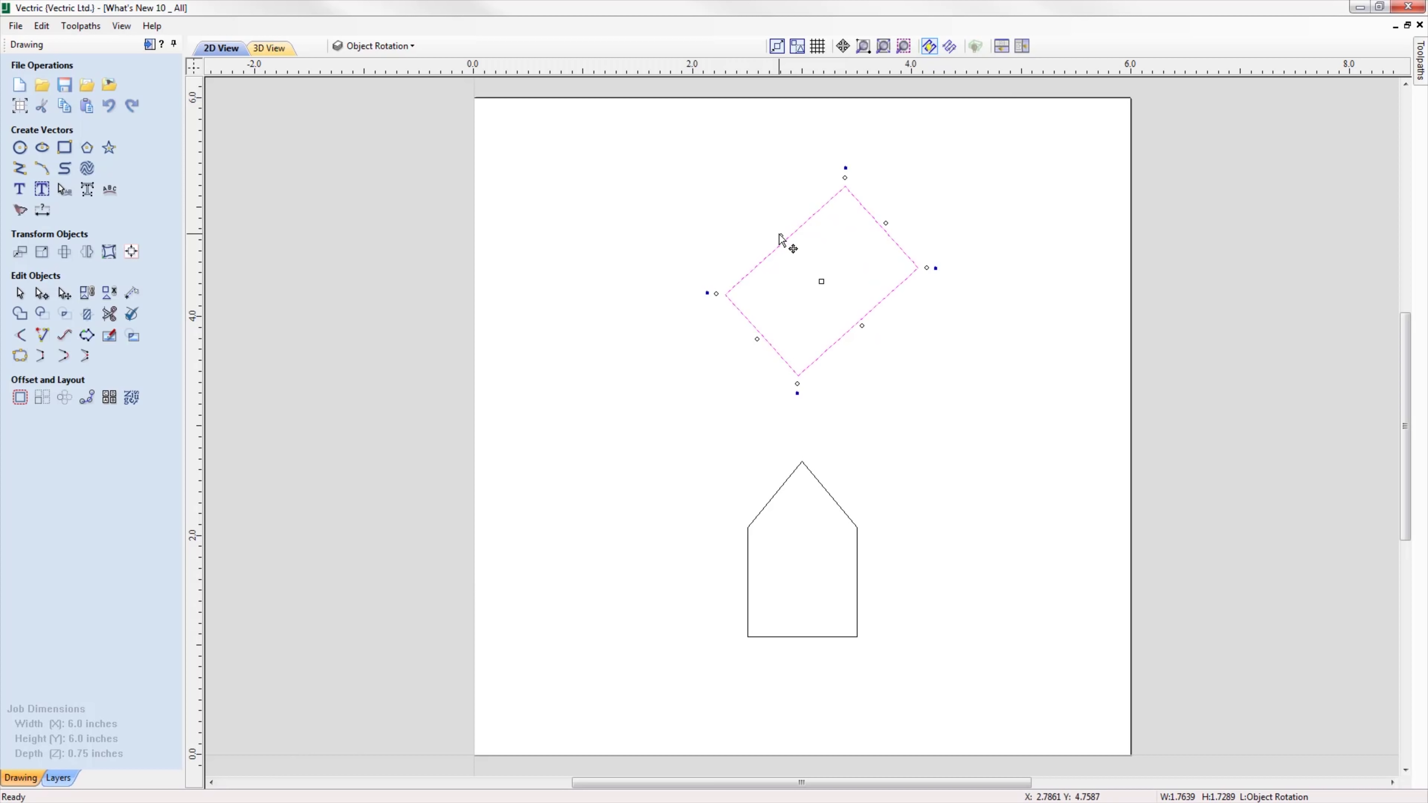
left_click_drag(780, 234, 753, 209)
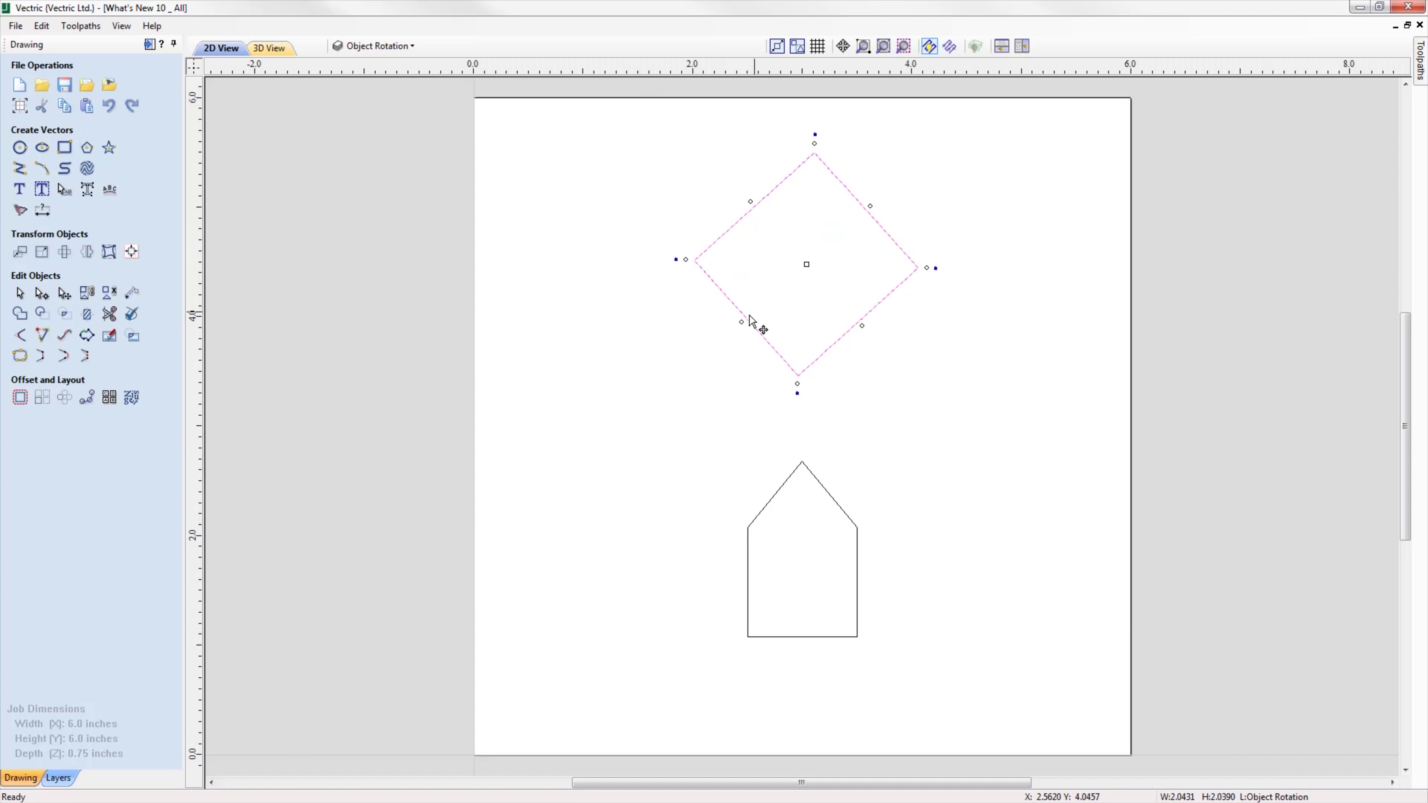
left_click_drag(741, 322, 715, 344)
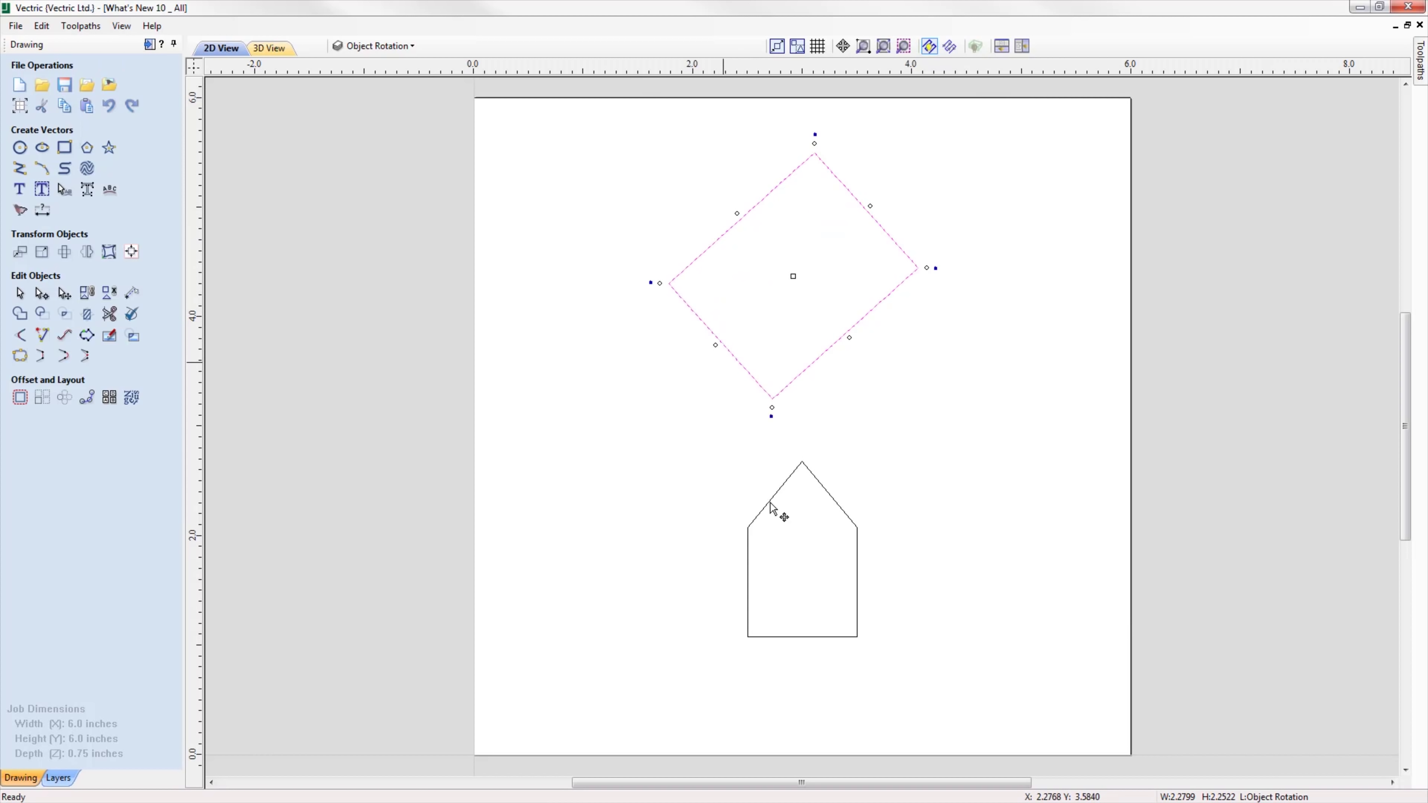
Rotate the house-shaped pentagon about 40 degrees clockwise and stretch it along its rotated bounds.
left_click(839, 509)
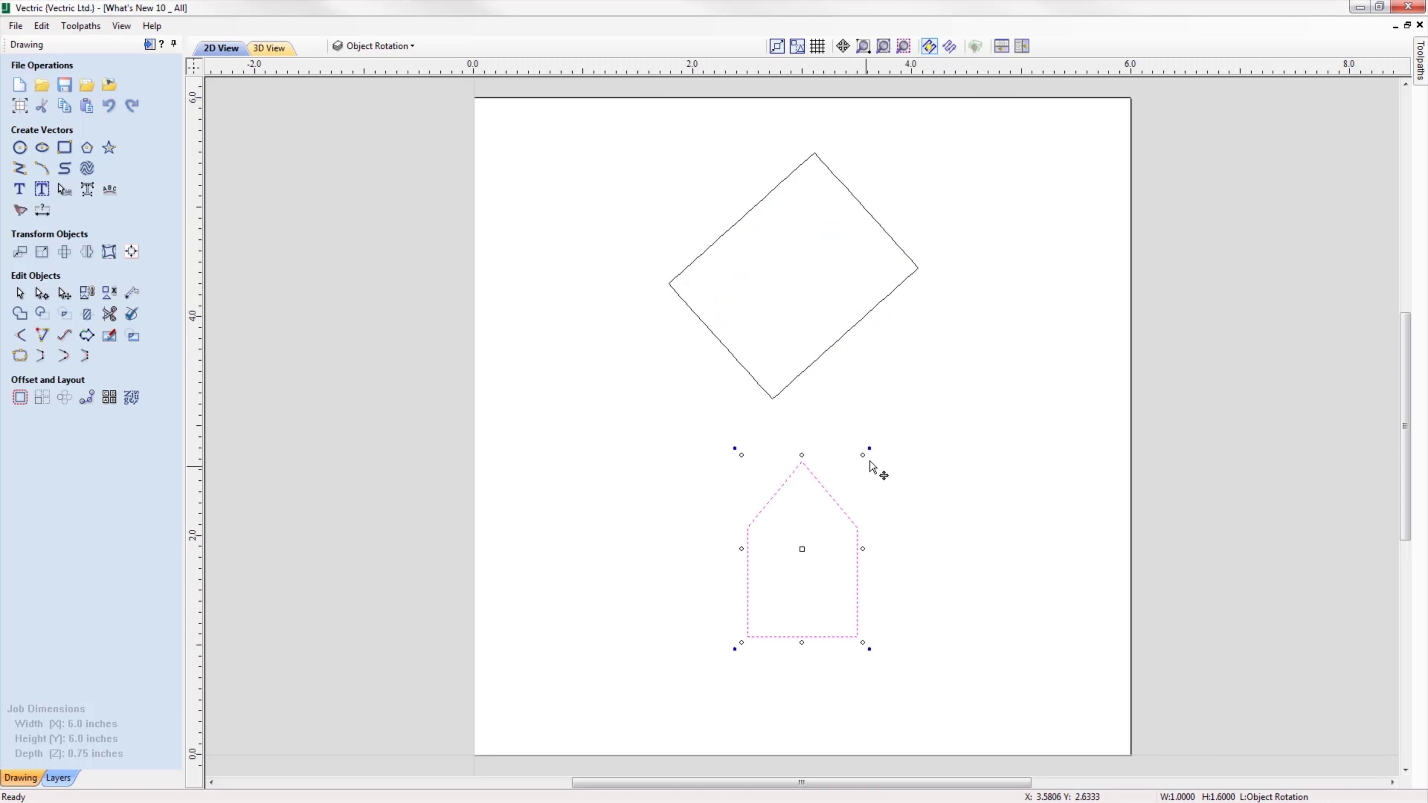
left_click_drag(870, 450, 909, 528)
left_click_drag(863, 476, 883, 455)
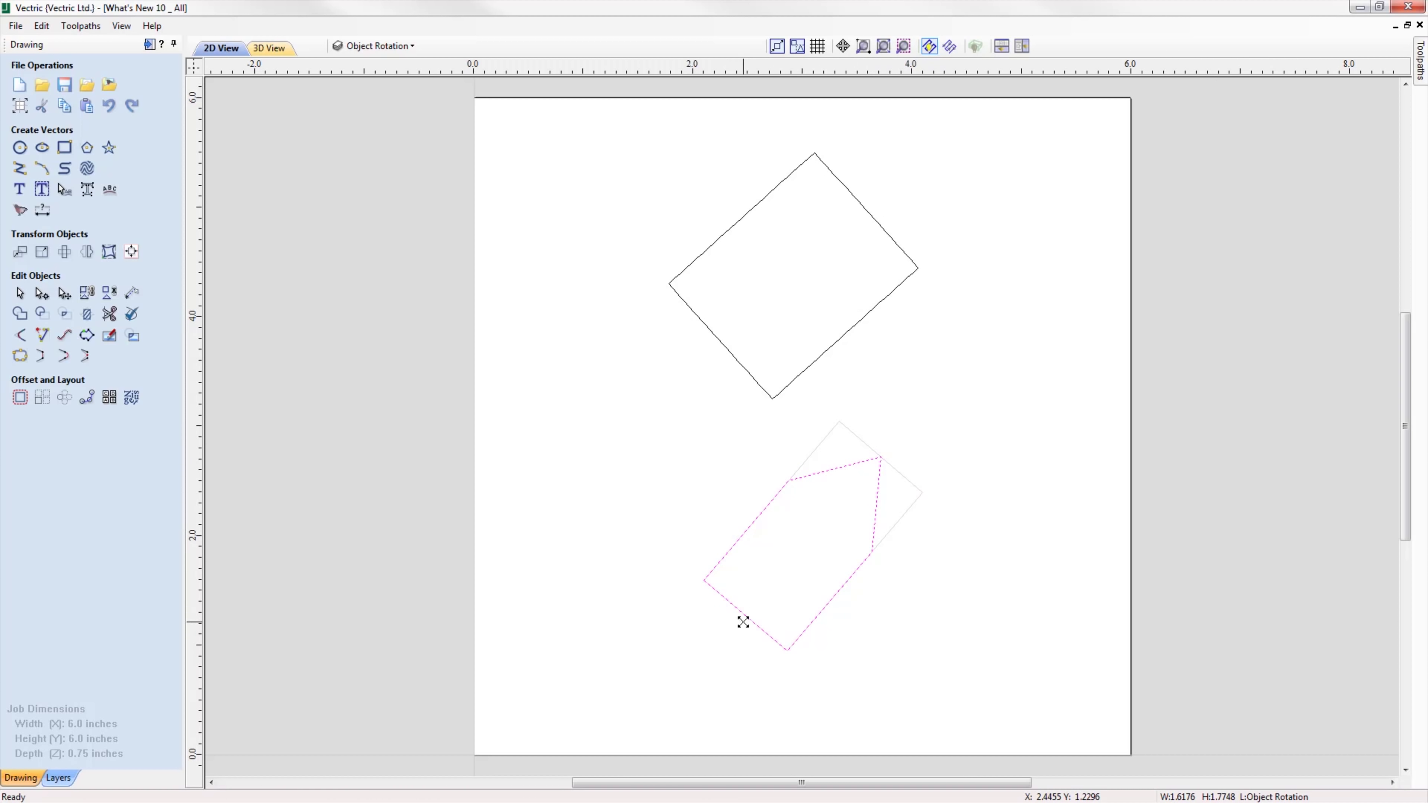
left_click_drag(744, 621, 726, 631)
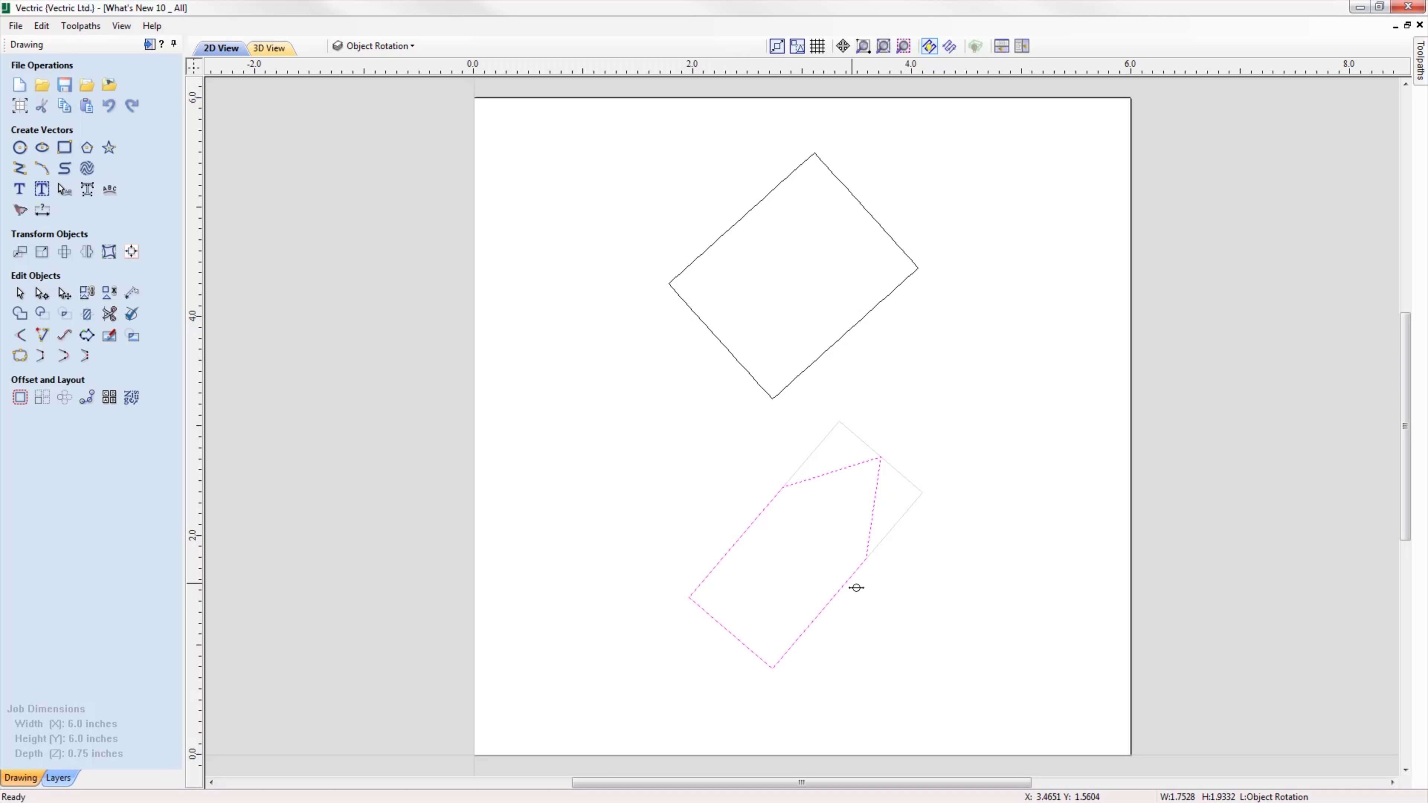
left_click_drag(856, 588, 866, 591)
Shift the tilted rectangle along its own X axis with a Relative (Rotated) move, and shift it back.
left_click(815, 369)
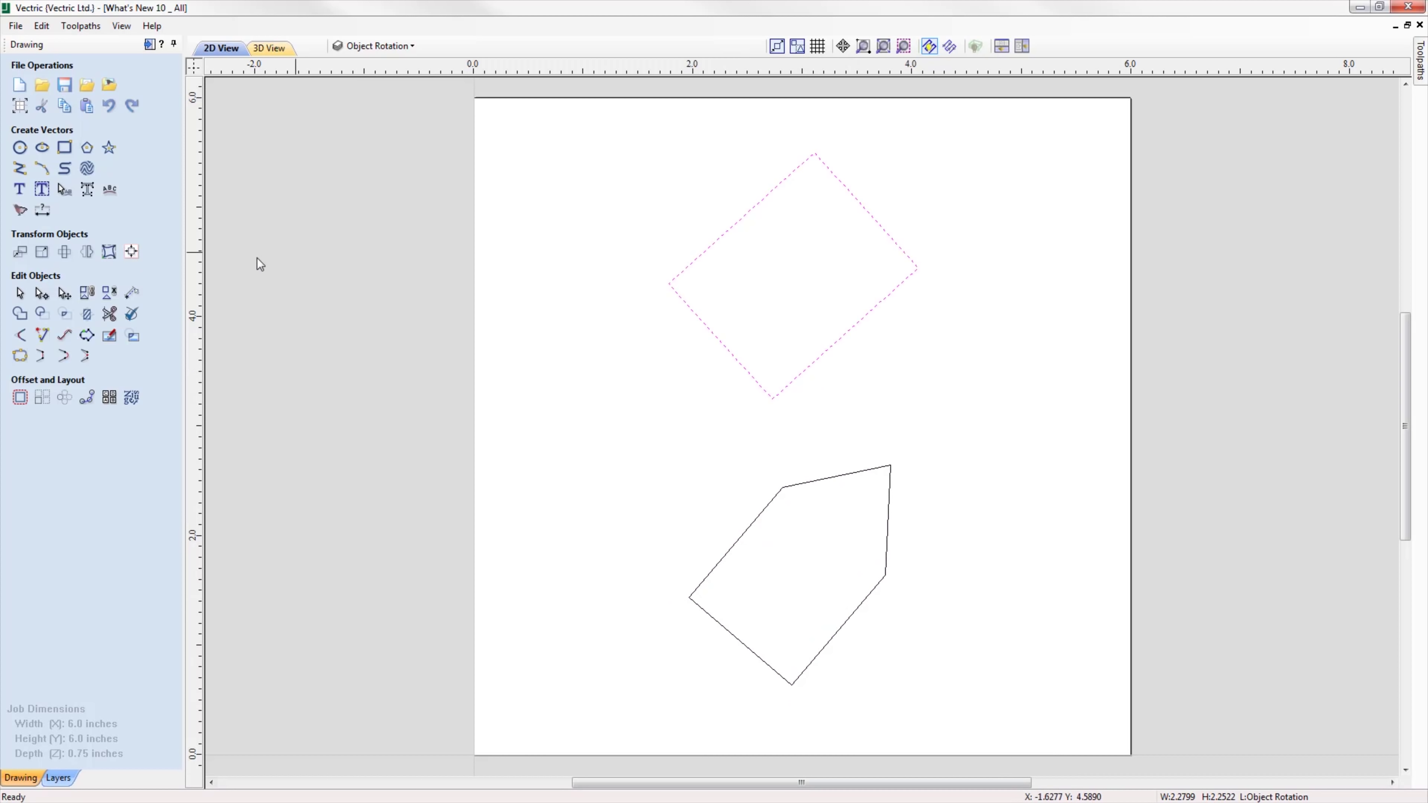
left_click(20, 252)
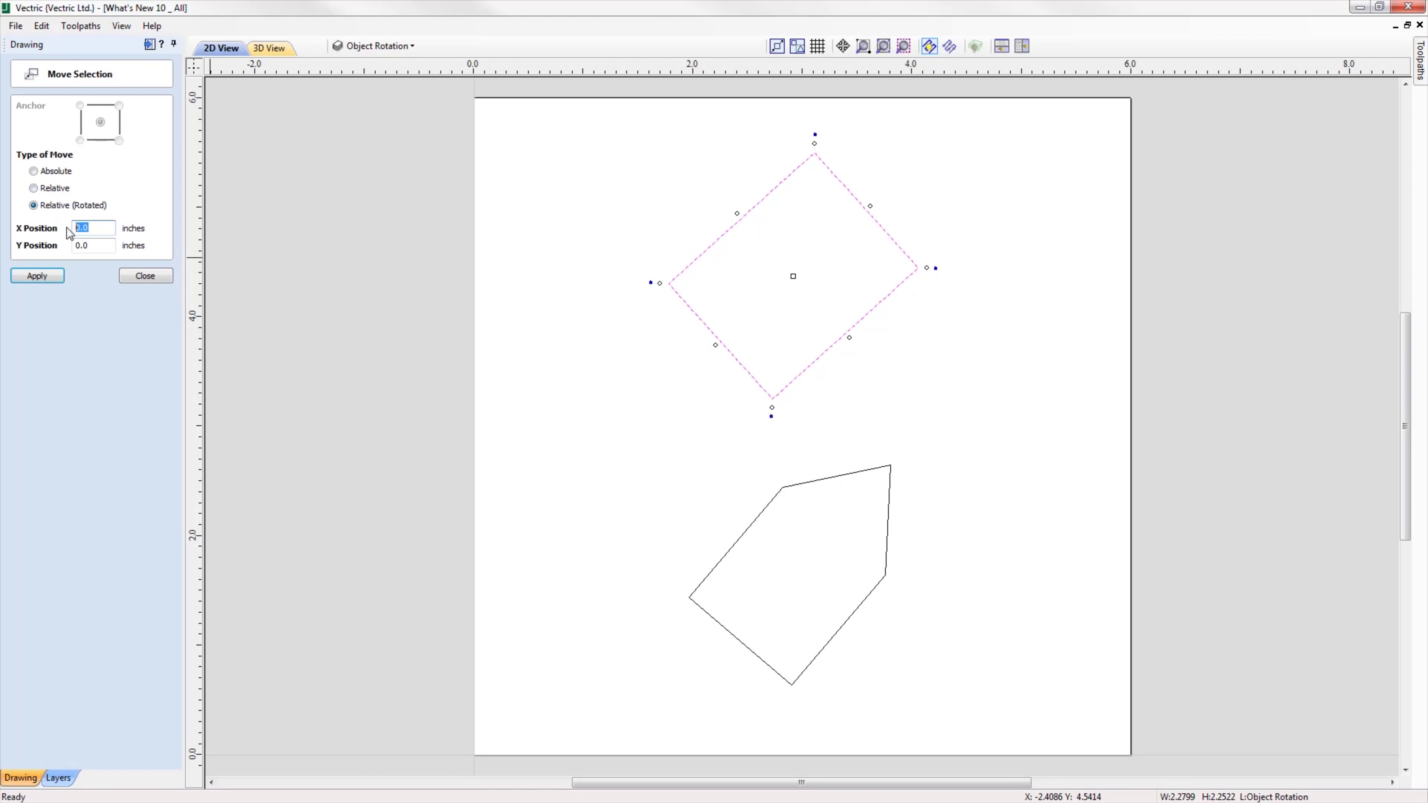
left_click(37, 276)
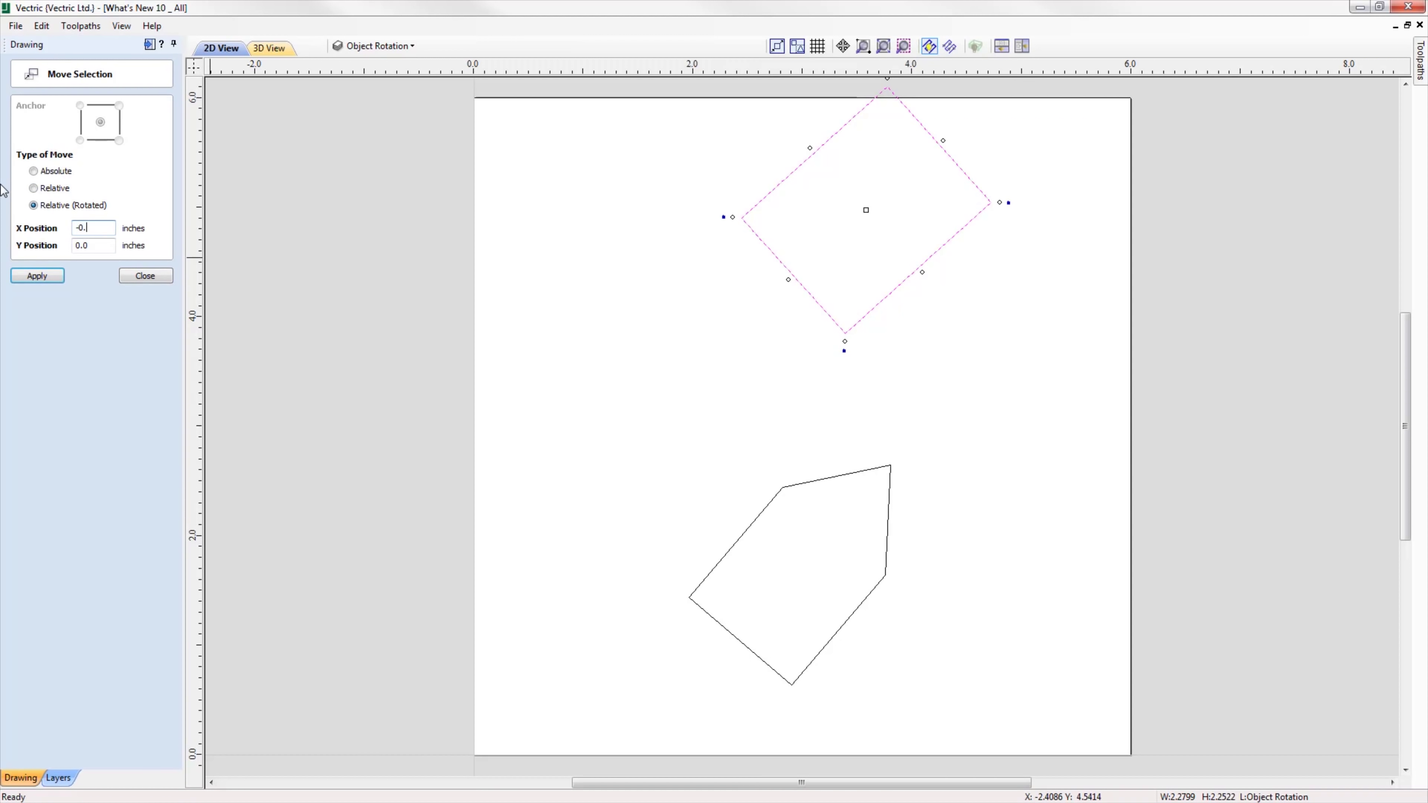
left_click(37, 275)
Move the rectangle -1 inch along its rotated Y axis, return it to its previous position and close the move form.
key("Tab")
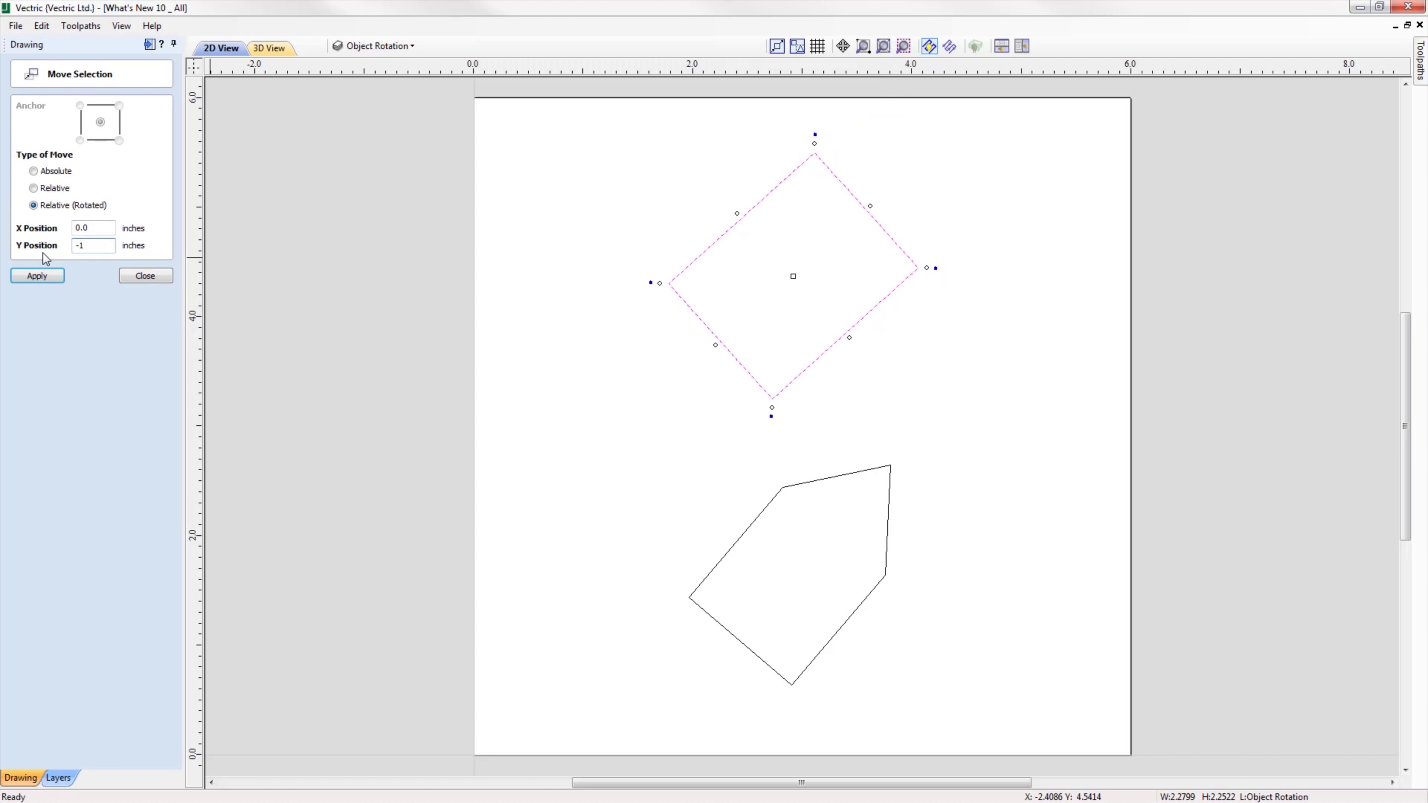
left_click(37, 275)
left_click(83, 247)
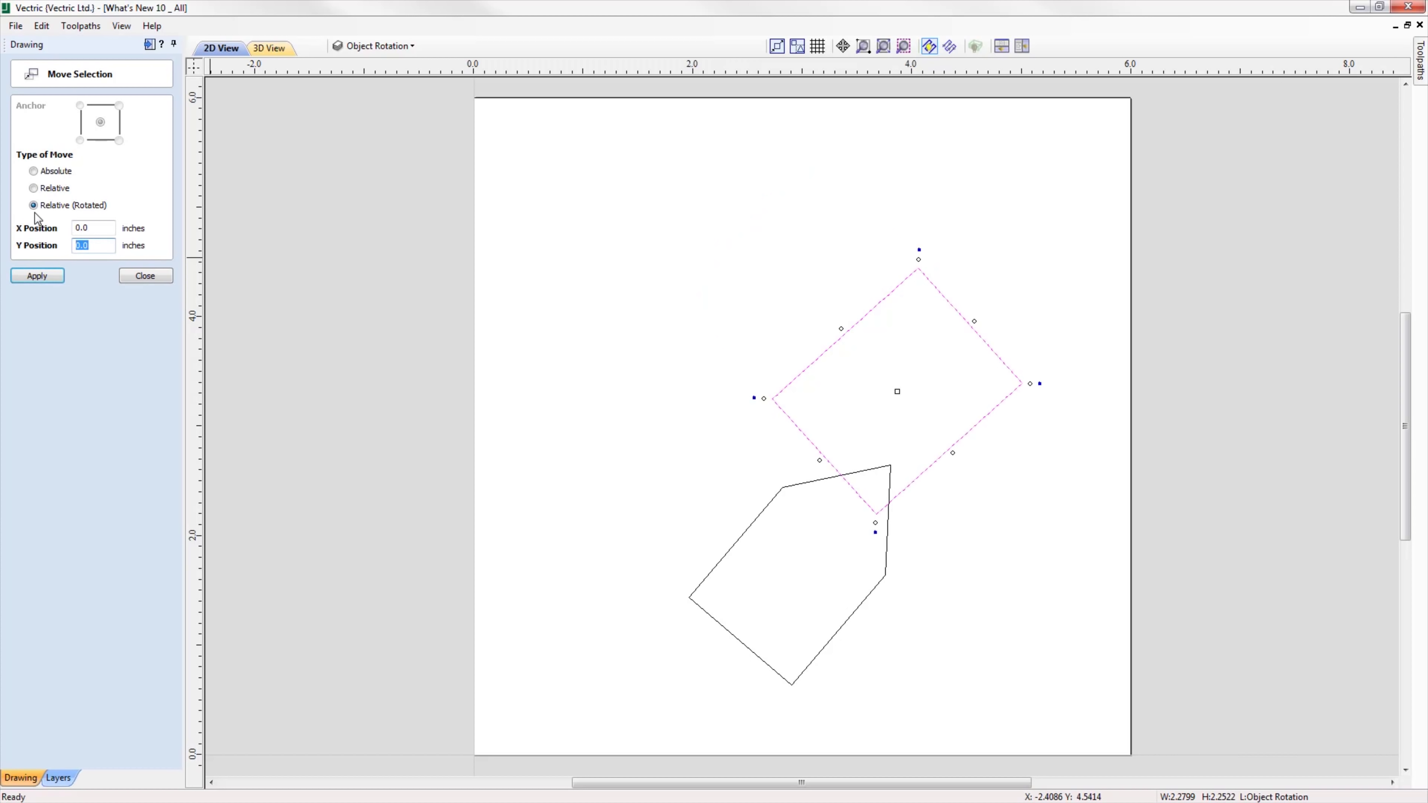
left_click(51, 275)
left_click(144, 277)
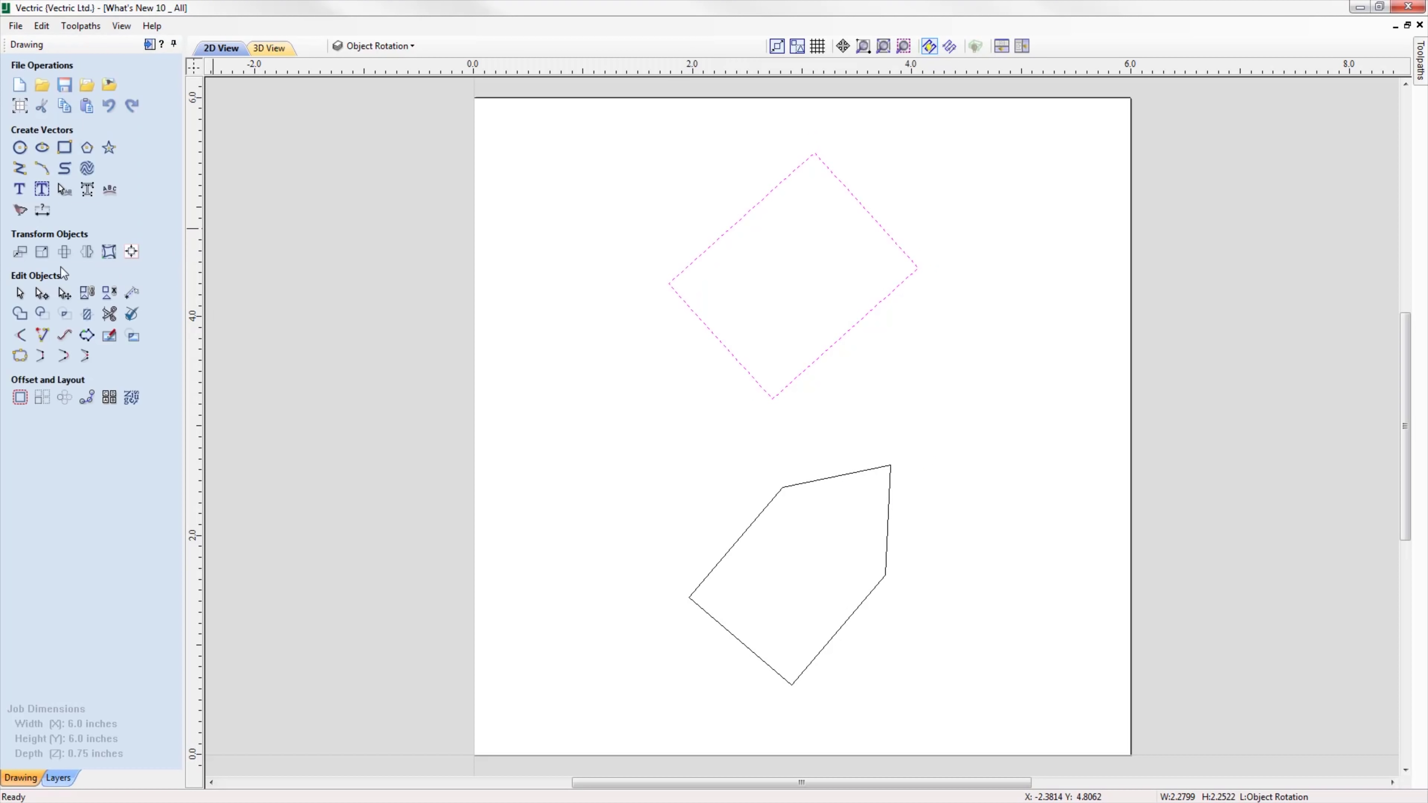
Resize the tilted rectangle along its rotated bounds to a width of 2 inches and a height of 3 inches.
left_click(42, 252)
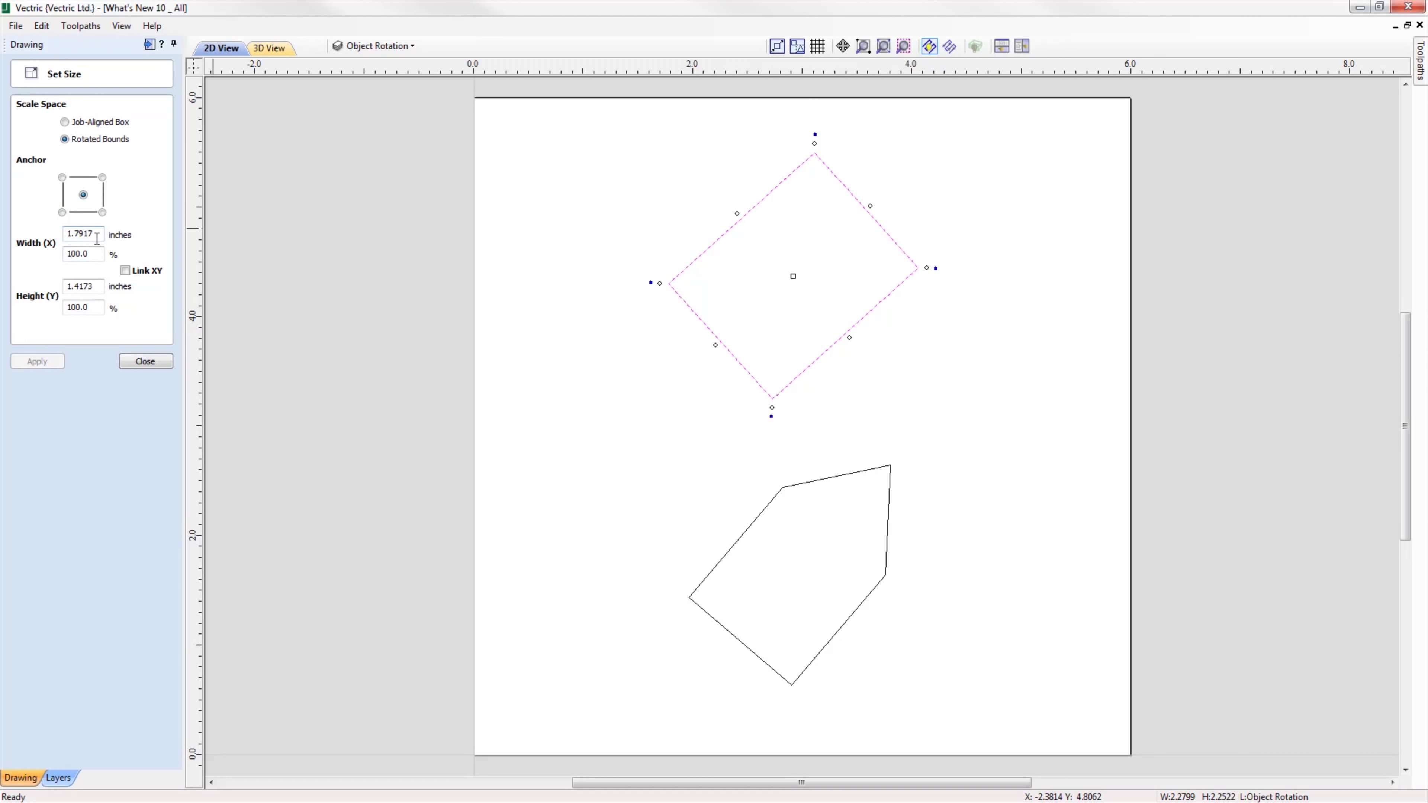
type("2")
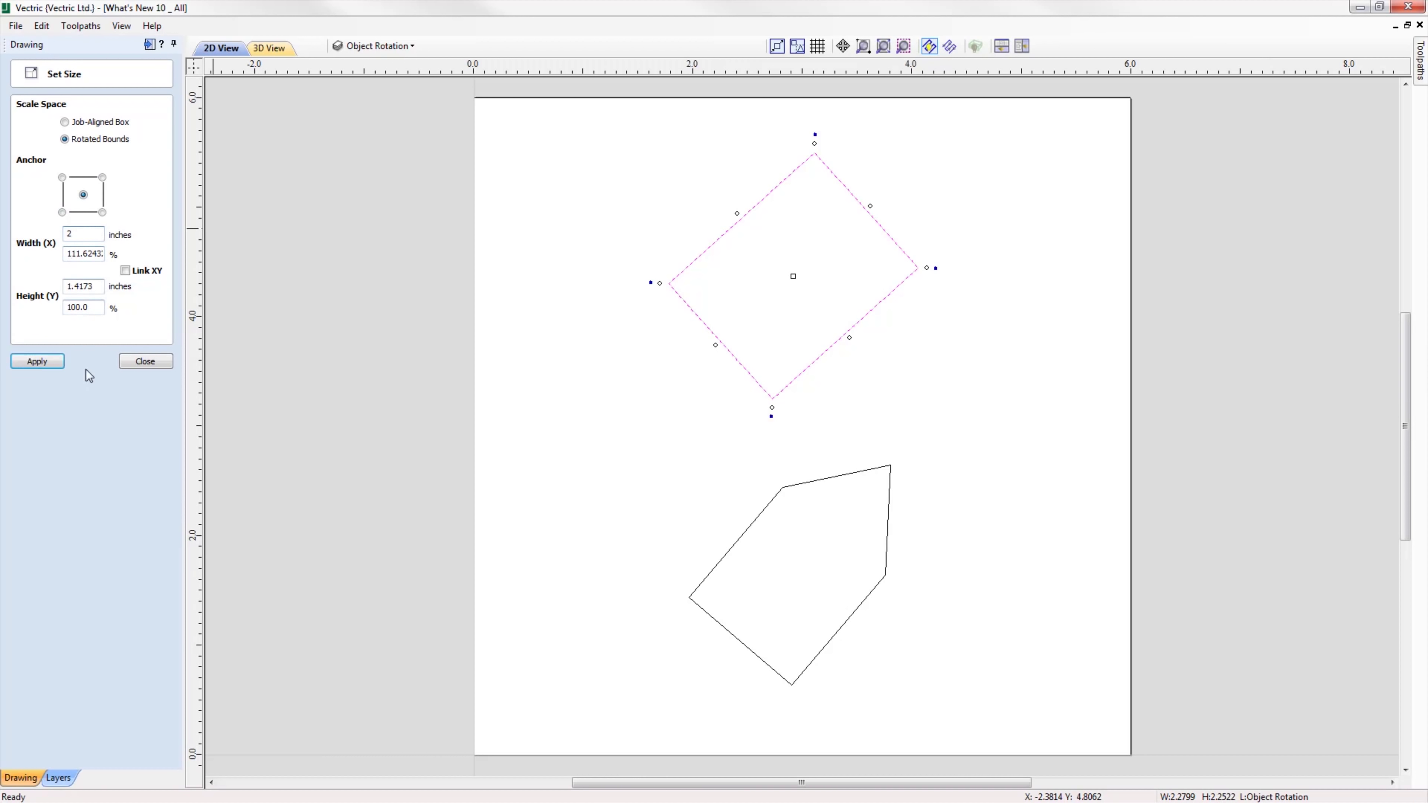
left_click(54, 362)
double_click(95, 287)
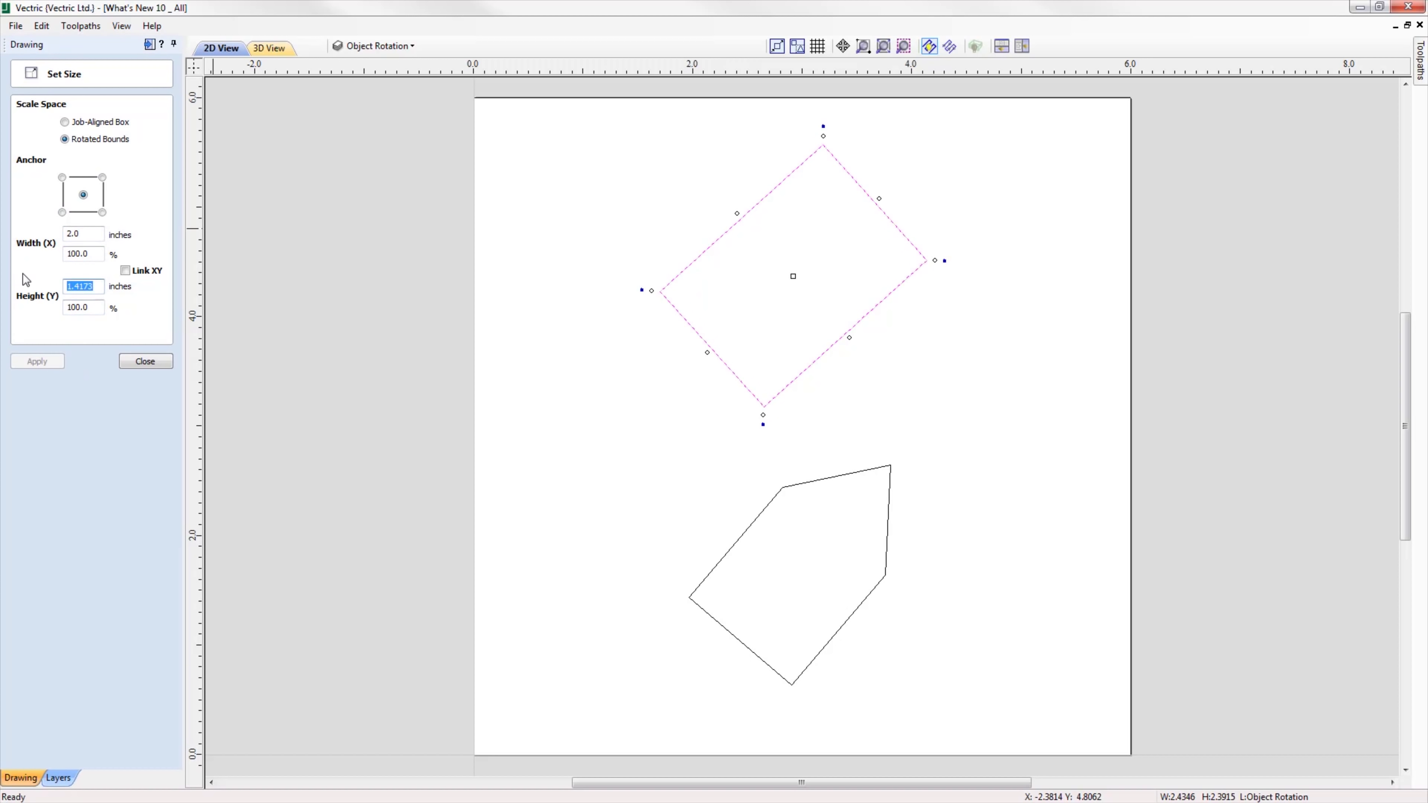
type("3")
left_click(44, 365)
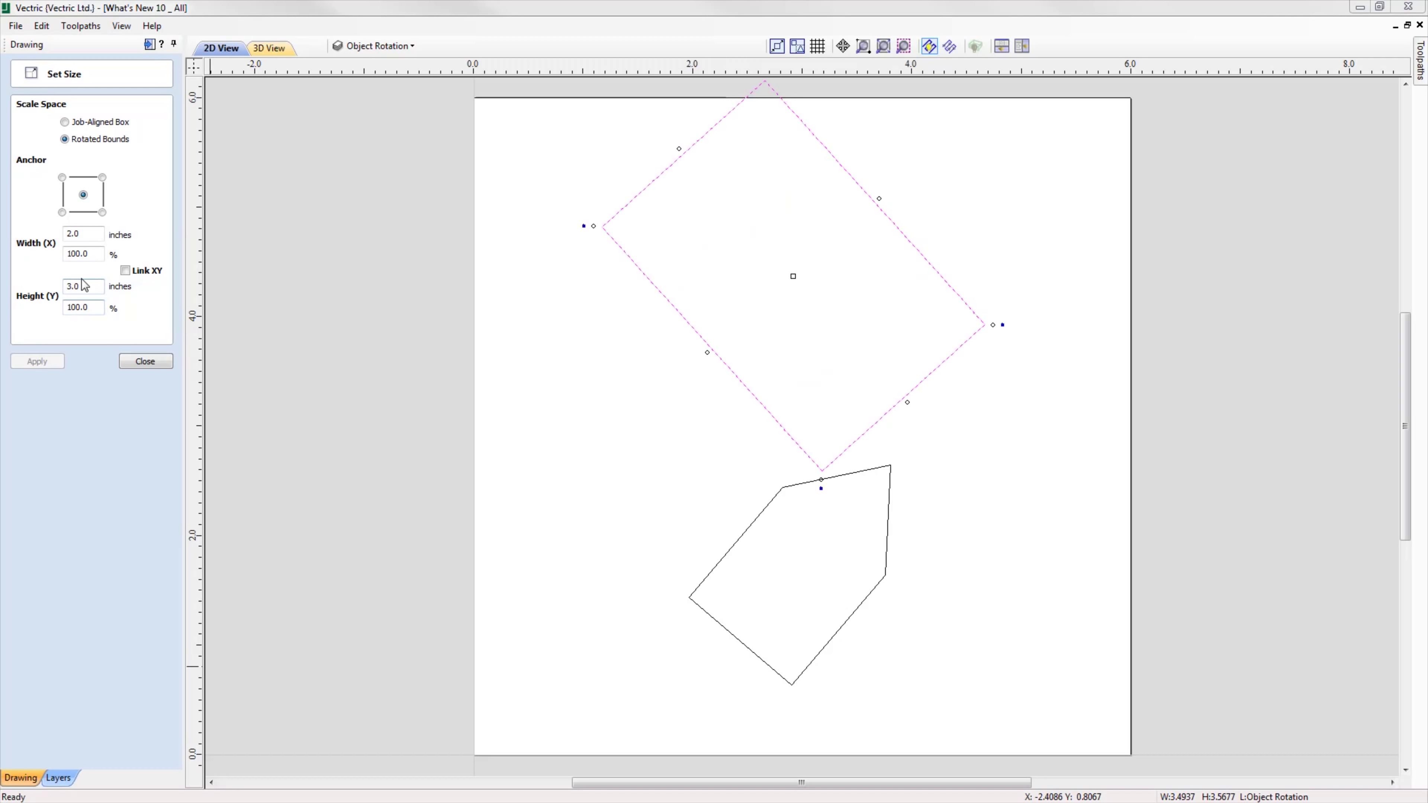
Set the tilted rectangle's height to 1 inch and close the sizing form.
type("1")
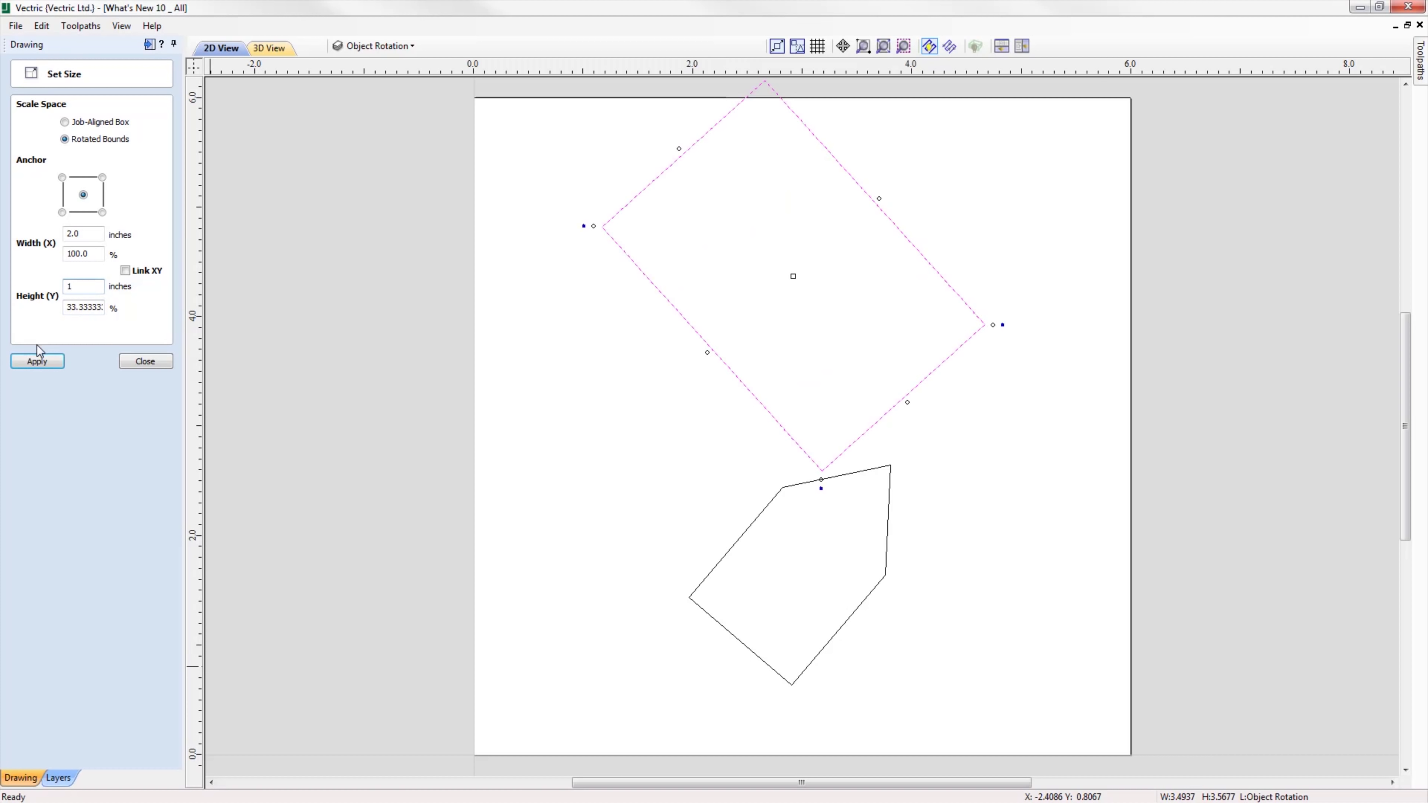
left_click(37, 361)
left_click(145, 361)
Rotate the tilted rectangle to an absolute angle of 0 degrees.
left_click(60, 249)
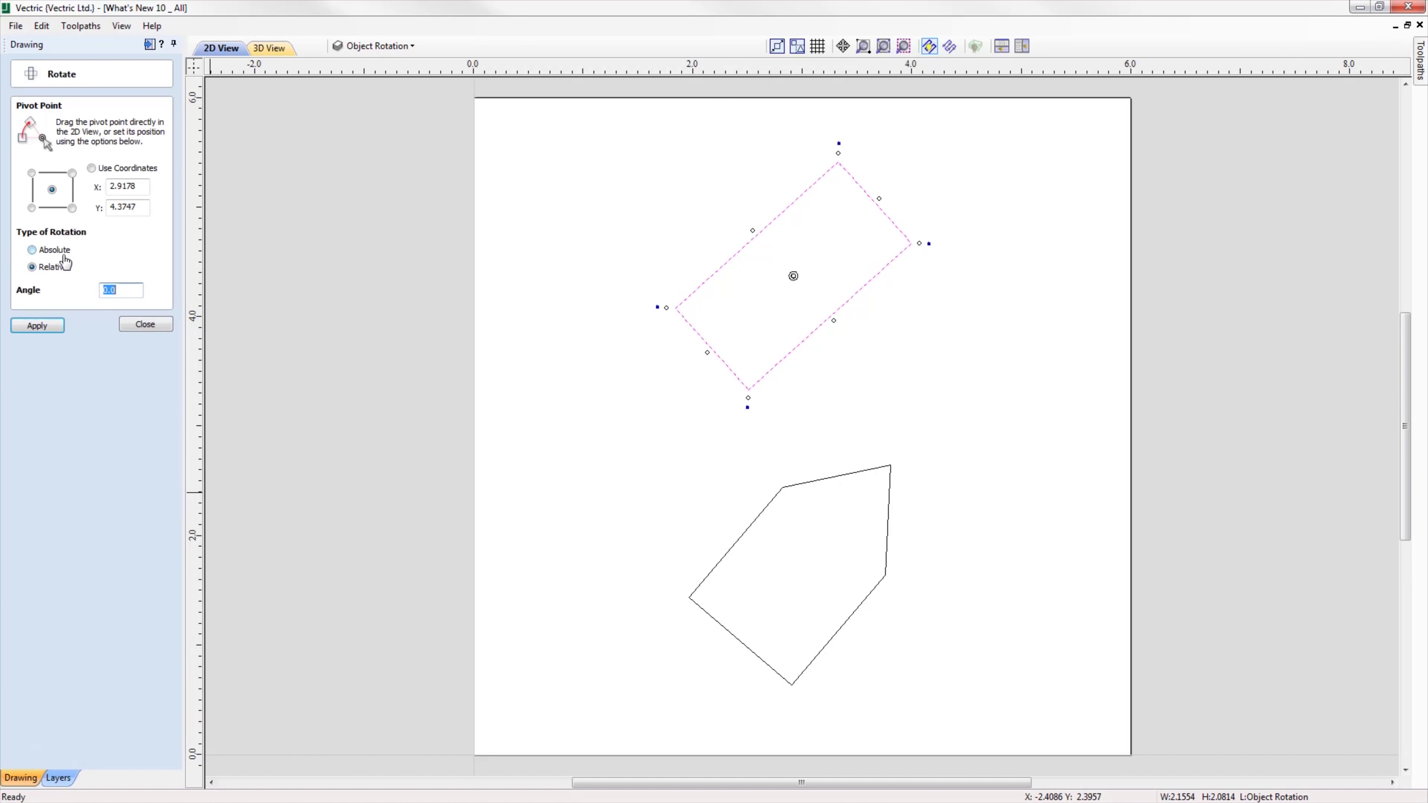
left_click(35, 250)
double_click(98, 292)
type("0")
left_click(38, 325)
Rotate the pentagon to an absolute angle of 0 degrees, followed by an absolute angle of 45 degrees.
left_click(810, 484)
left_click(810, 485)
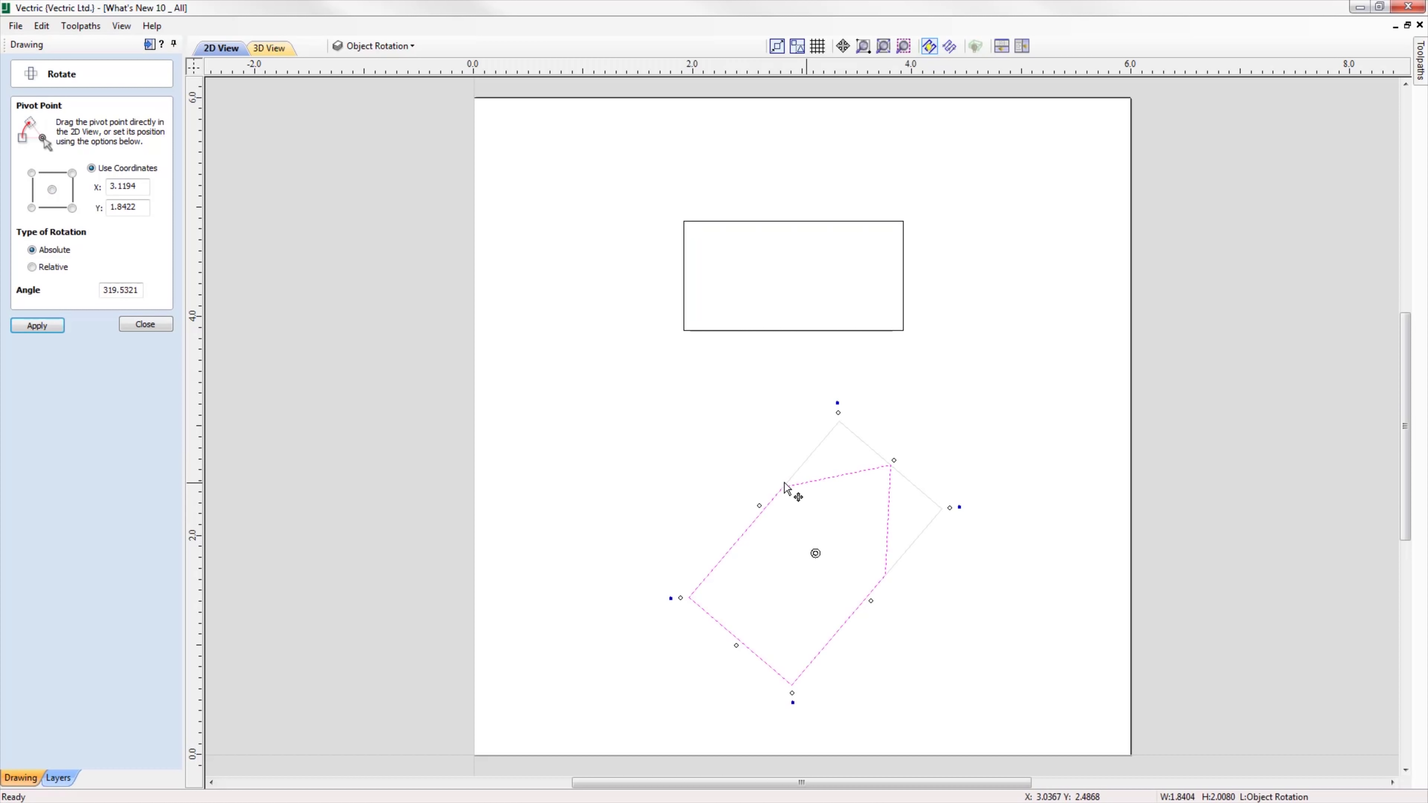
double_click(135, 290)
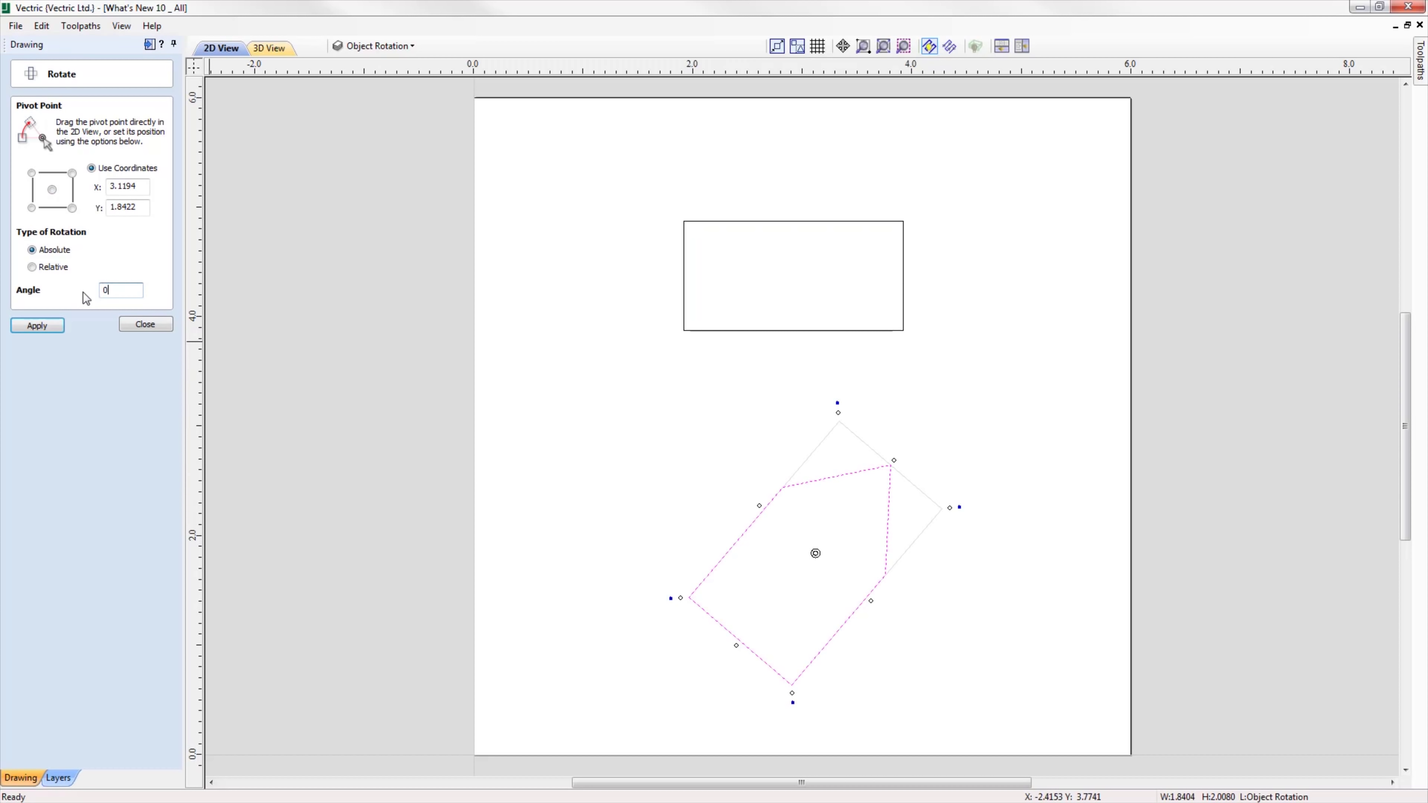
type("0")
left_click(38, 325)
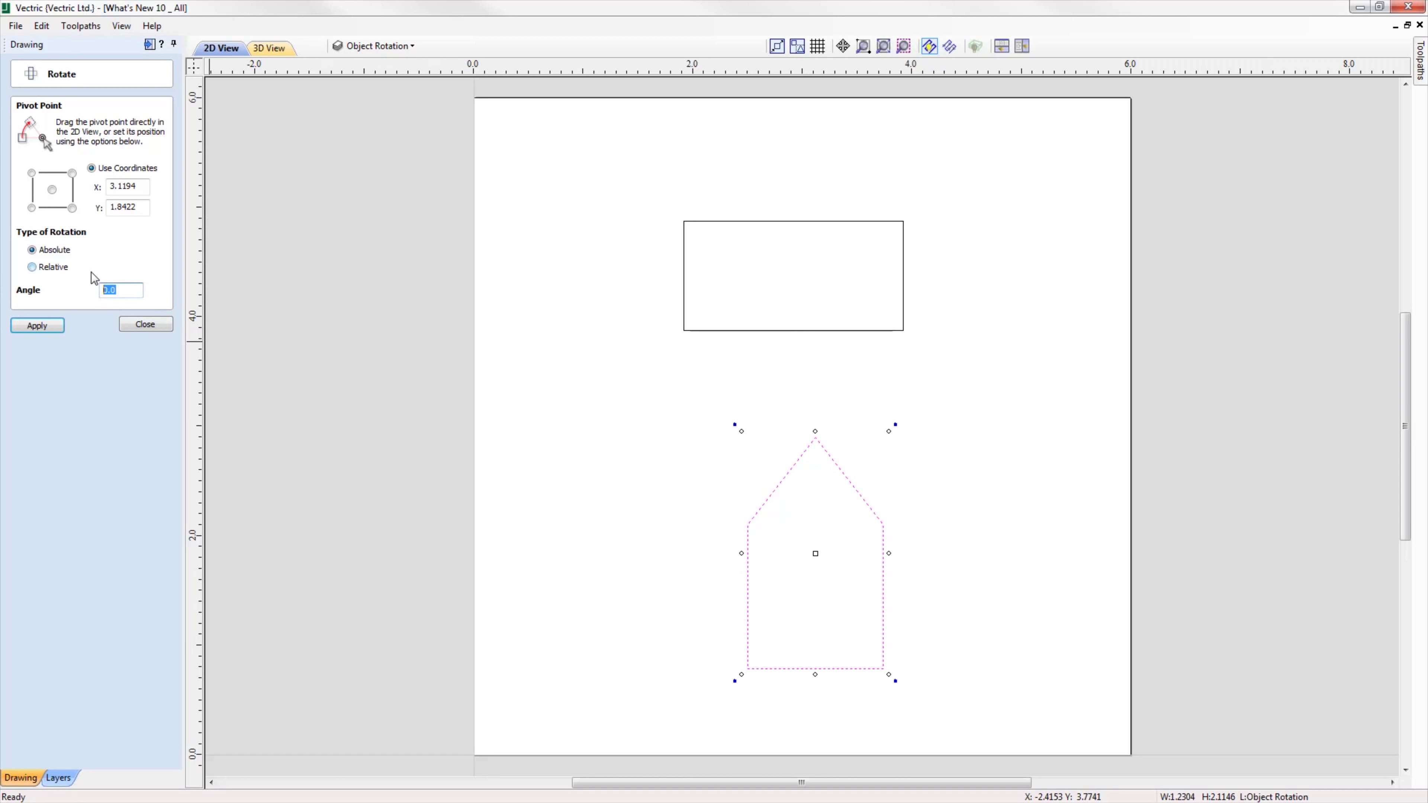
left_click(49, 322)
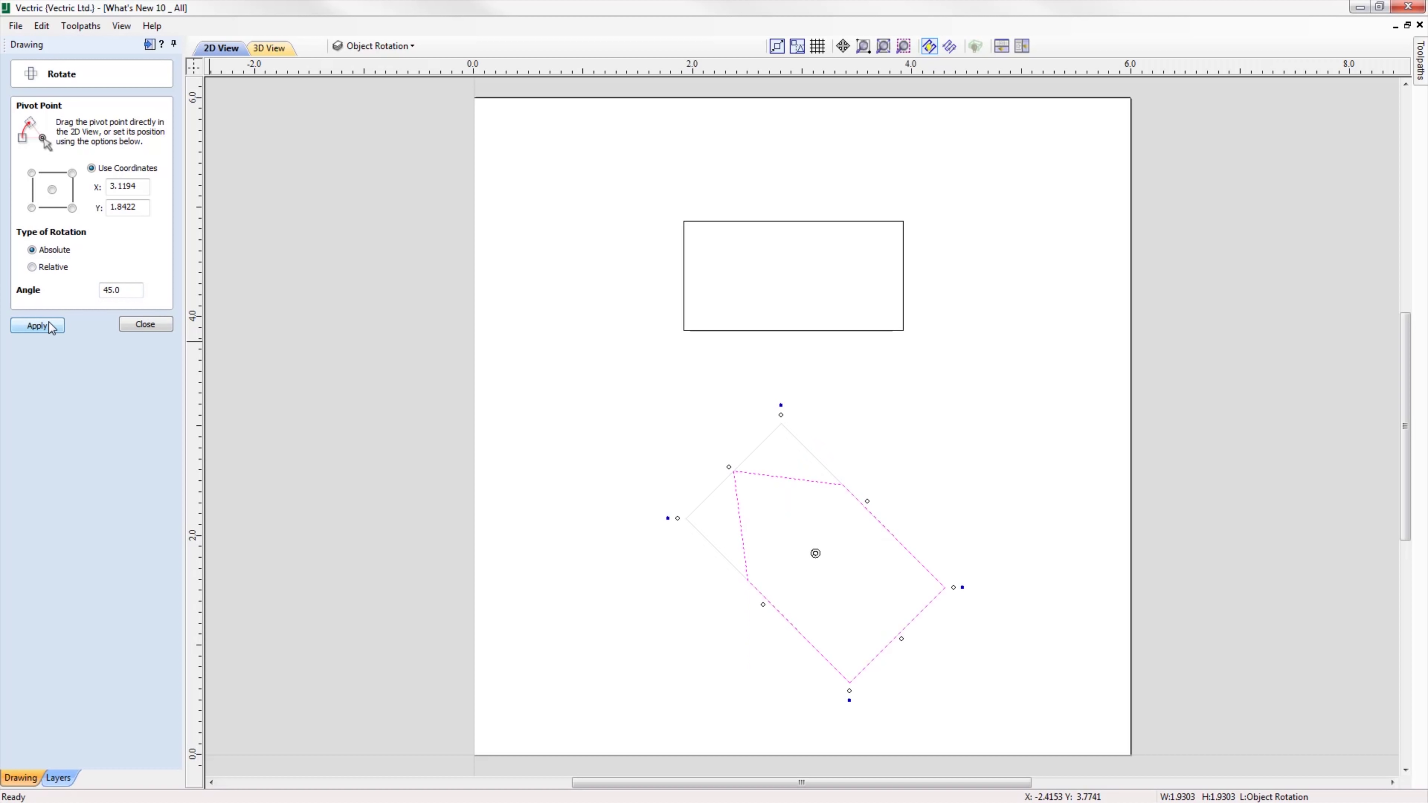
left_click(145, 325)
Move the pentagon up to the middle of the job and delete the rectangle.
left_click_drag(838, 484, 802, 333)
left_click(899, 330)
key("Delete")
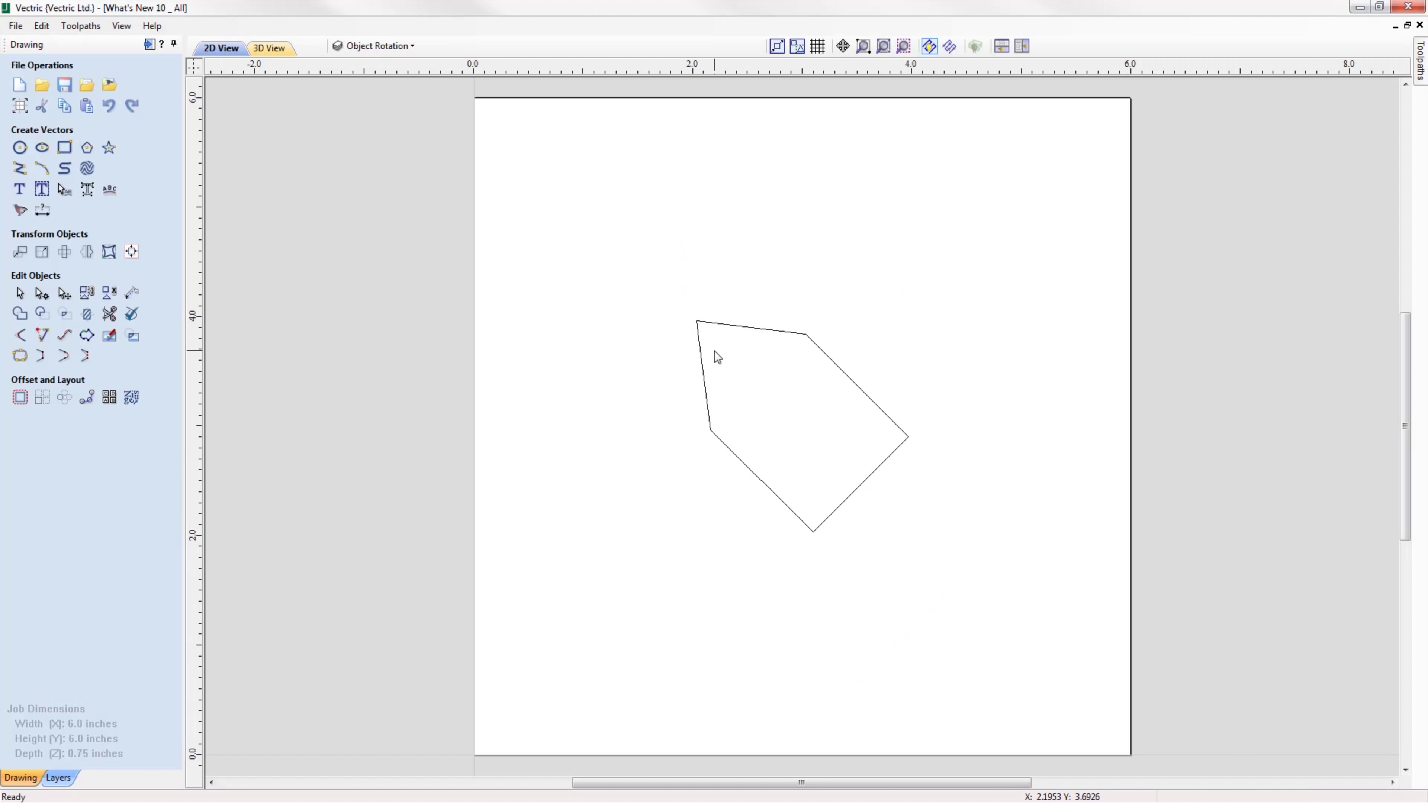
Create a mirrored copy of the pentagon on its right side using its rotated bounds.
left_click(701, 350)
left_click(86, 251)
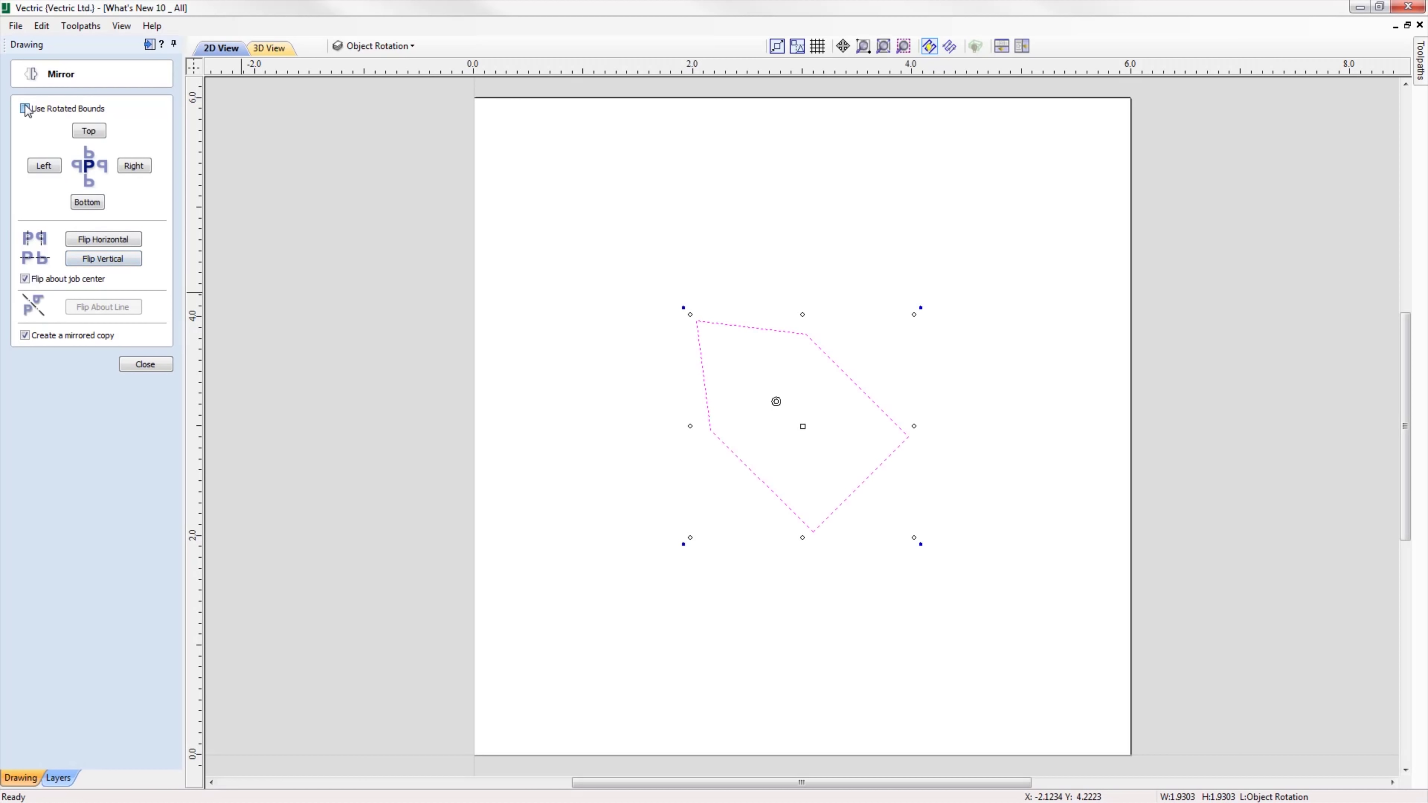
left_click(26, 108)
left_click(134, 166)
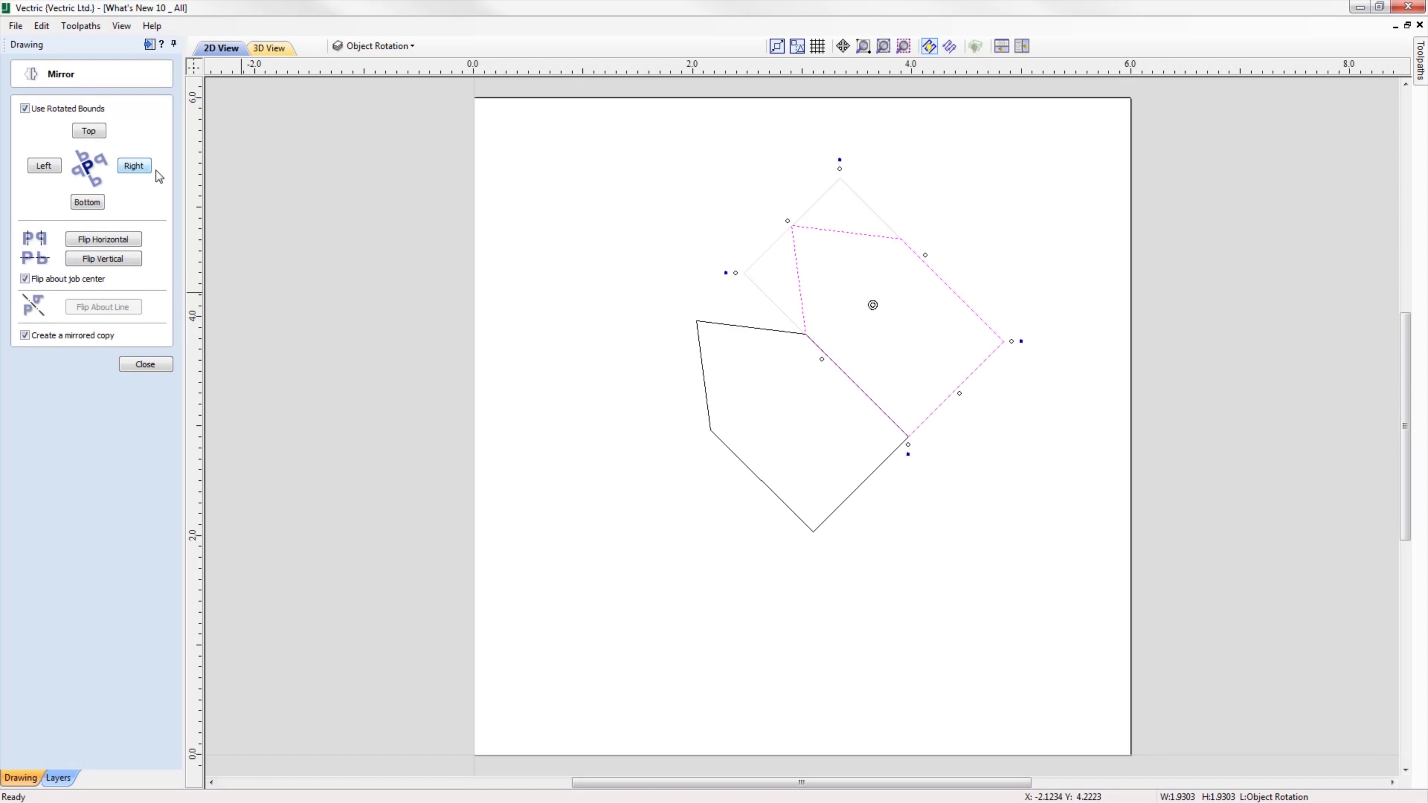
Create mirrored copies of the original pentagon on its left, top and bottom sides using its rotated bounds.
left_click(788, 331)
left_click(707, 337)
left_click(42, 167)
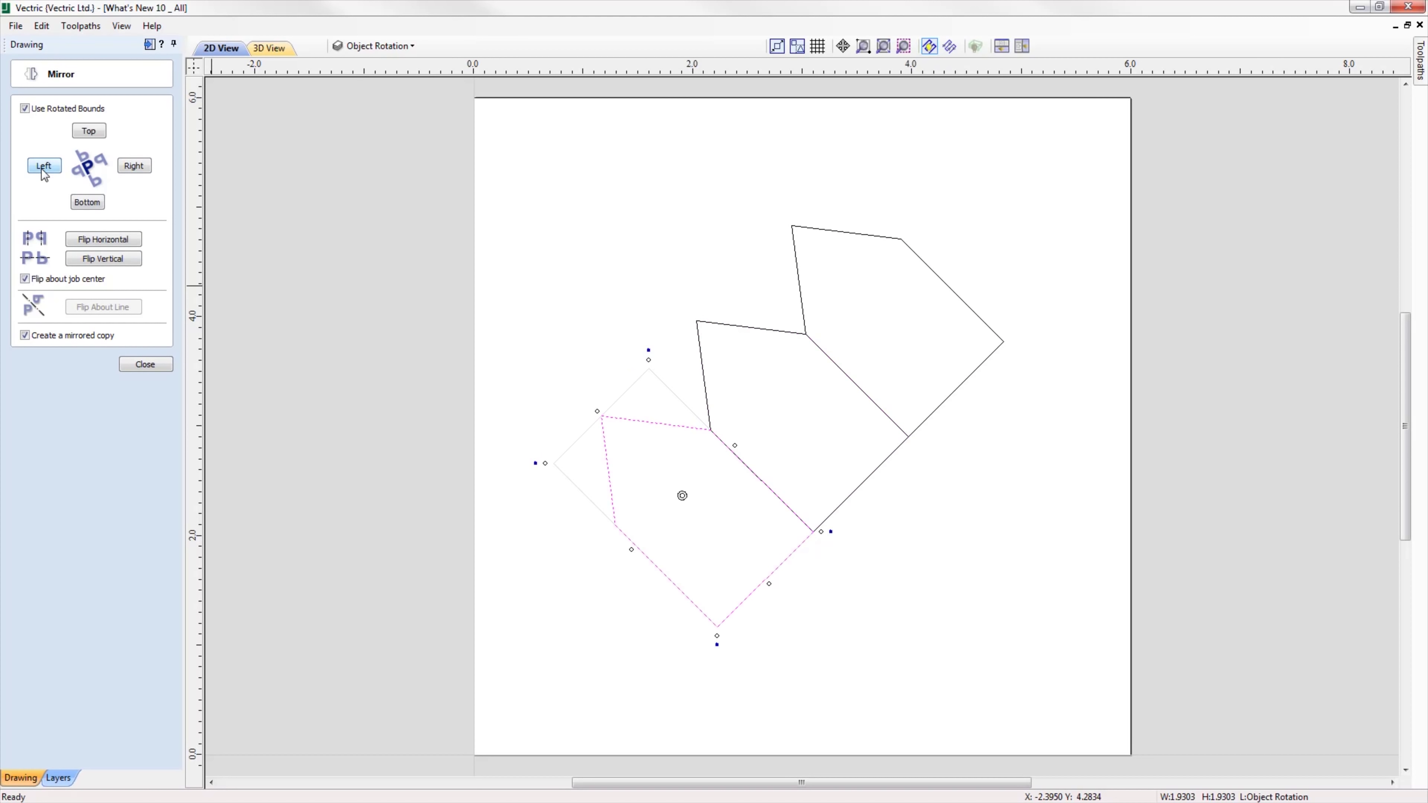
left_click(734, 327)
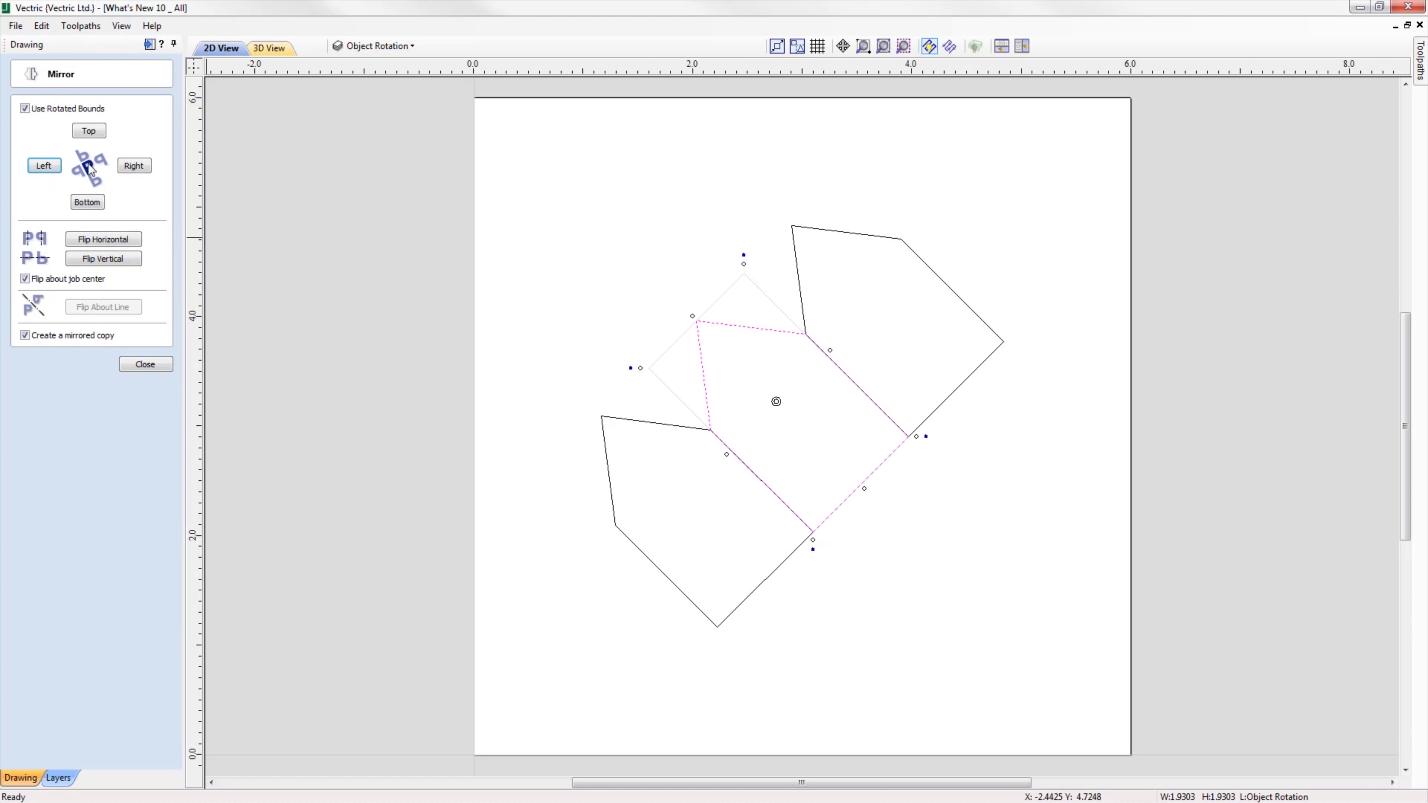
left_click(90, 131)
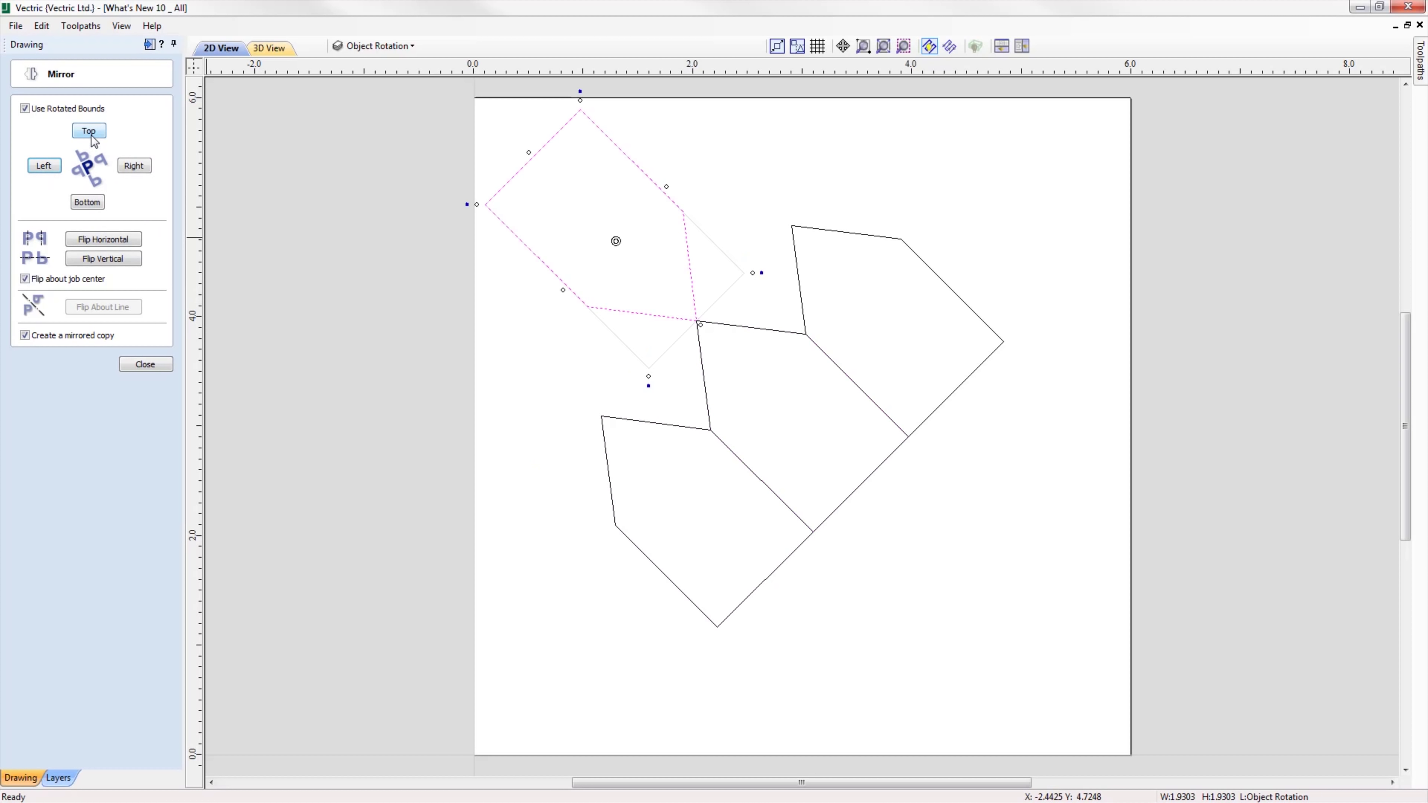
left_click(752, 331)
left_click(90, 202)
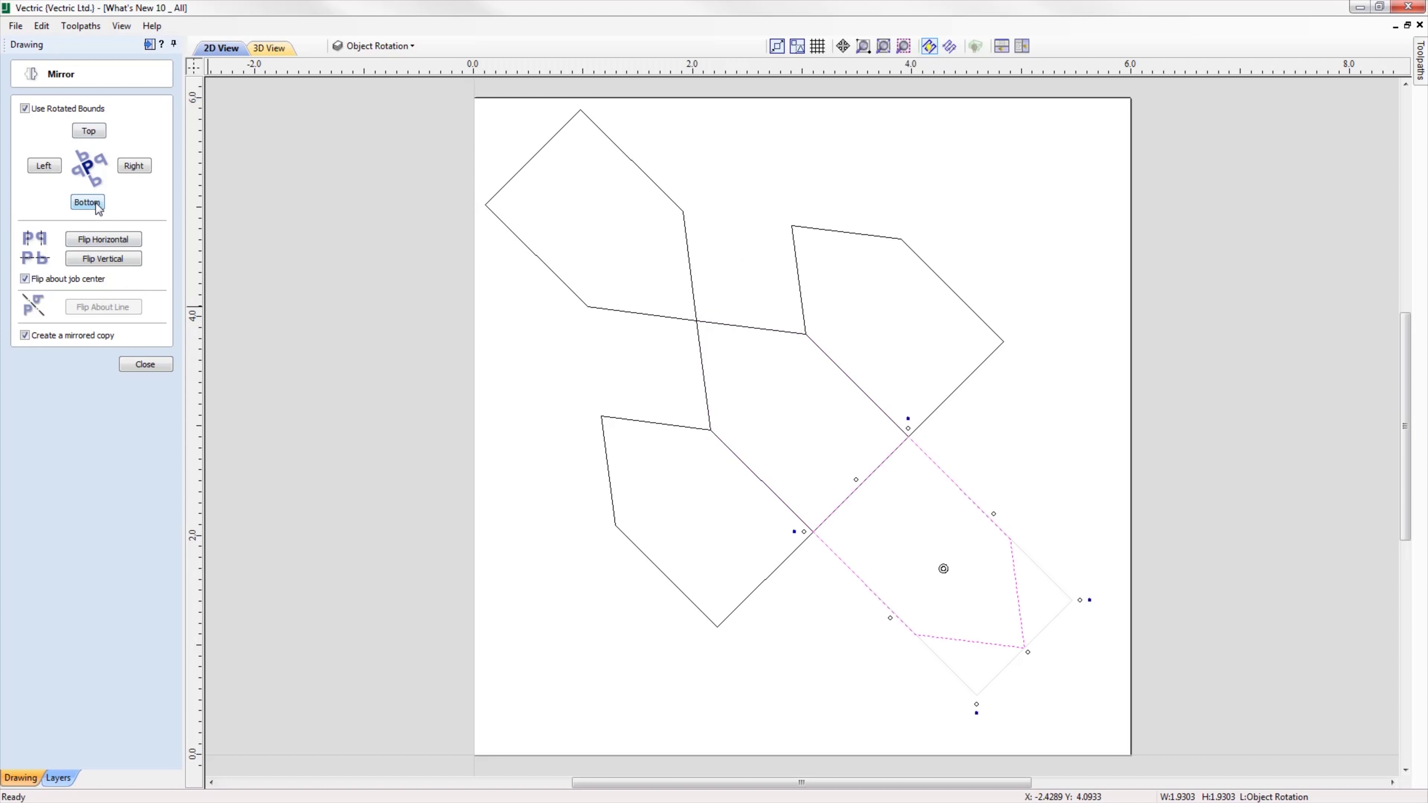
left_click(145, 364)
Delete all the mirrored copies, keeping only the original pentagon in the middle.
key("ctrl+a")
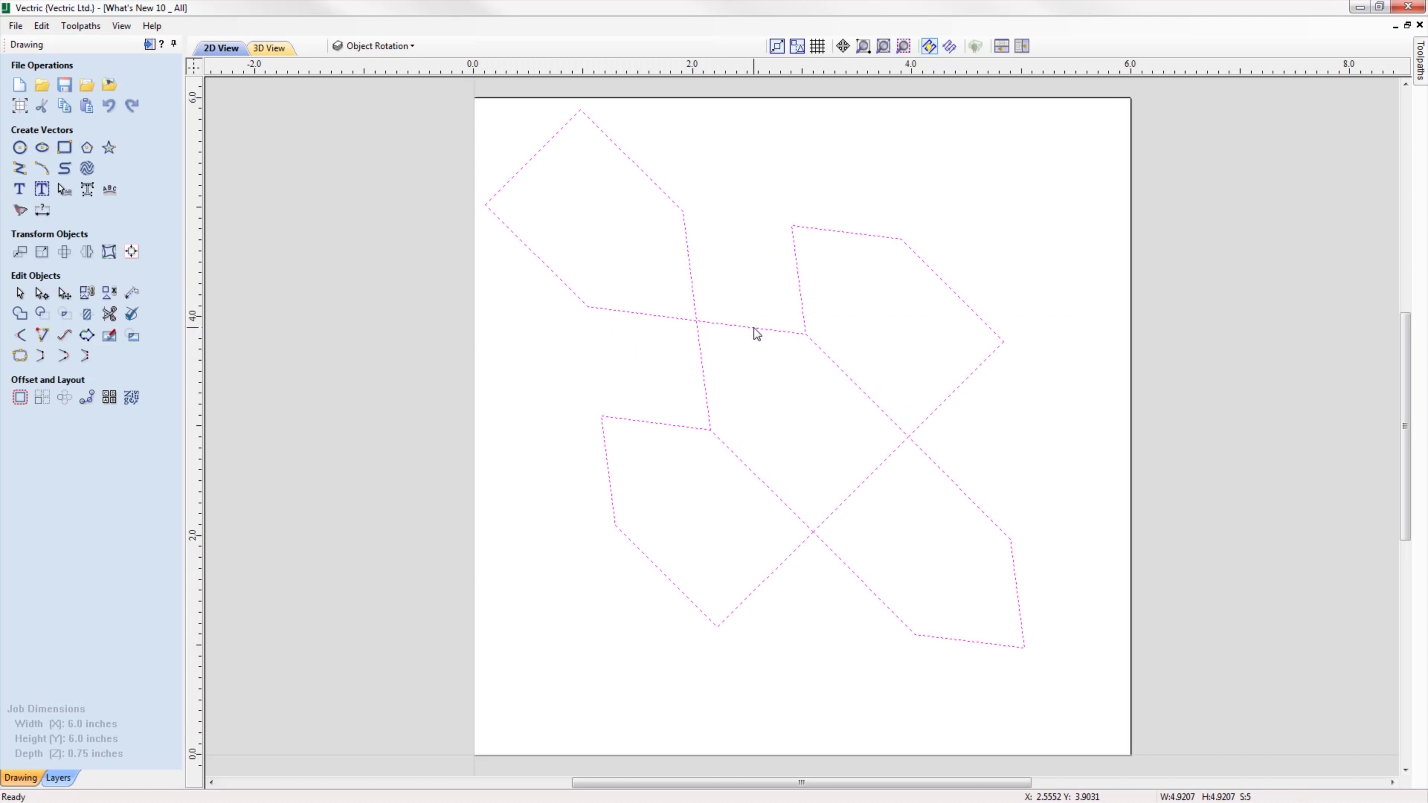
left_click(753, 328, "shift")
key("Delete")
left_click(747, 326)
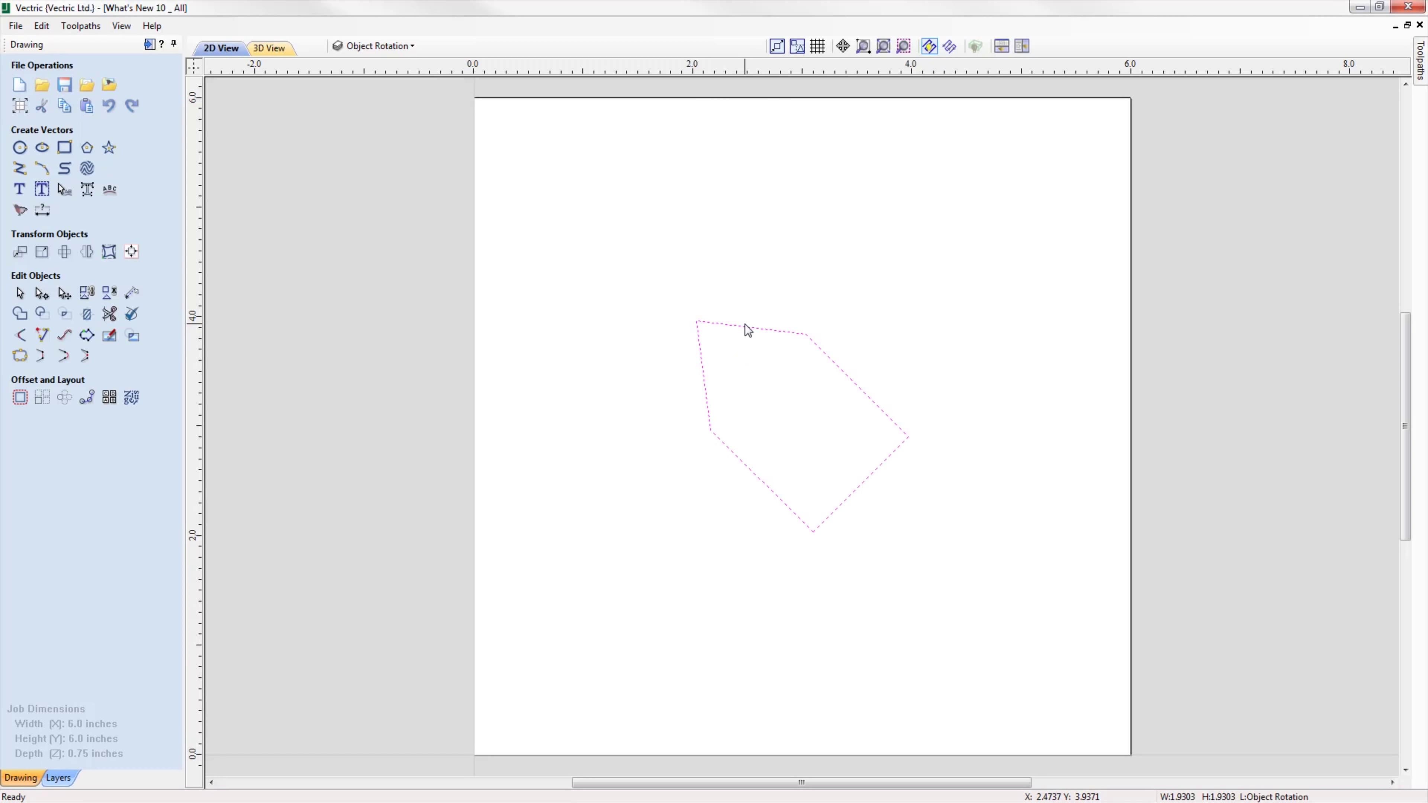
Distort the pentagon with a bounding-box envelope using rotated bounds, pulling out its upper-left side and bending its lower-right and lower-left sides.
left_click(109, 252)
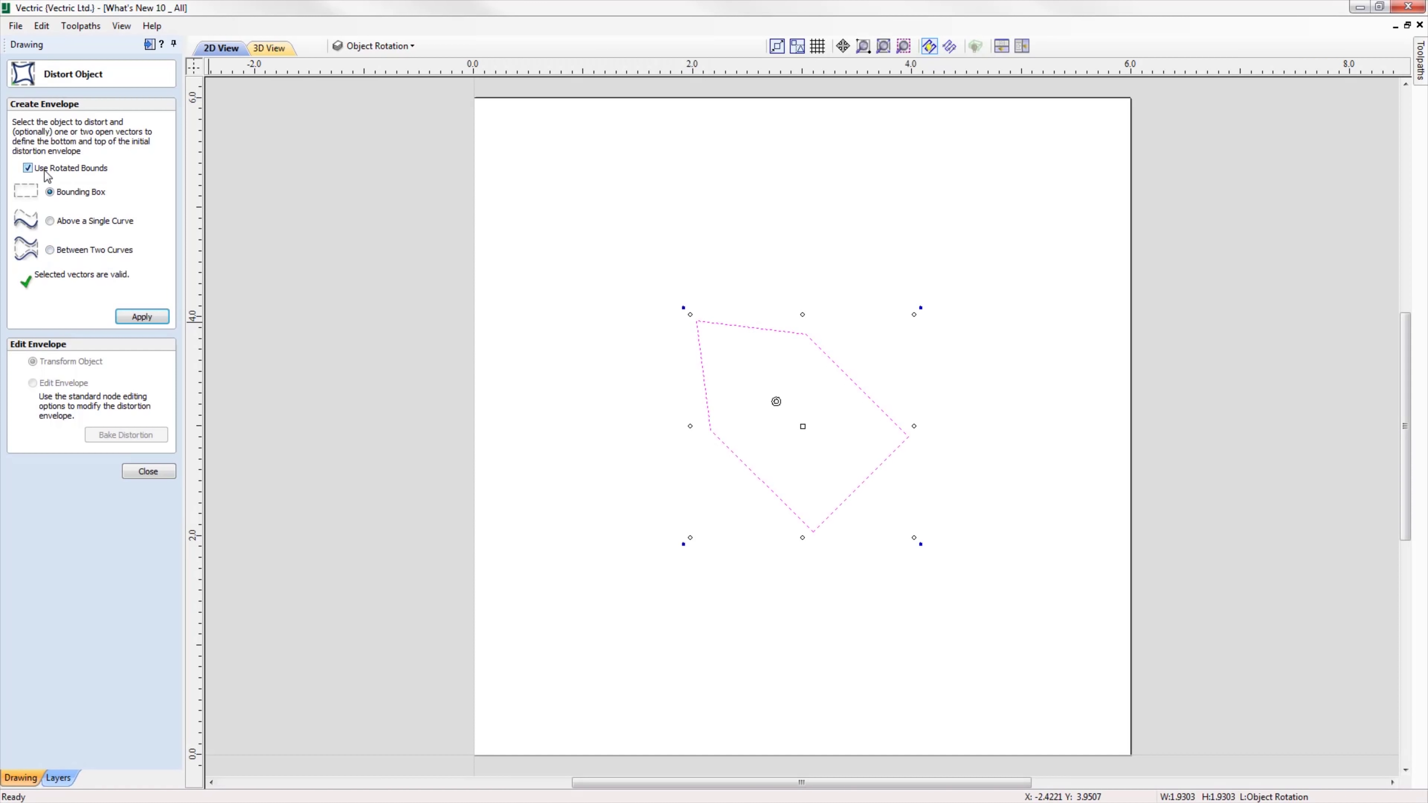
left_click(141, 316)
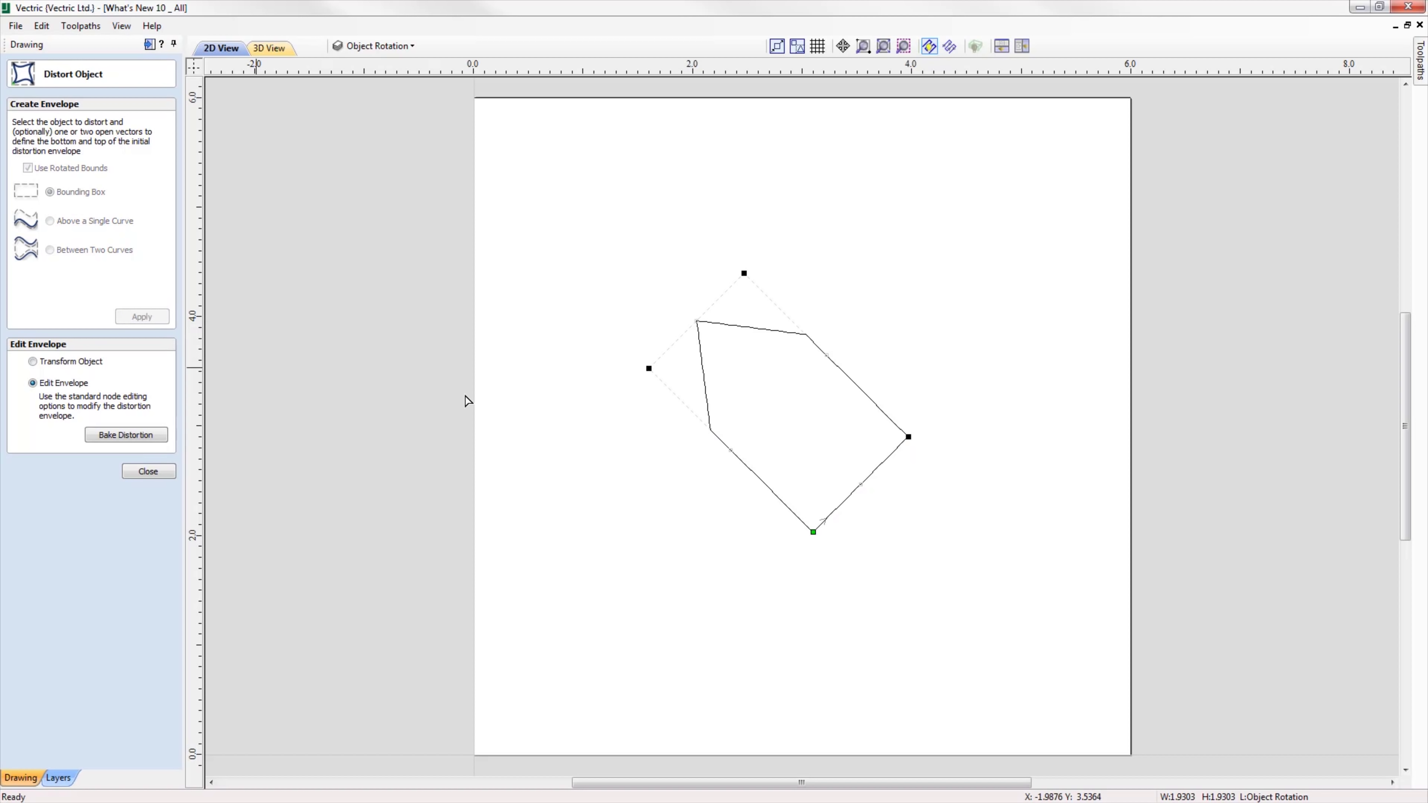
left_click_drag(697, 320, 677, 302)
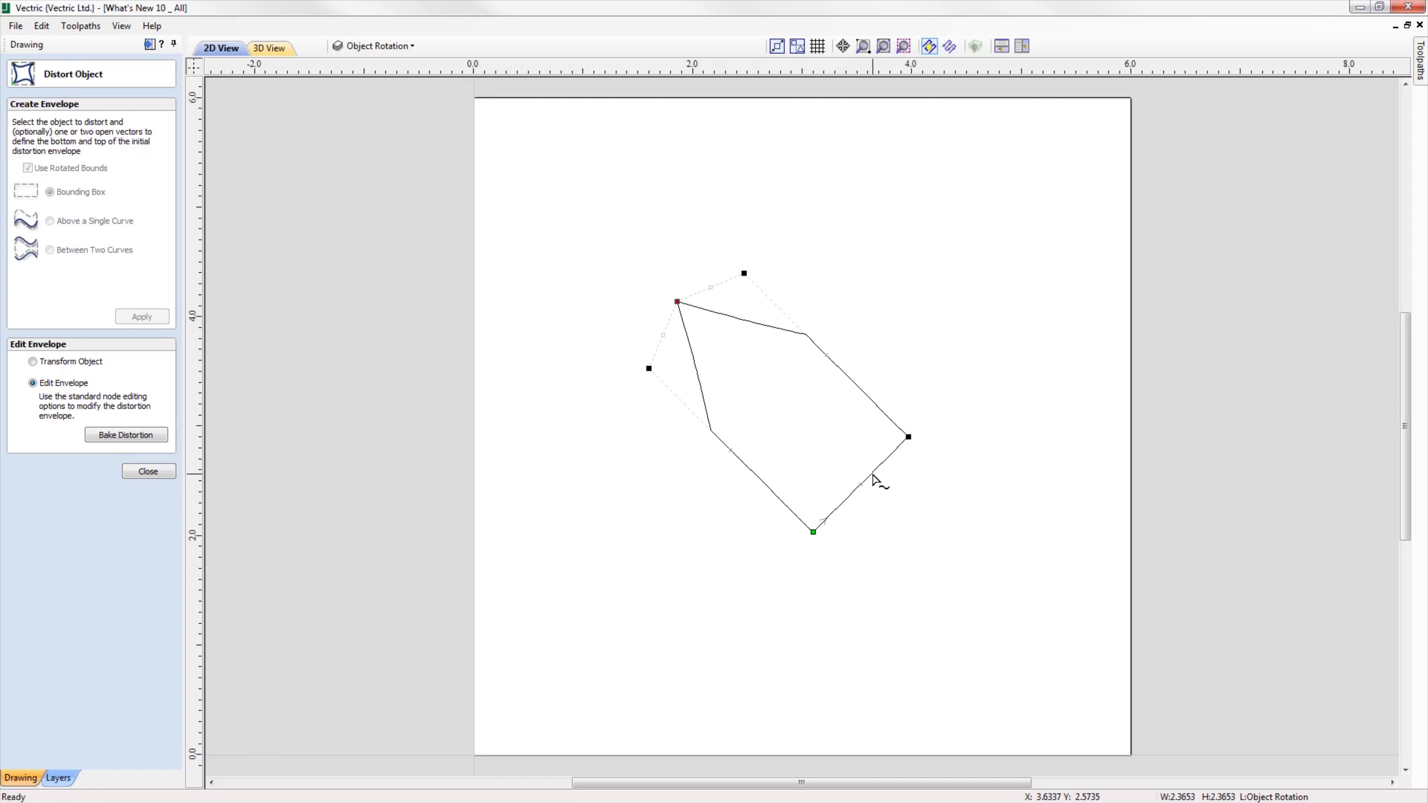
left_click_drag(879, 465, 856, 427)
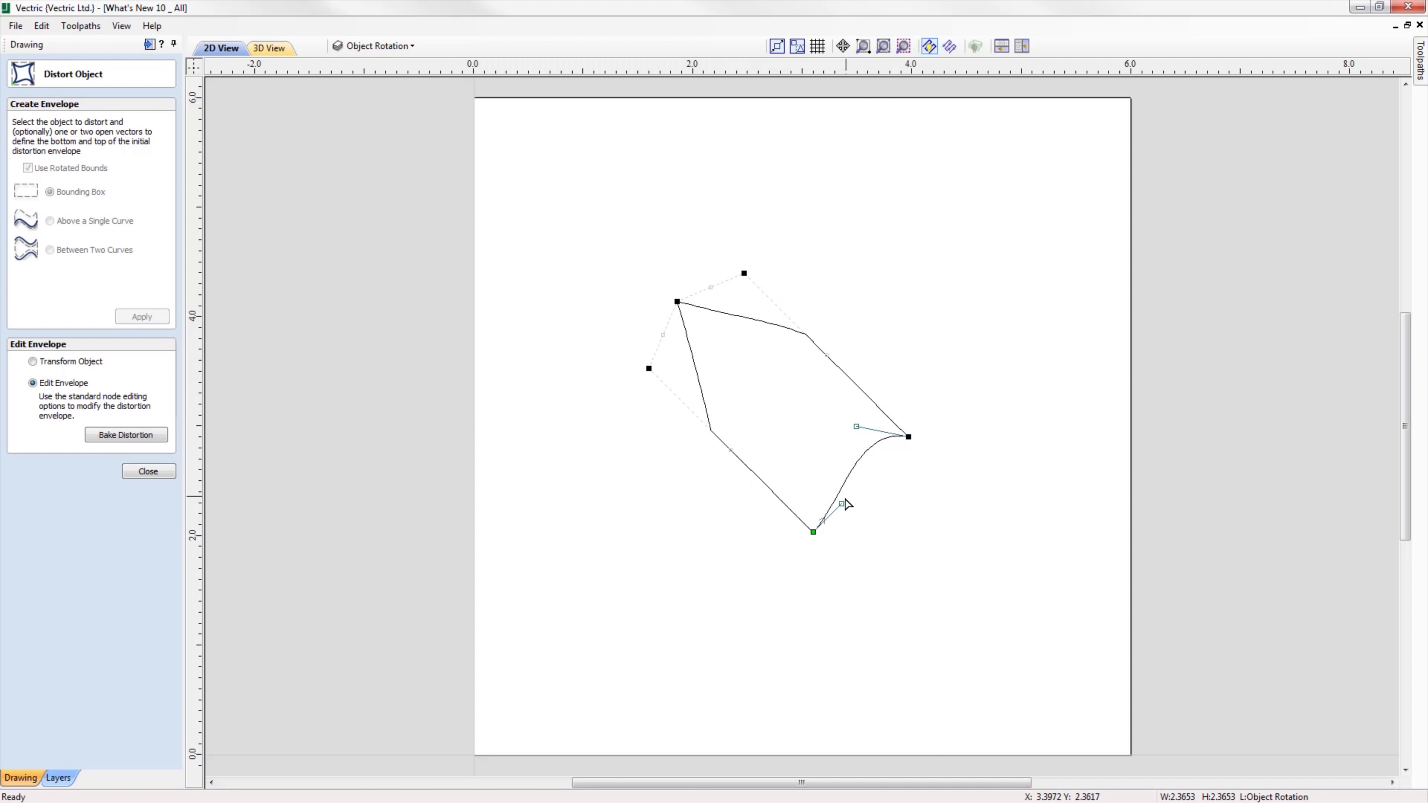
left_click_drag(840, 501, 868, 536)
left_click_drag(731, 450, 692, 472)
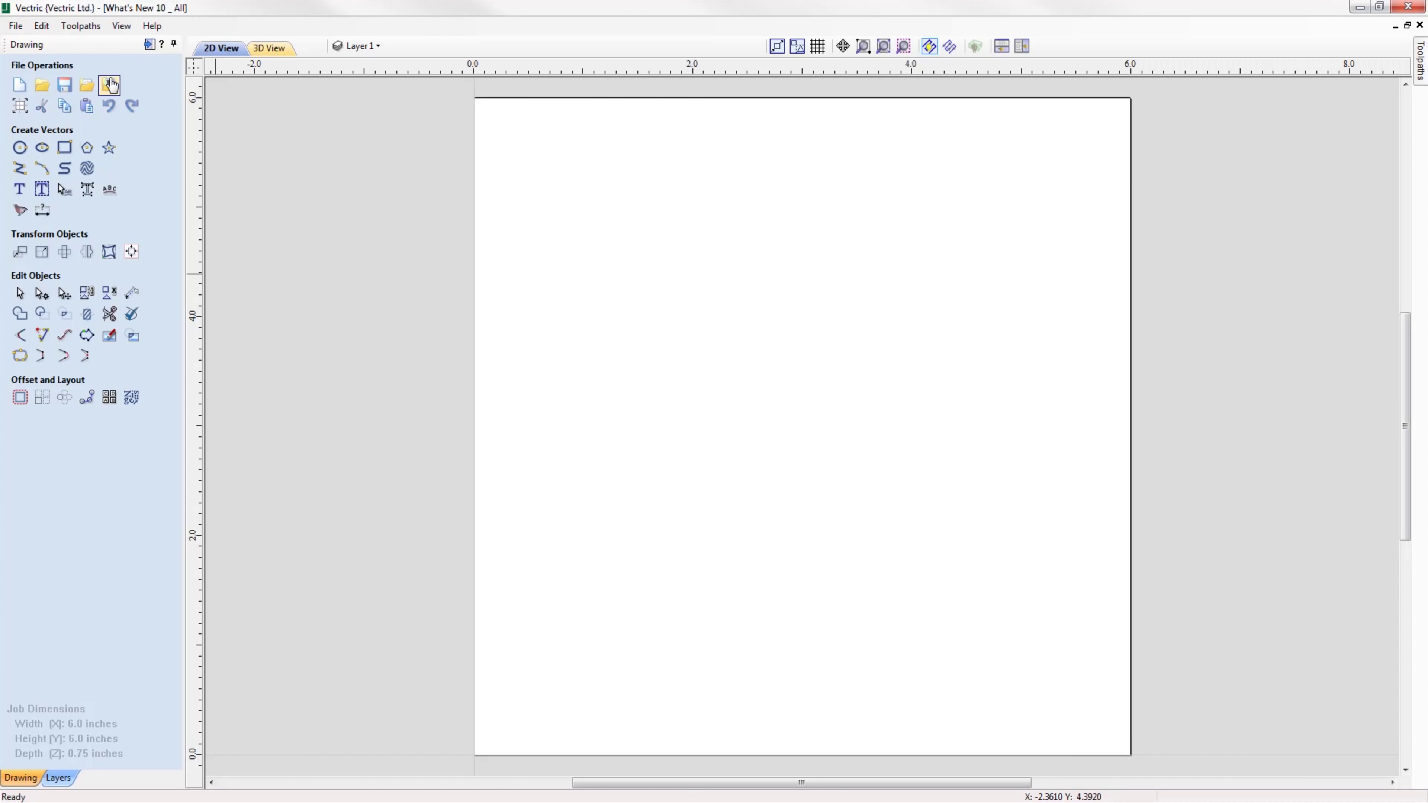
Import the image Charlie_Chaplin.jpg and rotate it anticlockwise.
left_click(111, 84)
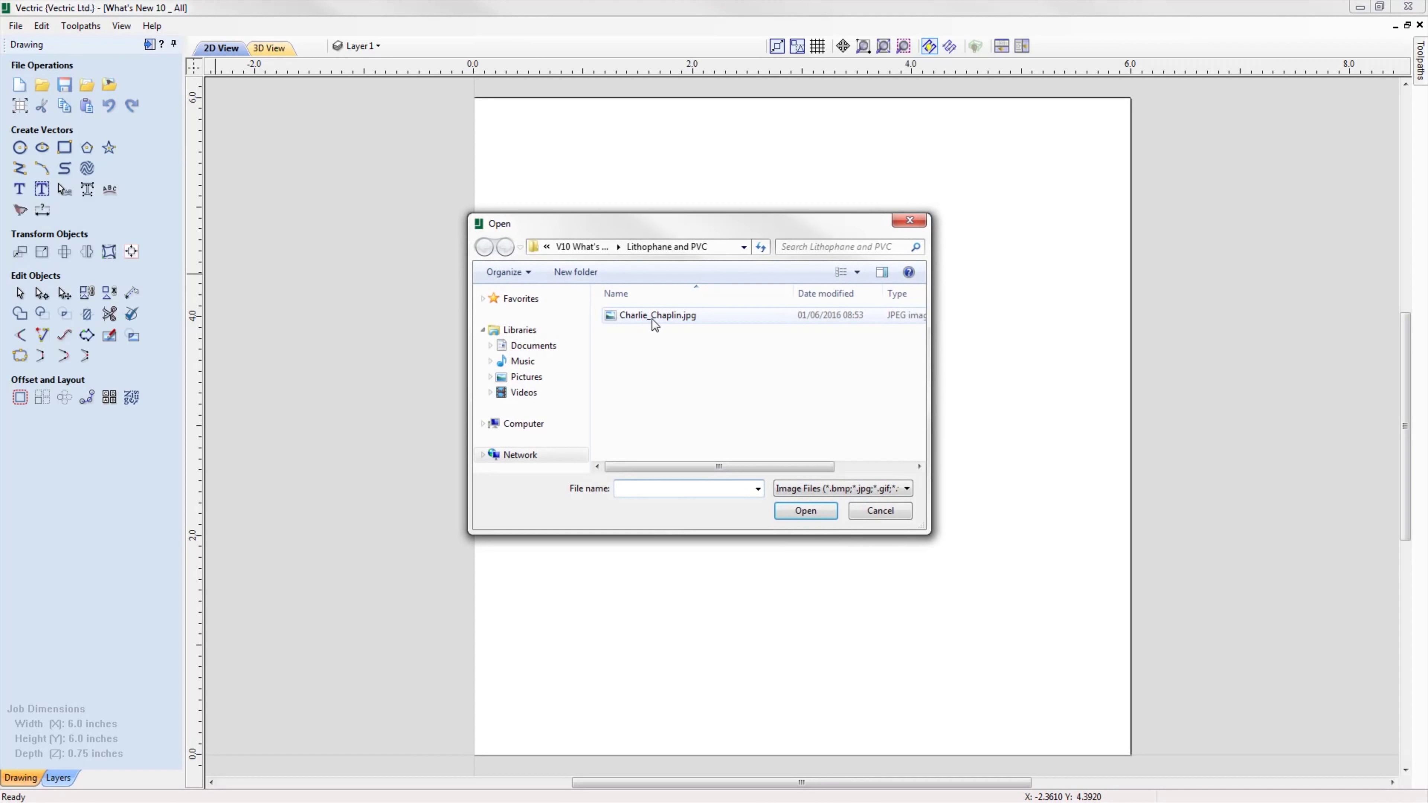
double_click(653, 318)
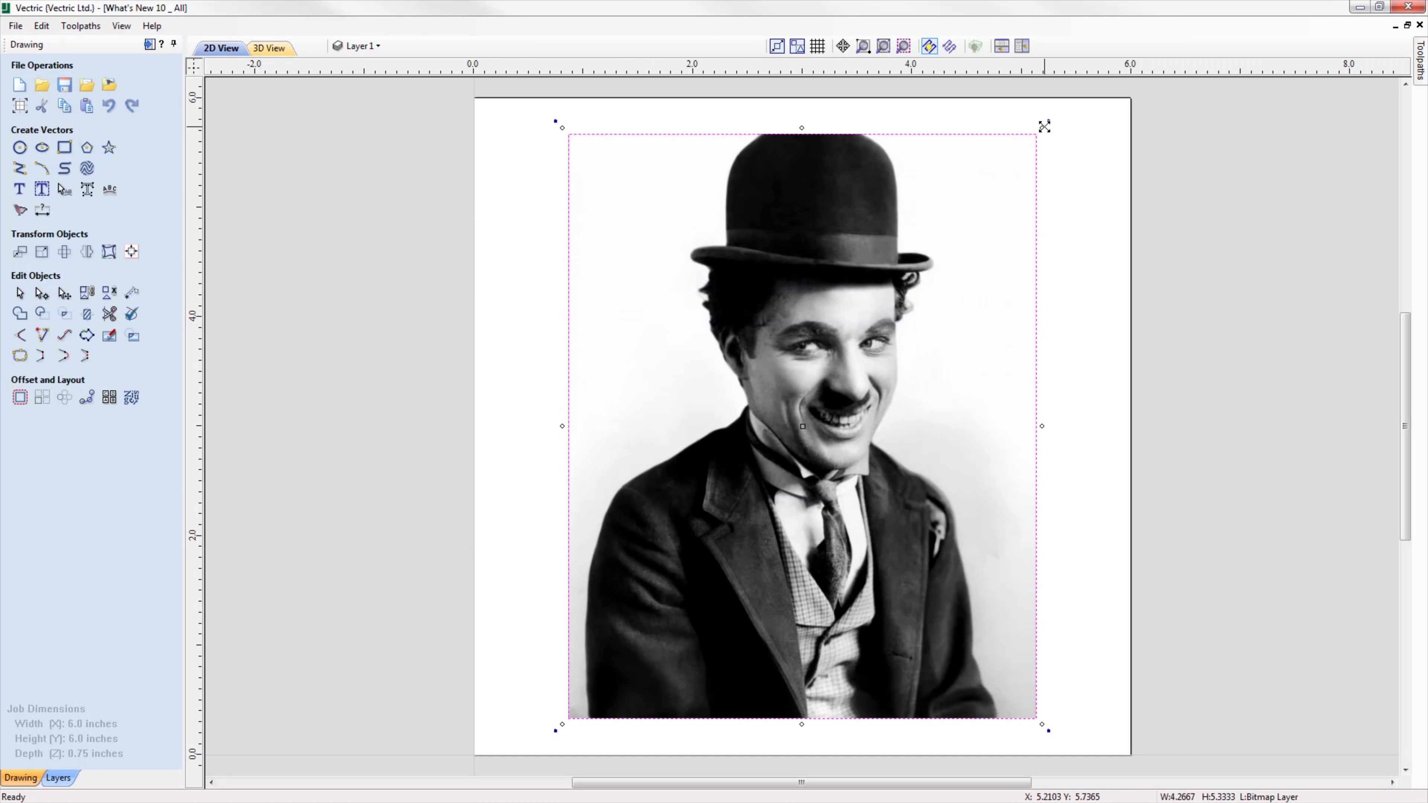
left_click_drag(1044, 119, 854, 102)
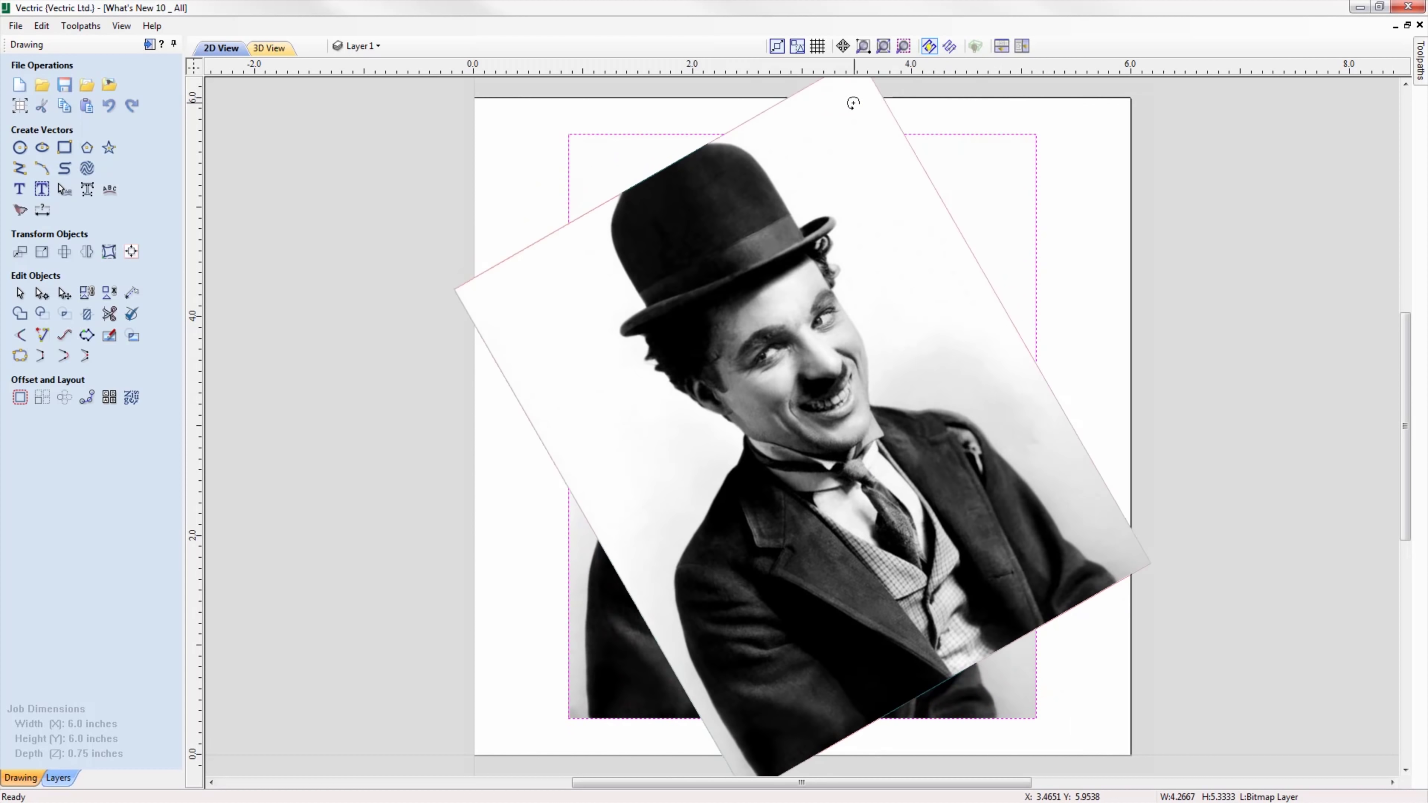
Scale the rotated image down proportionally from its upper-left corner and move it back to the middle of the job.
left_click_drag(441, 287, 663, 389)
left_click_drag(959, 417, 865, 373)
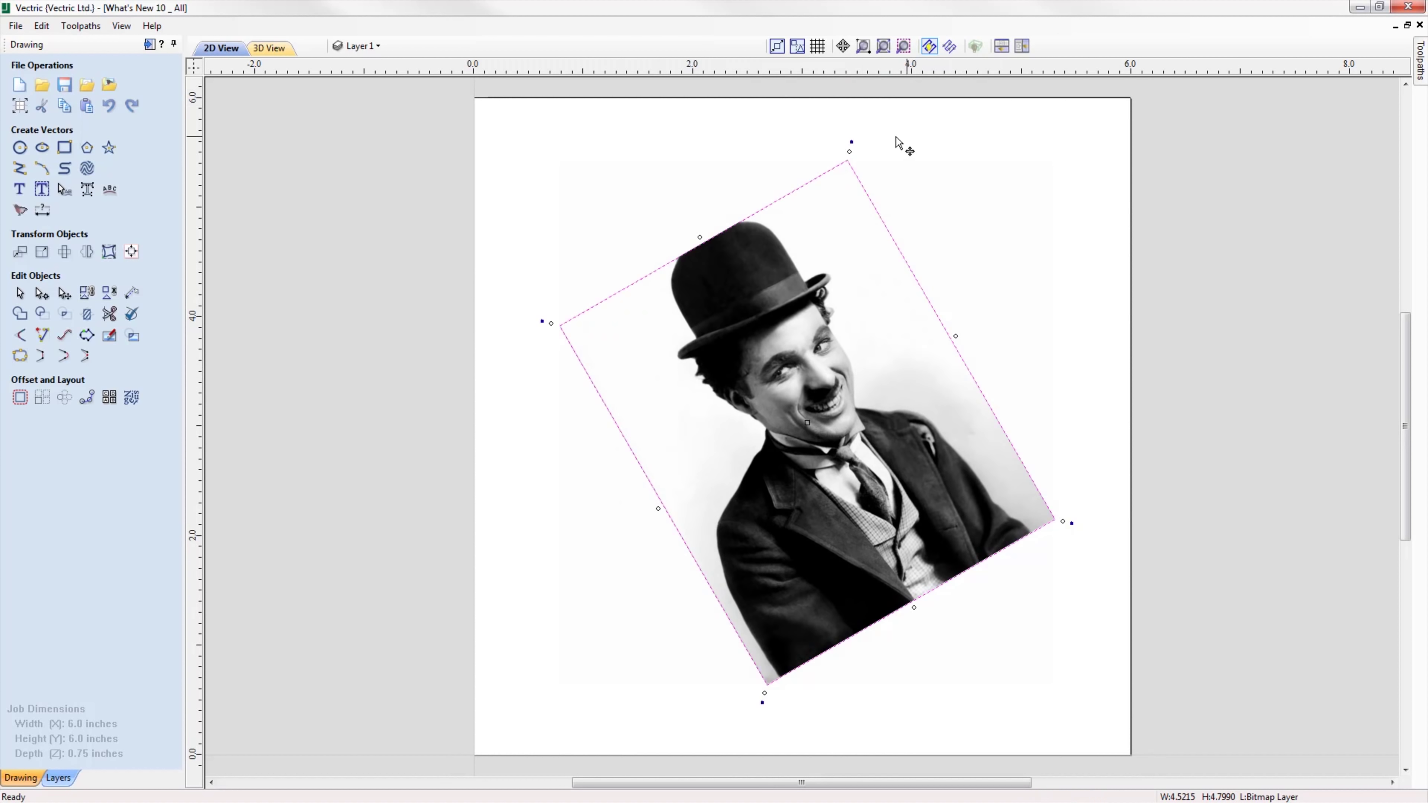
mouse_move(909, 167)
left_mouse_down()
mouse_move(1020, 328)
mouse_move(1004, 355)
left_mouse_up()
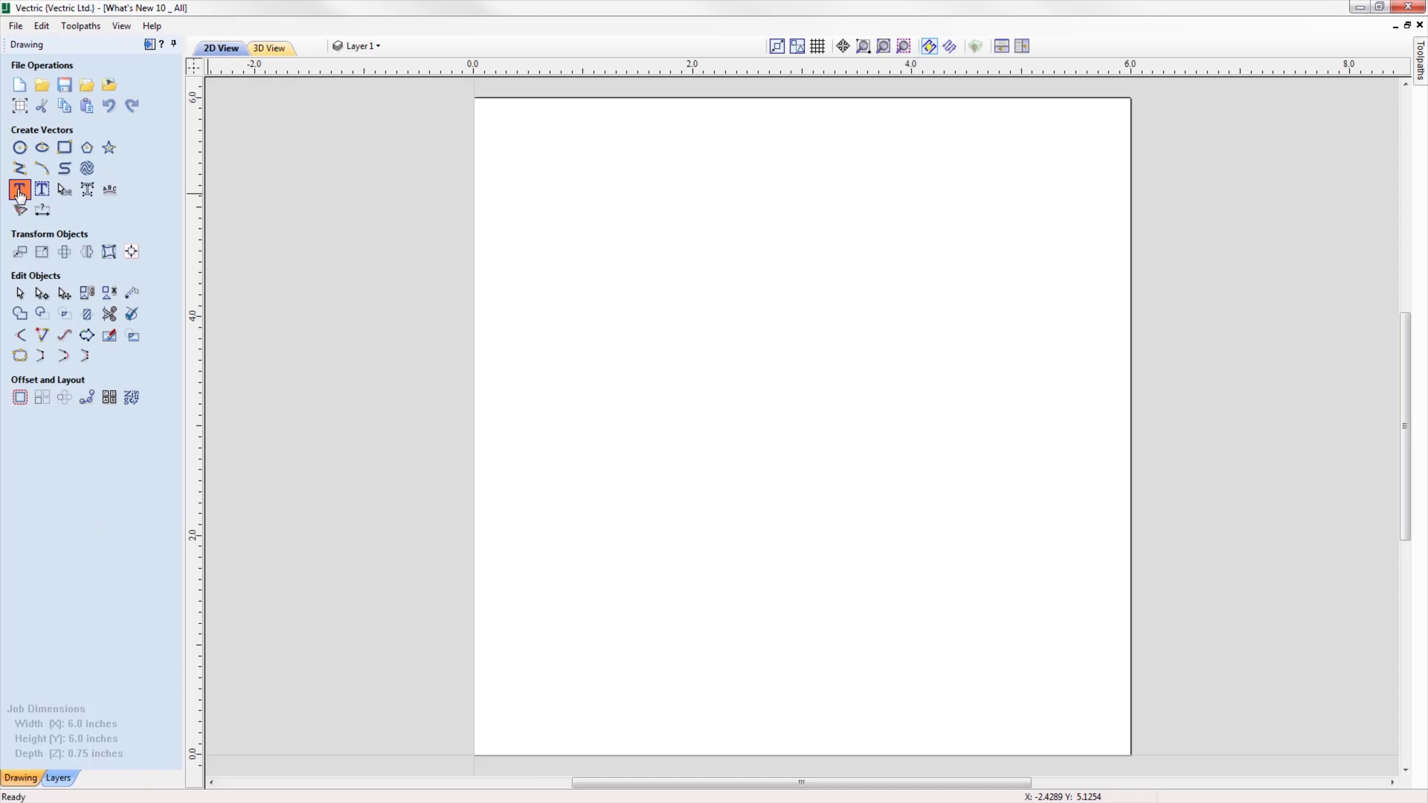
Choose the TrueType font Gadugi for new text, leaving the text tool without entering any text.
left_click(19, 190)
left_click(138, 248)
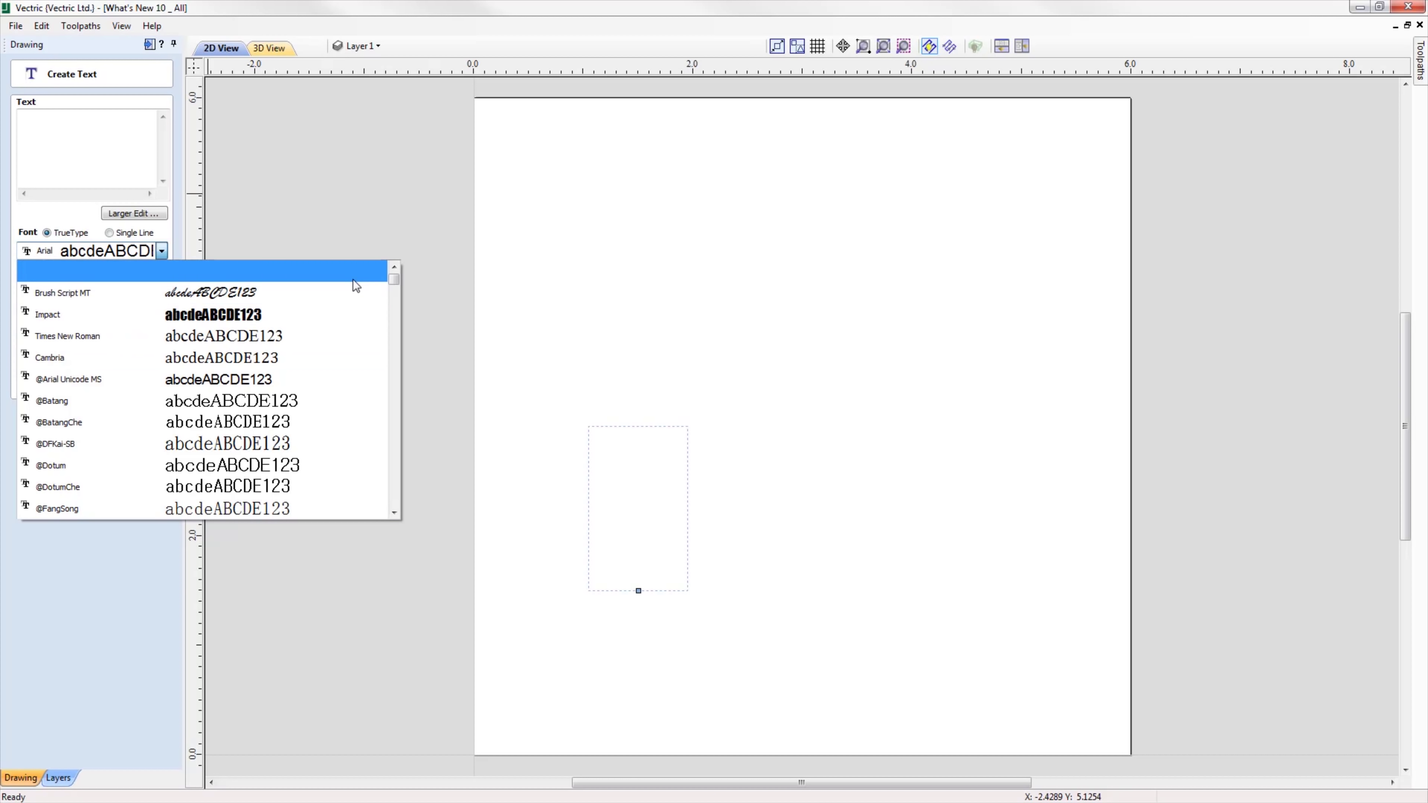
left_click_drag(397, 280, 395, 373)
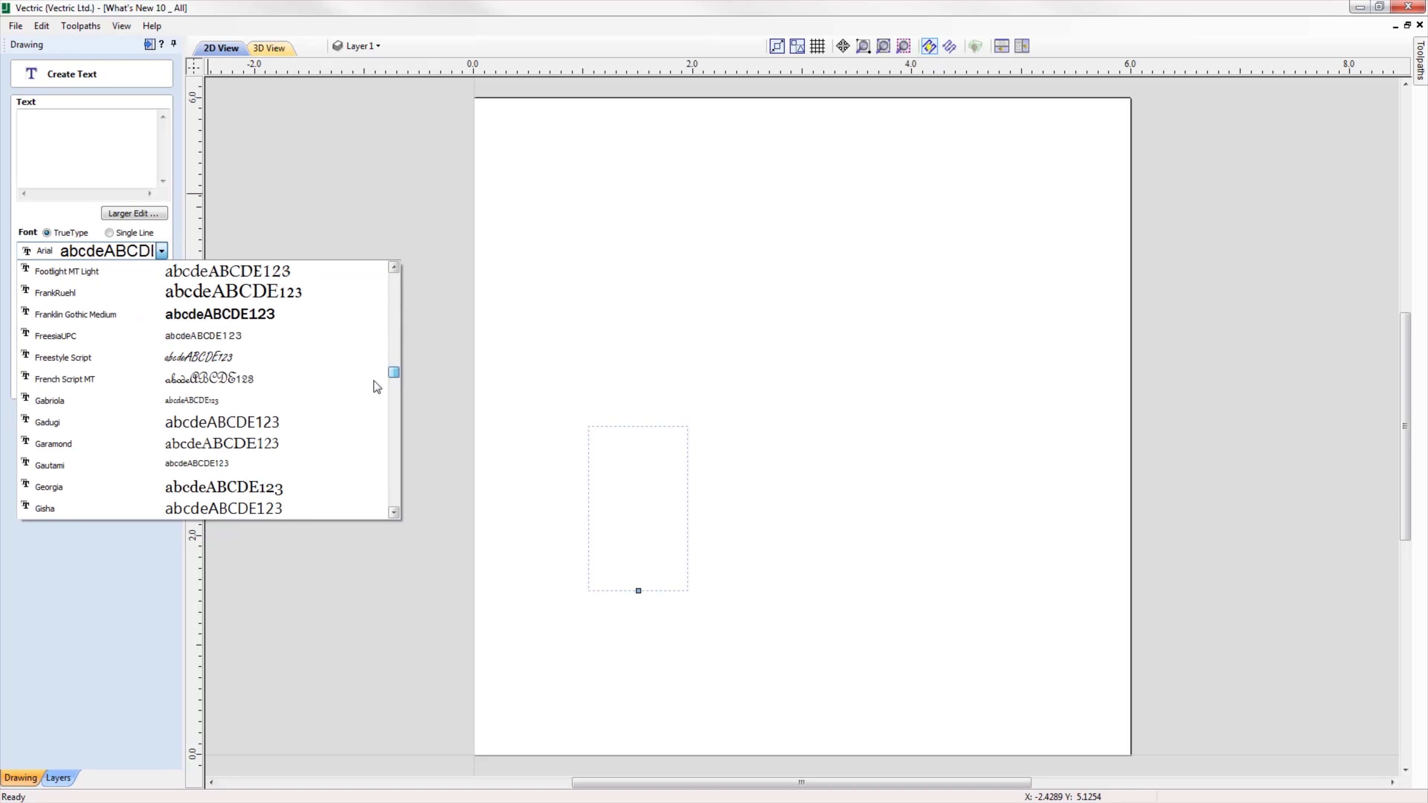
left_click(249, 423)
left_click(142, 412)
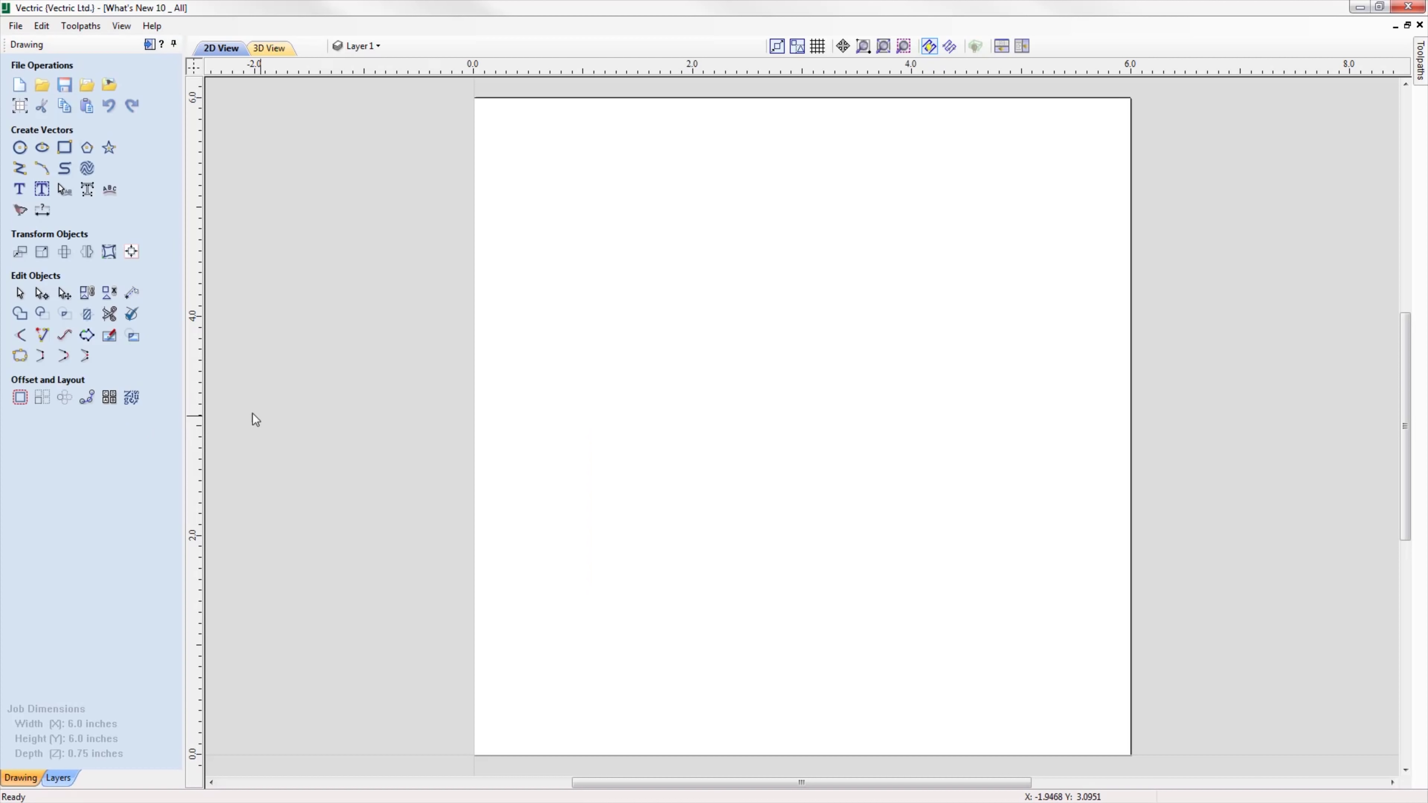
Reopen the text tool and check which recently used fonts head the font list, keeping Gadugi selected.
left_click(19, 188)
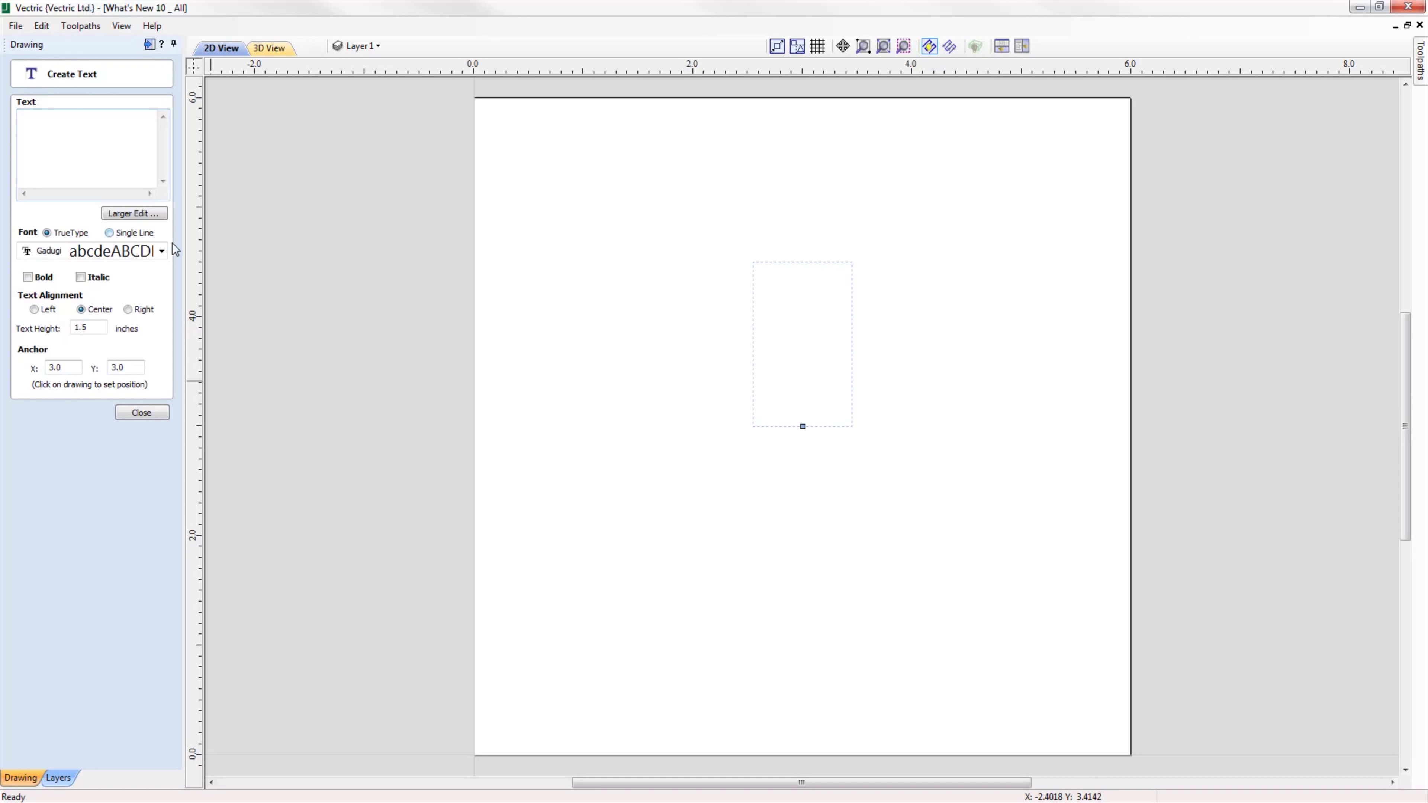
left_click(161, 251)
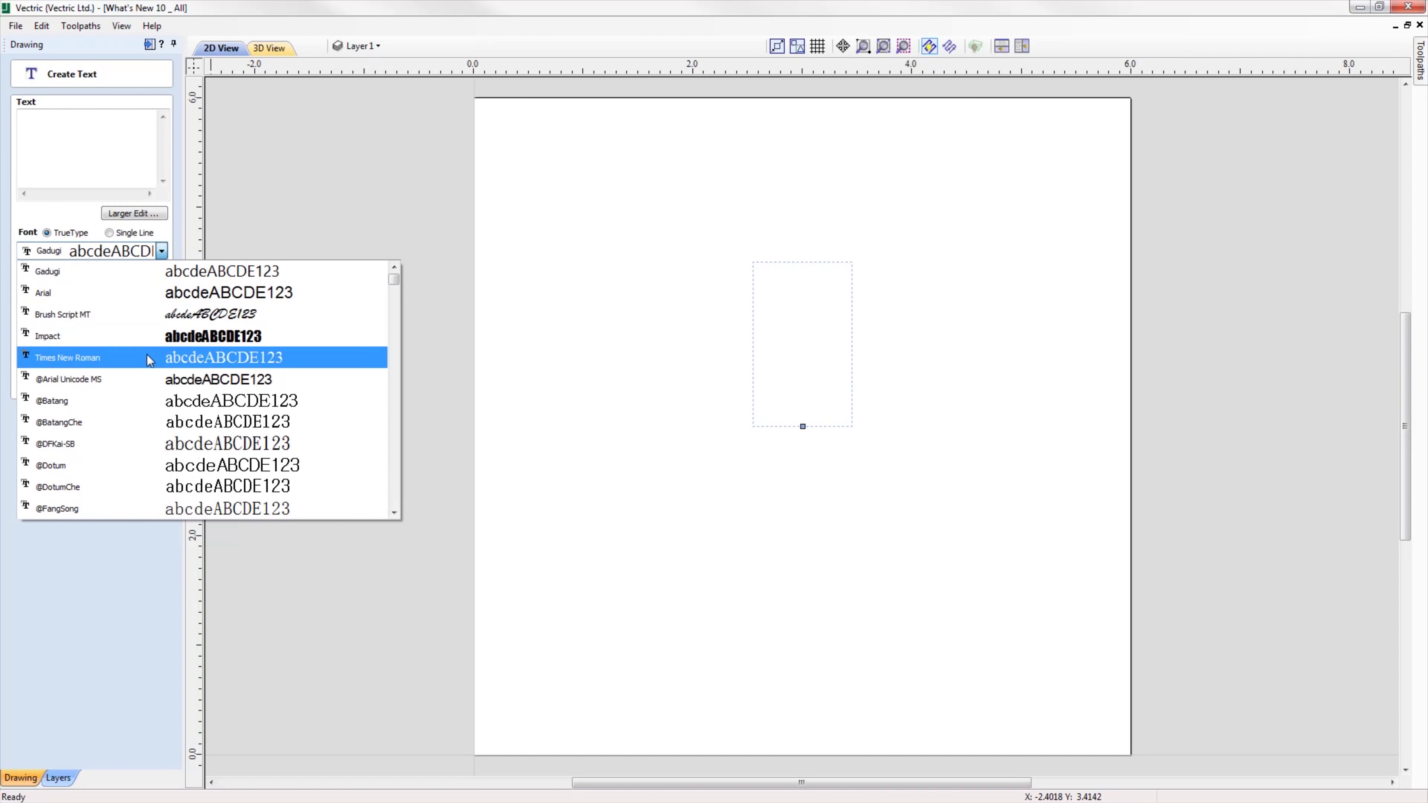
left_click(172, 273)
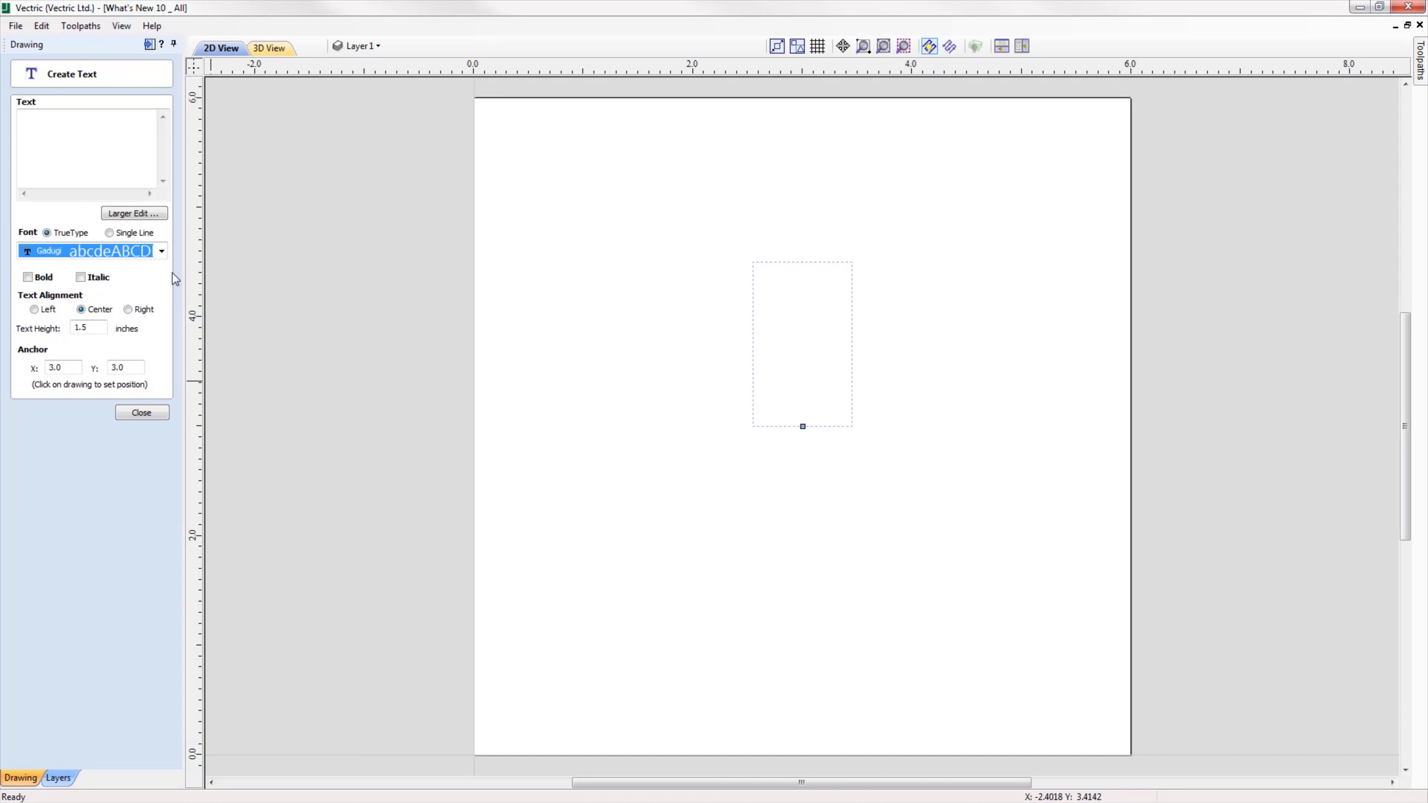
left_click(142, 413)
Clear the Recent Font List Size value in the program options and accept the options.
left_click(42, 25)
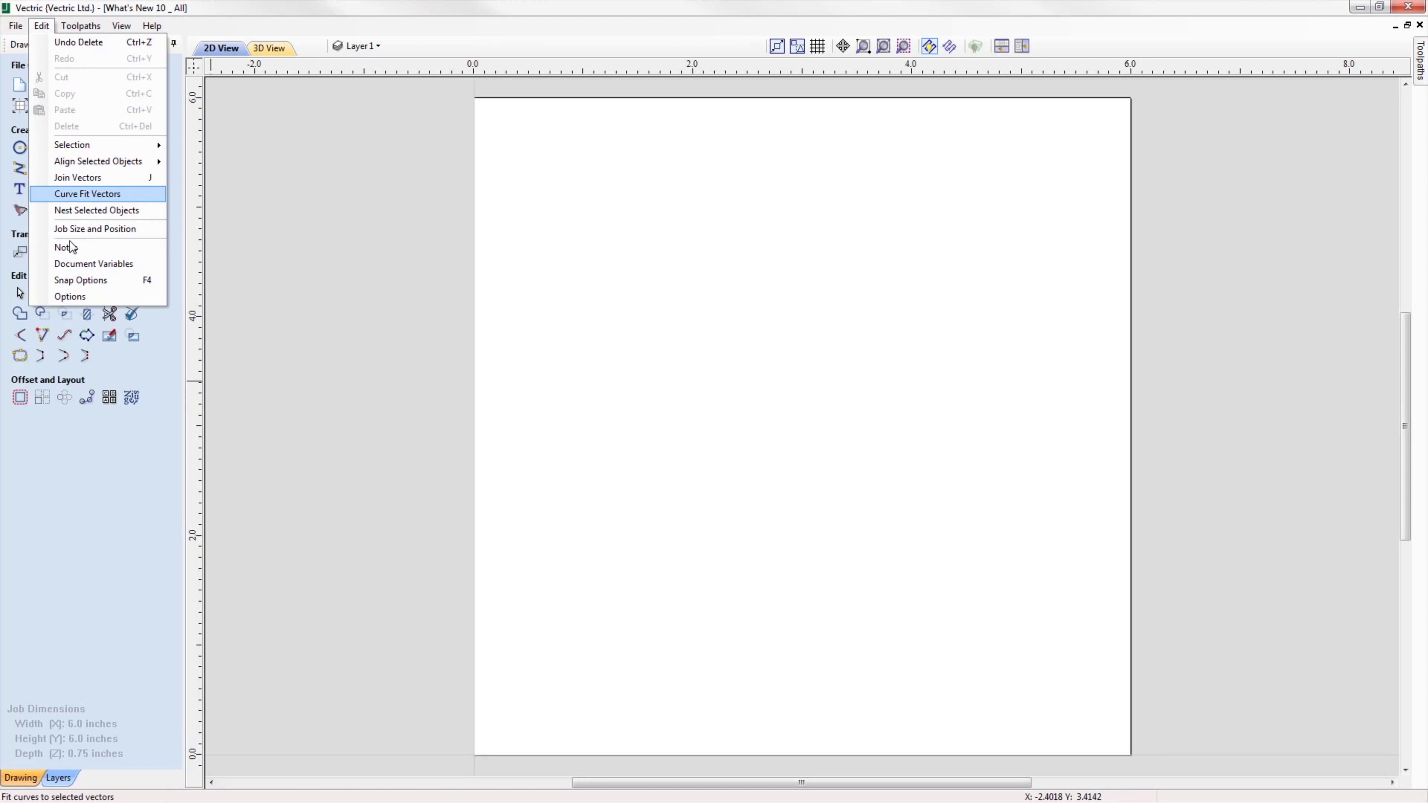
left_click(90, 296)
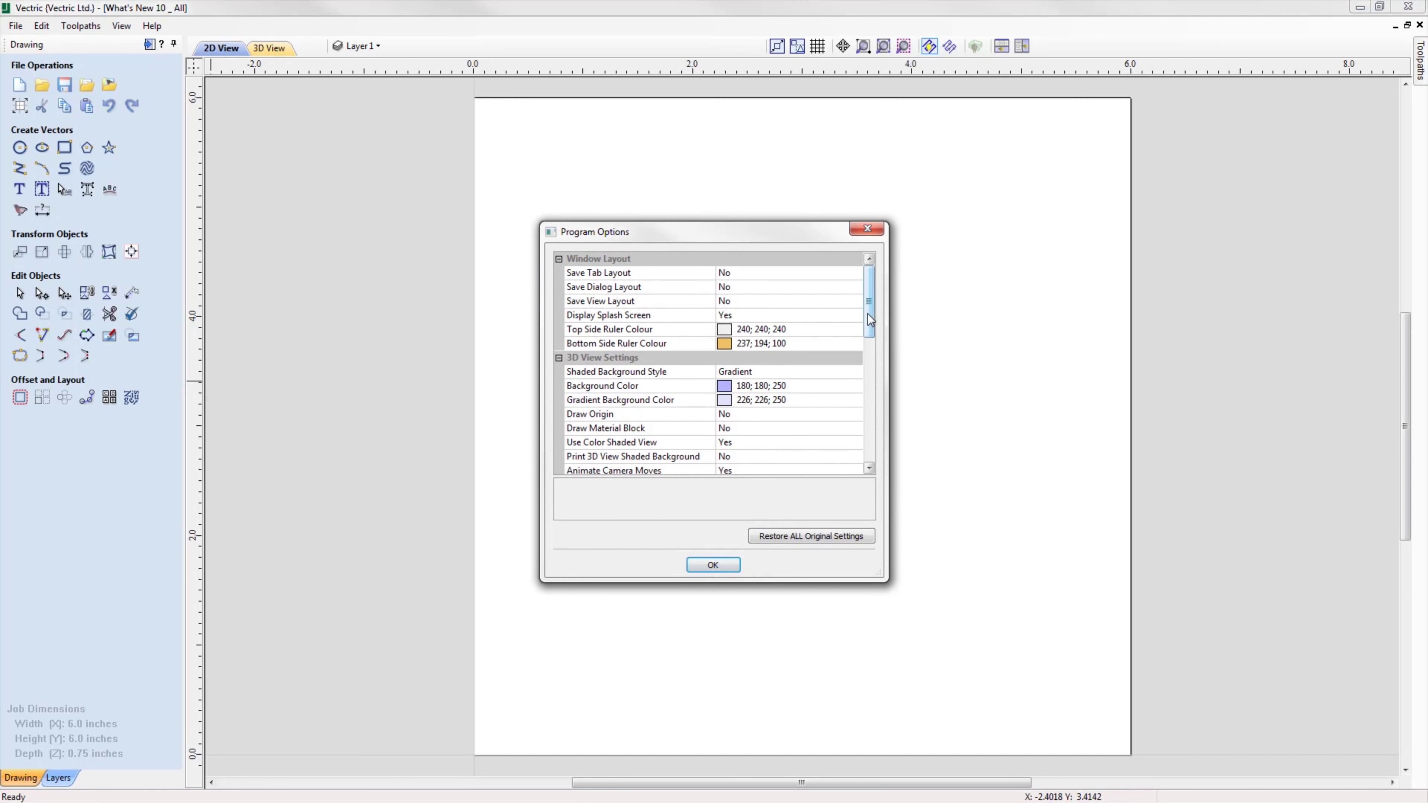
left_click_drag(870, 320, 835, 423)
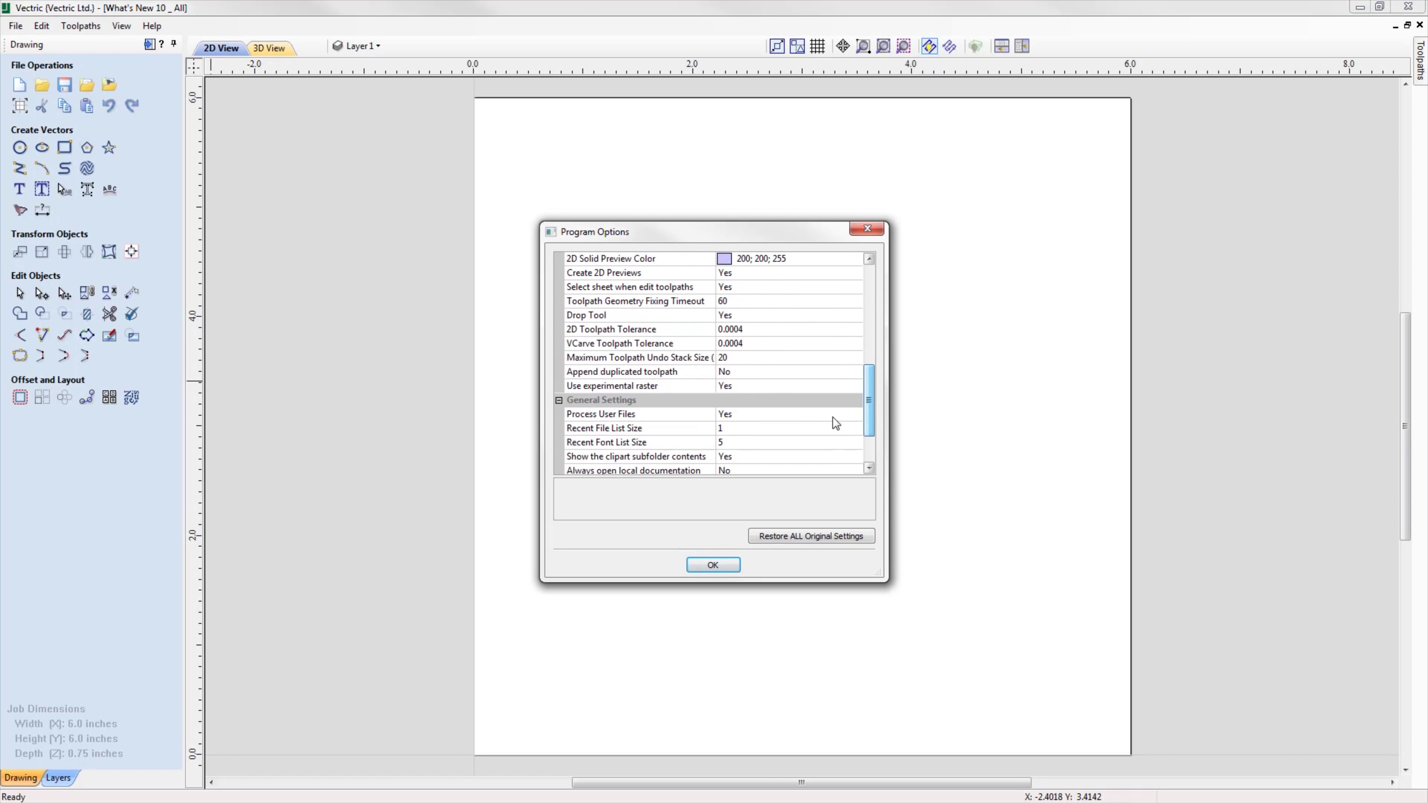
left_click(731, 442)
key("BackSpace")
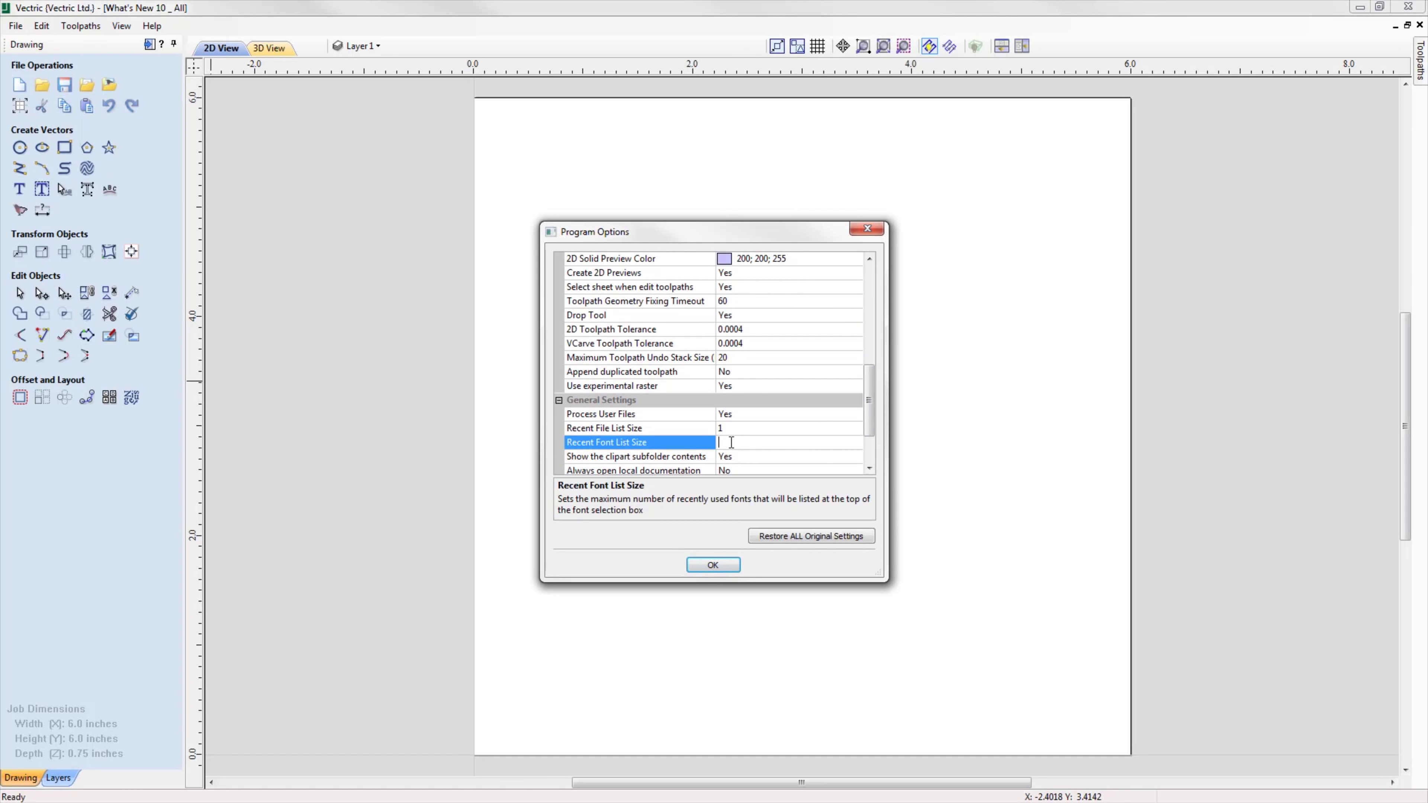
left_click(713, 565)
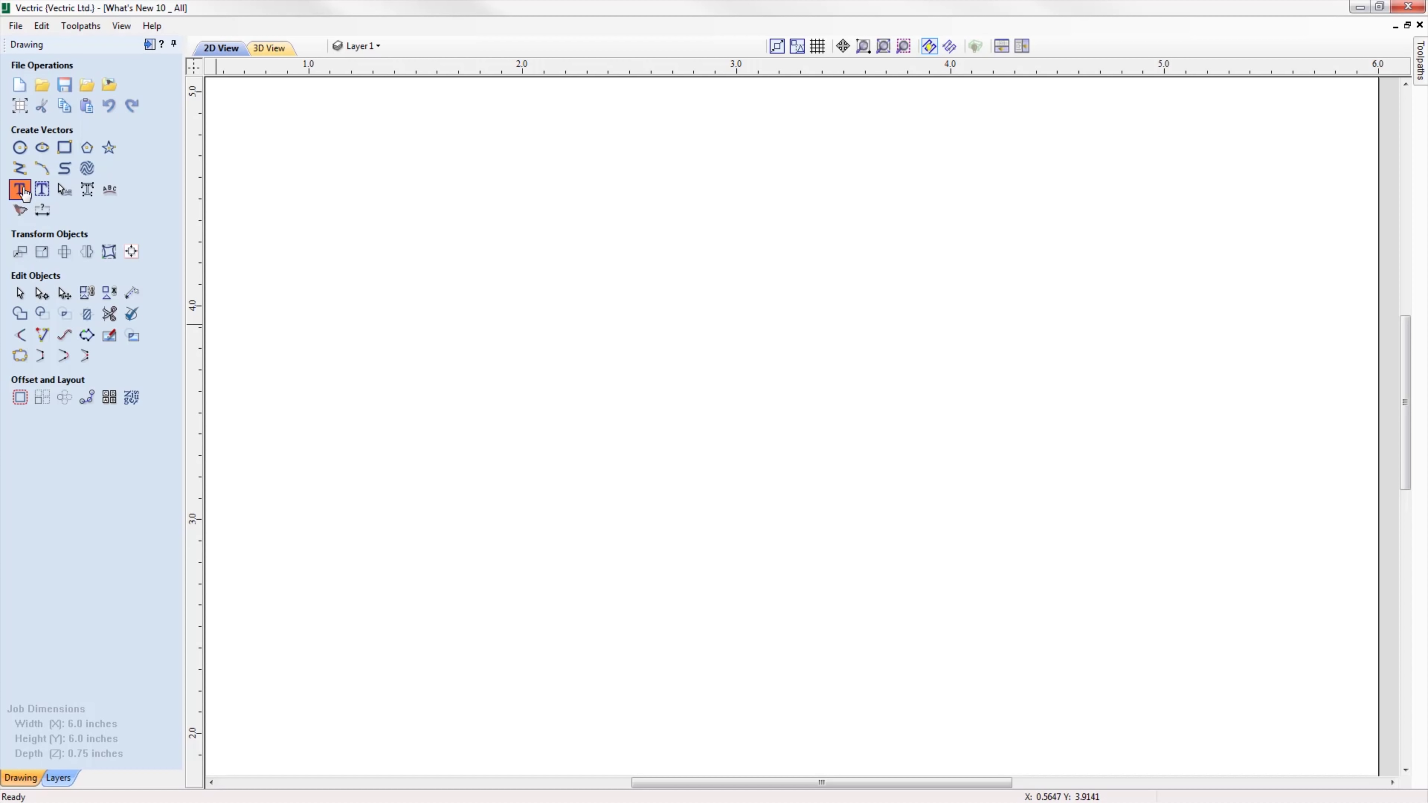
Create the text "Welding" in Brush Script MT, anchored at about X 1.25, Y 3.84.
left_click(22, 192)
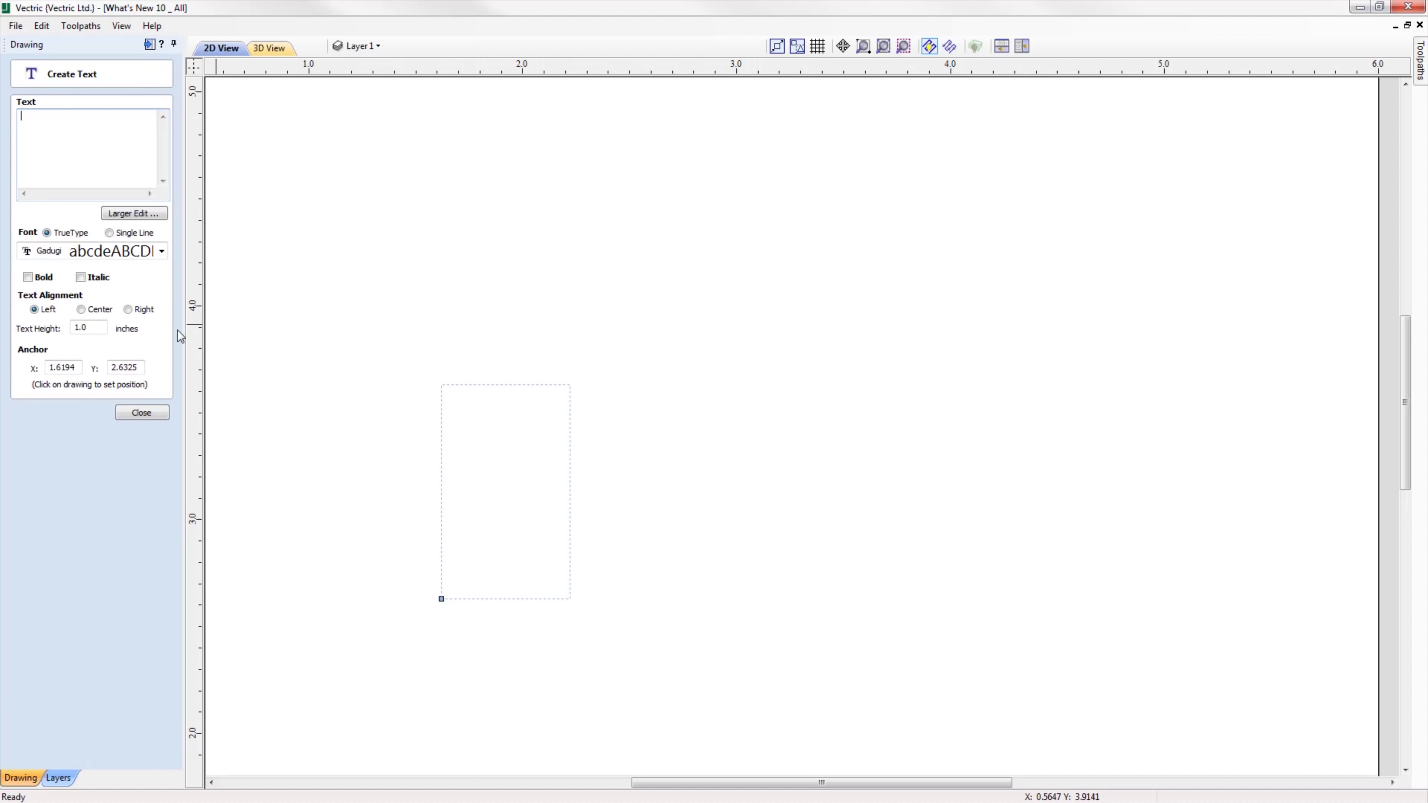
left_click(362, 340)
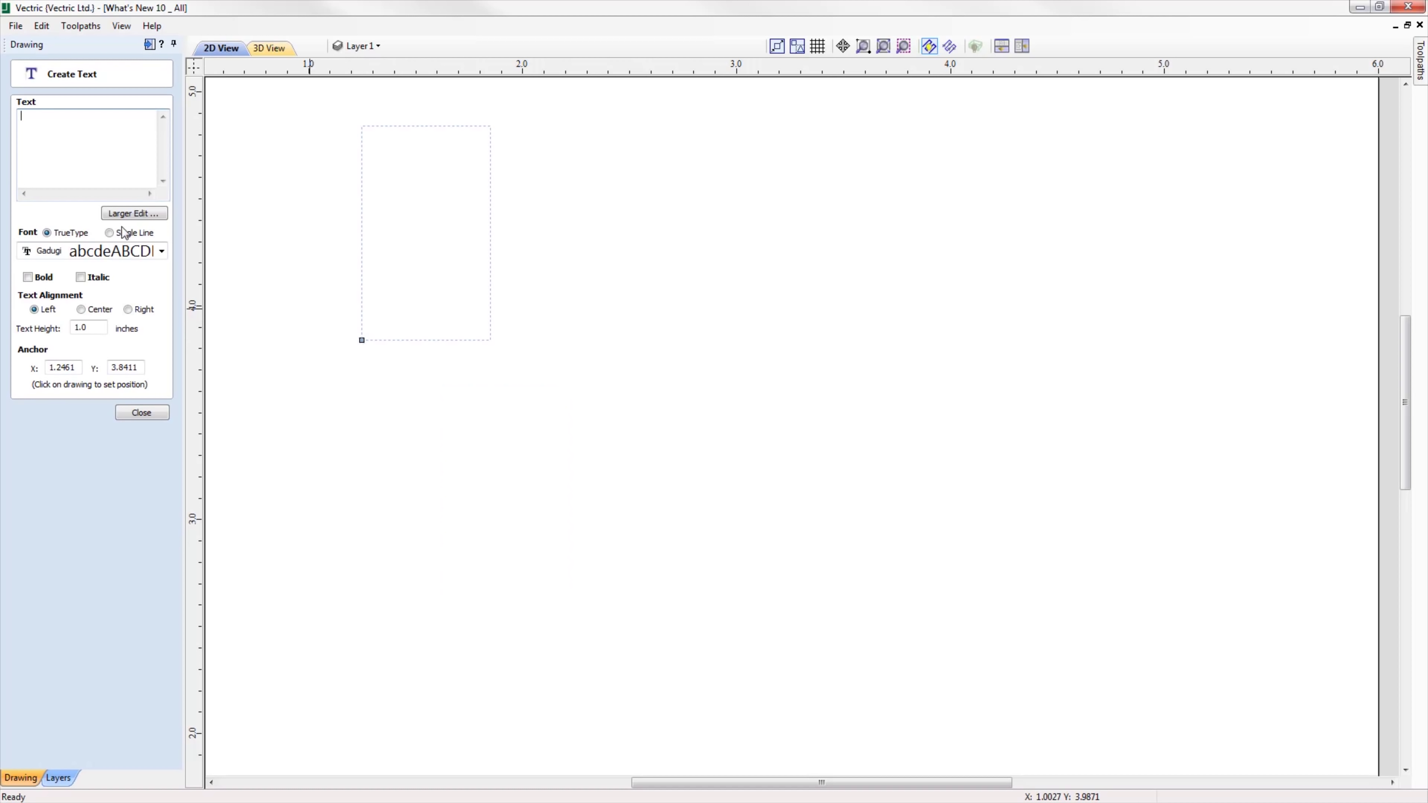
left_click(58, 253)
left_click(92, 292)
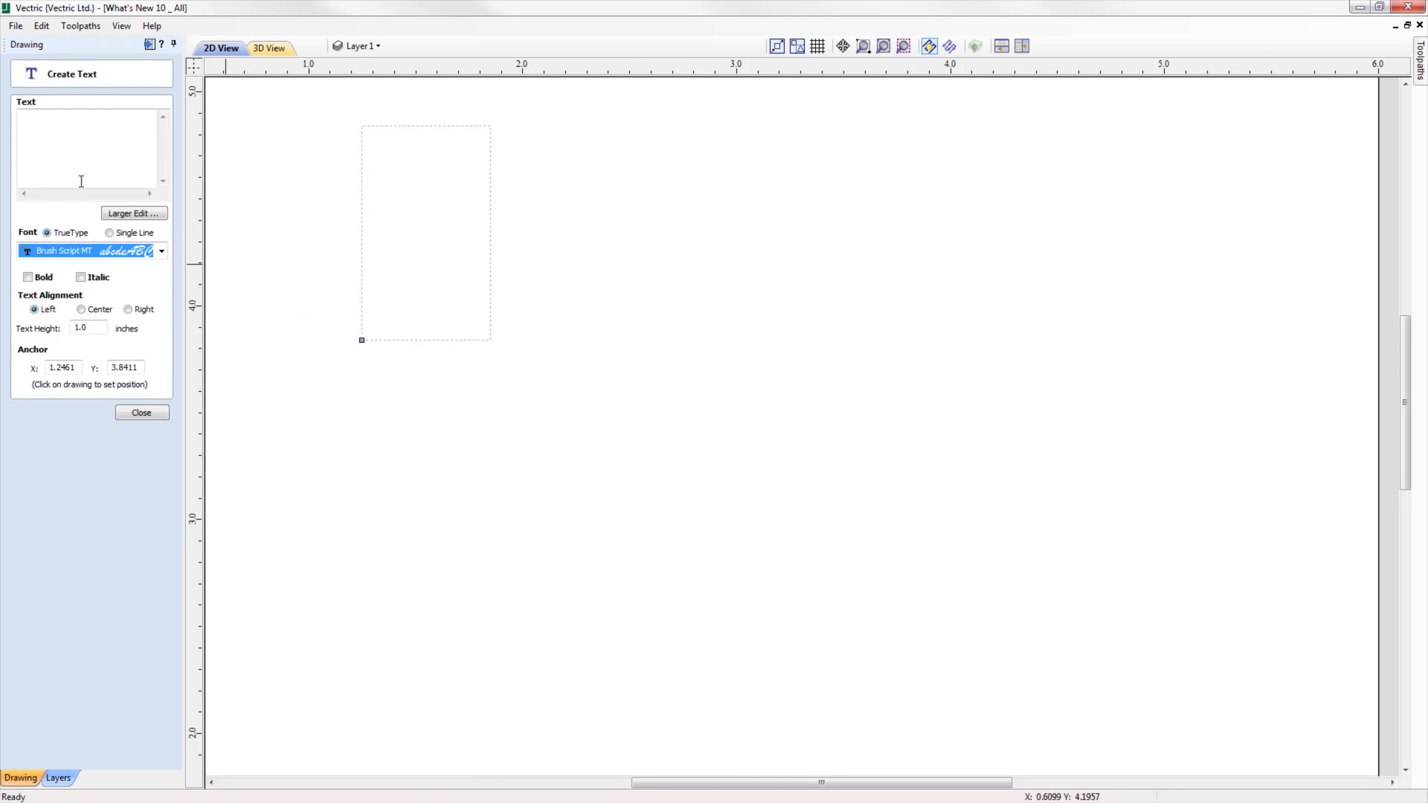
left_click(82, 168)
type("Welding")
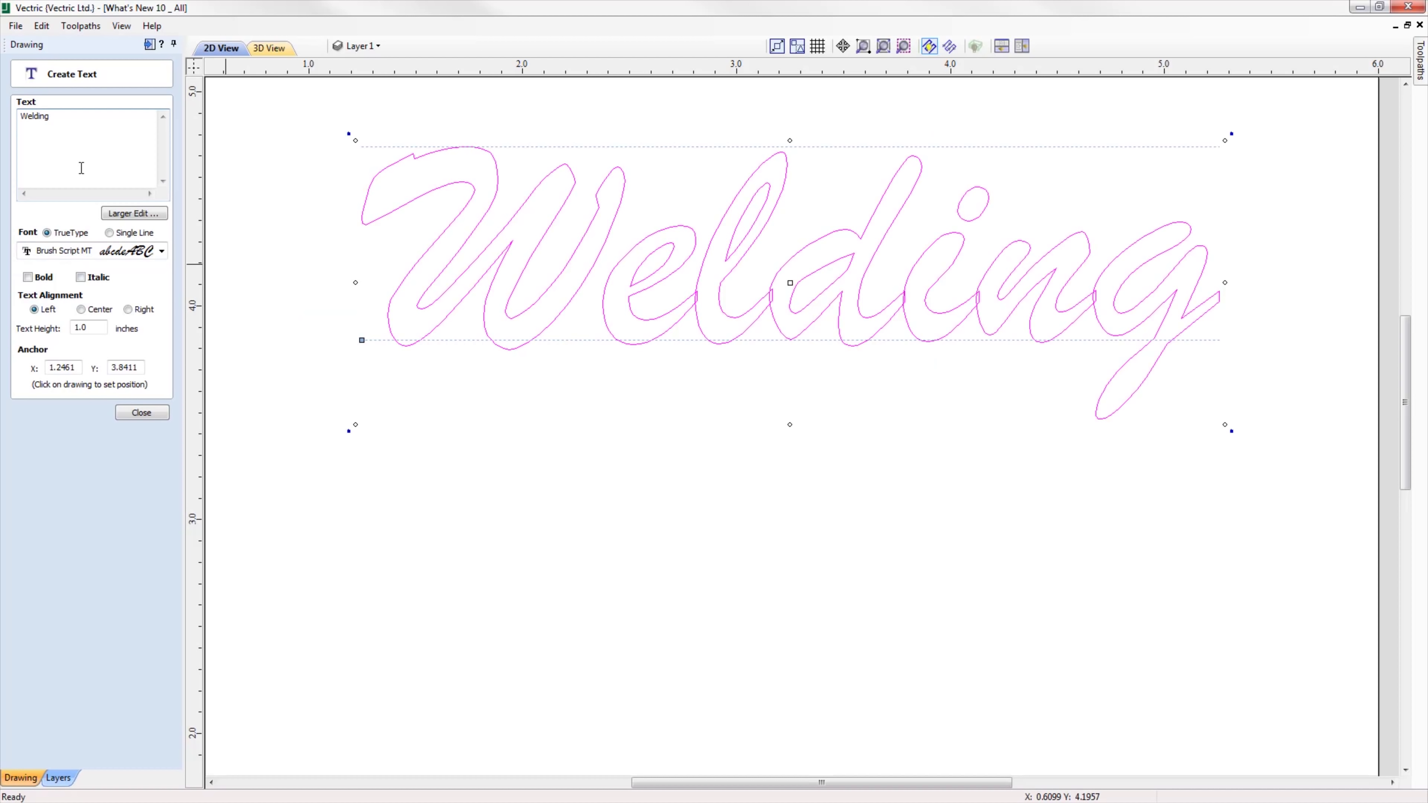
left_click(141, 413)
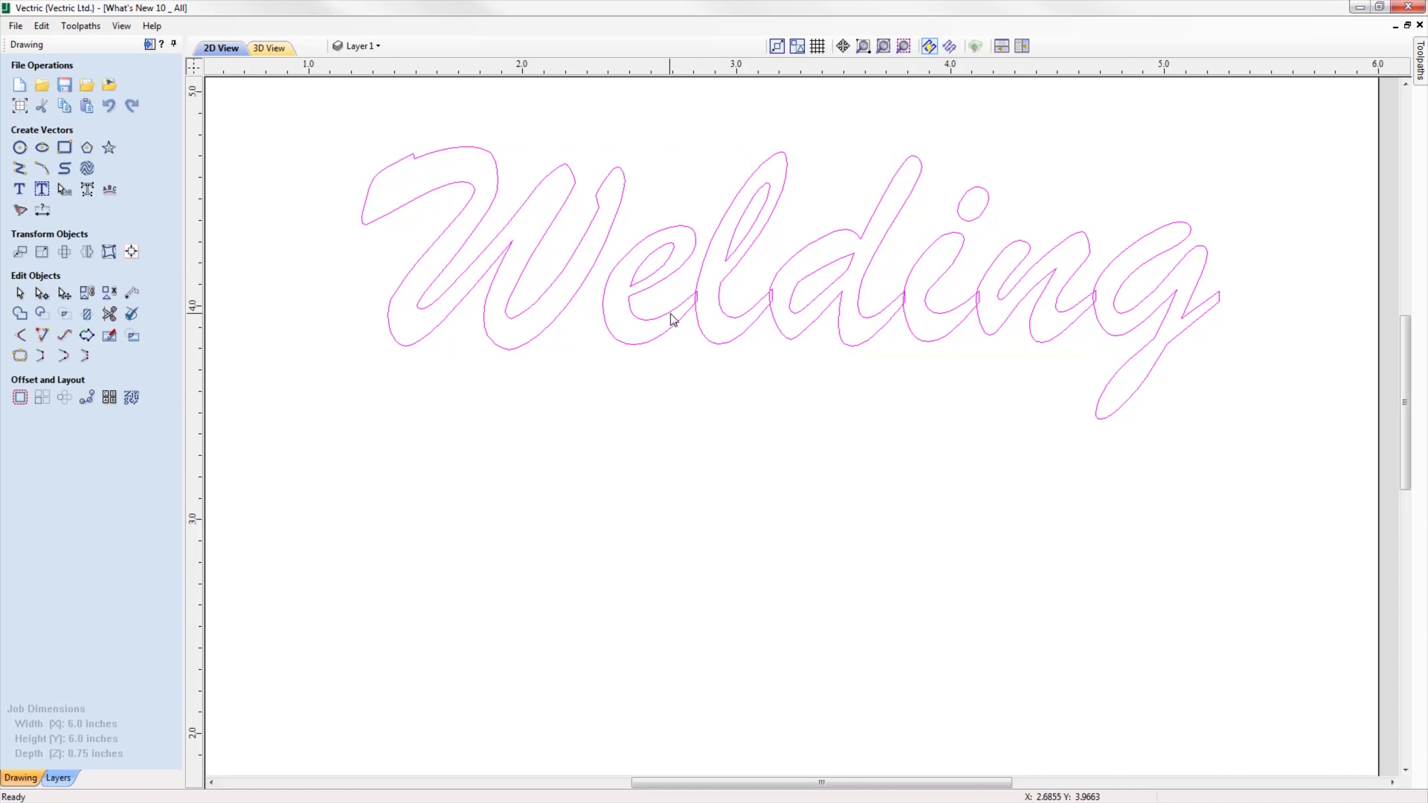
Weld the overlapping letters of the "Welding" text, keeping the original objects.
left_click(672, 326)
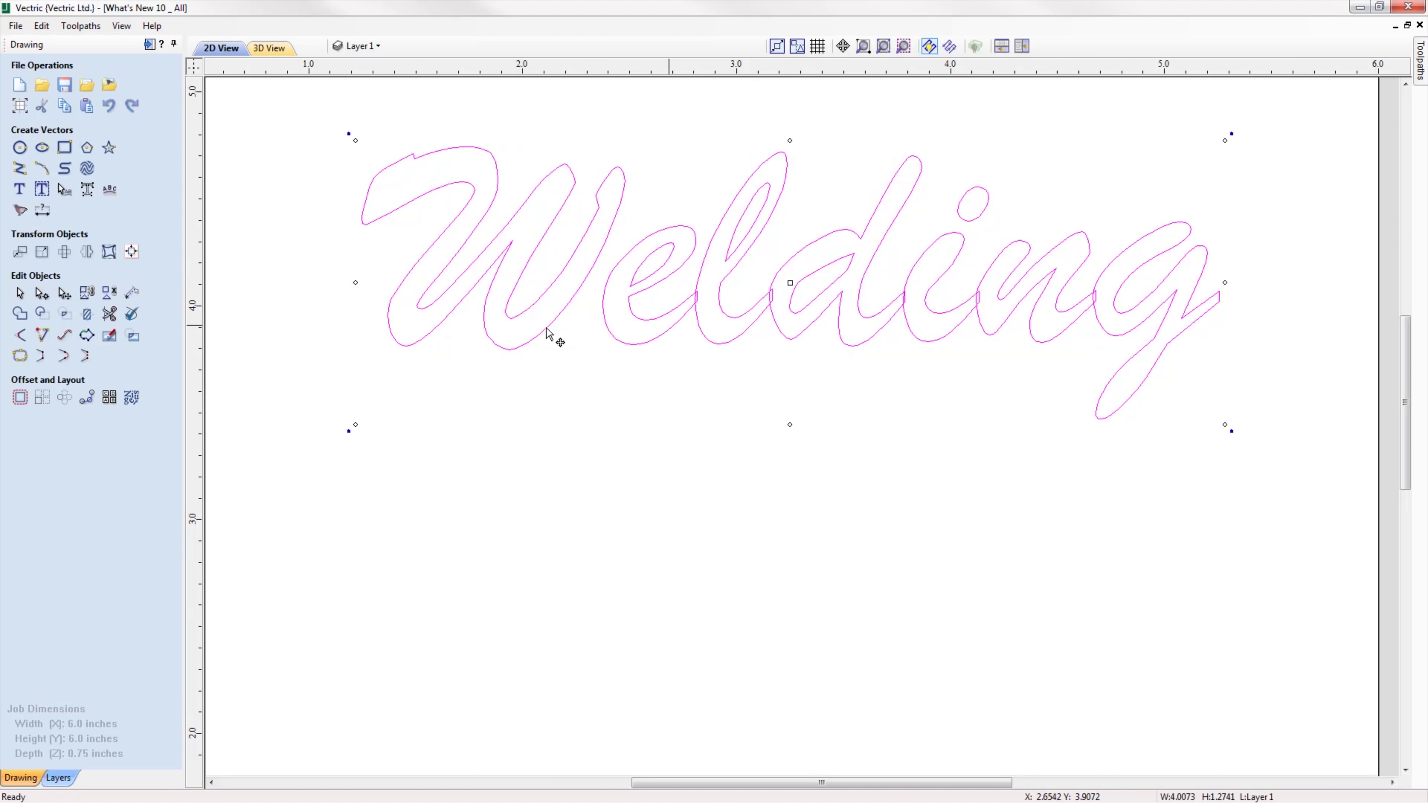
left_click(20, 325)
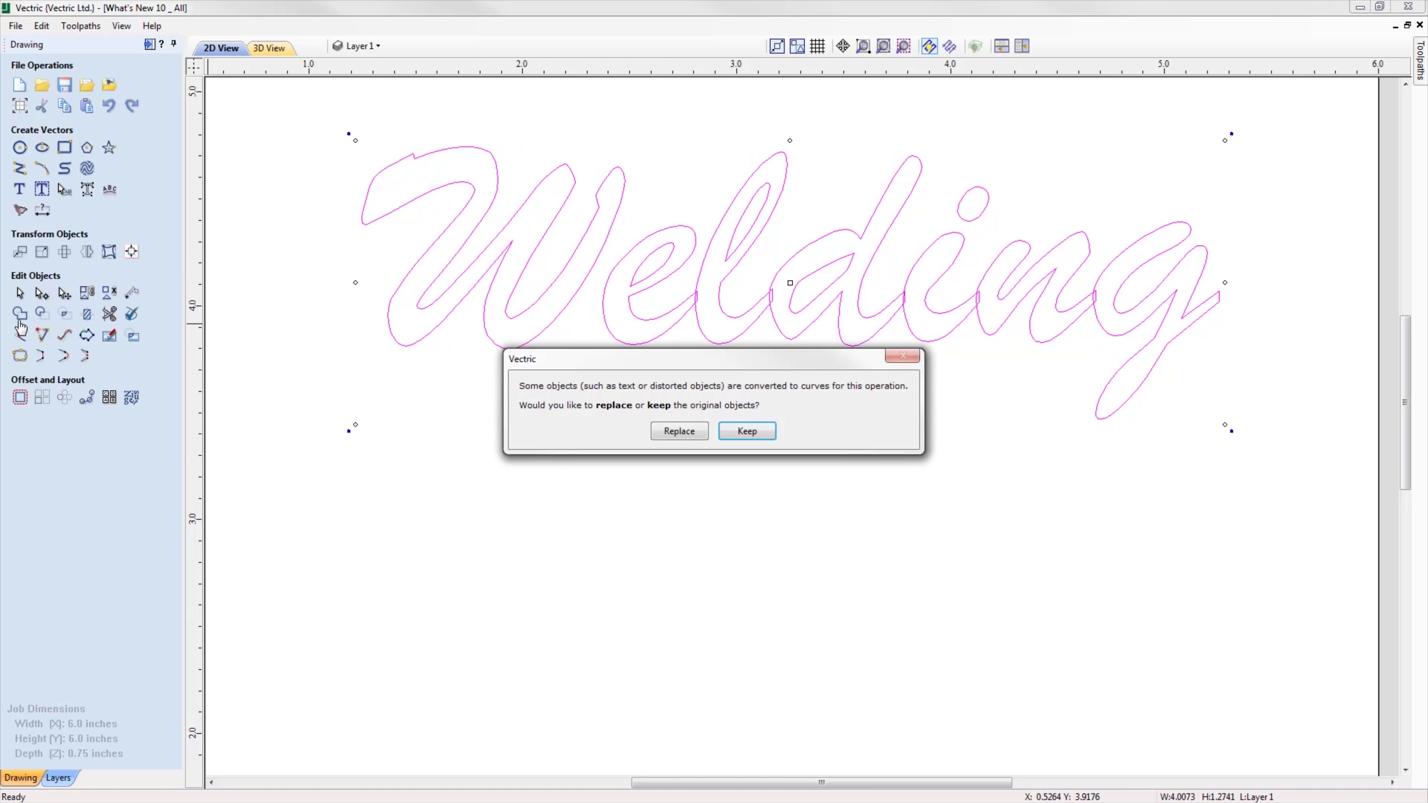
left_click(749, 435)
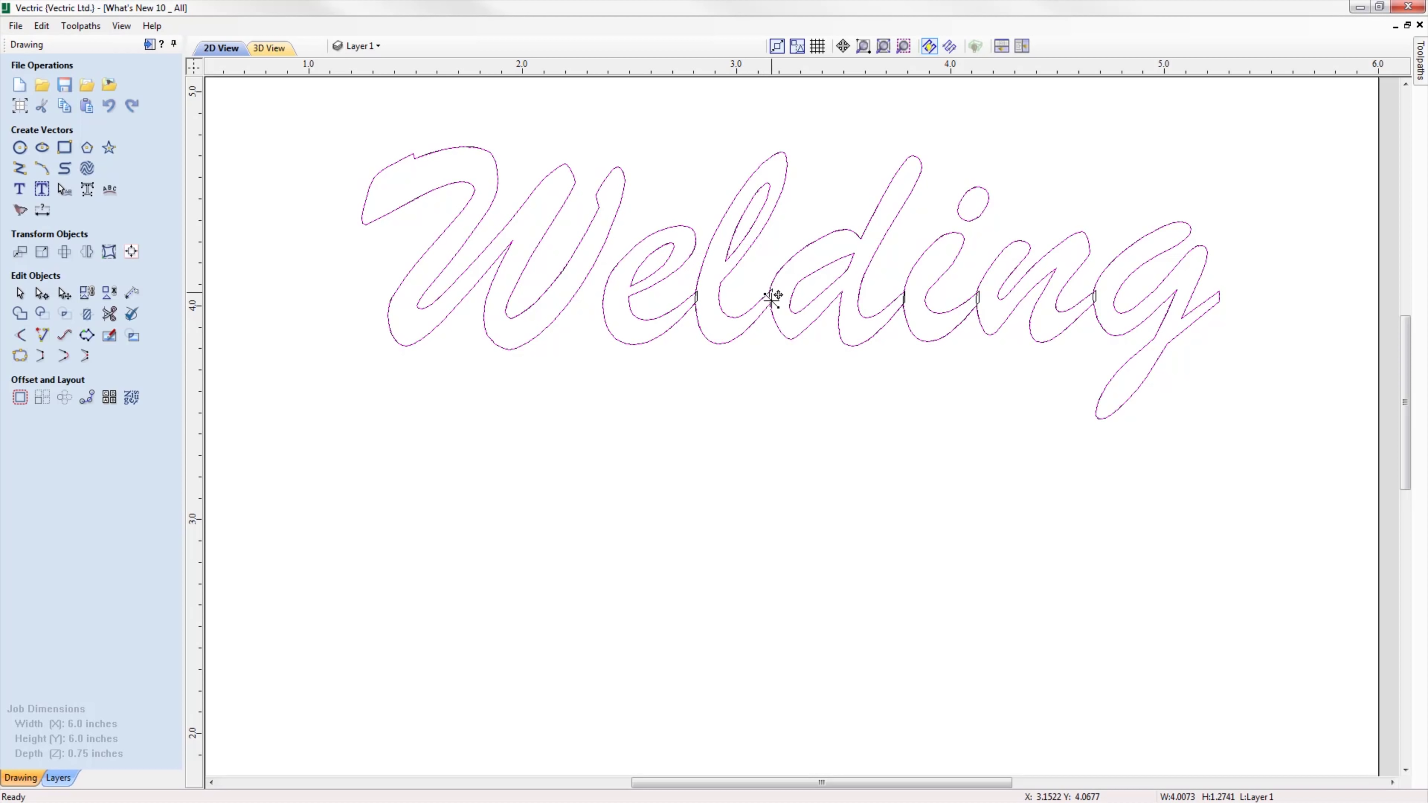
Move the welded outlines about 1.34 inches straight down below the original "Welding" text, and select the original text for comparison.
left_click_drag(773, 298, 767, 575, "ctrl")
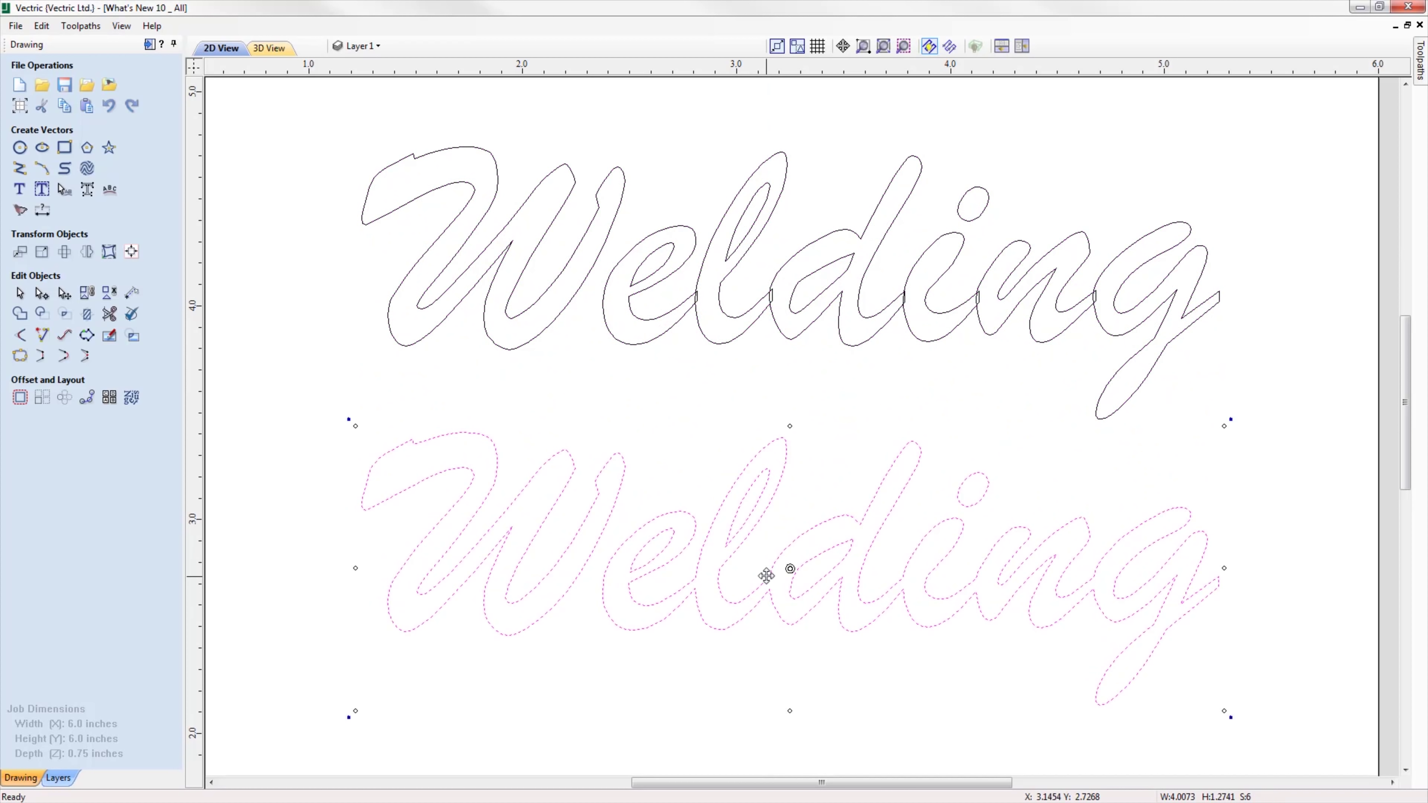
left_click(780, 318)
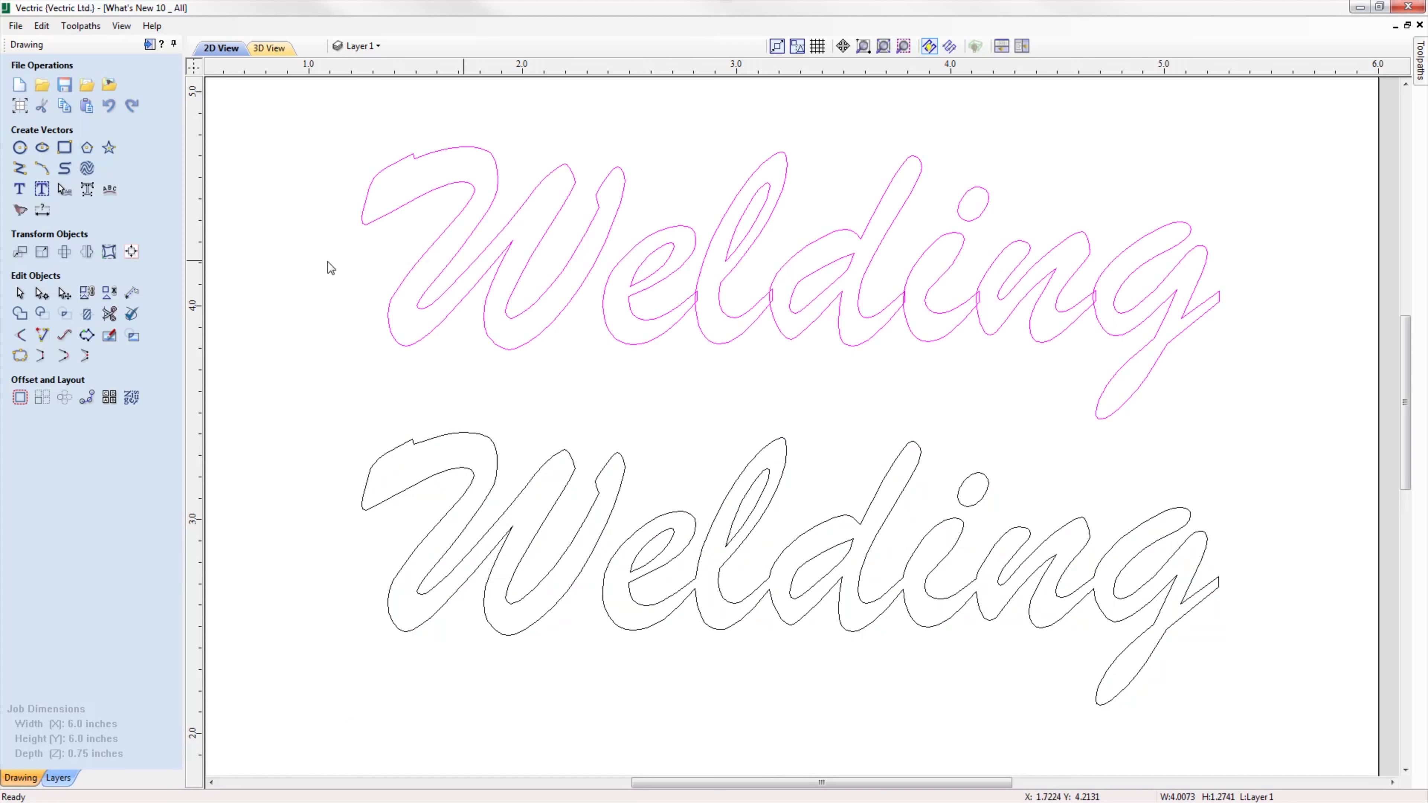
left_click(43, 317)
left_click(680, 431)
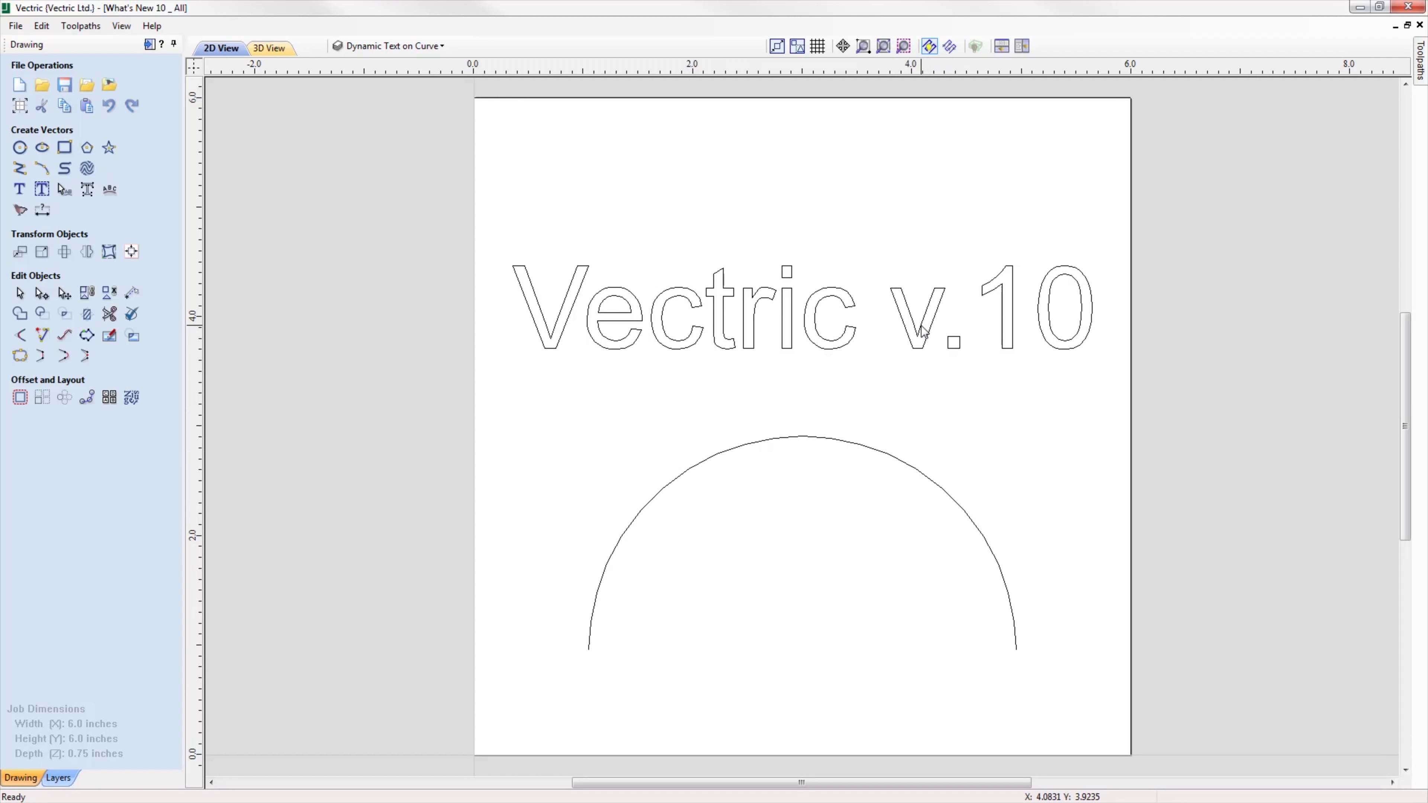
Wrap the "Vectric v.10" text onto the arc and try left and right alignment, sliding the anchor point up the curve each time.
left_click(924, 336)
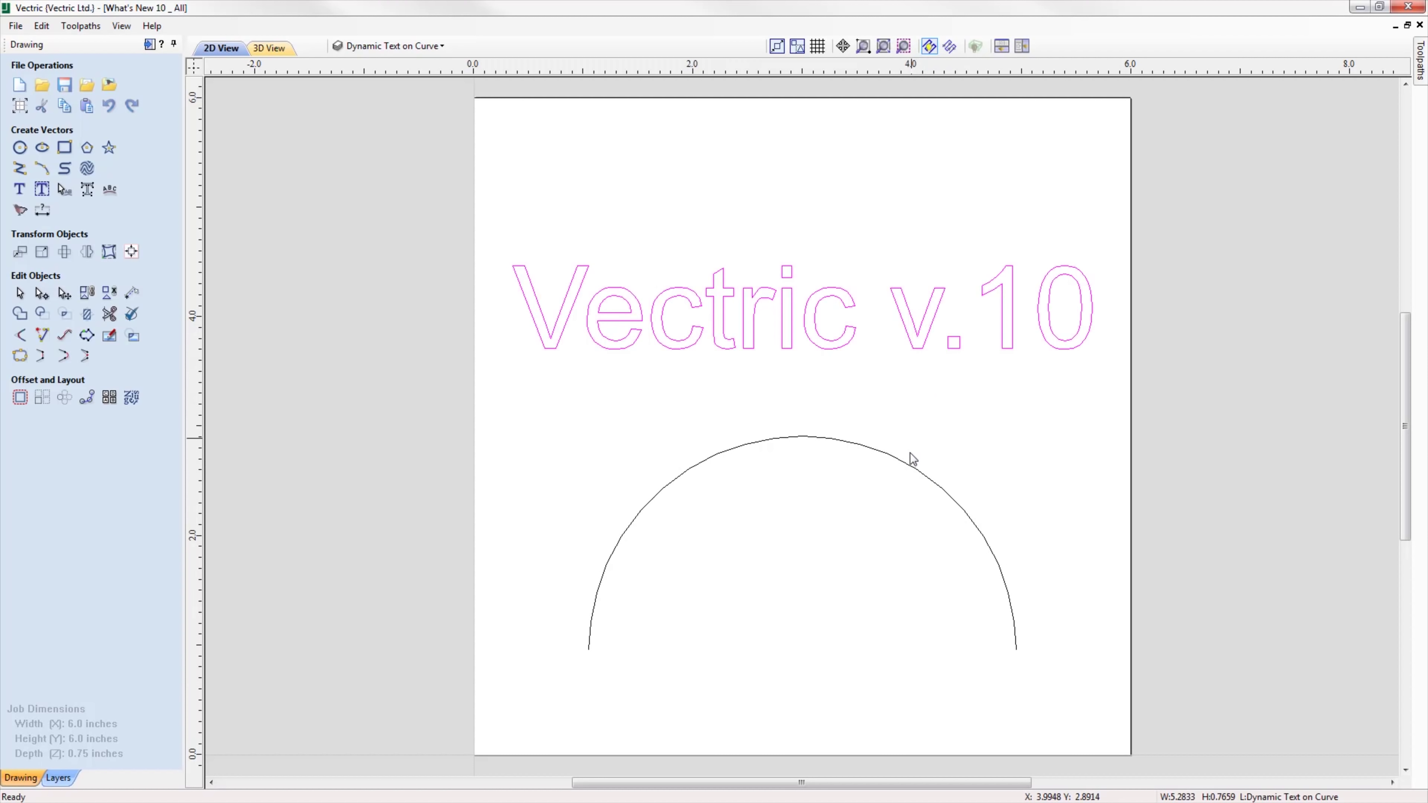
left_click(898, 458, "shift")
left_click(109, 200)
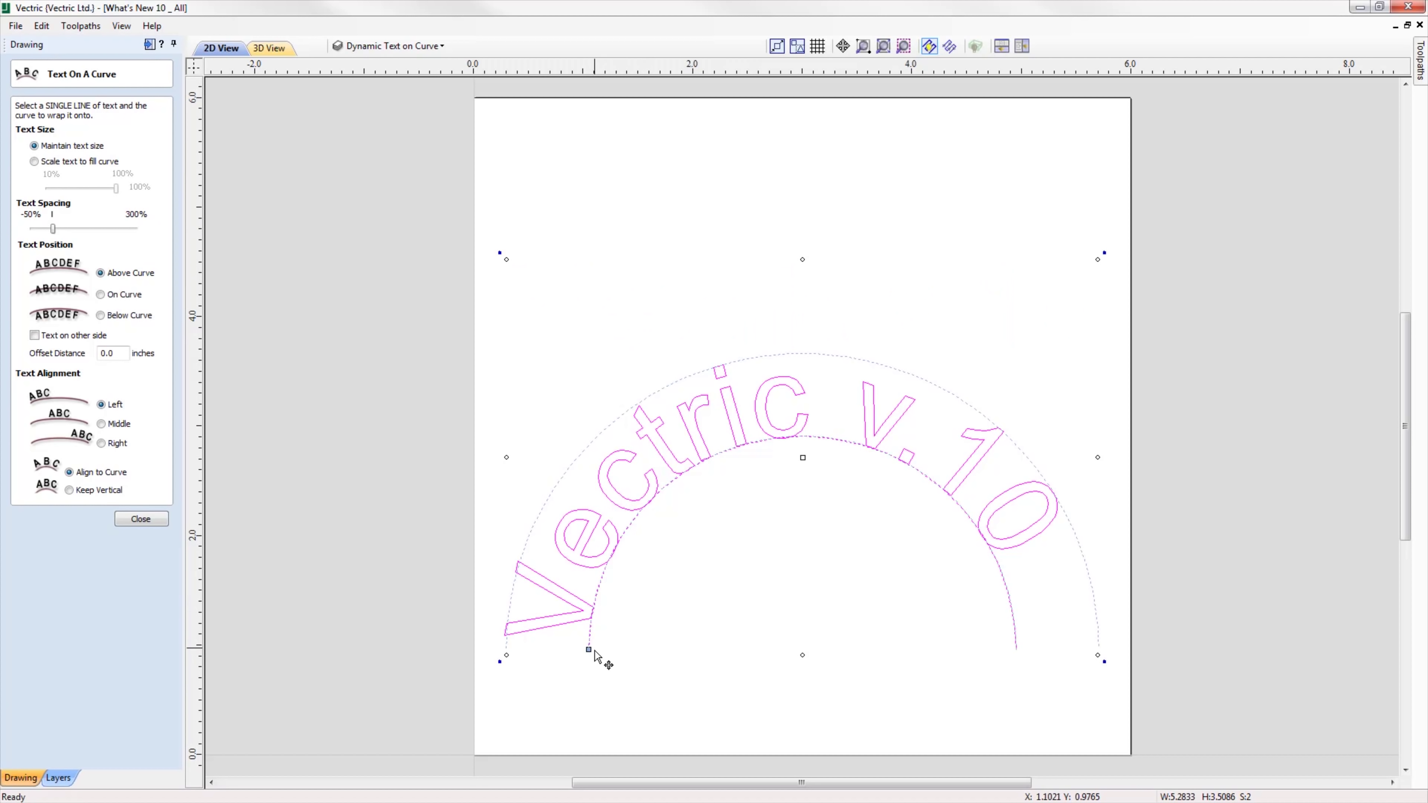
left_click_drag(589, 648, 594, 614)
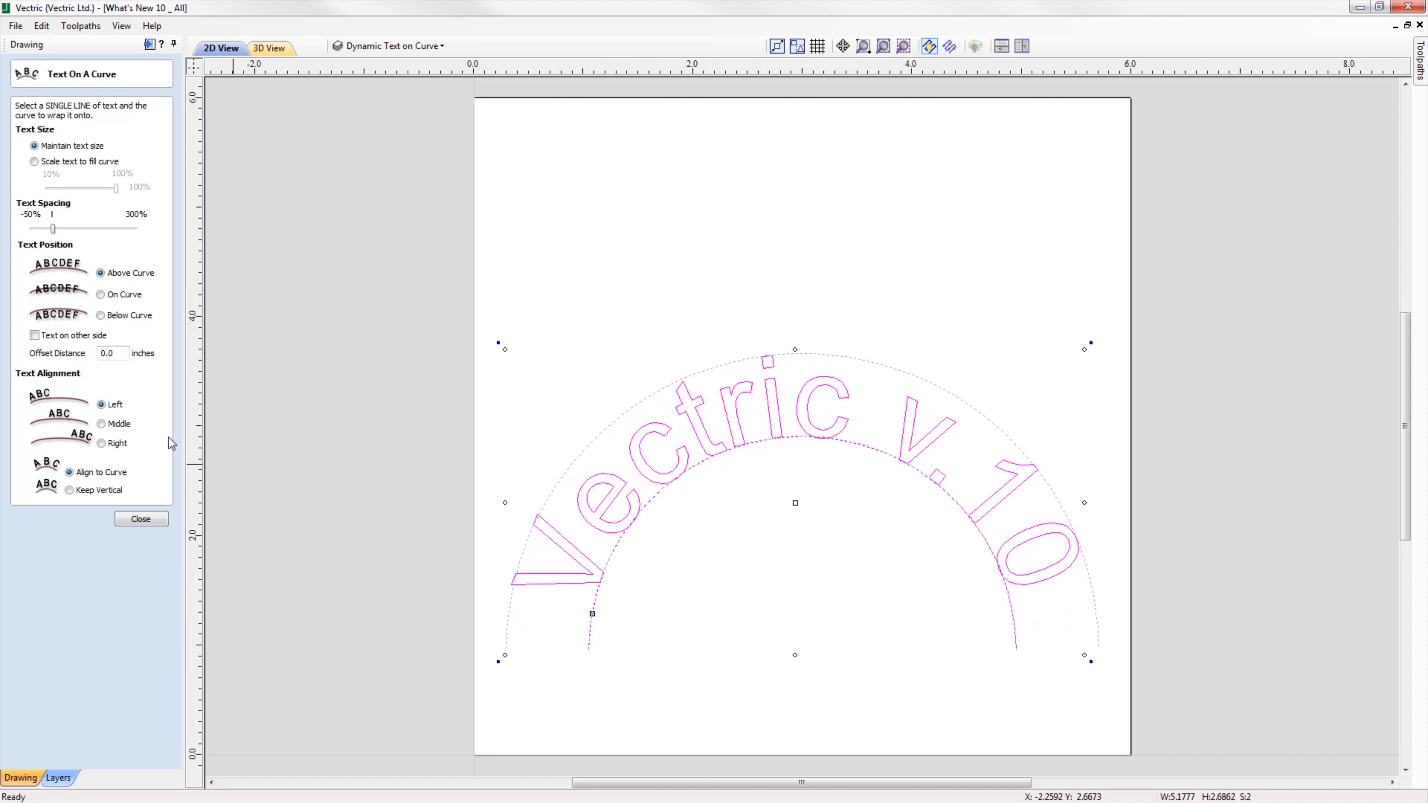
left_click(107, 445)
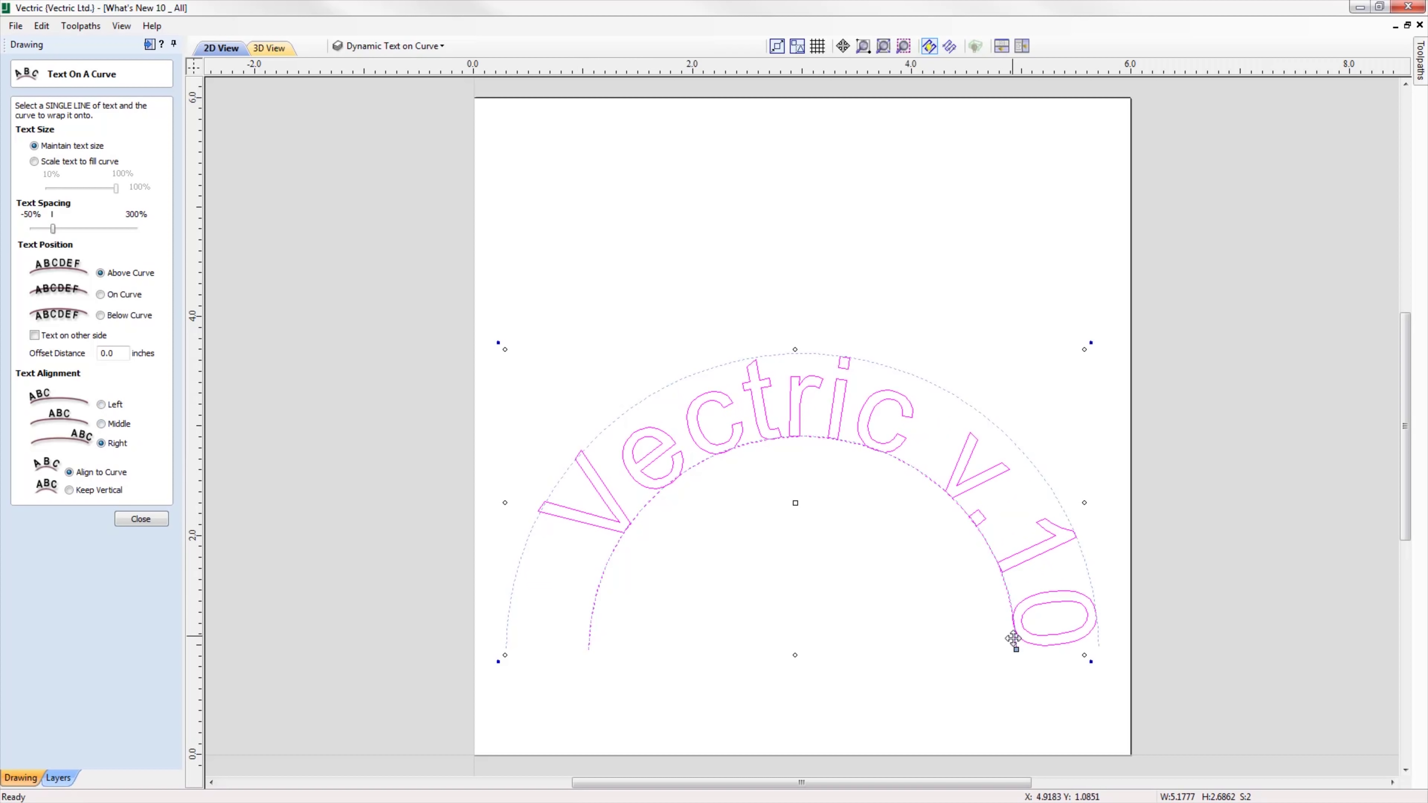
left_click_drag(1016, 648, 1000, 571)
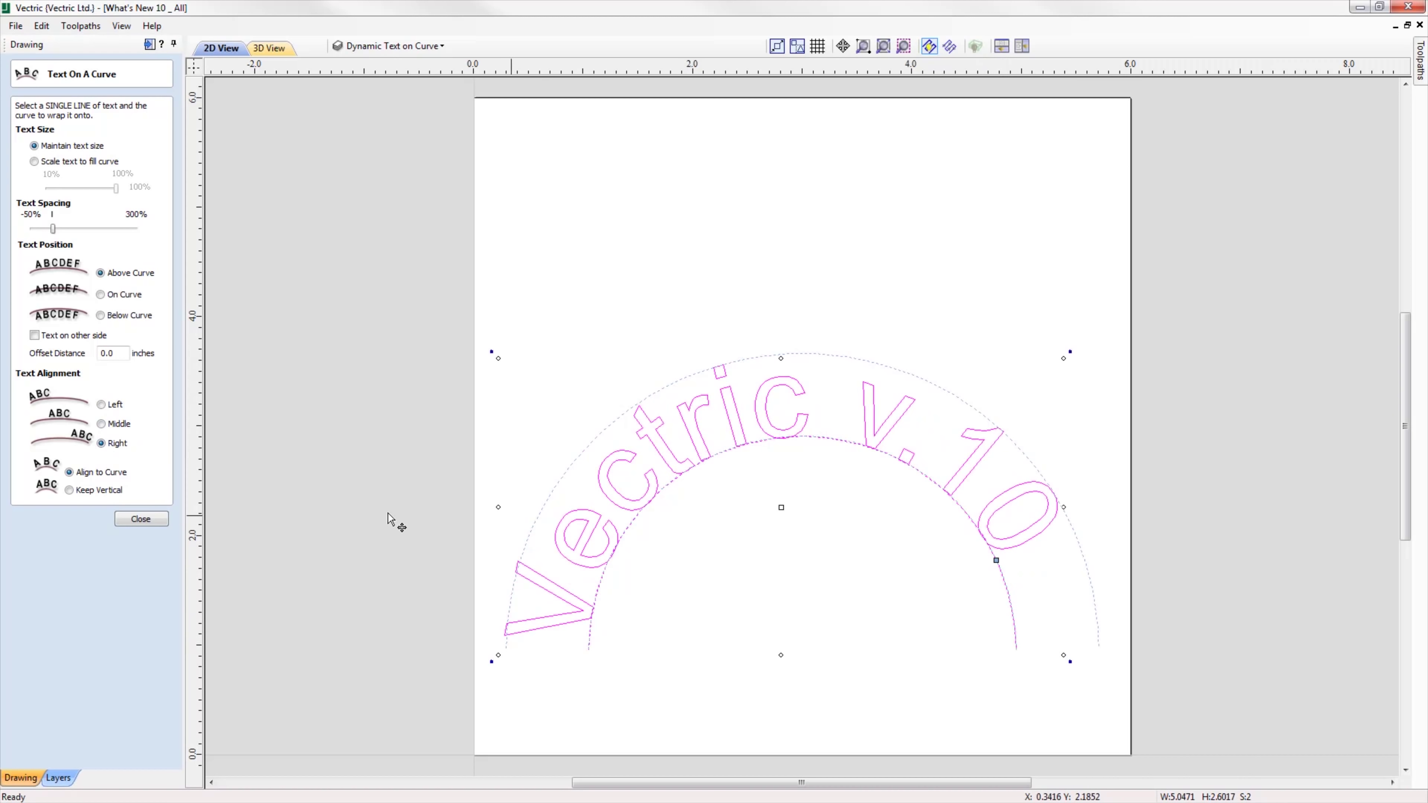
Align the text to the middle of the arc, shift its anchor slightly left, and set the offset distance to 0.2 inches.
left_click(113, 426)
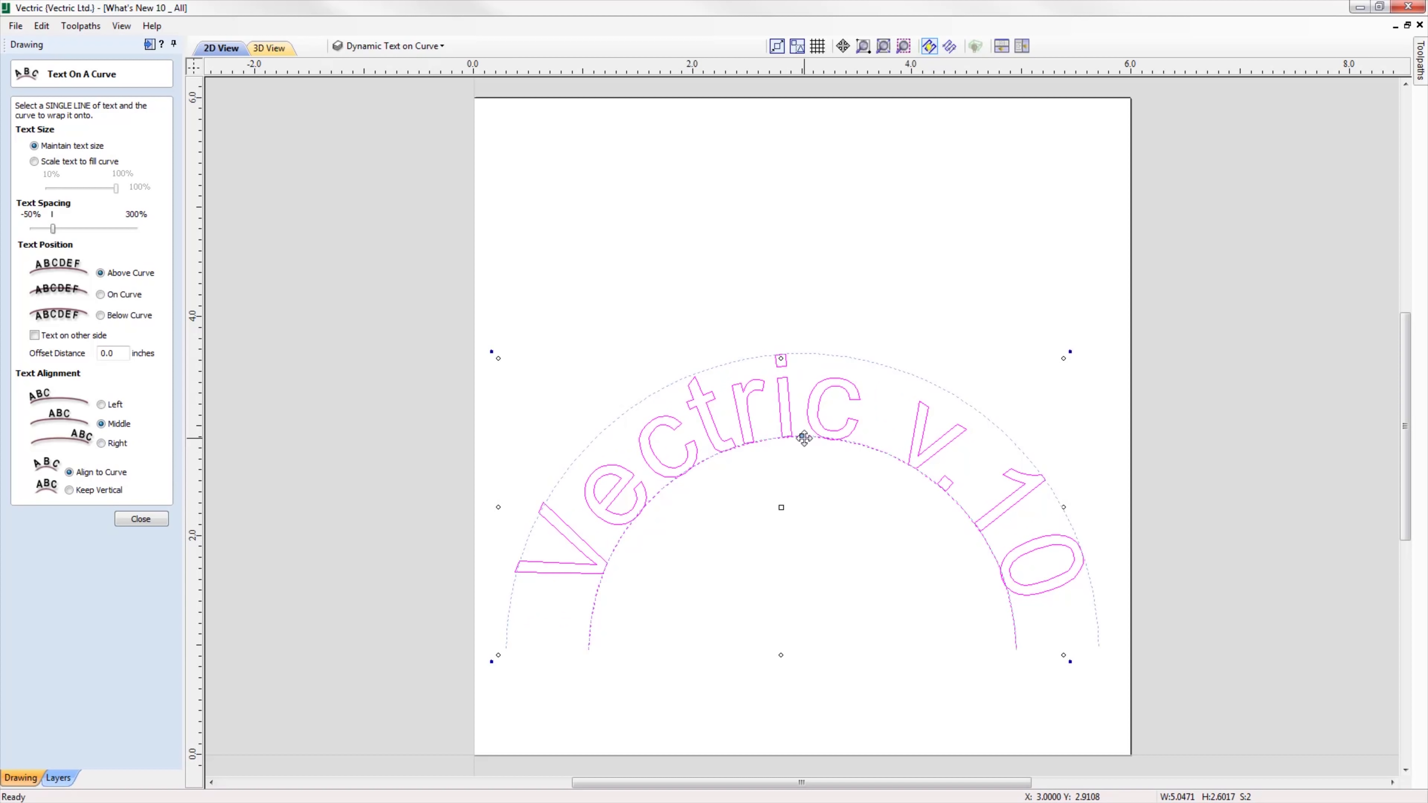
mouse_move(802, 436)
left_mouse_down()
mouse_move(786, 434)
mouse_move(864, 456)
mouse_move(797, 440)
left_mouse_up()
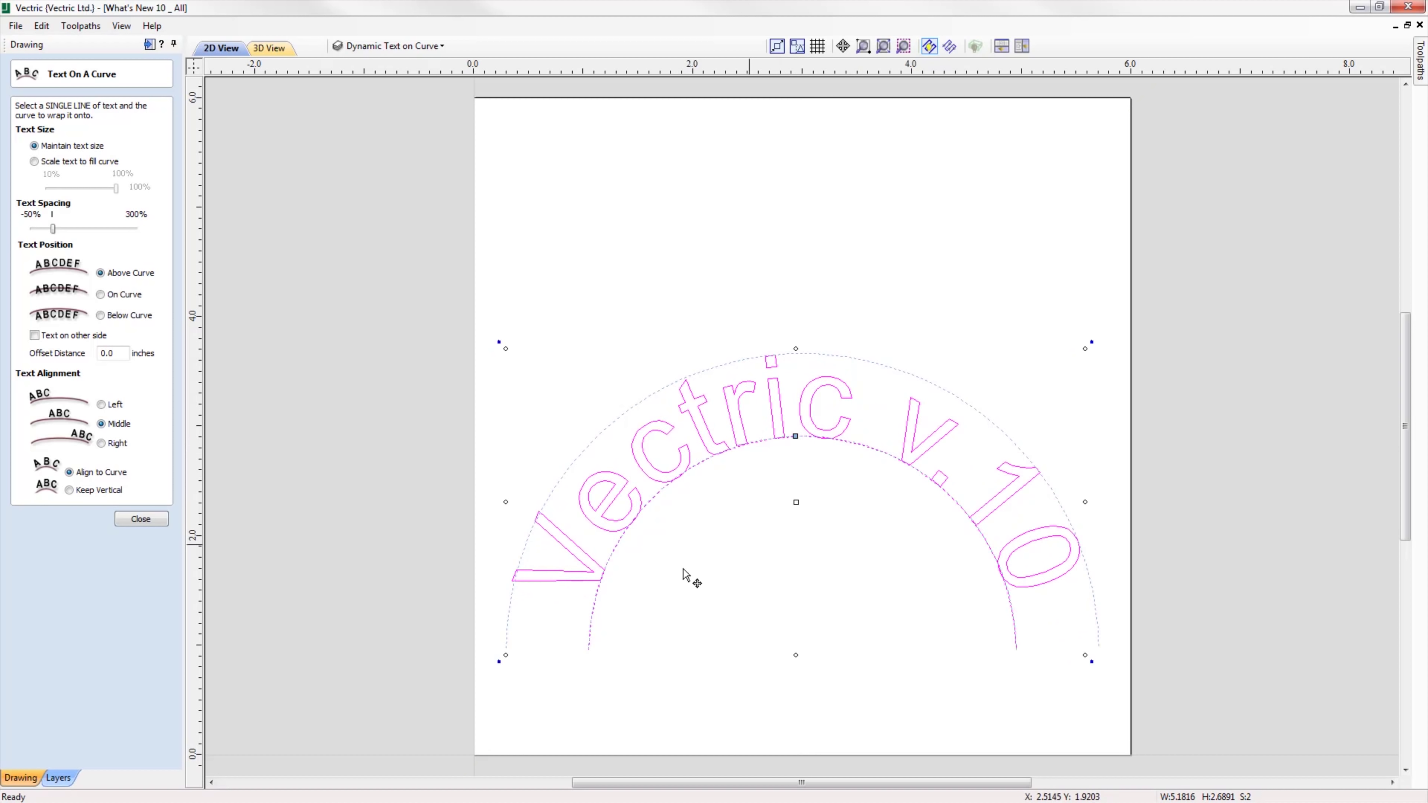
left_click_drag(109, 352, 117, 353)
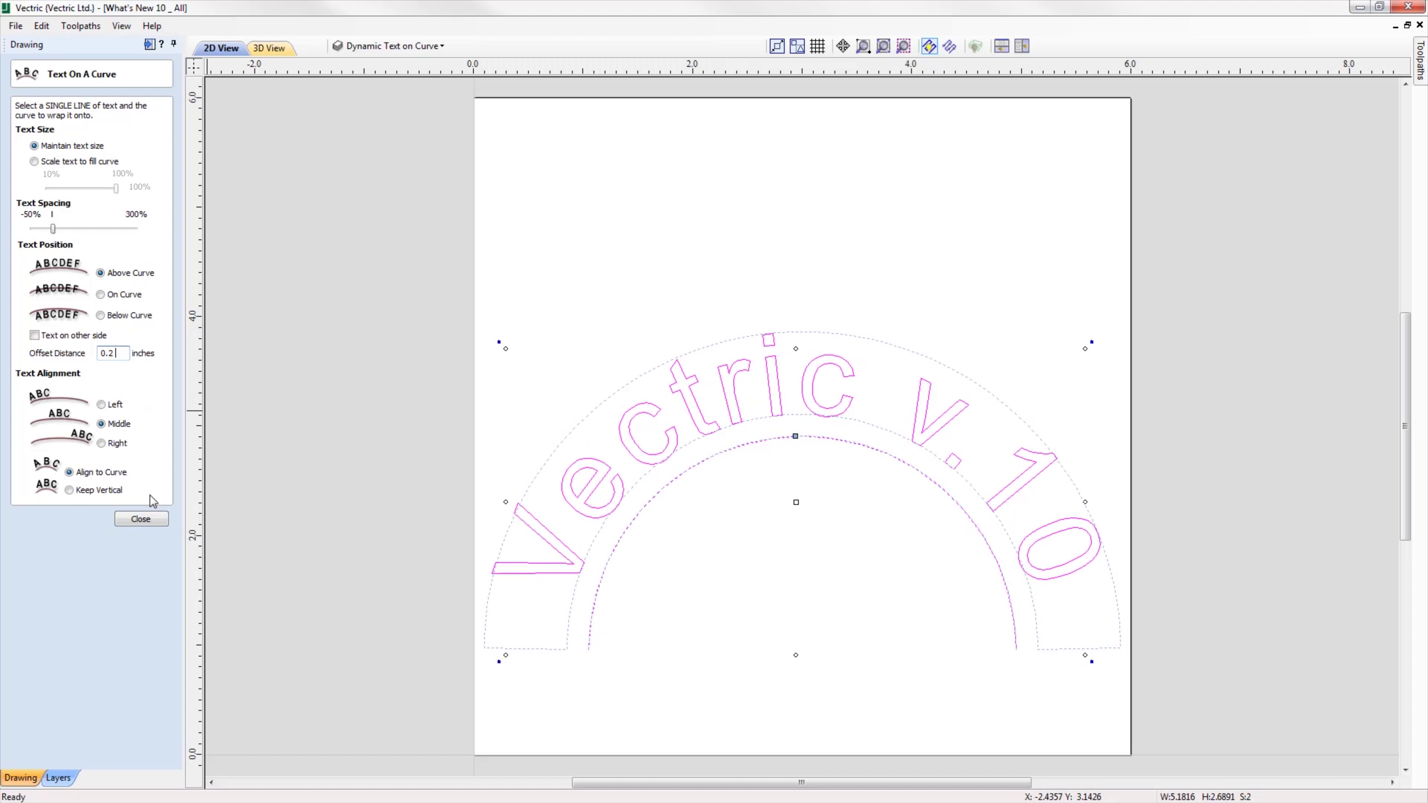
left_click(142, 518)
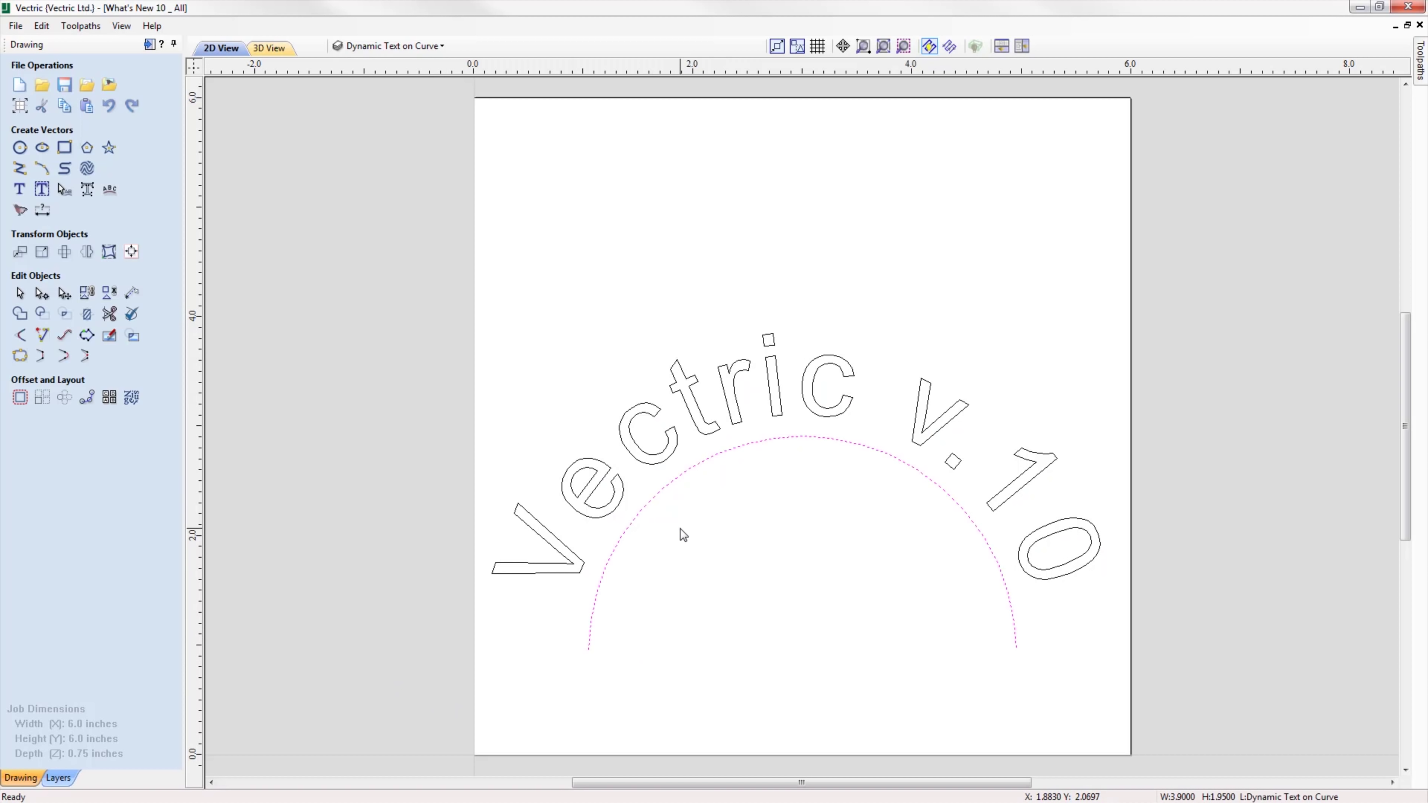
Delete the arc and move the curved "Vectric v.10" text up by about 1 inch.
left_click(771, 415)
left_click_drag(773, 413, 774, 303)
Reopen the curved text for editing, align it to the right and slide its end point up the curve.
left_click(110, 189)
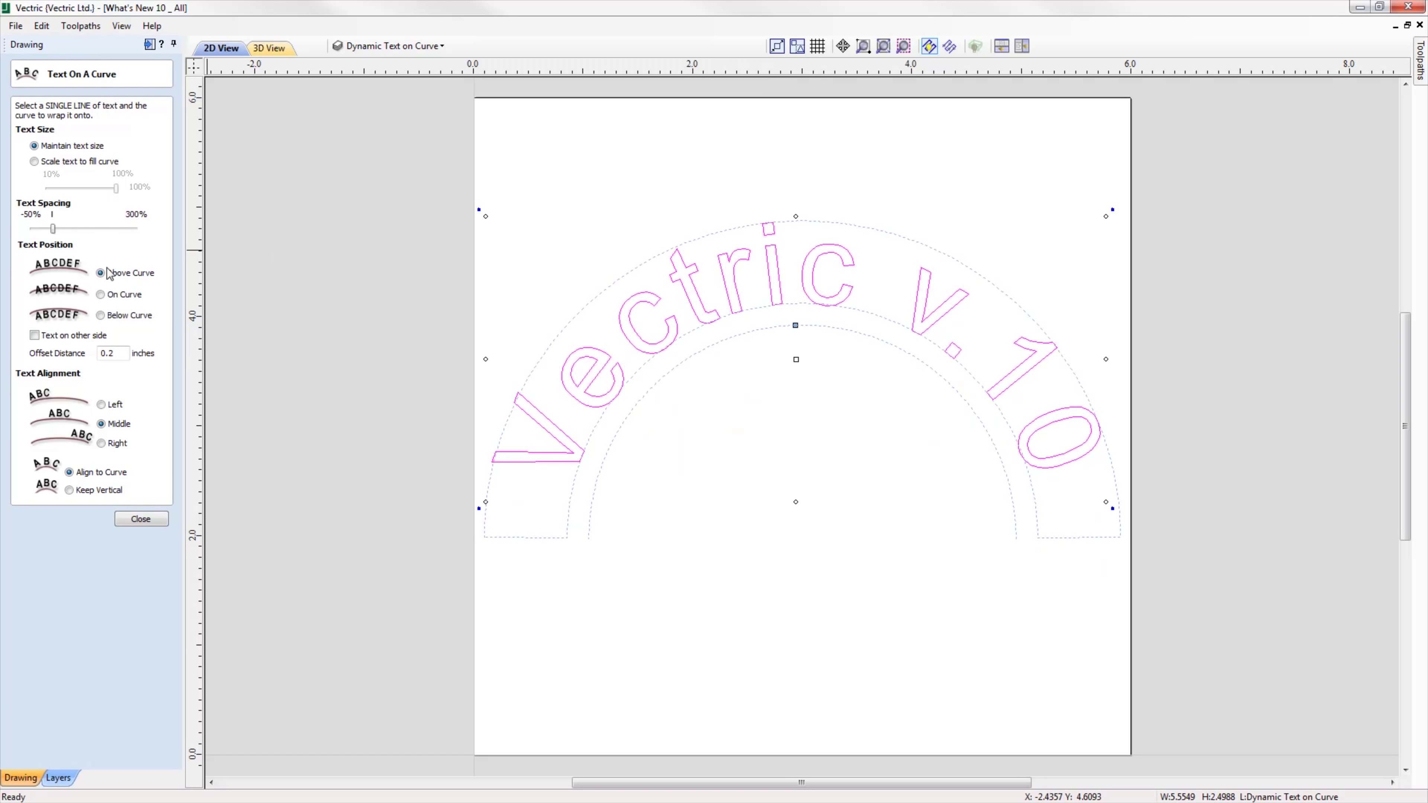
left_click(101, 443)
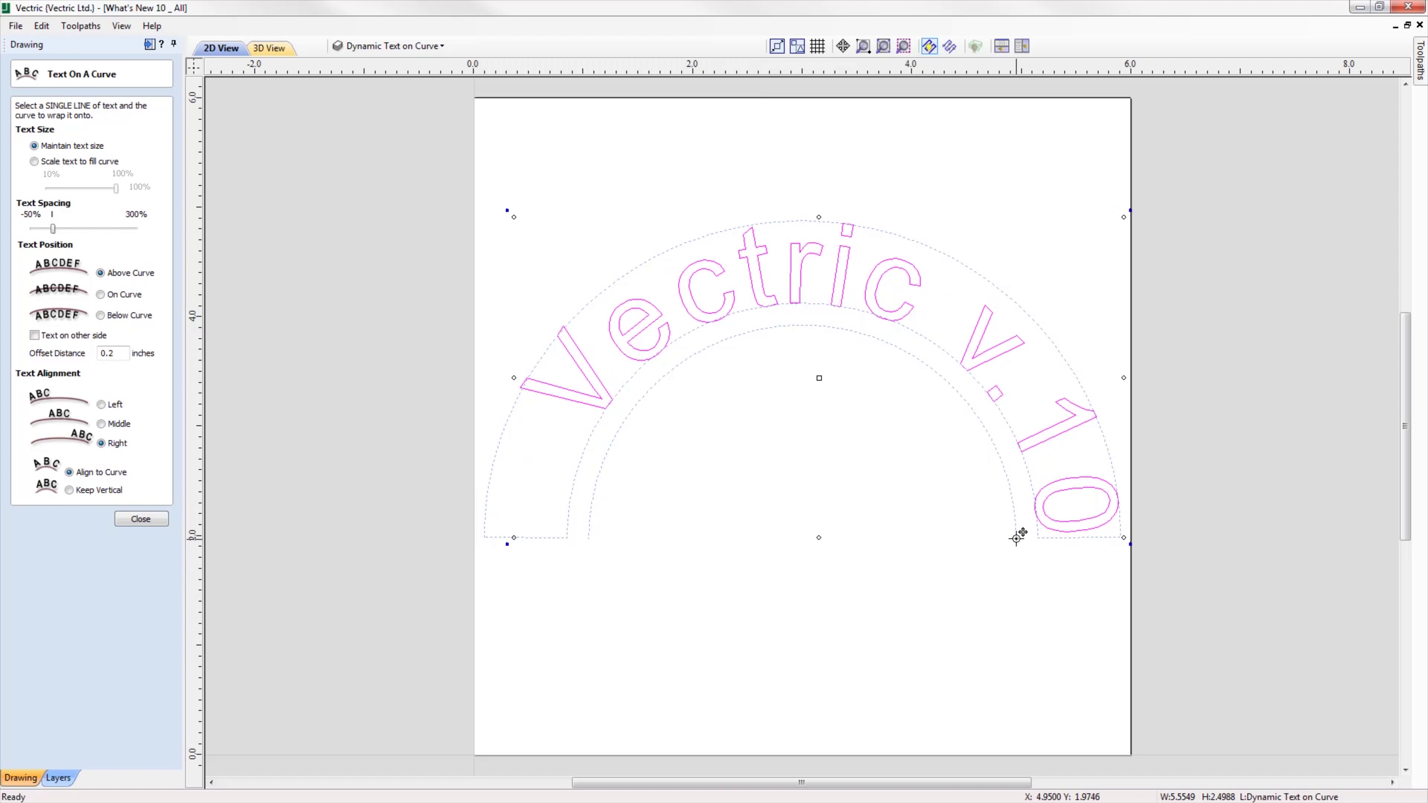
left_click_drag(1016, 537, 990, 476)
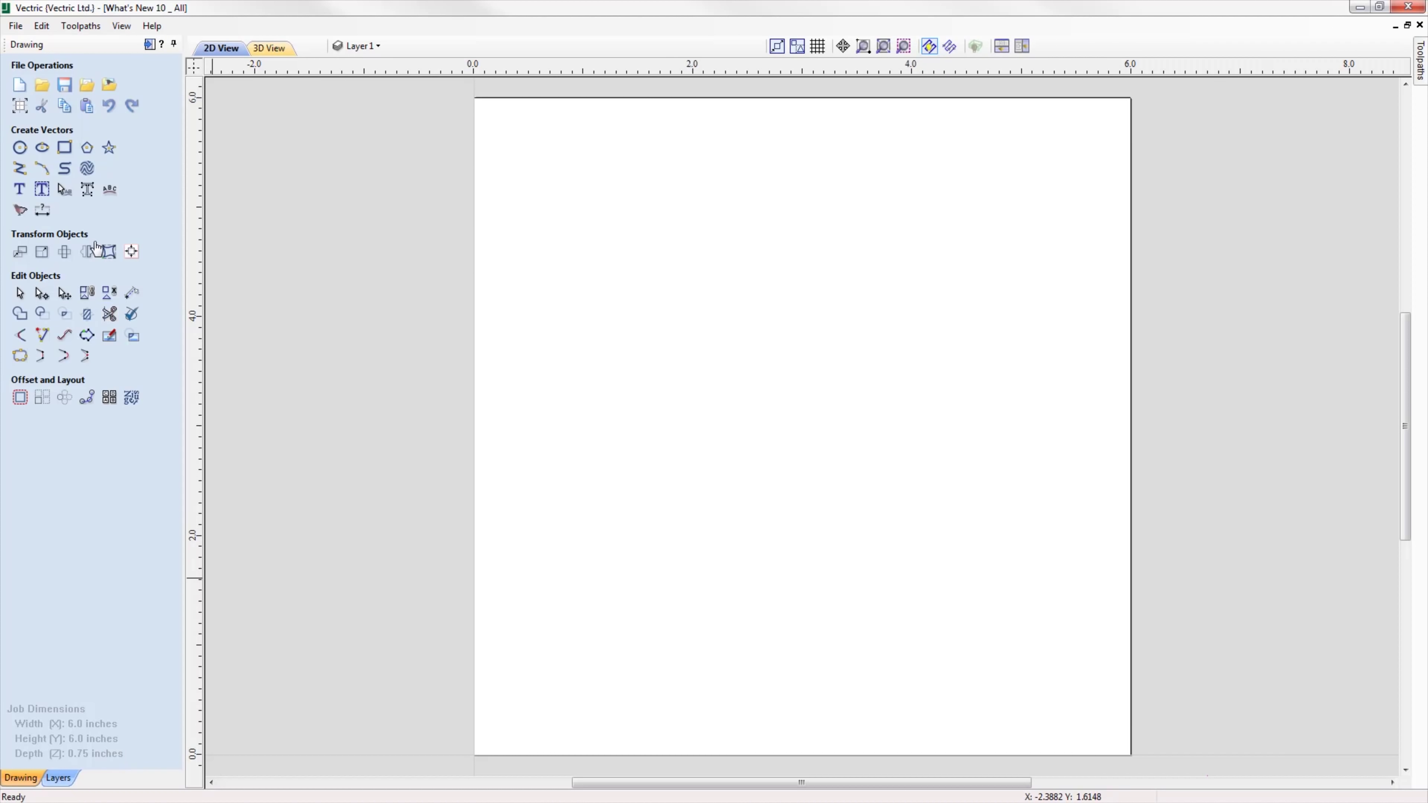
Create a three-sided polygon centered at X 3.0, Y 3.0 with a side length of 2 inches.
left_click(87, 148)
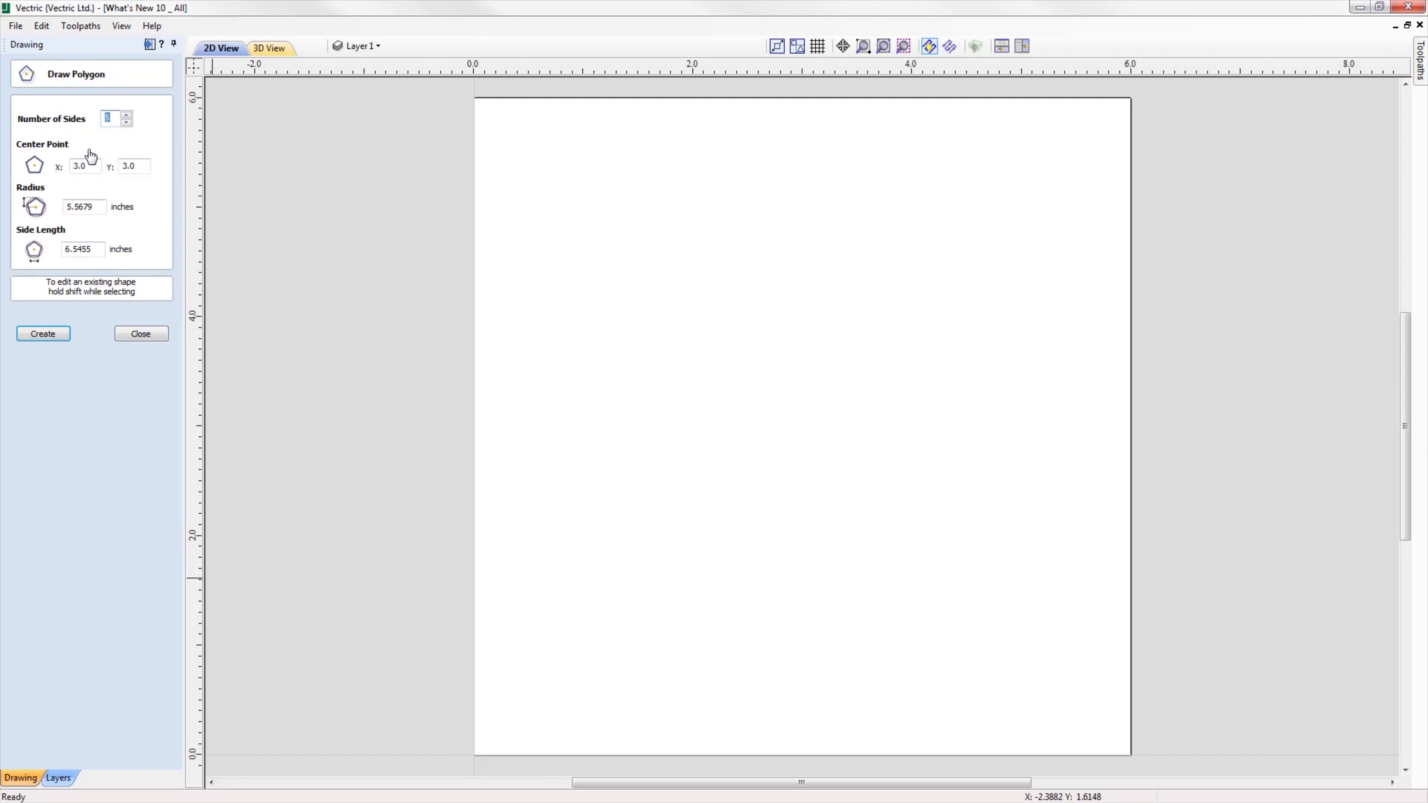
left_click(126, 123)
type("2")
left_click(52, 334)
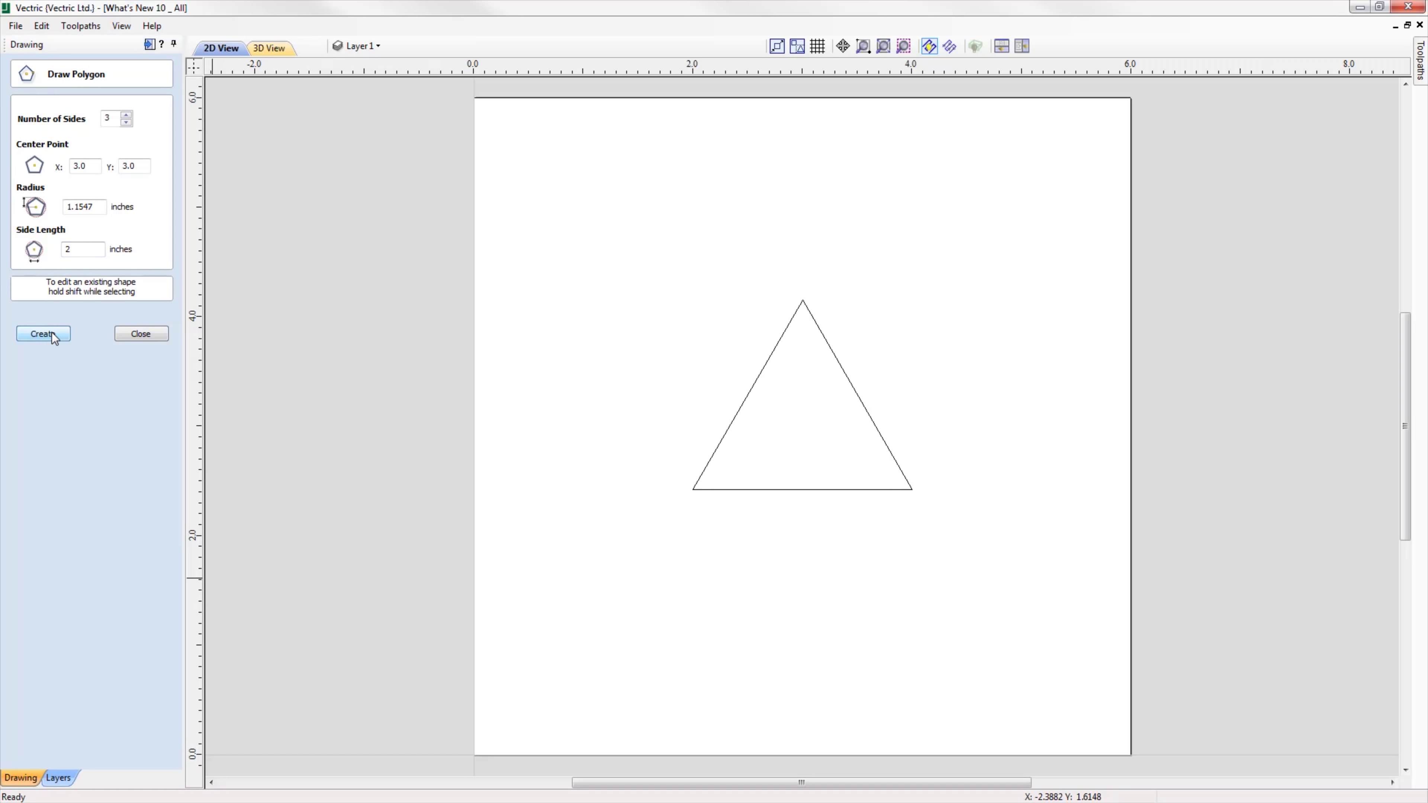
left_click(145, 333)
Add a length dimension to the triangle's left edge, placing its text to the upper left of the triangle.
left_click(42, 210)
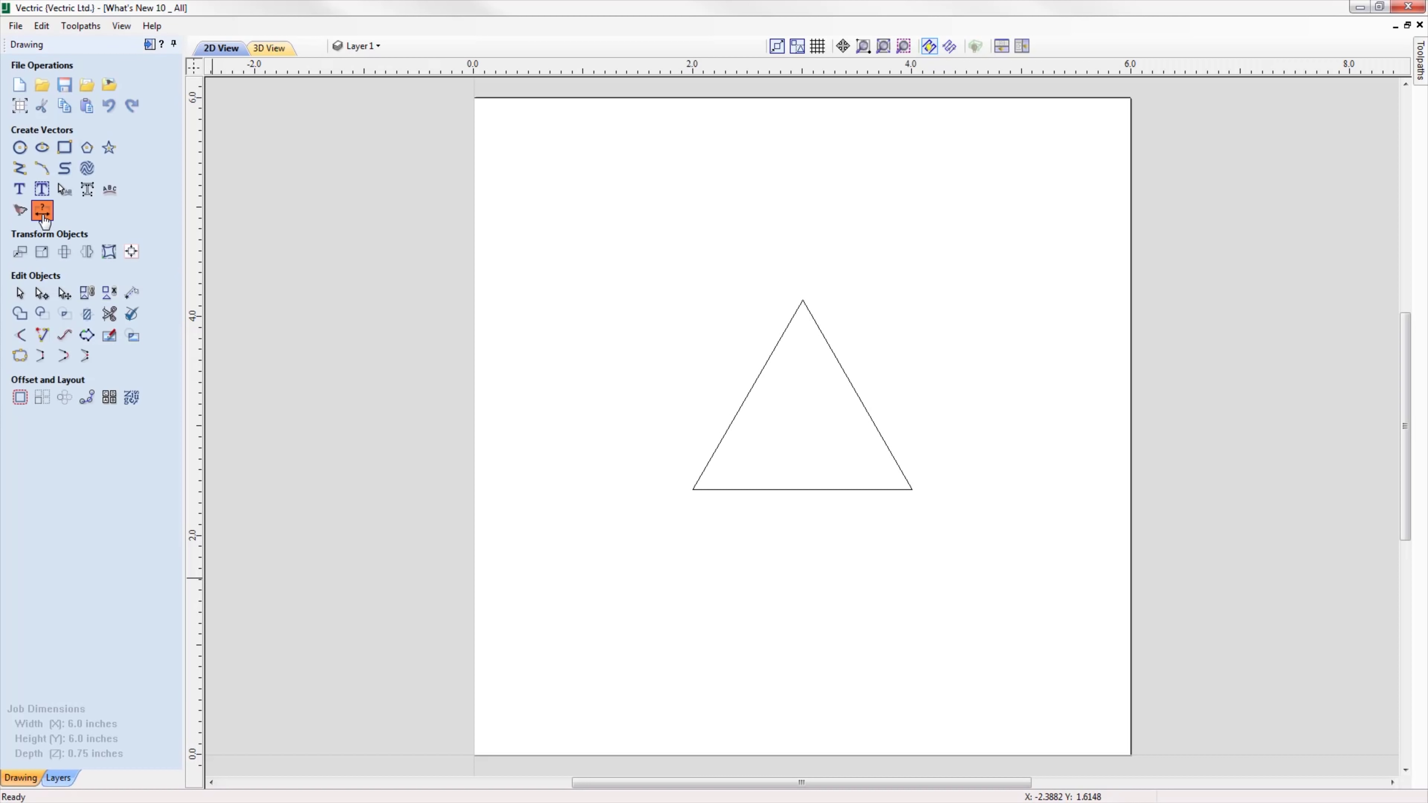
left_click(695, 482)
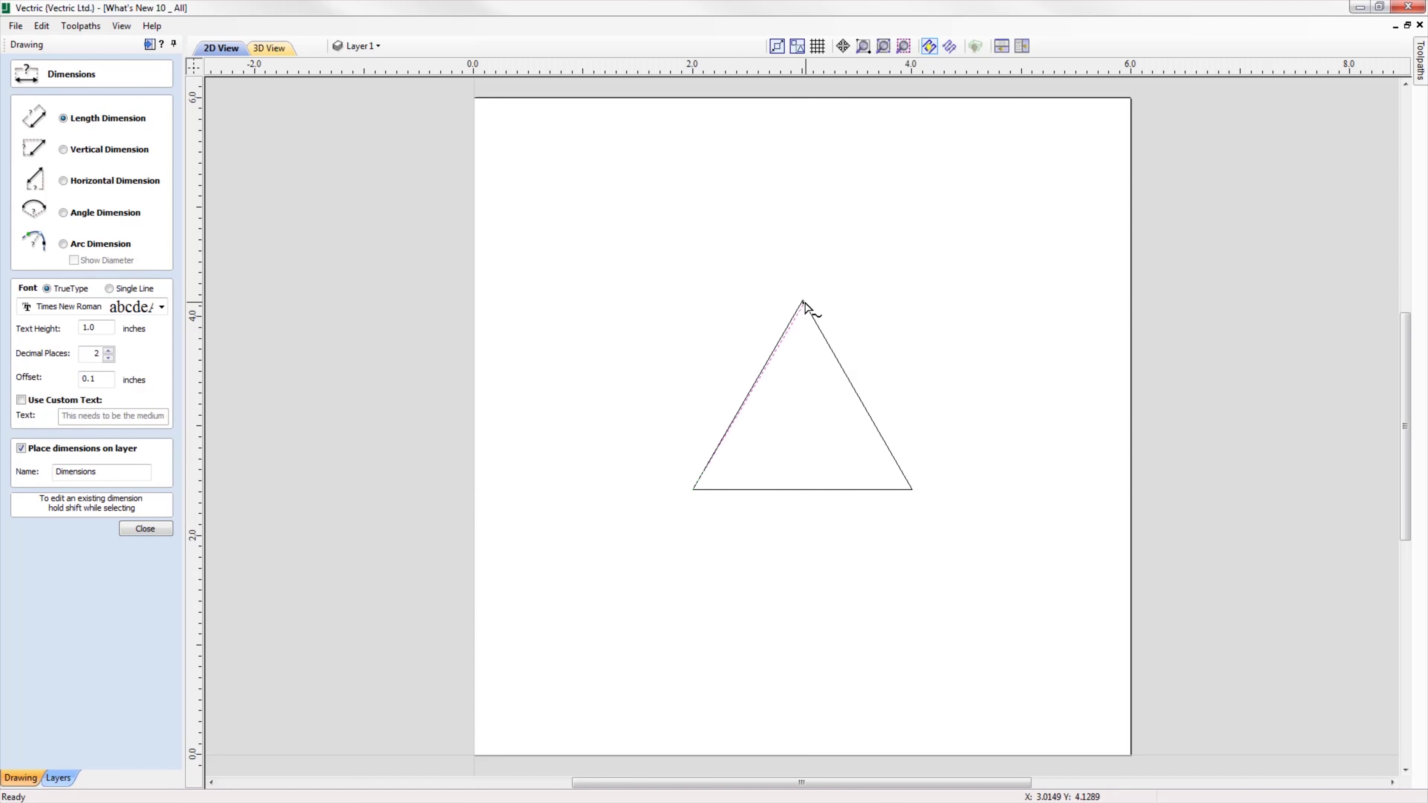
left_click(803, 302)
left_click(600, 267)
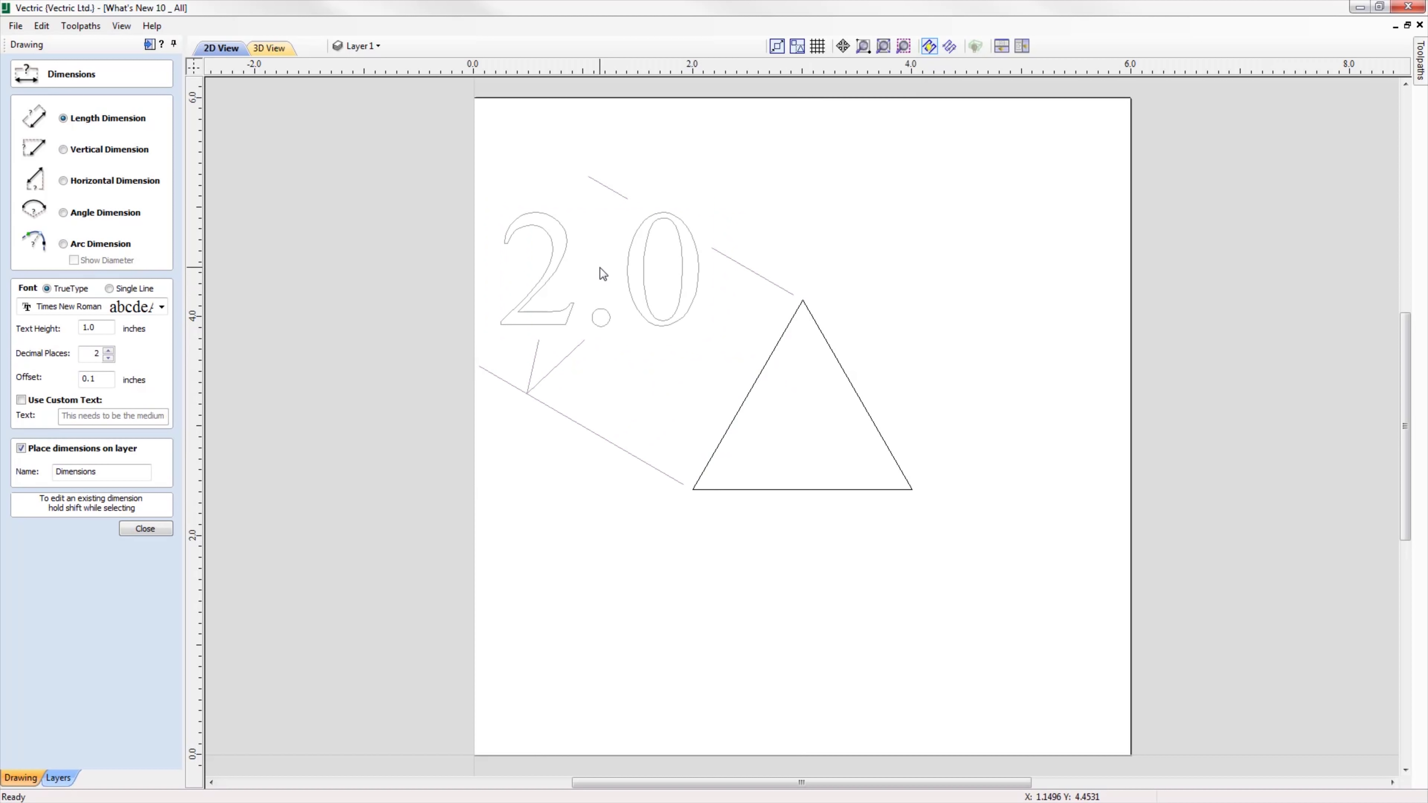
left_click(145, 528)
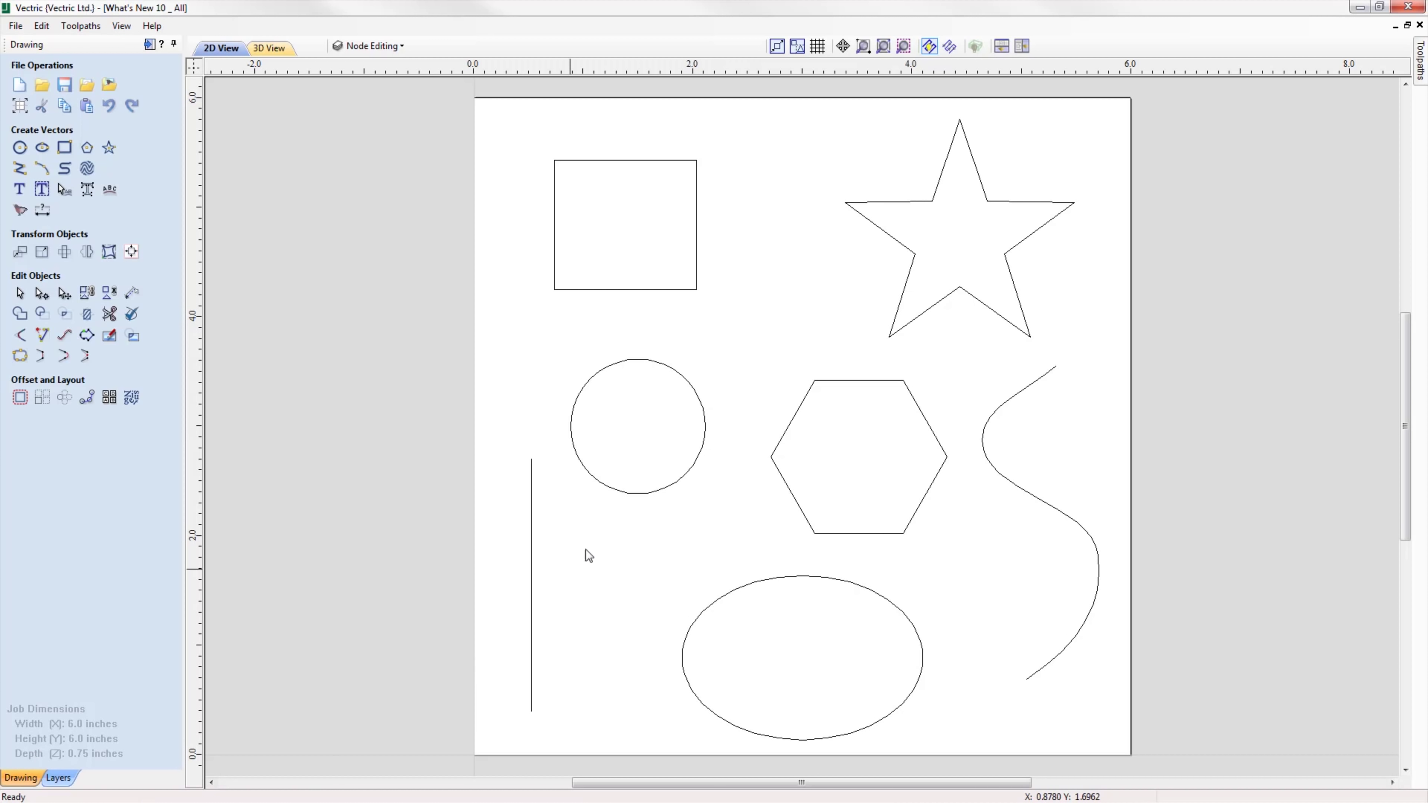
Open the edit settings of the circle and of the ellipse, closing each form again.
left_click(637, 493)
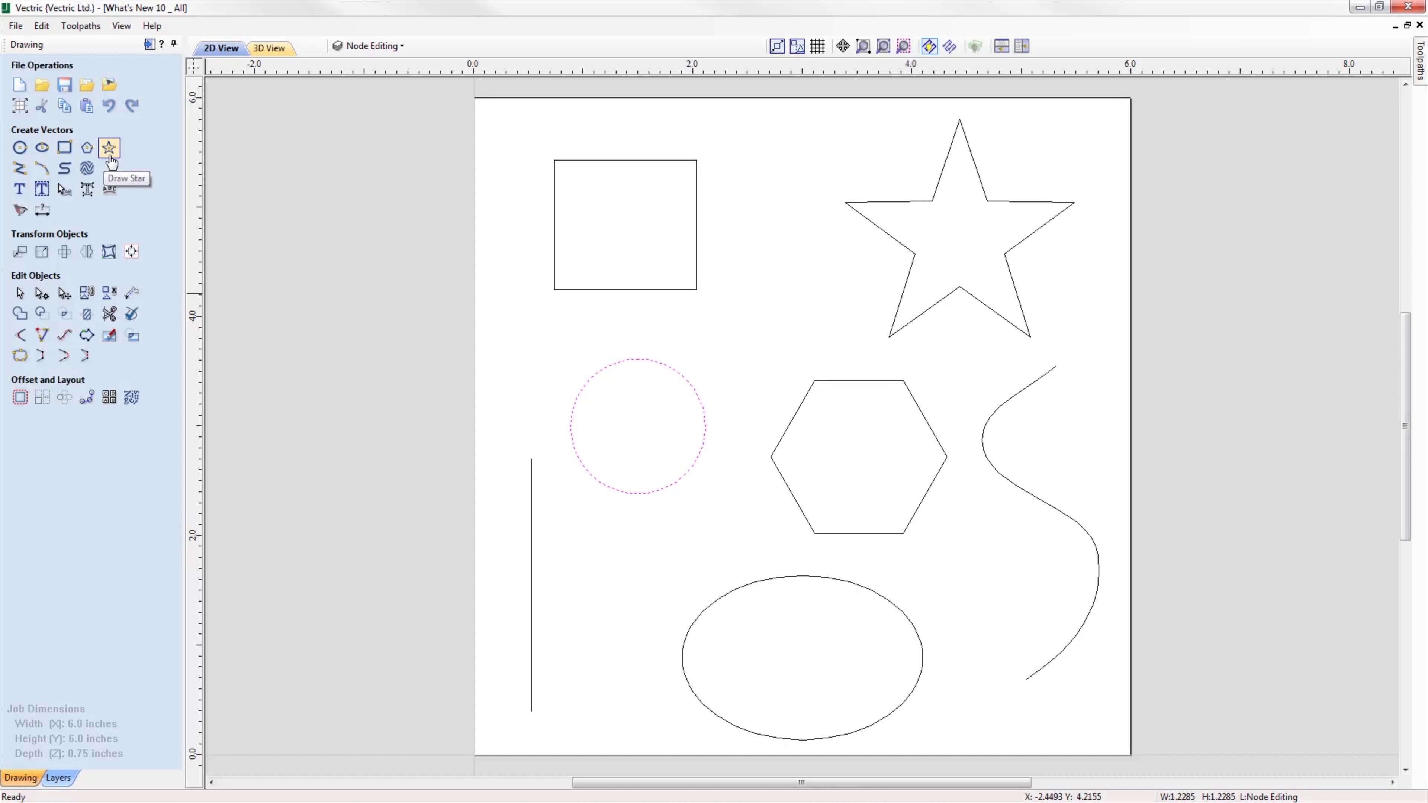
key("e")
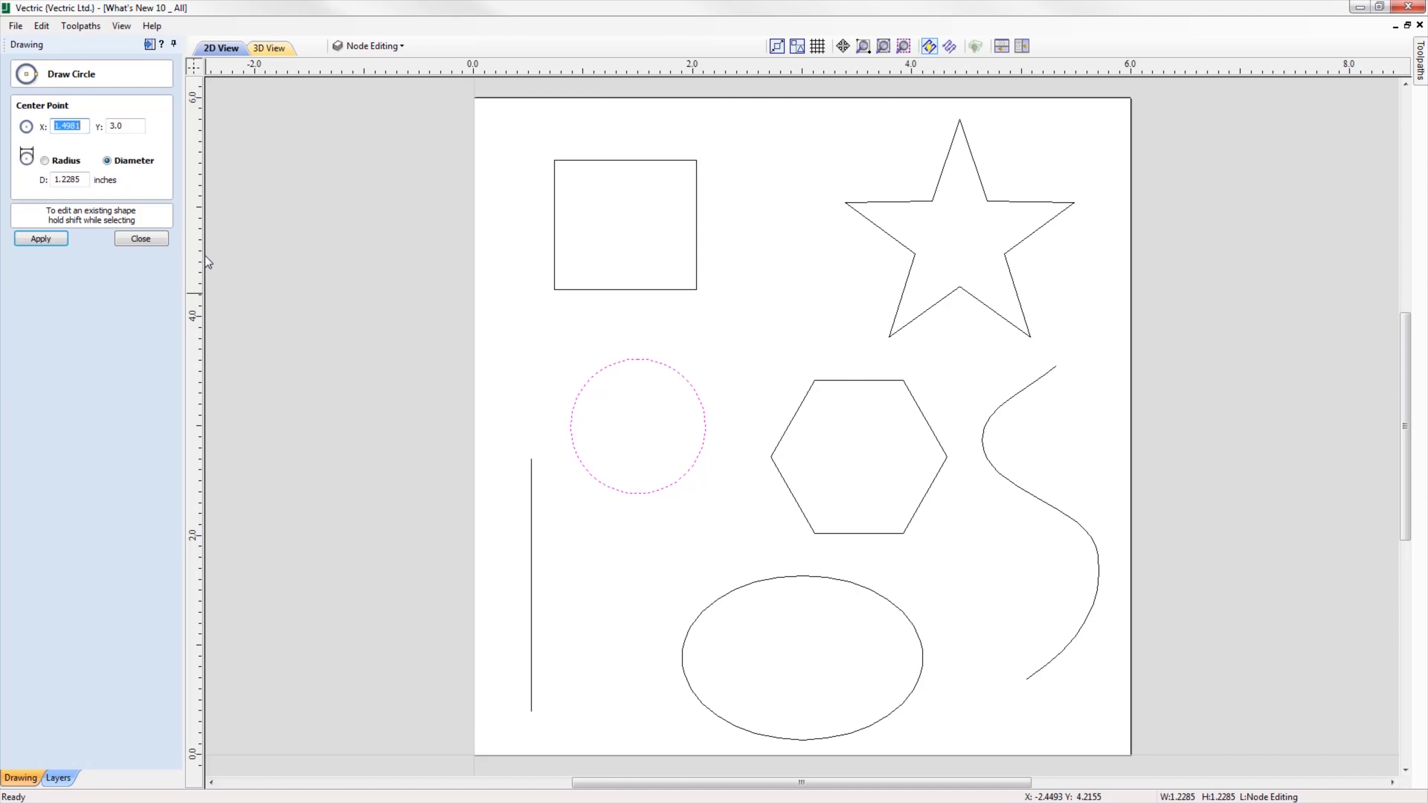
key("Escape")
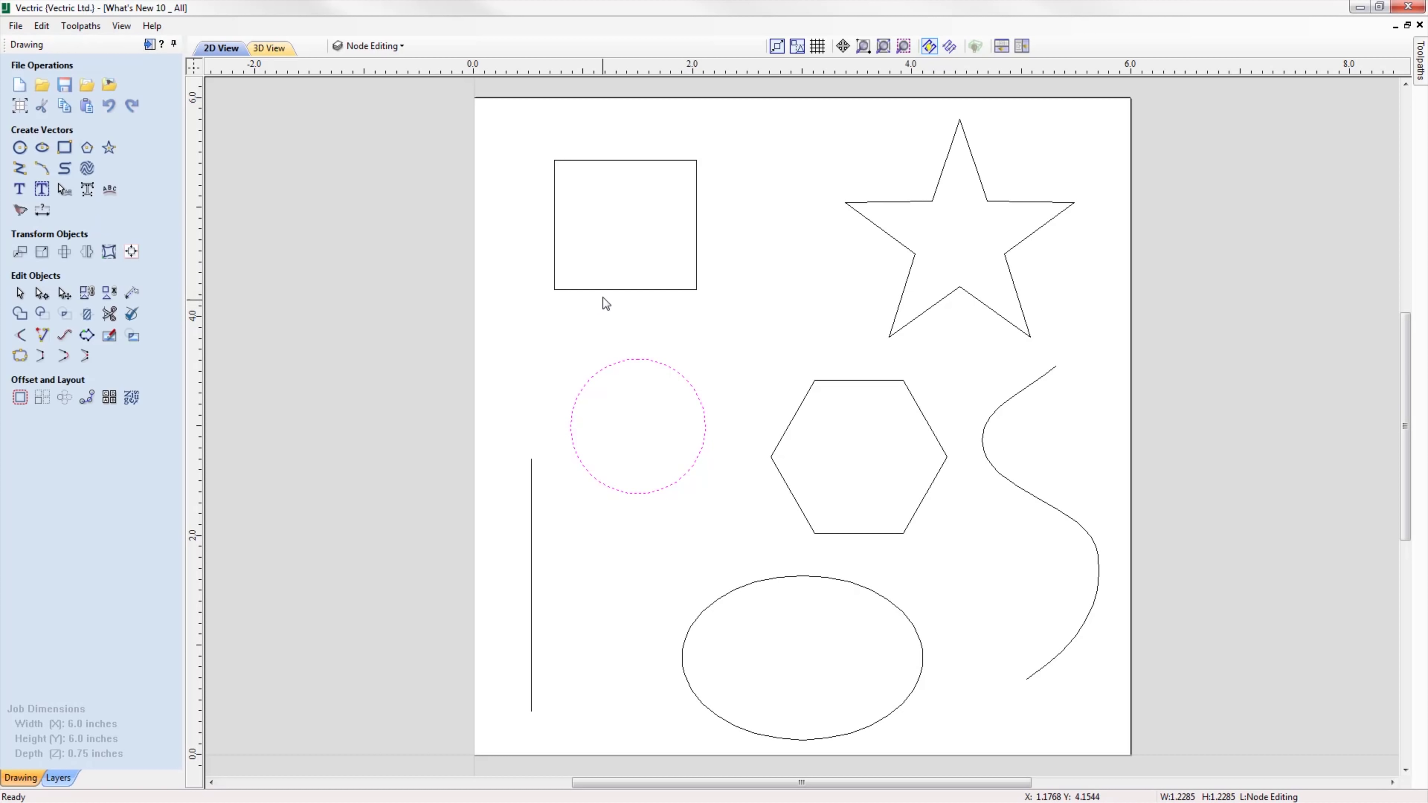
left_click(768, 582)
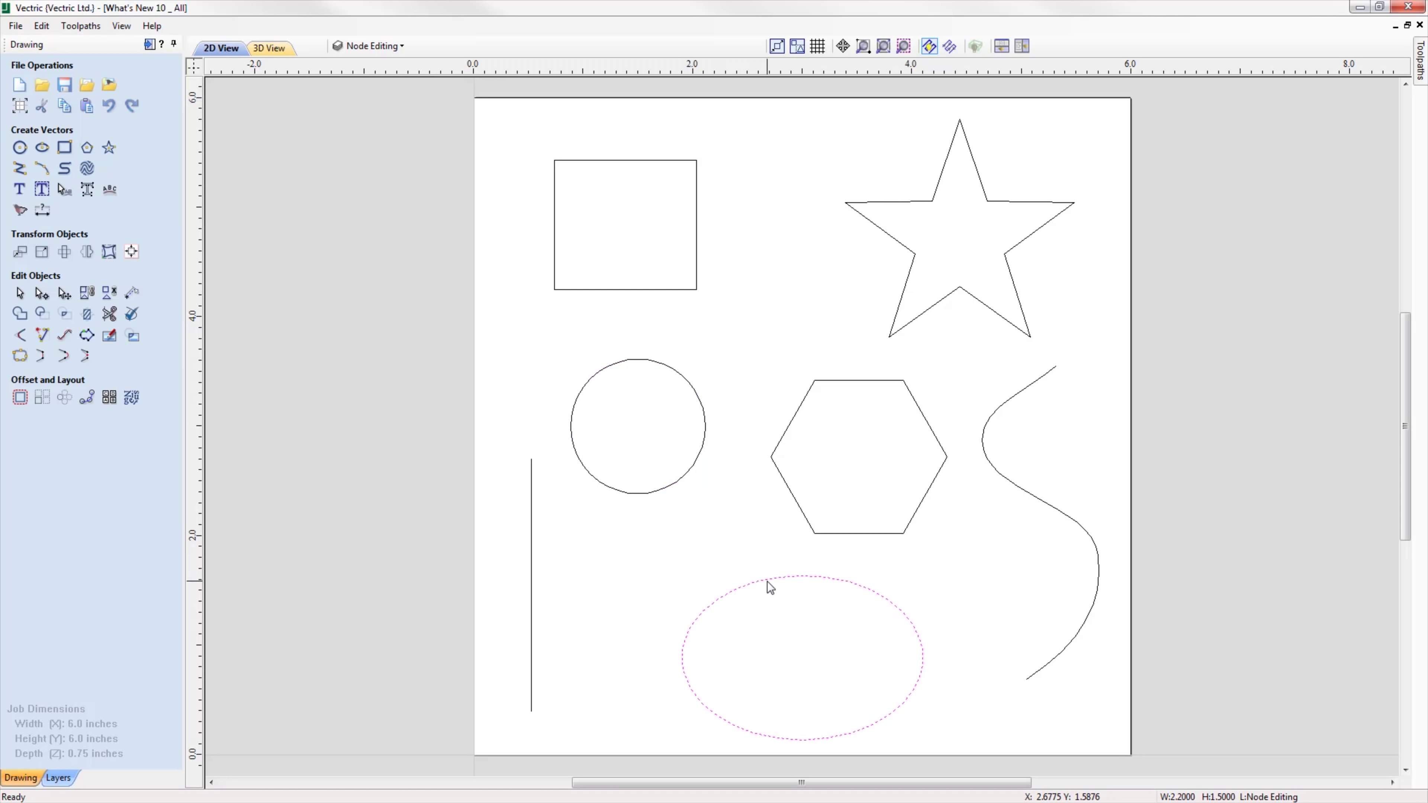
key("e")
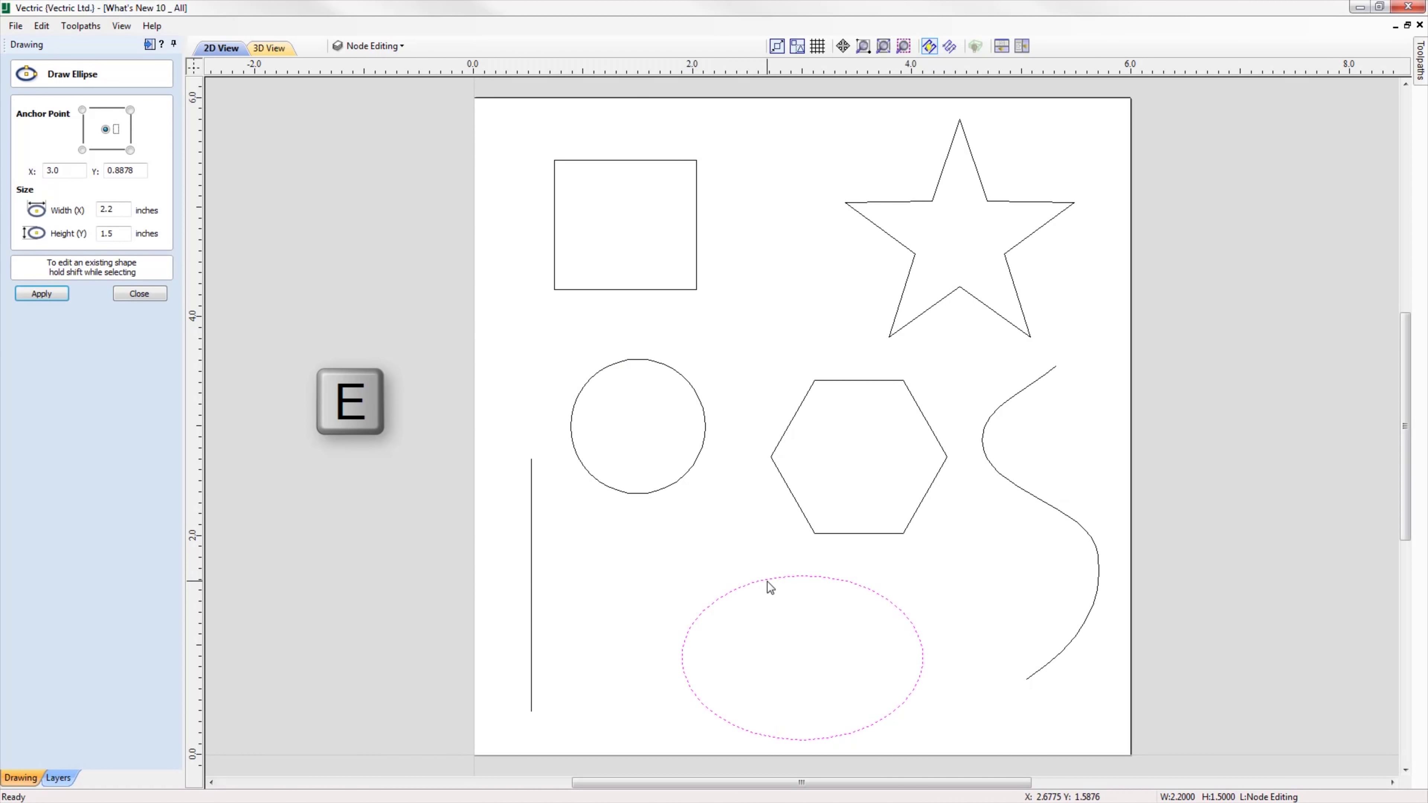
key("Escape")
Open the edit settings of the square, the hexagon and the star one after another, closing each form again.
left_click(688, 292)
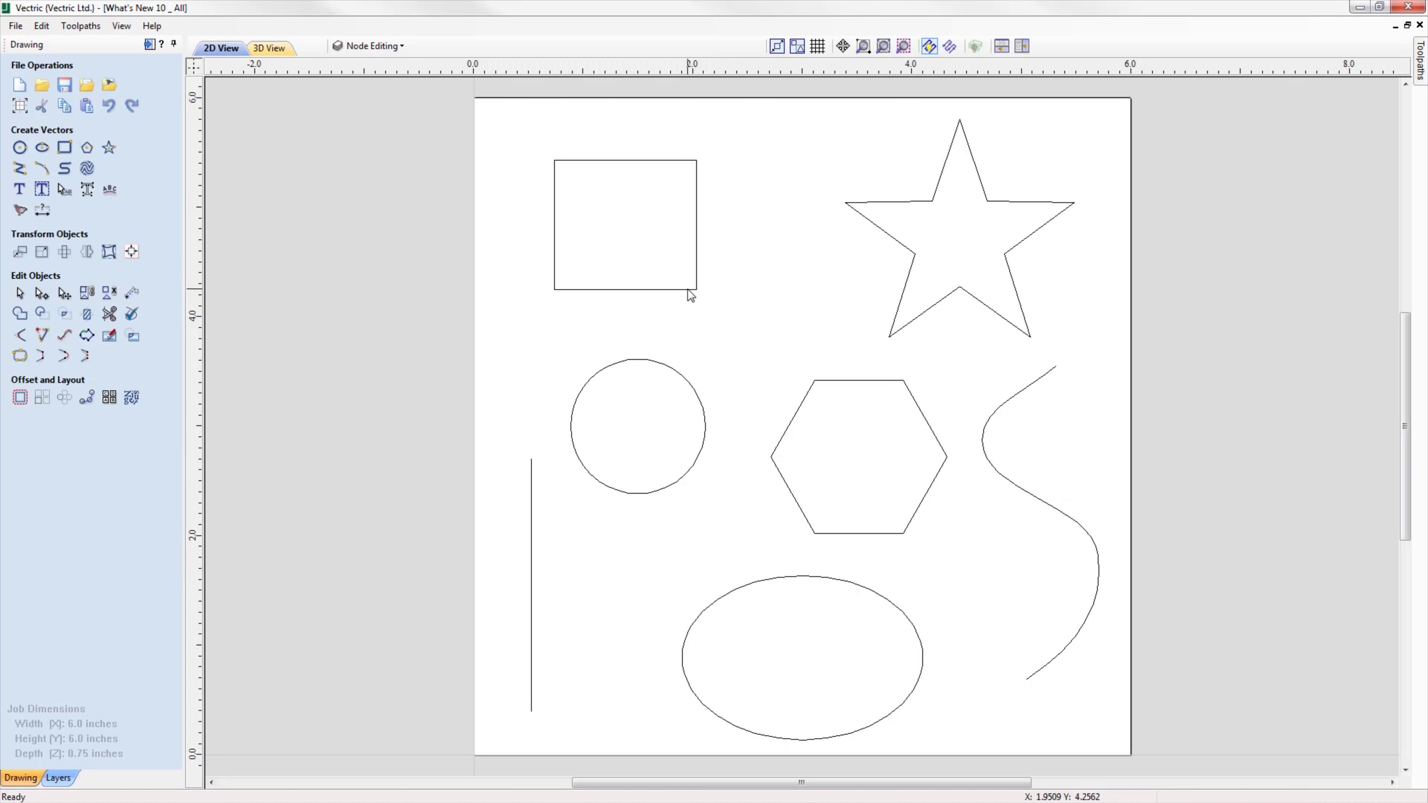
left_click(689, 291)
key("e")
key("Escape")
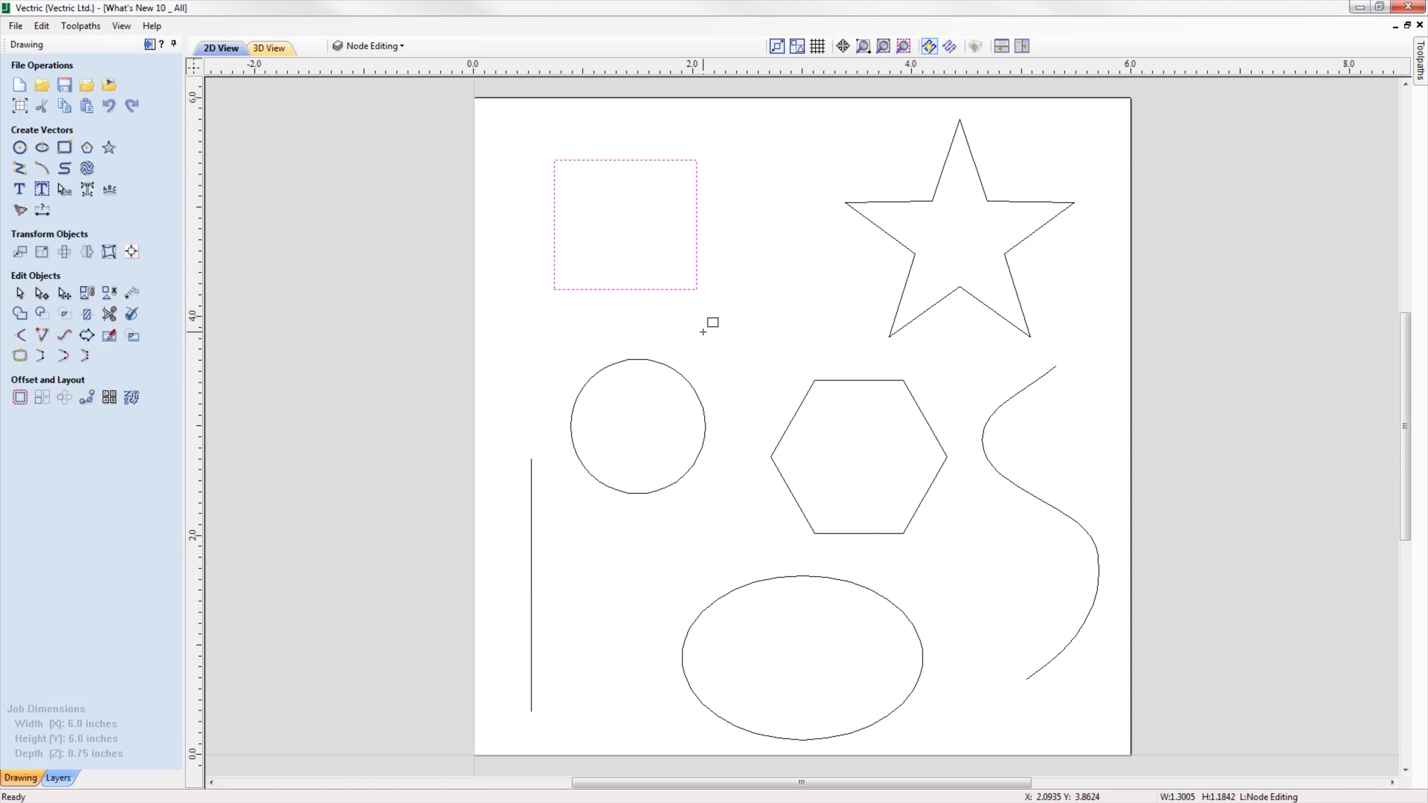
left_click(798, 411)
key("e")
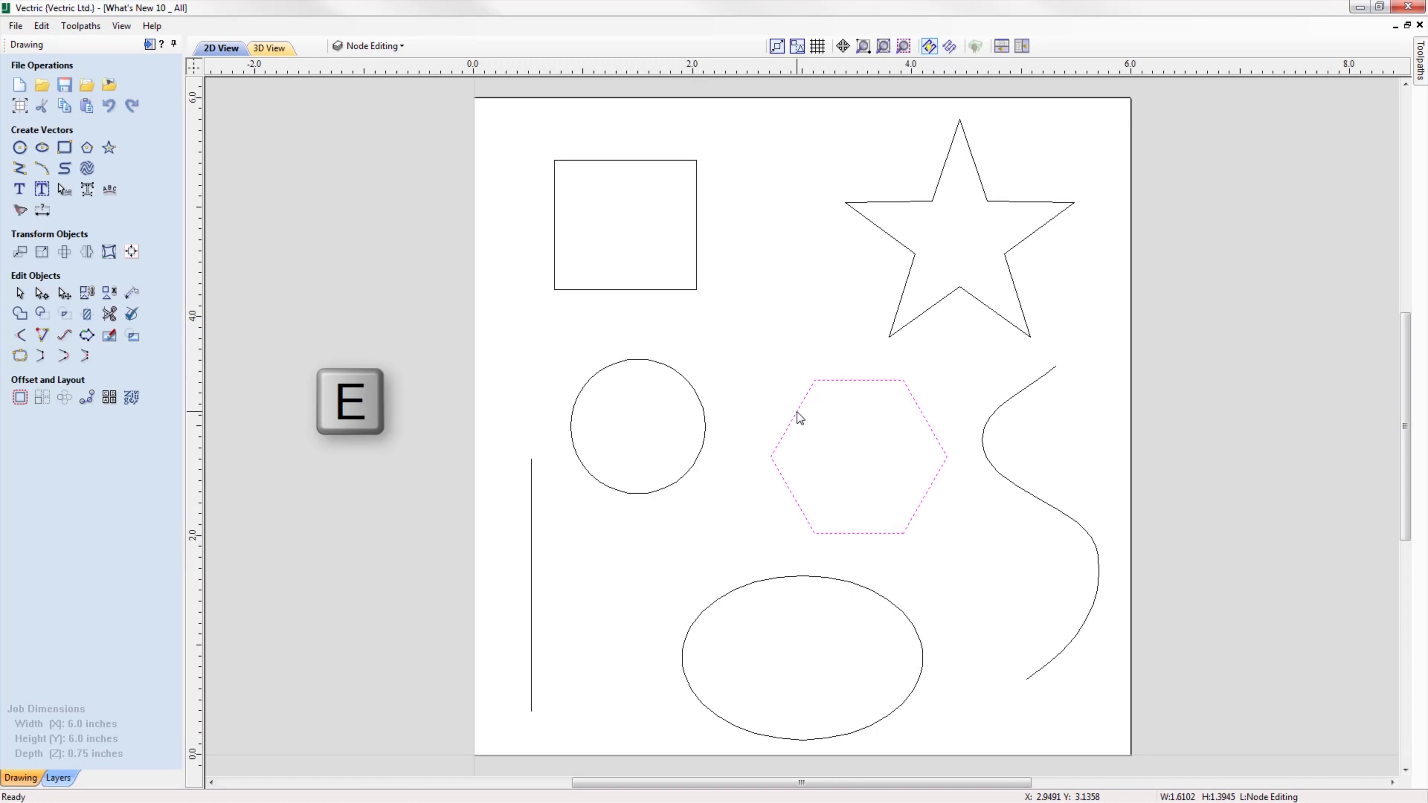
key("Escape")
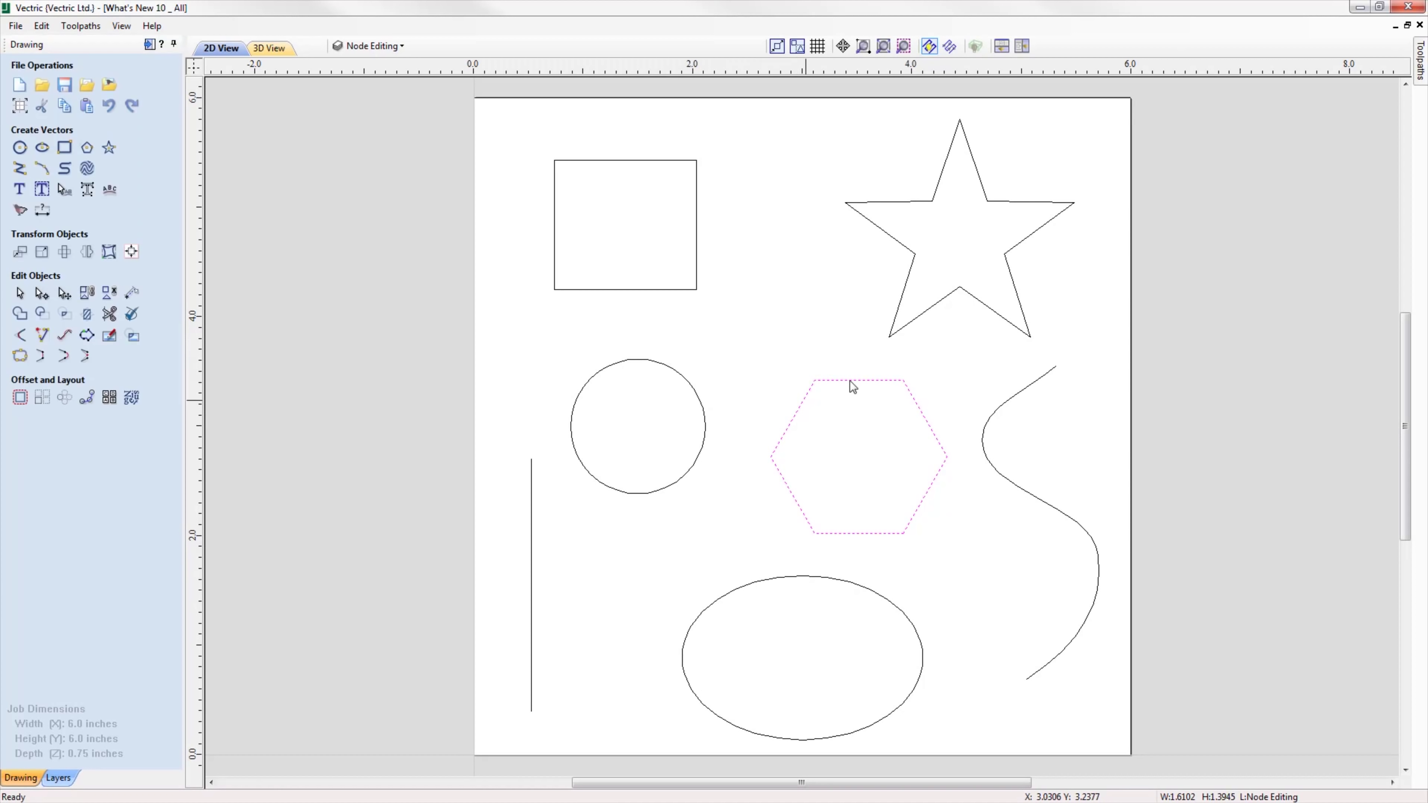
left_click(885, 337)
key("e")
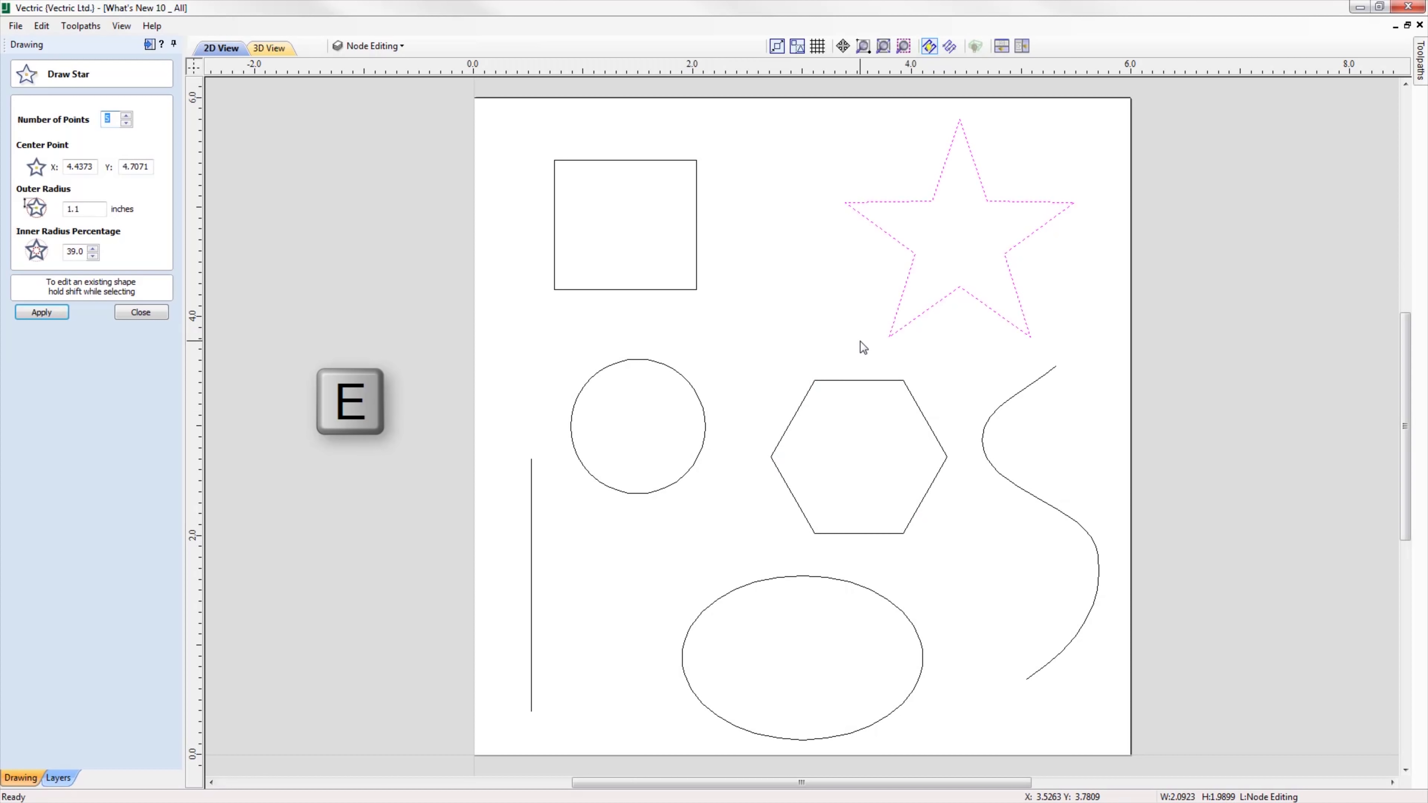
key("Escape")
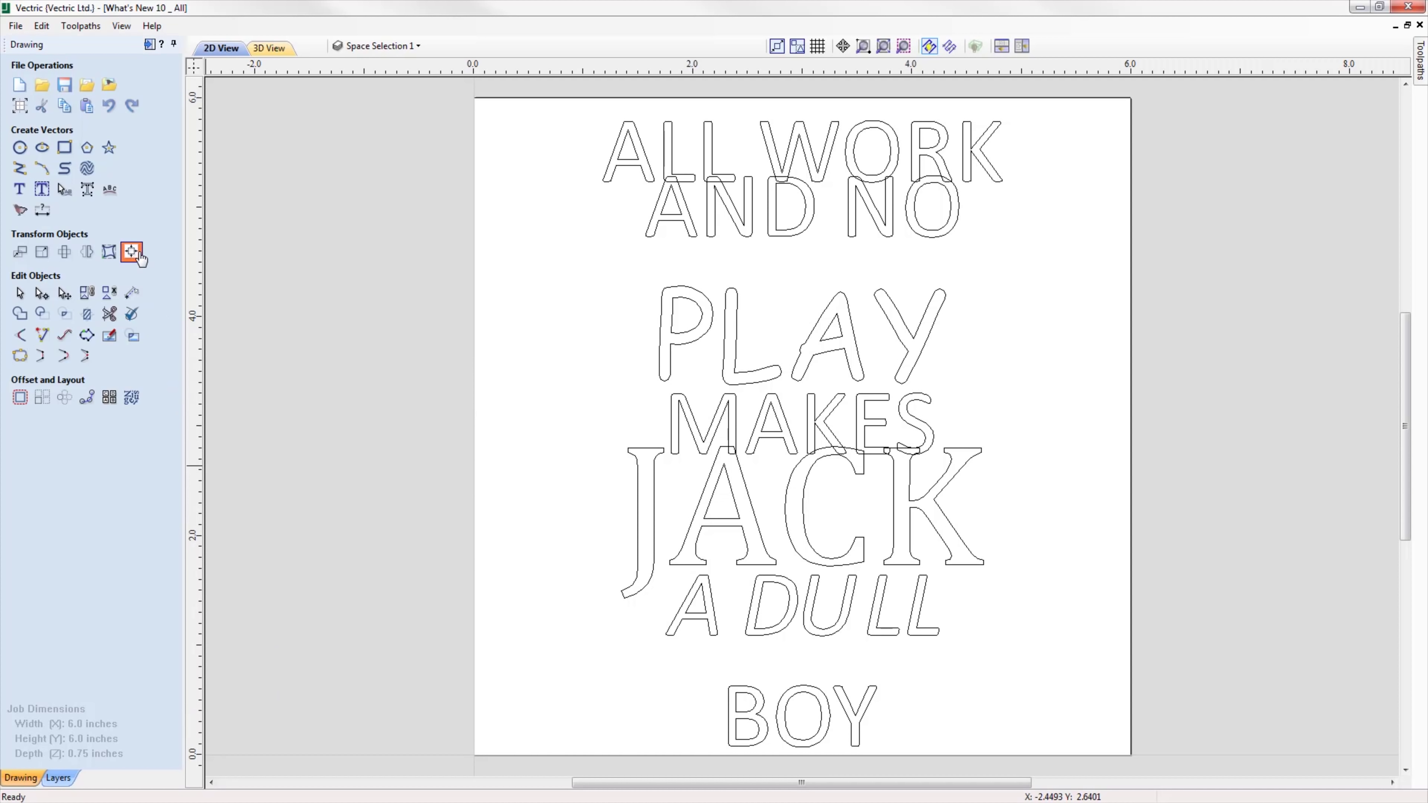
Space all seven text lines, from "ALL WORK" to "BOY", evenly in the vertical direction.
left_click(133, 252)
left_click_drag(566, 136, 1097, 757)
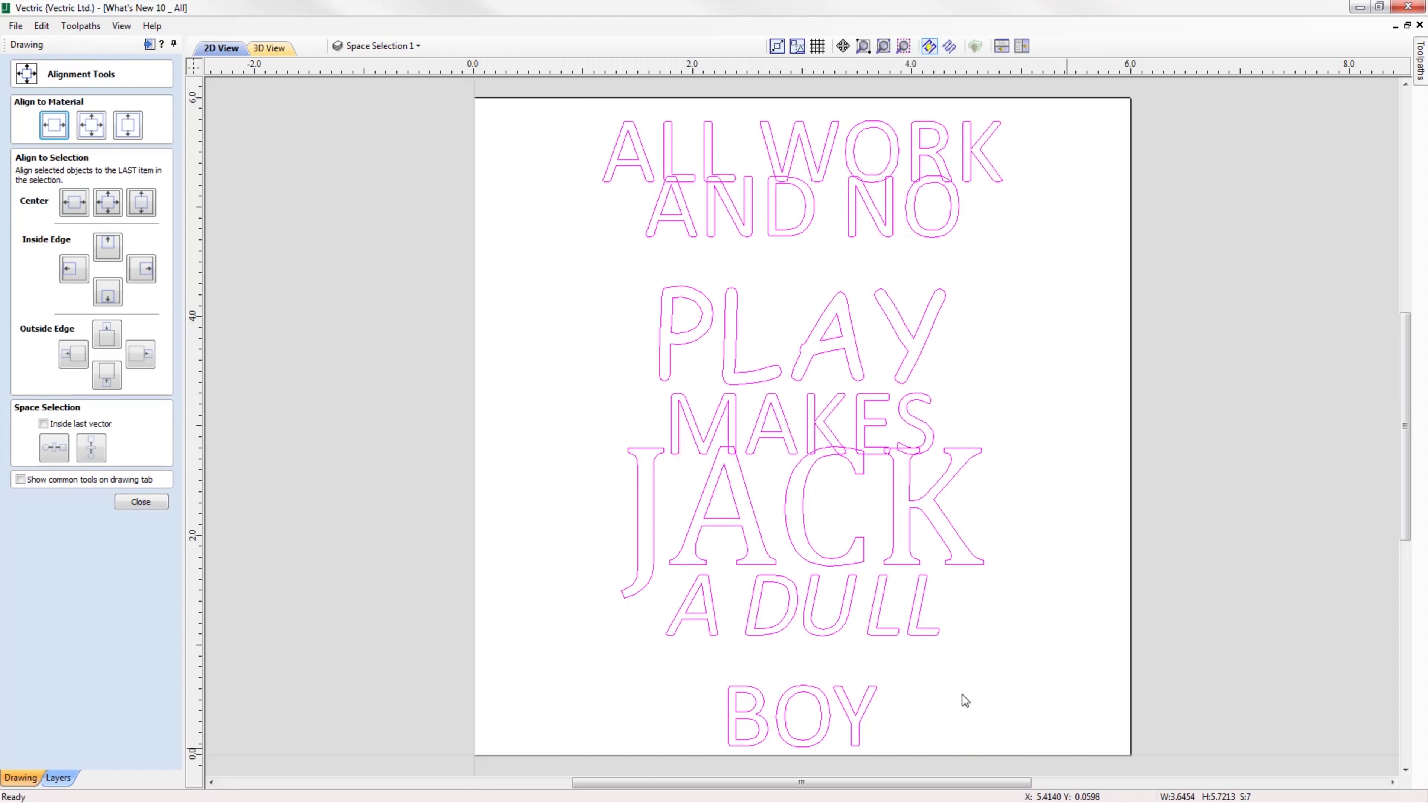
left_click(91, 449)
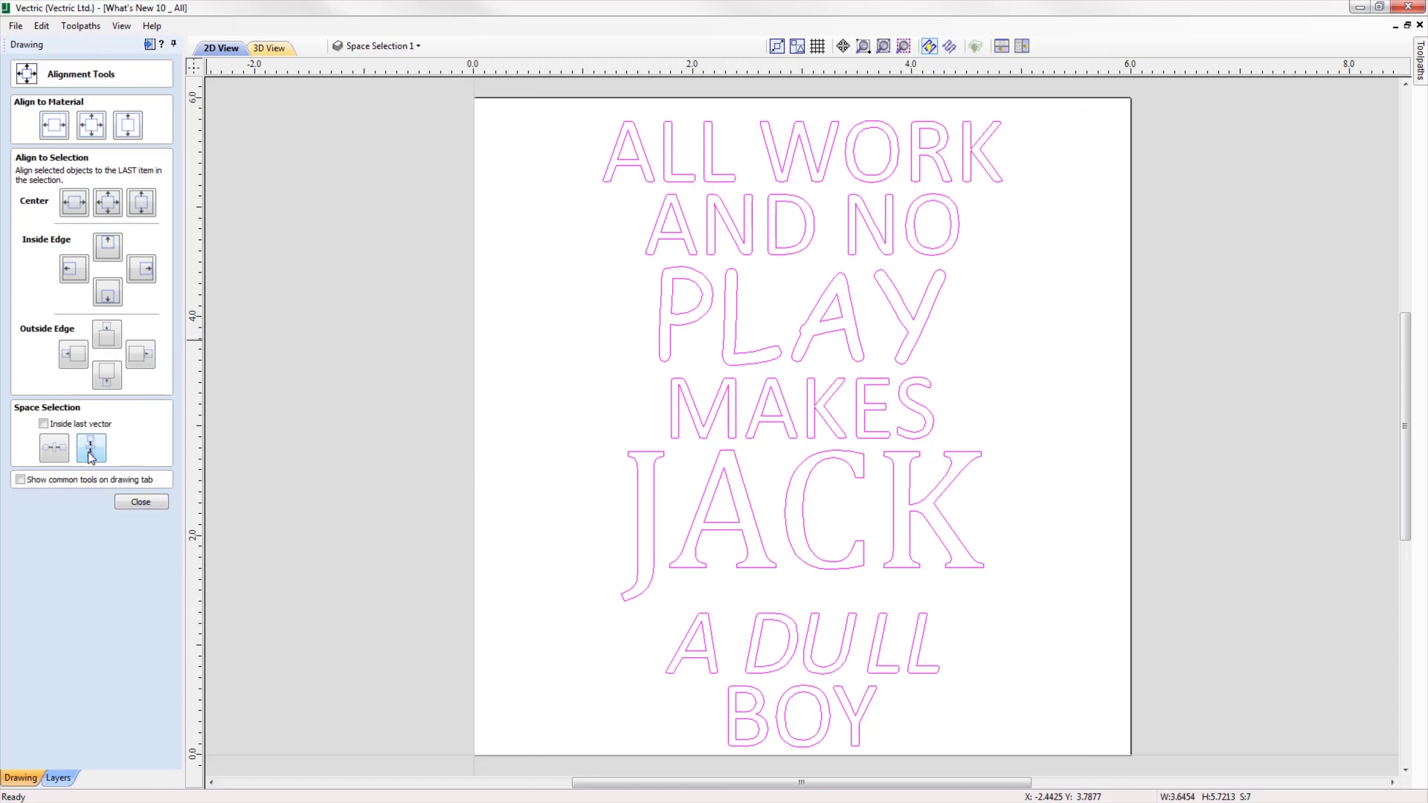
left_click(140, 502)
left_click(357, 275)
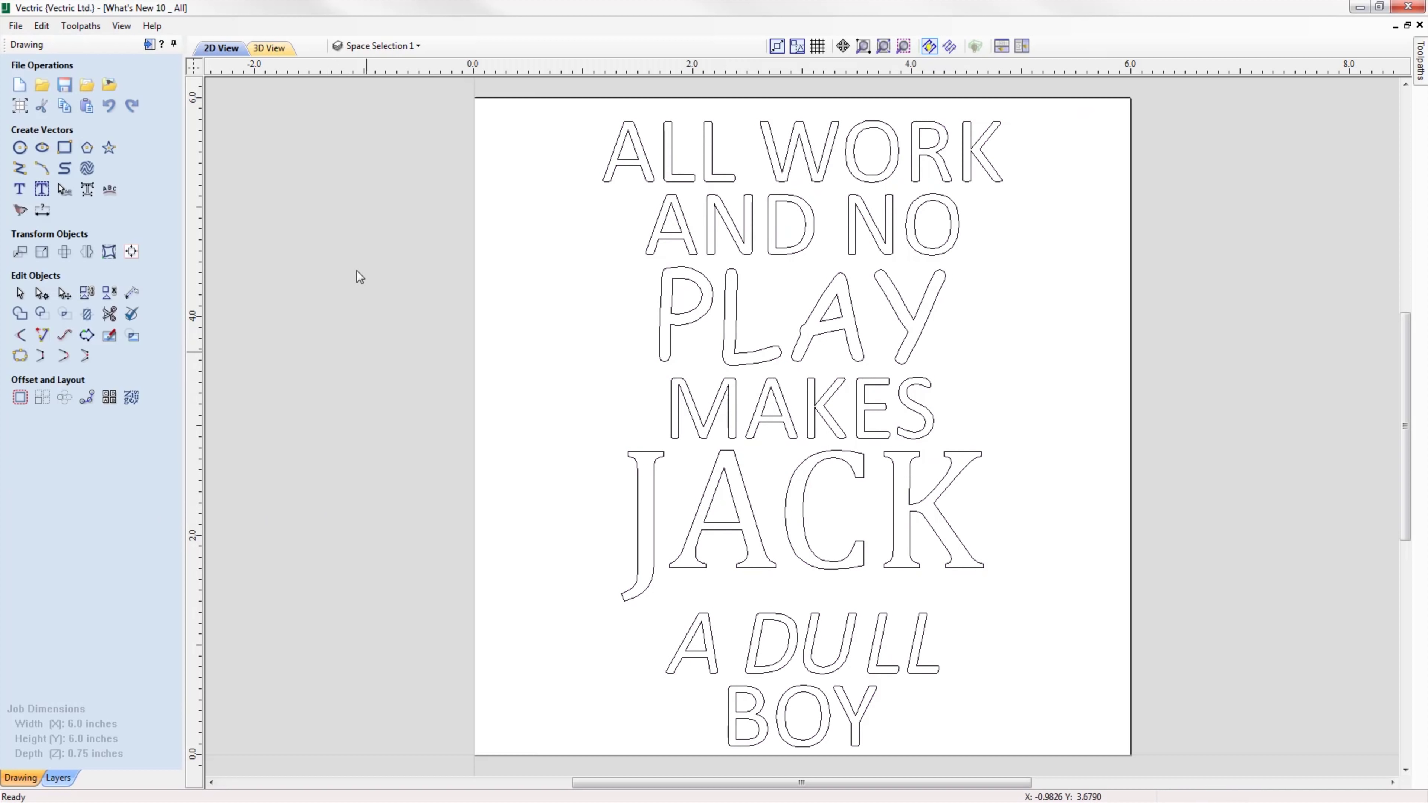
Hide the Space Selection 1 layer and show the Space Selection 2 layer, making it the active layer.
left_click(374, 46)
left_click(359, 144)
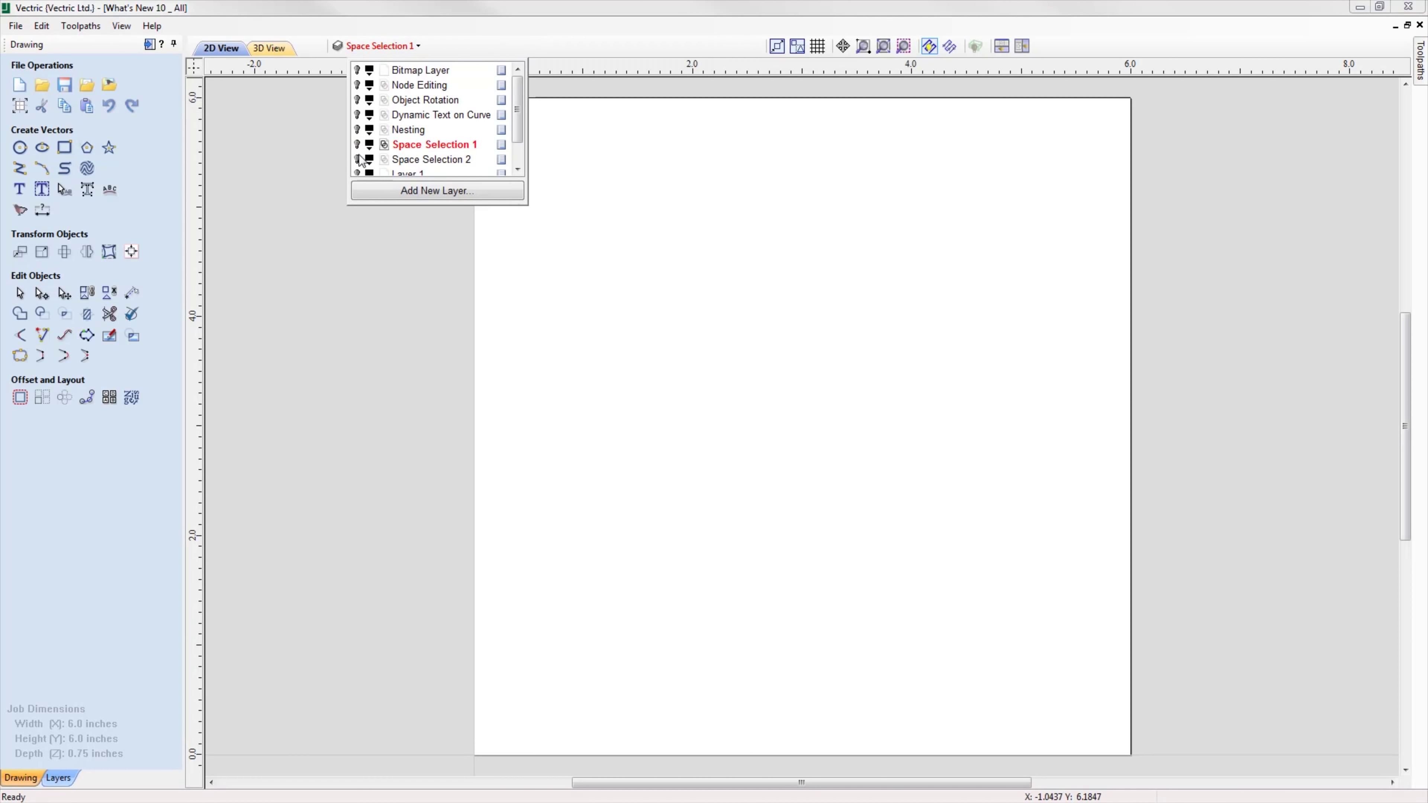
left_click(358, 159)
left_click(403, 160)
left_click(412, 393)
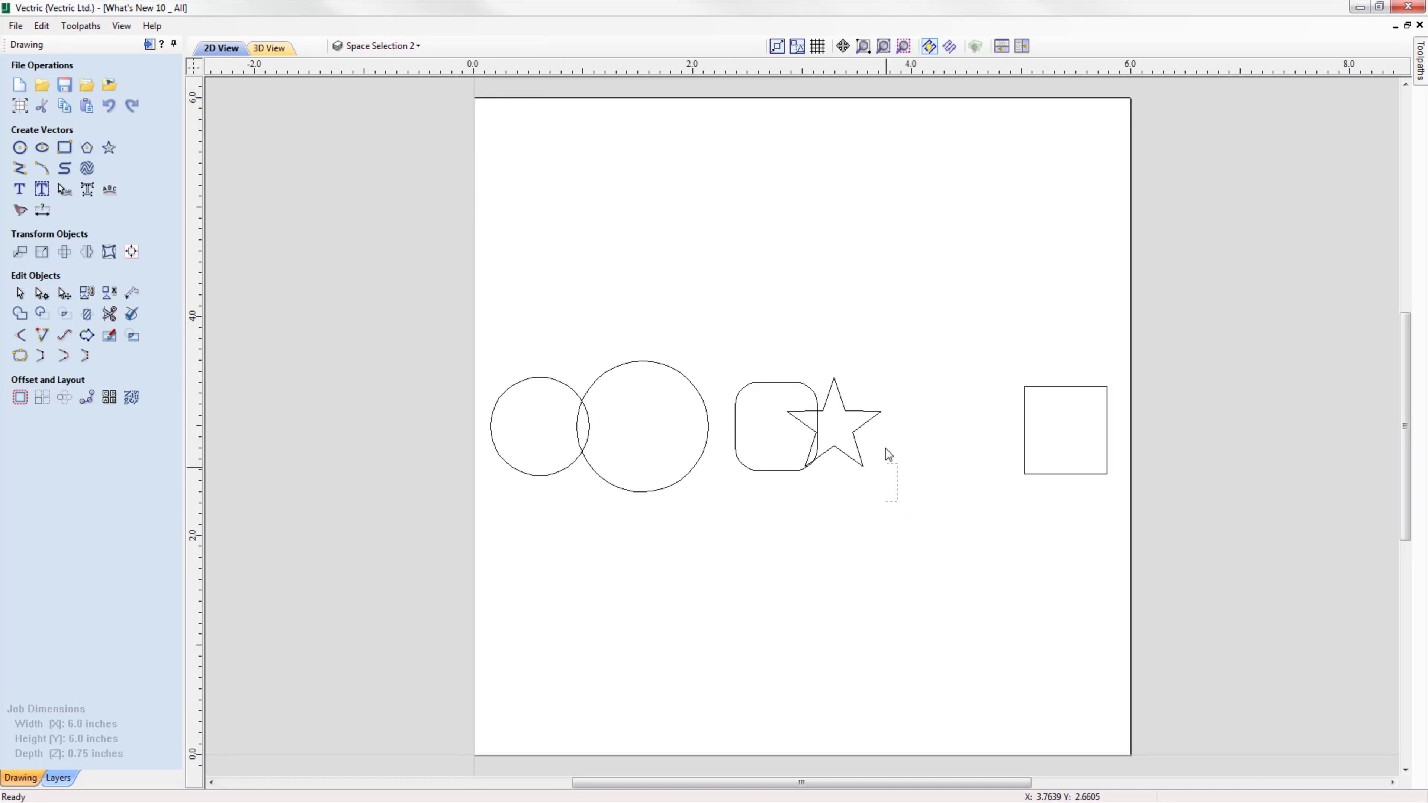
Space the star, both circles, the rounded square and the plain square evenly in the horizontal direction.
left_click(852, 413)
left_click_drag(702, 535, 633, 442, "shift")
left_click_drag(759, 498, 752, 440, "shift")
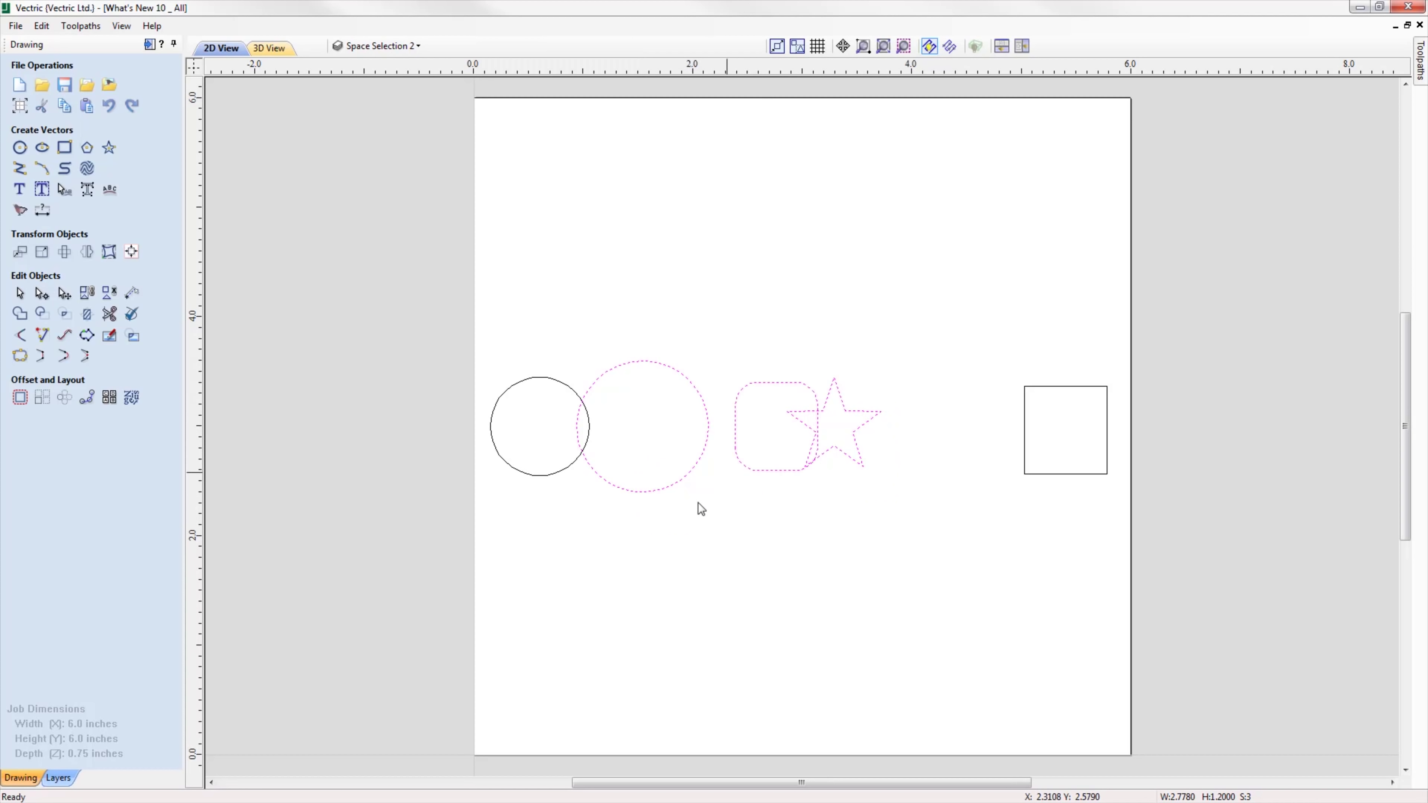
left_click_drag(564, 501, 531, 442, "shift")
left_click_drag(1036, 493, 999, 420, "shift")
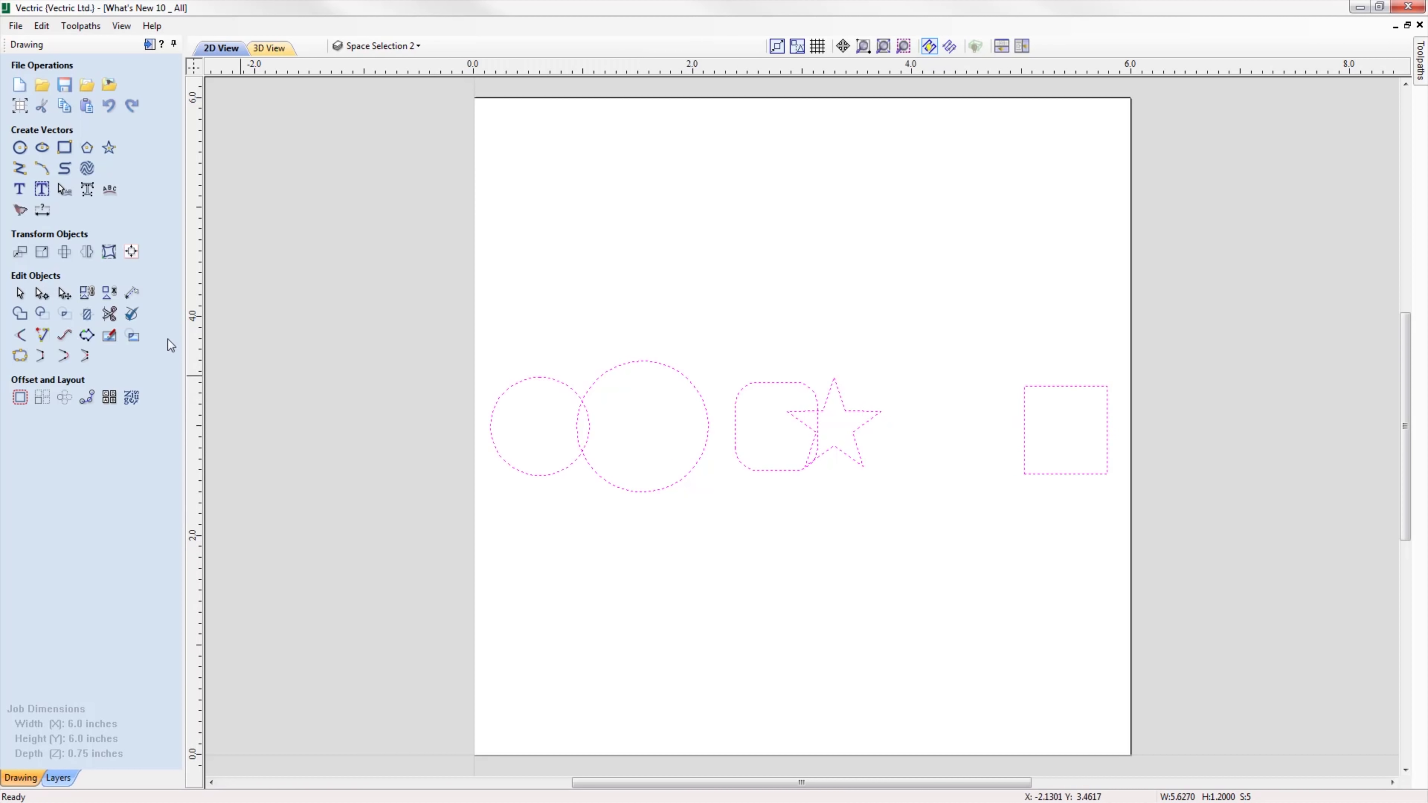
left_click(131, 251)
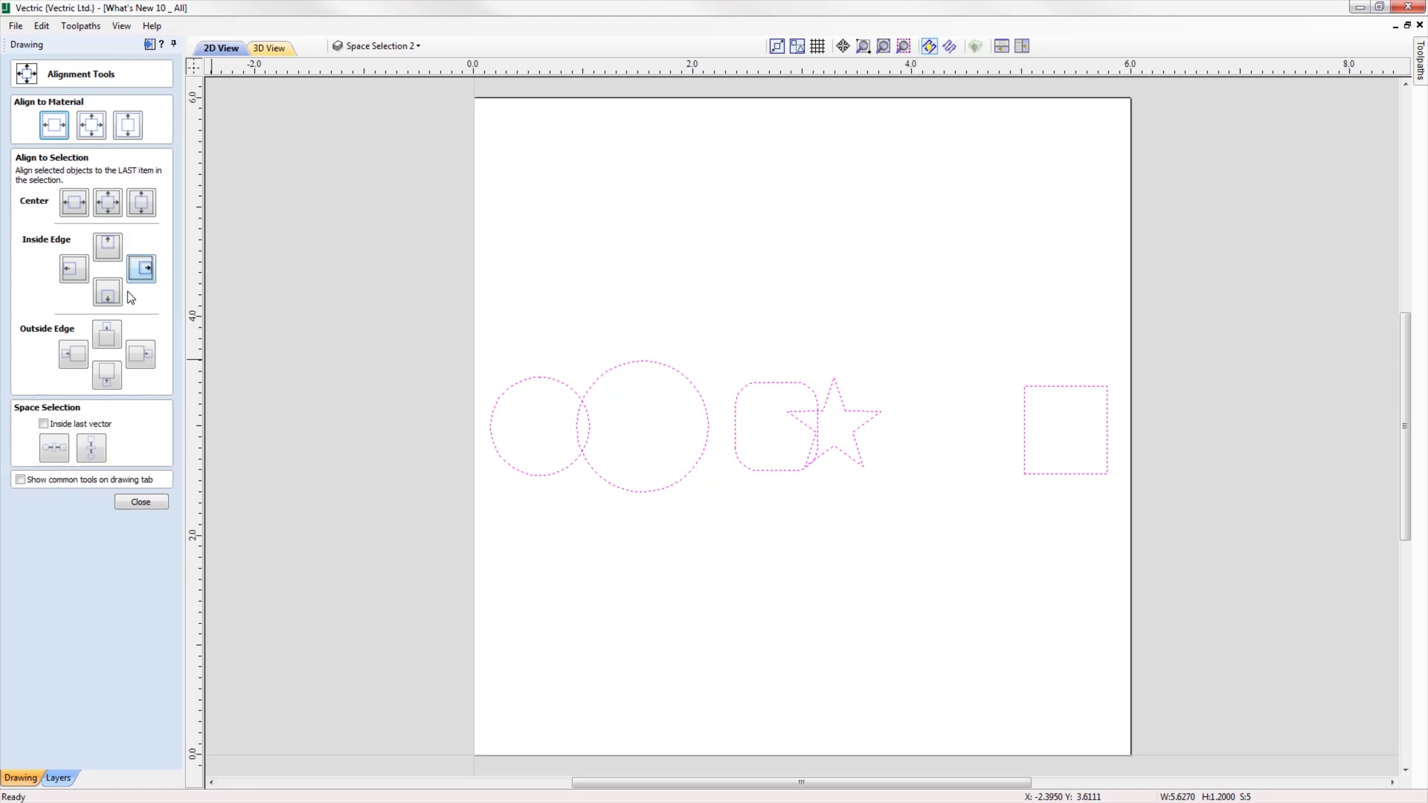
left_click(64, 452)
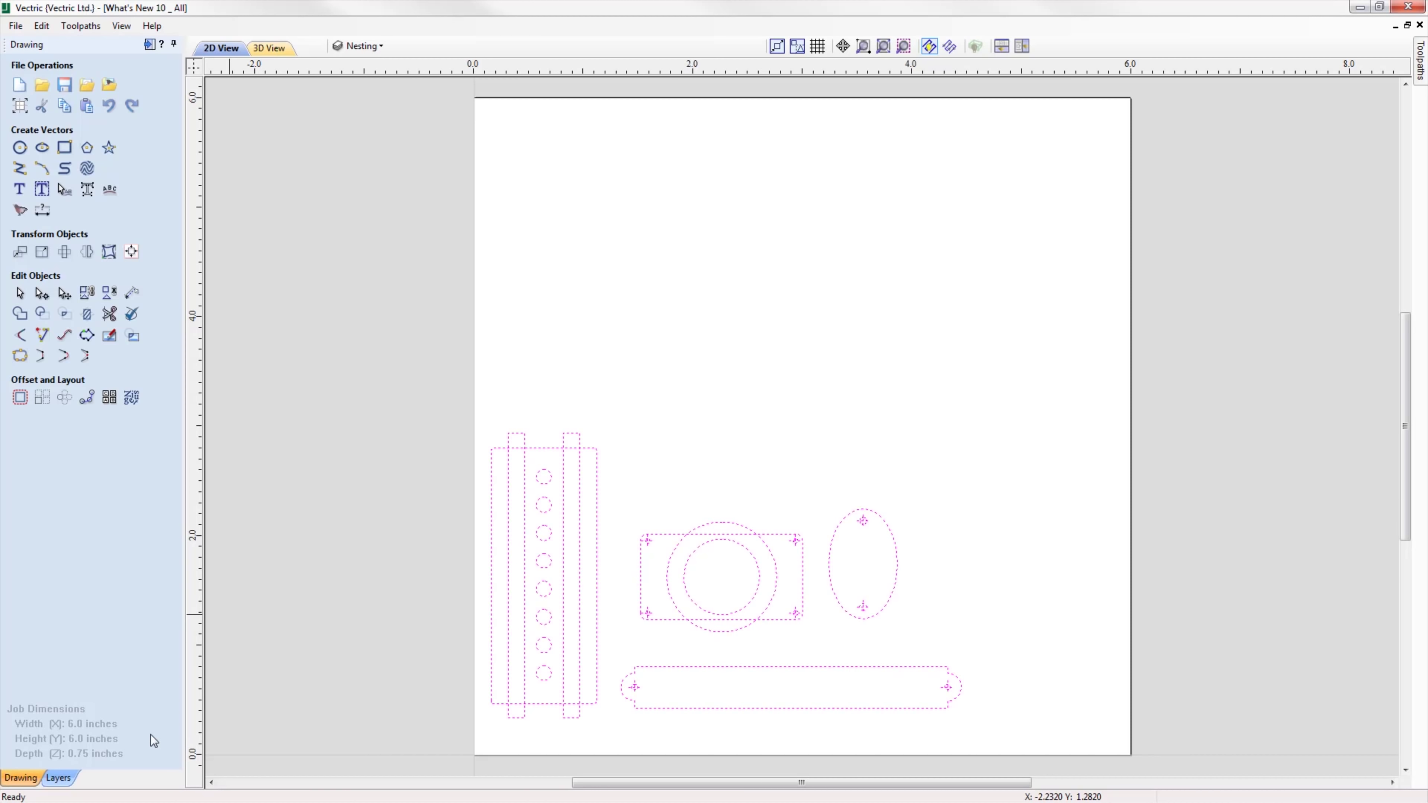
Select all the part vectors on the Nesting layer and start nesting them.
left_click(428, 734)
left_click_drag(512, 461, 965, 740)
scroll(553, 765, "up", 4)
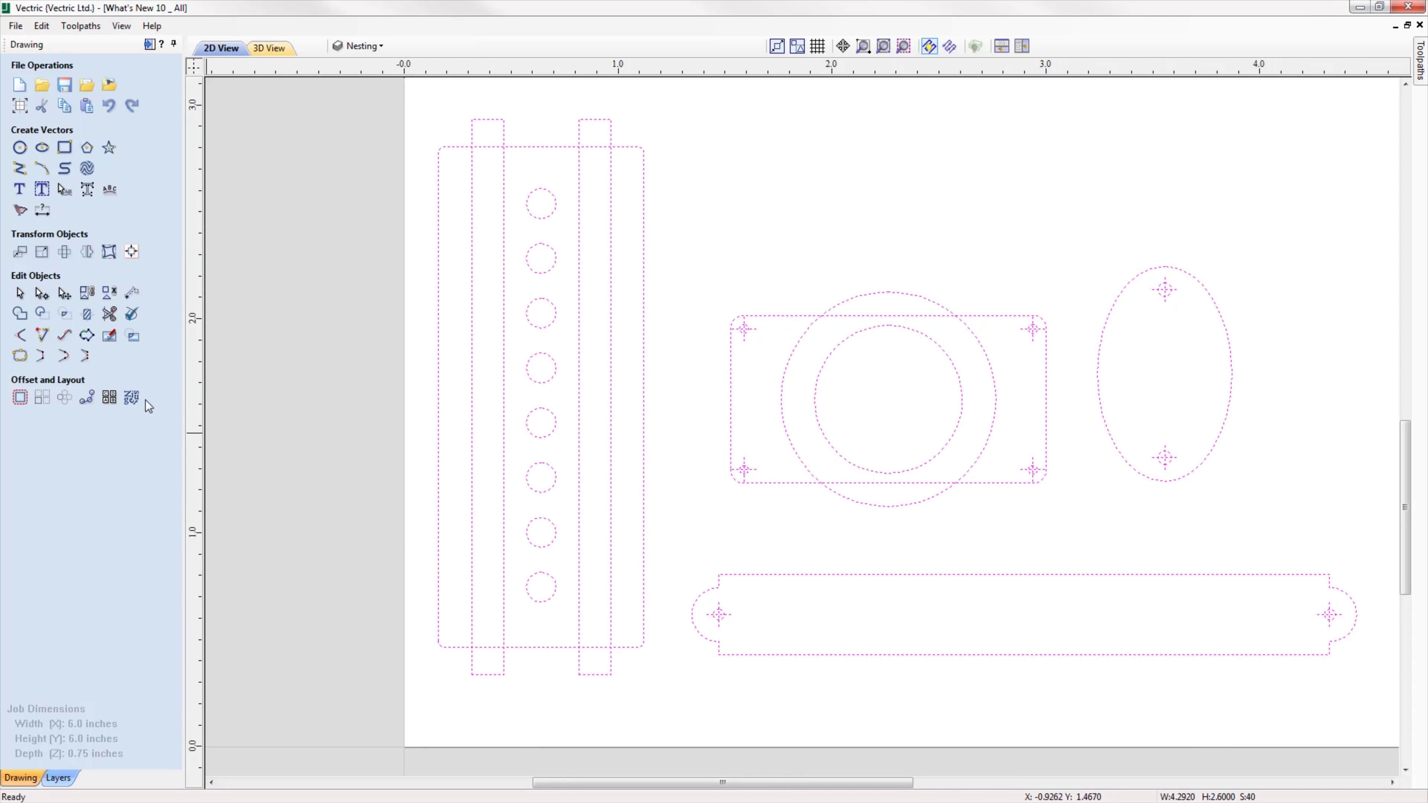
left_click(134, 401)
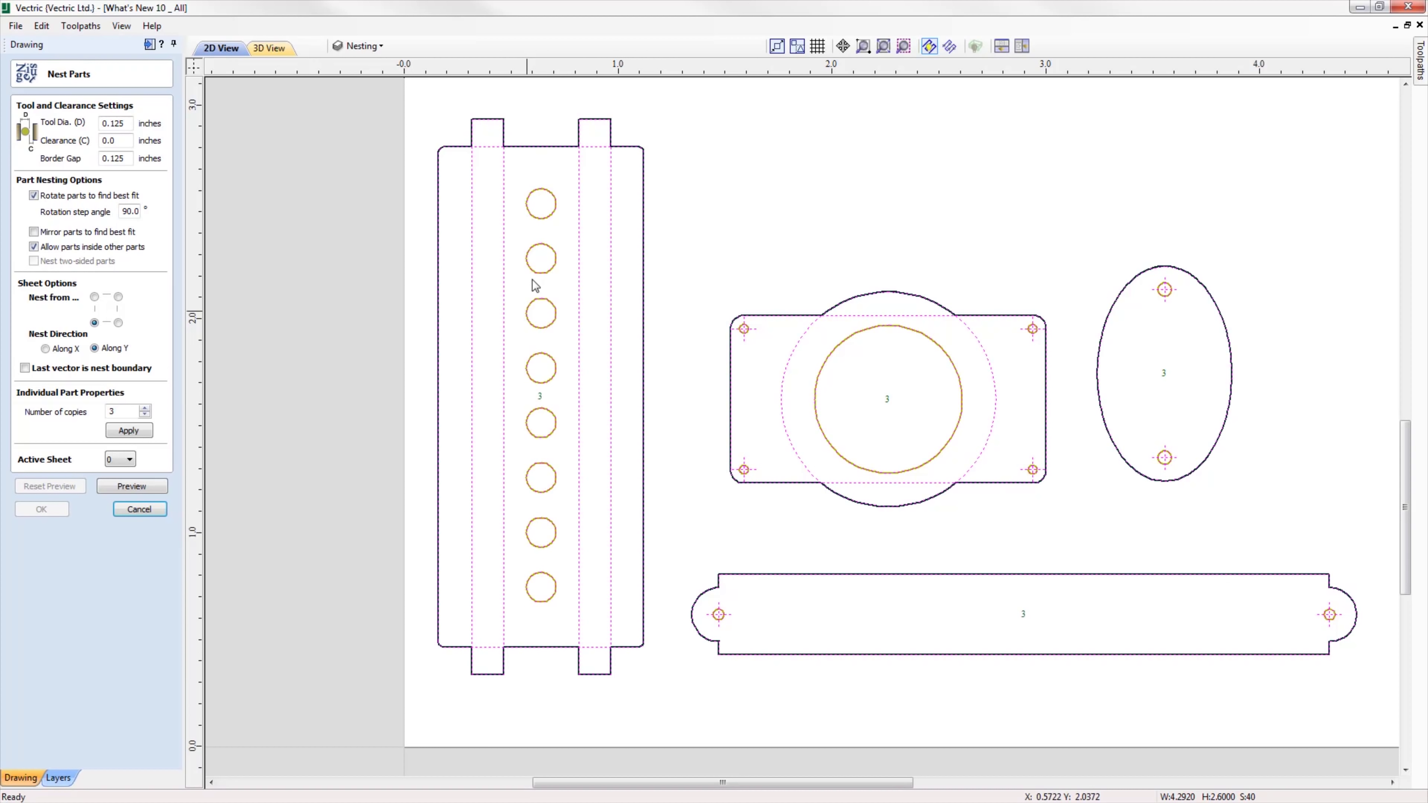
Check the detected part outlines up close and preview the nesting with three copies of each part.
scroll(909, 405, "up", 5)
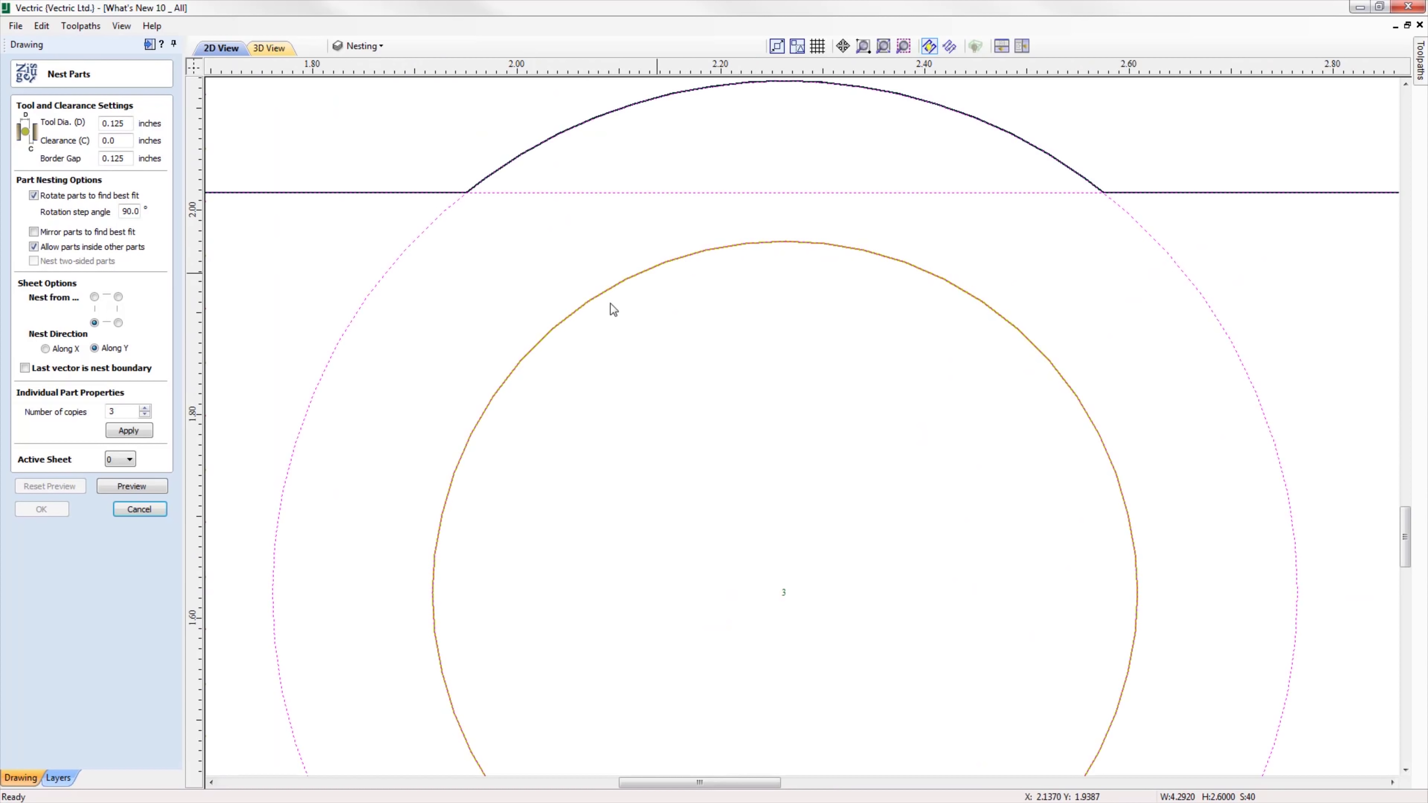
scroll(608, 588, "down", 5)
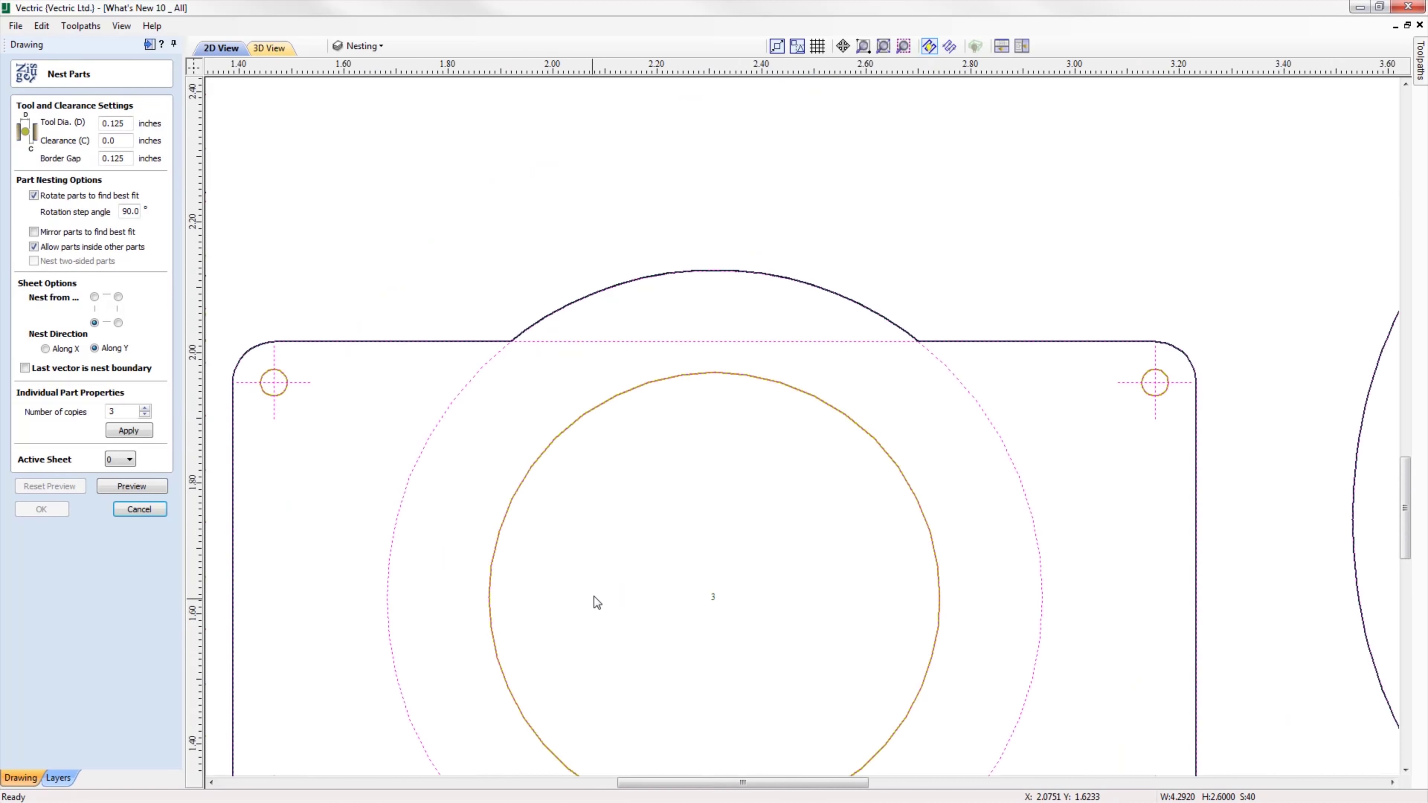
scroll(712, 634, "down", 2)
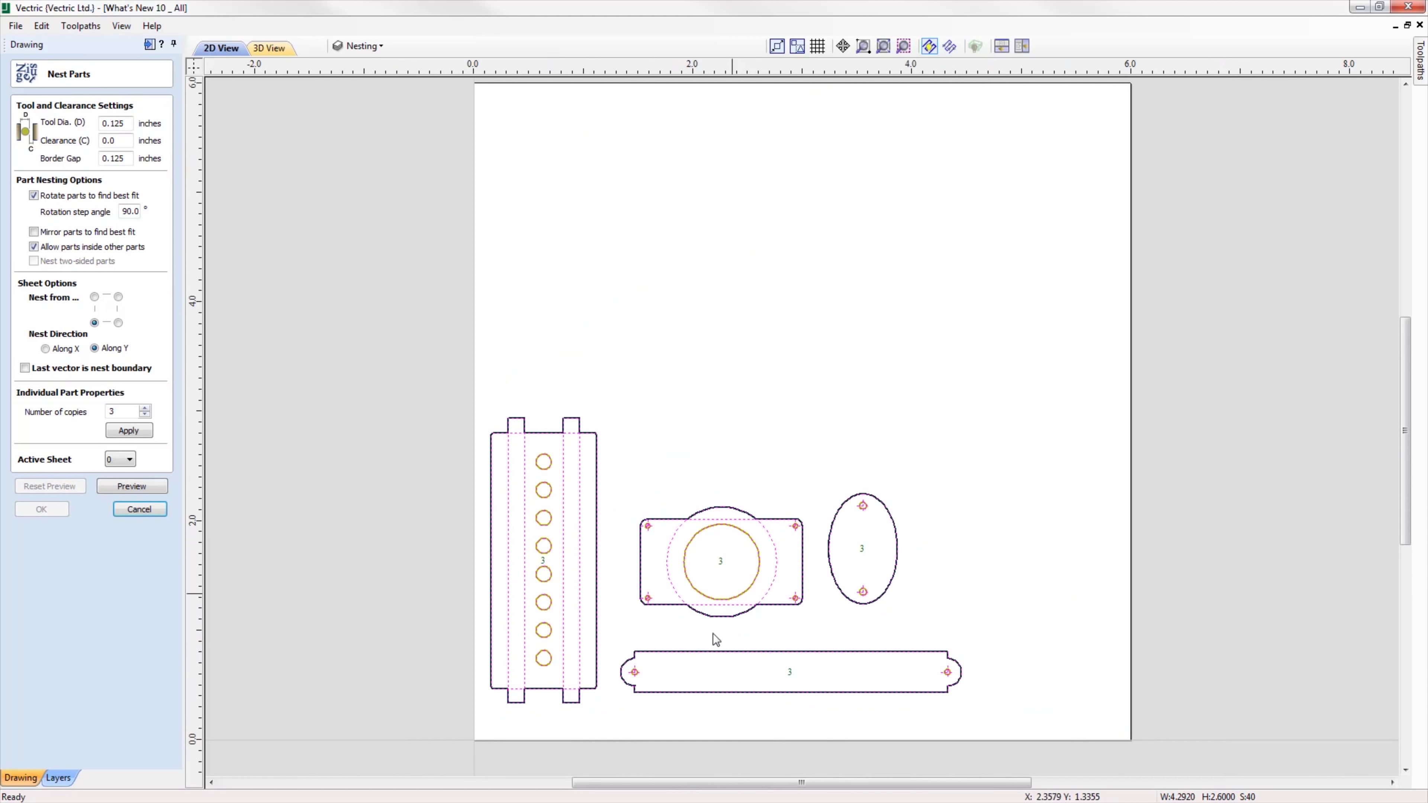
scroll(602, 733, "up", 1)
scroll(599, 729, "up", 1)
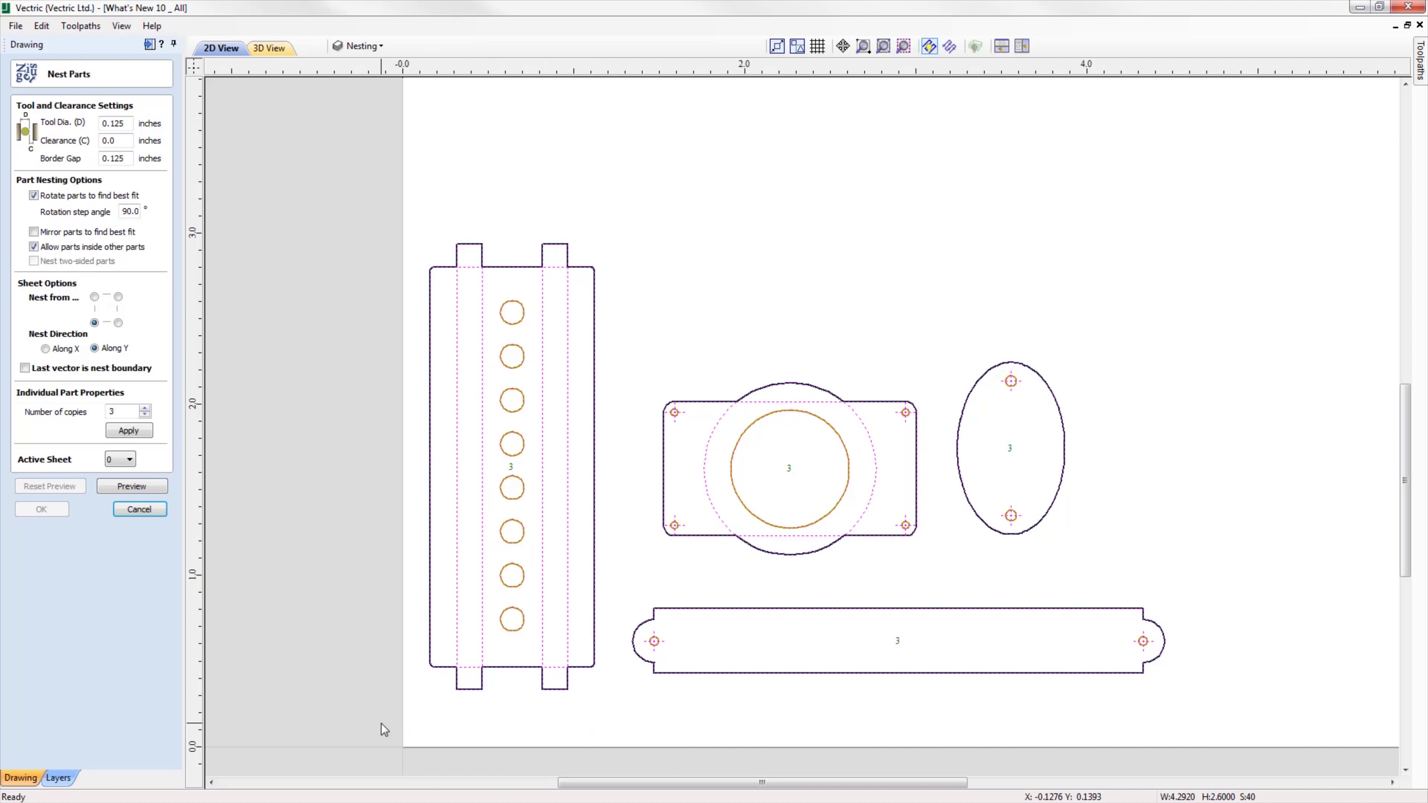
left_click(145, 492)
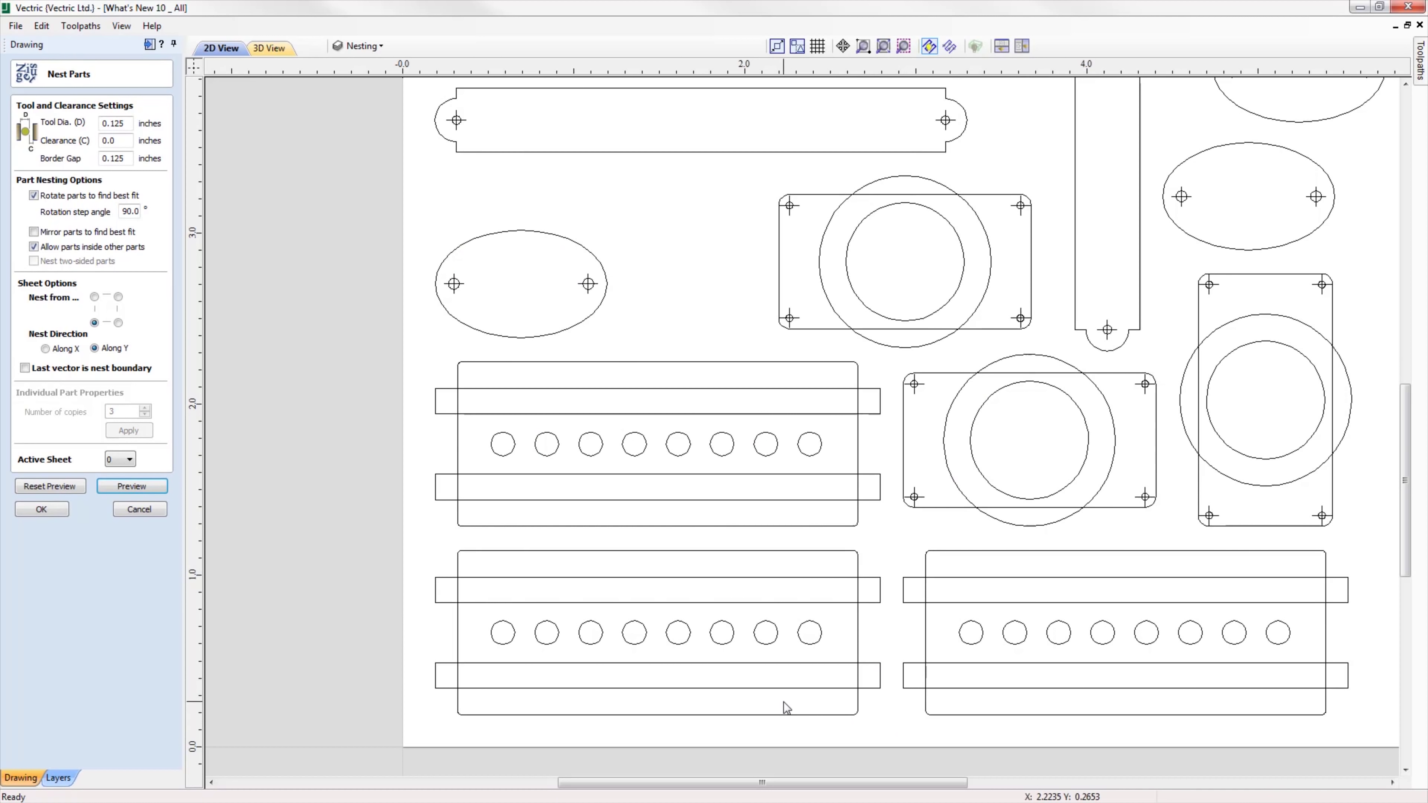
scroll(786, 707, "down", 2)
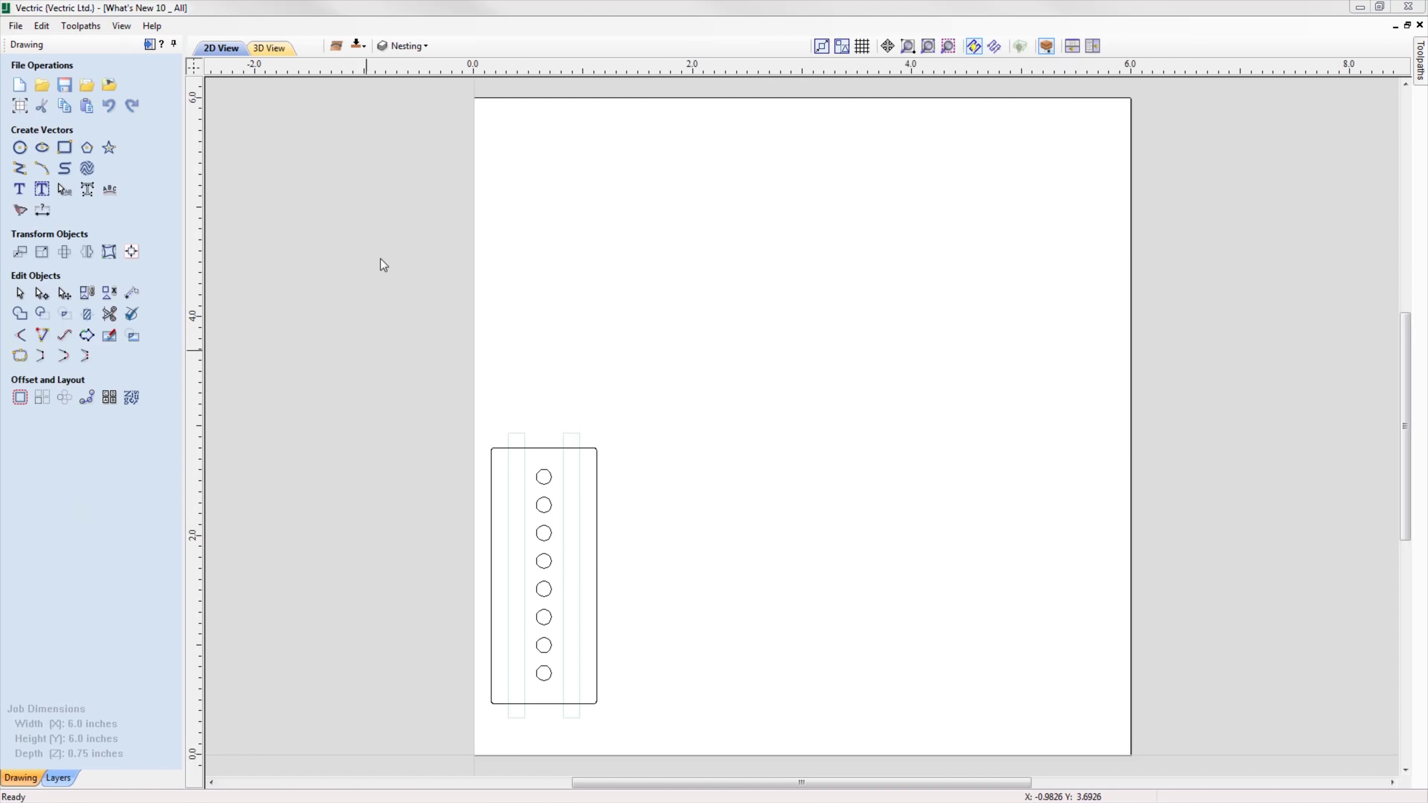
Start nesting the two-sided part and select its vectors on both the top and the bottom side.
left_click(358, 47)
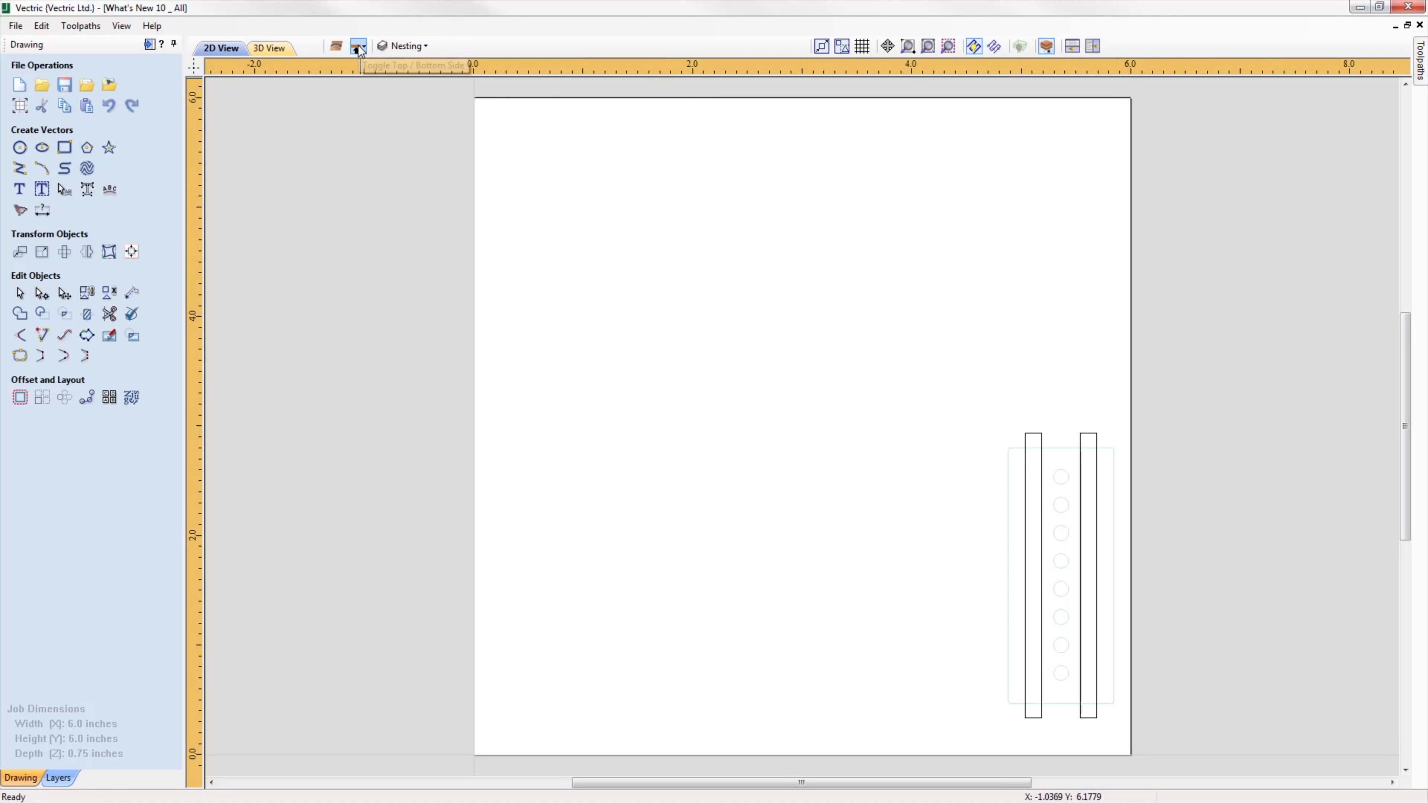
left_click(359, 46)
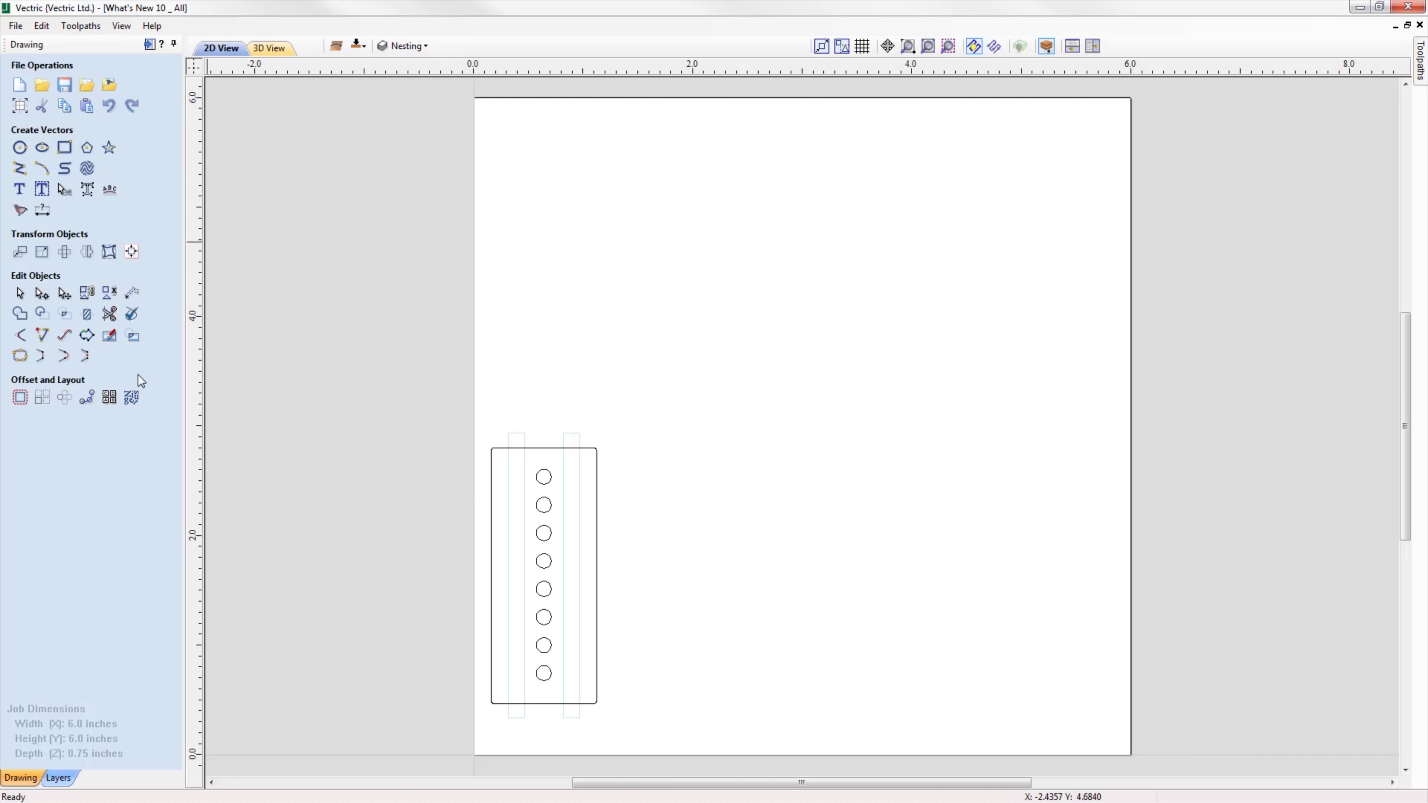
left_click(131, 397)
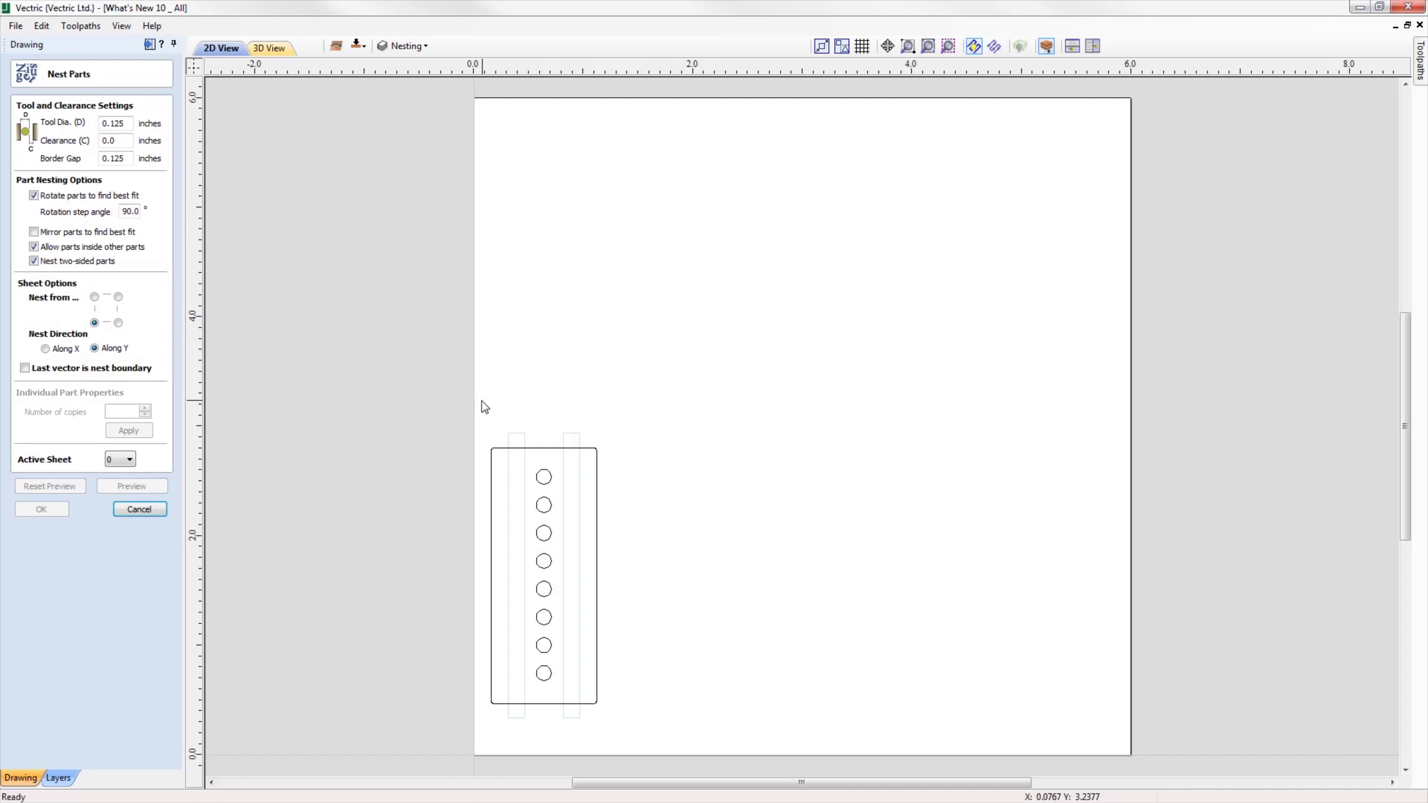
left_click_drag(482, 400, 627, 739)
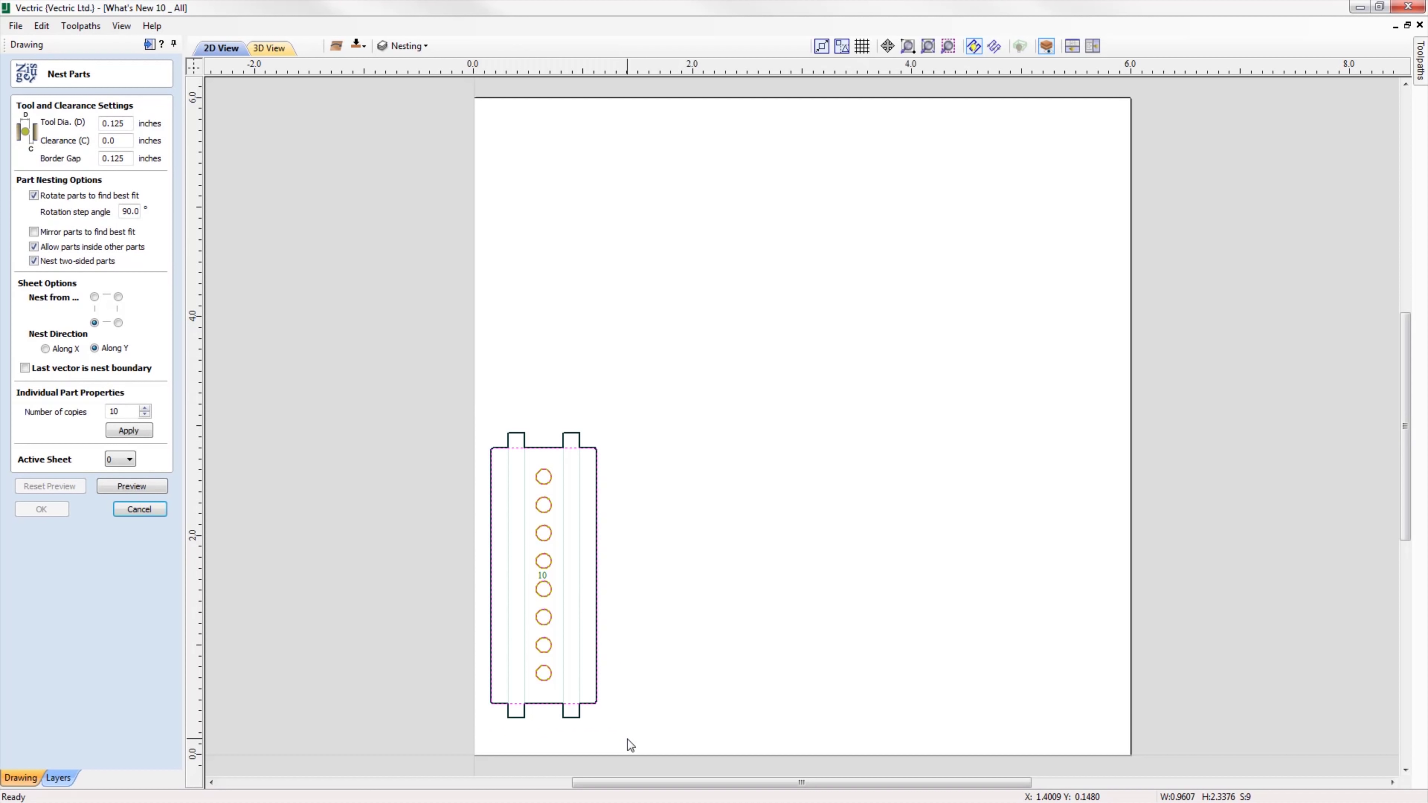
left_click(358, 46)
left_click_drag(1162, 715, 1161, 770)
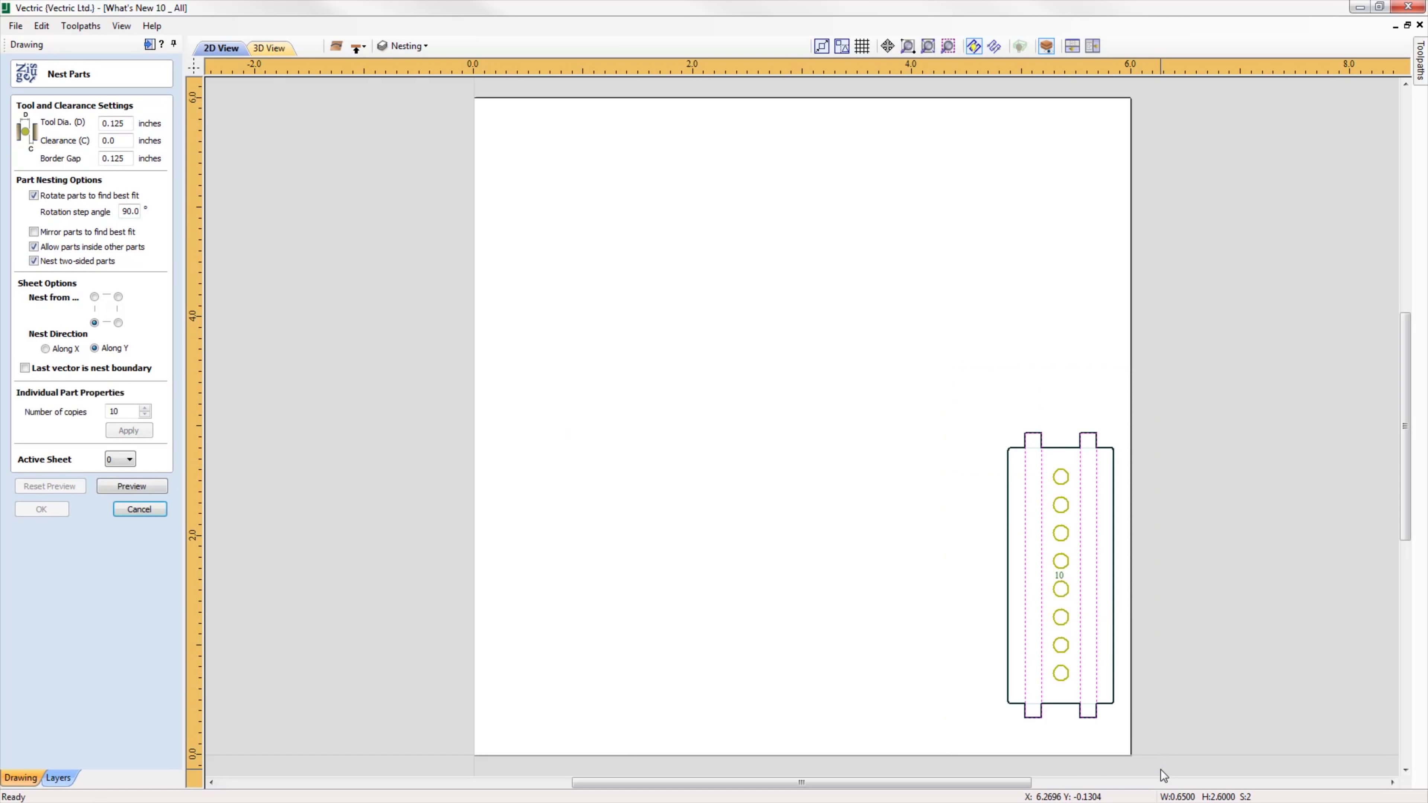
Return to the top side, reselect the part there, and preview and accept the two-sided nest of ten copies.
left_click(358, 46)
left_click_drag(447, 422, 636, 725)
left_click(144, 486)
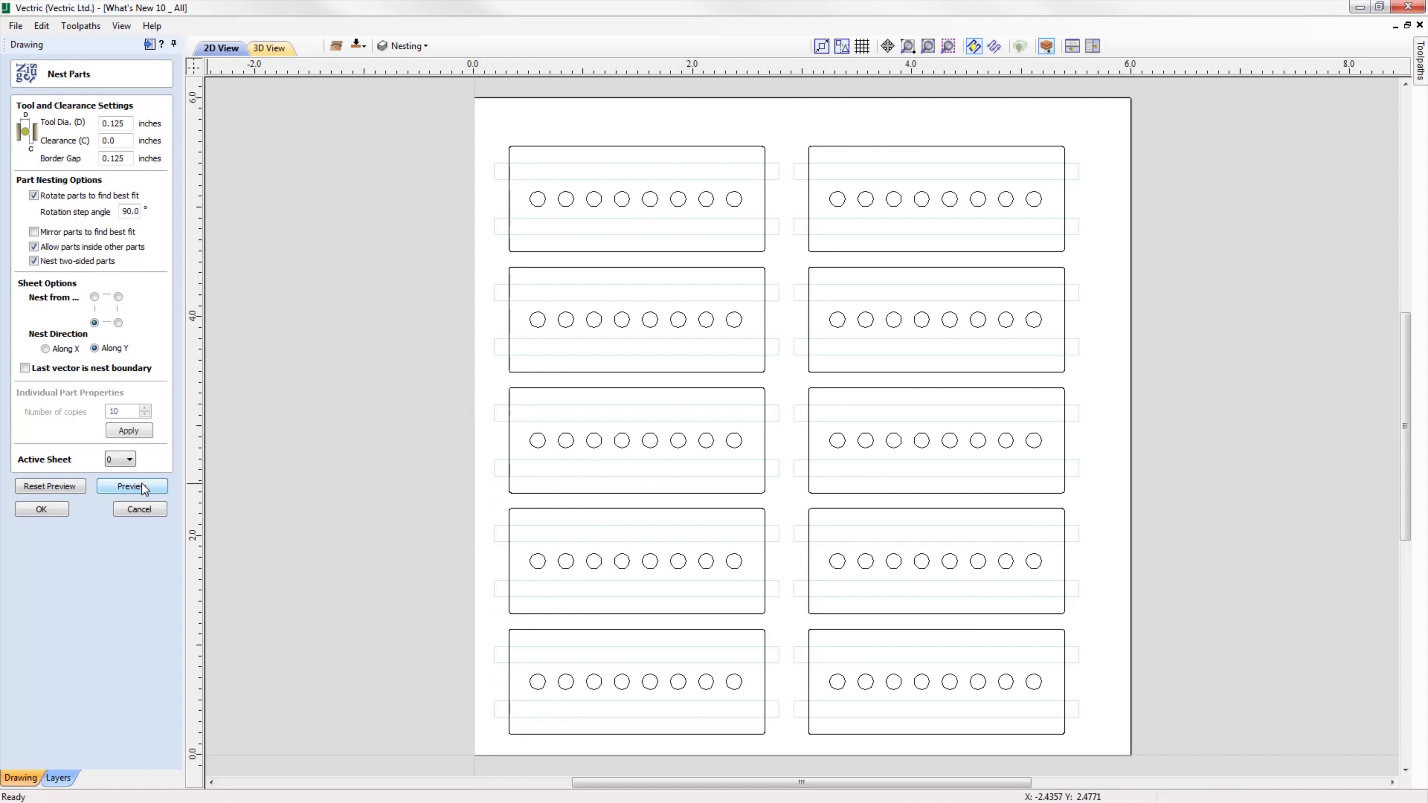
left_click(64, 508)
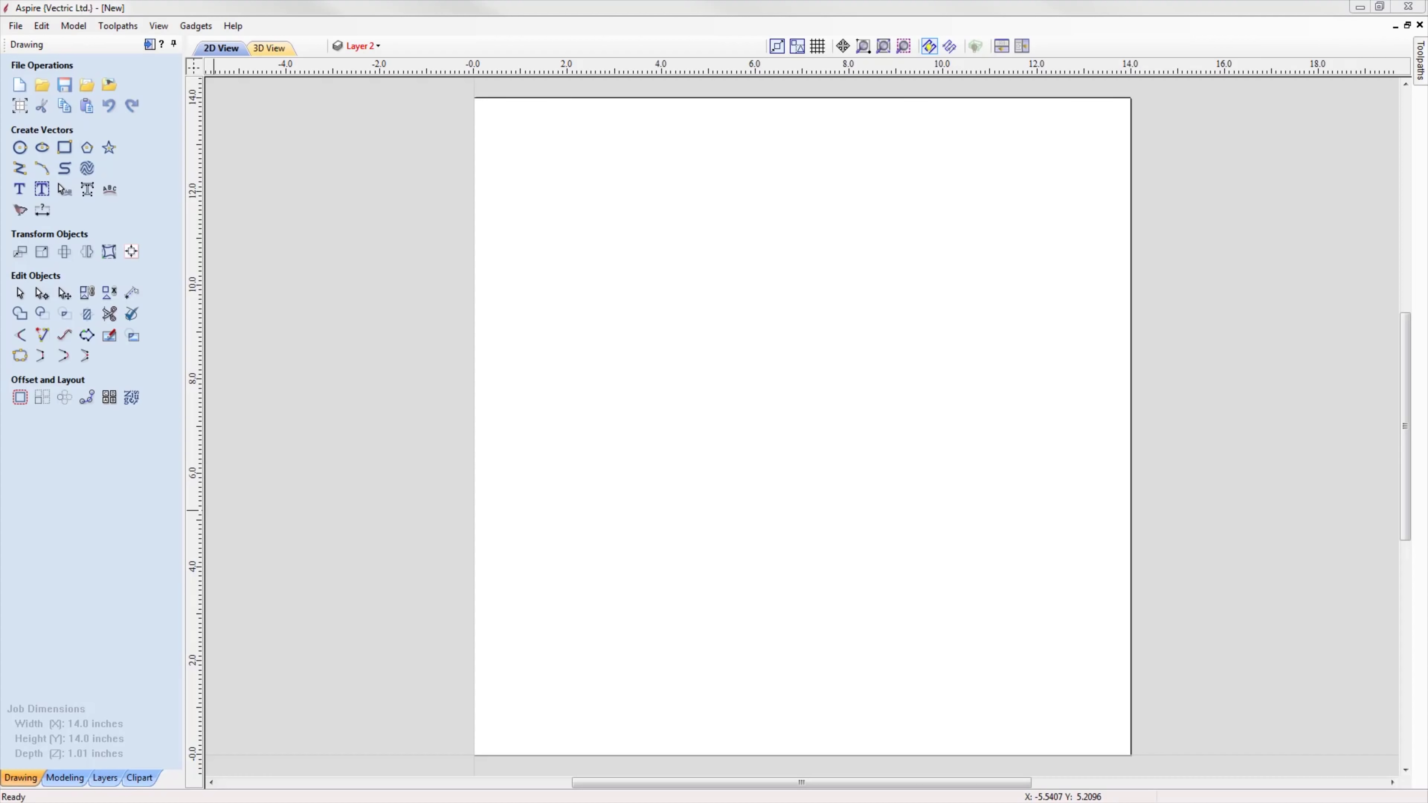
Look through the clipart library in Aspire and insert "Cribbage Board - Oval - 12x12" from the 2D Game Layouts folder.
left_click(141, 772)
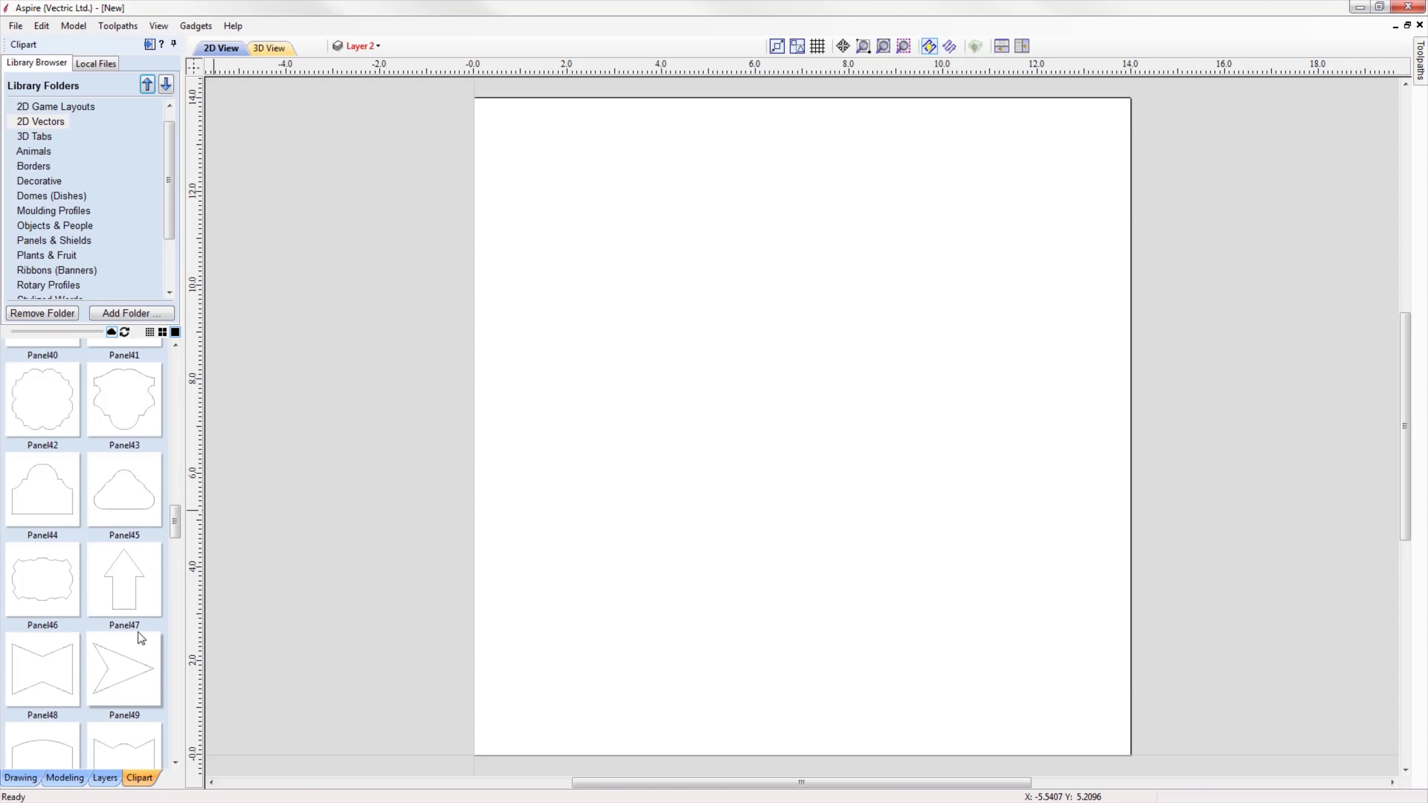
left_click(88, 108)
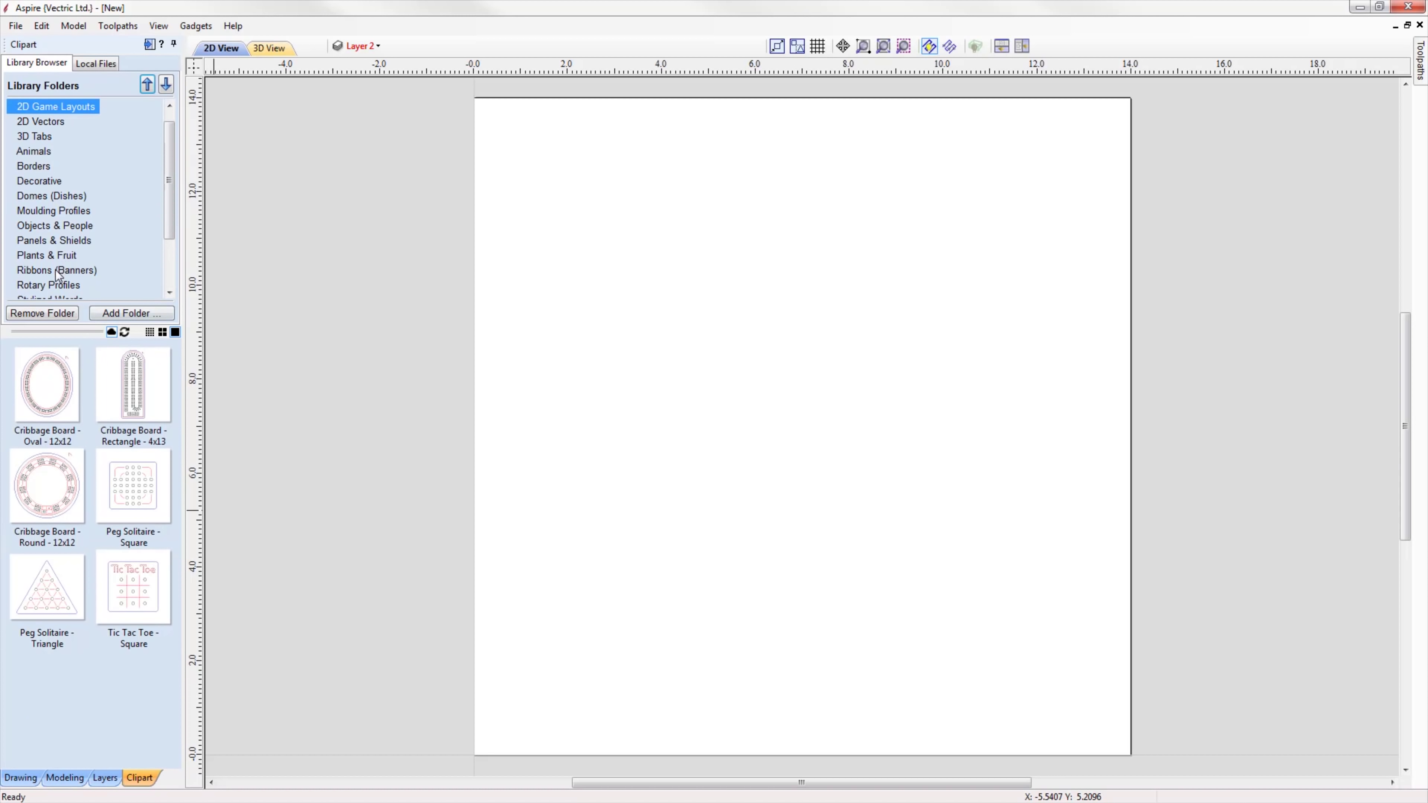
left_click(53, 287)
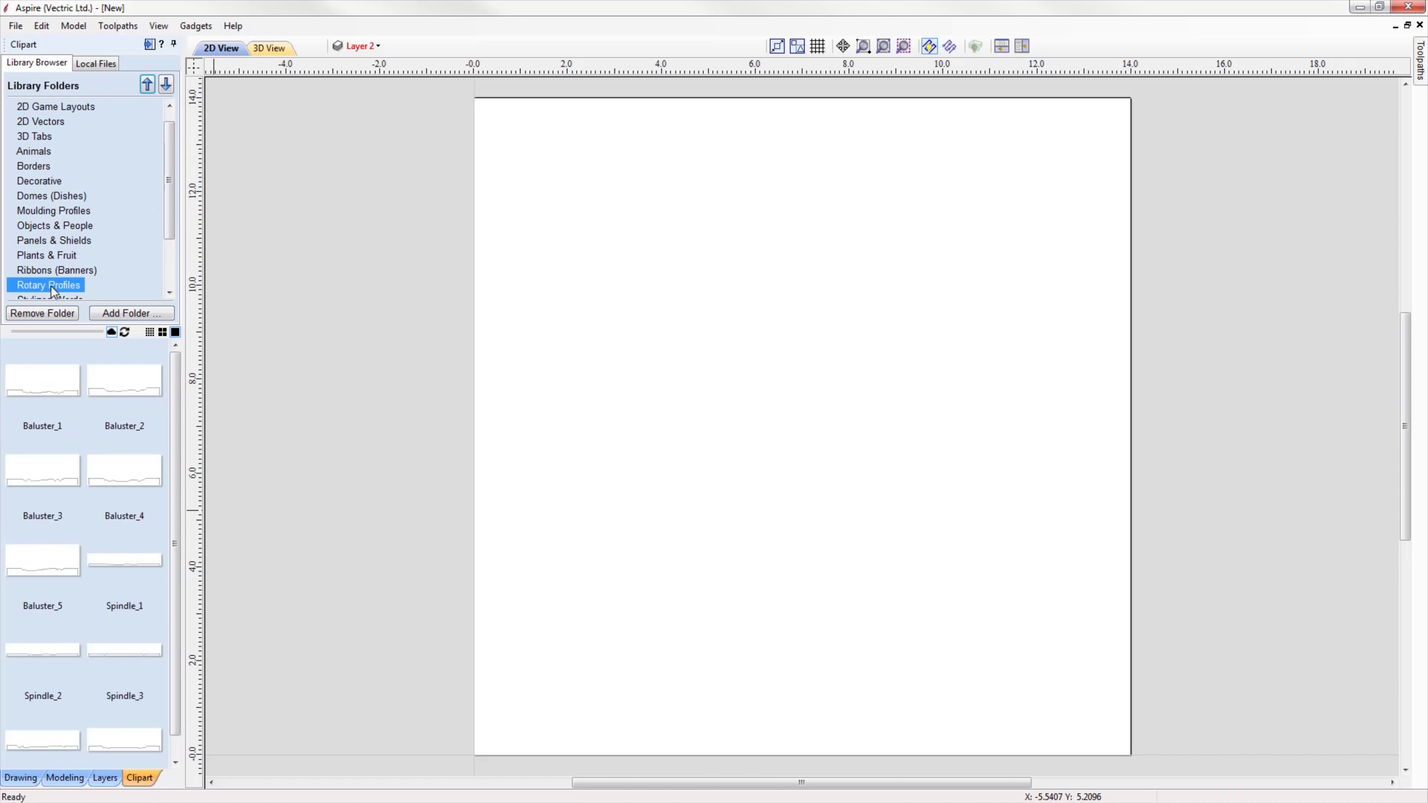
left_click(73, 104)
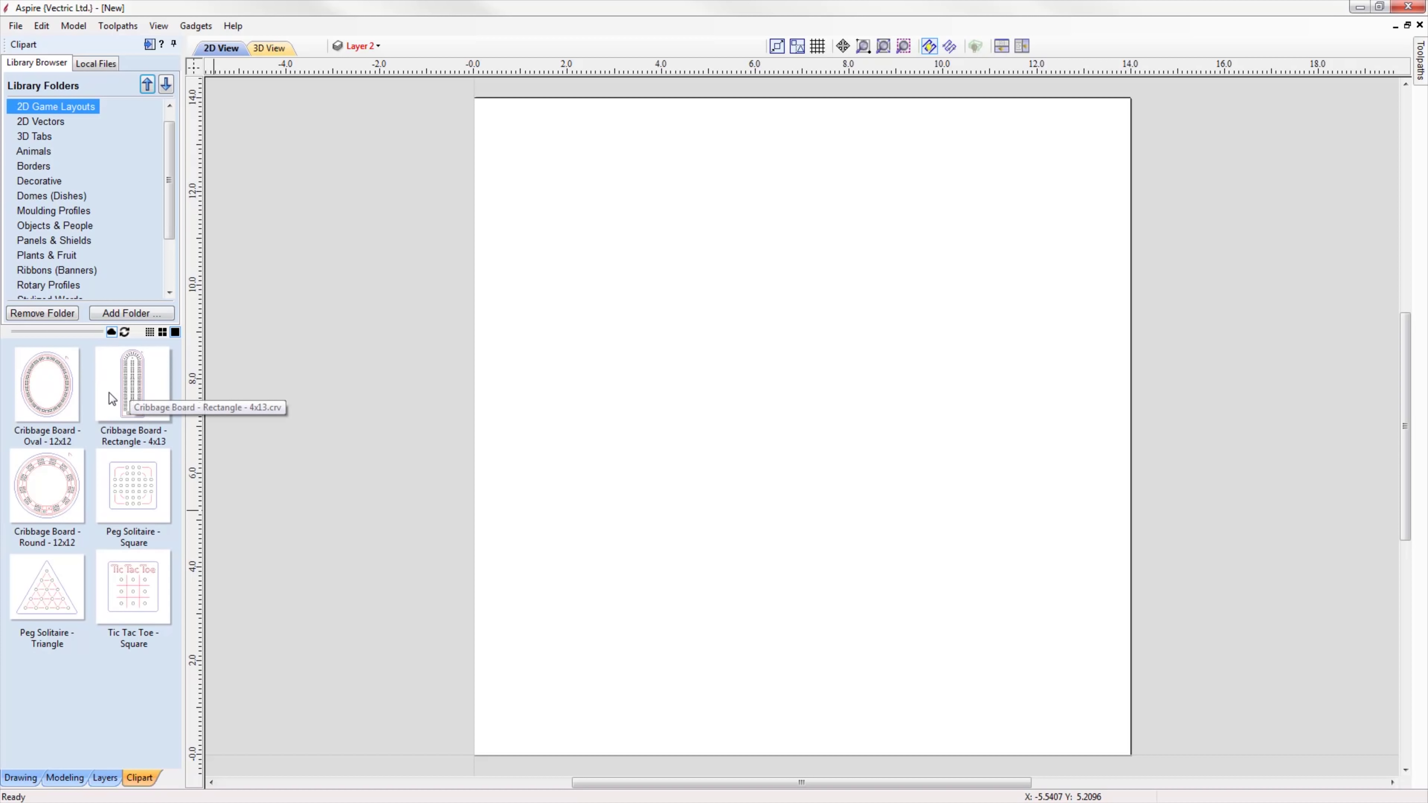
double_click(58, 394)
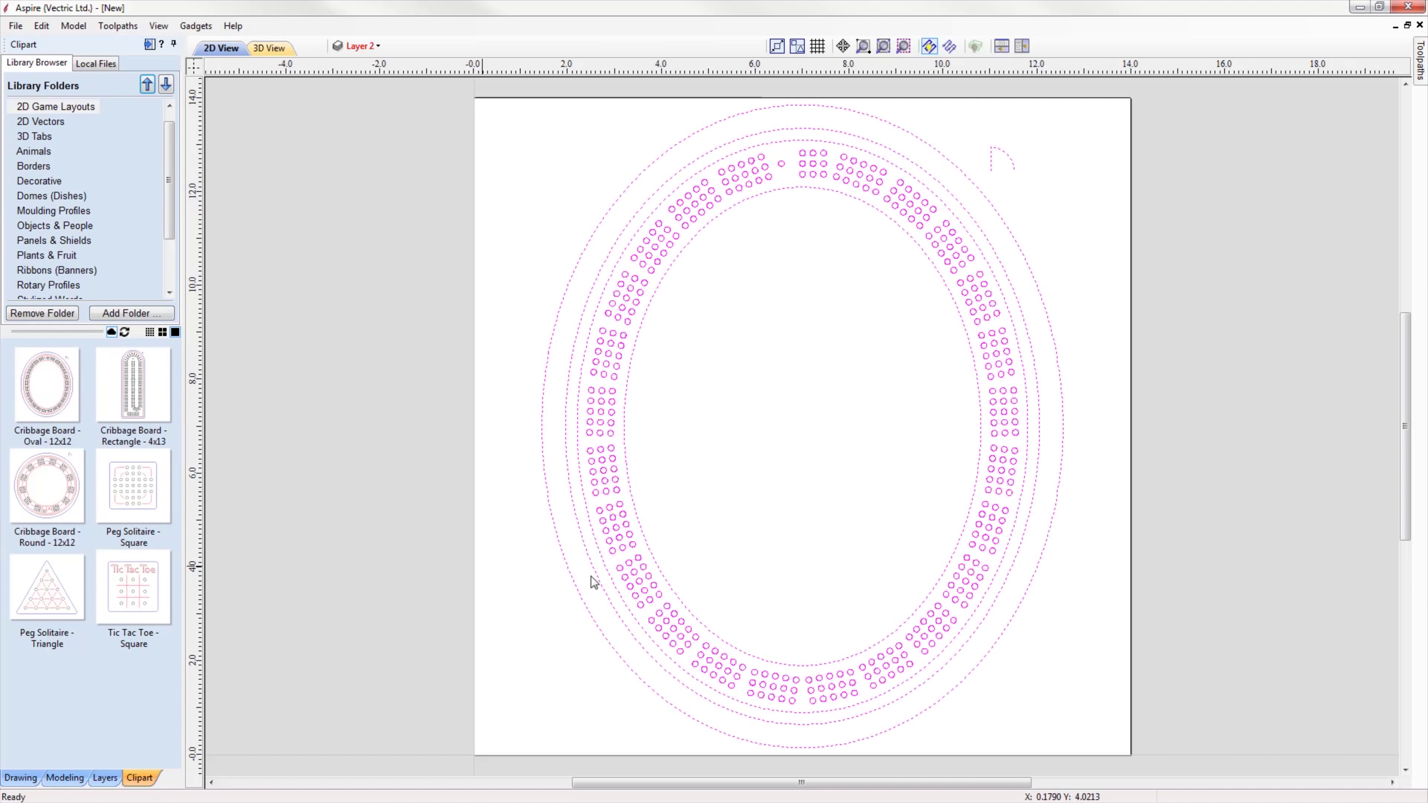
left_click(774, 583)
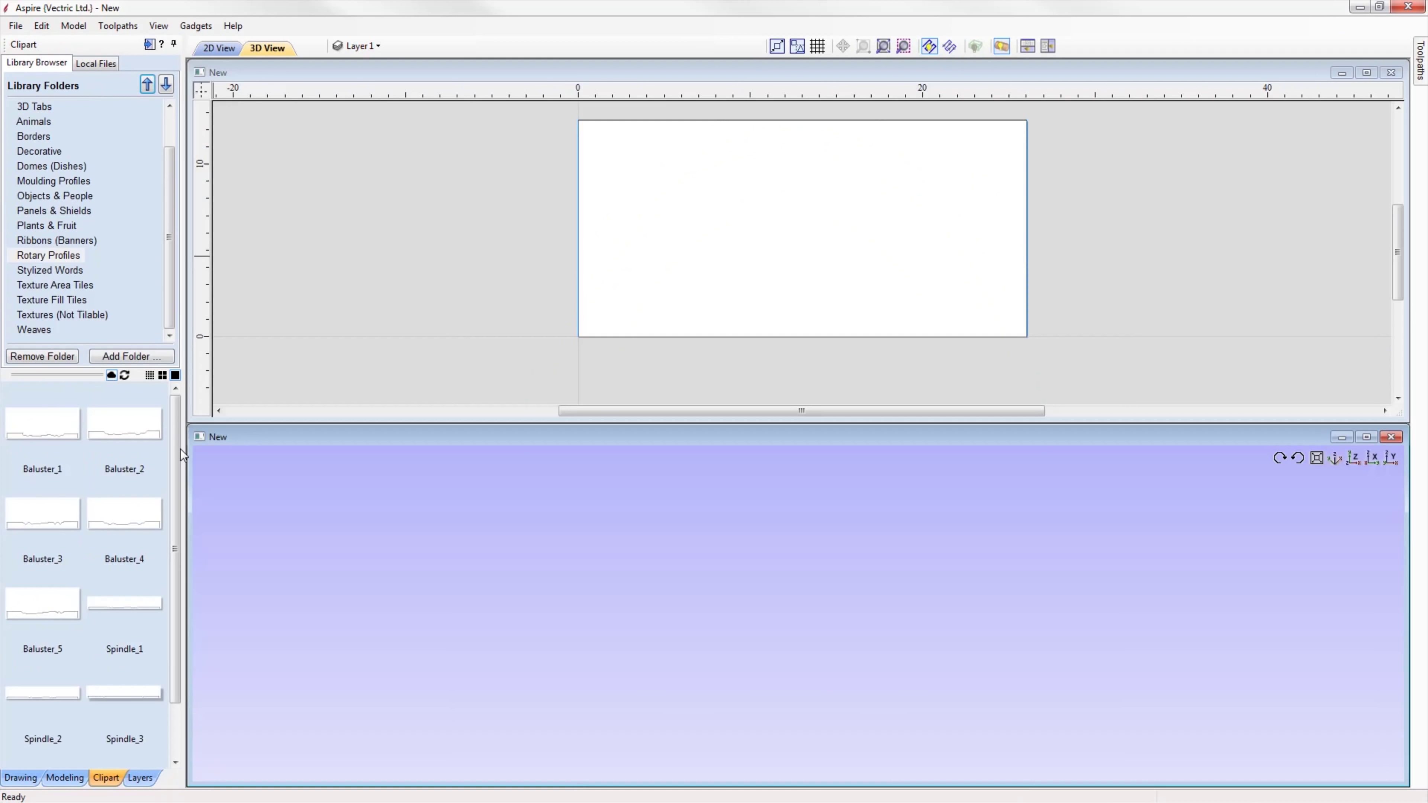
Add the Baluster_2 rotary profile to the drawing and finish the two rail sweep made with it.
scroll(179, 492, "up", 3)
left_click_drag(141, 428, 736, 388)
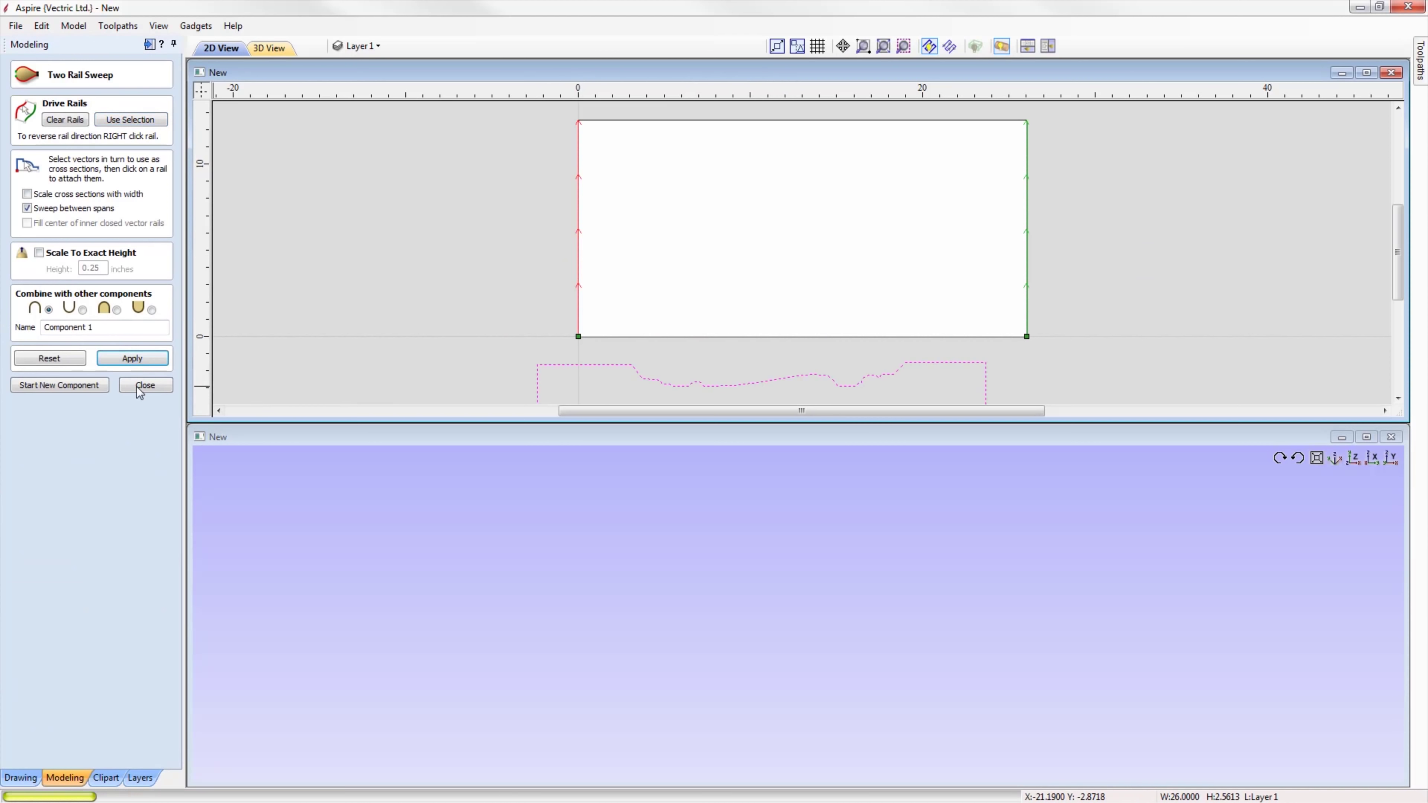
left_click(139, 387)
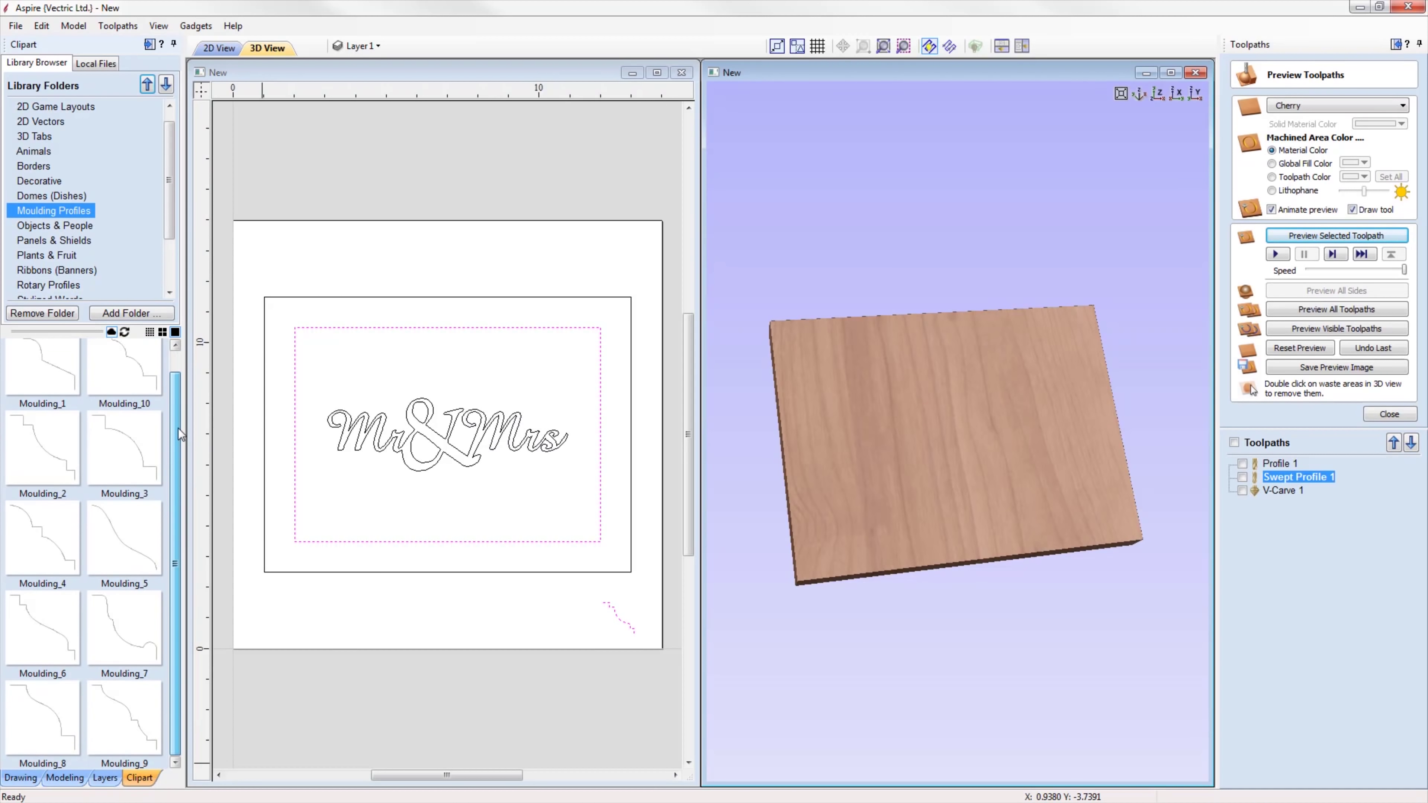
Preview the Swept Profile 1 and V-Carve 1 toolpaths, looking through the Stylized Words clipart between the two previews.
left_click(1389, 237)
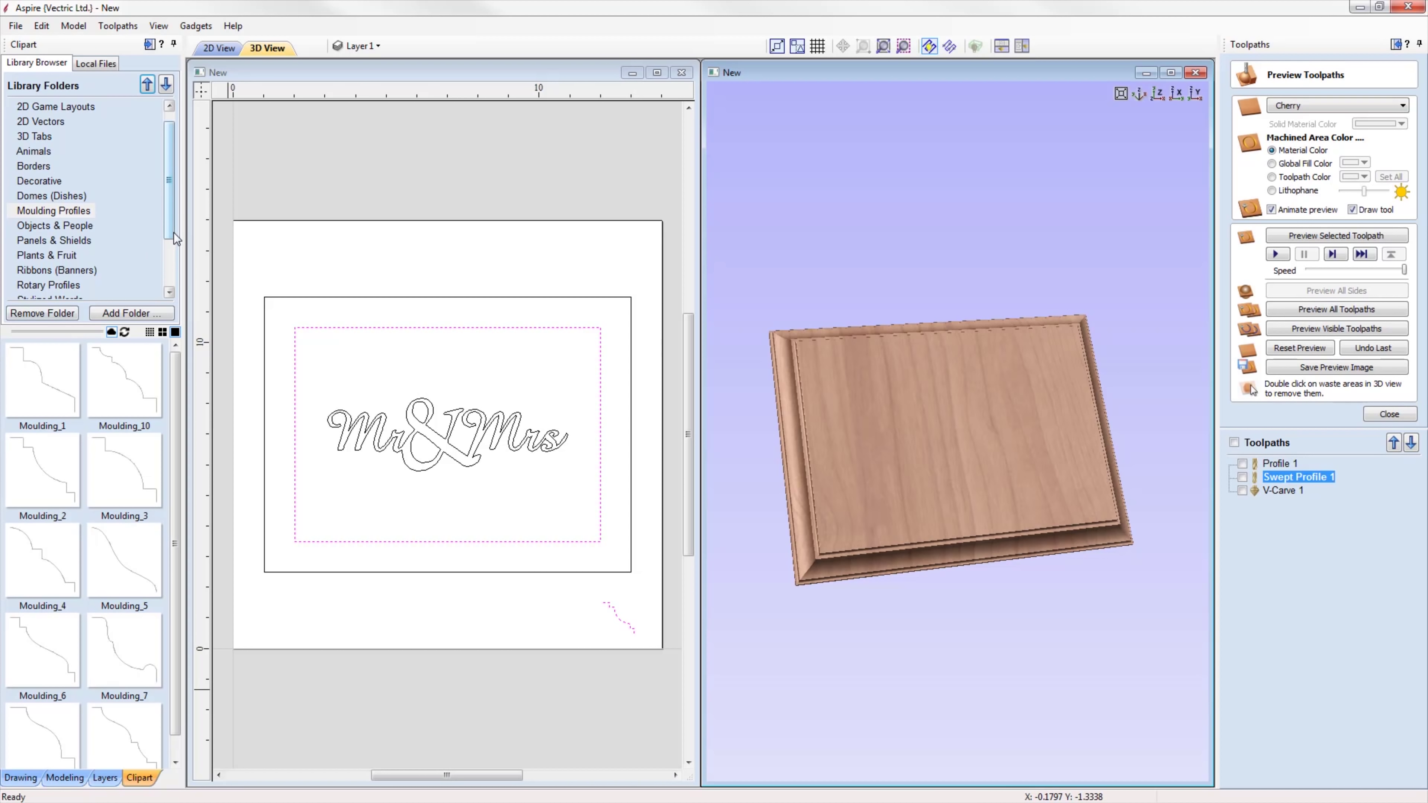
scroll(127, 271, "down", 2)
left_click(67, 241)
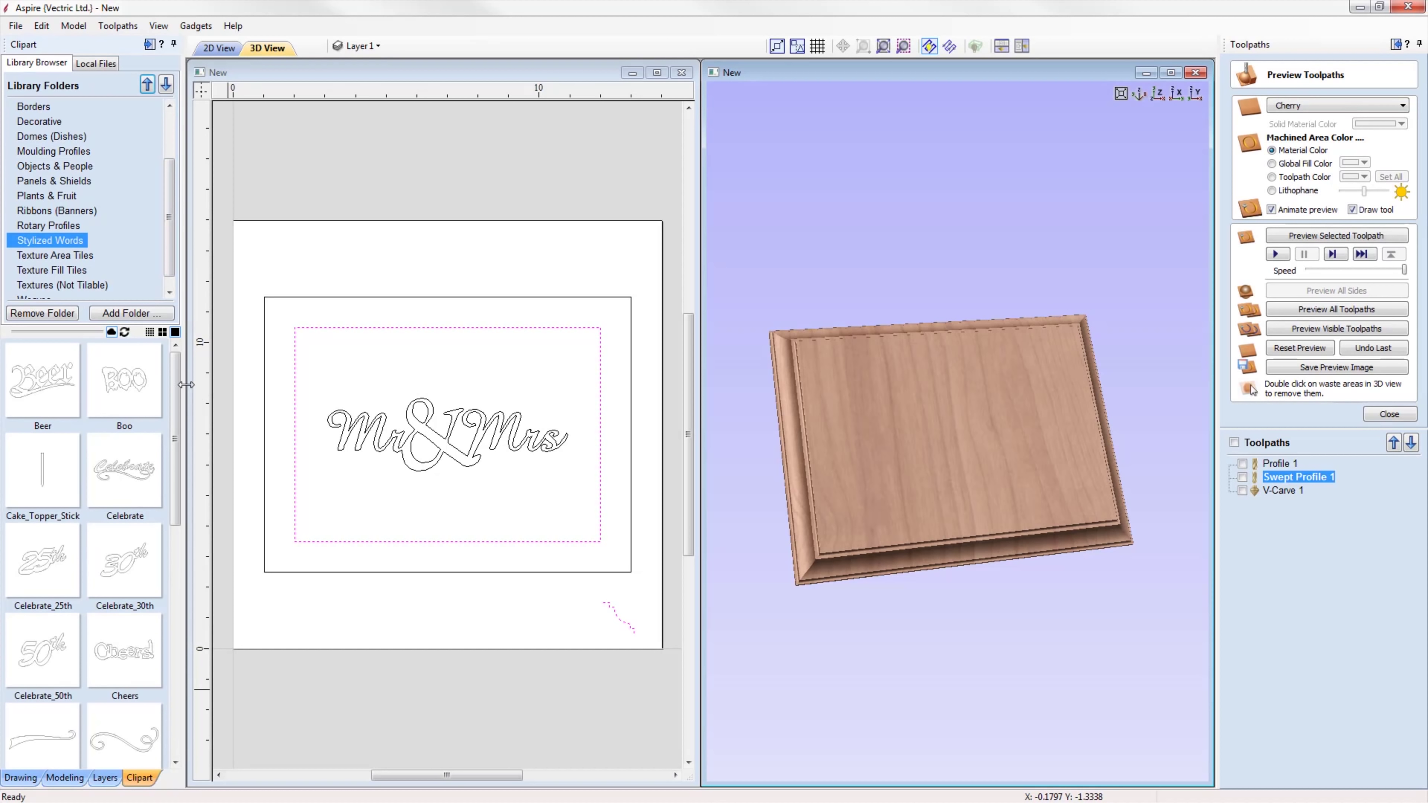
left_click_drag(176, 383, 177, 556)
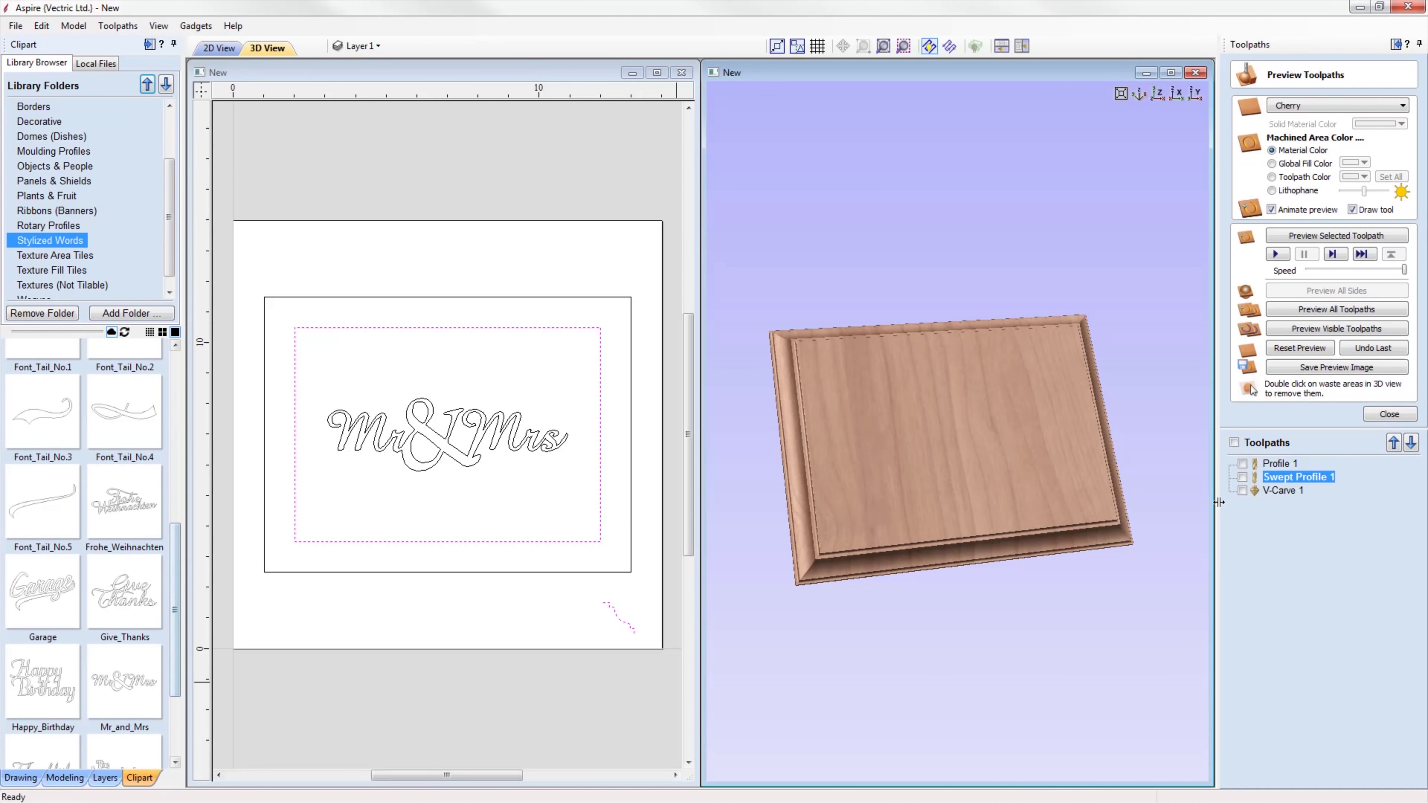
left_click(1282, 490)
left_click(1337, 235)
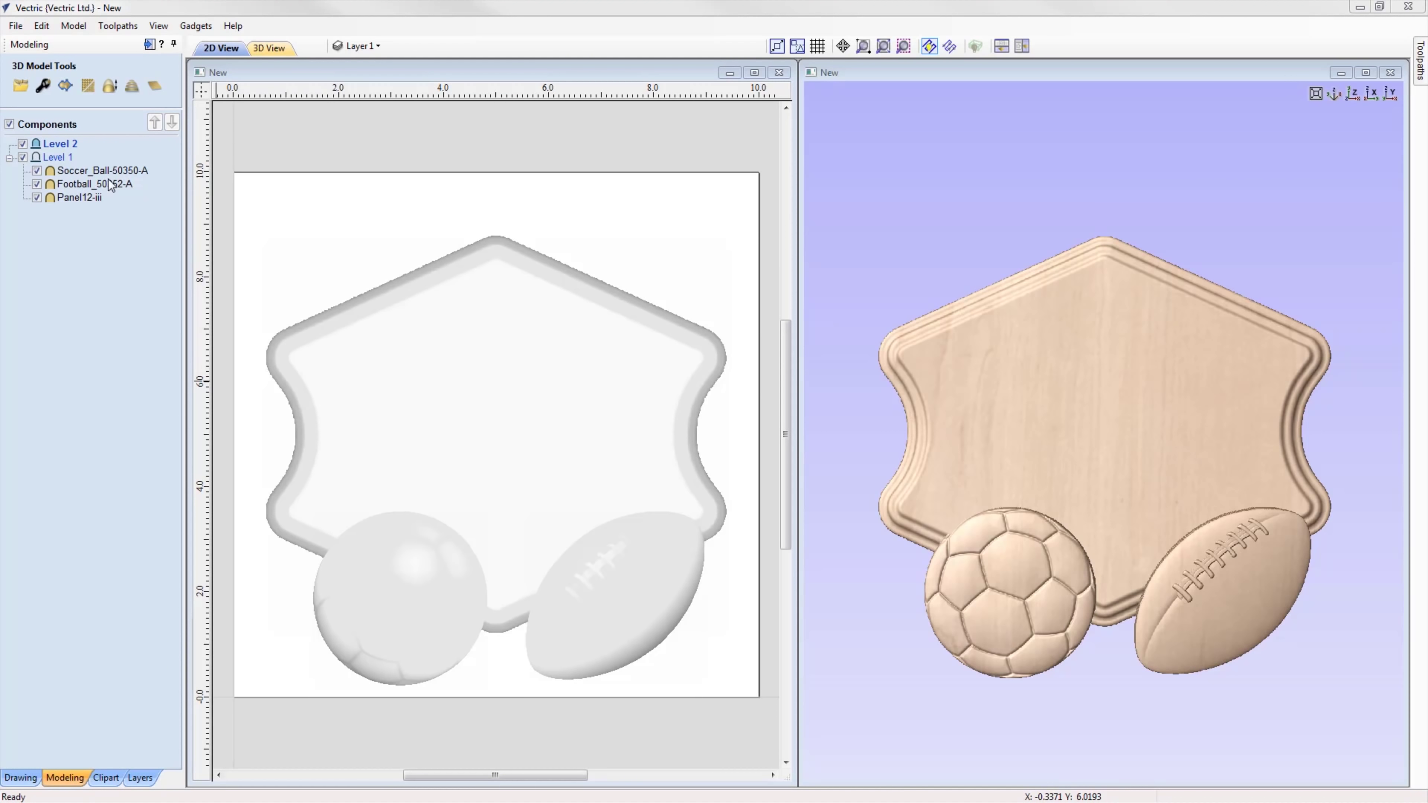
Copy the soccer ball and football components to Level 2 and move the copies up onto the panel.
left_click(110, 171)
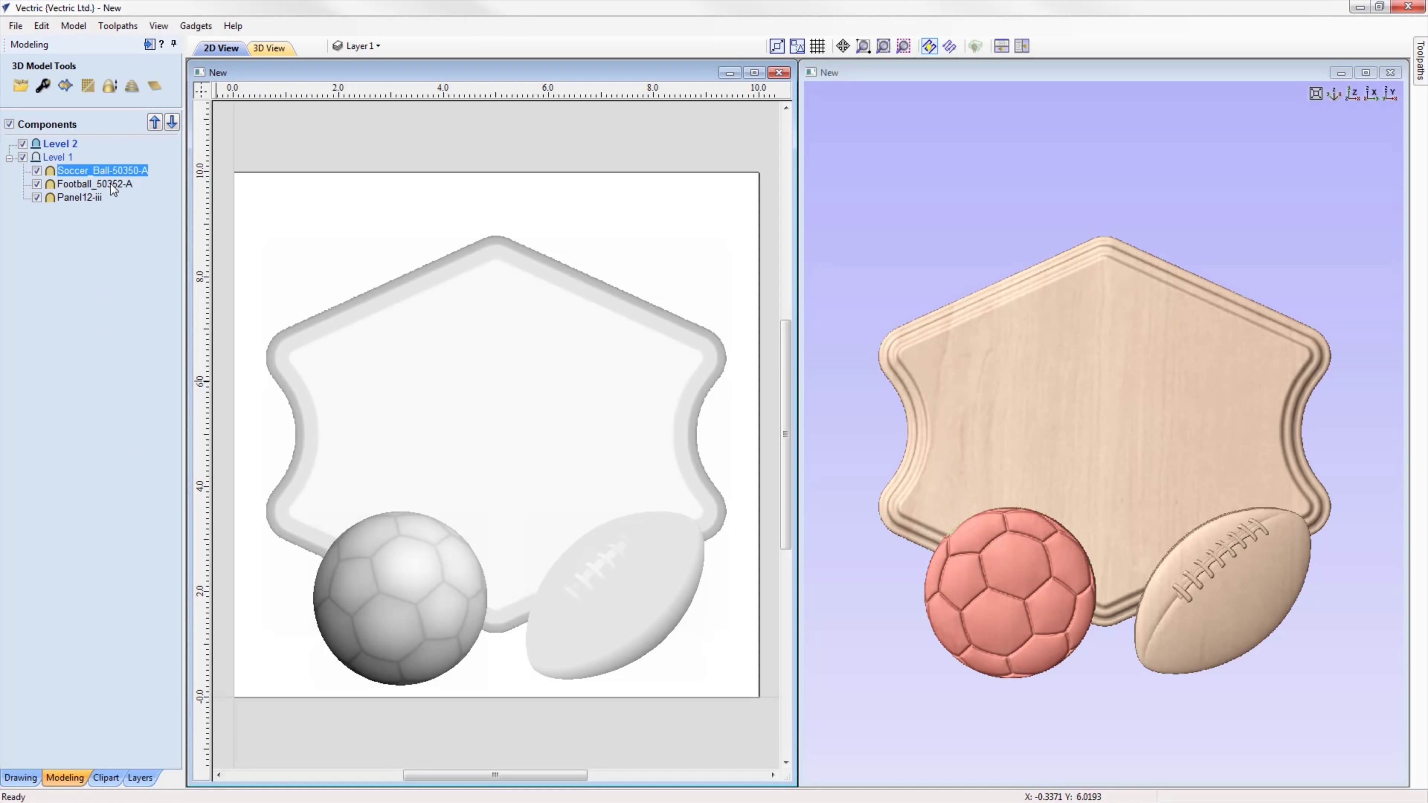
left_click(121, 188, "shift")
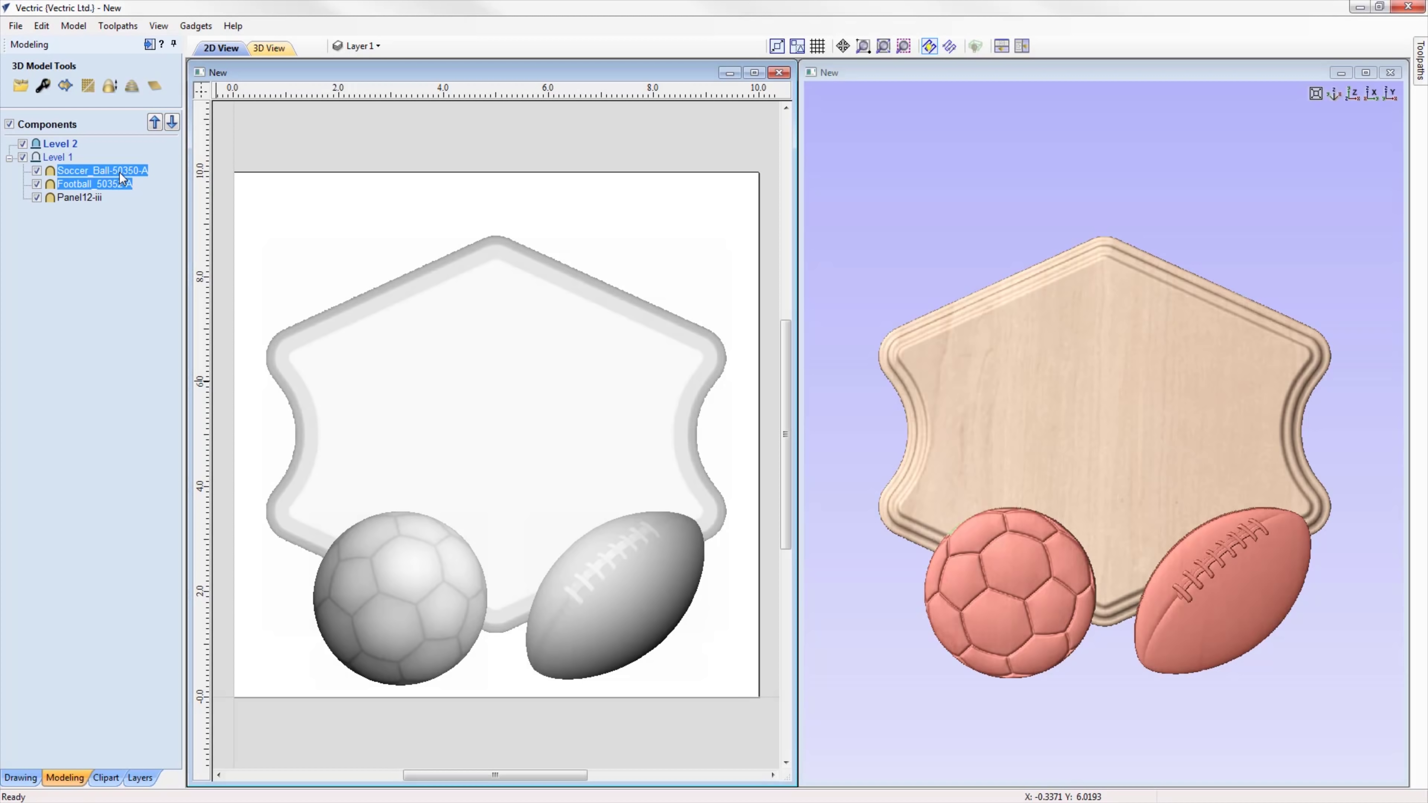
left_click_drag(124, 178, 137, 155)
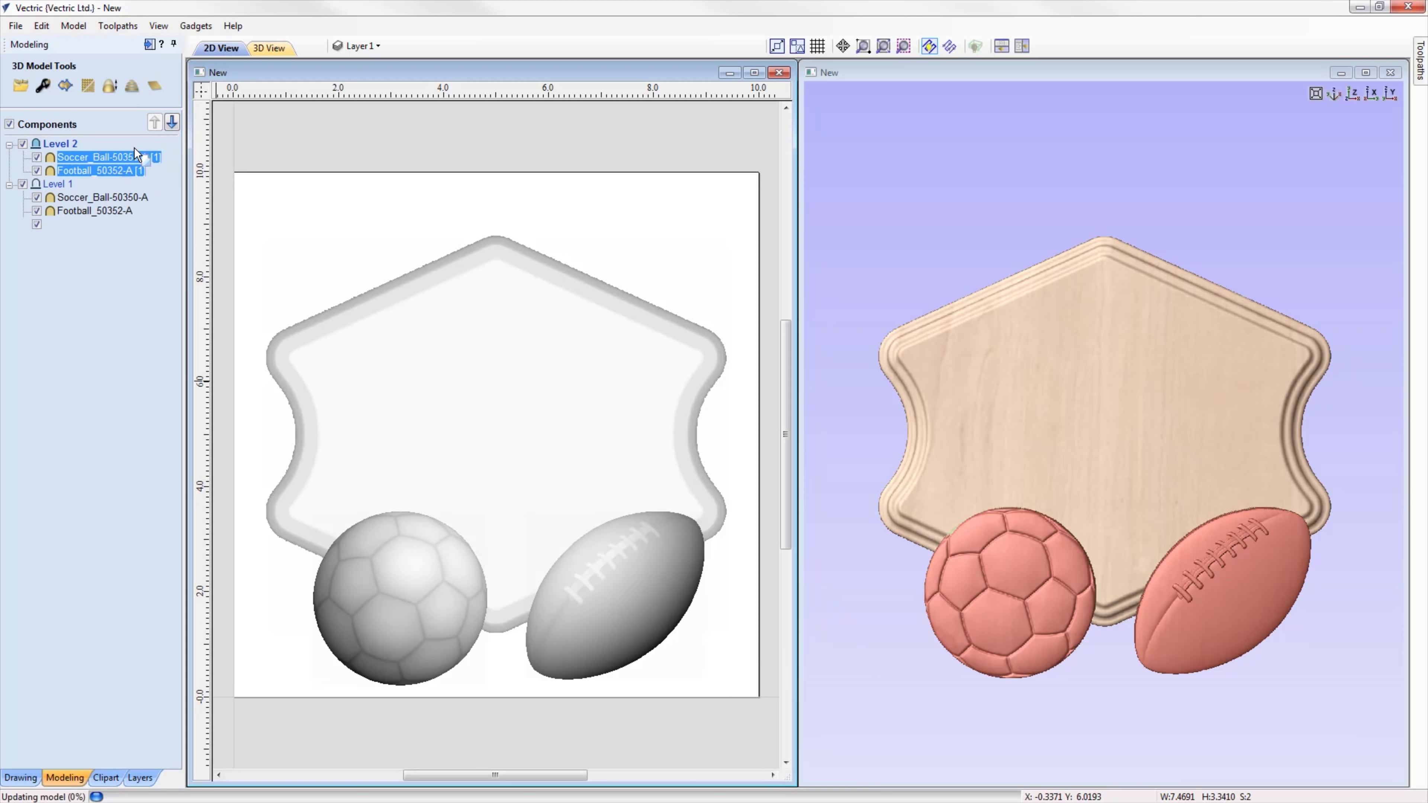
left_click_drag(416, 571, 408, 377)
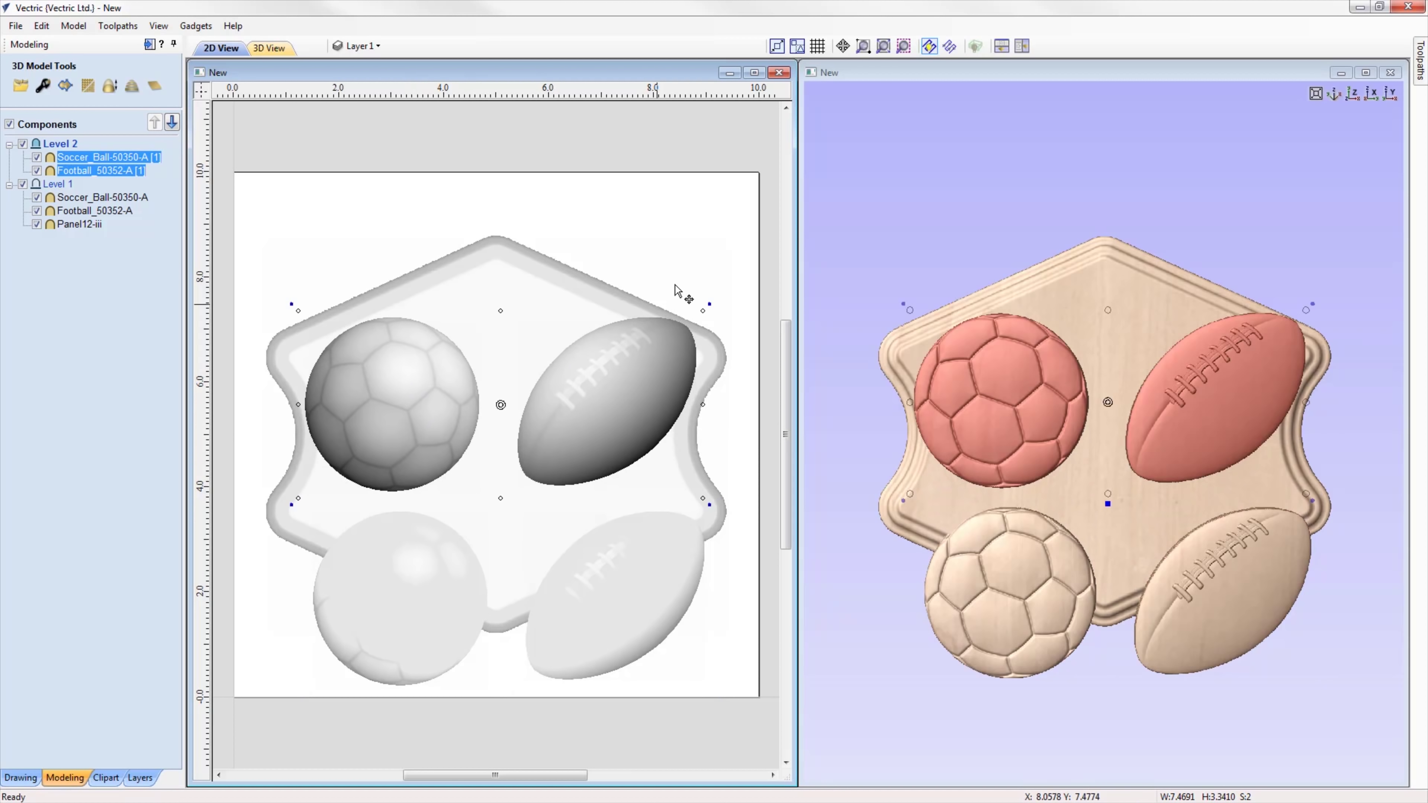
left_click(684, 292)
left_click(624, 377)
left_click_drag(645, 346, 628, 265)
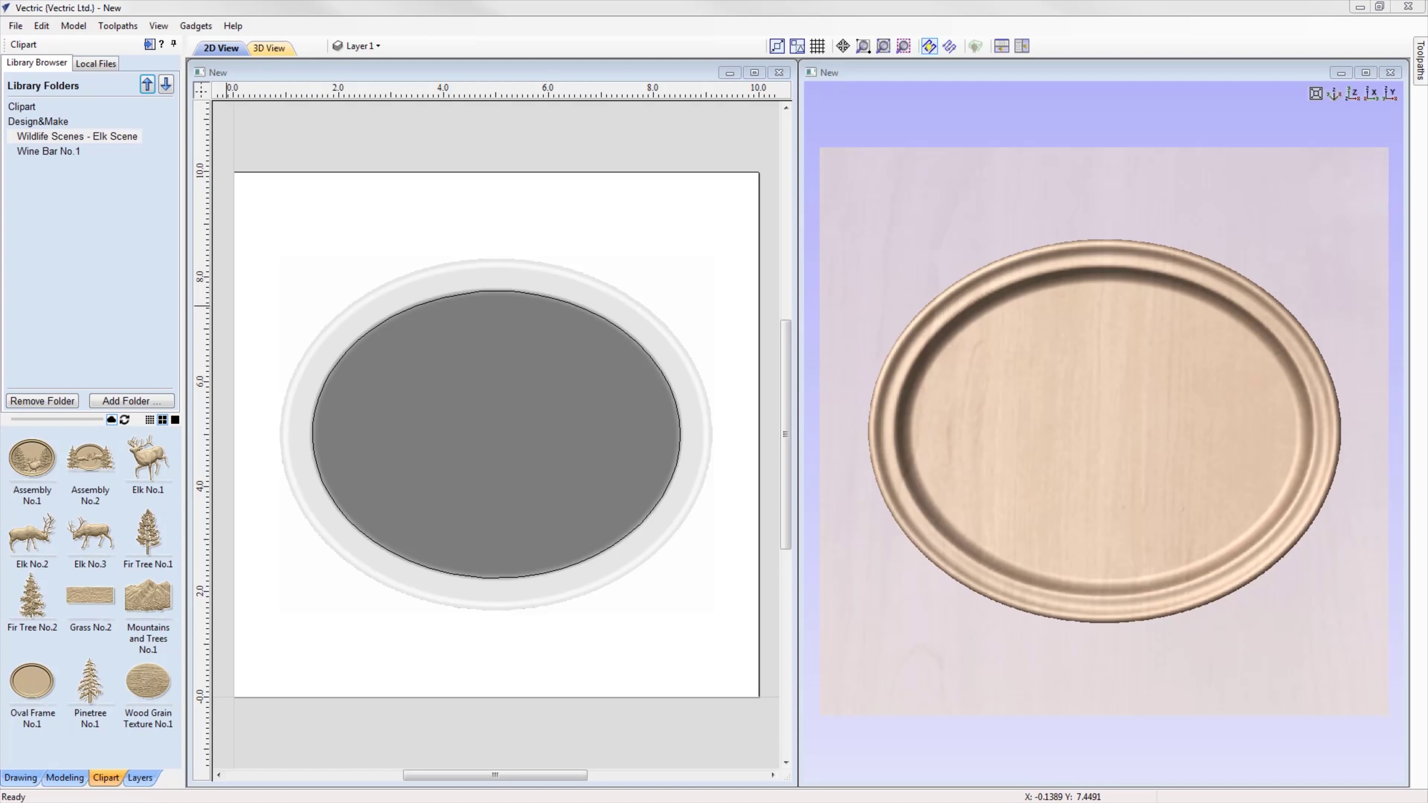
Insert the Mountains and Trees No.1 clipart into the oval frame and stretch it to about 9.35 inches wide.
double_click(153, 598)
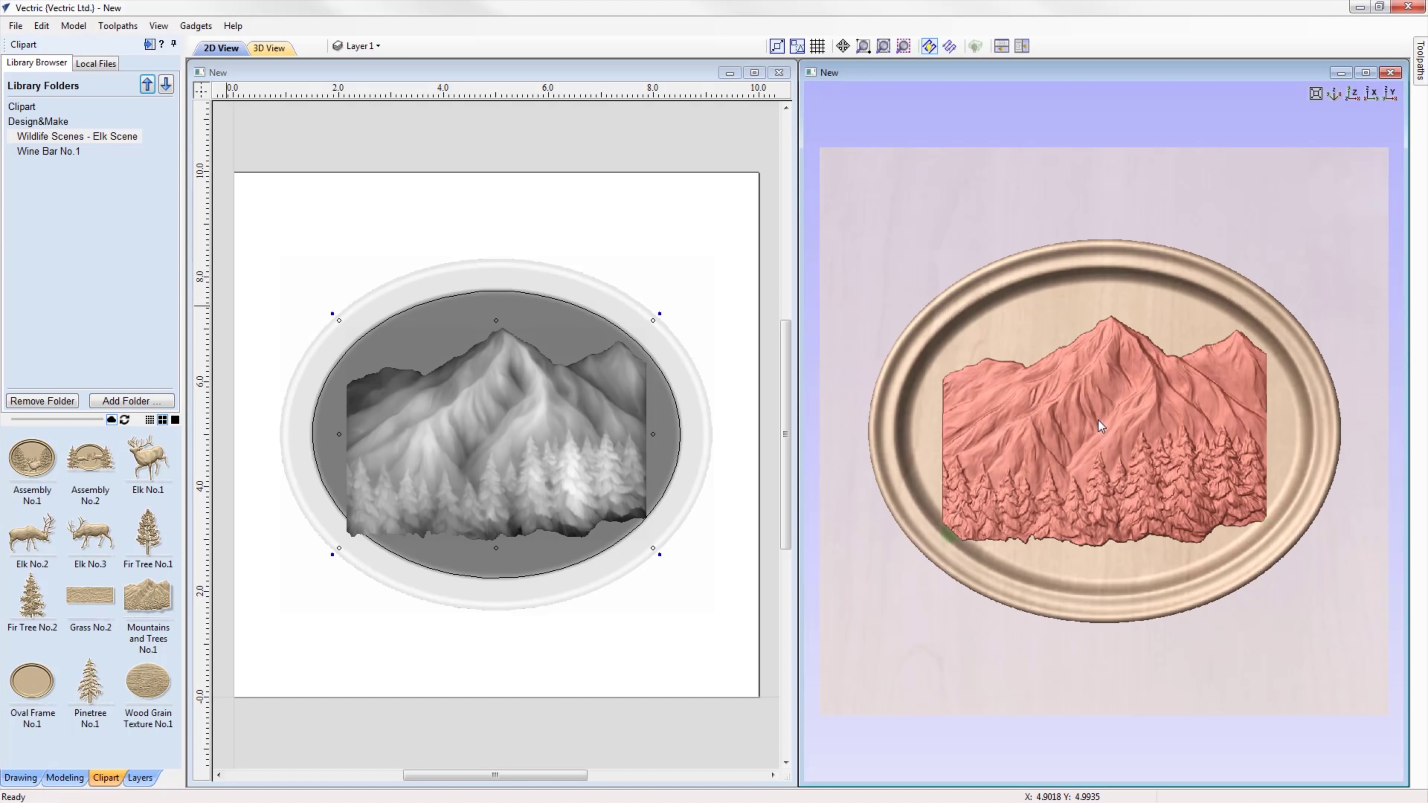
left_click_drag(1098, 421, 973, 419)
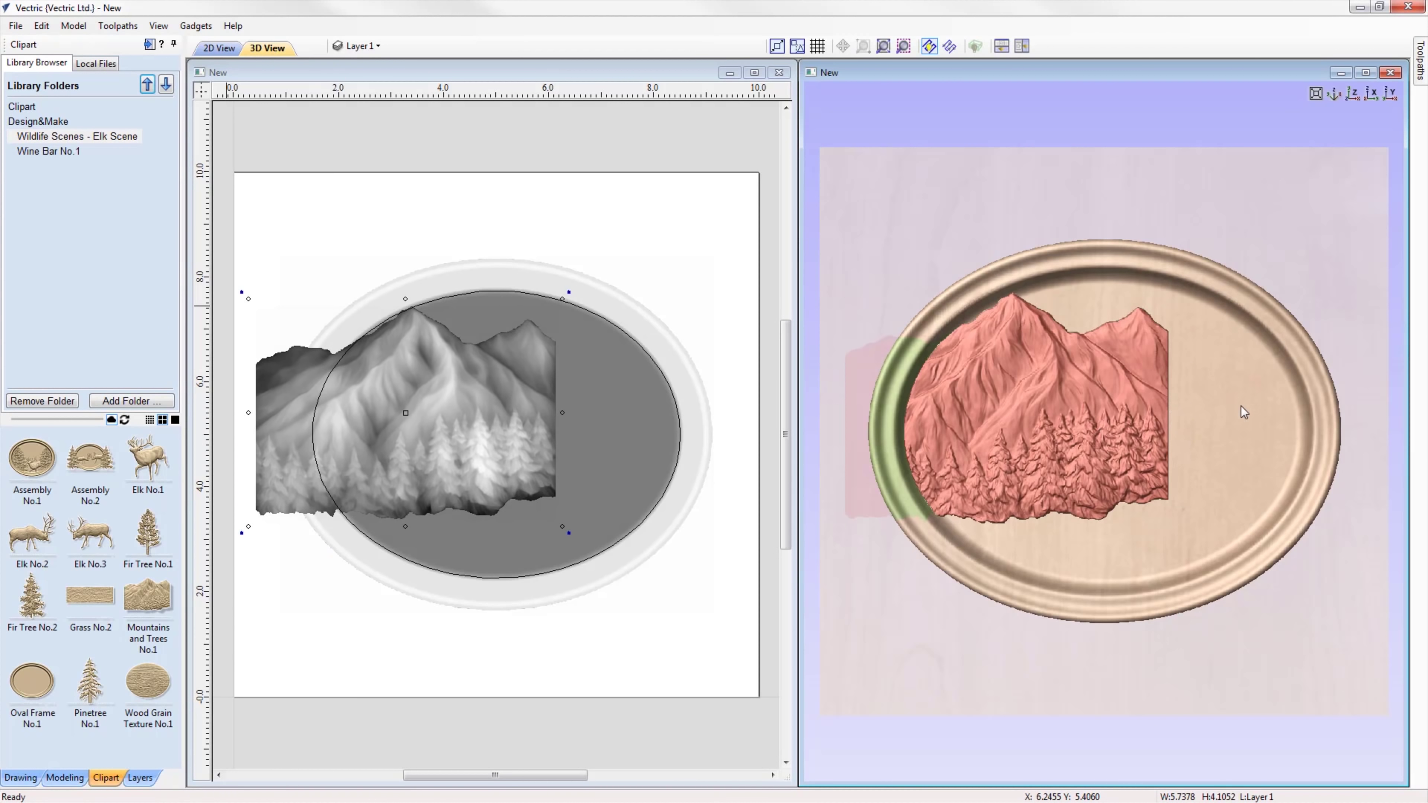
left_click_drag(1241, 406, 1380, 405)
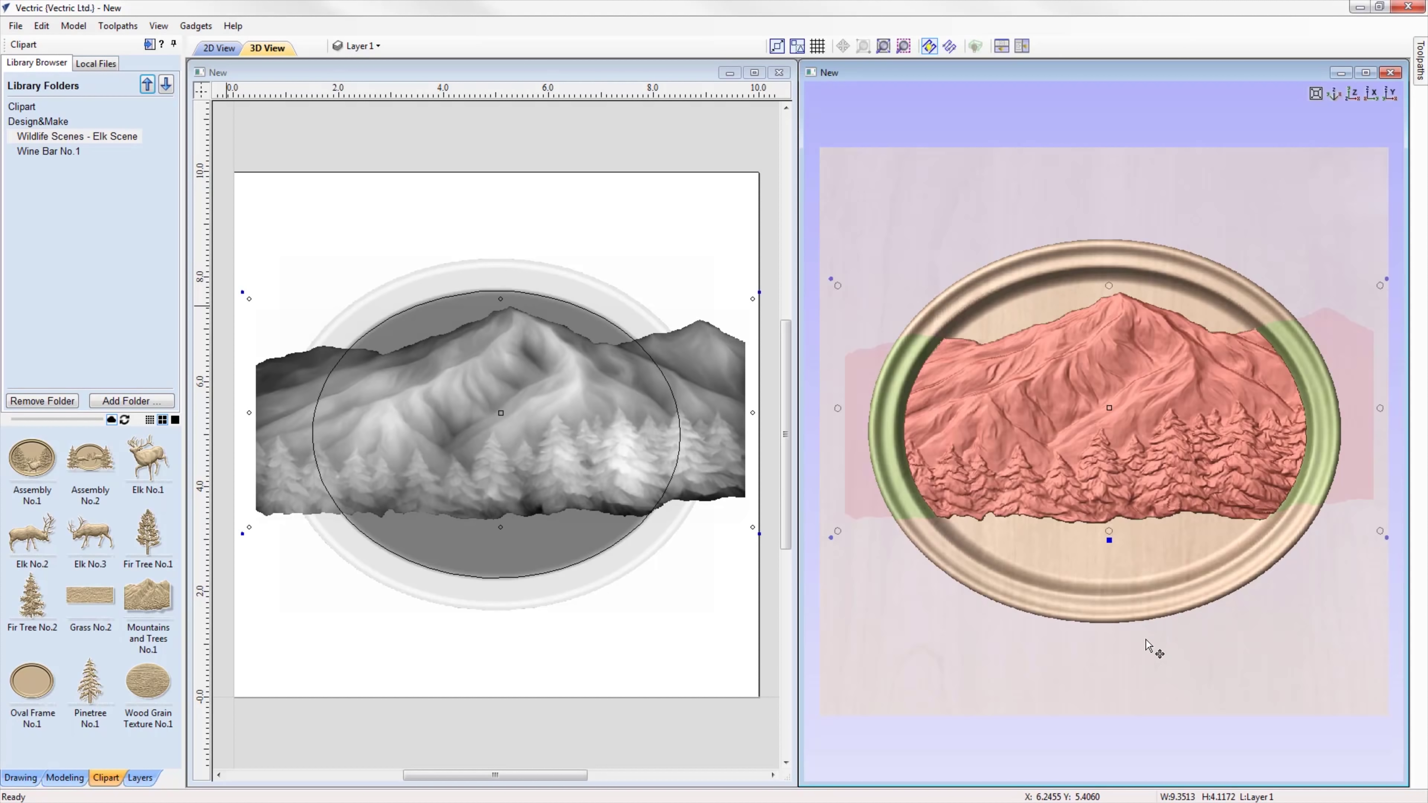
left_click(1293, 675)
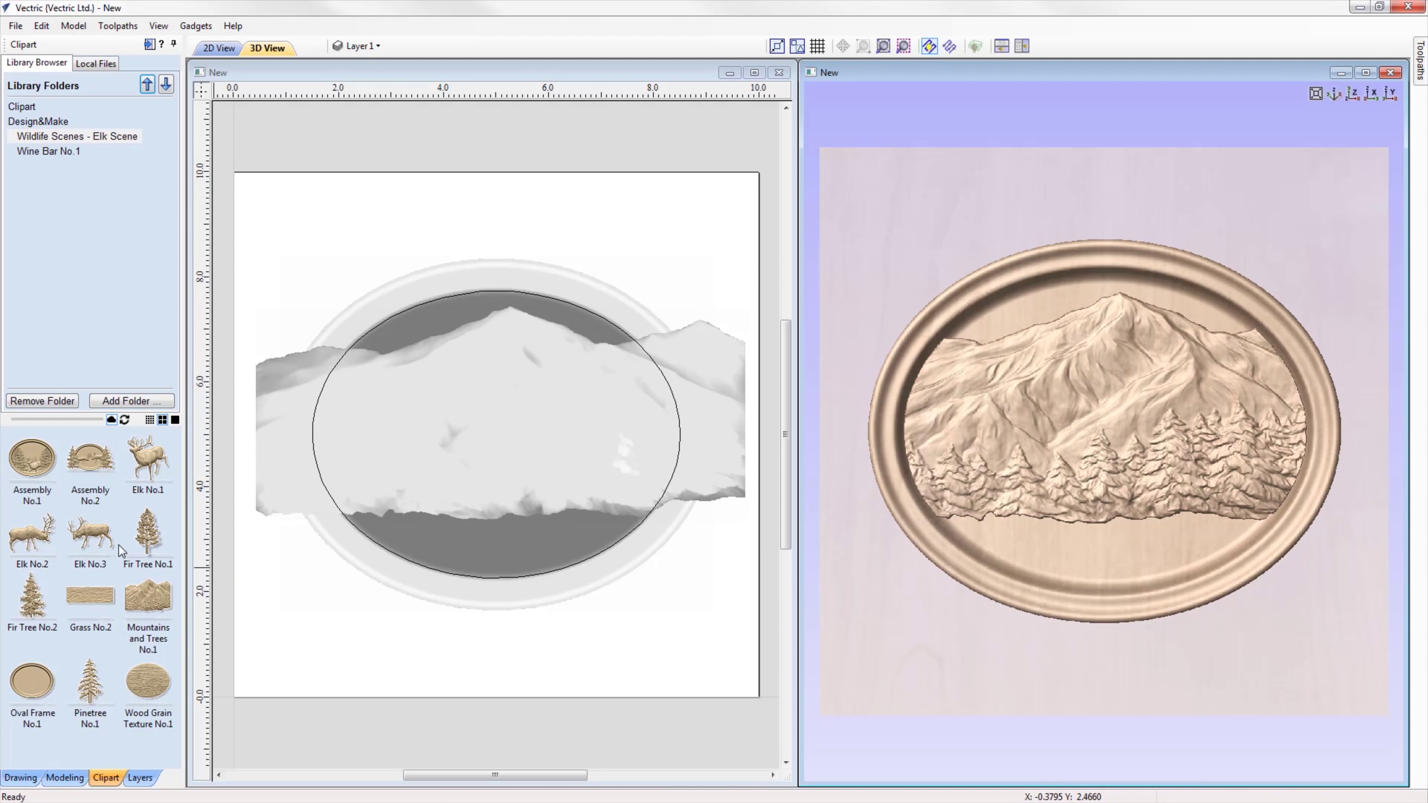
Place the Elk No.1 clipart over the lower right of the oval scene and set its base height to 0.2 inches.
left_click_drag(146, 470, 1159, 514)
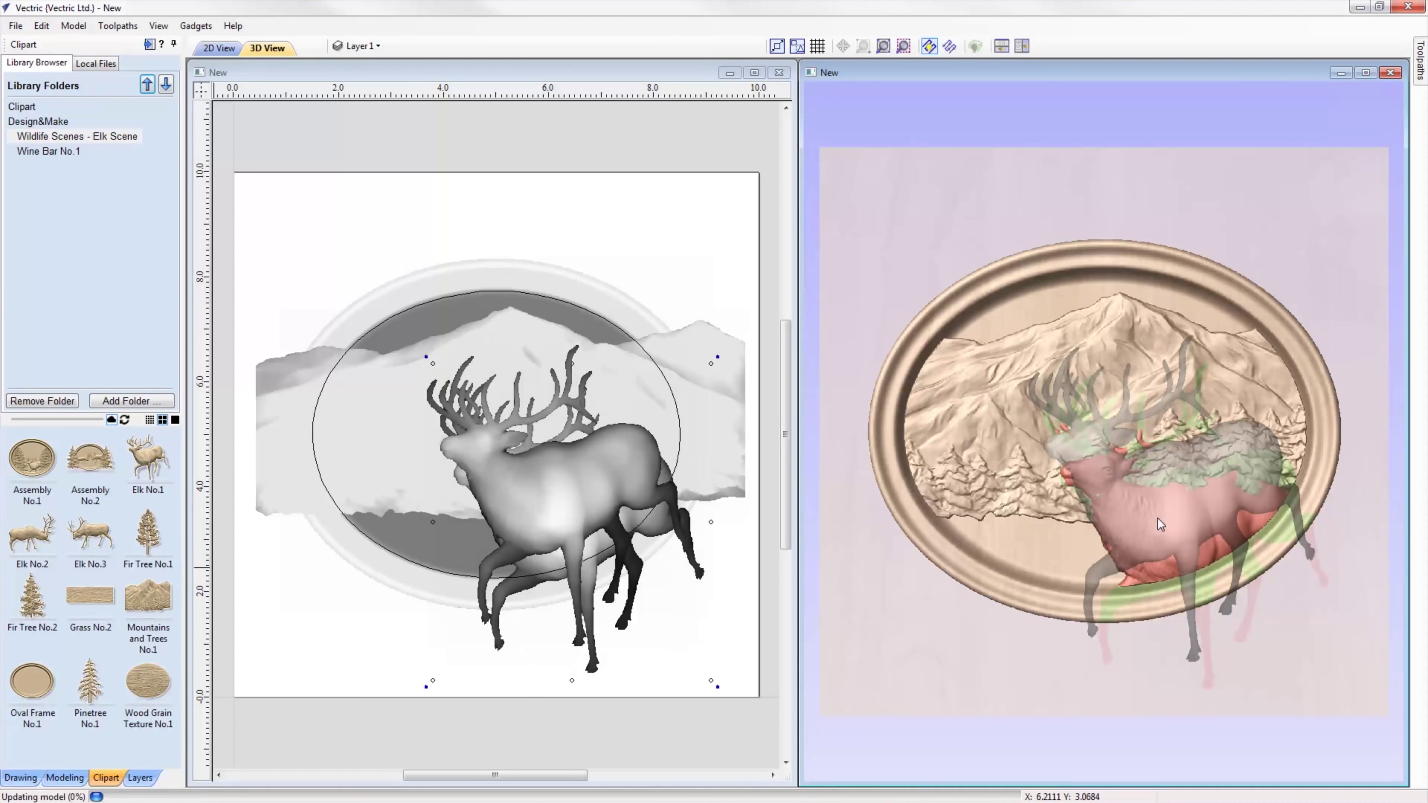
double_click(1172, 674)
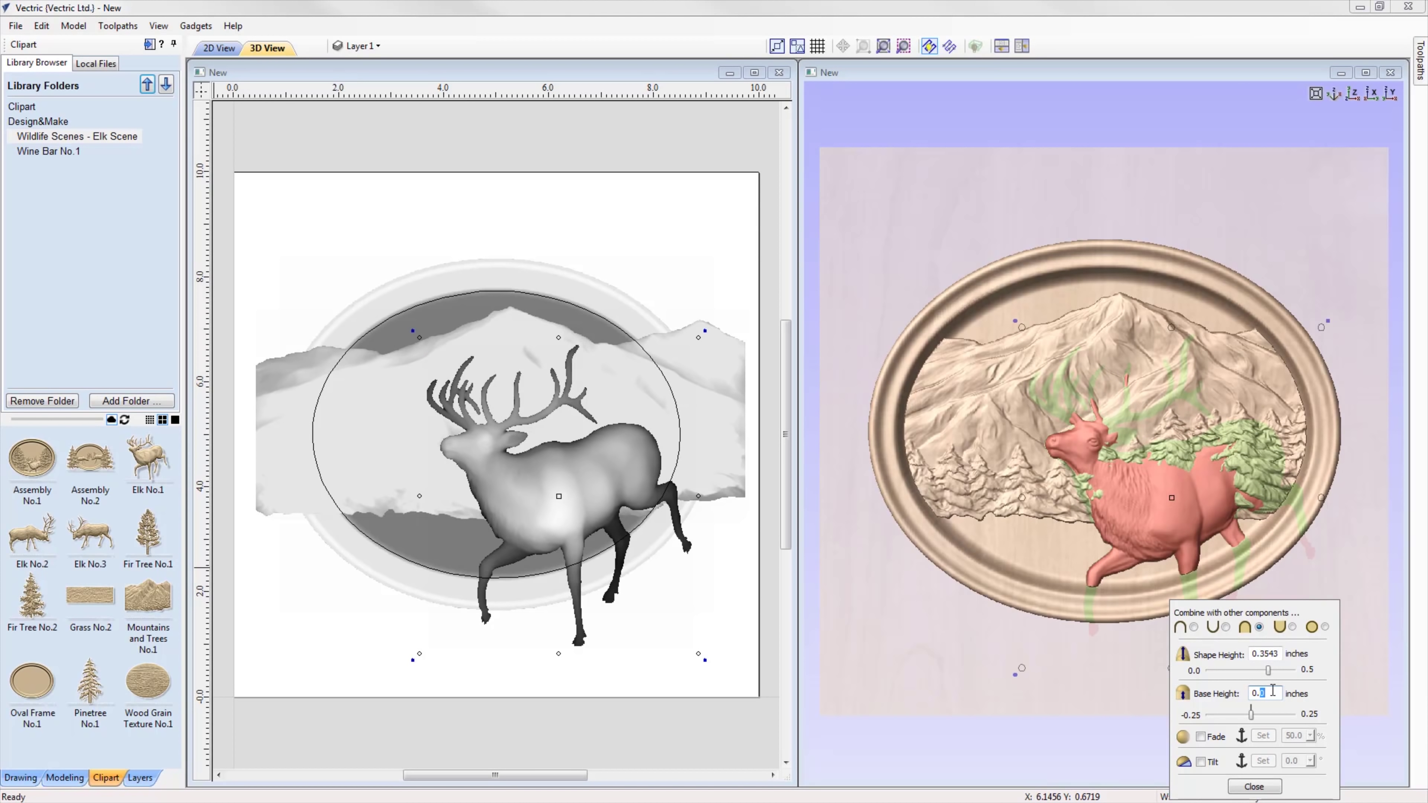
key("Return")
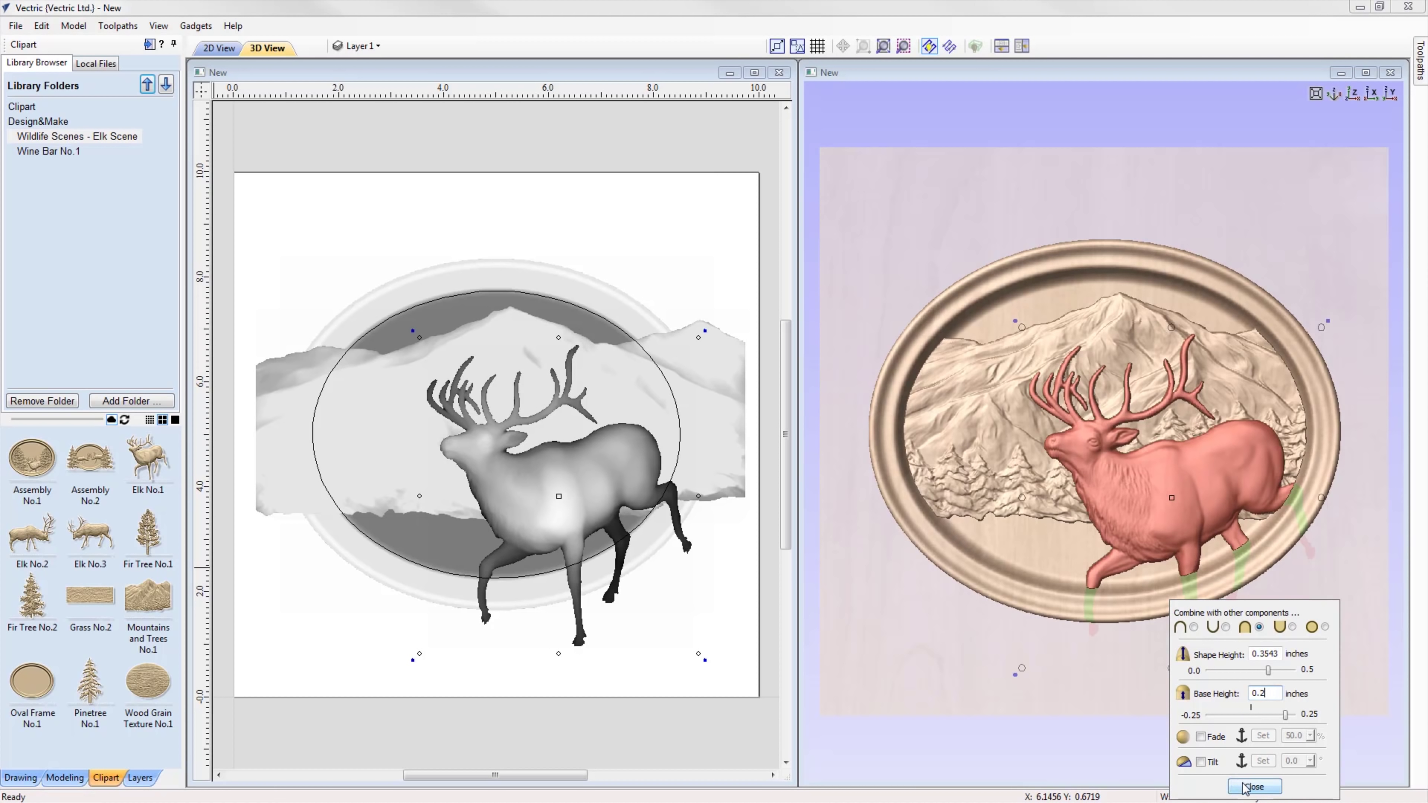
left_click(1245, 786)
left_click(1330, 685)
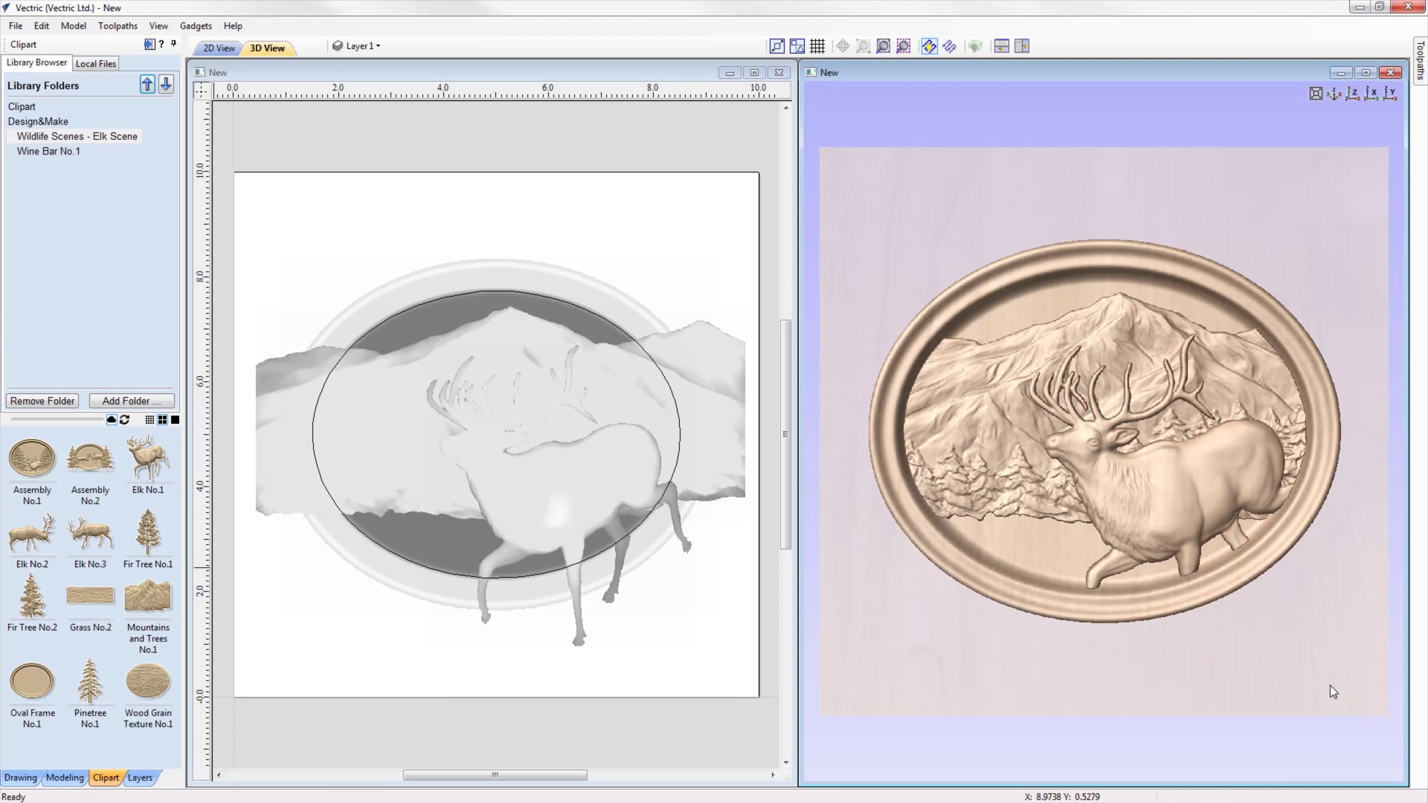
Move the elk component slightly up and to the left within the oval frame.
left_click(1181, 512)
left_click(1181, 512)
left_click_drag(1176, 507, 1163, 501)
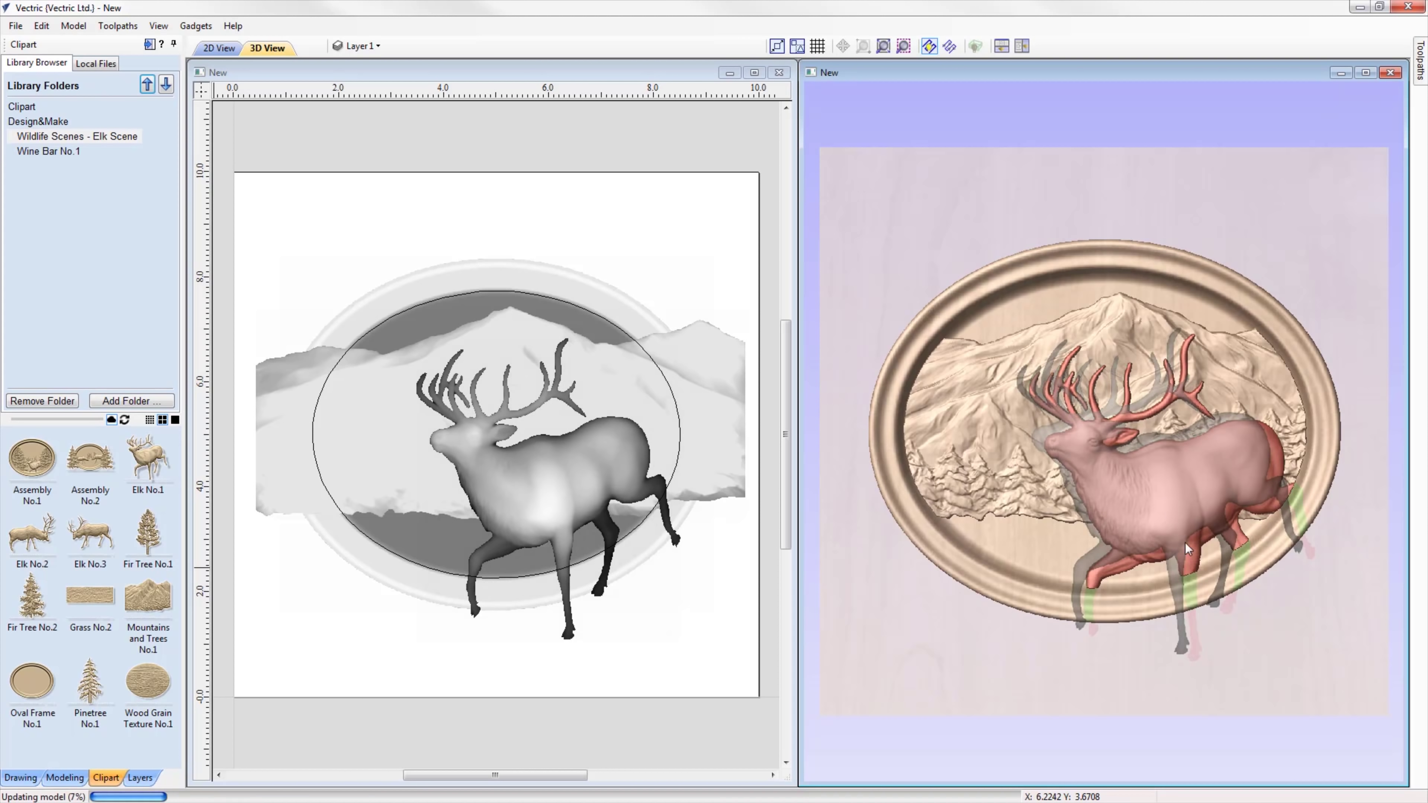
left_click(1307, 675)
Delete the elk and the mountains and trees components from the oval scene.
left_click(801, 697)
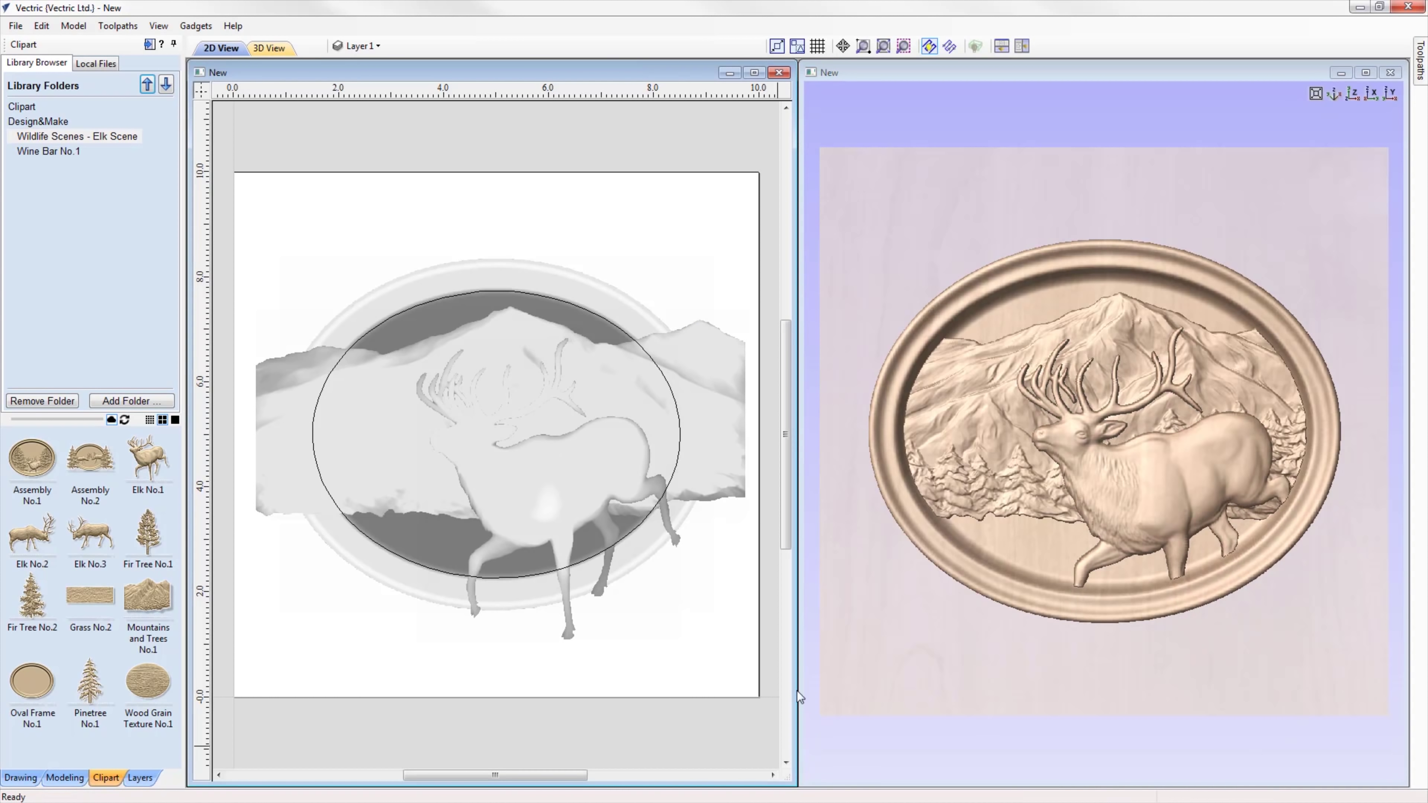
left_click(594, 457)
key("Delete")
left_click(578, 392)
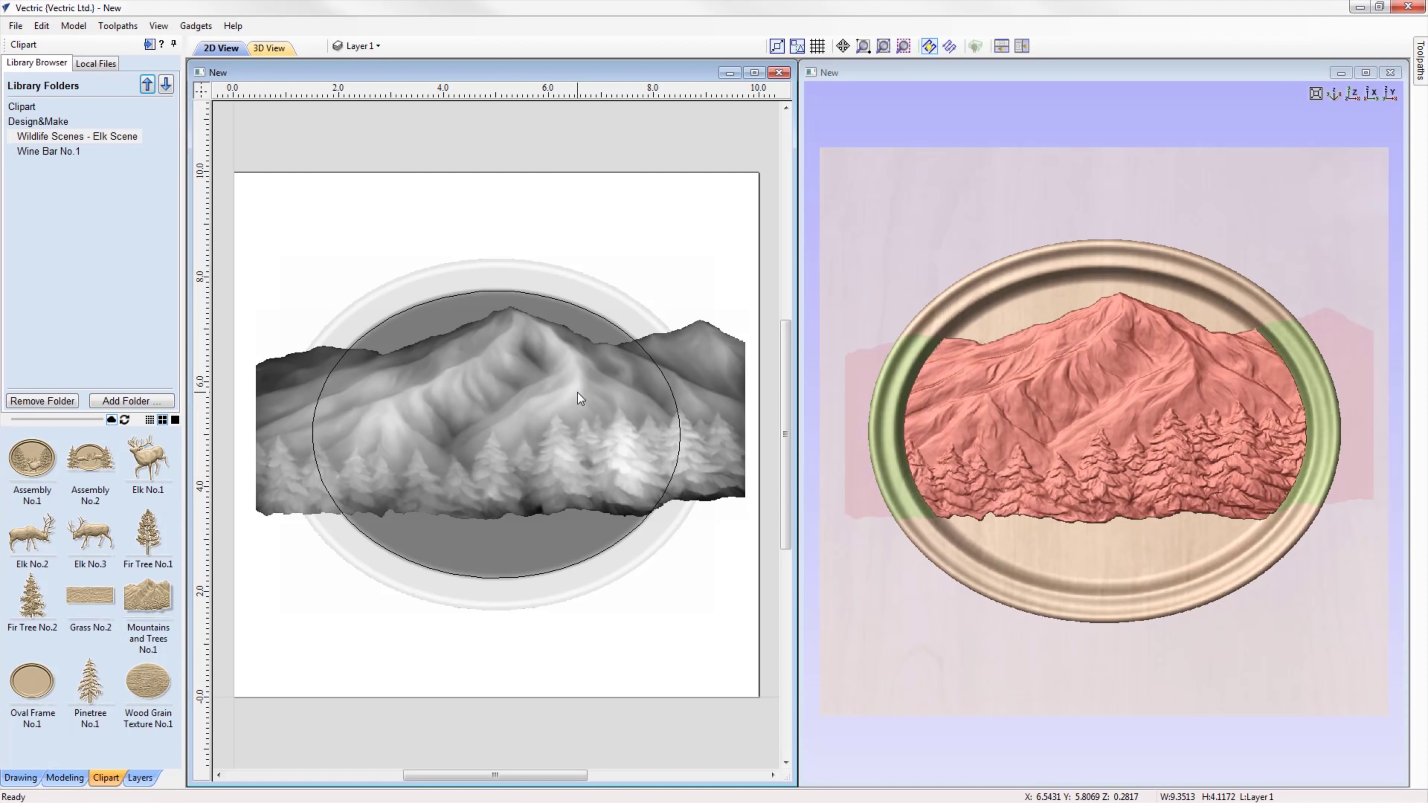
key("Delete")
Clip Level 2 to the frame's inner oval vector.
left_click(752, 74)
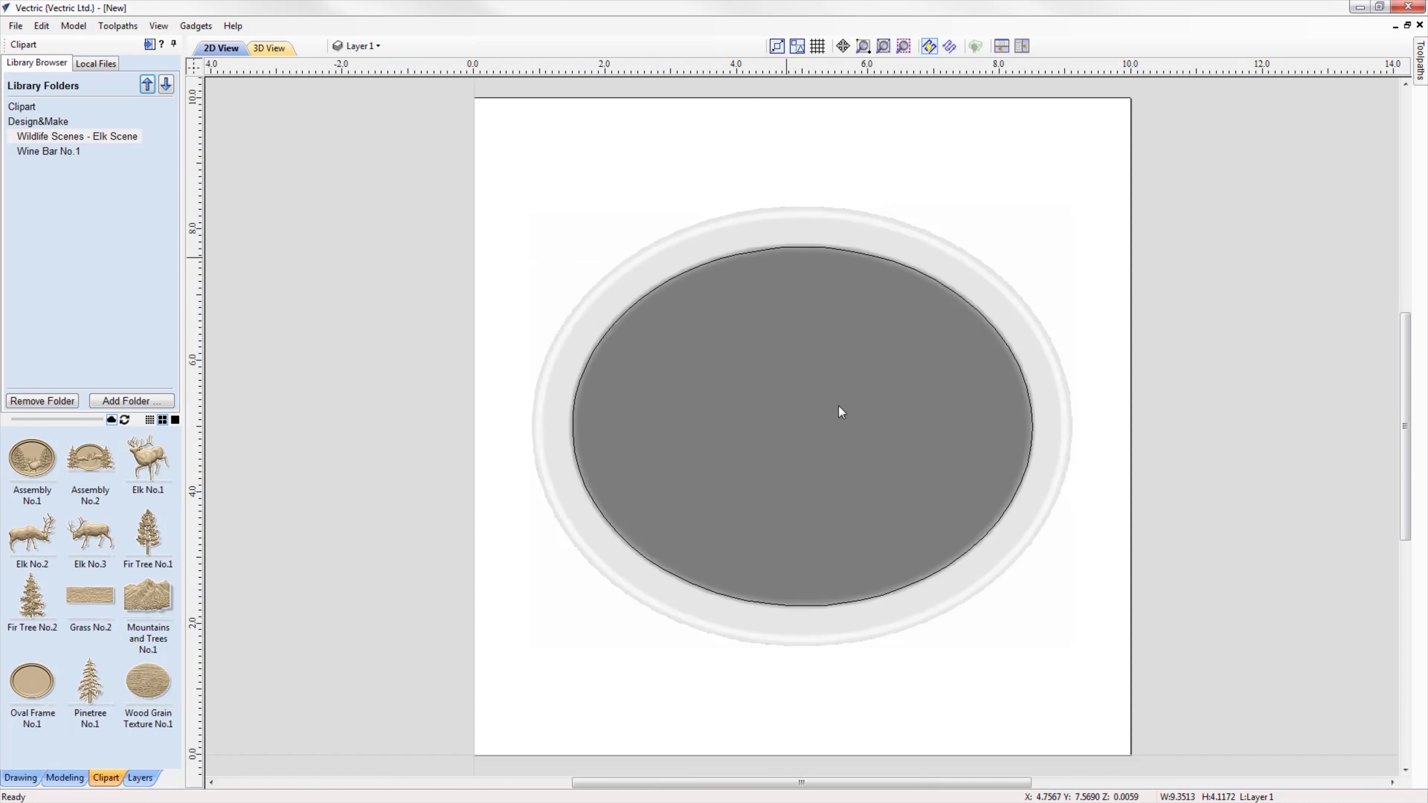
left_click(621, 320)
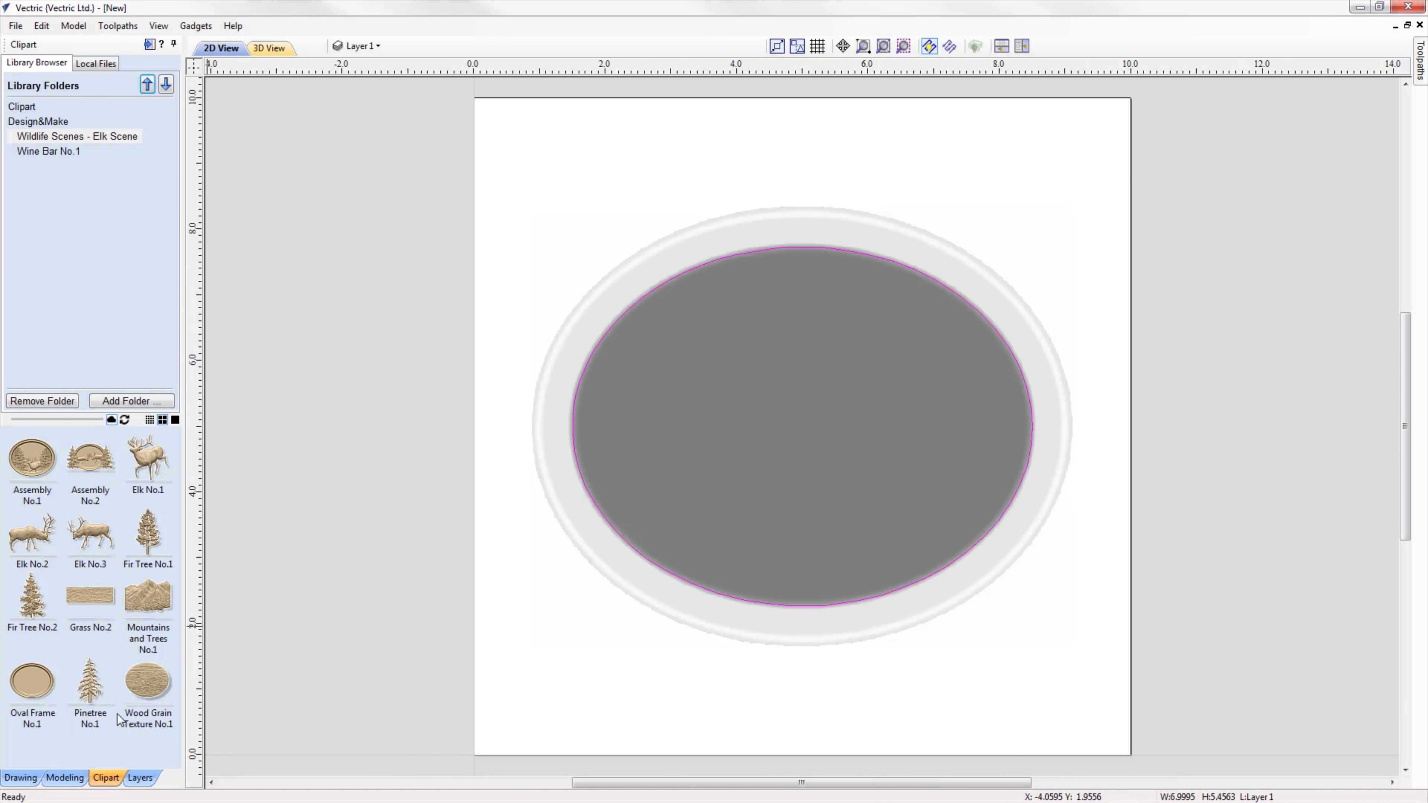
left_click(65, 777)
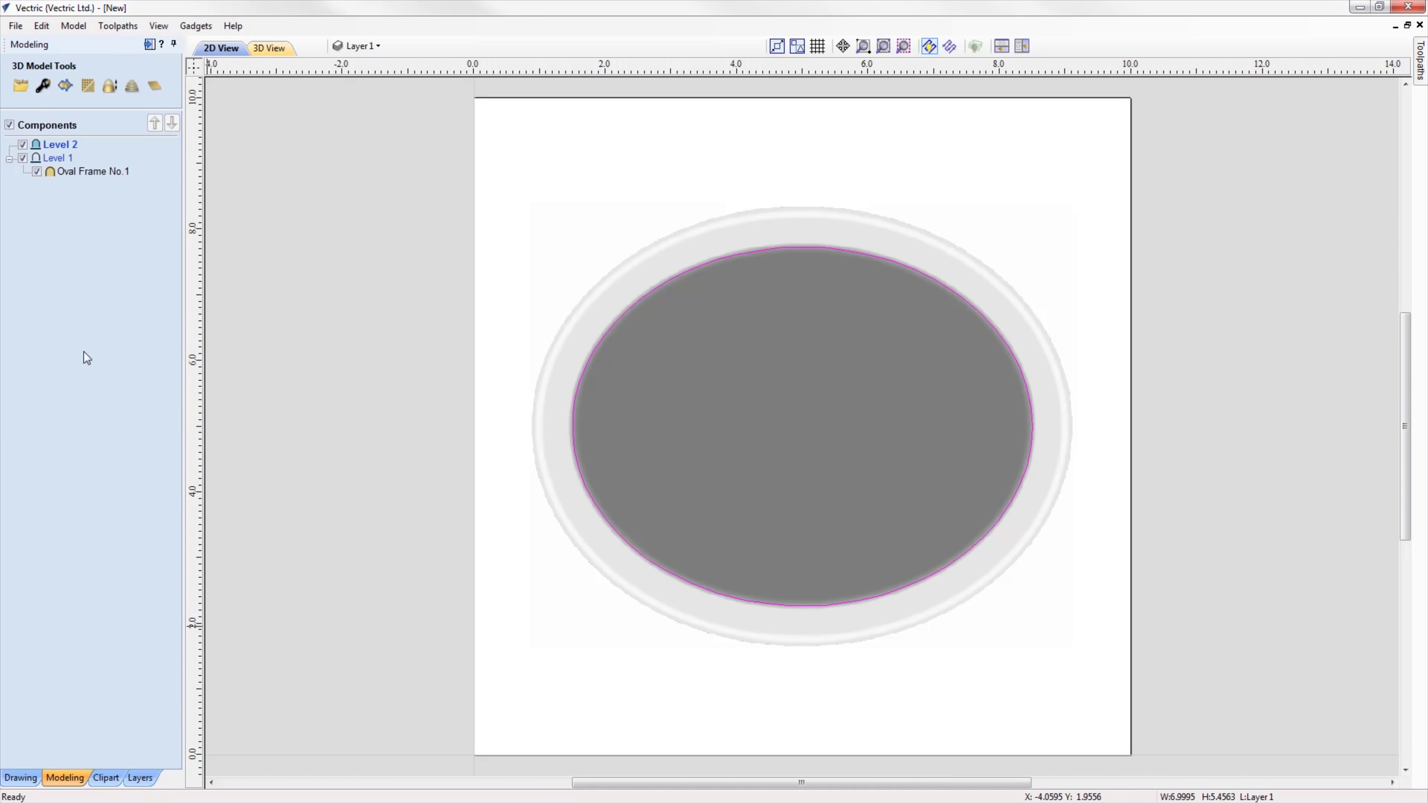
right_click(75, 141)
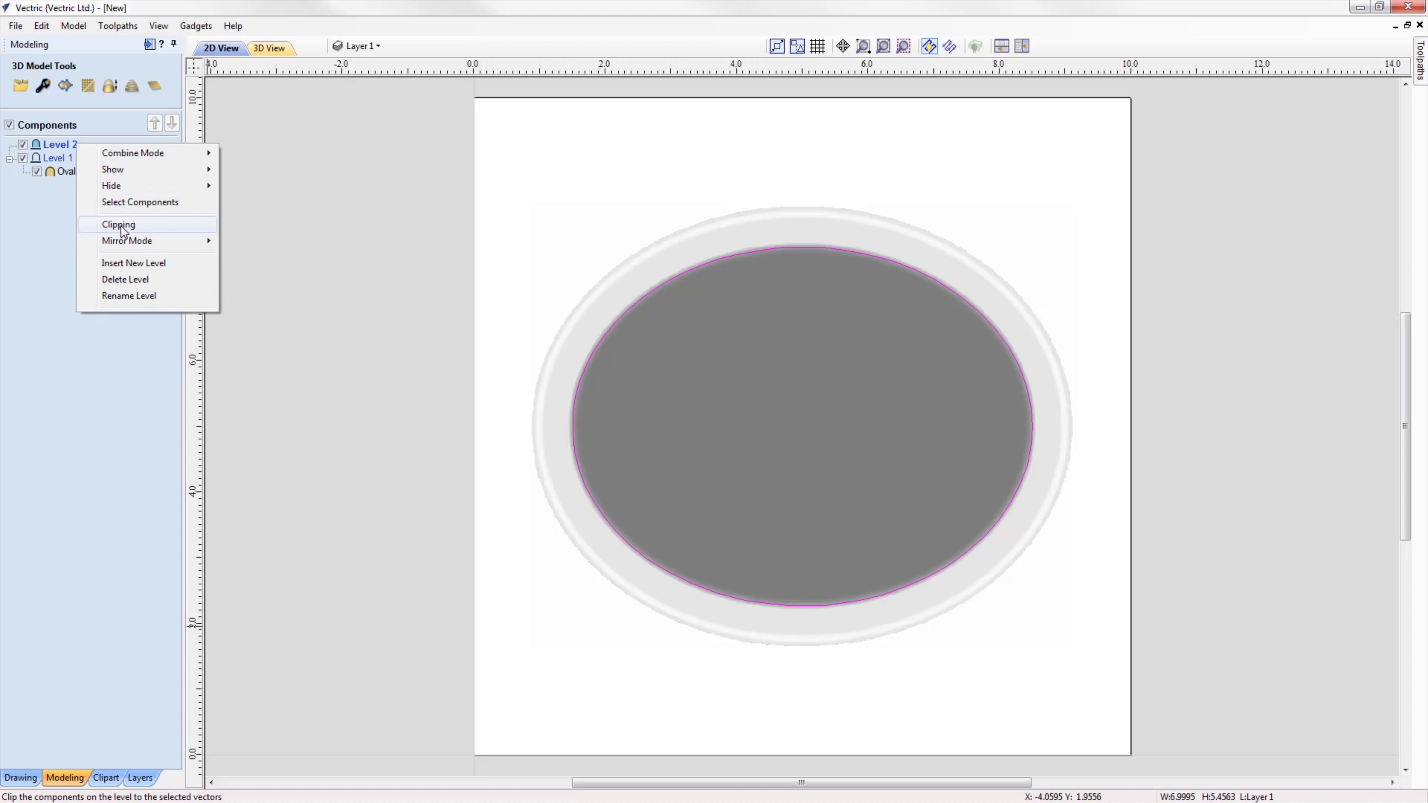
left_click(119, 225)
Rename Level 2 as "Cropping Level".
right_click(75, 145)
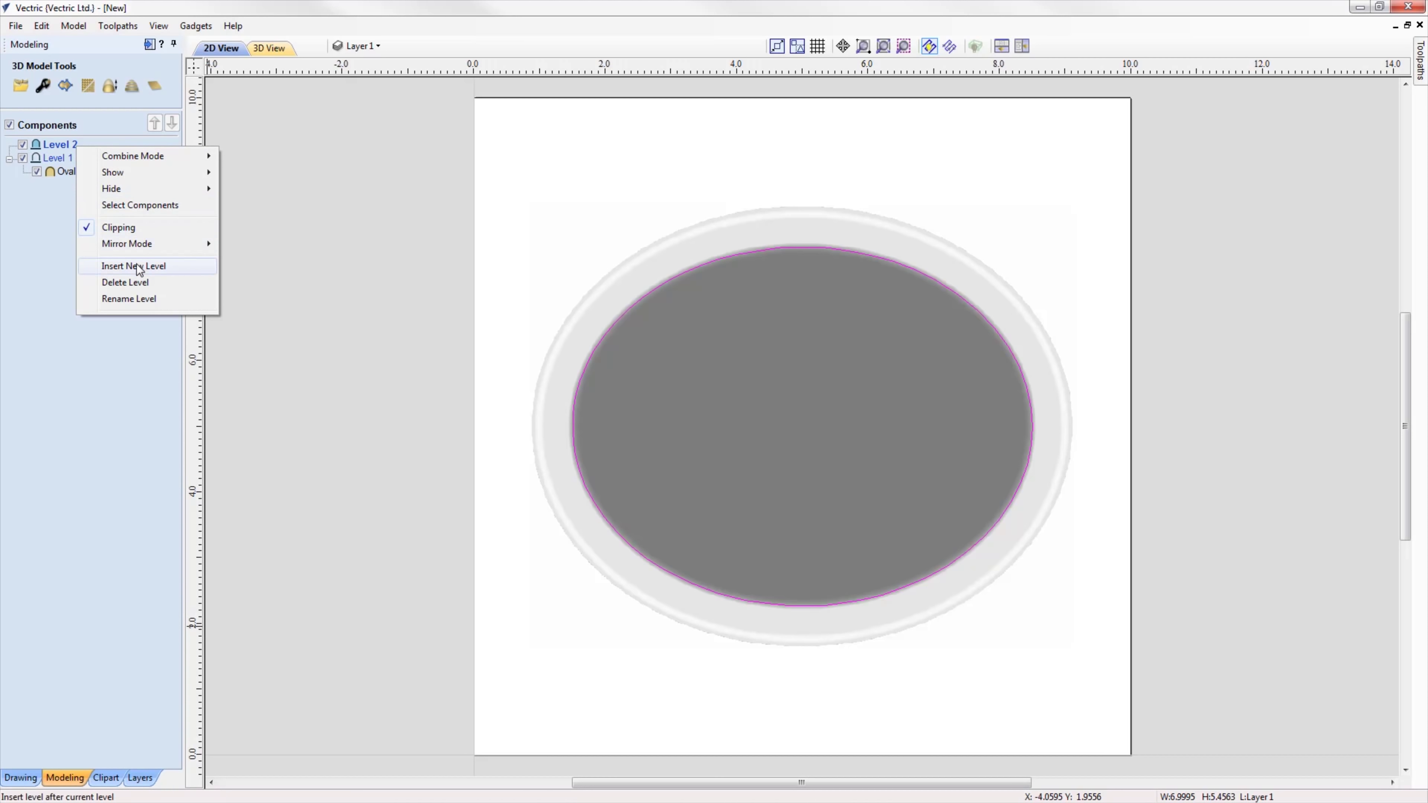
left_click(135, 299)
type("Cropping Level")
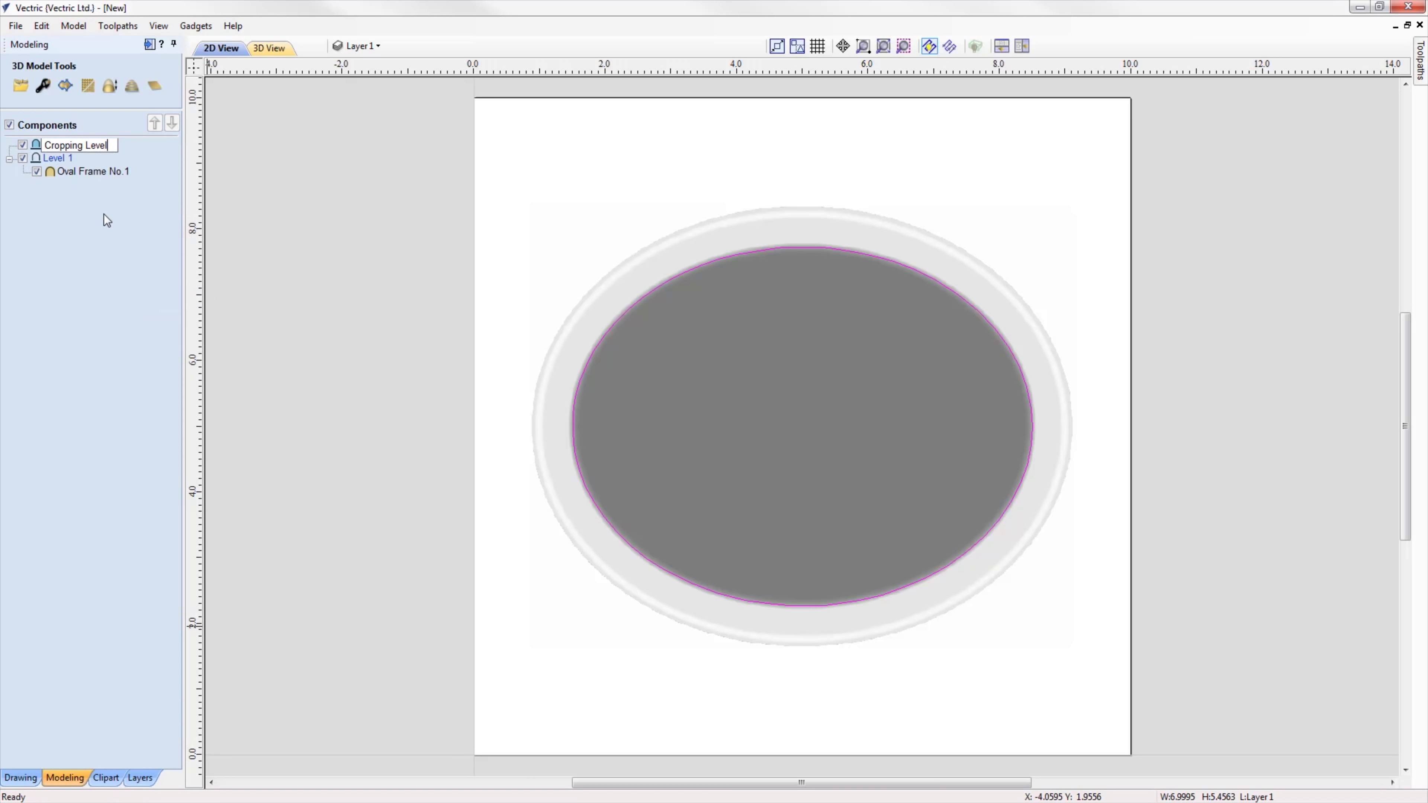
key("Return")
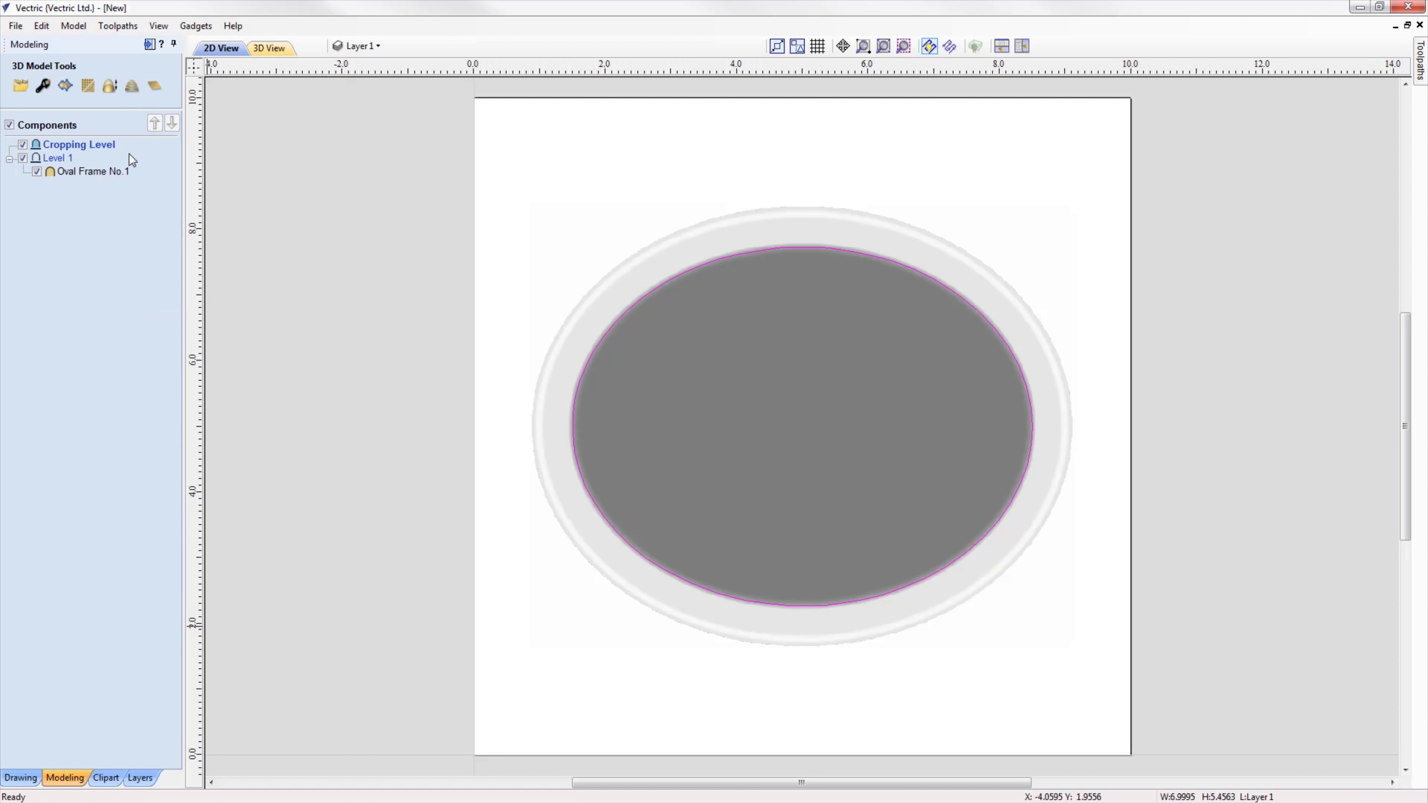
With the 2D and 3D views side by side, add Elk No.1 to the oval's lower right and Grass No.2 along its lower part.
left_click(1022, 46)
left_click(106, 778)
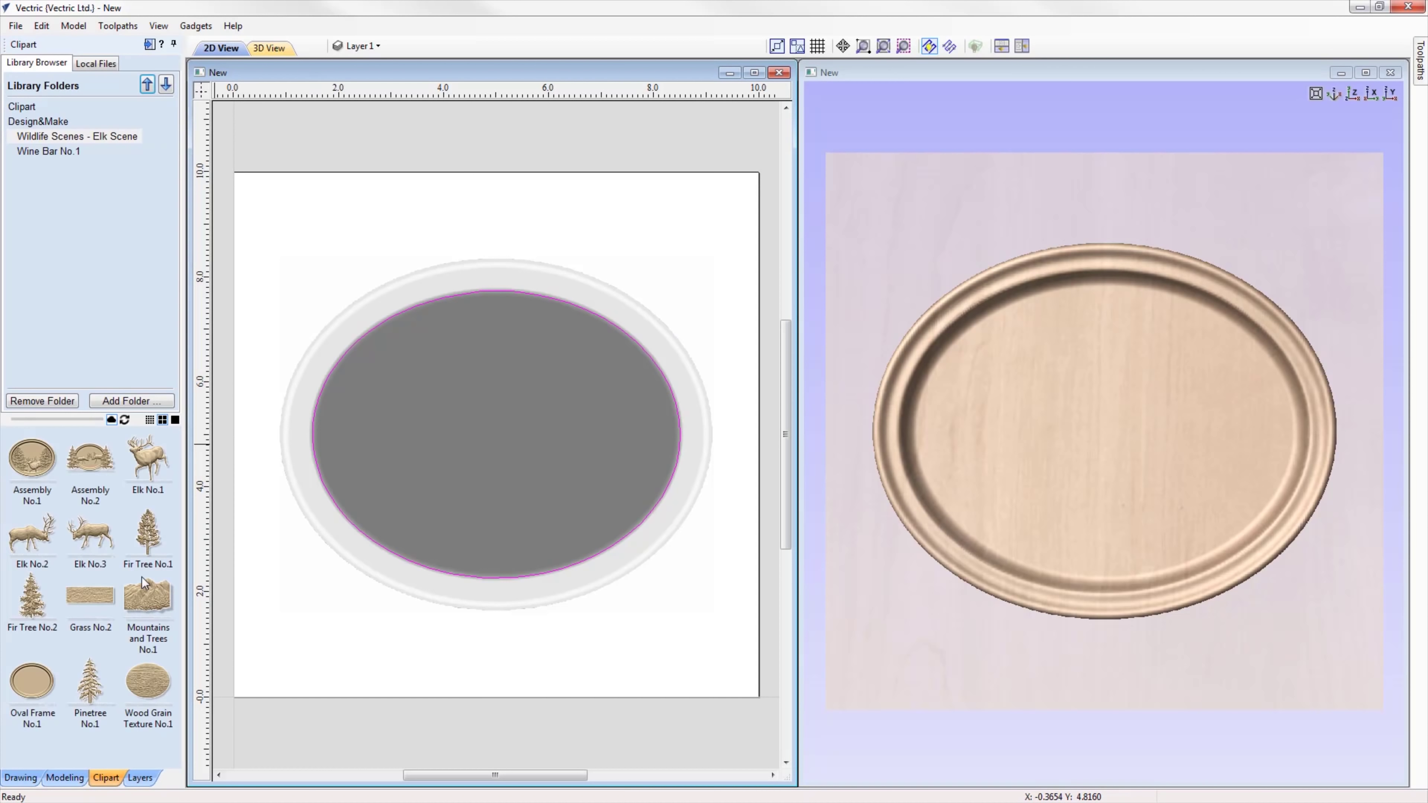
left_click_drag(142, 469, 577, 523)
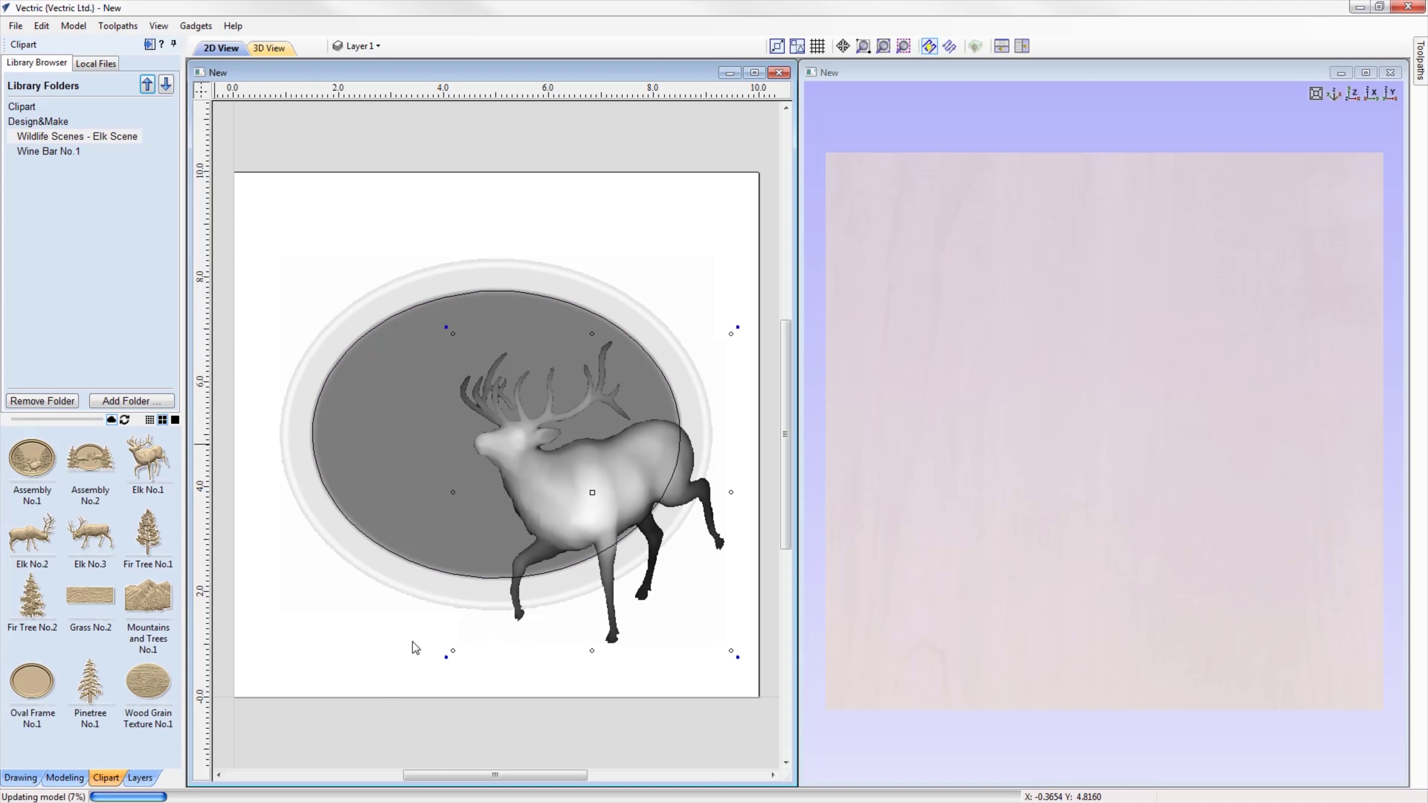
left_click_drag(1178, 518, 1173, 531)
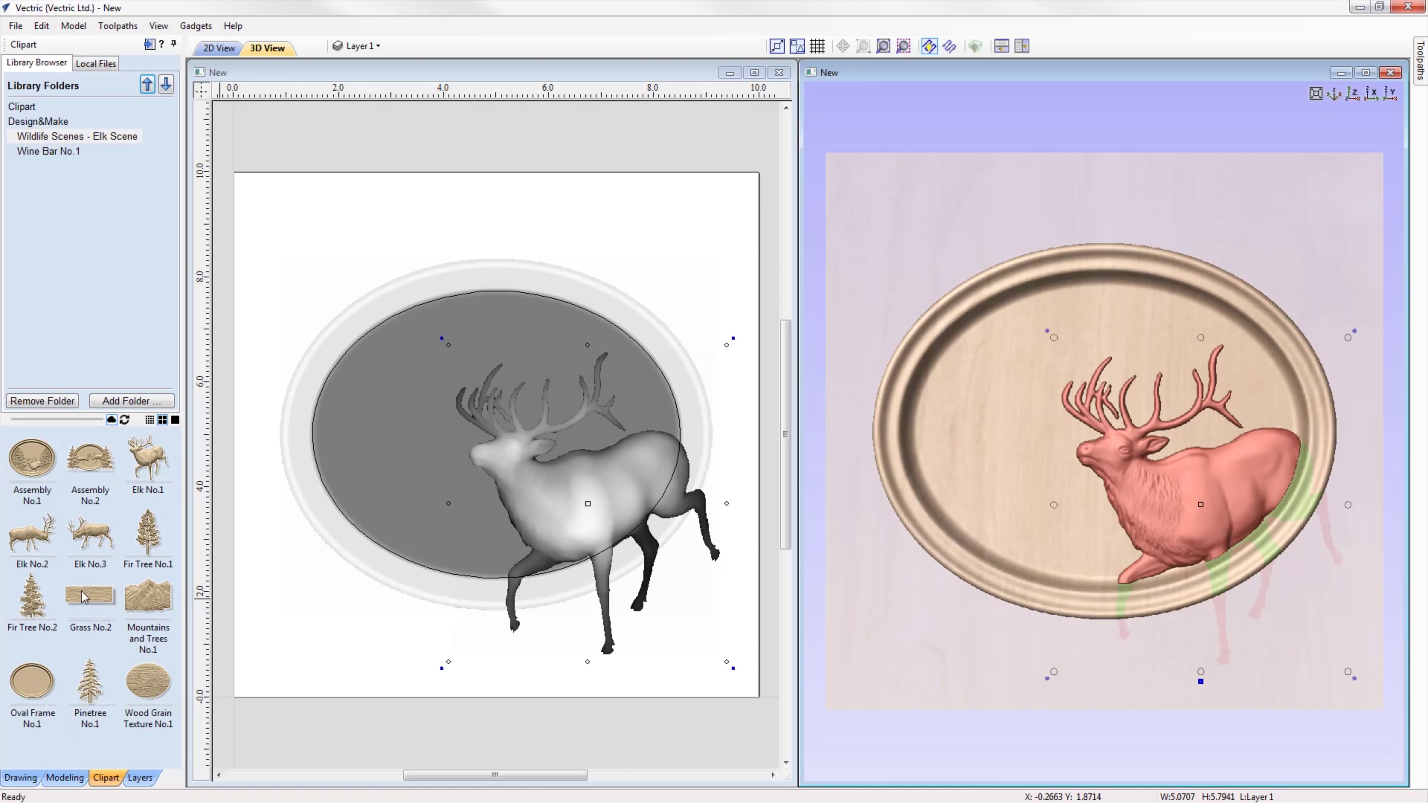
left_click_drag(82, 594, 458, 557)
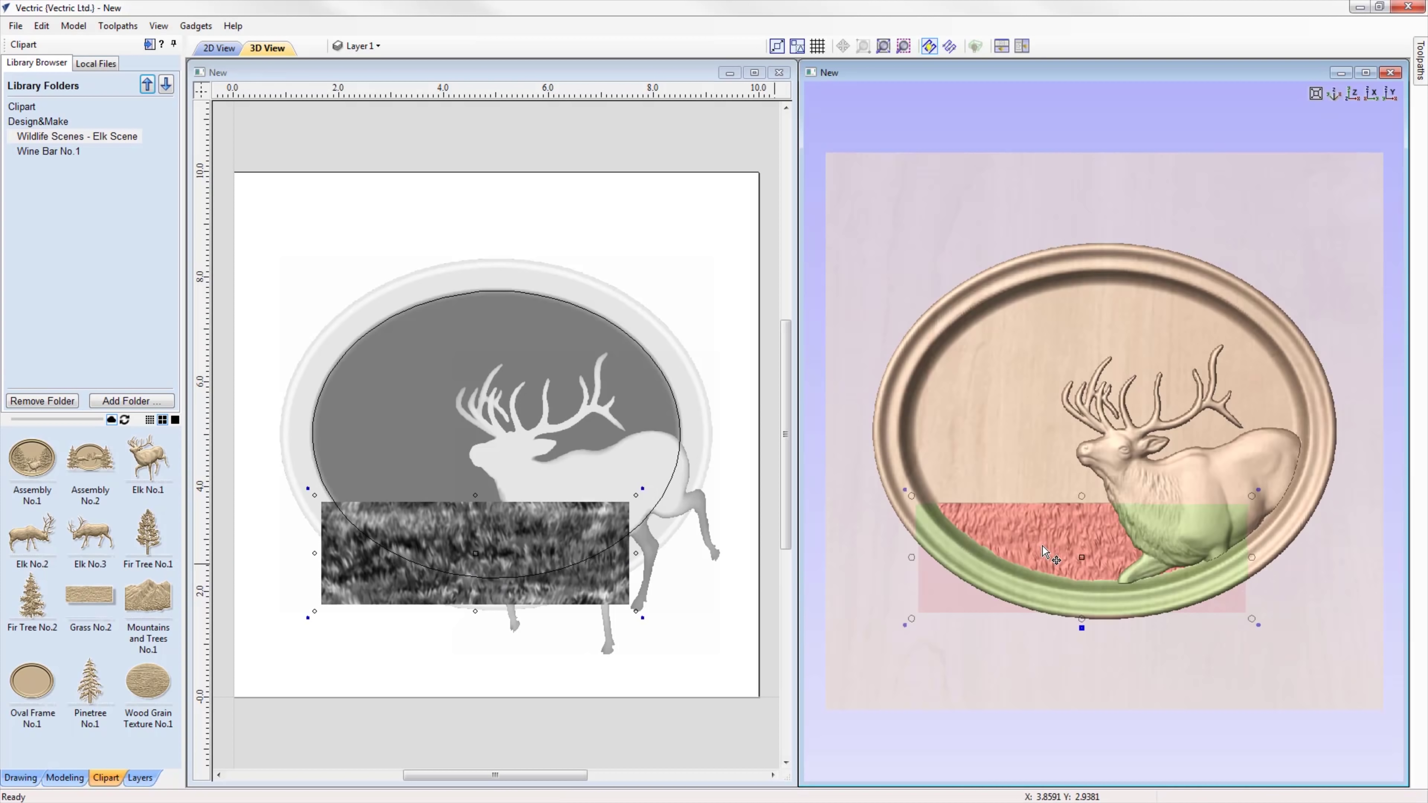
left_click_drag(1009, 602, 1014, 670)
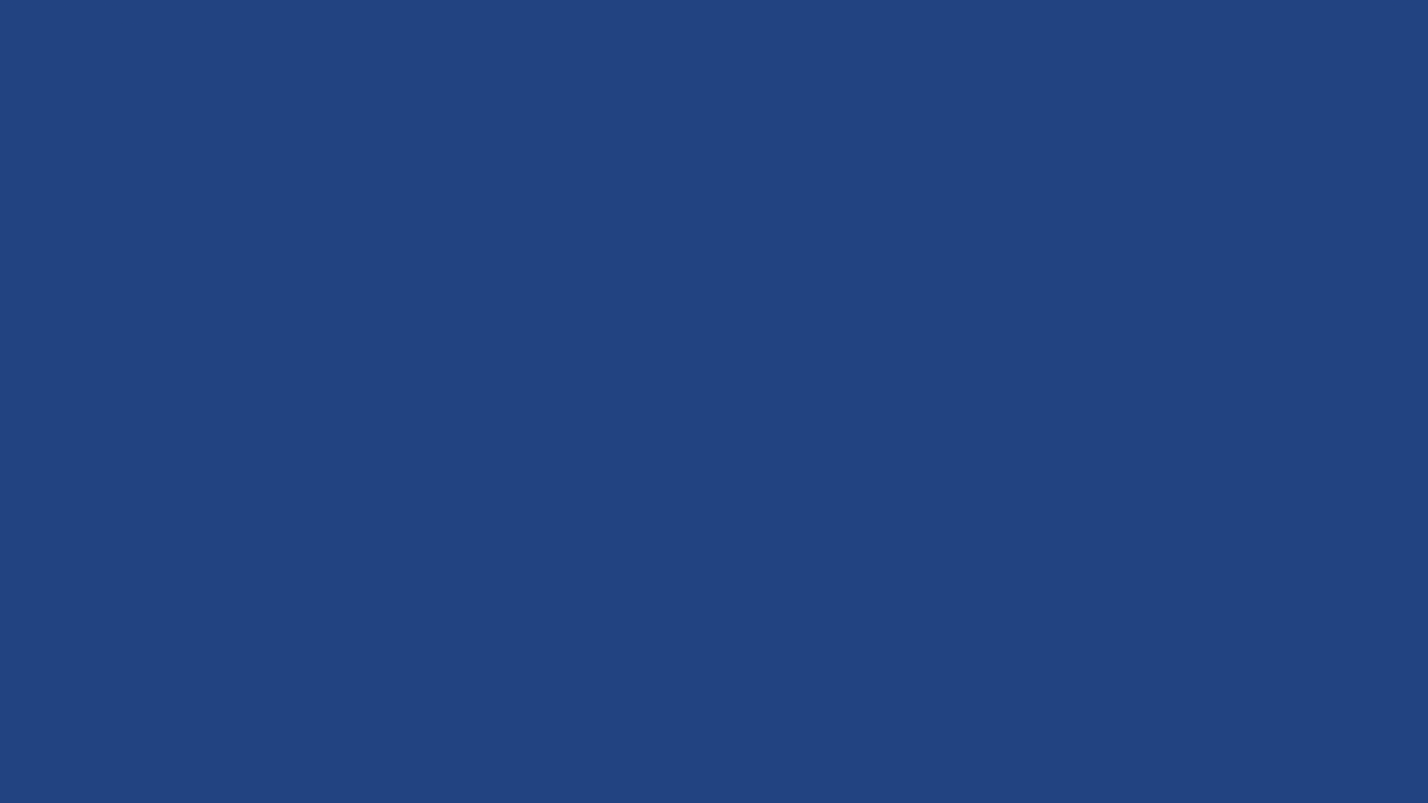
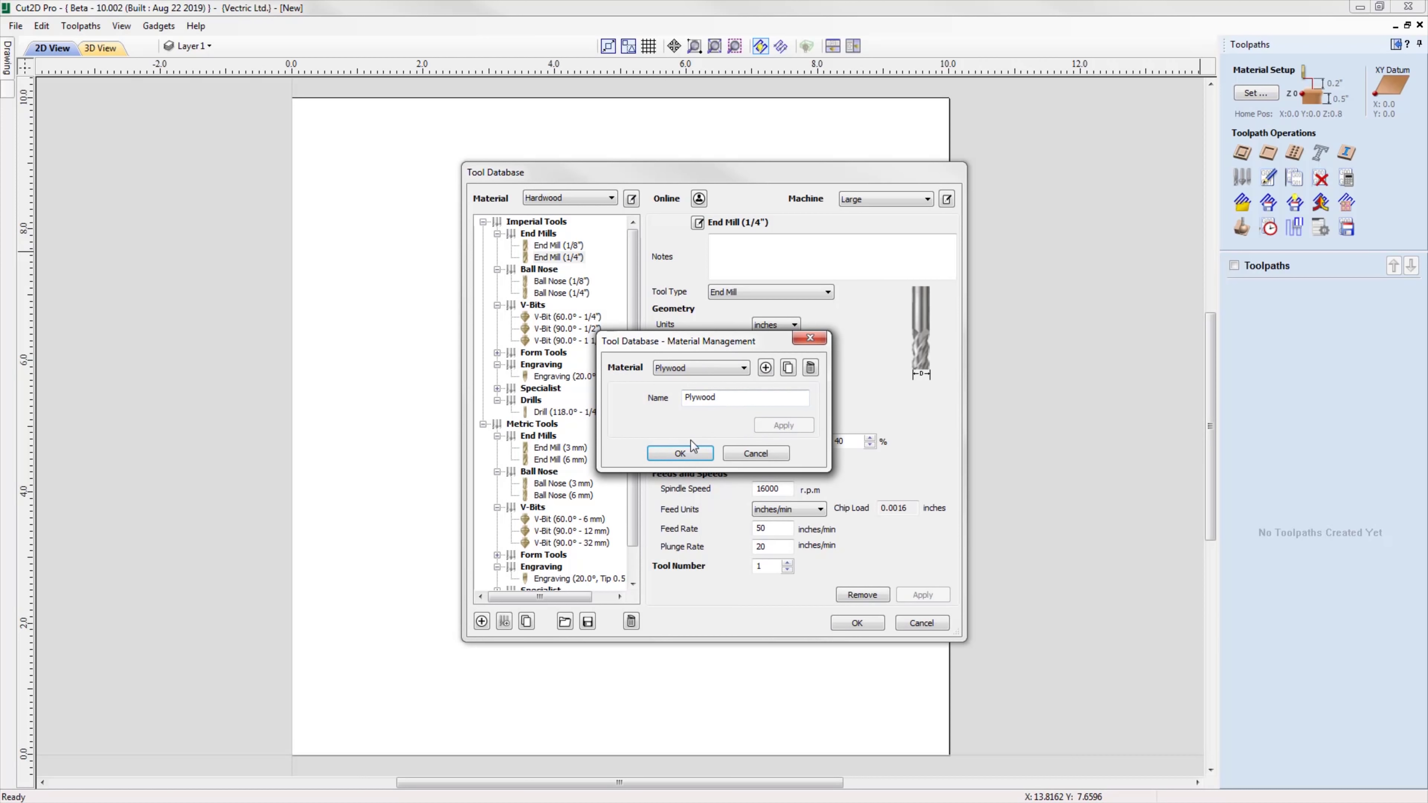
In Cut2D Pro, give the 1/4" End Mill Plywood settings copied from Hardwood, with pass depth 0.25 inches and feed rate 150 inches/min.
left_click(680, 454)
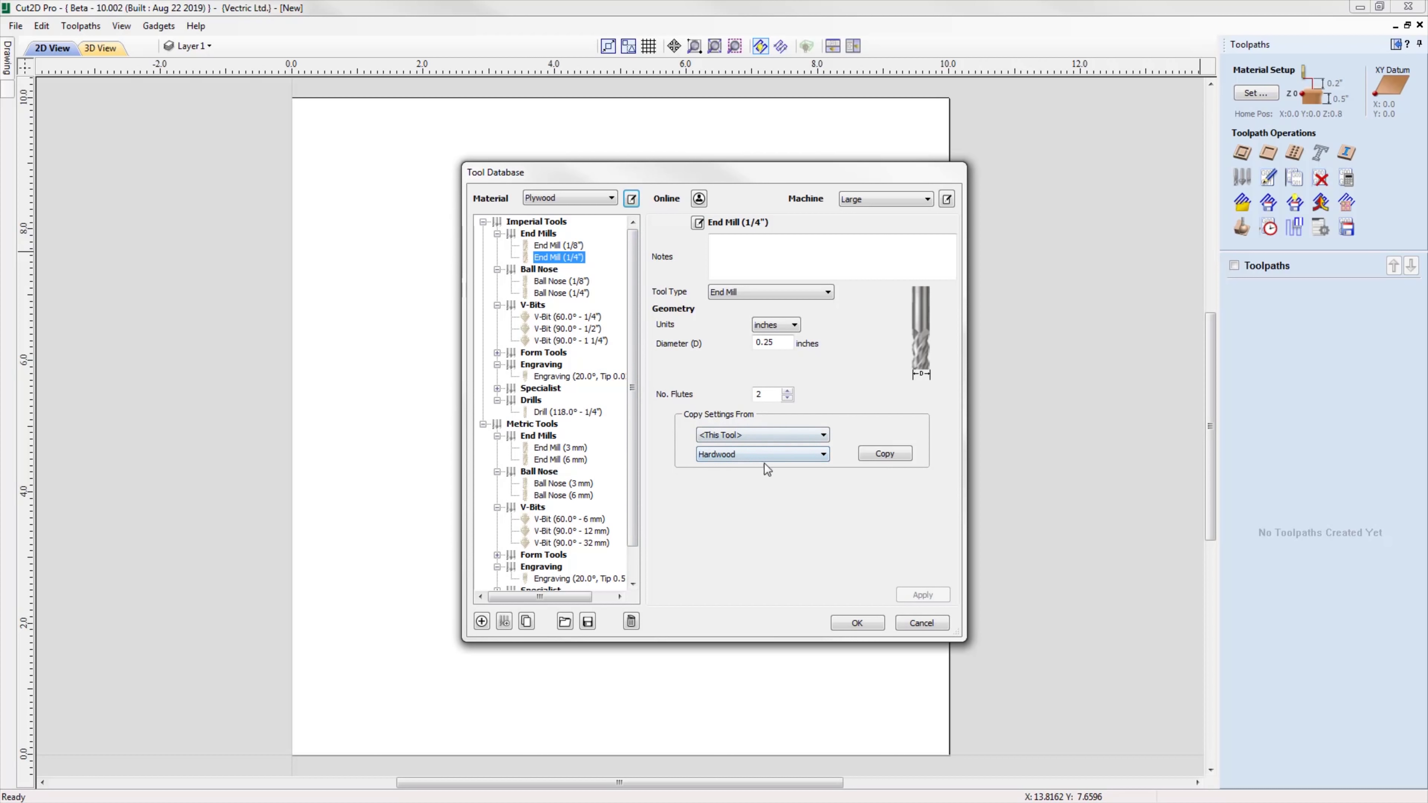
left_click(899, 456)
left_click_drag(763, 424, 778, 424)
type("25")
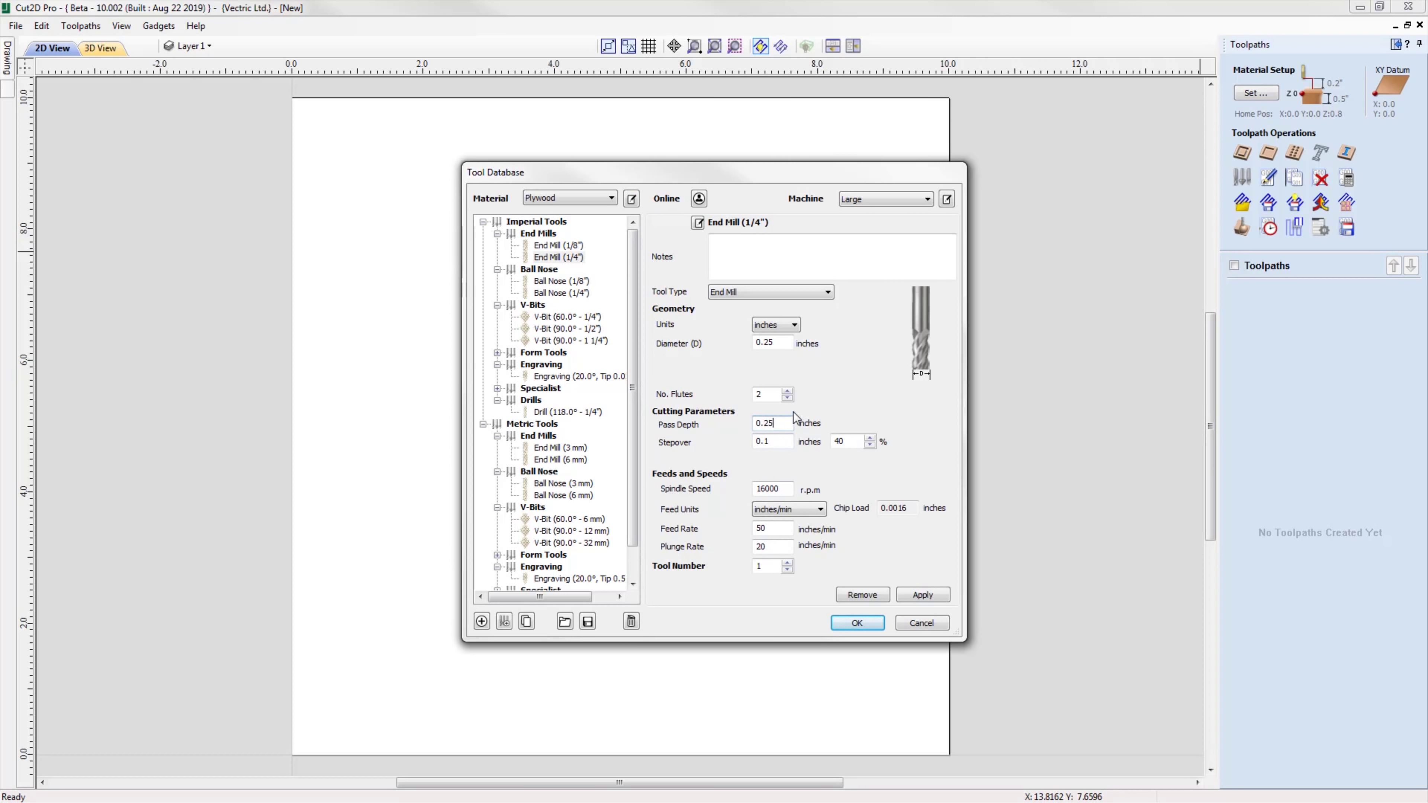
double_click(768, 528)
type("150")
left_click(923, 596)
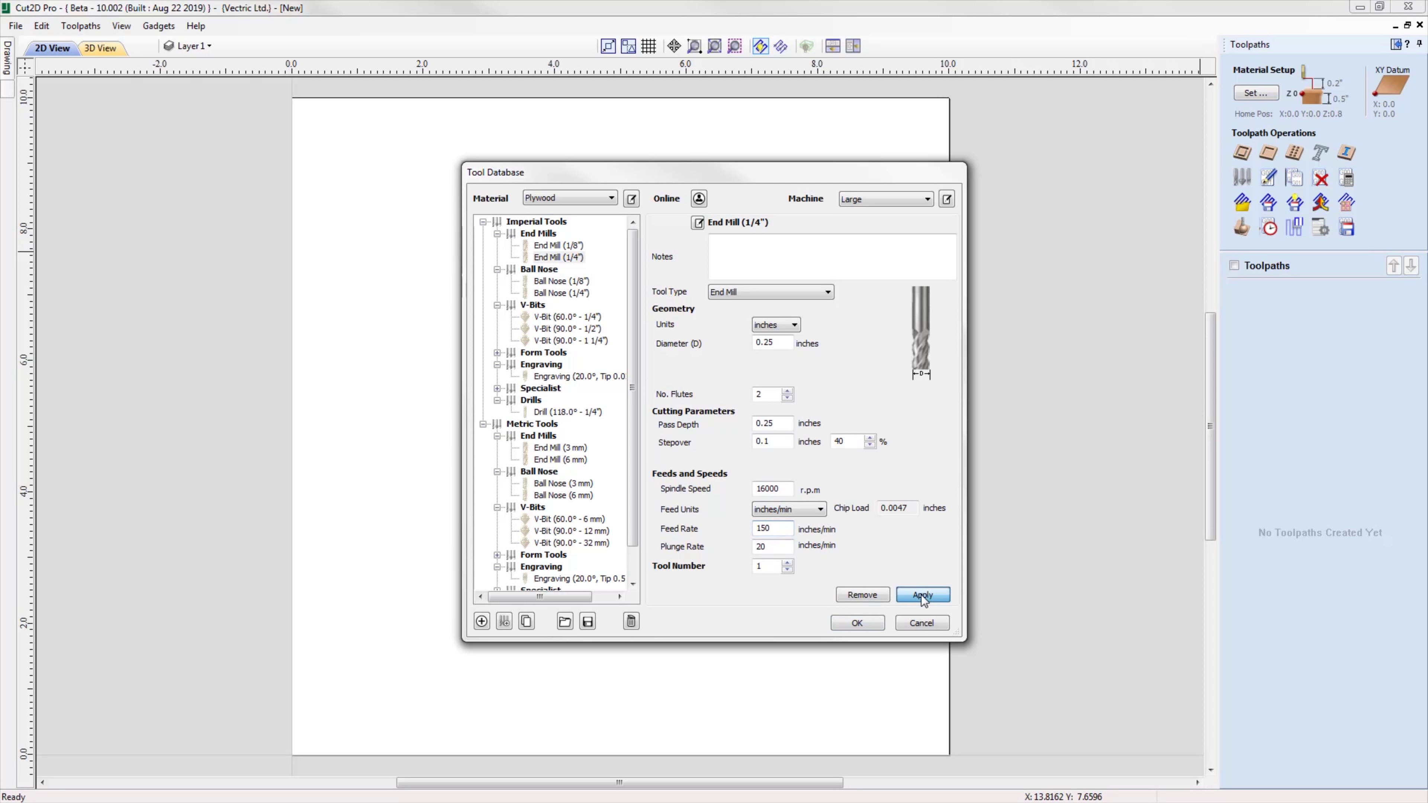
Compare the 1/4" End Mill's cutting parameters, feeds and speeds between the Hardwood and Plywood materials.
left_click(574, 198)
left_click(574, 210)
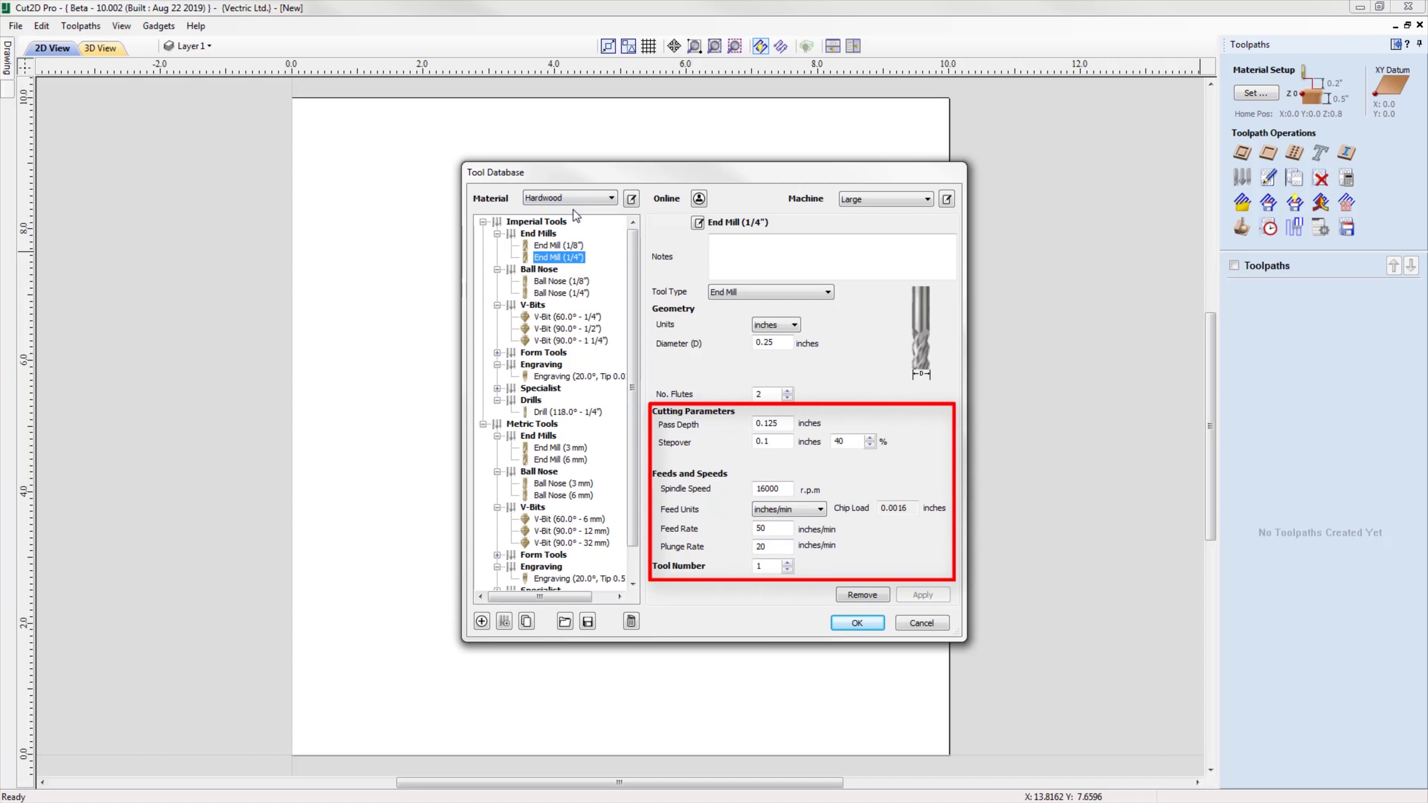
left_click(571, 201)
left_click(565, 231)
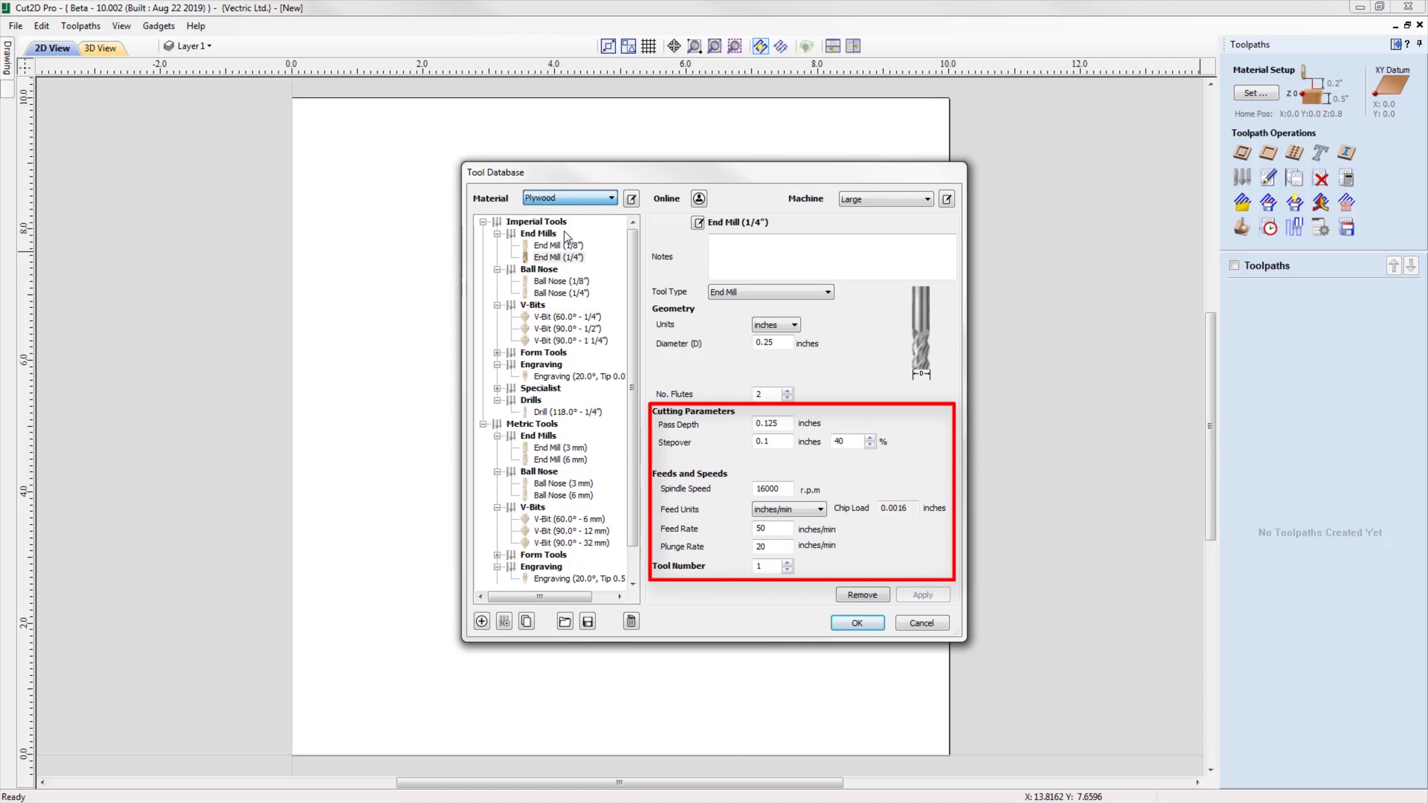
left_click(573, 200)
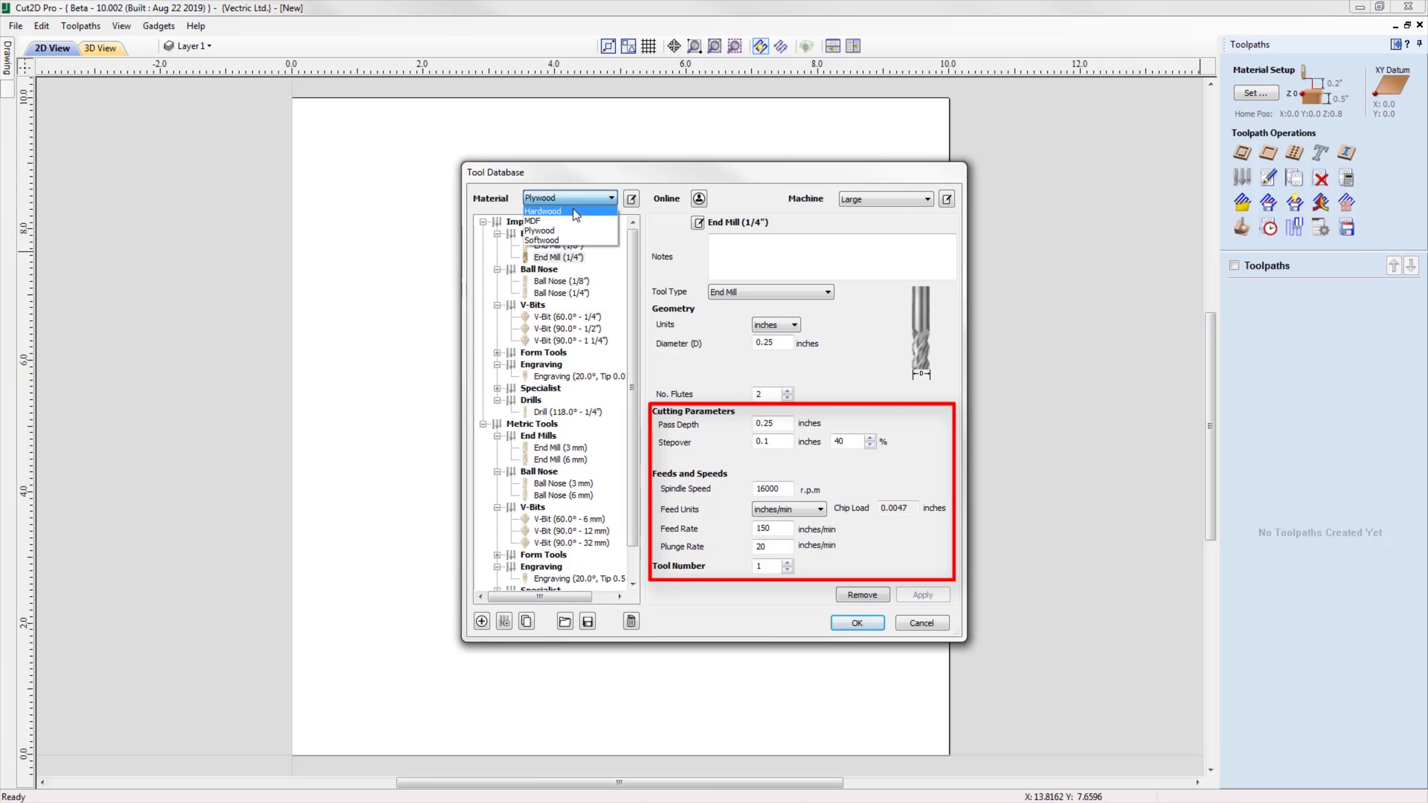
left_click(574, 208)
left_click(574, 198)
left_click(571, 228)
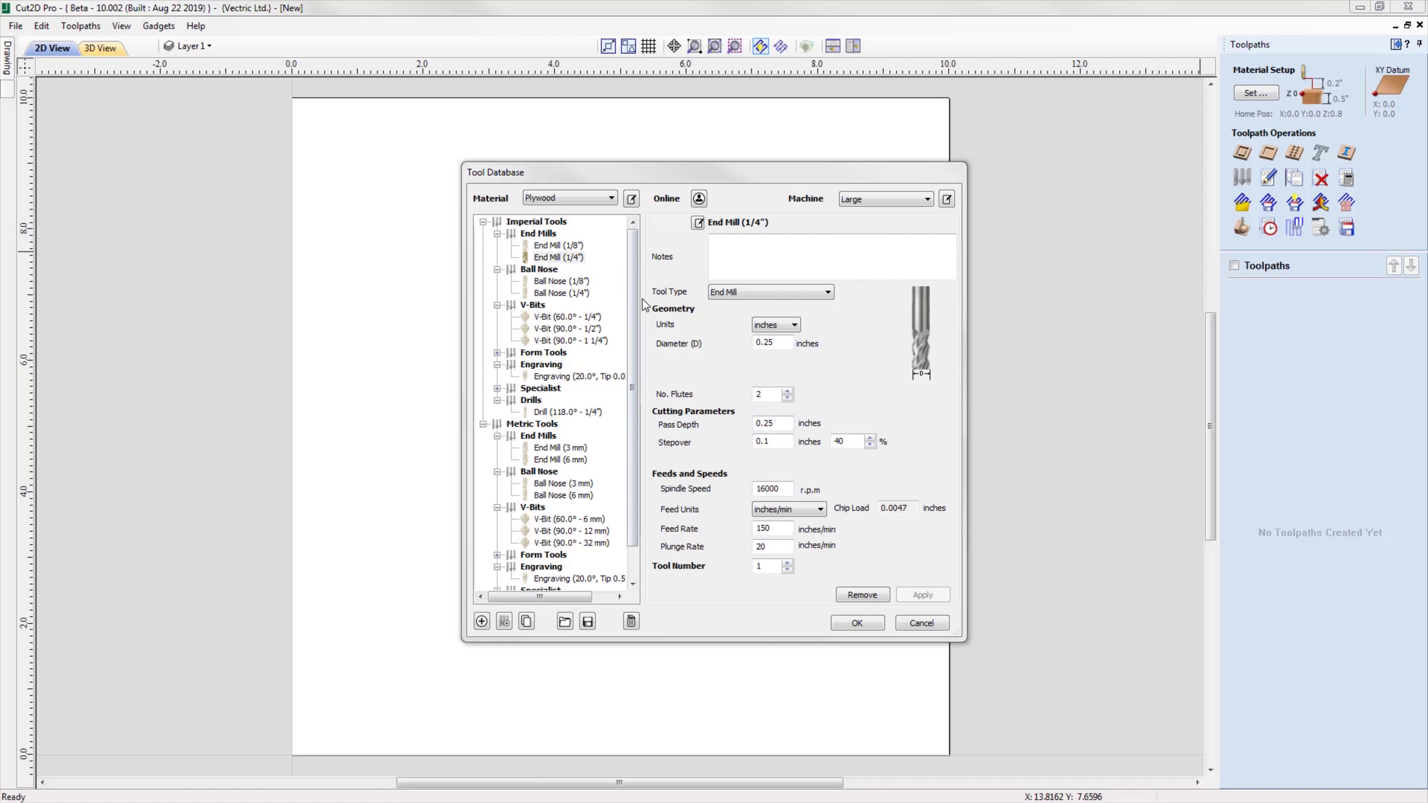
Hide unset tools in the tool database and compare the Plywood and Hardwood tool lists, ending on Hardwood.
right_click(572, 261)
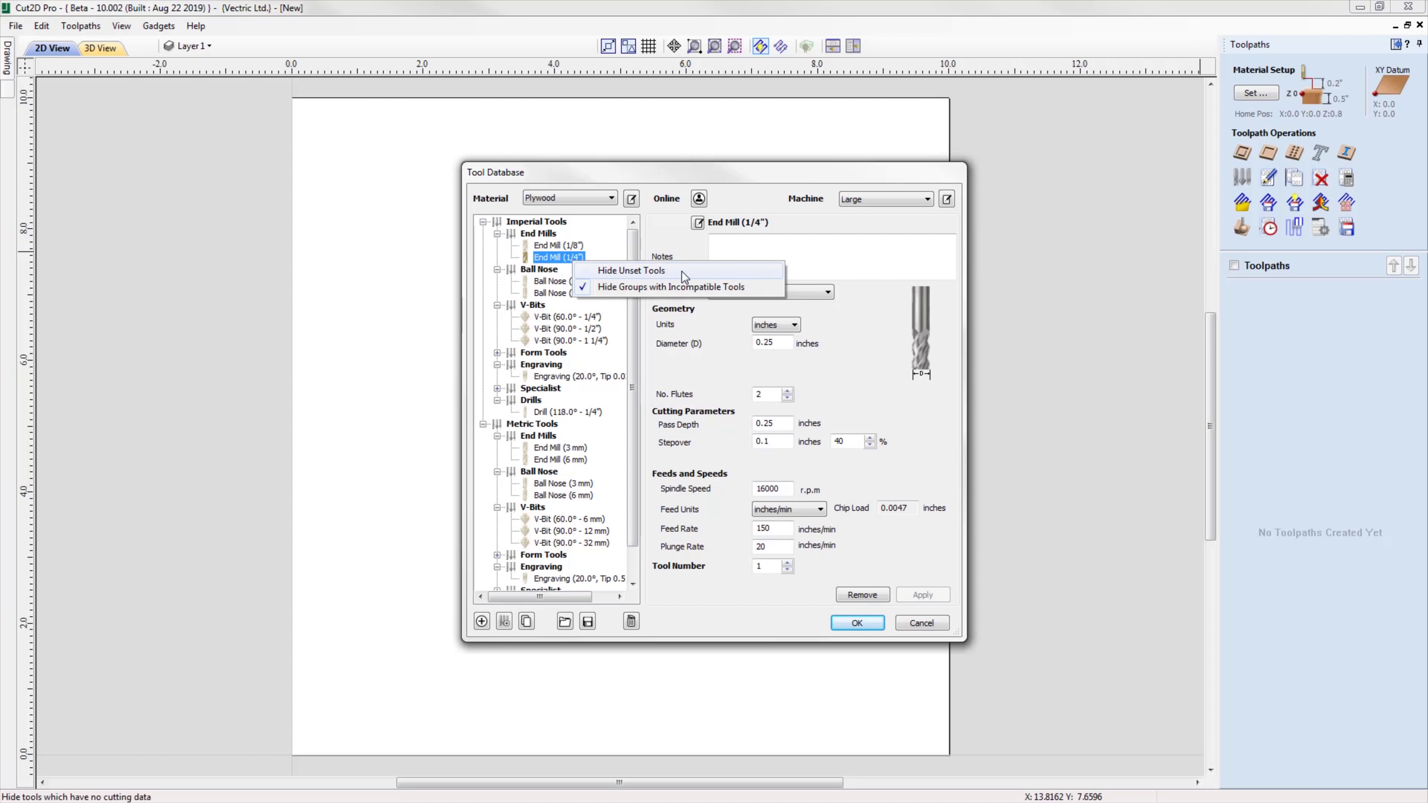
left_click(681, 271)
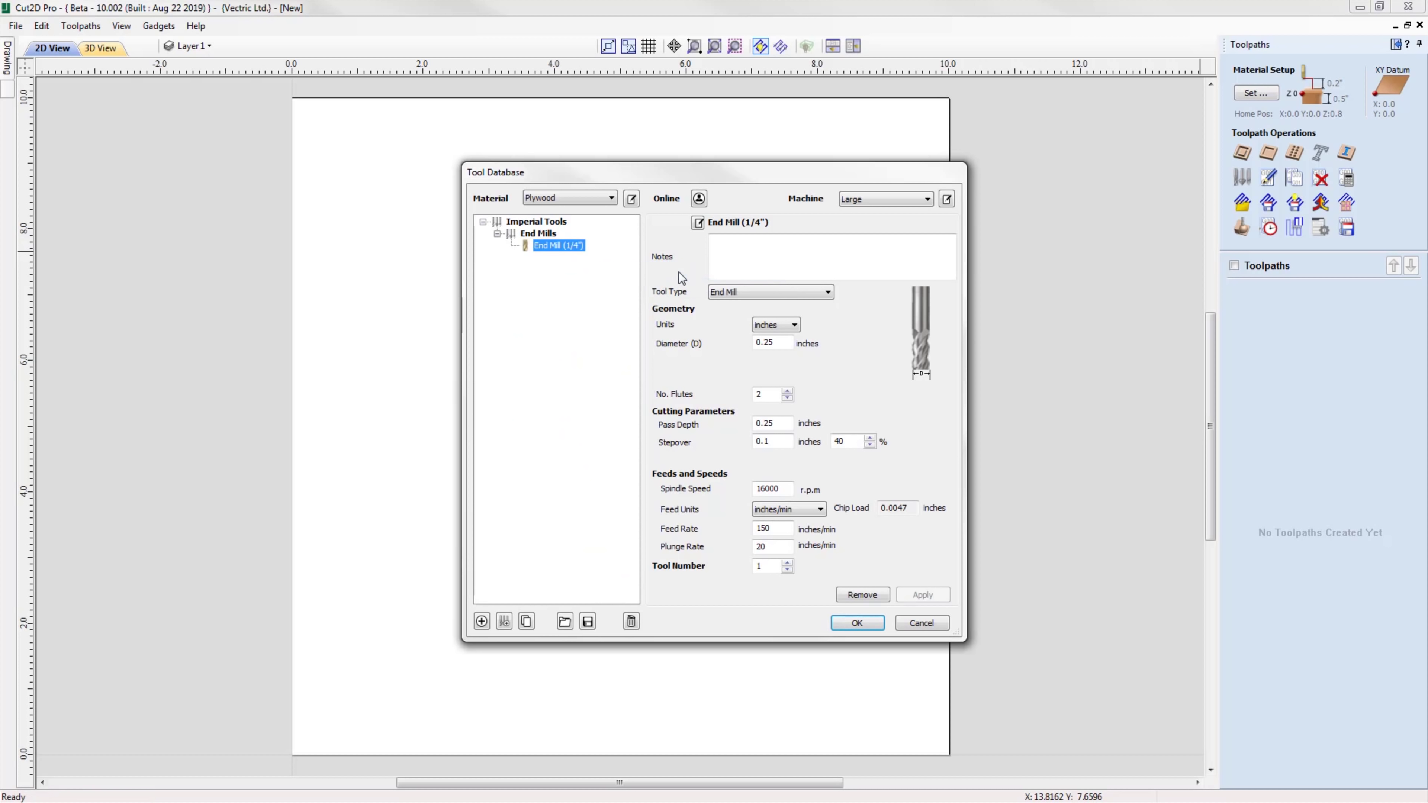
left_click(573, 196)
left_click(572, 209)
left_click(571, 200)
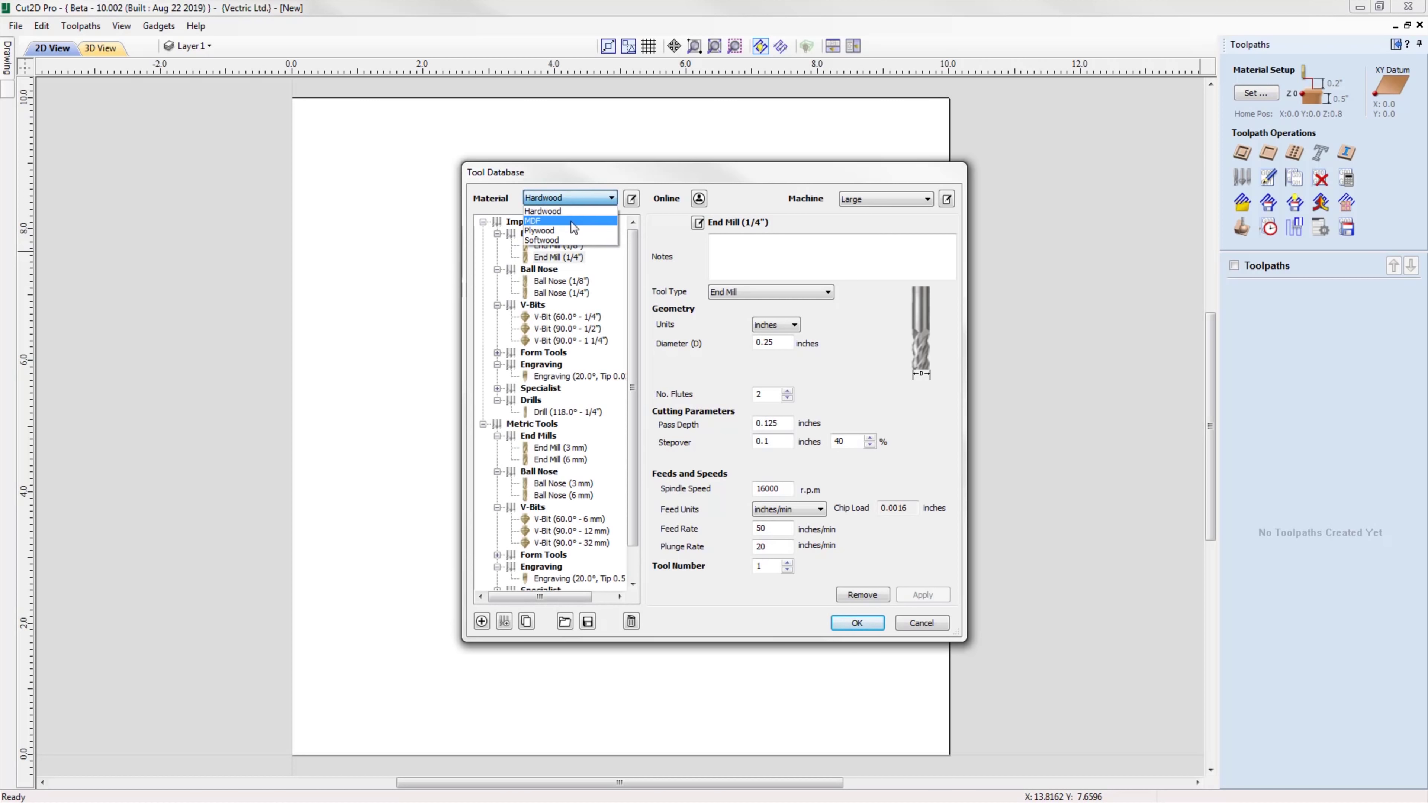
left_click(571, 230)
left_click(591, 202)
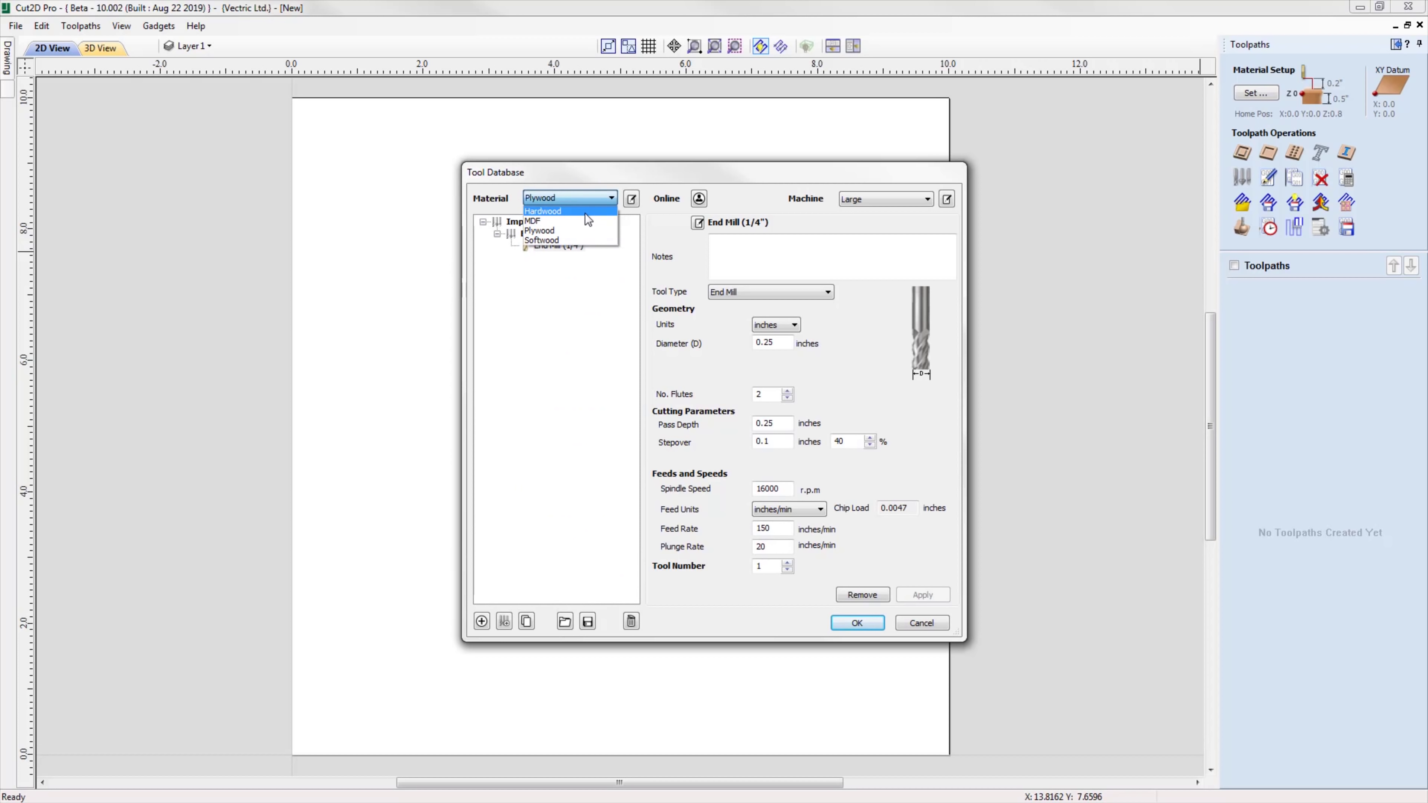
left_click(585, 214)
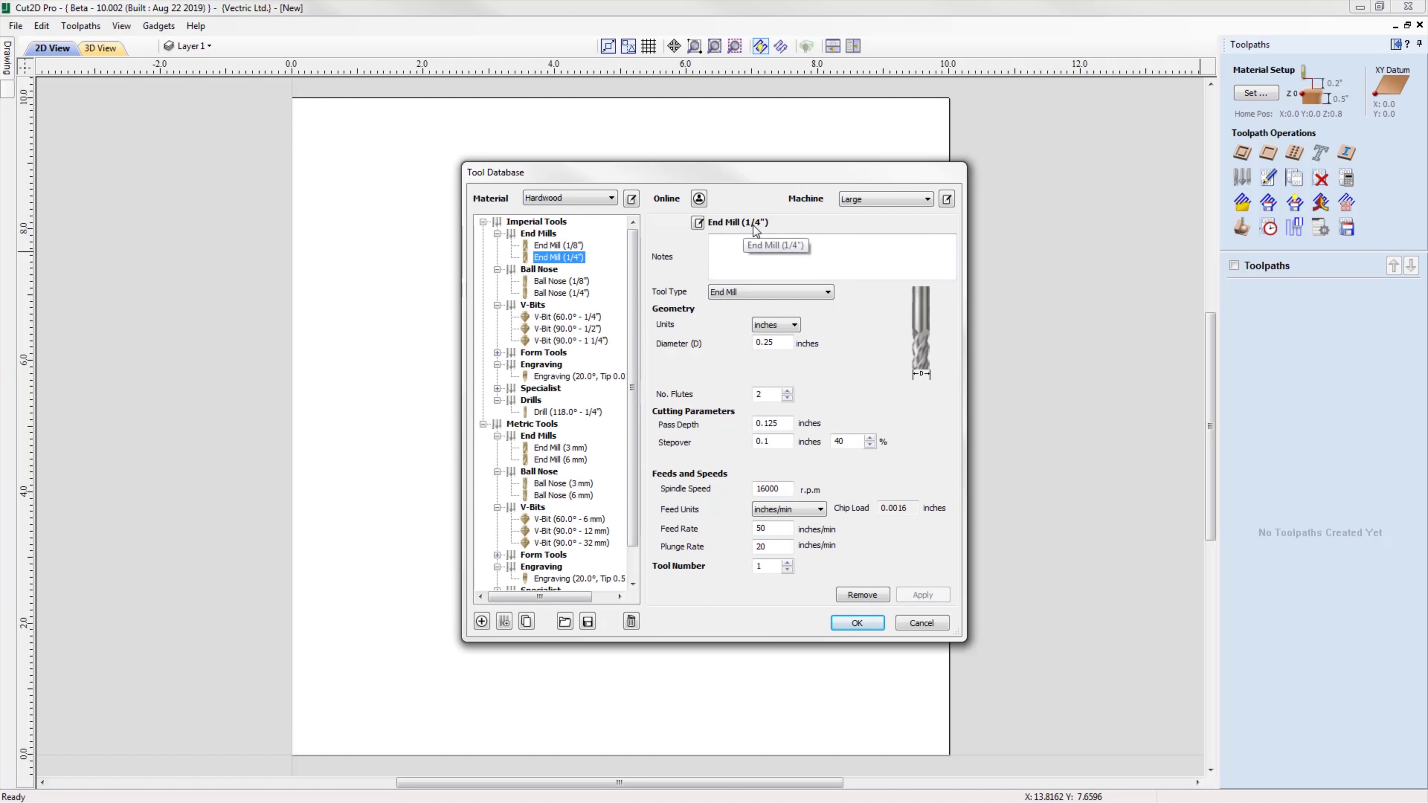
Examine the End Mill name format and its available variables, leaving the format as it is.
left_click(698, 223)
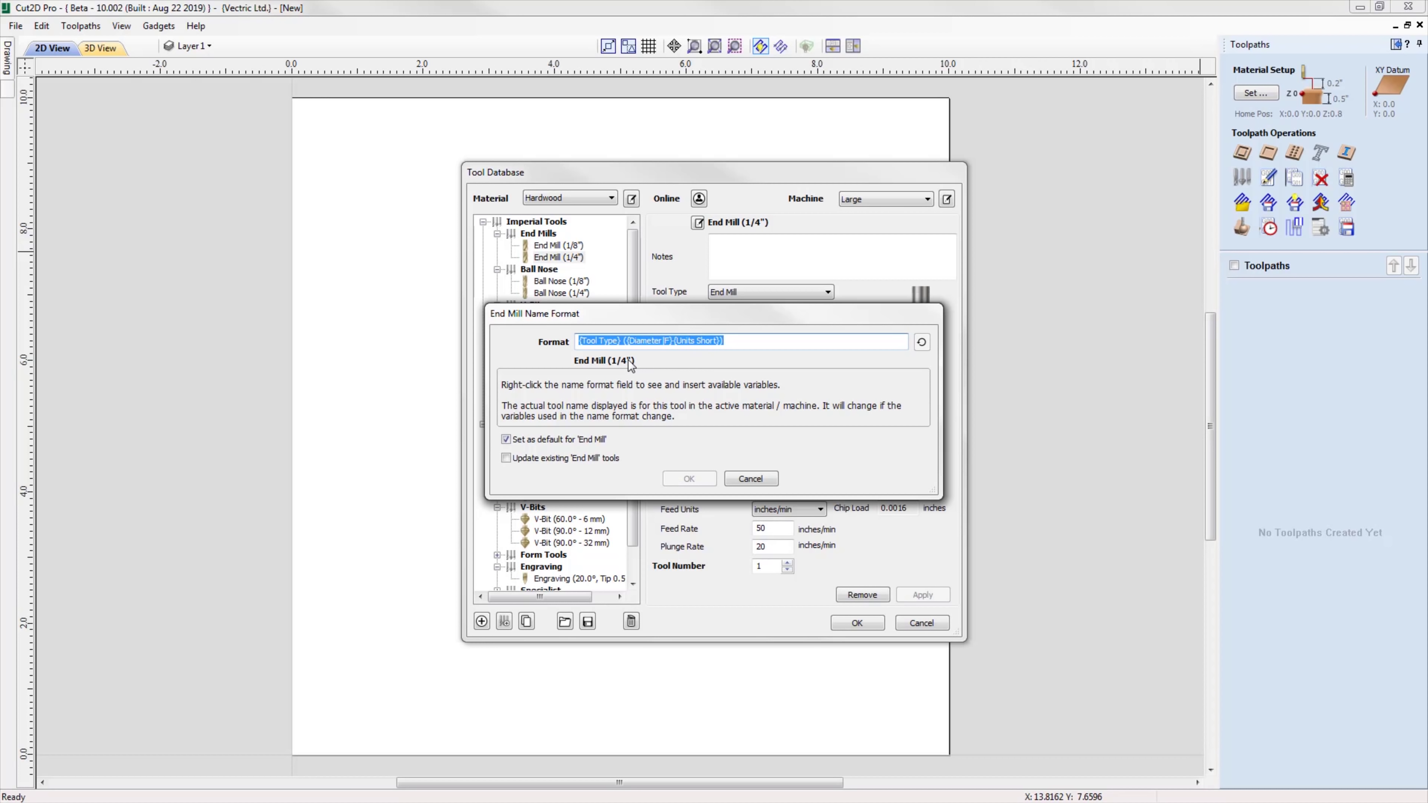
left_click(727, 341)
right_click(728, 343)
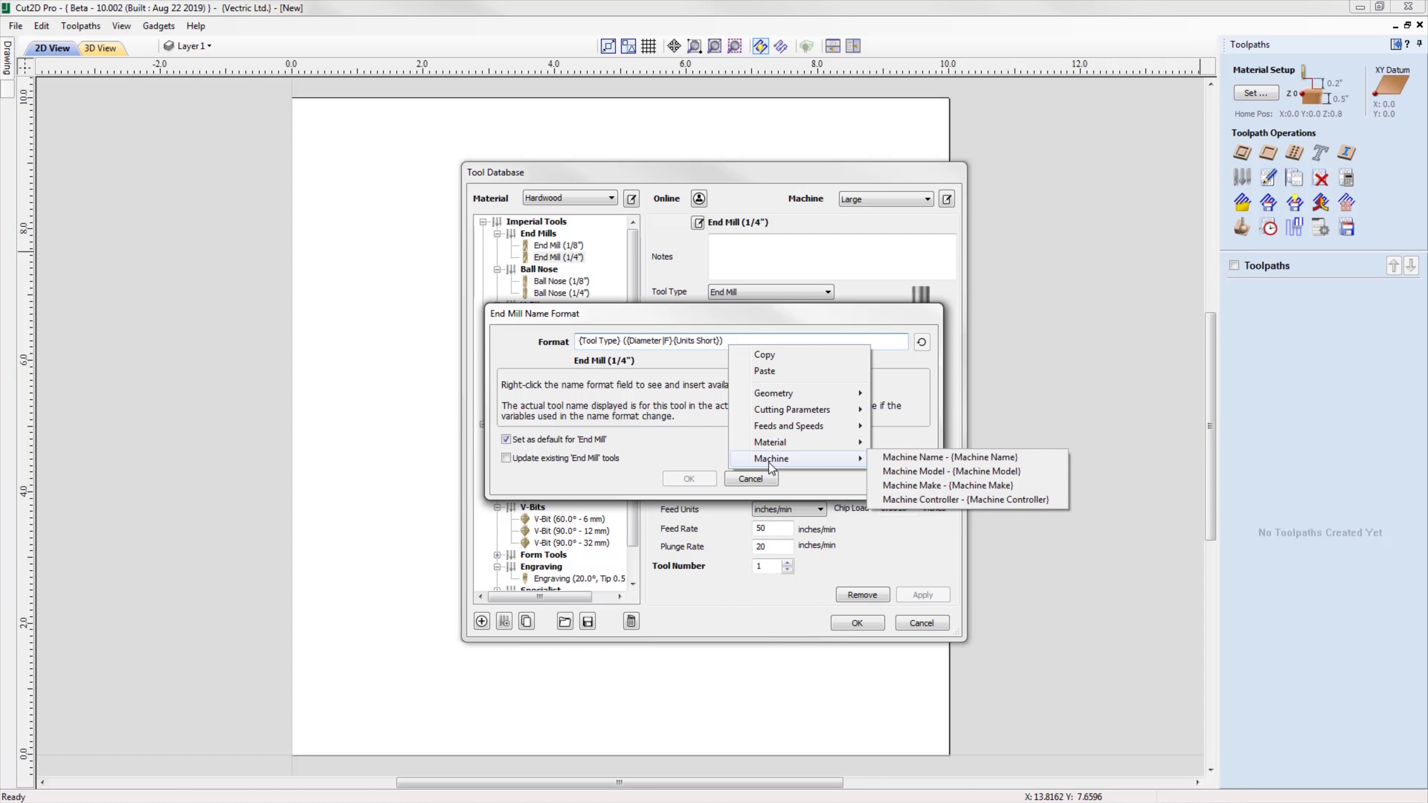
left_click(761, 476)
left_click(761, 476)
Try diameters of 0.5 and 0.375 inches on the Hardwood 1/4" End Mill and restore 0.25 inches and 2 flutes.
double_click(771, 342)
type("0.5")
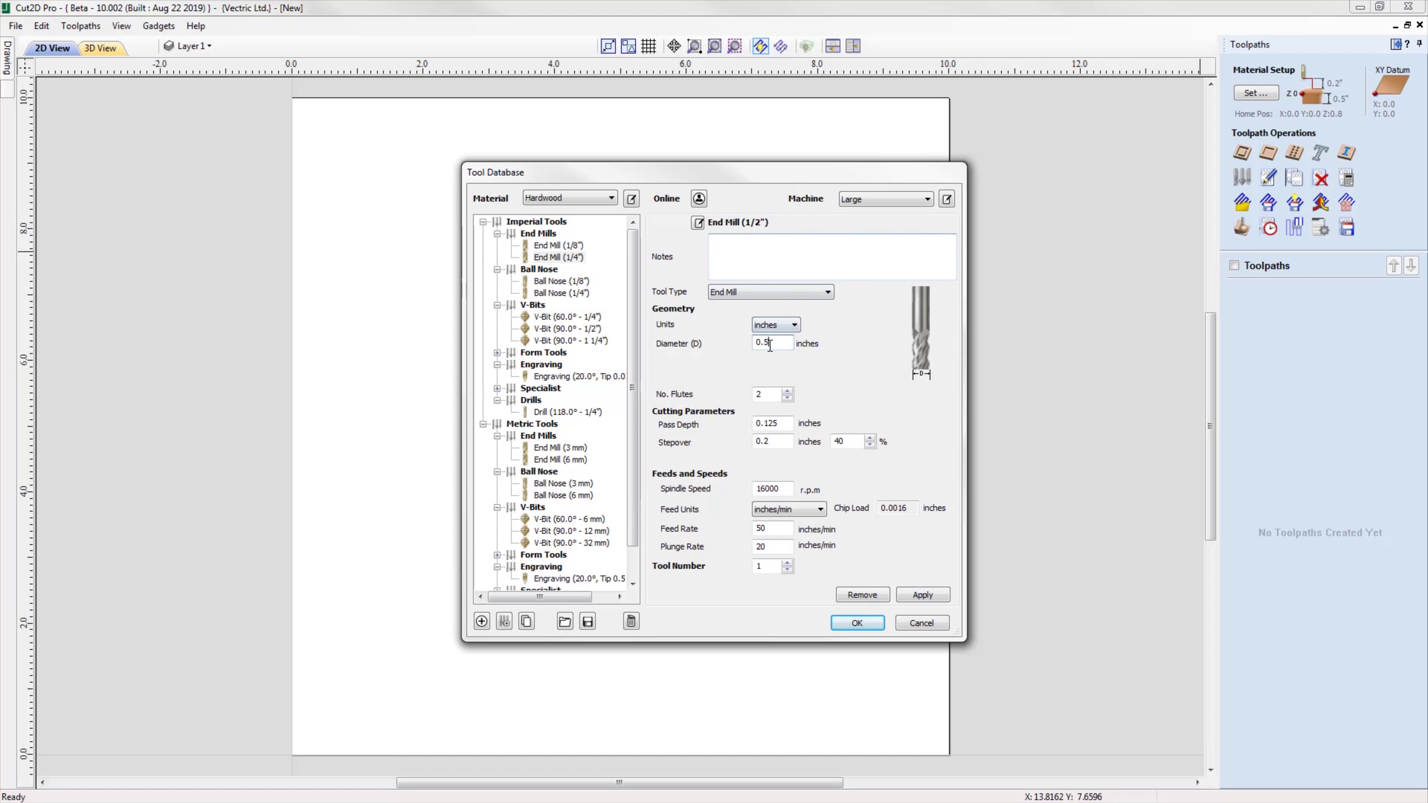
double_click(769, 343)
type("0.375")
left_click_drag(764, 342, 784, 342)
type("25")
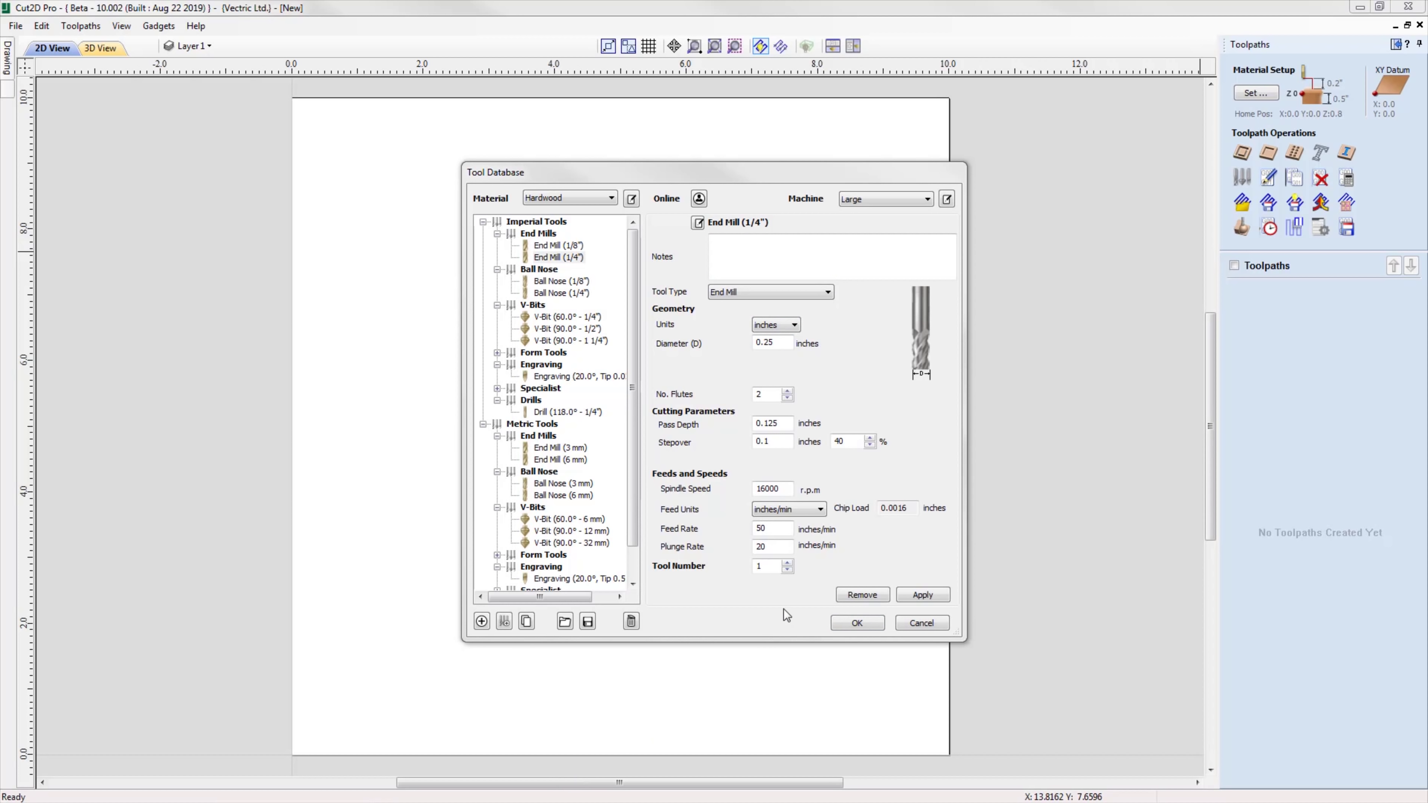
left_click(788, 389)
left_click(788, 398)
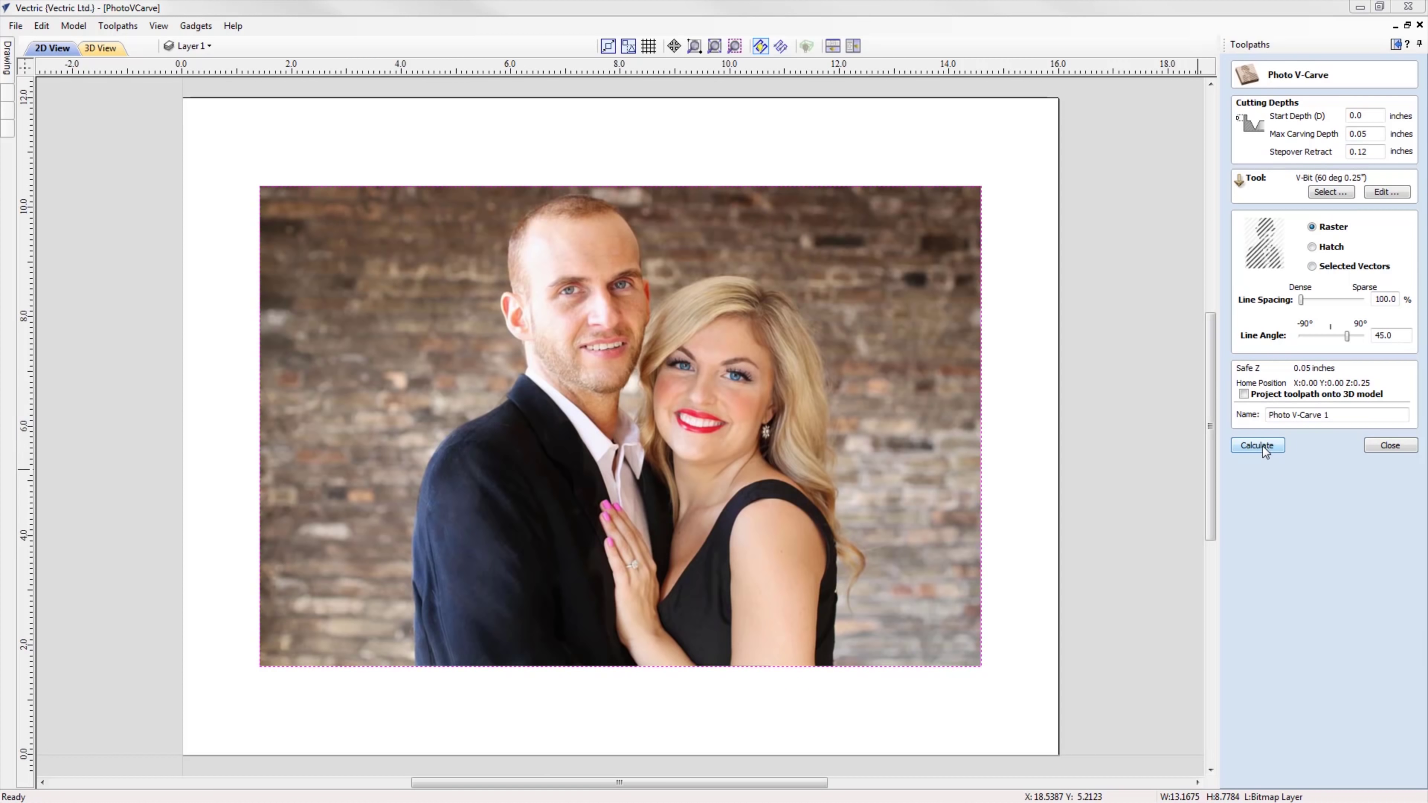
Calculate the raster Photo V-Carve toolpath with 0.05 inch max carving depth and inspect its preview beside the 2D photo.
left_click(1258, 445)
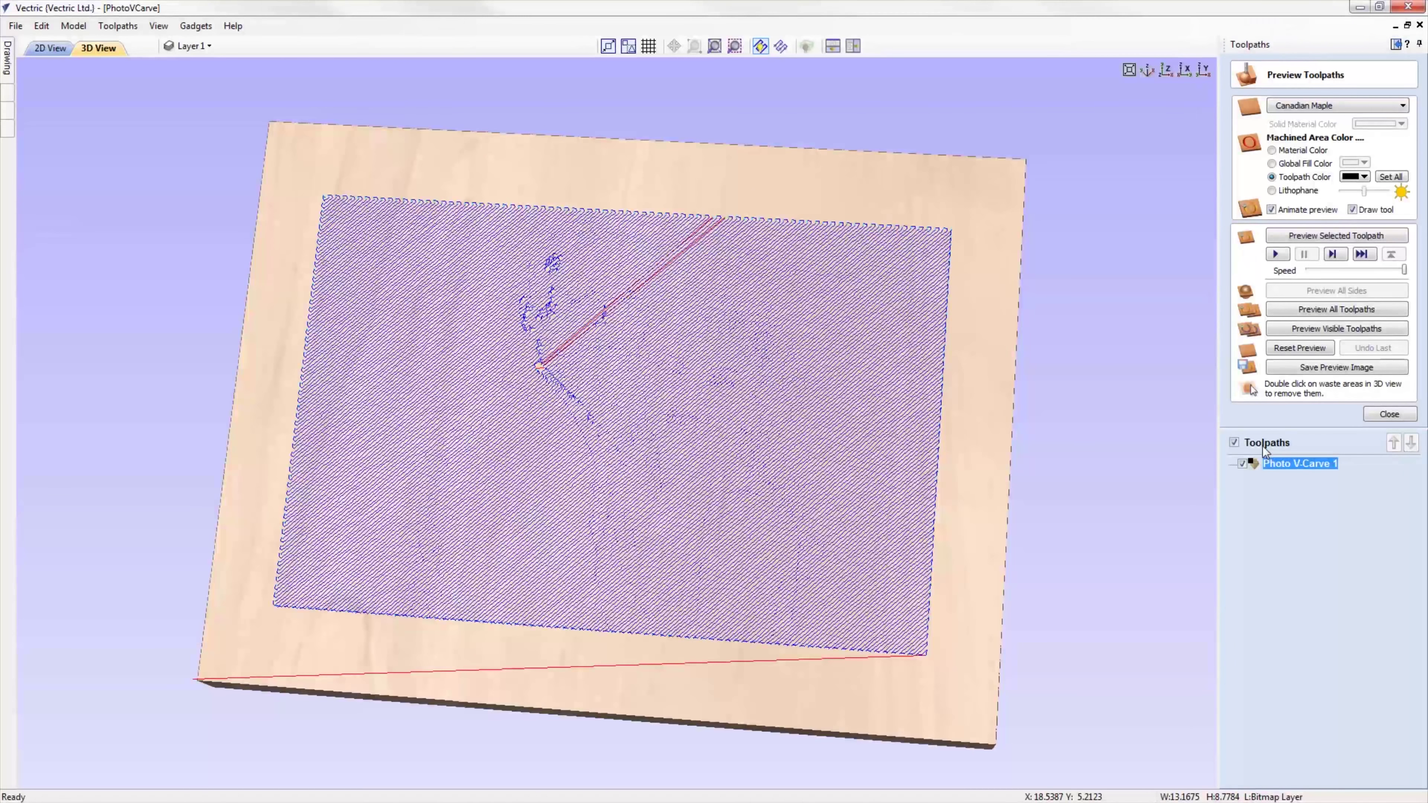
left_click(853, 46)
left_click(1337, 236)
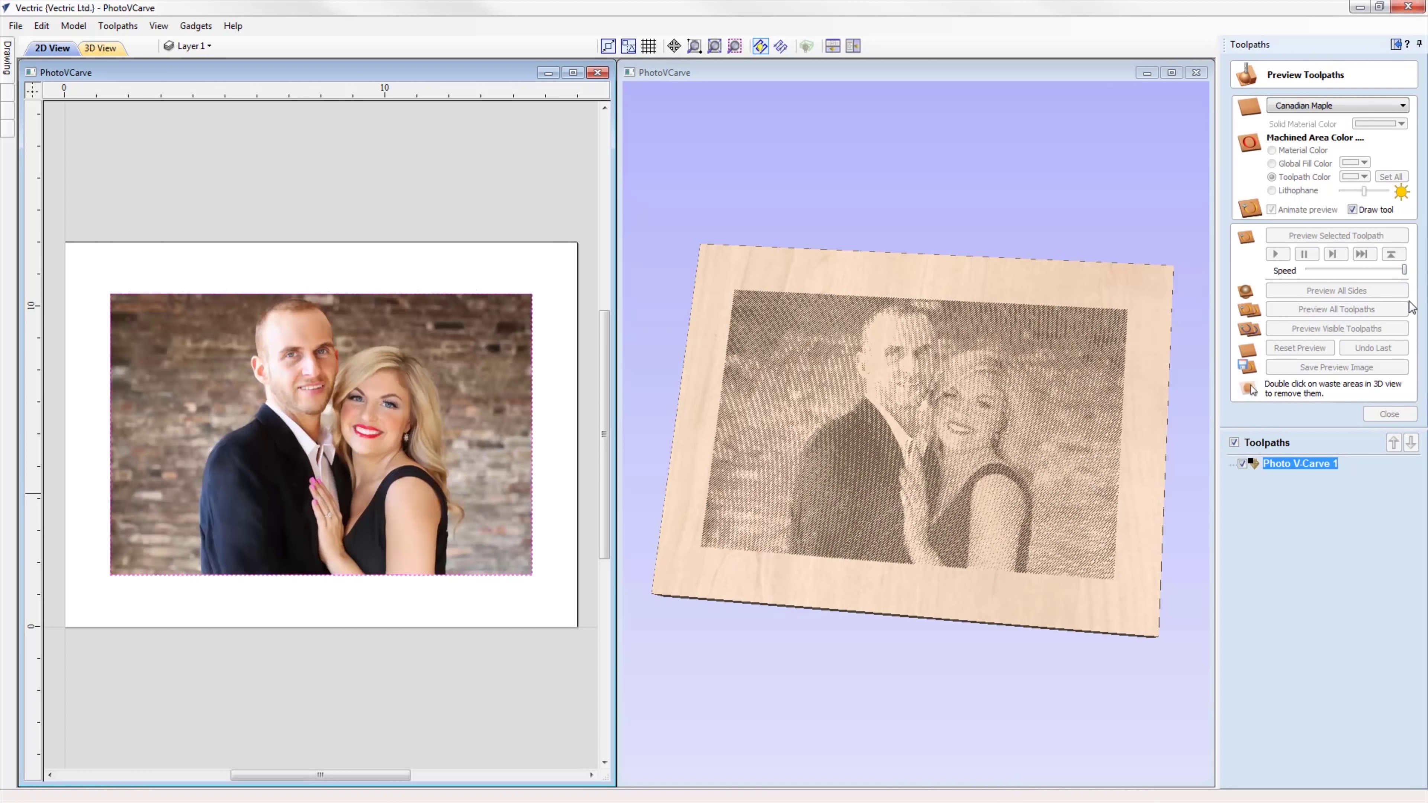
scroll(914, 573, "up", 5)
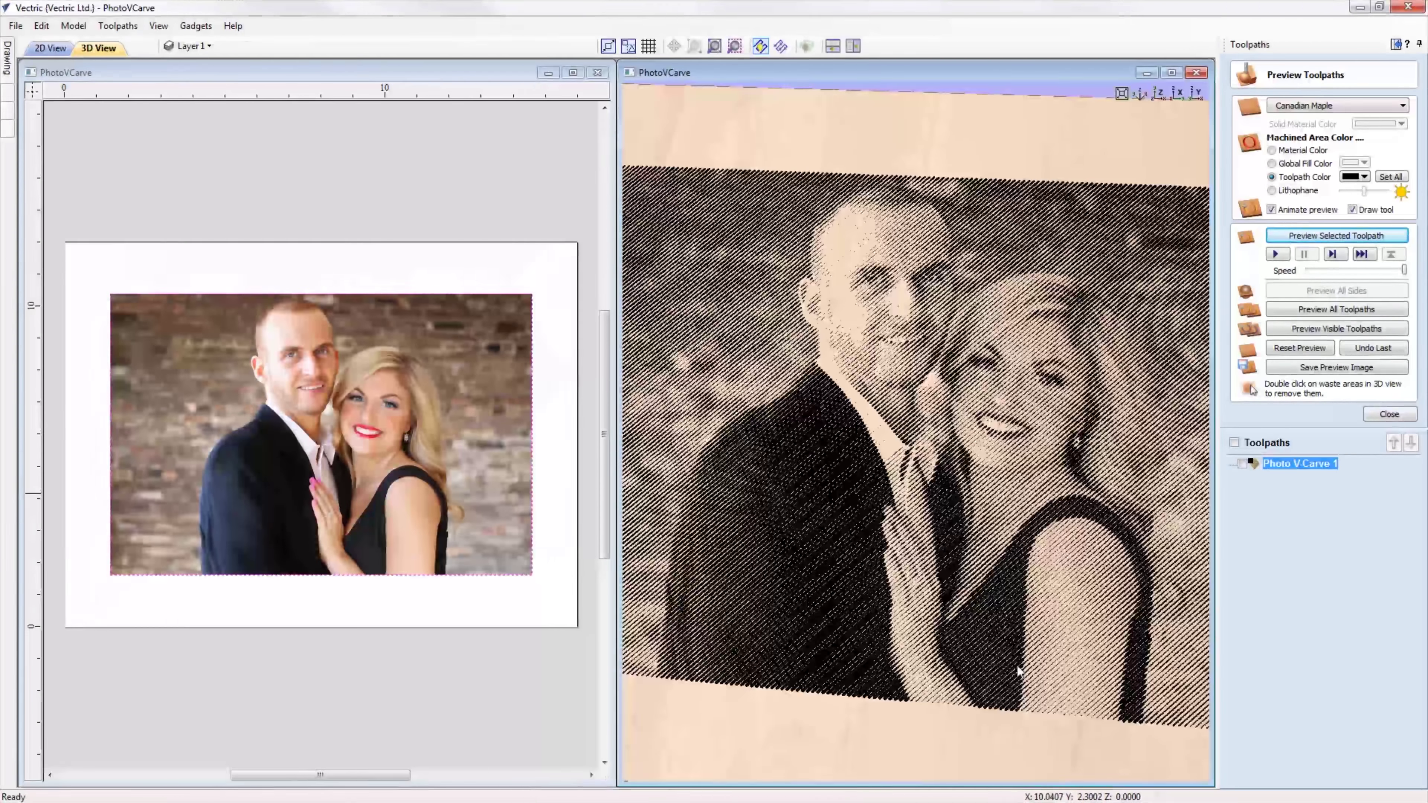
mouse_move(1018, 665)
left_mouse_down()
mouse_move(939, 643)
mouse_move(1019, 664)
left_mouse_up()
scroll(1019, 664, "down", 4)
left_click_drag(1099, 625, 1019, 637)
scroll(976, 613, "up", 5)
scroll(975, 613, "up", 2)
scroll(1018, 637, "down", 2)
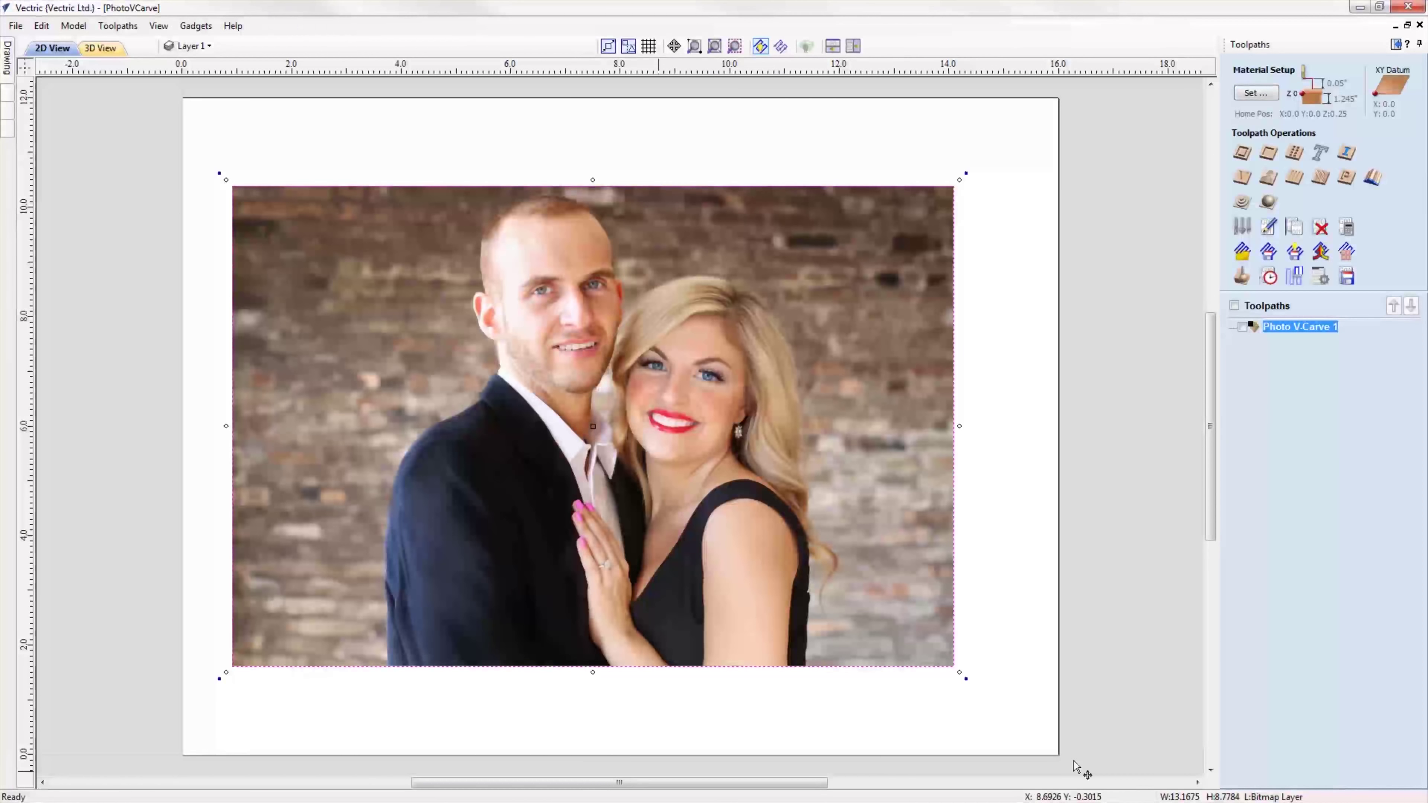
Calculate a Raster Photo V-Carve toolpath of the couple's photo with 0.08 inch max carving depth and view its preview.
left_click(1267, 179)
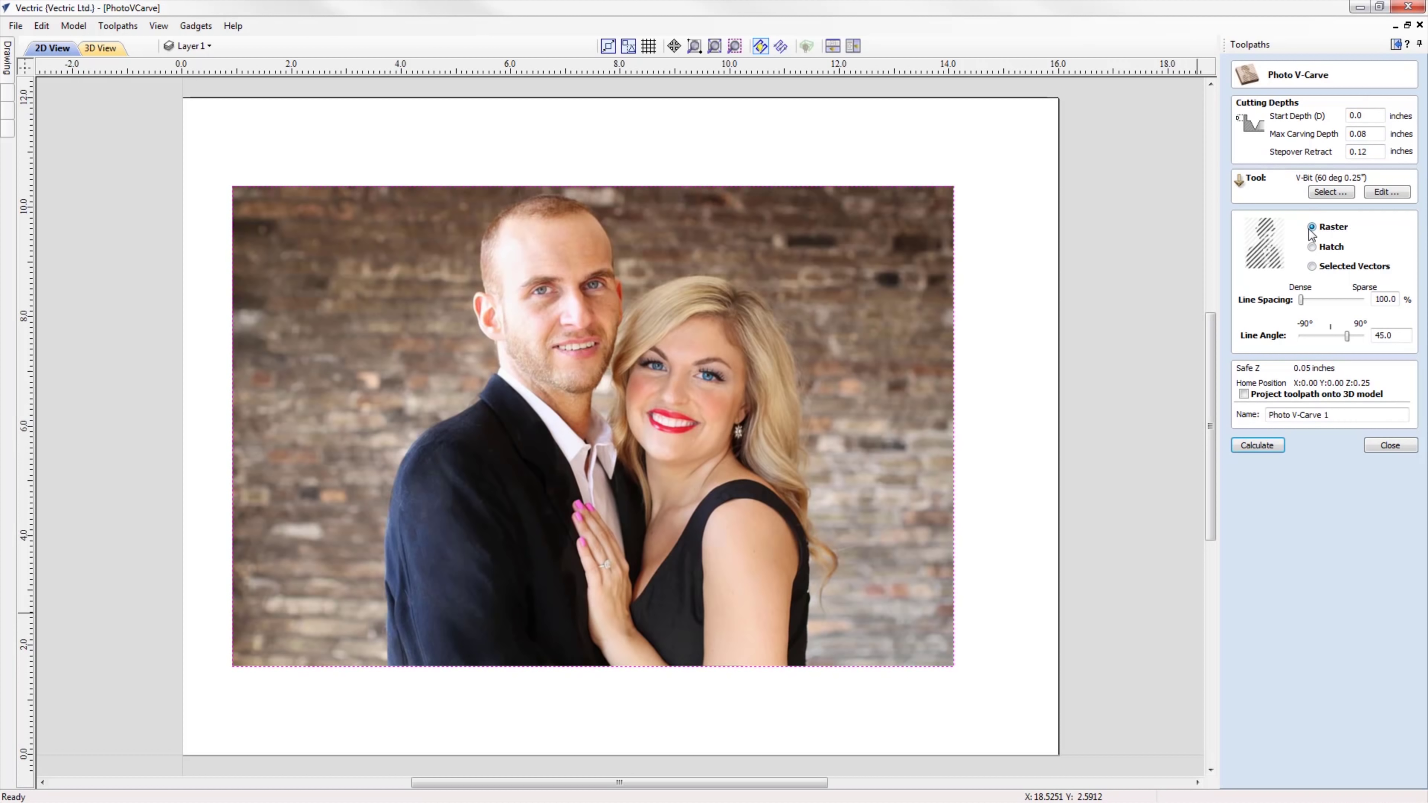
left_click(1272, 445)
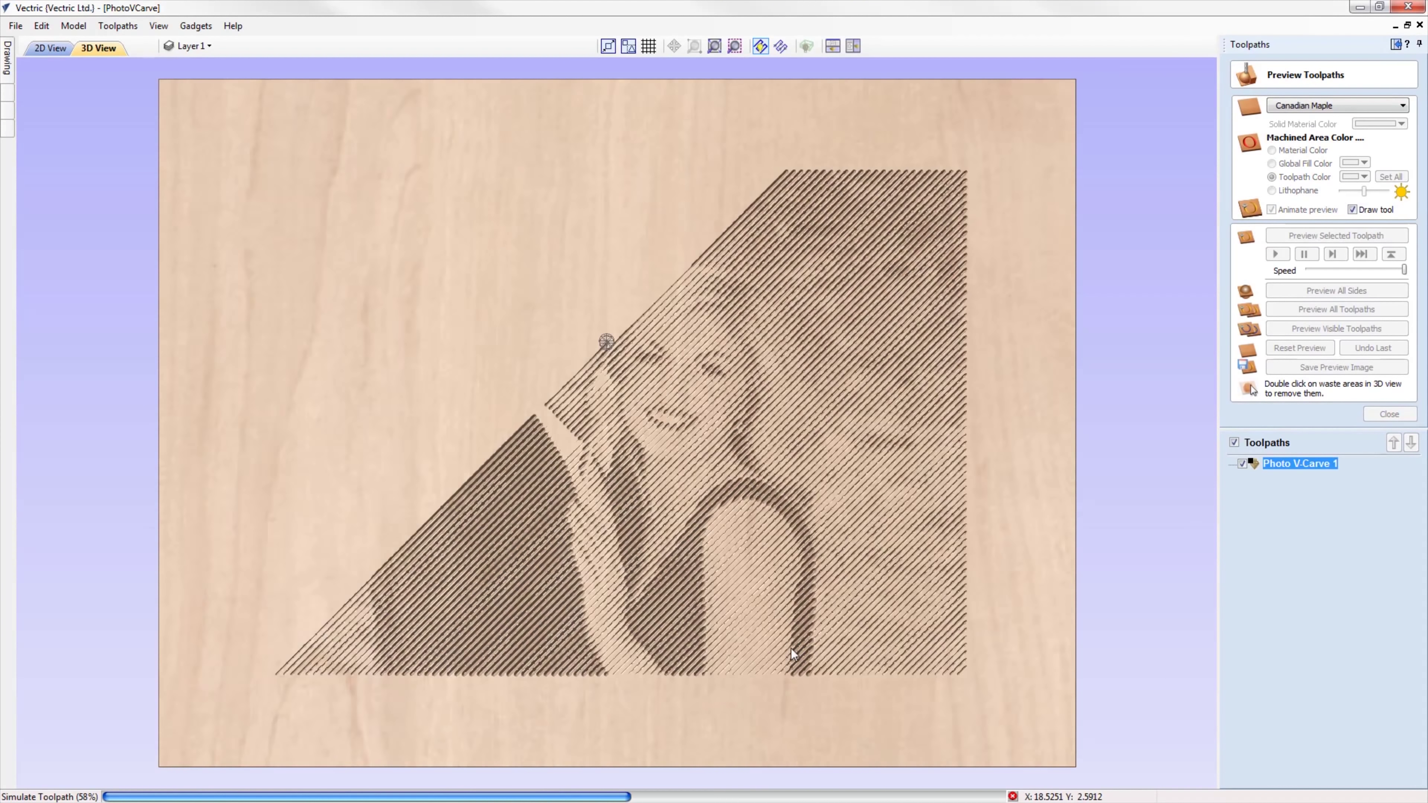
left_click_drag(768, 678, 658, 592)
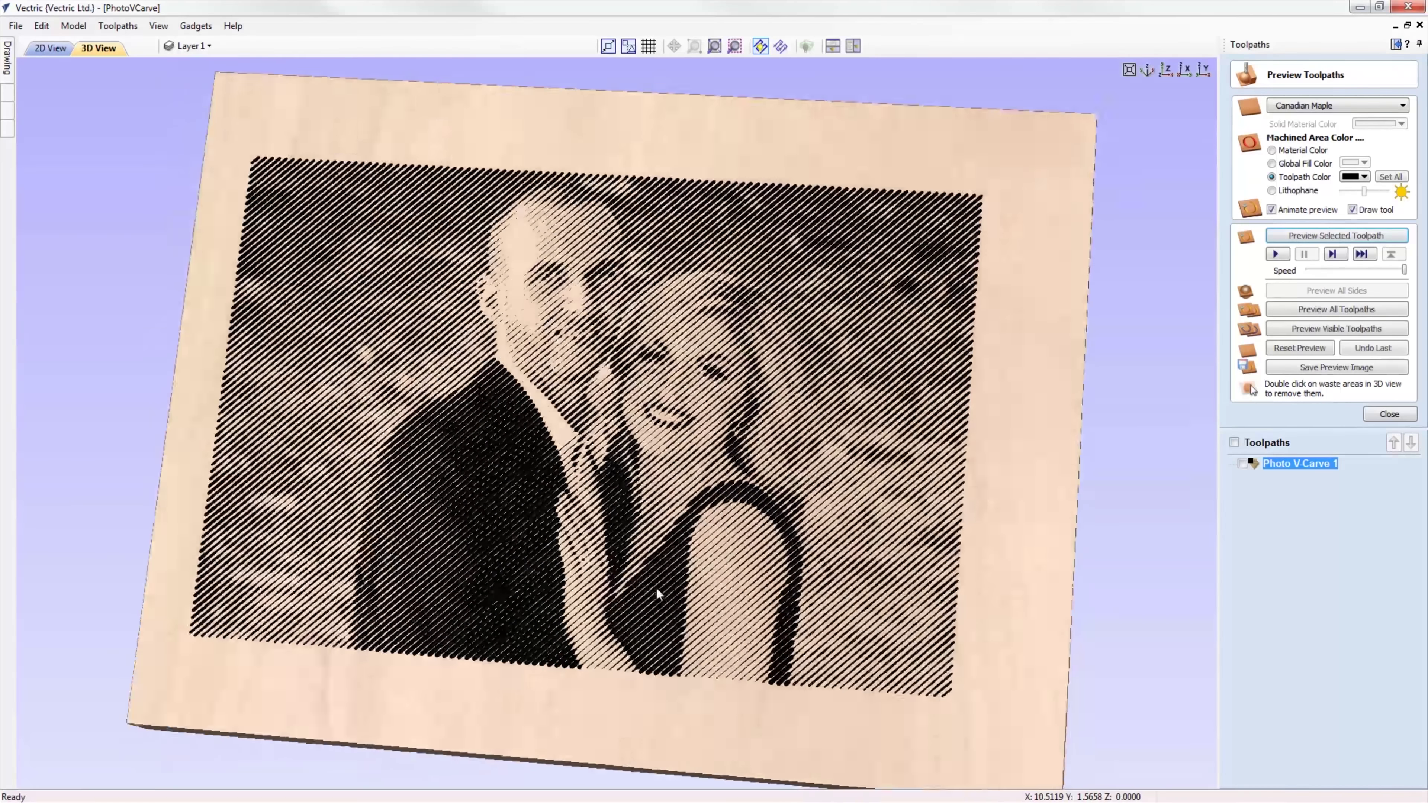
Change the Photo V-Carve toolpath to the Hatch pattern, recalculate it and preview the carving.
double_click(1322, 465)
left_click(1325, 253)
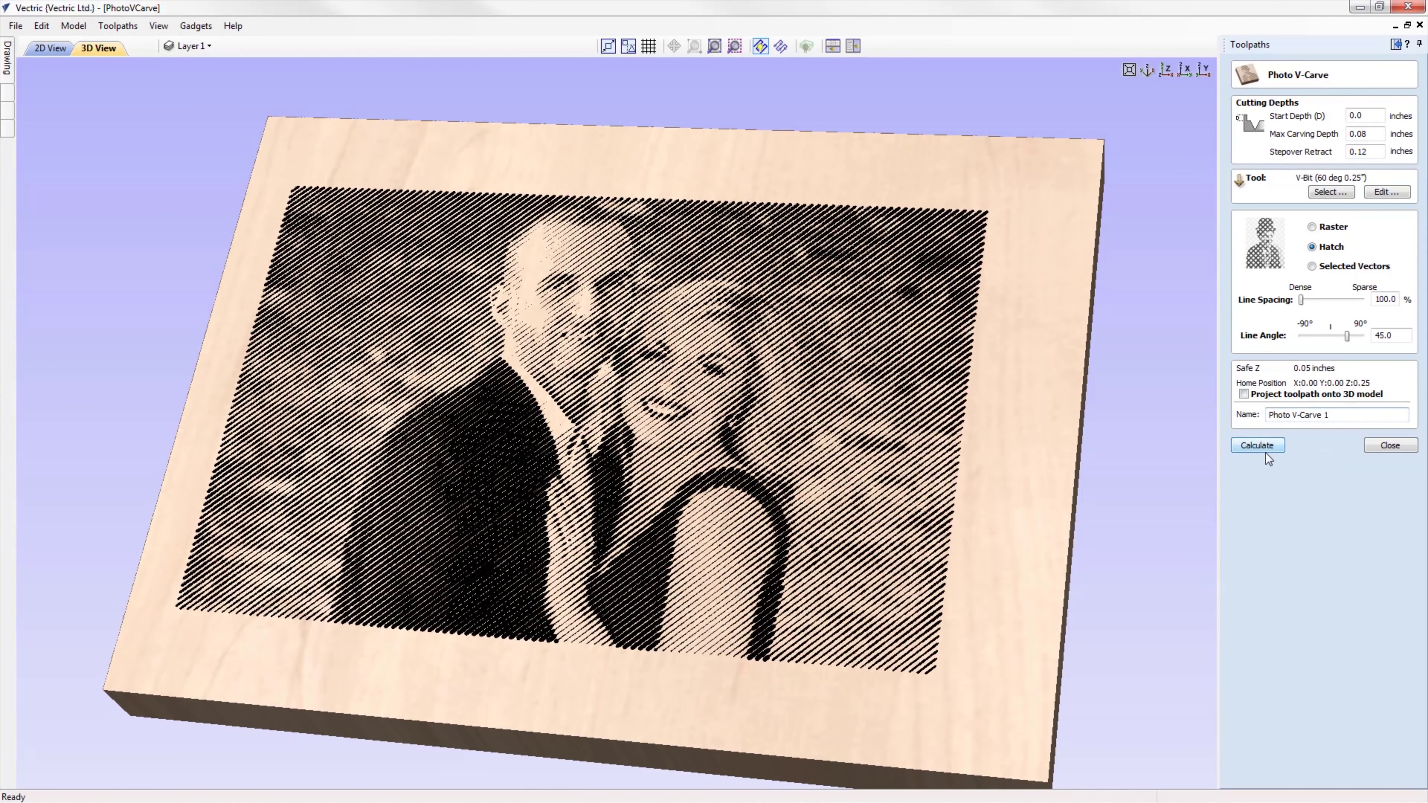
left_click(1259, 447)
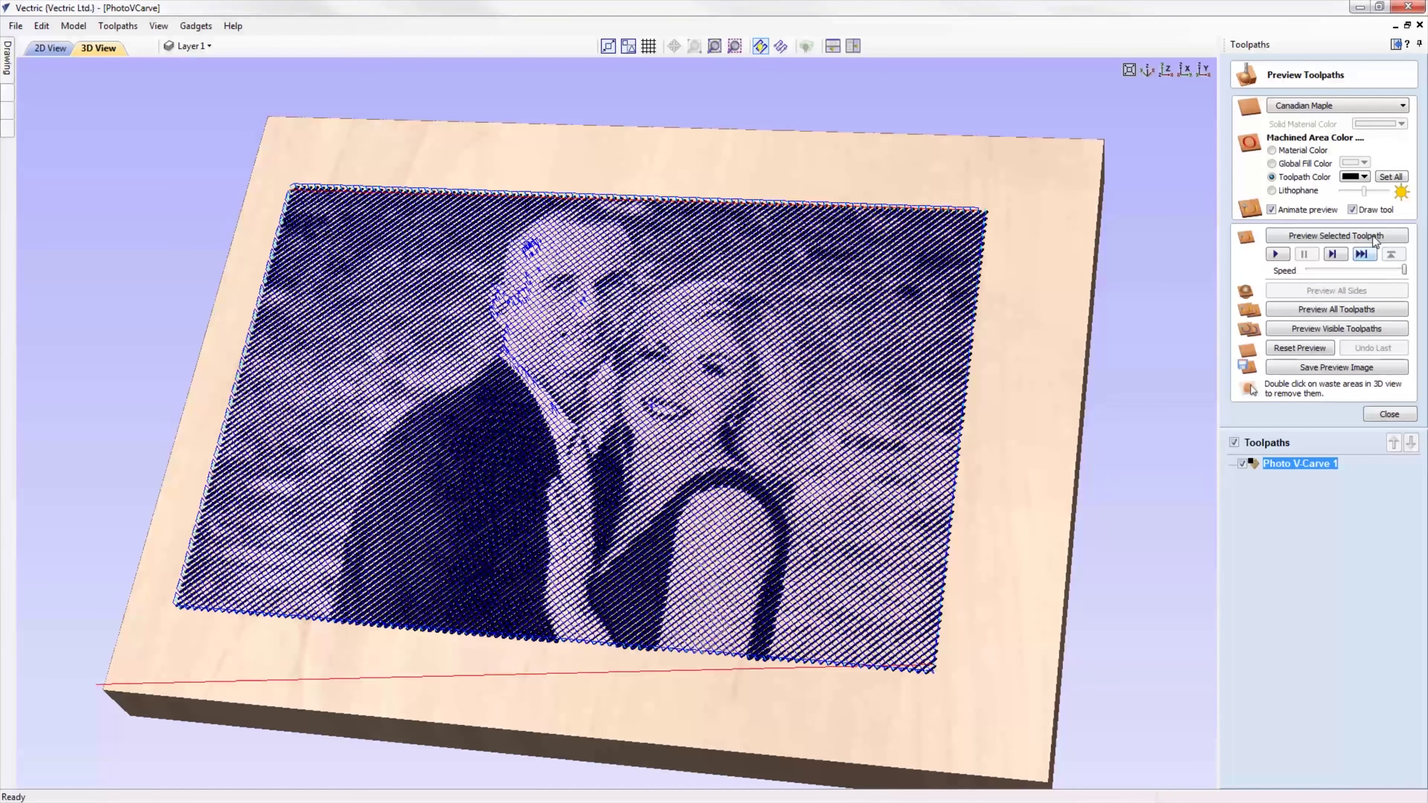
left_click(1374, 237)
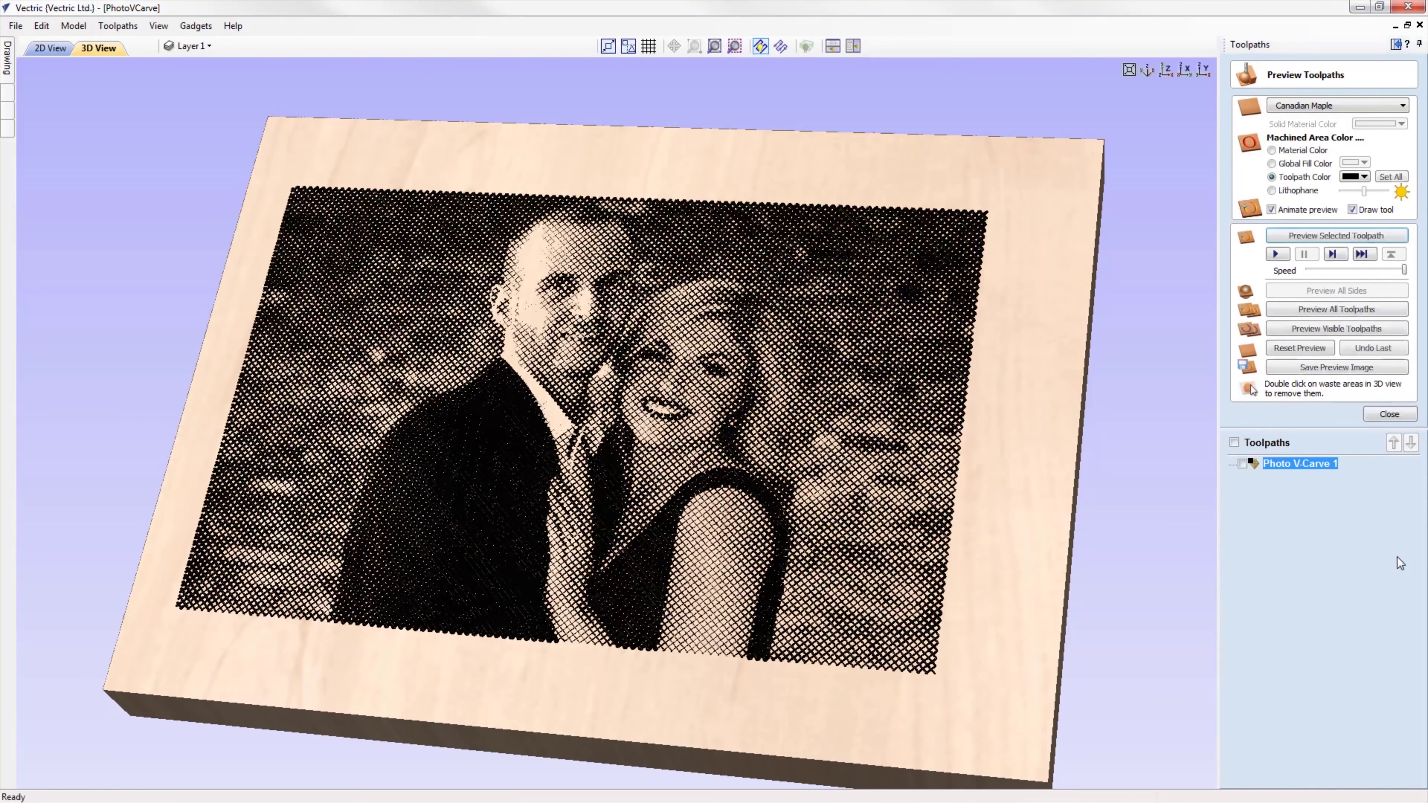
mouse_move(718, 562)
left_mouse_down()
mouse_move(853, 573)
mouse_move(710, 574)
left_mouse_up()
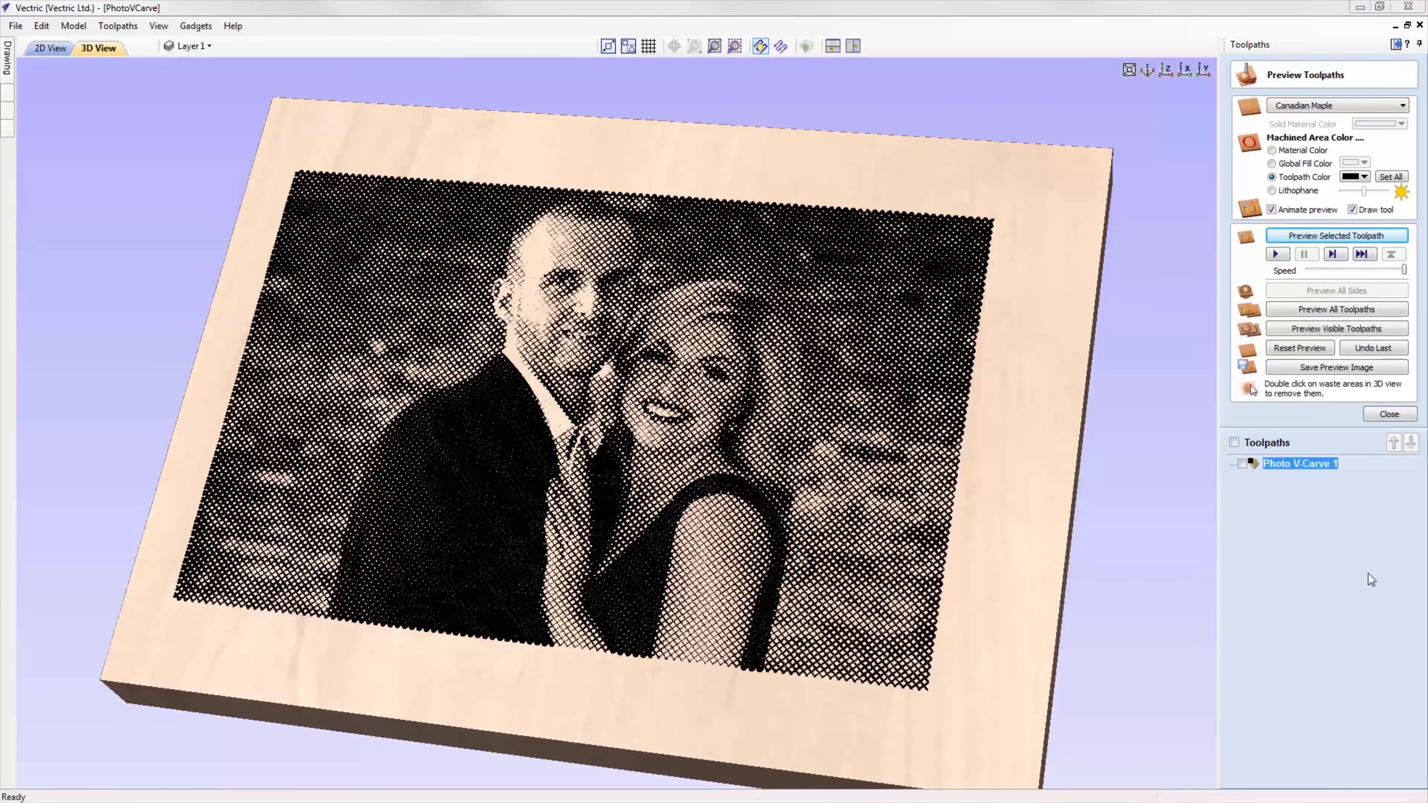
Edit the hatch Photo V-Carve toolpath to 134% line spacing and a 58° line angle.
double_click(1319, 464)
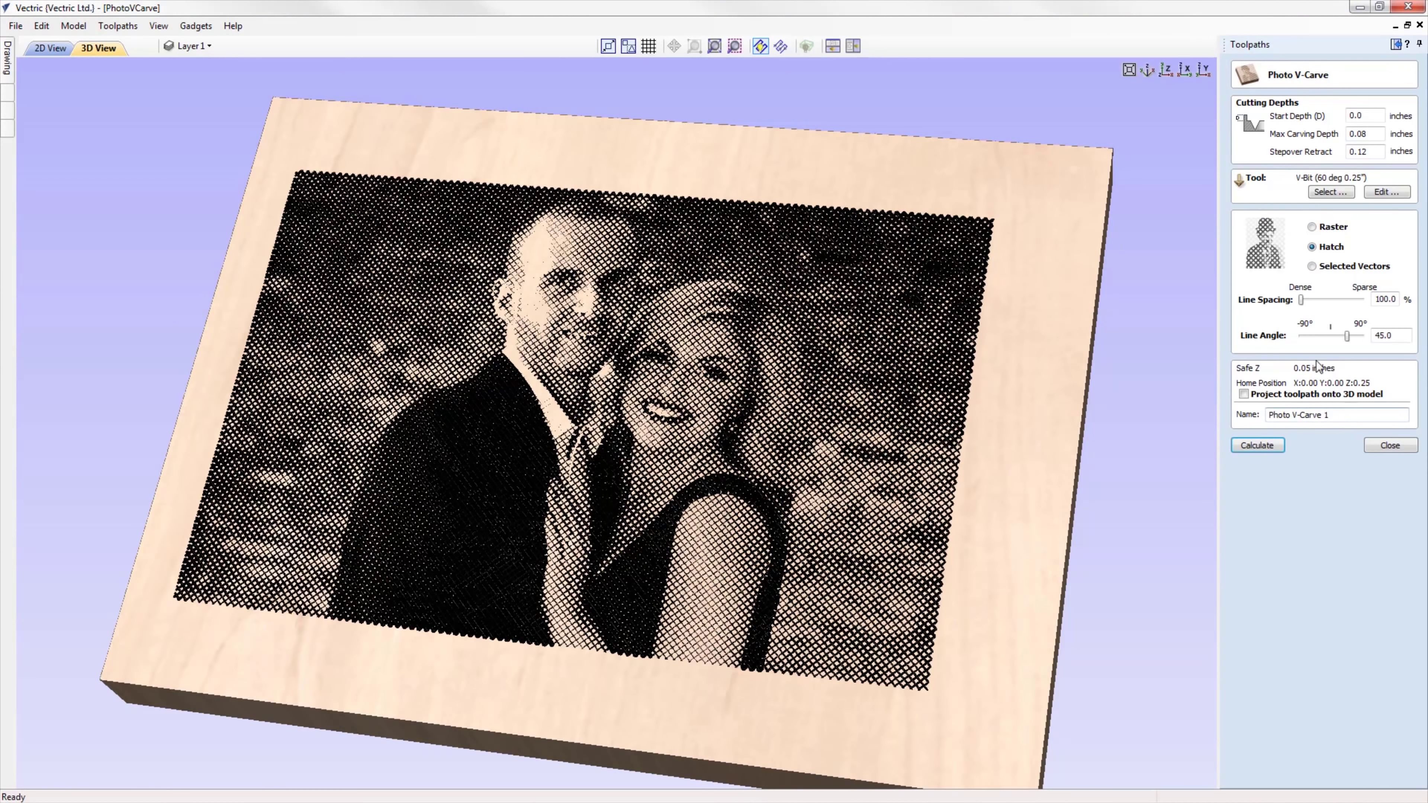
left_click(1310, 301)
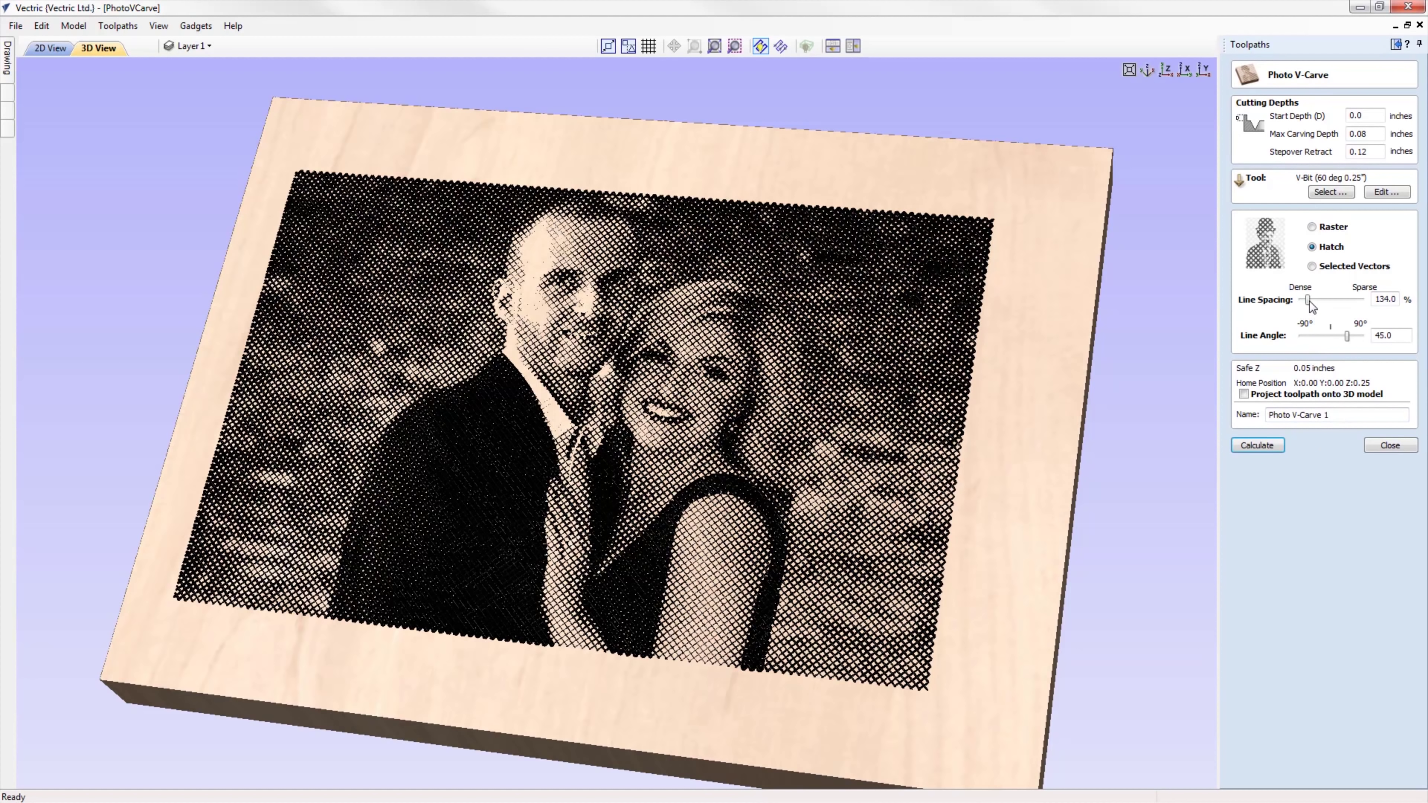
left_click(1341, 337)
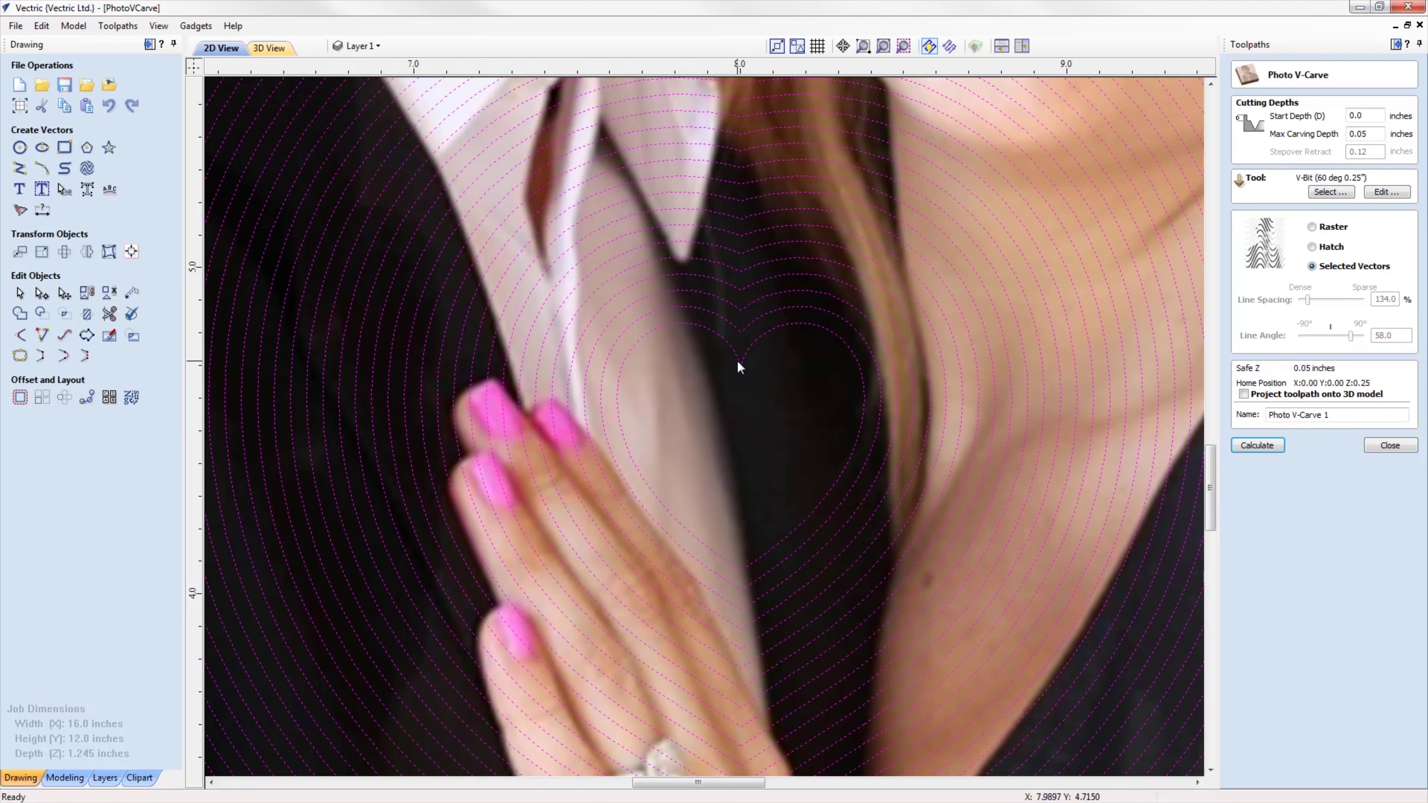
Calculate the Photo V-Carve toolpath along the selected heart-shaped offset vectors at 0.05 inch max carving depth and inspect its preview.
scroll(739, 369, "down", 10)
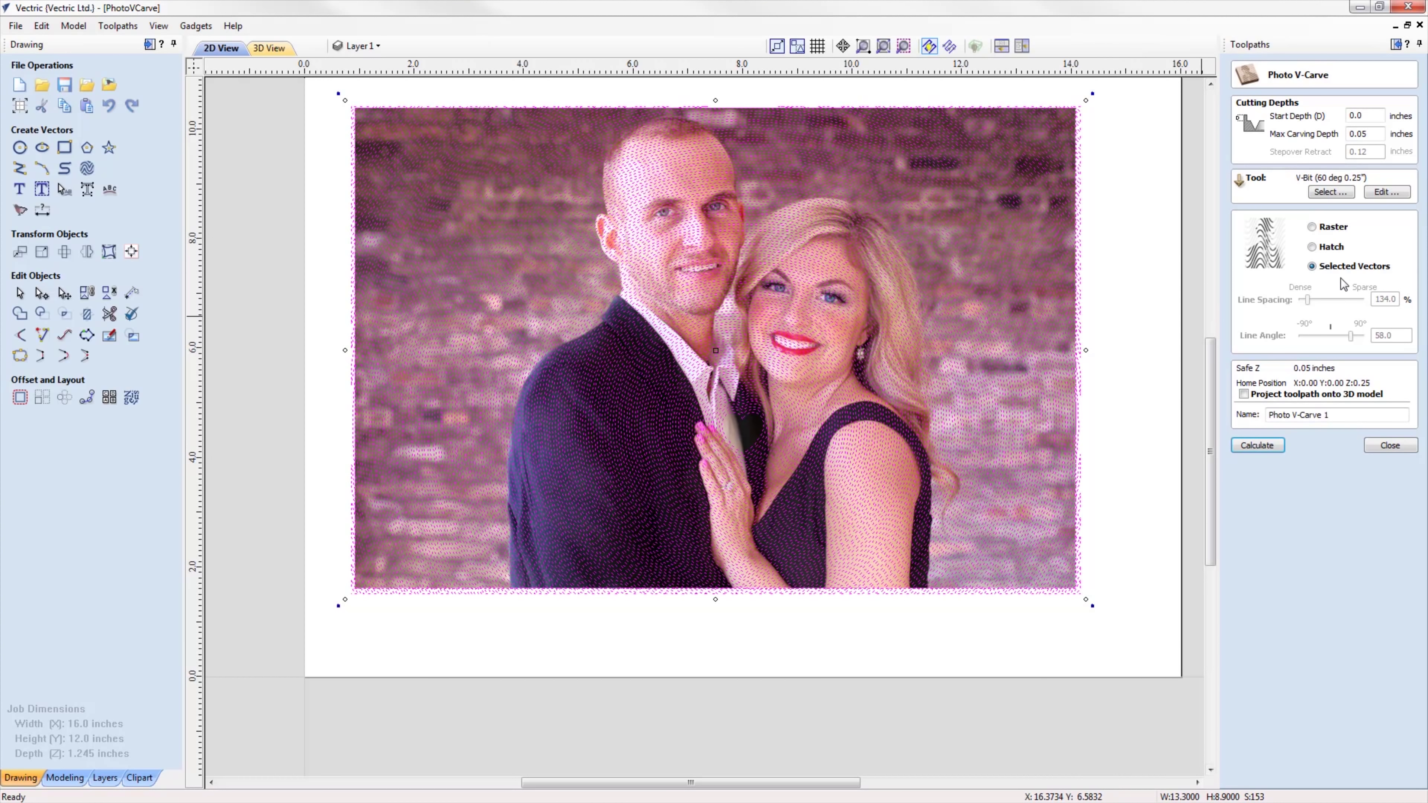
left_click(1263, 445)
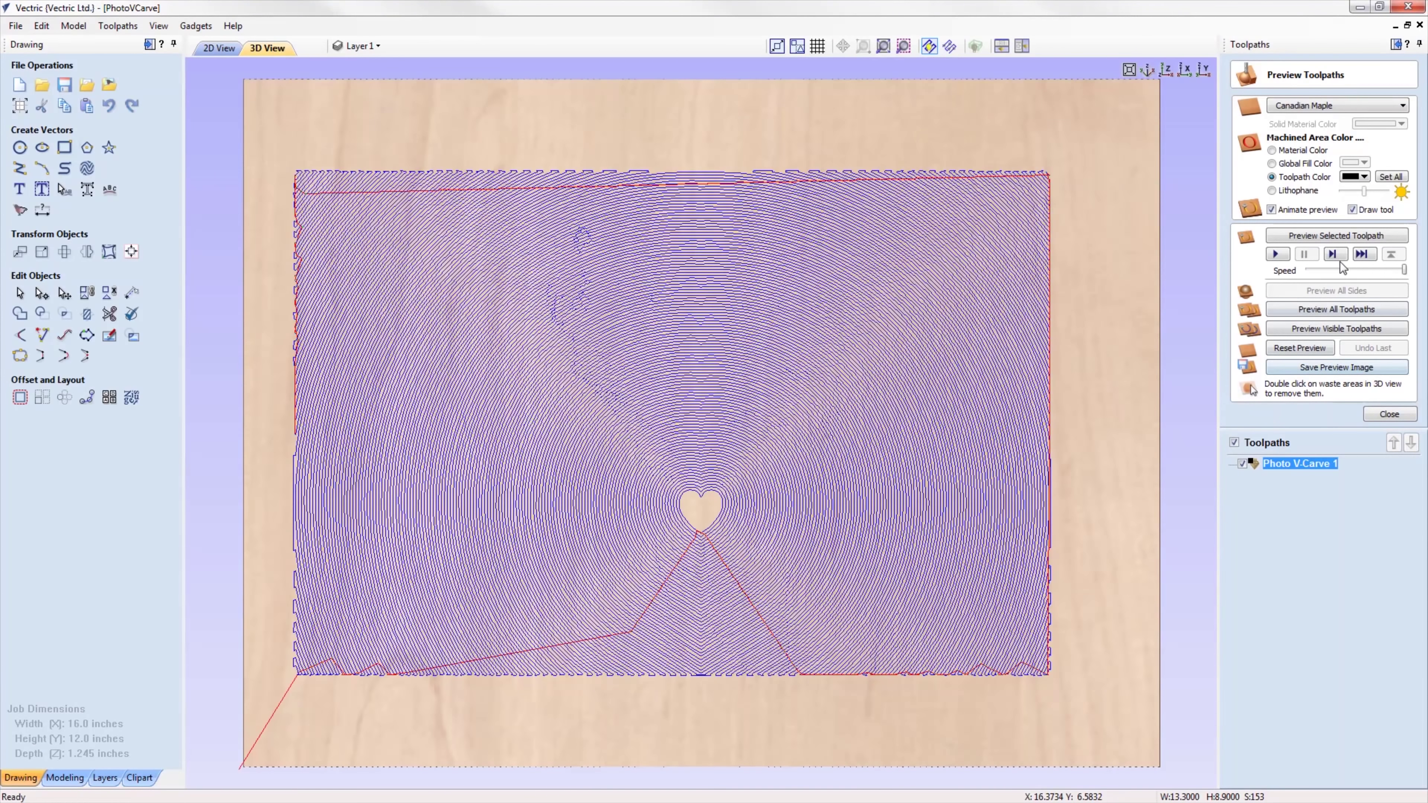
left_click(1339, 236)
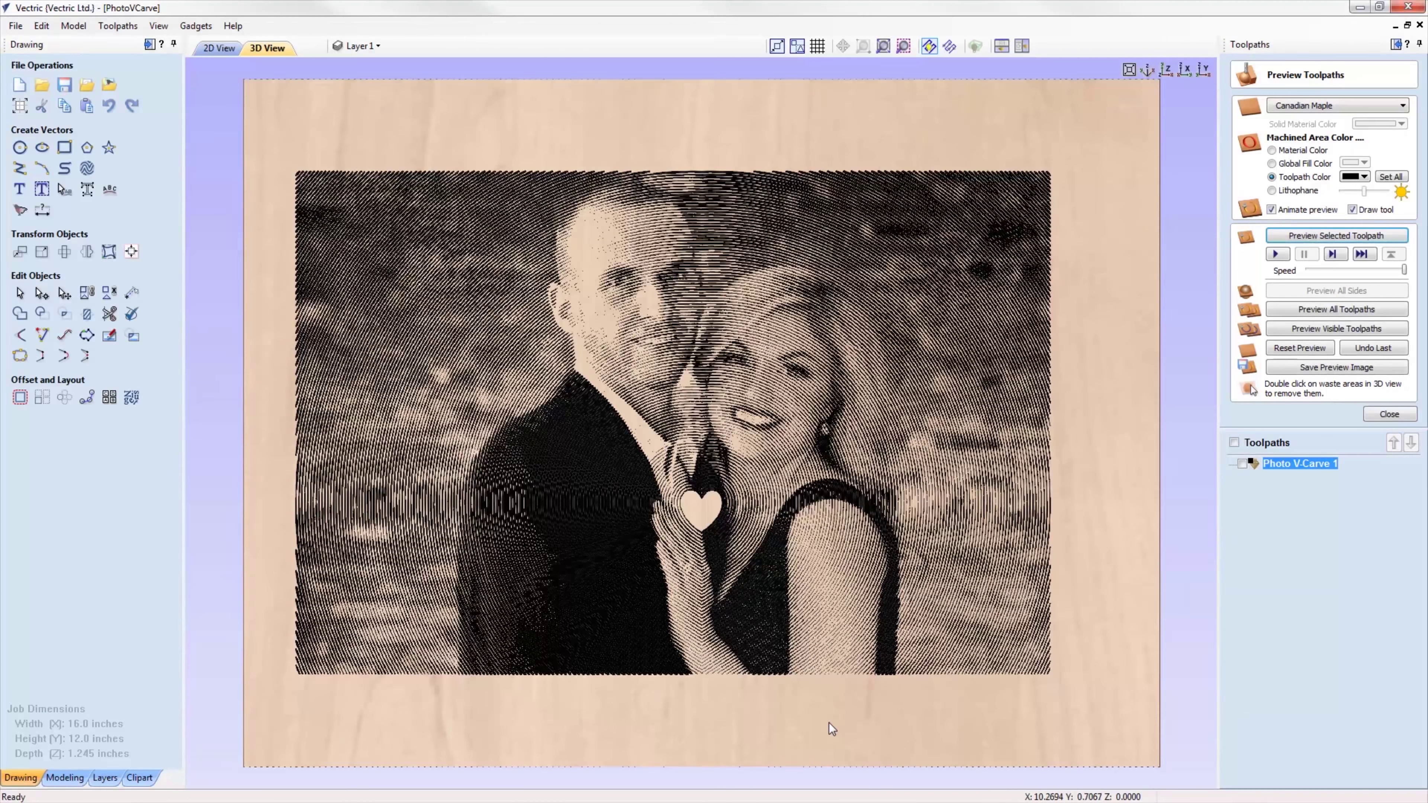
left_click_drag(829, 723, 916, 620)
scroll(916, 620, "up", 5)
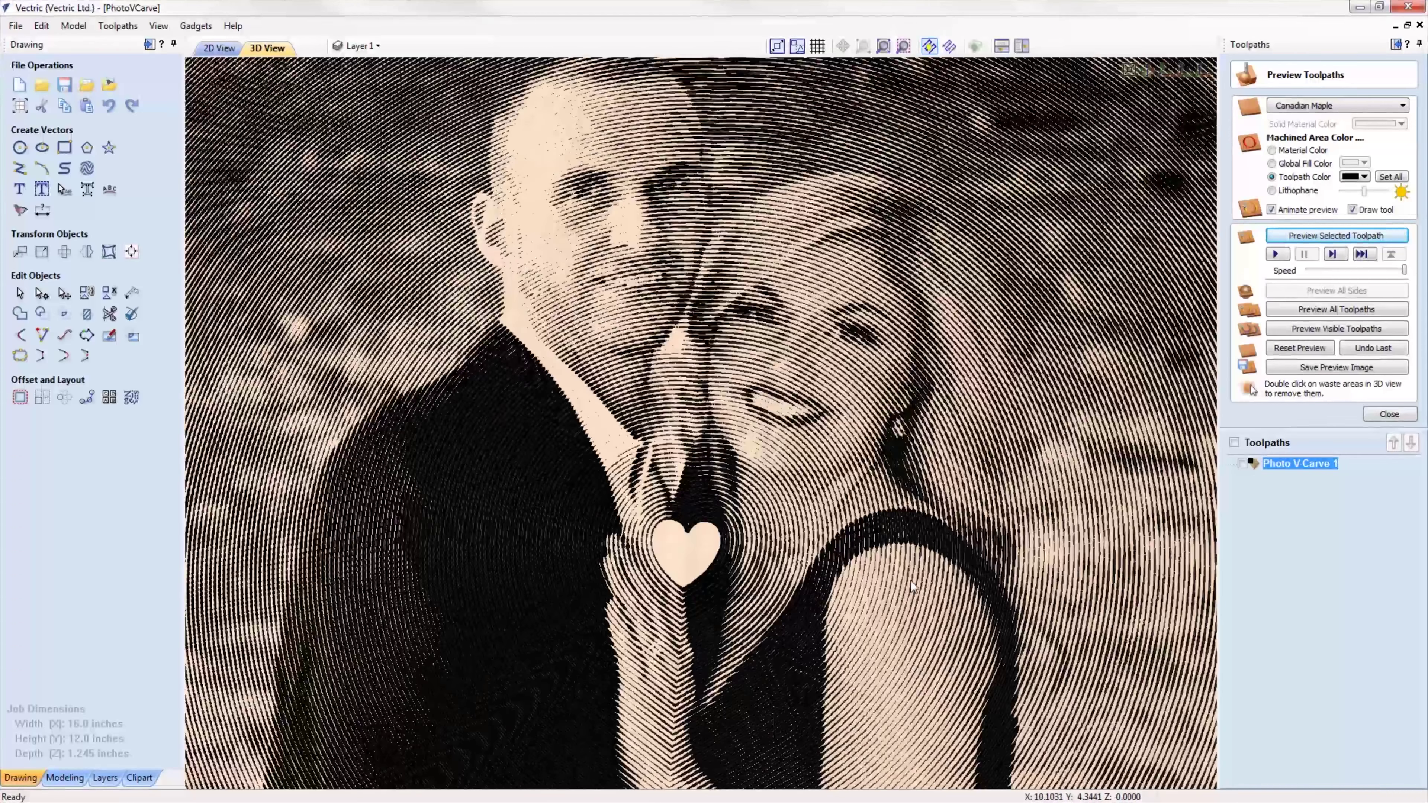
scroll(914, 587, "down", 5)
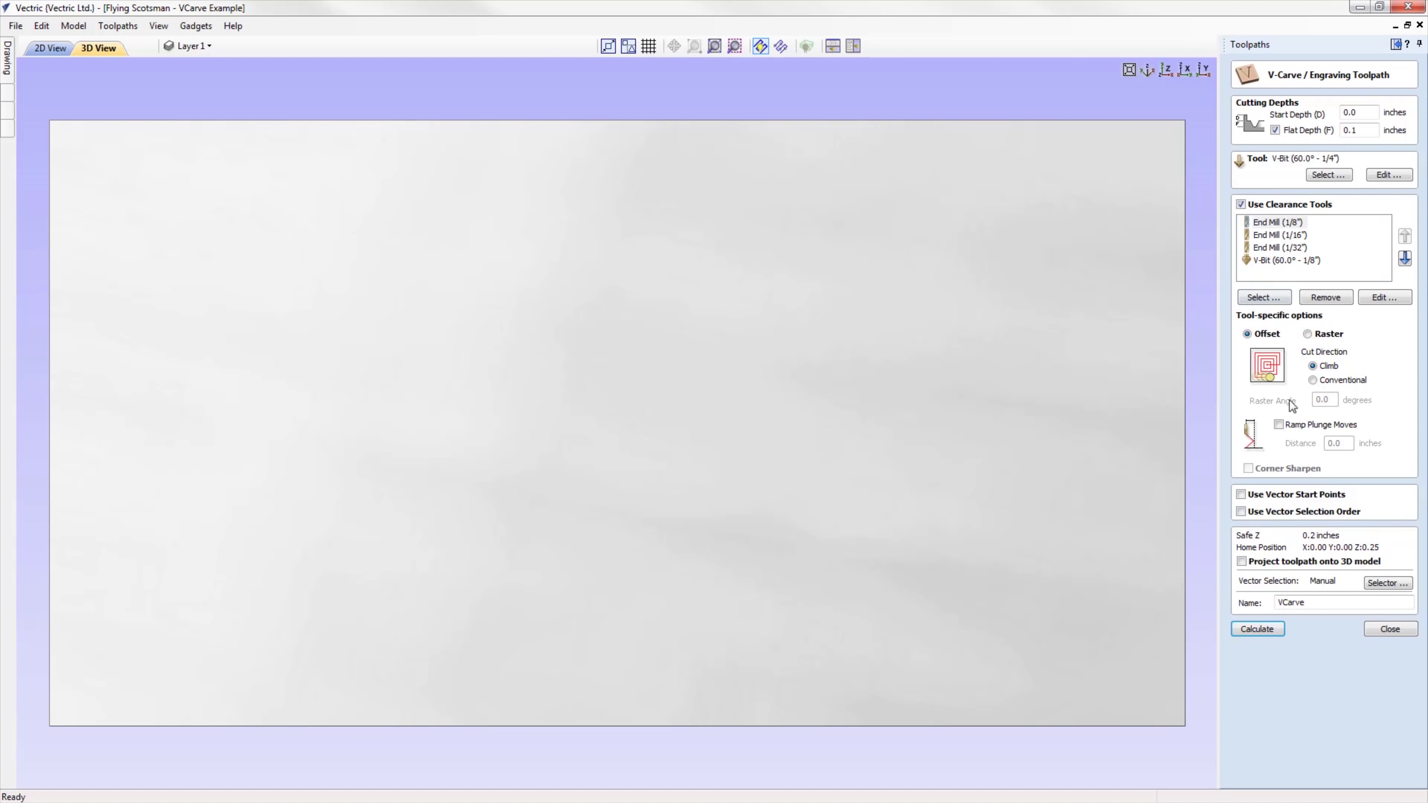
Calculate the Flying Scotsman V-Carve toolpath with 0.1 inch flat depth and four clearance tools, and preview the first two clearance passes.
left_click(1266, 629)
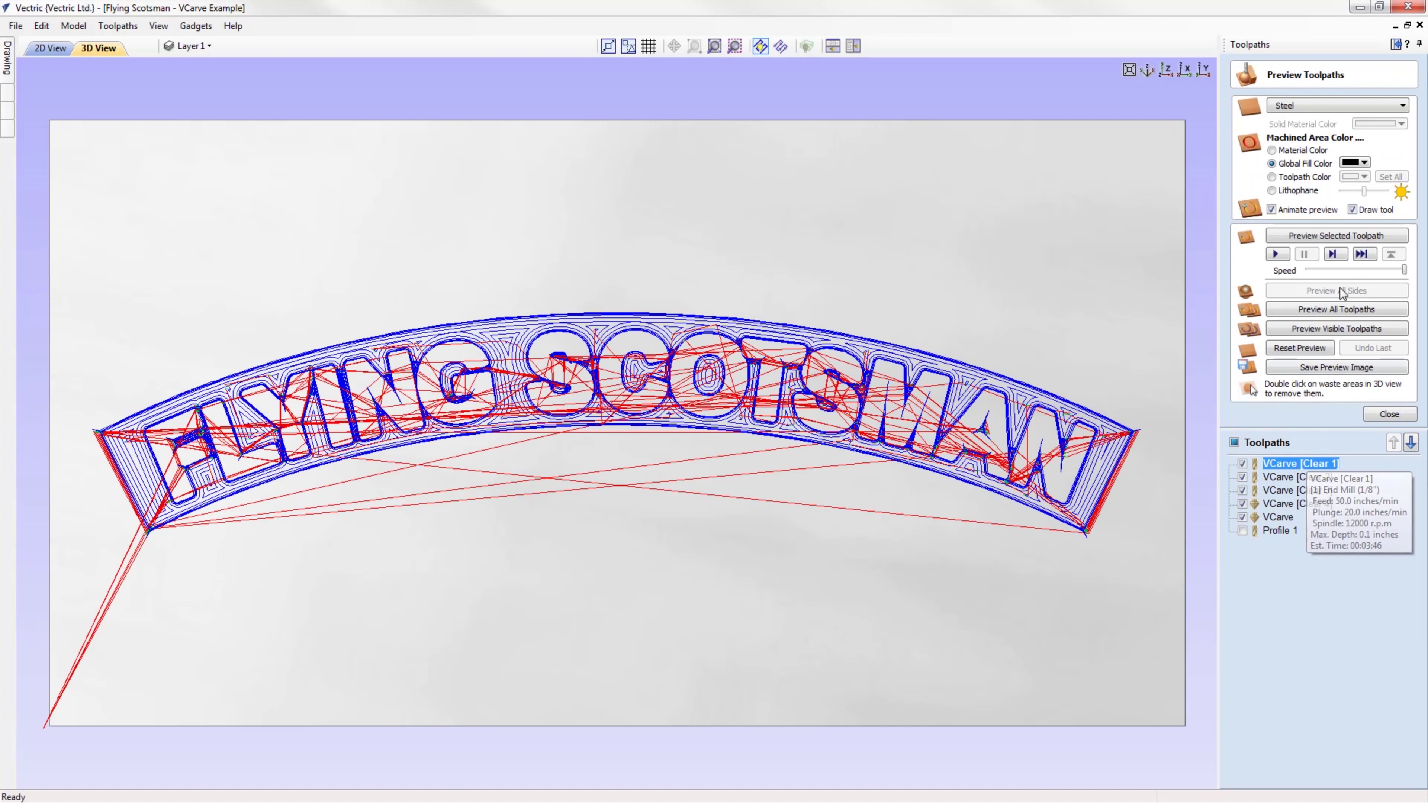
left_click(1336, 237)
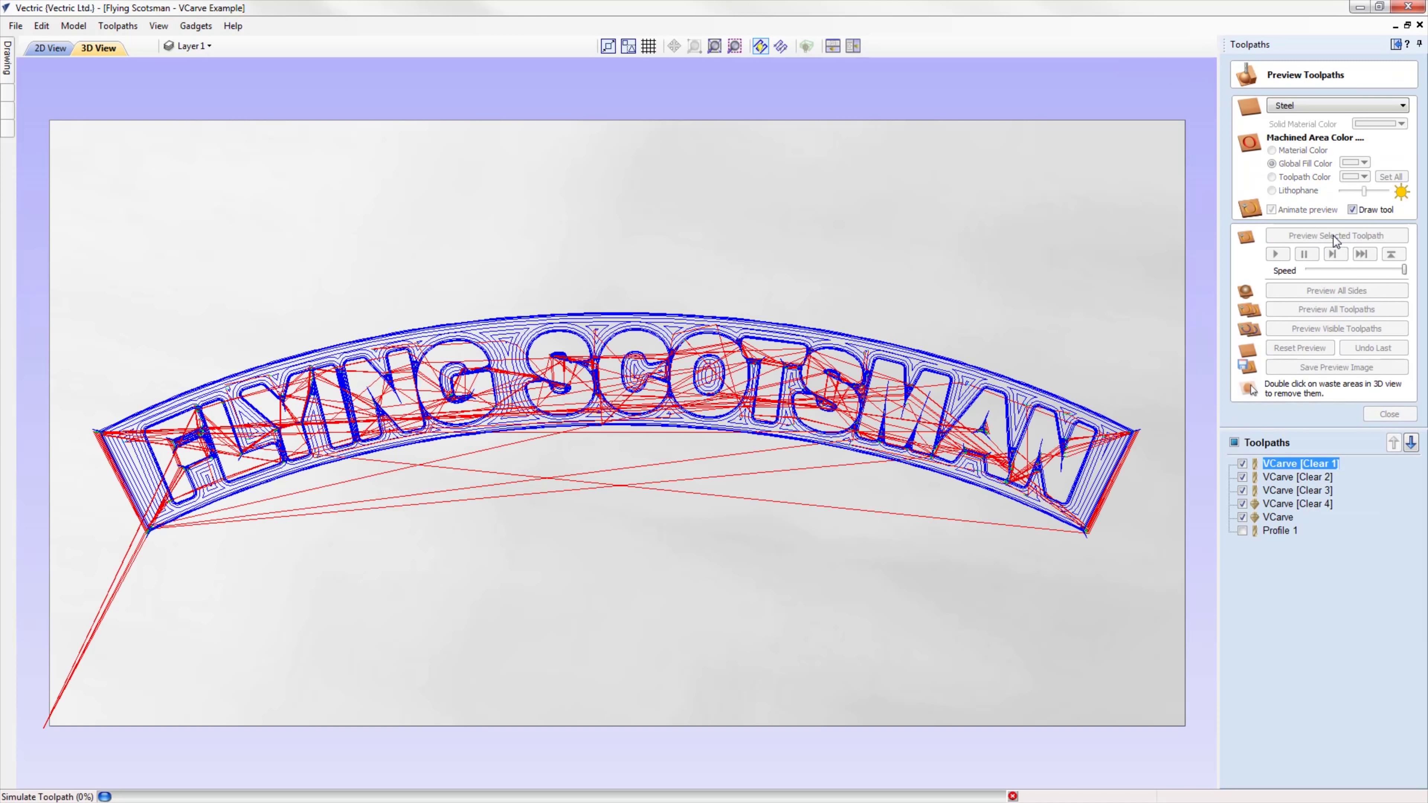
left_click(1313, 477)
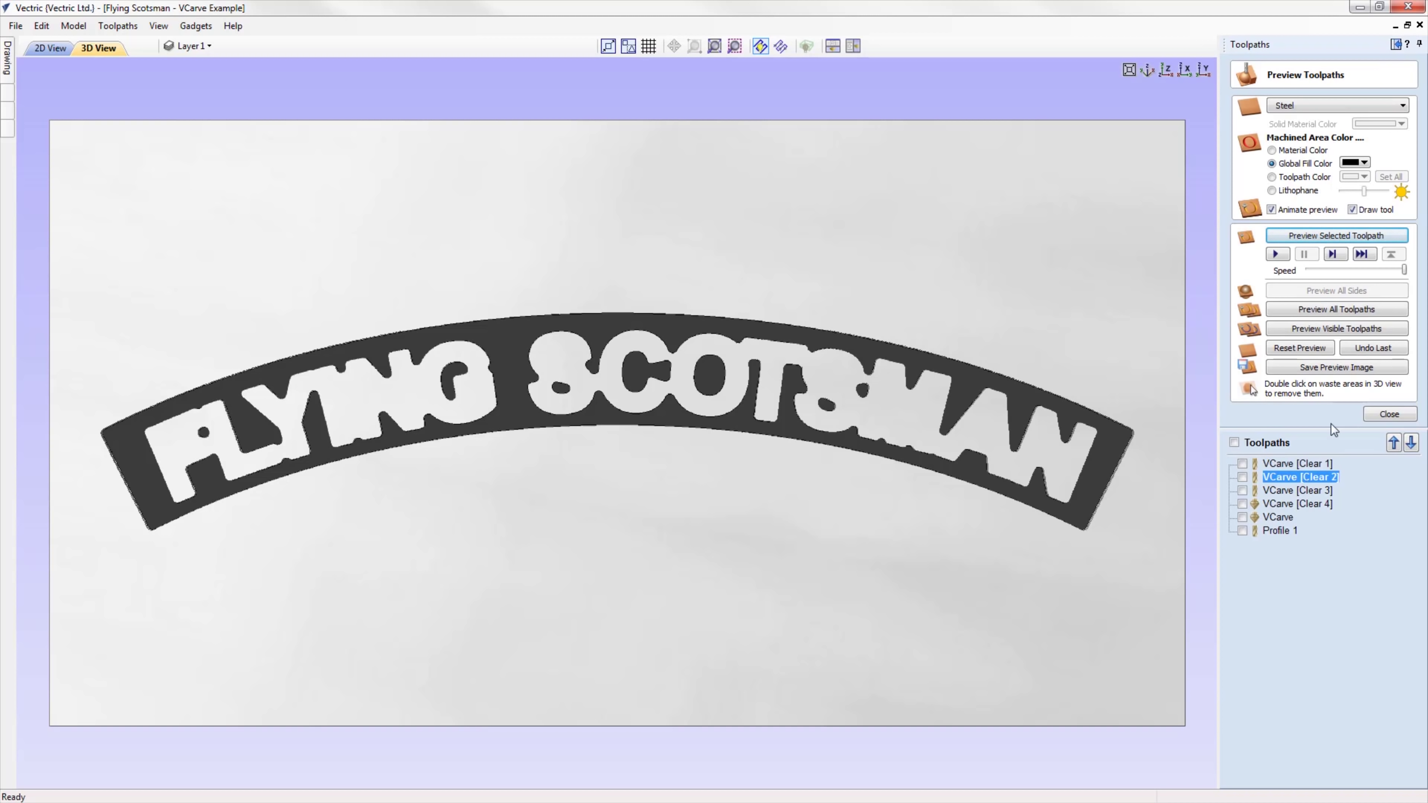
left_click(1338, 236)
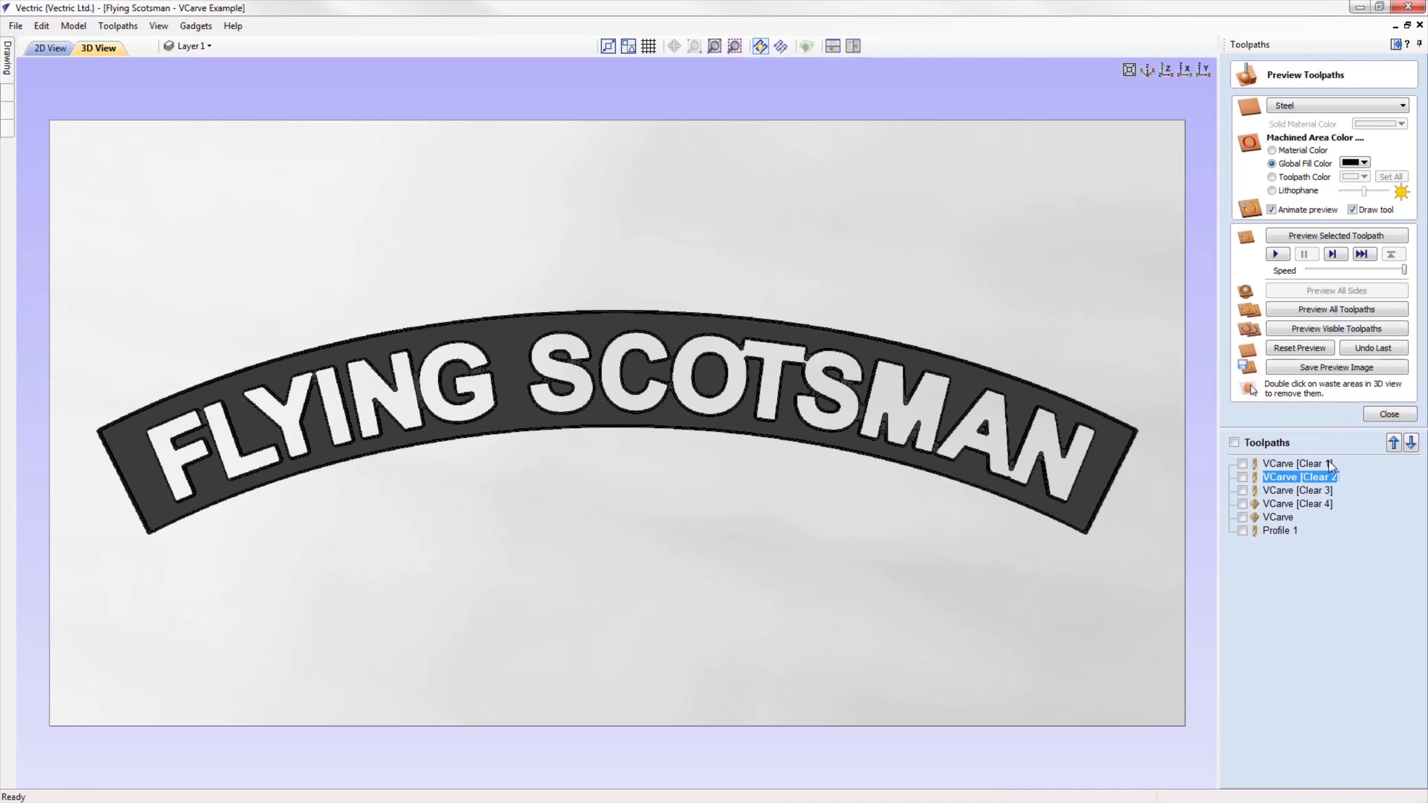
Preview the third and fourth clearance passes and the final VCarve toolpath of the sign one after another.
left_click(1324, 492)
left_click(1336, 240)
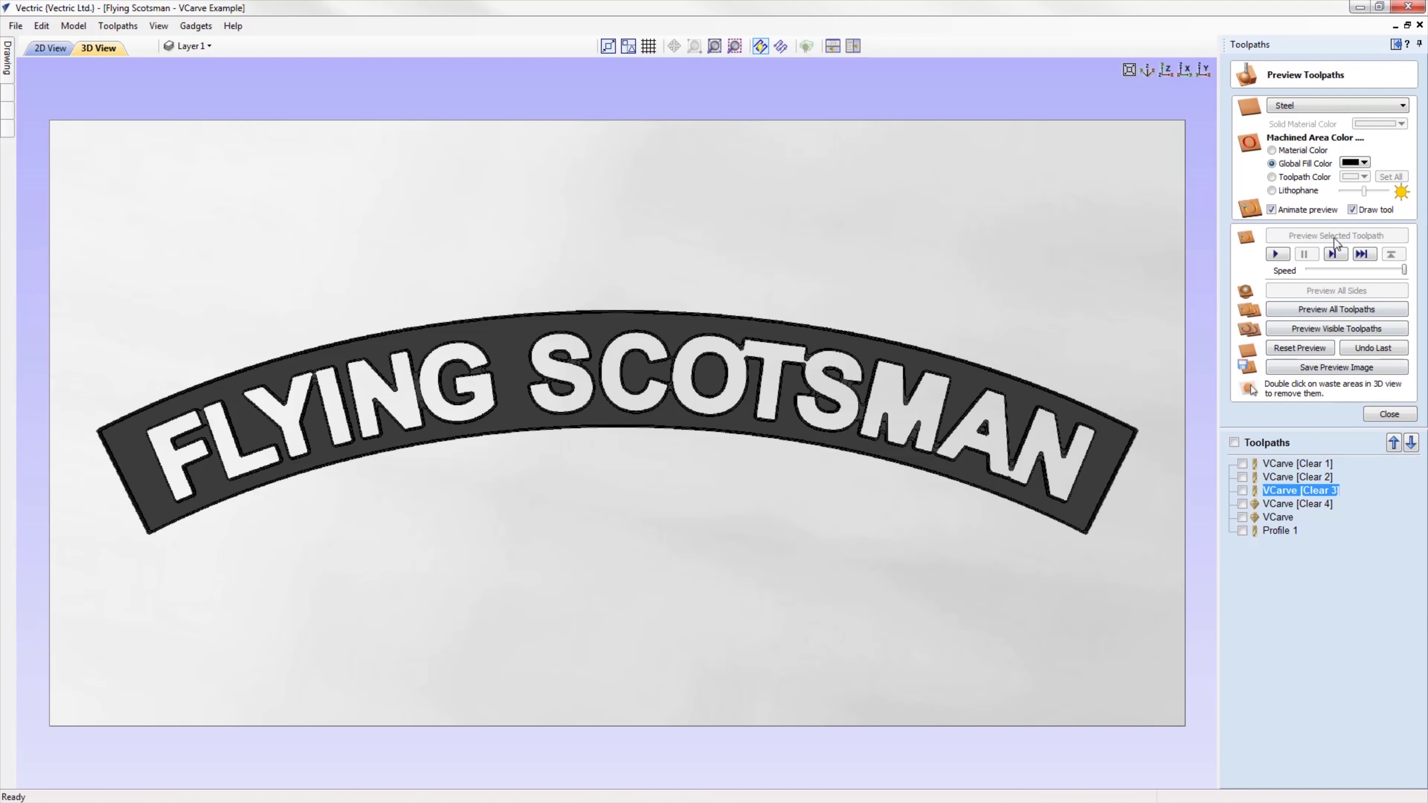
left_click(1313, 505)
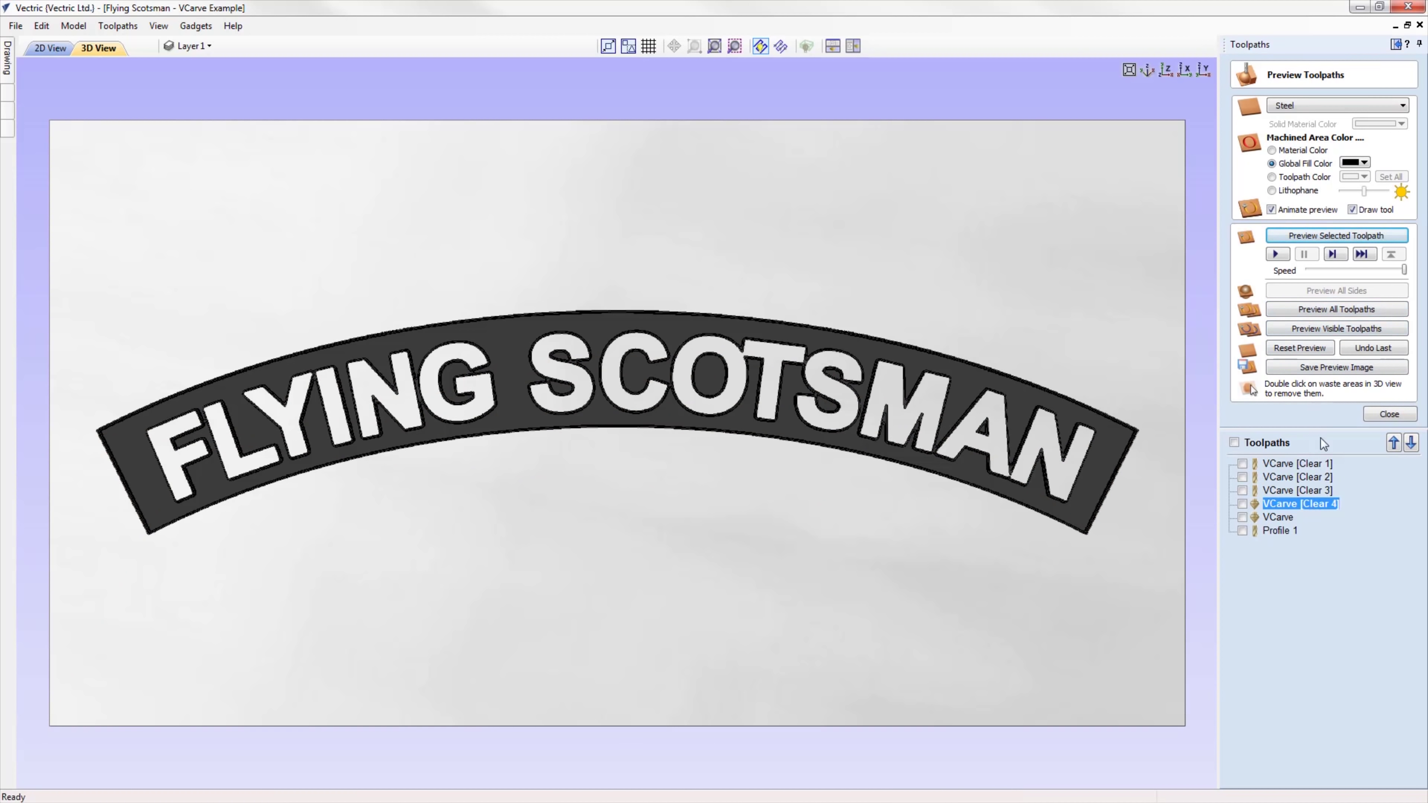
left_click(1326, 237)
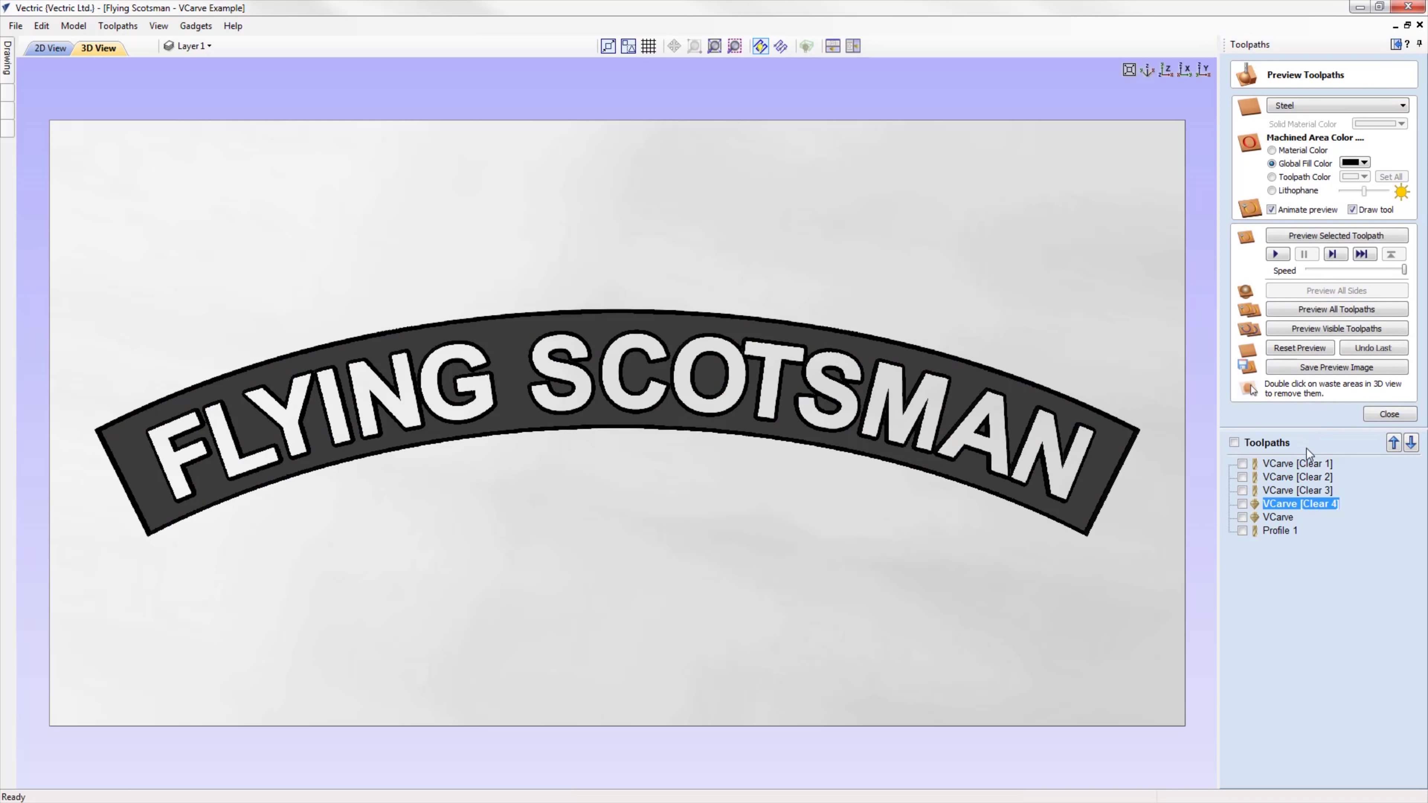
left_click(1291, 517)
left_click(1316, 238)
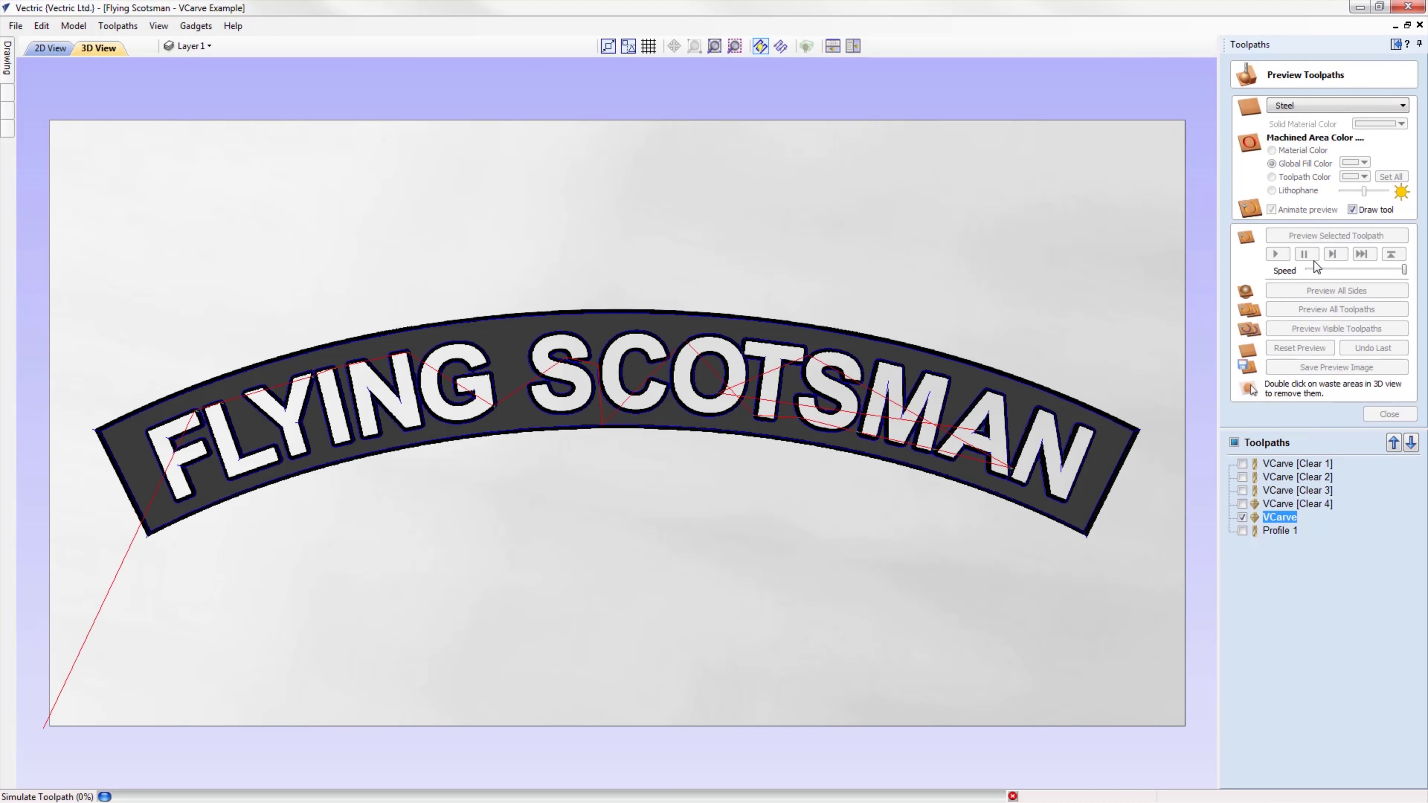
Preview the Profile 1 cutout, remove the waste material around the sign and view it at an angle.
left_click(1290, 532)
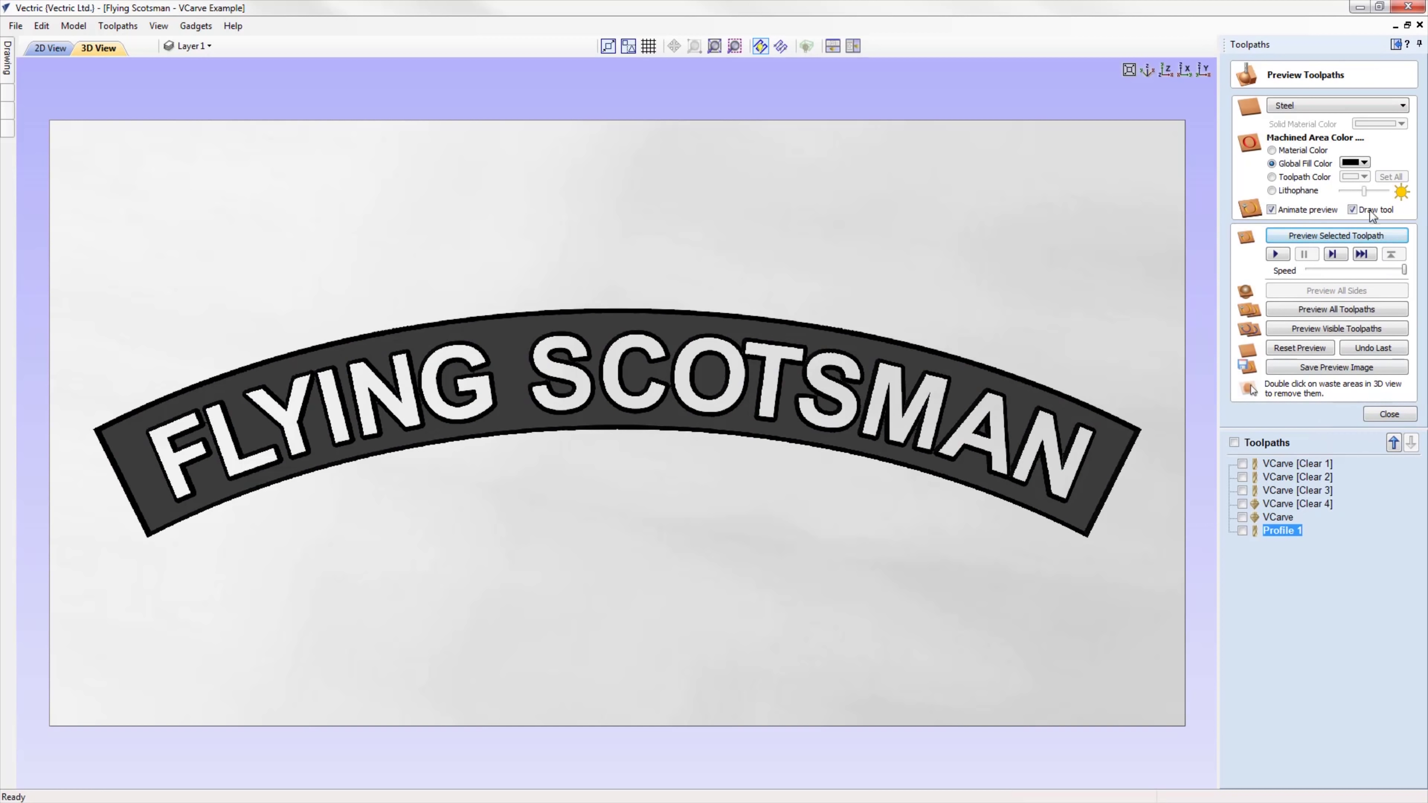
left_click(1360, 237)
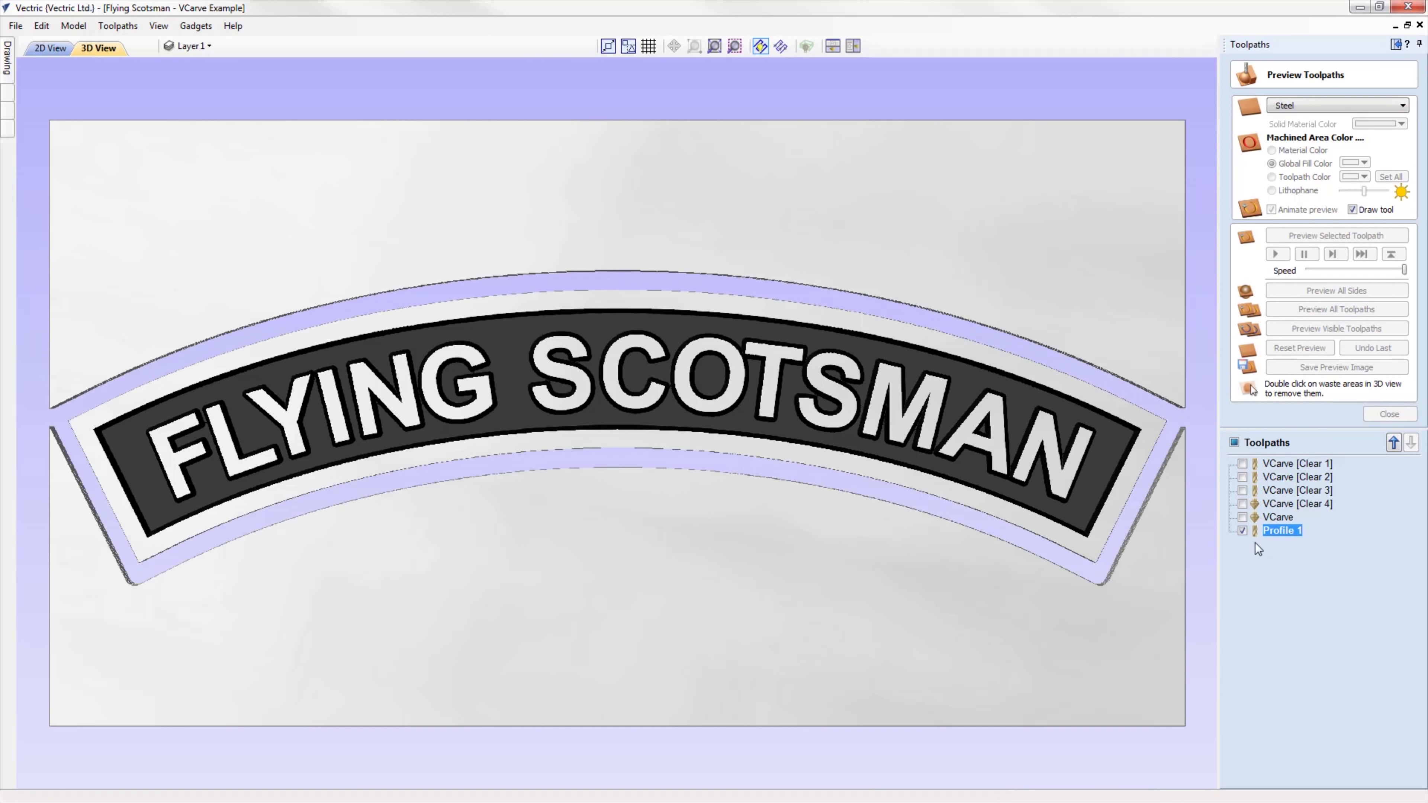
double_click(1071, 269)
double_click(799, 532)
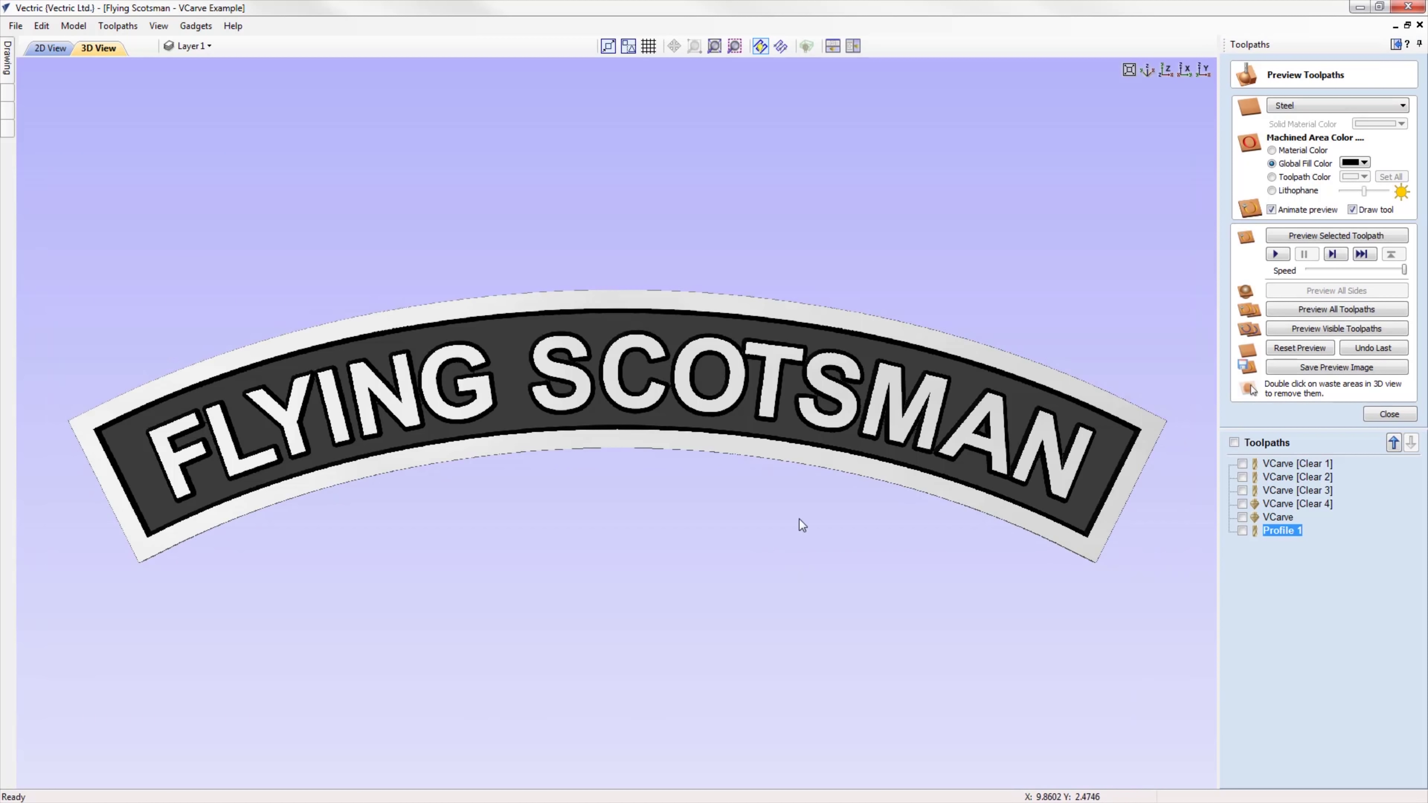
left_click_drag(805, 418, 902, 303)
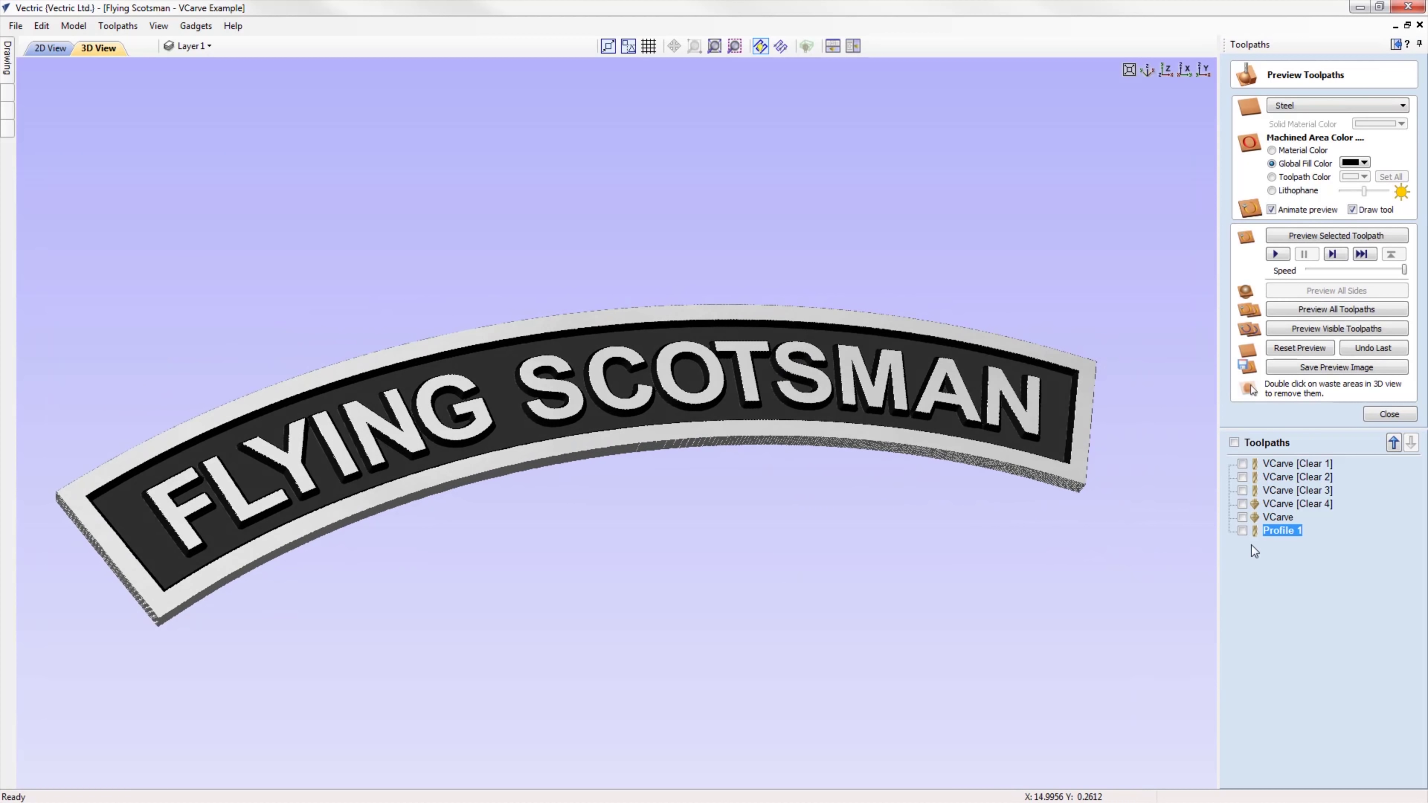
Show and hide each of the four clearance toolpaths and the final VCarve toolpath individually to examine what each one cuts.
left_click(1239, 464)
left_click(1240, 465)
left_click(1243, 478)
left_click(1243, 477)
left_click(1243, 490)
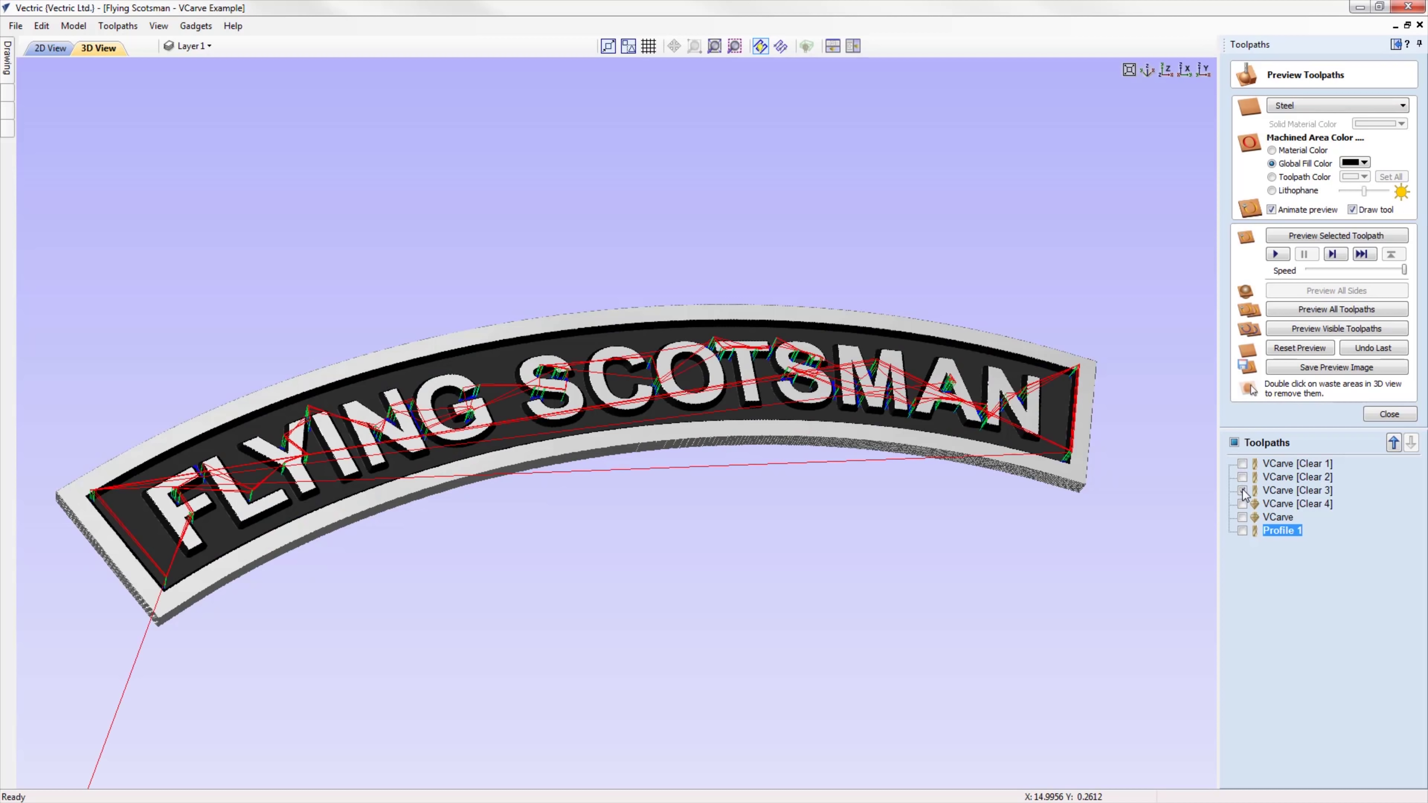
left_click(1243, 492)
left_click(1243, 504)
left_click(1244, 504)
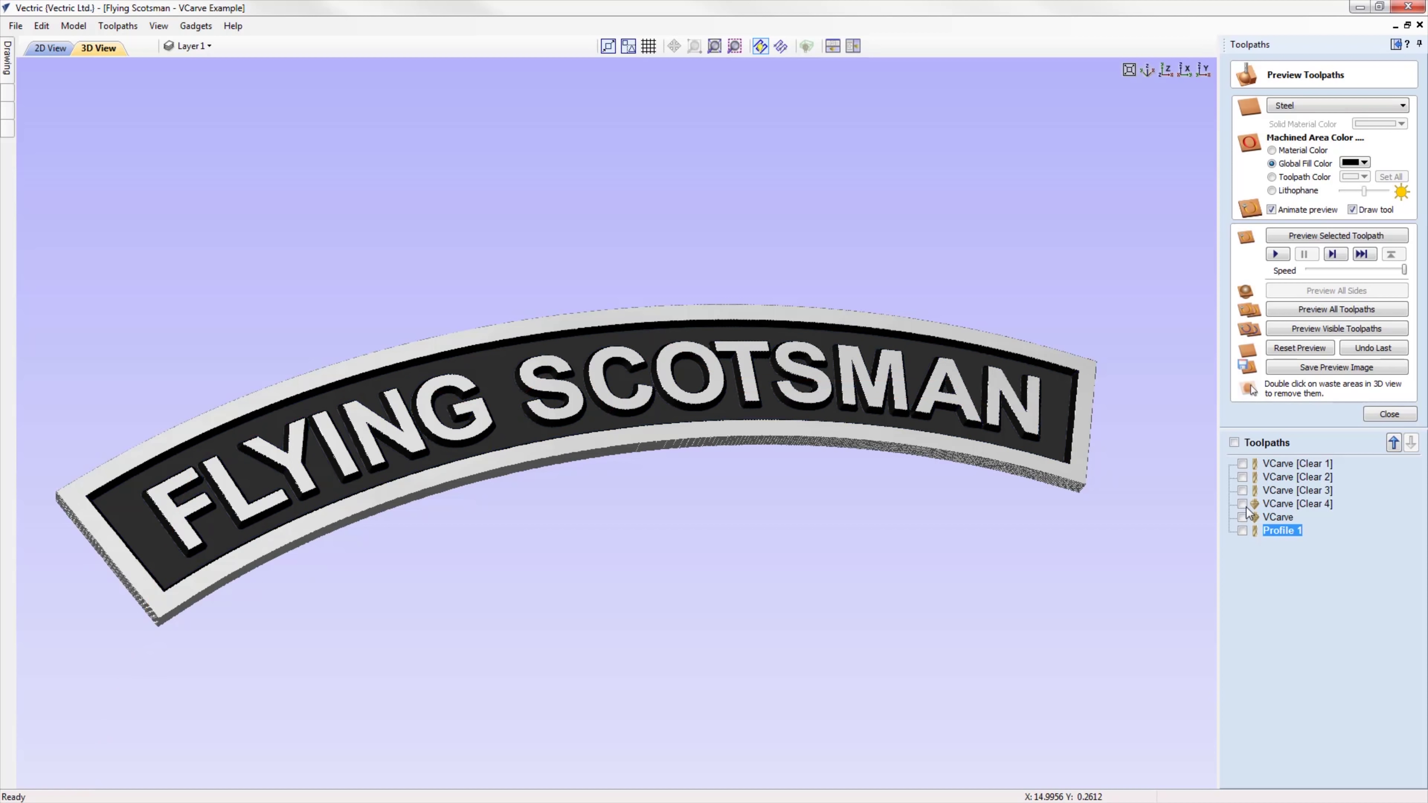
left_click(1244, 518)
left_click(1244, 518)
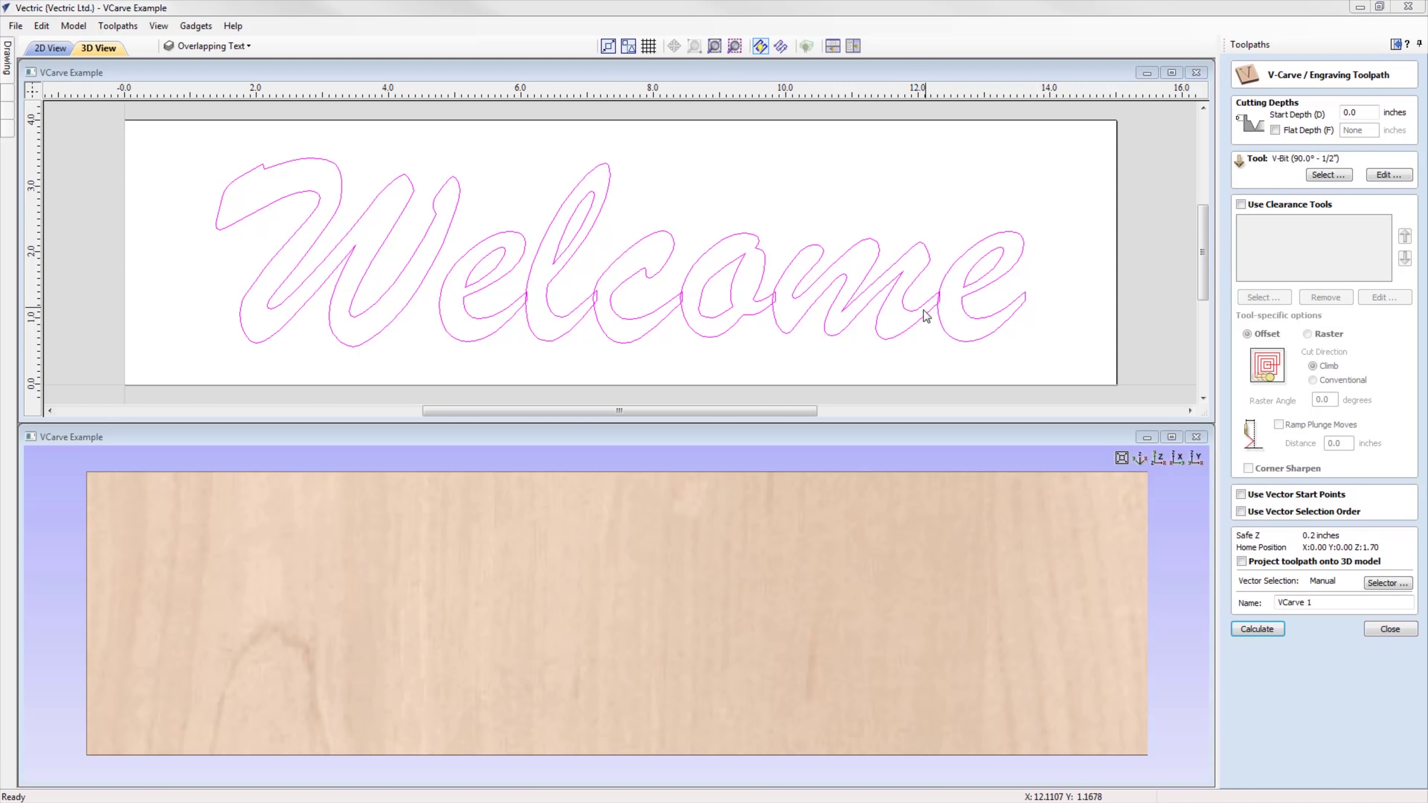
Calculate and preview the VCarve 1 toolpath for the overlapping Welcome text using the 90° 1/2 inch V-bit, and reset the preview.
left_click(1257, 630)
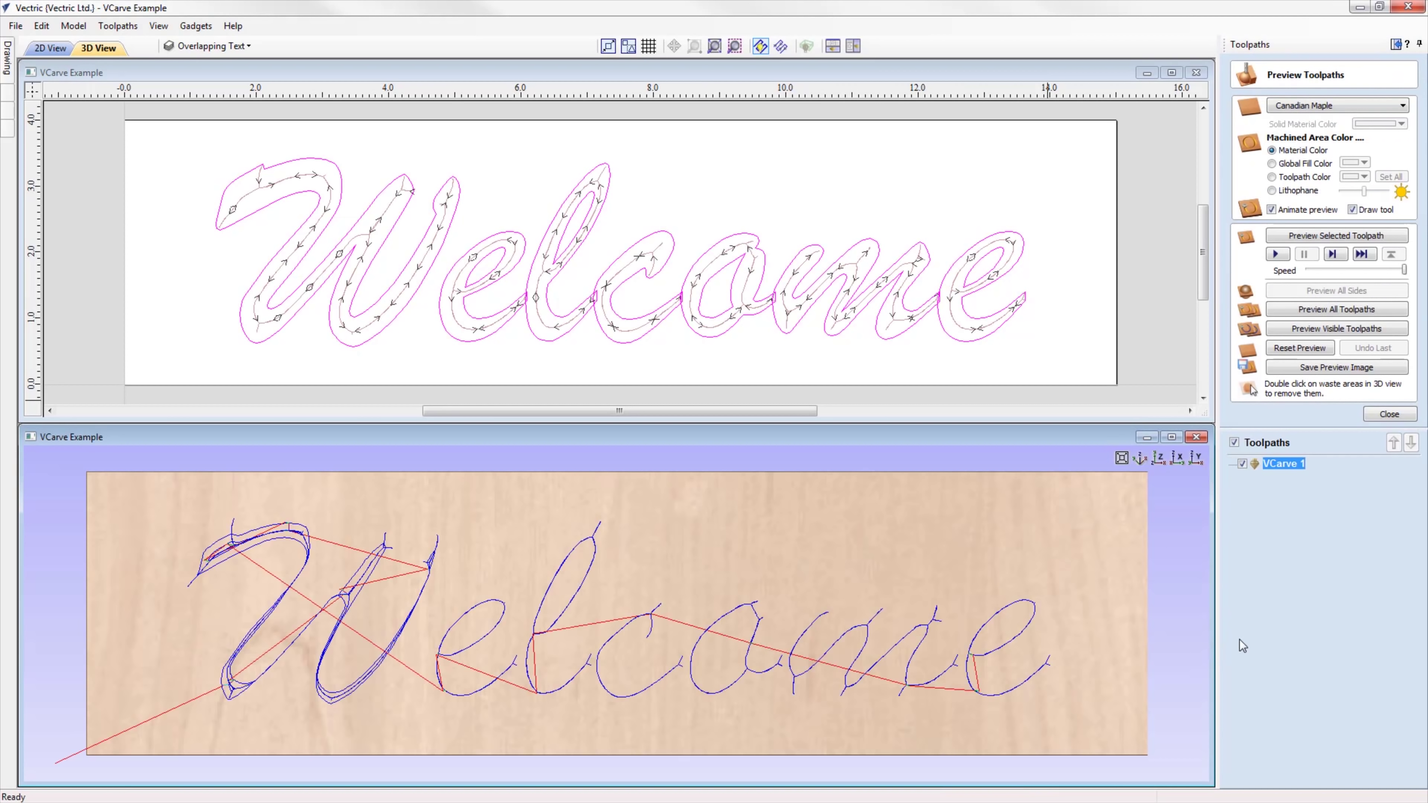
left_click(1334, 241)
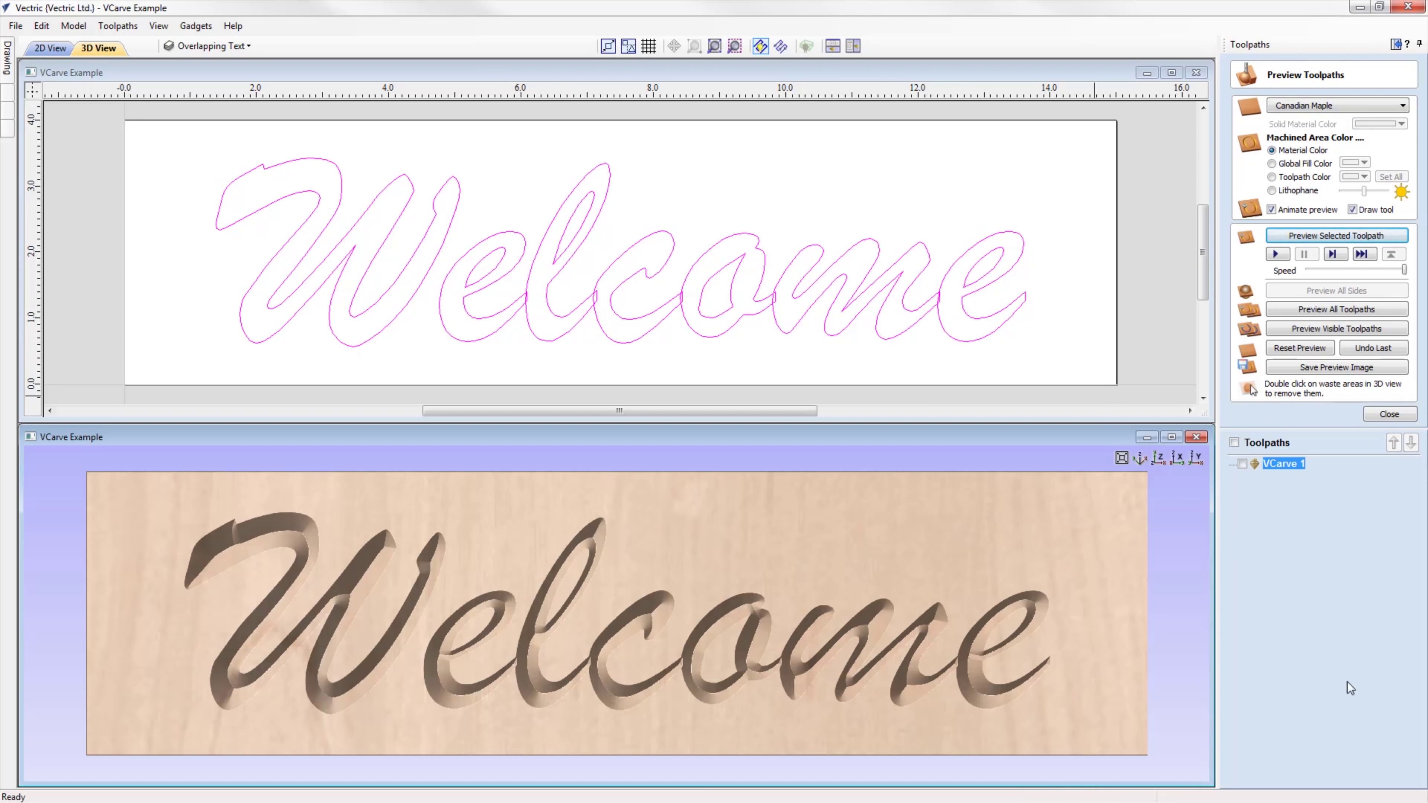
left_click(1300, 347)
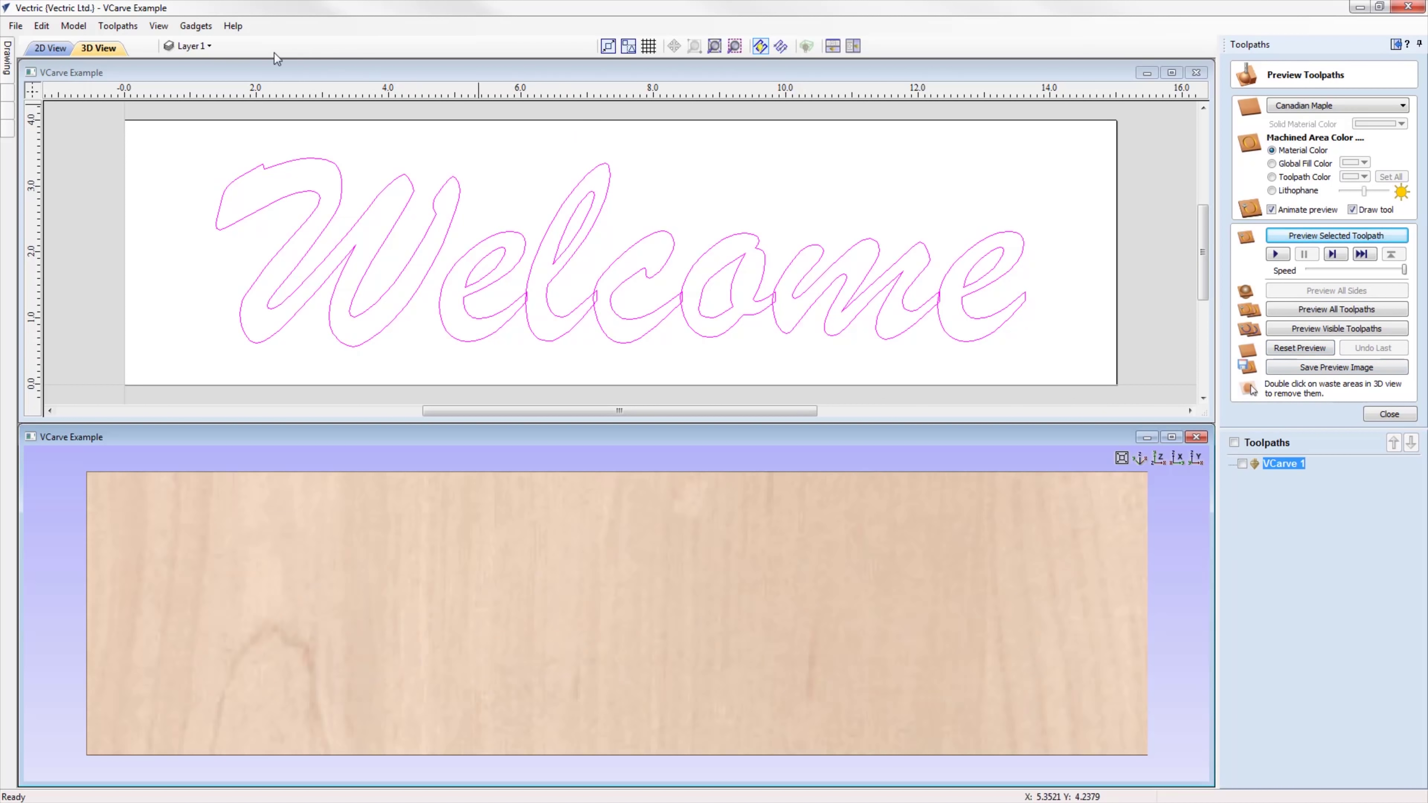
Hide the Overlapping Text layer in the drawing.
left_click(222, 46)
left_click(188, 84)
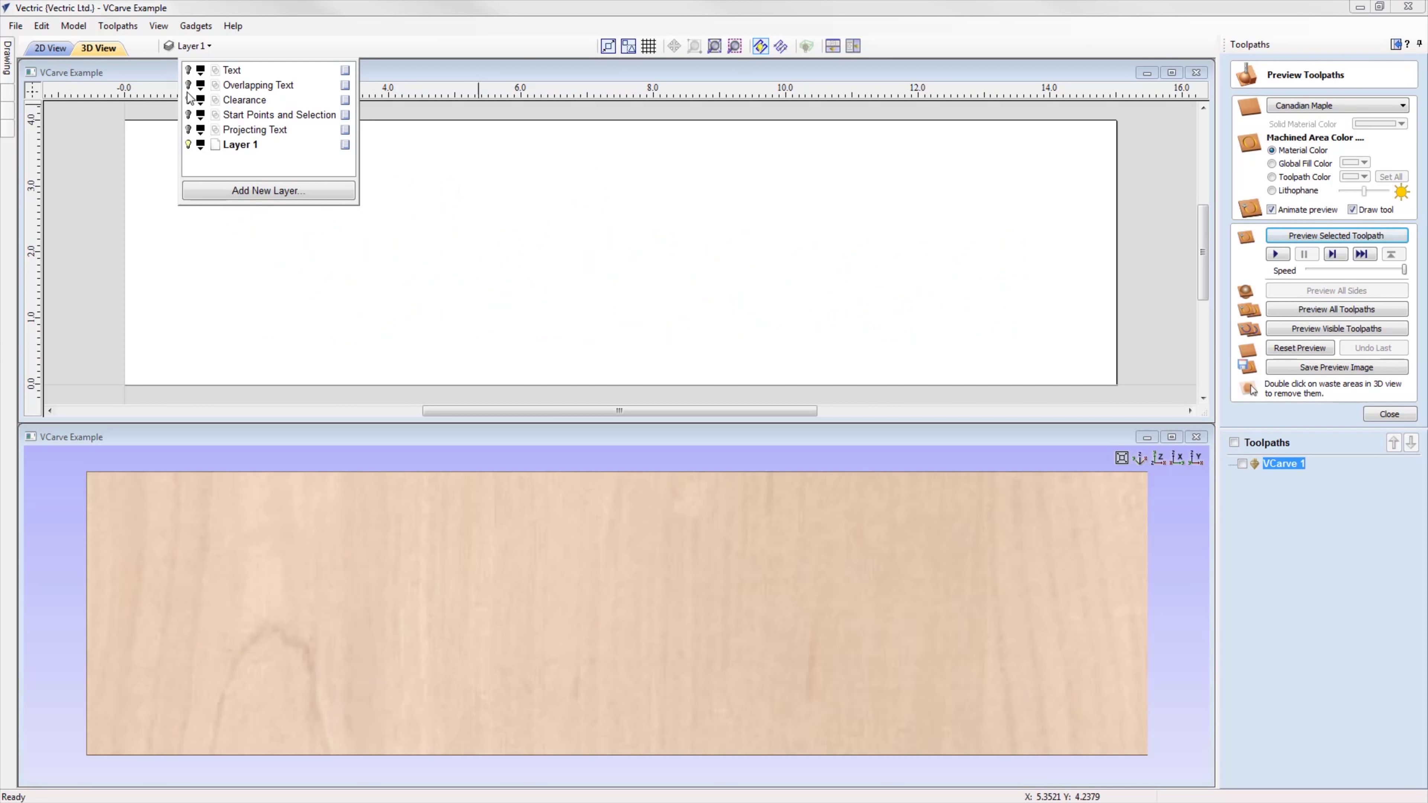
left_click(535, 260)
Create the text "Welcome" in the Matilda font at 2.0 inches high, centre it on the job and return to the toolpath operations.
left_click(1397, 45)
left_click(17, 190)
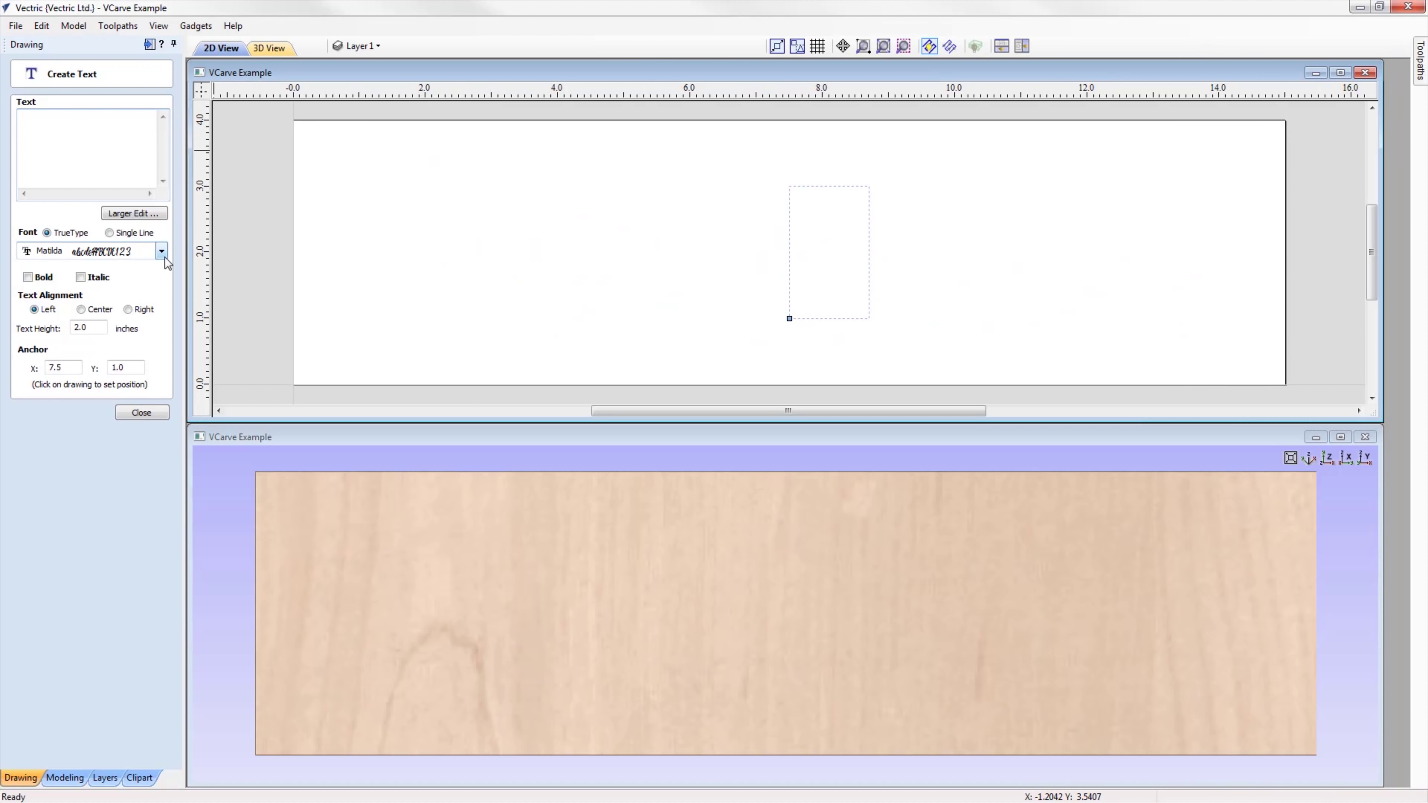
type("Welcome")
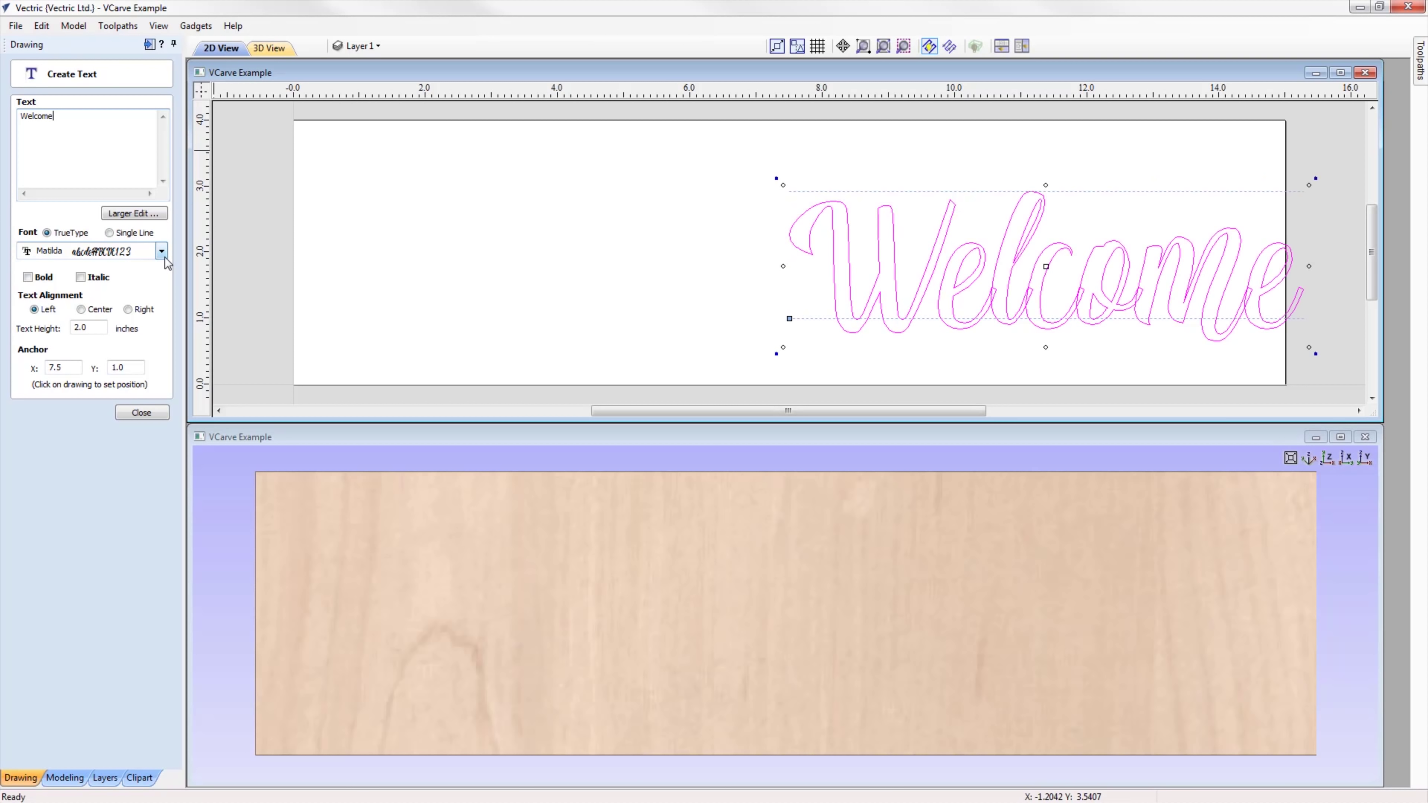
left_click(141, 413)
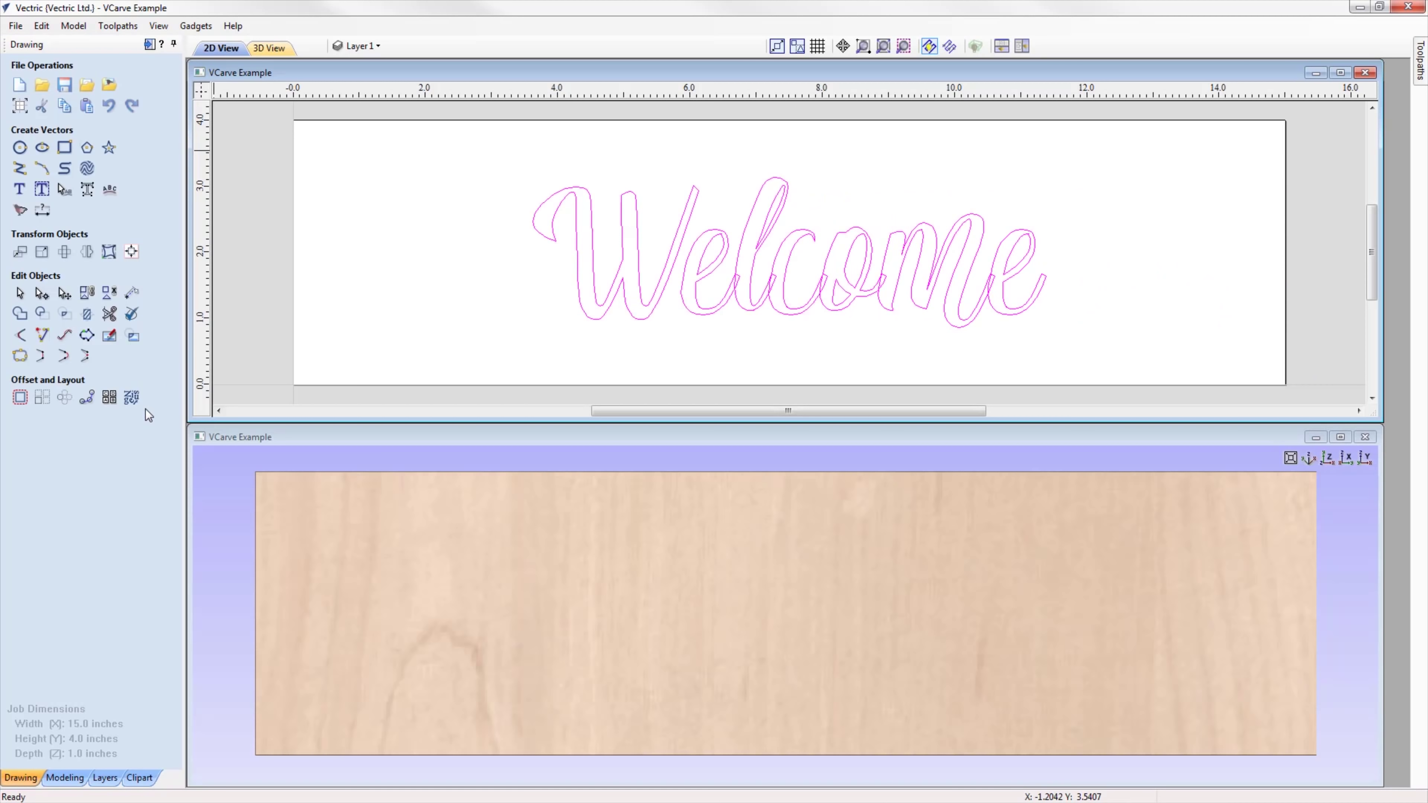
left_click(150, 45)
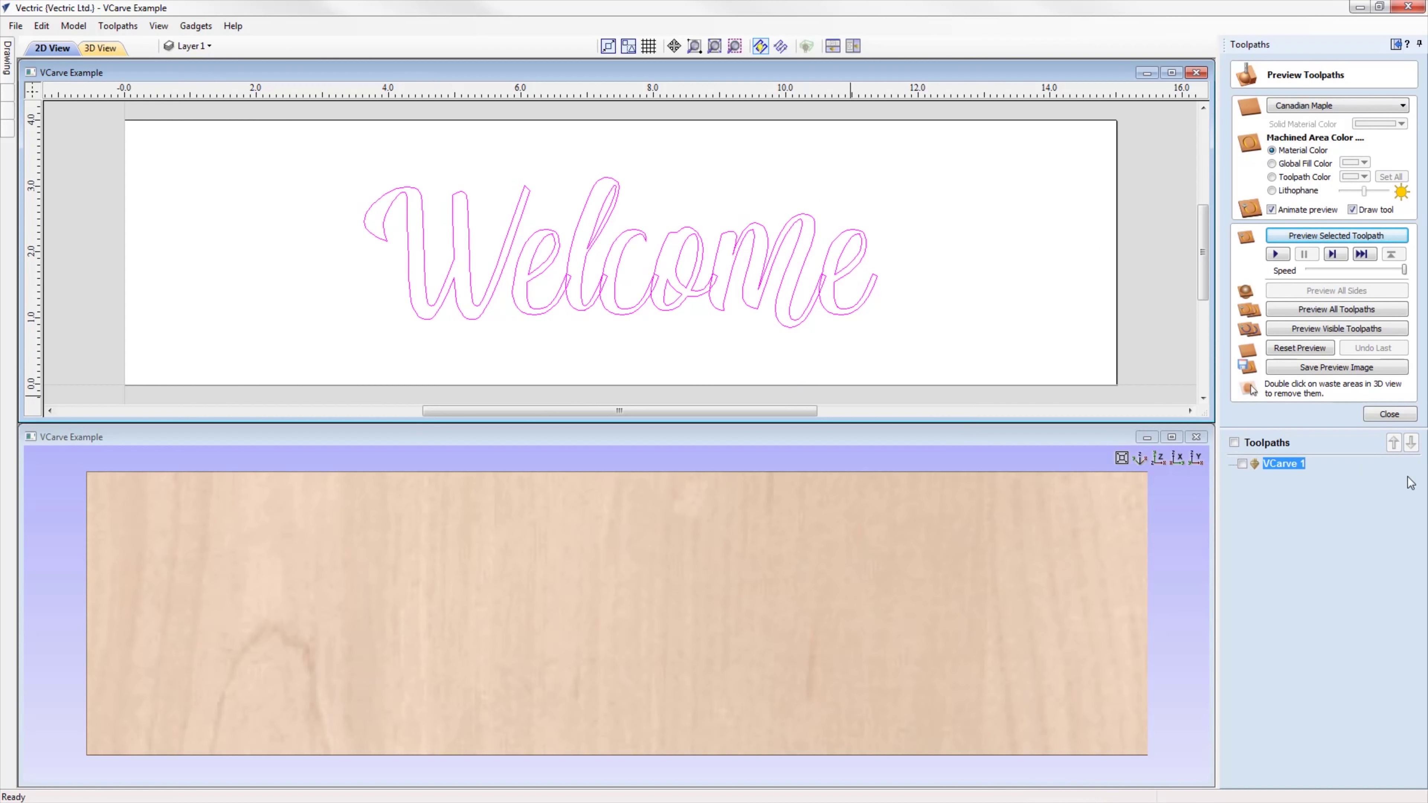
Recalculate VCarve 1 for the new Welcome text and go to the Vector Validator to locate overlaps or intersections.
double_click(1301, 465)
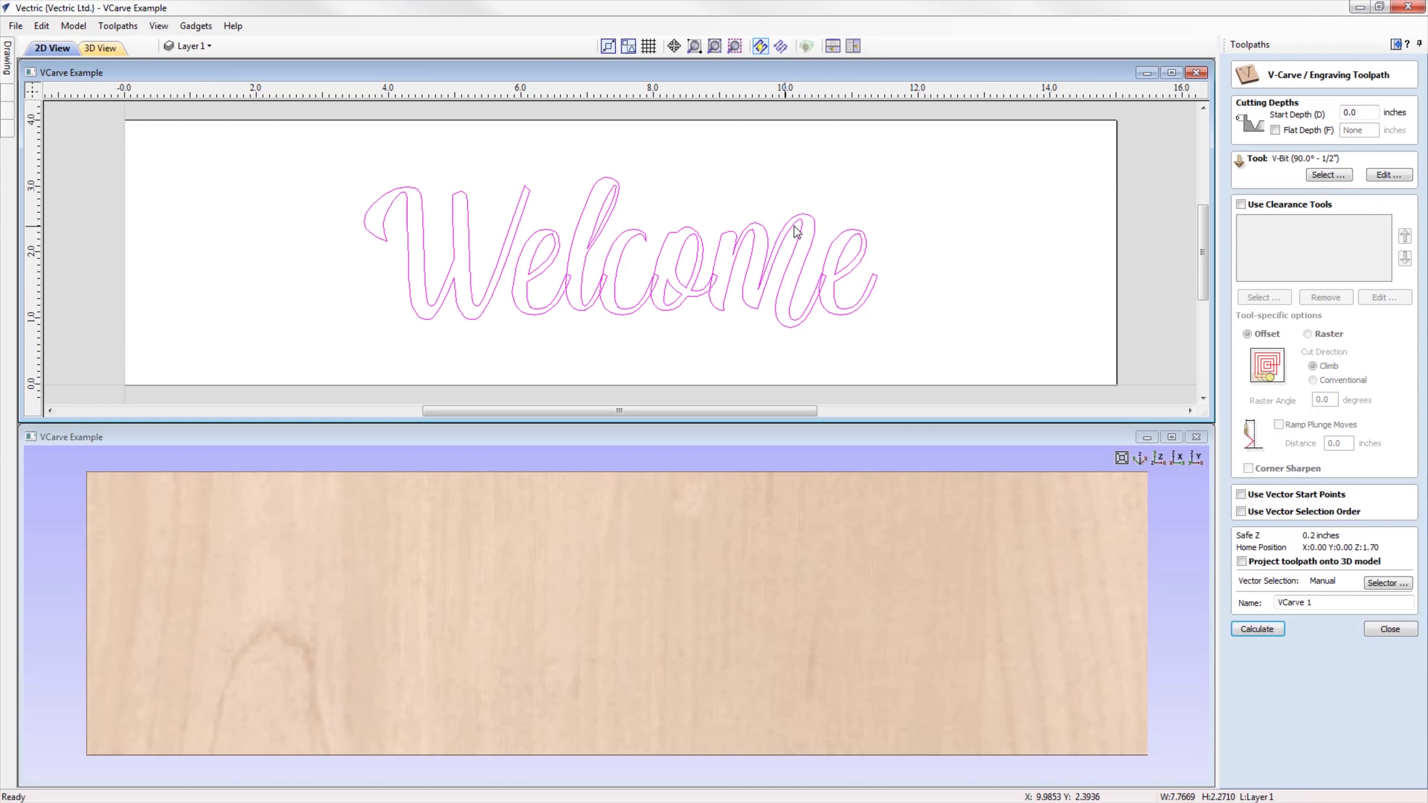
left_click(1270, 629)
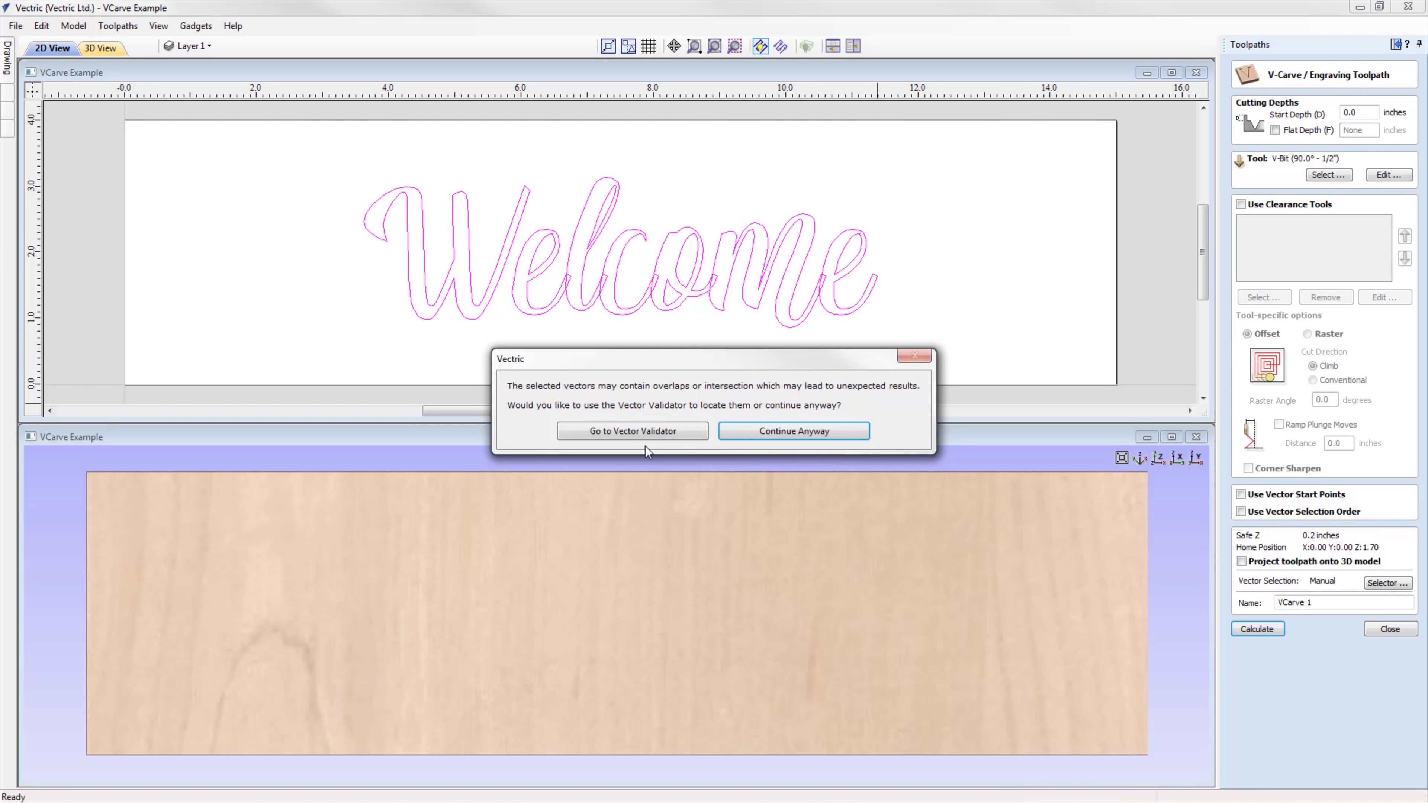
left_click(642, 431)
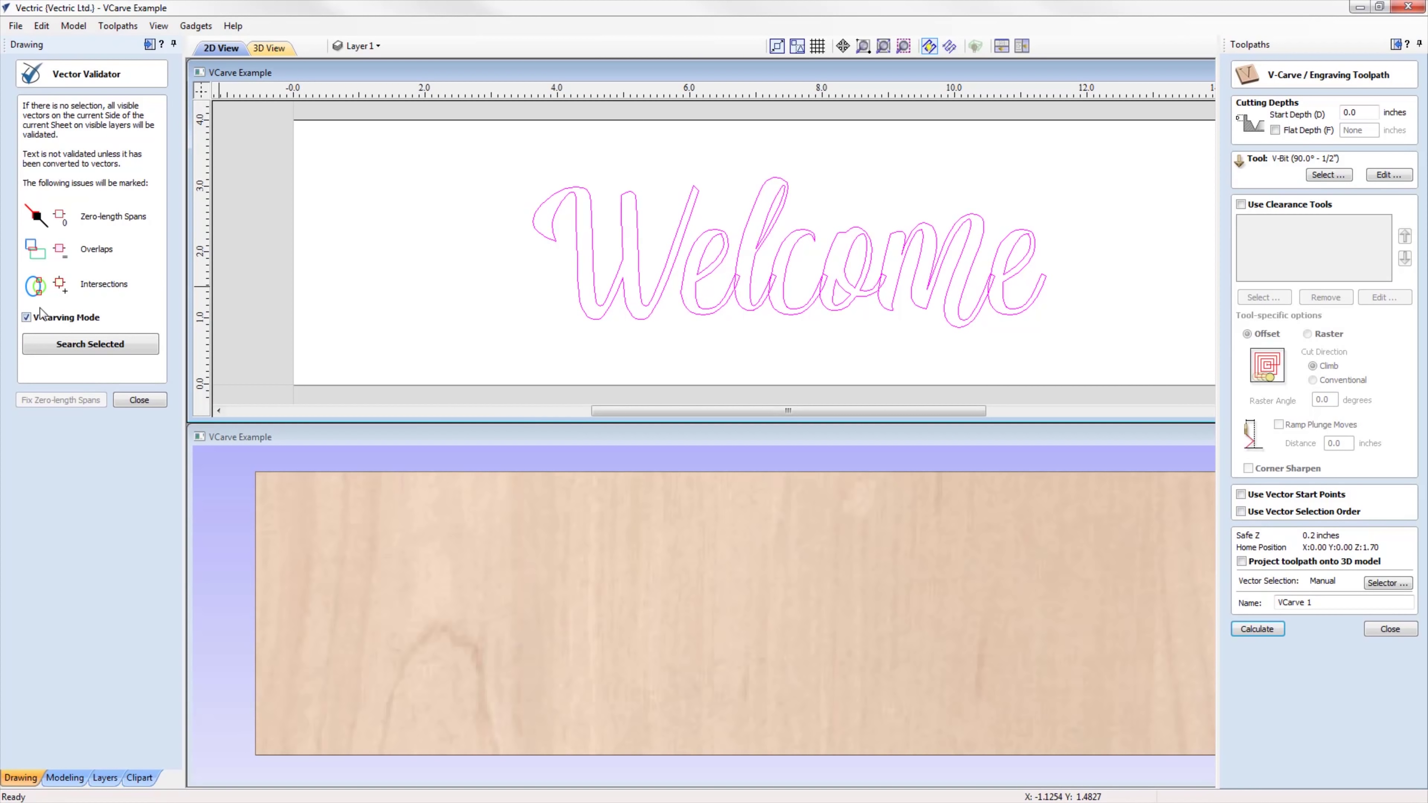
Search the selected Welcome text for vector issues in V-Carving Mode and examine the marked intersections on the letters up close.
left_click(102, 340)
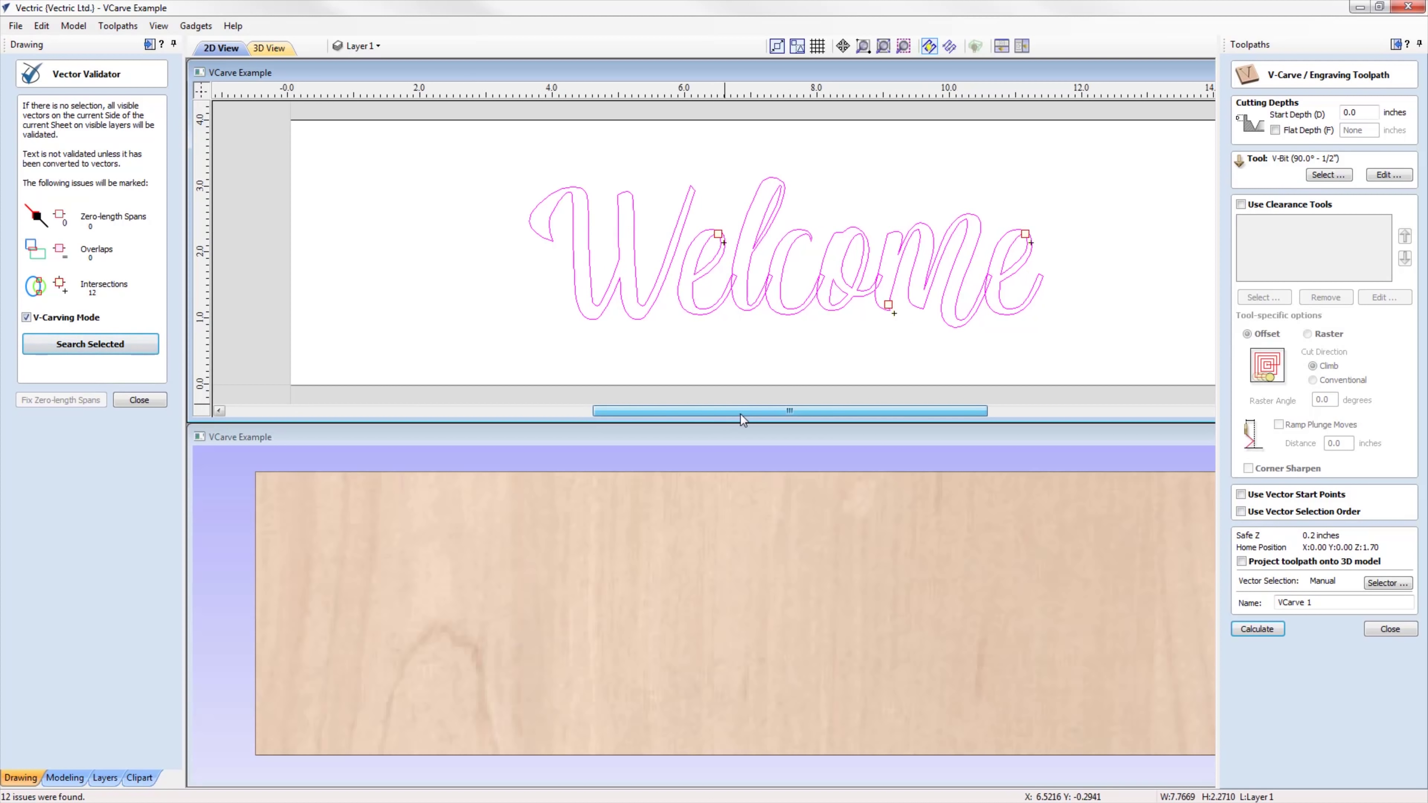
left_click_drag(724, 409, 740, 410)
scroll(754, 330, "up", 2)
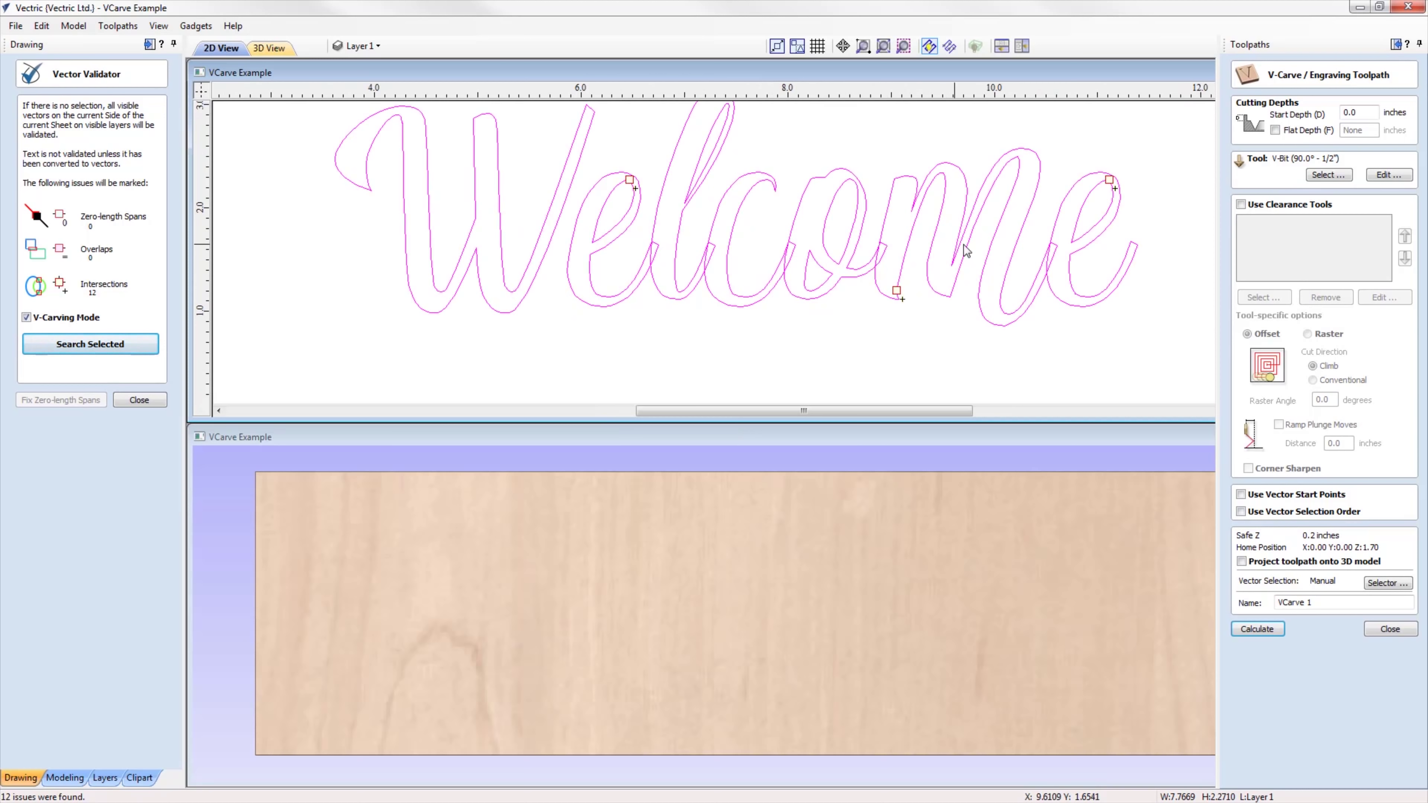
scroll(651, 207, "up", 9)
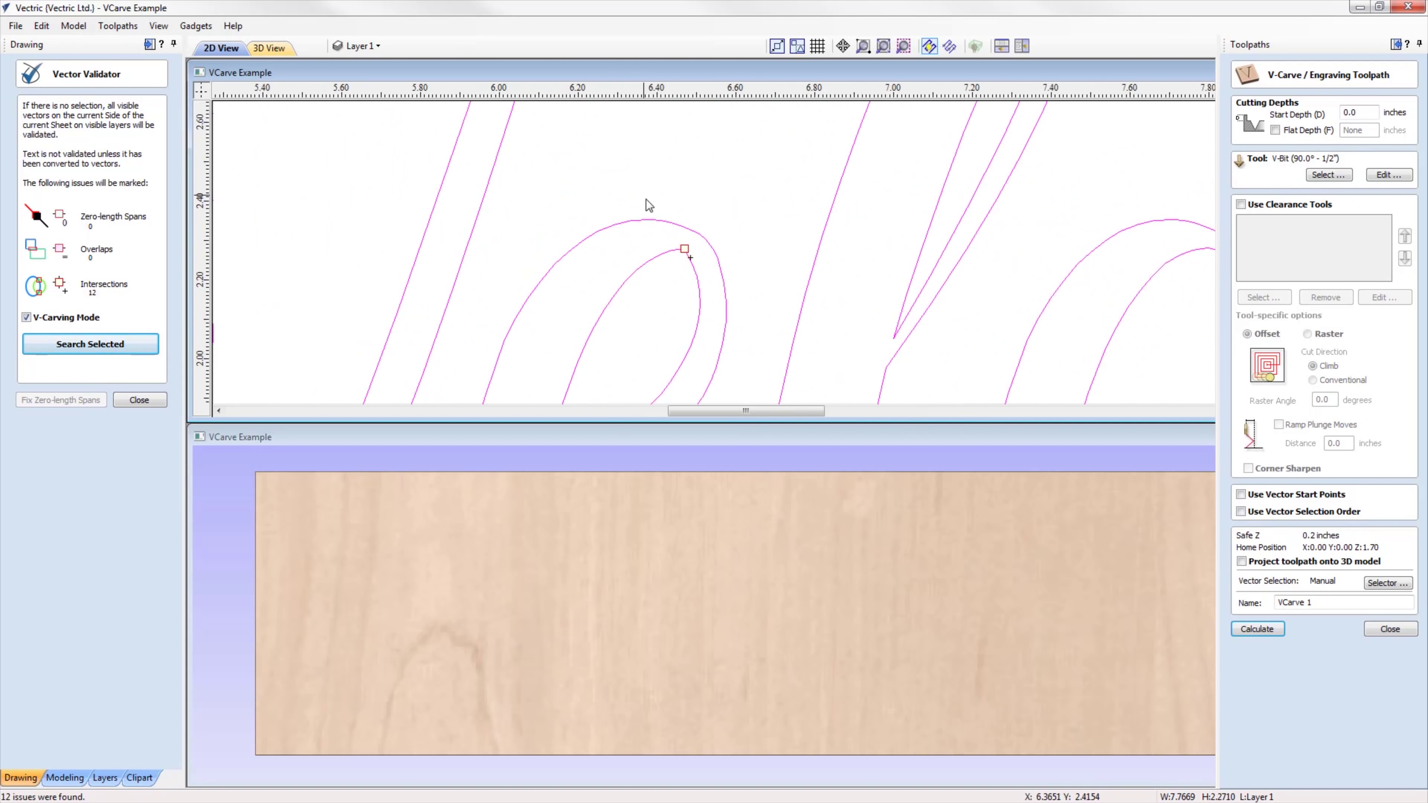
scroll(605, 246, "down", 8)
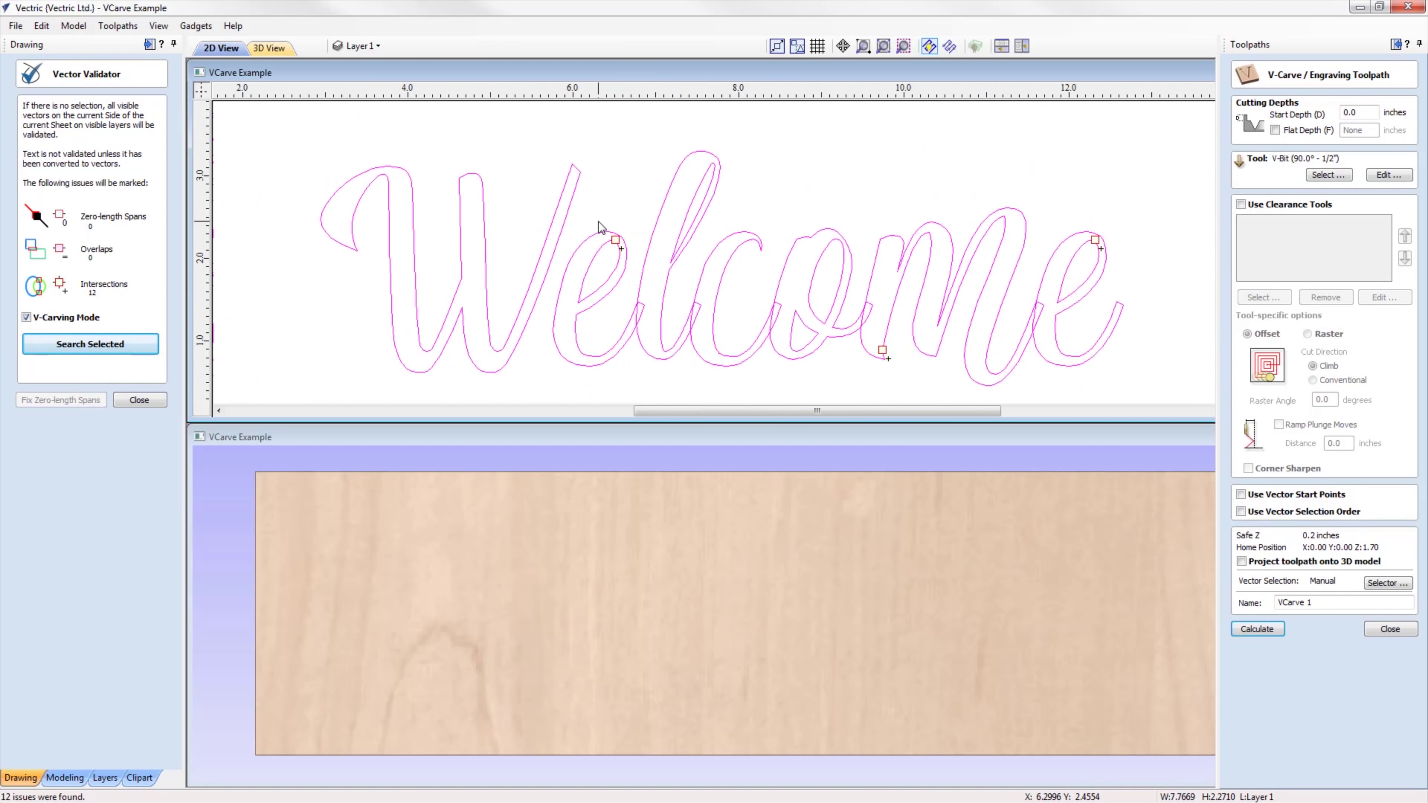
scroll(755, 309, "up", 8)
scroll(731, 253, "up", 6)
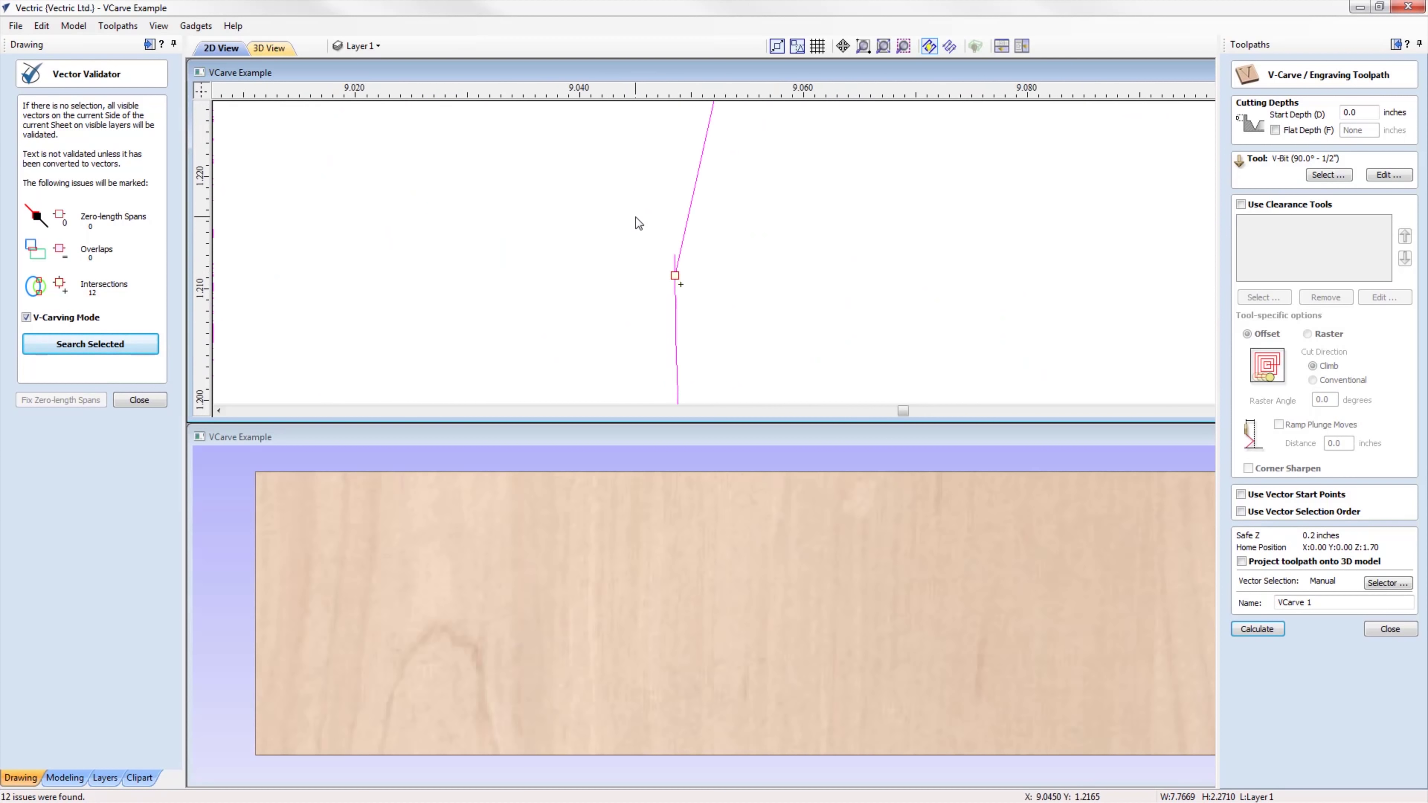
scroll(655, 296, "down", 10)
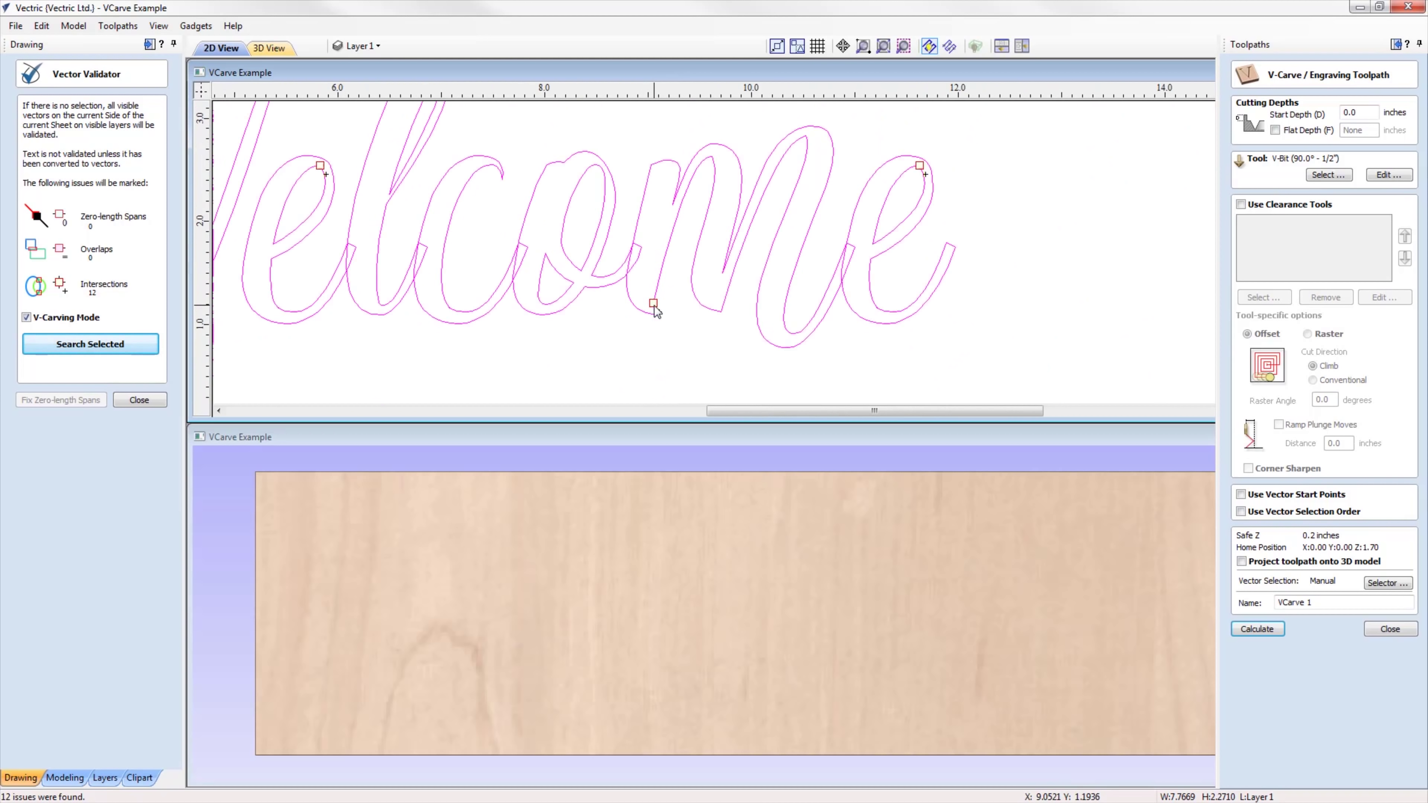
scroll(900, 196, "up", 4)
scroll(905, 225, "down", 5)
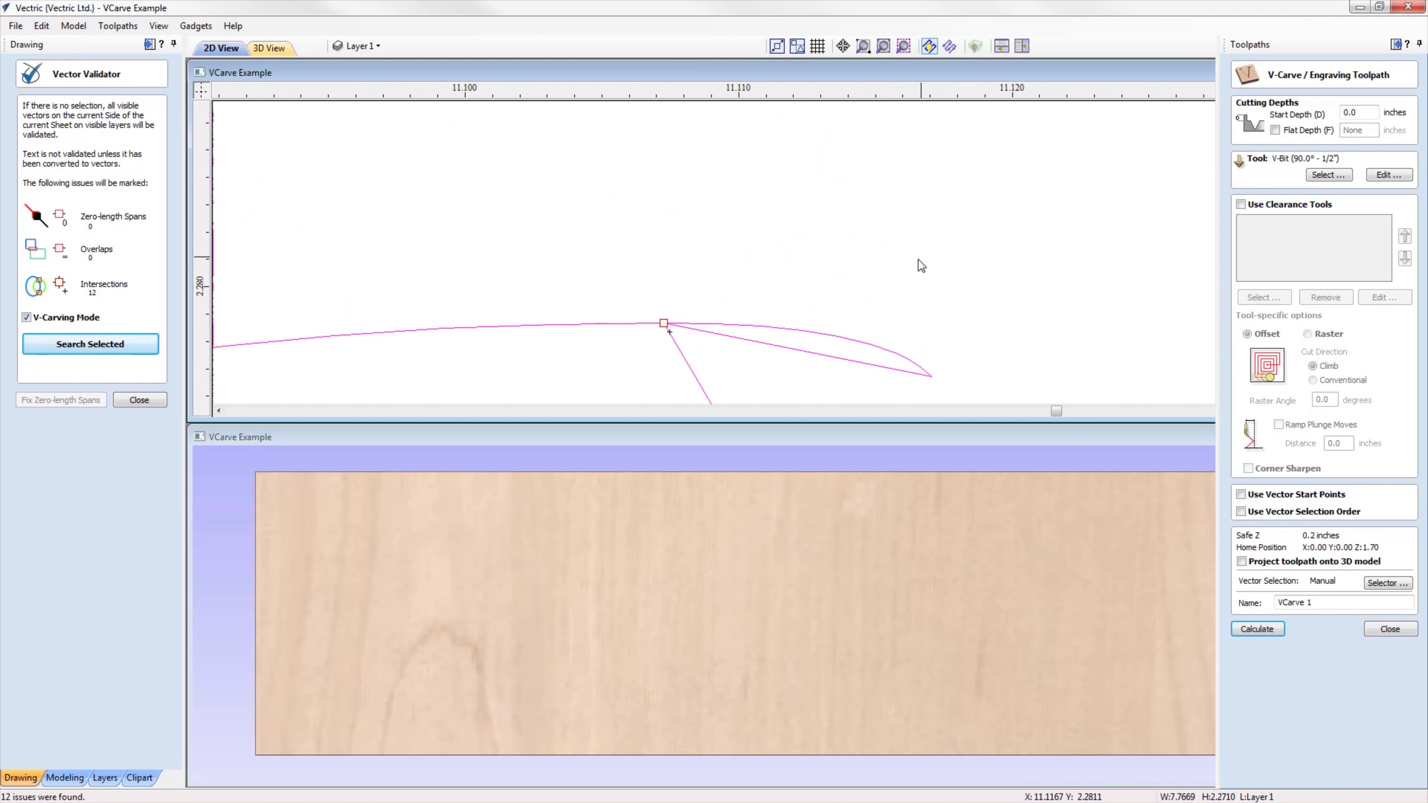
scroll(911, 332, "down", 6)
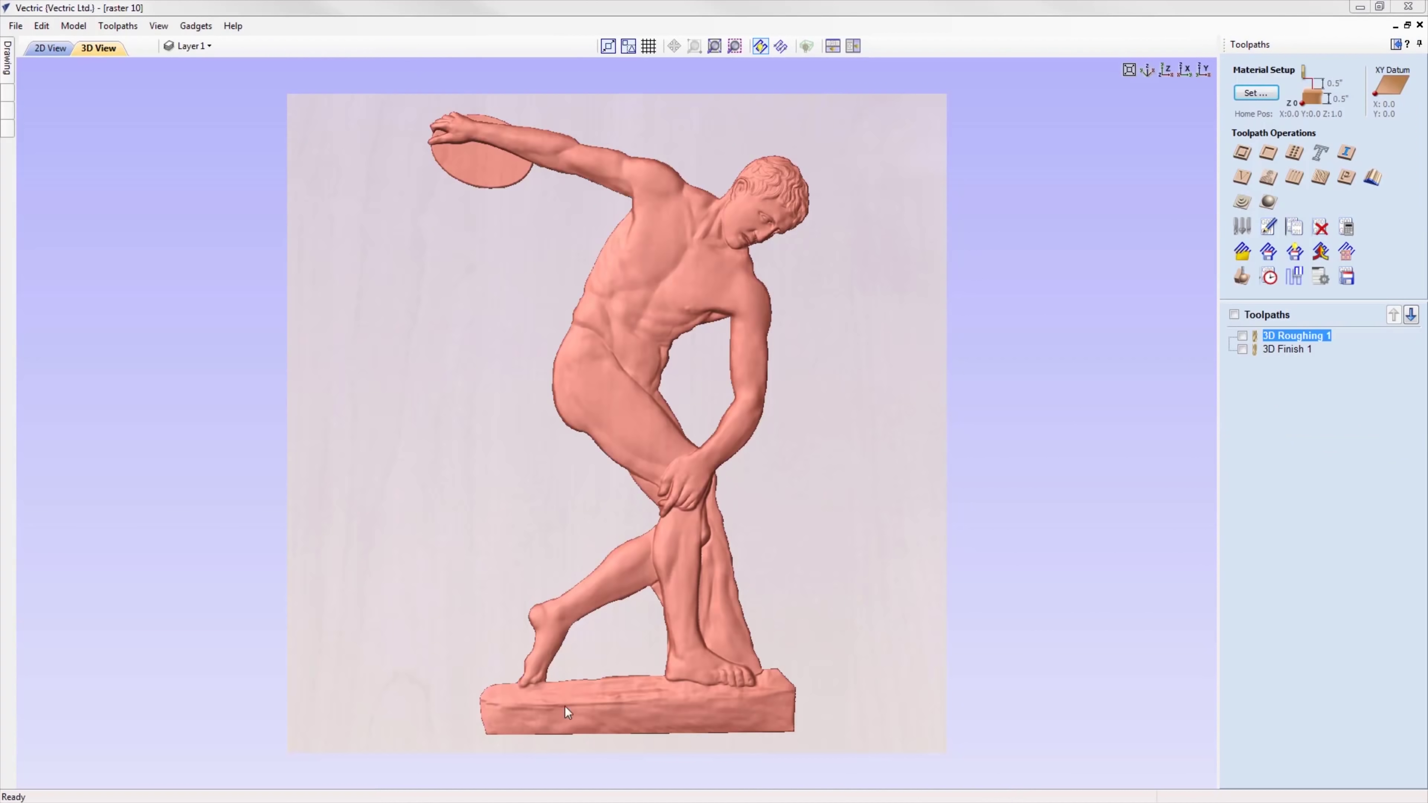
Edit the 3D Roughing 1 toolpath and set its Z Level raster direction to Along X.
double_click(1336, 333)
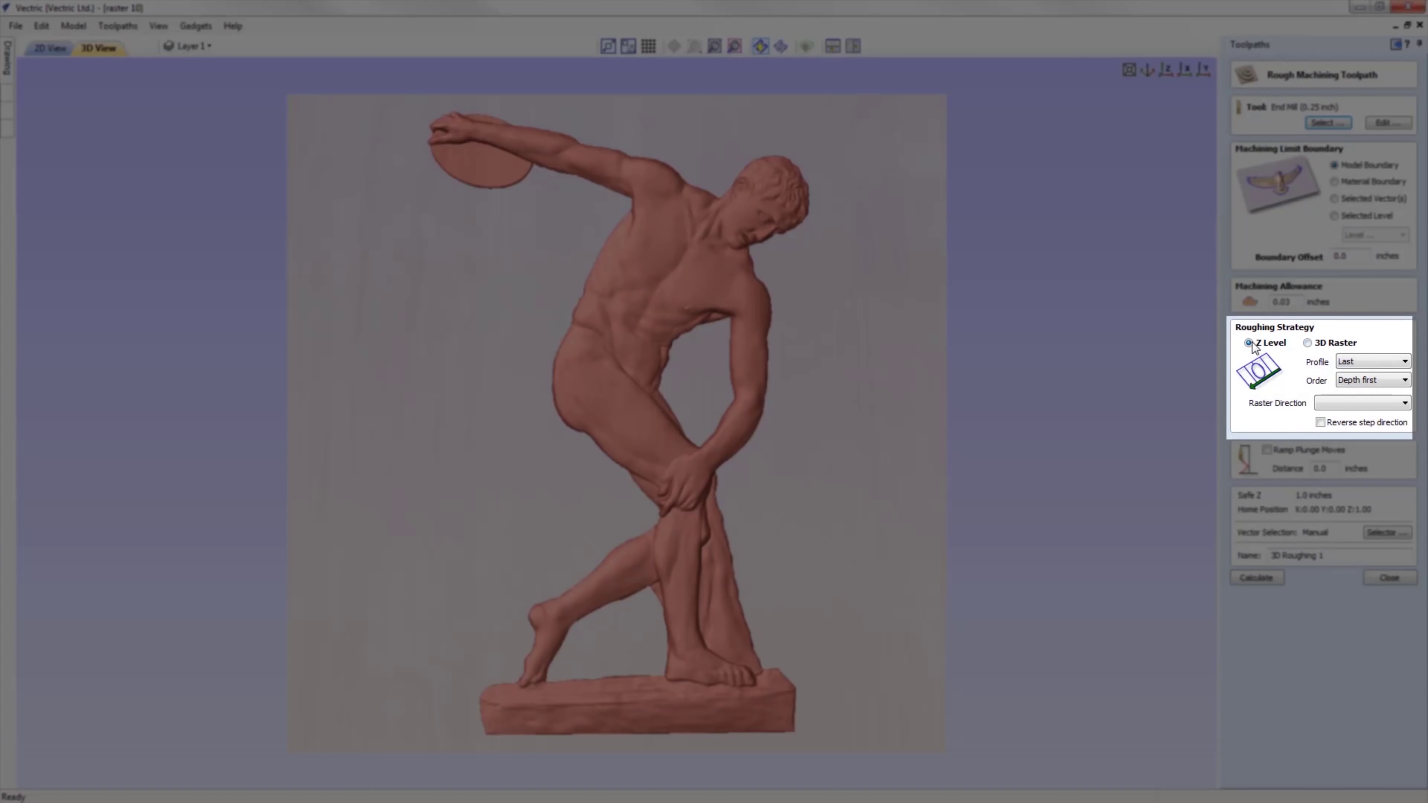
left_click(1335, 404)
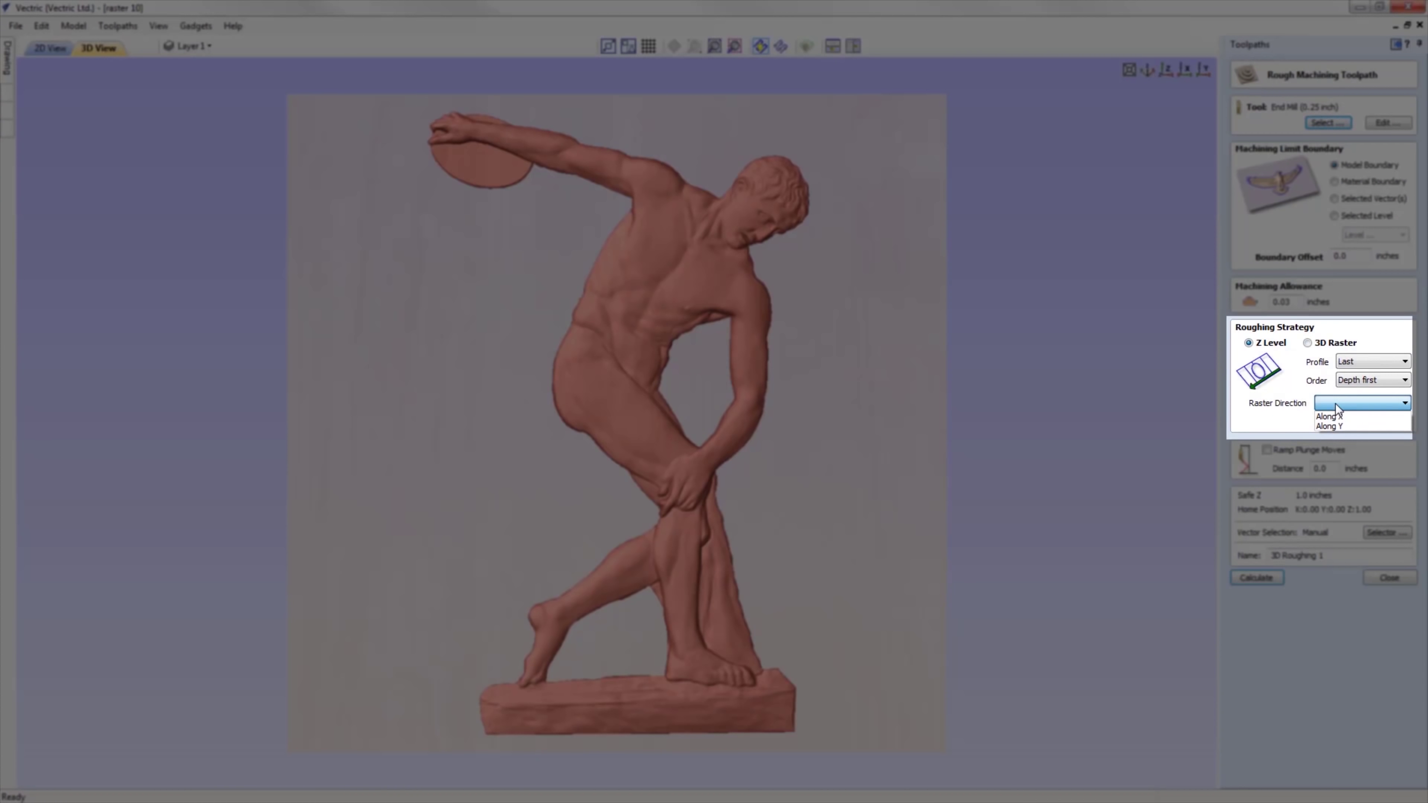
left_click(1349, 414)
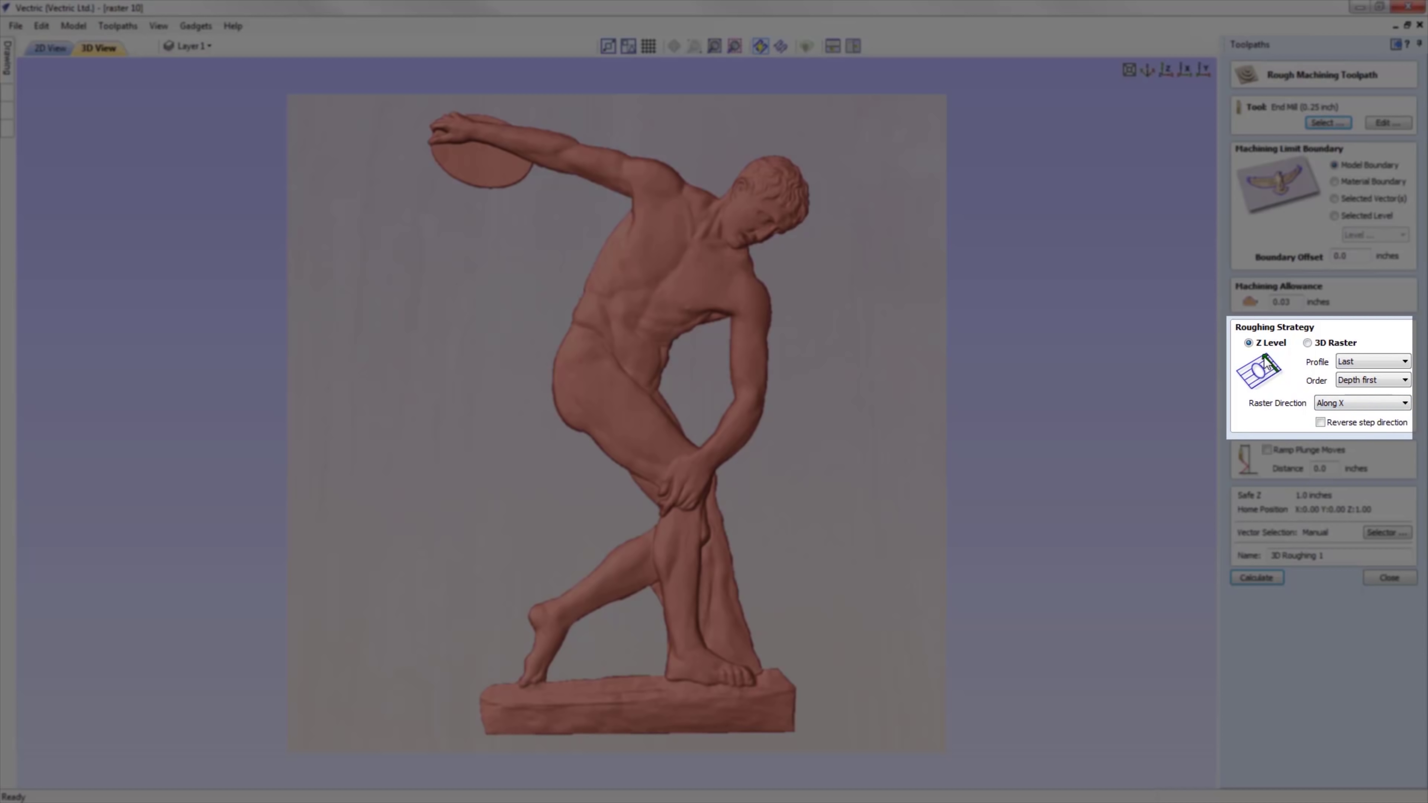
left_click(1336, 405)
left_click(1342, 425)
left_click(1344, 405)
left_click(1346, 417)
left_click(1335, 423)
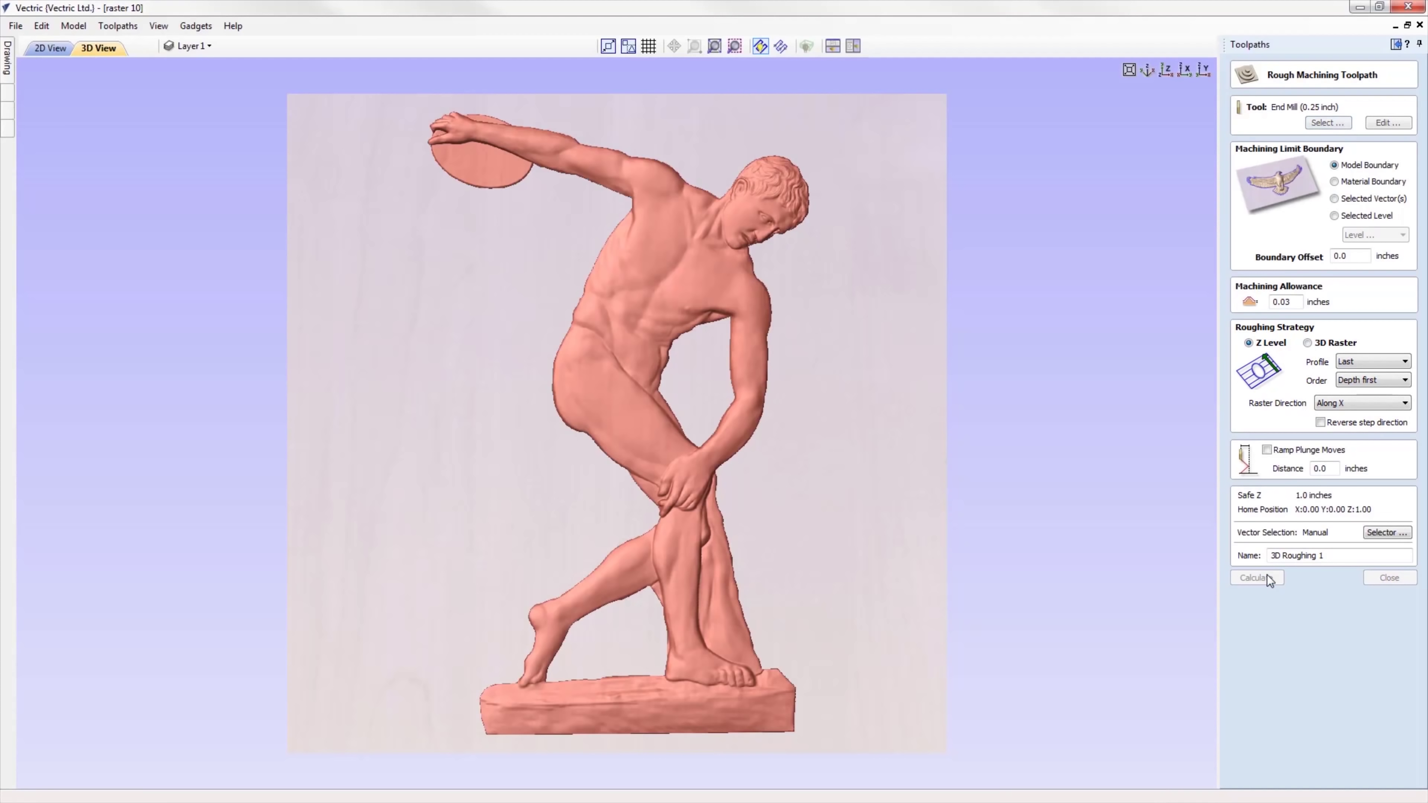
Recalculate the 3D Roughing 1 toolpath and preview it on the discus thrower material at a faster simulation speed.
left_click(1268, 575)
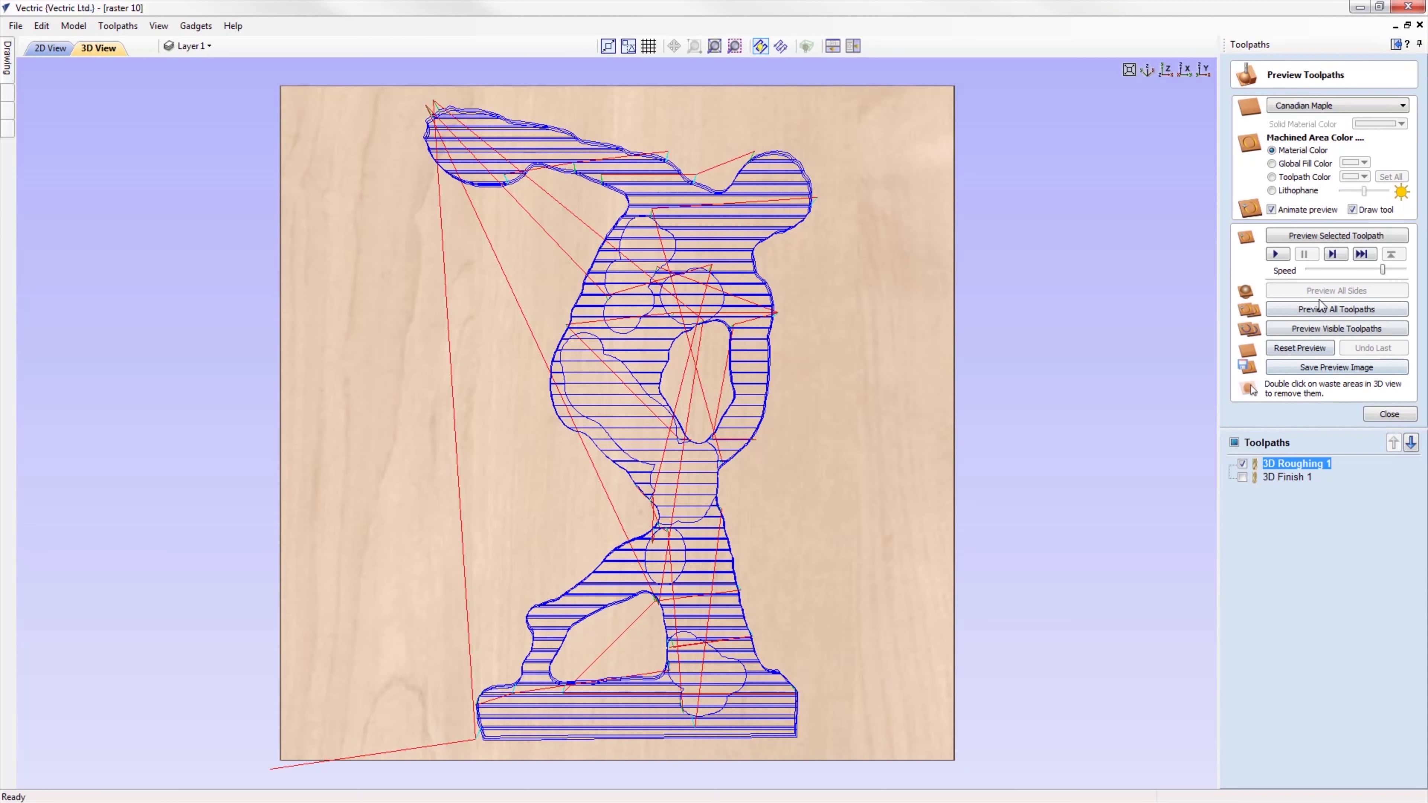
left_click_drag(1395, 270, 1417, 271)
left_click(1388, 239)
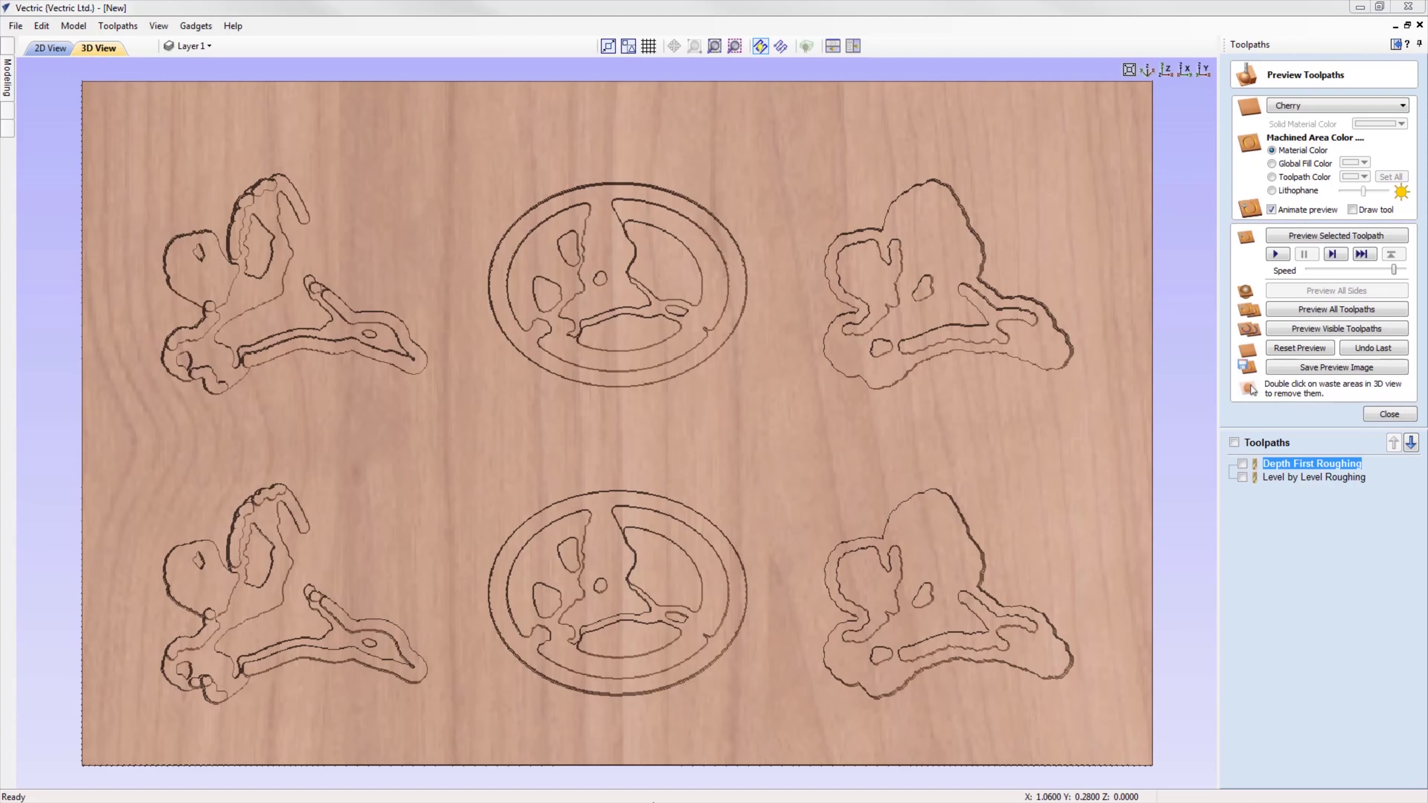
Recalculate Depth First Roughing with its order set to Depth first and preview all toolpaths on the reset block.
left_click(1305, 352)
double_click(1329, 463)
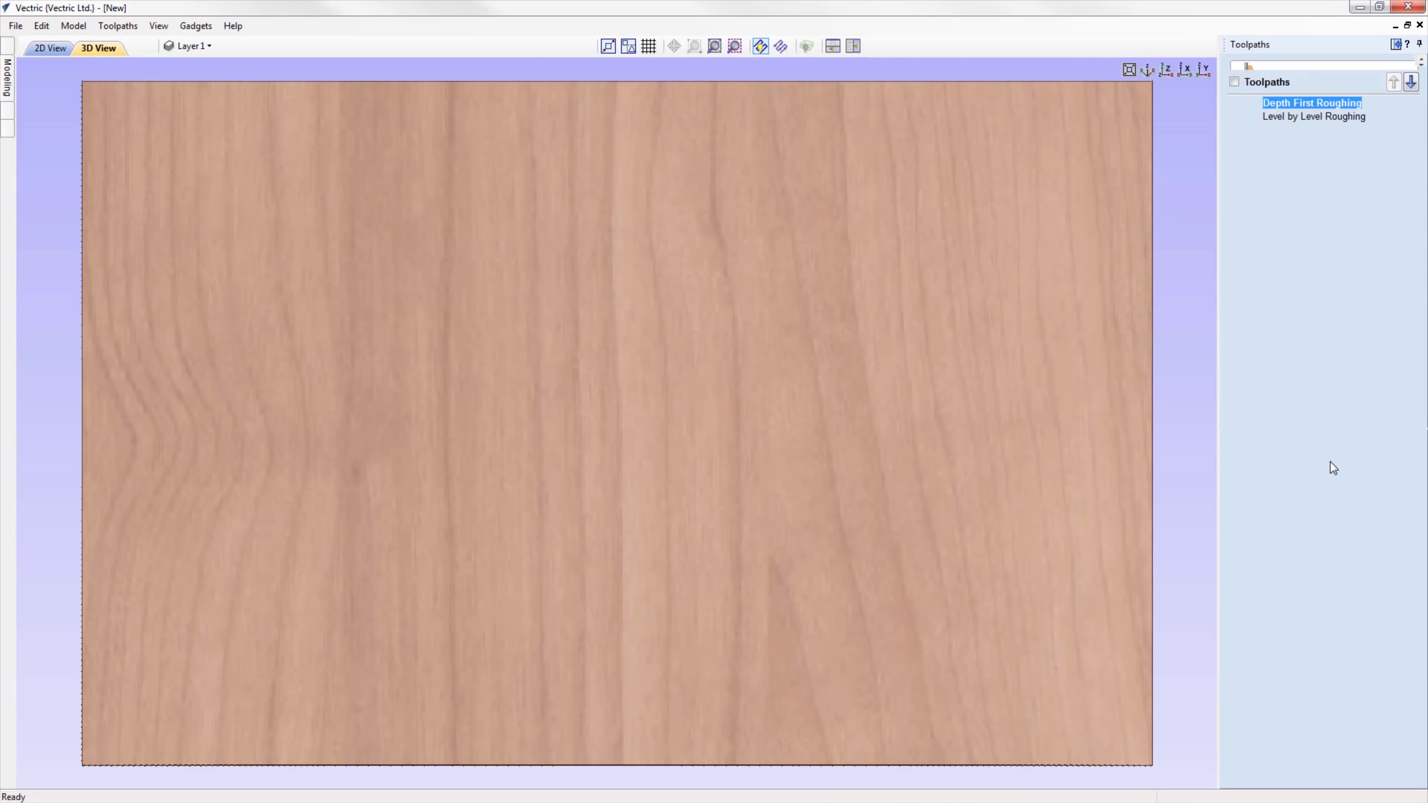
left_click(1373, 384)
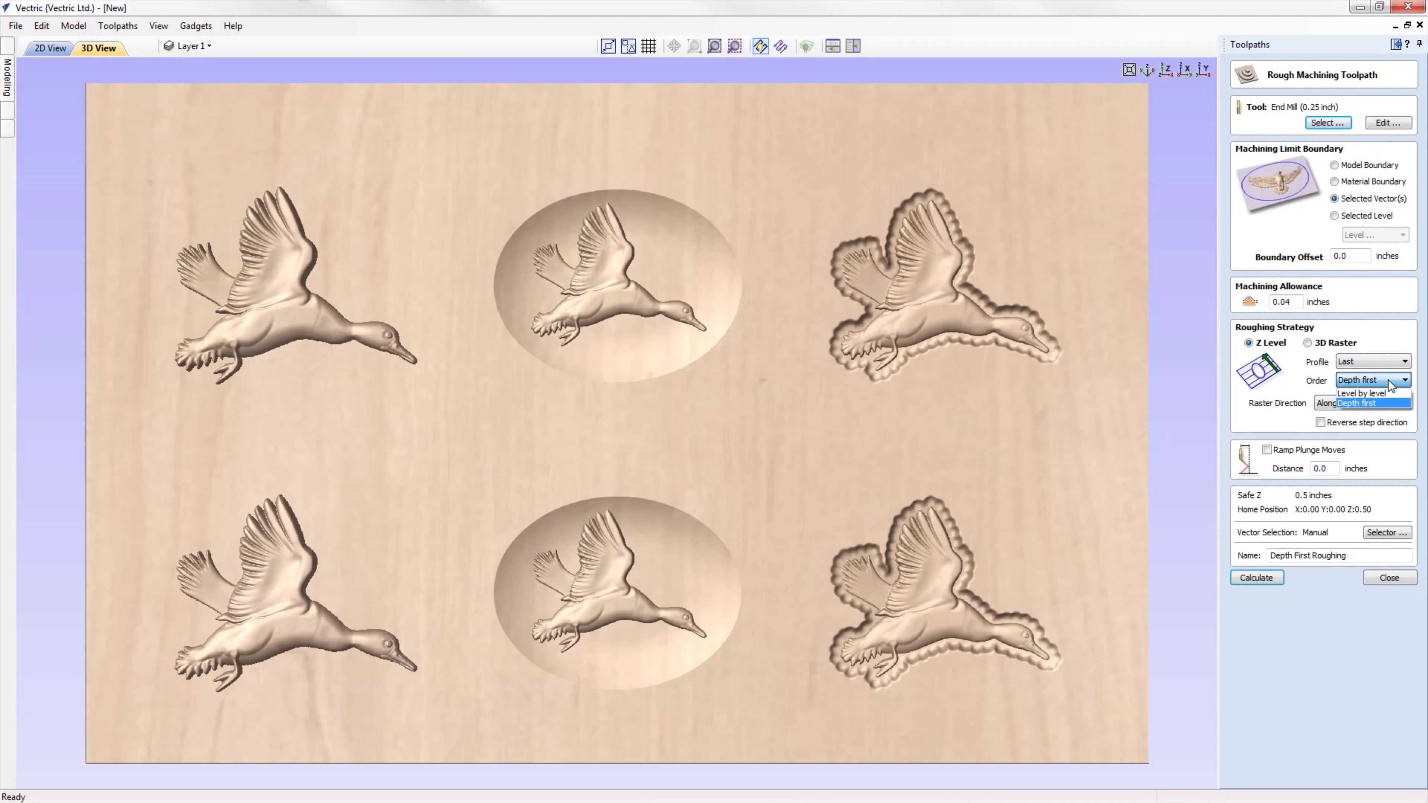
left_click(1382, 403)
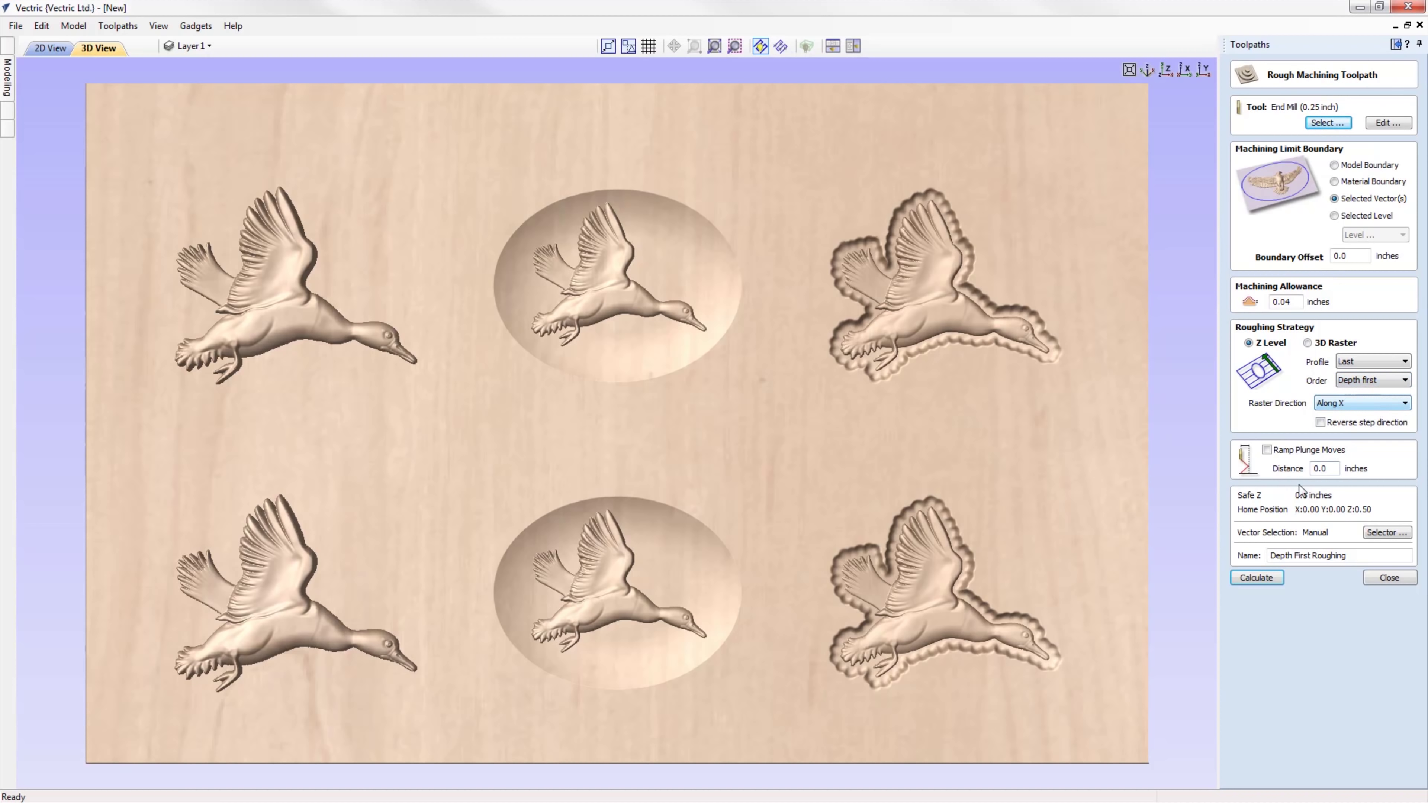
left_click(1254, 578)
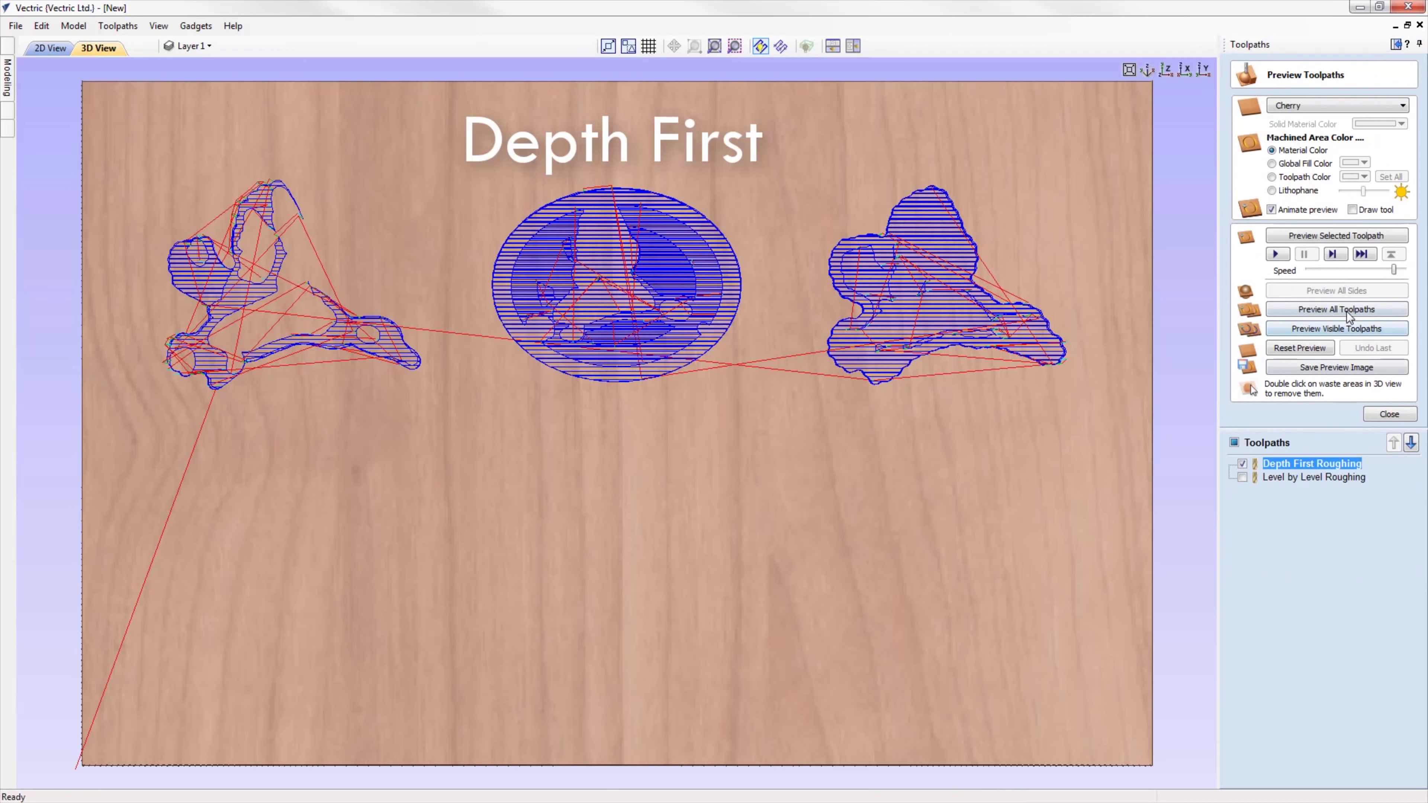
left_click(1348, 315)
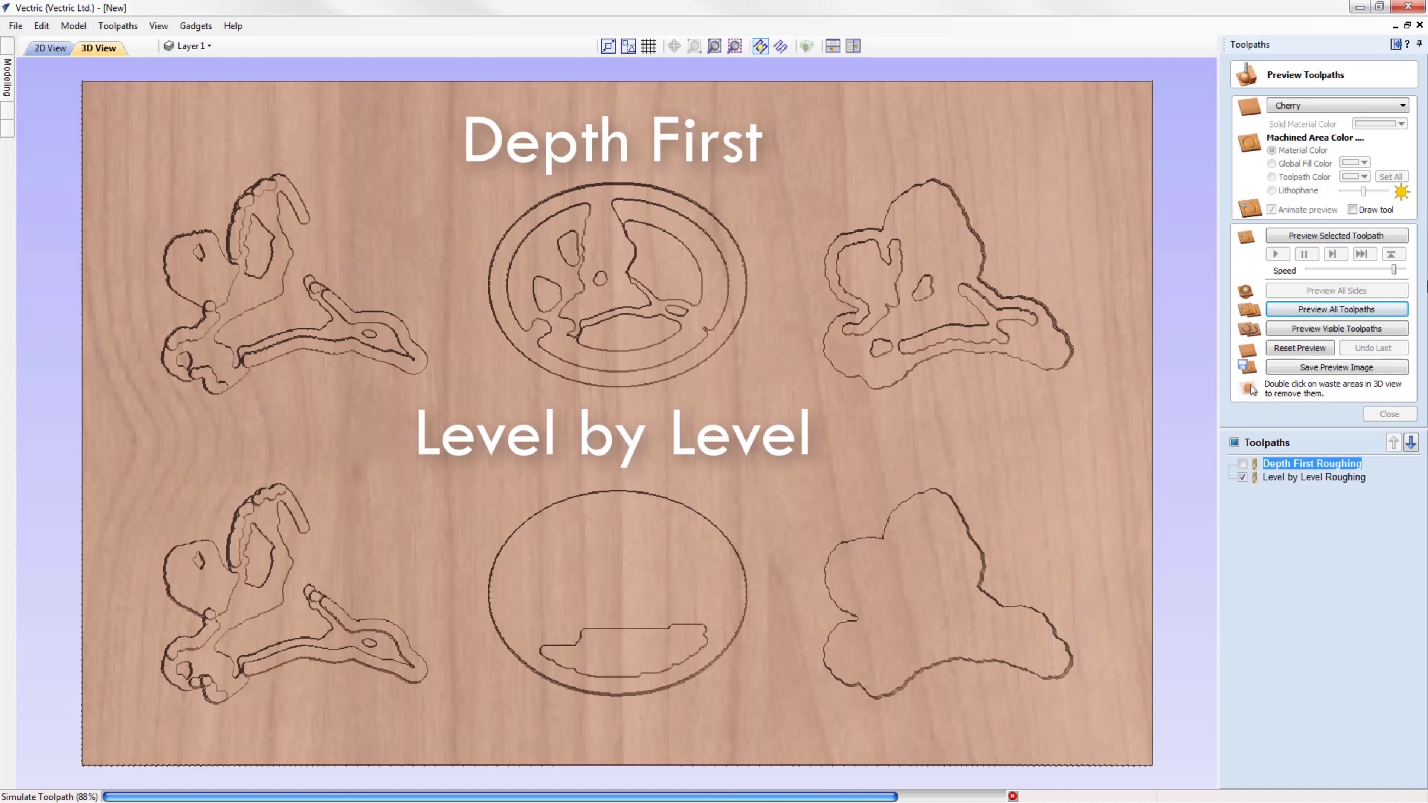
left_click(1234, 443)
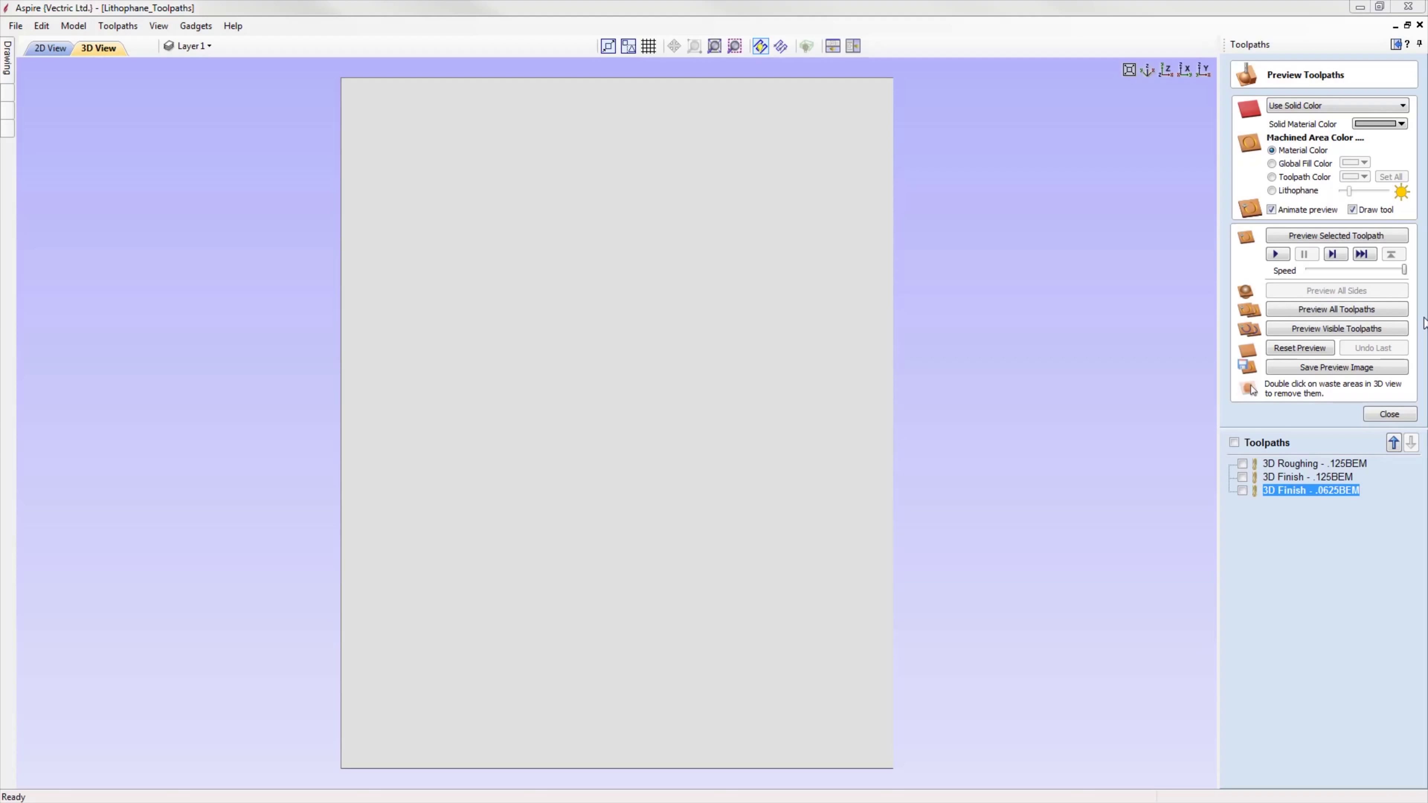
Preview the 3D Finish - .0625BEM toolpath, shade it as a Lithophane and adjust the light intensity.
left_click(1342, 237)
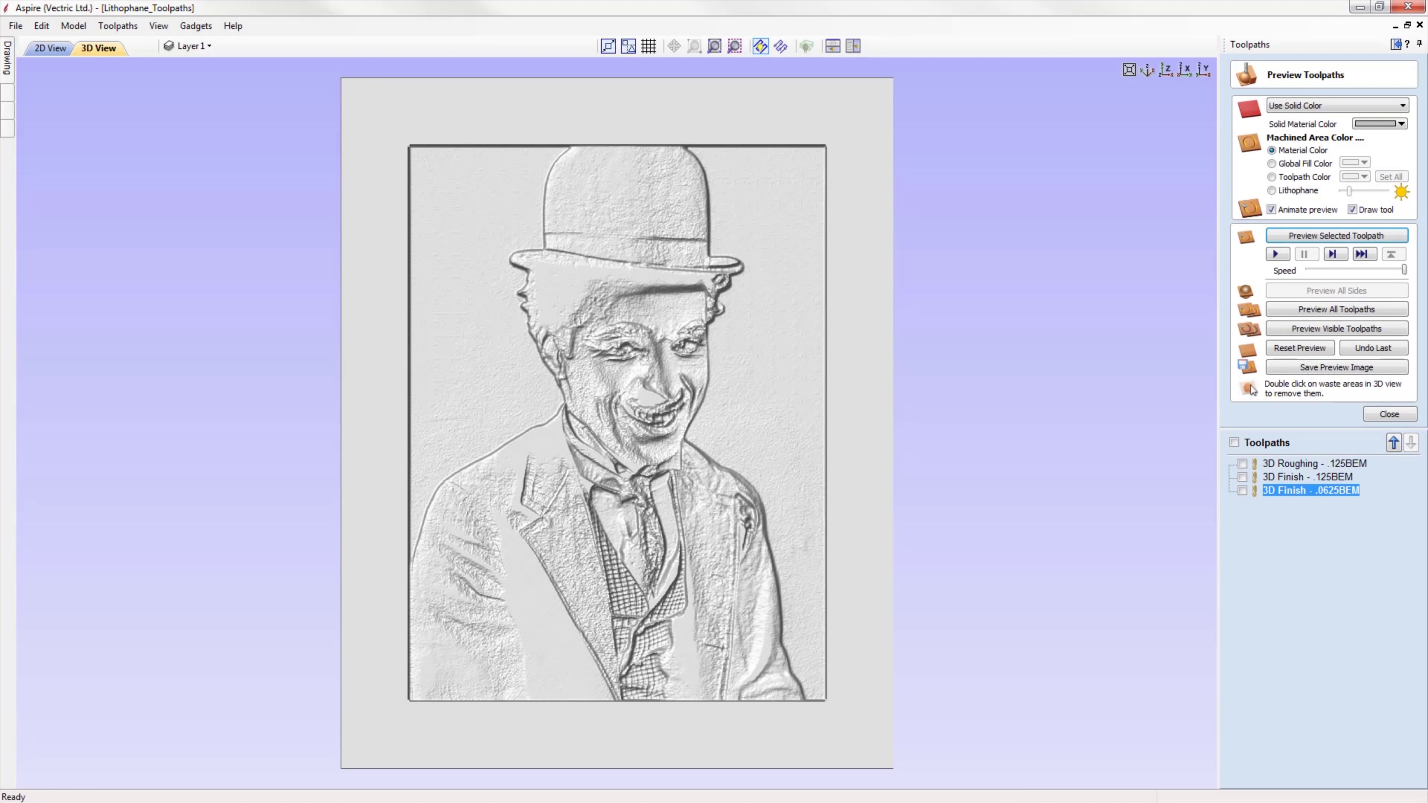
left_click(1272, 191)
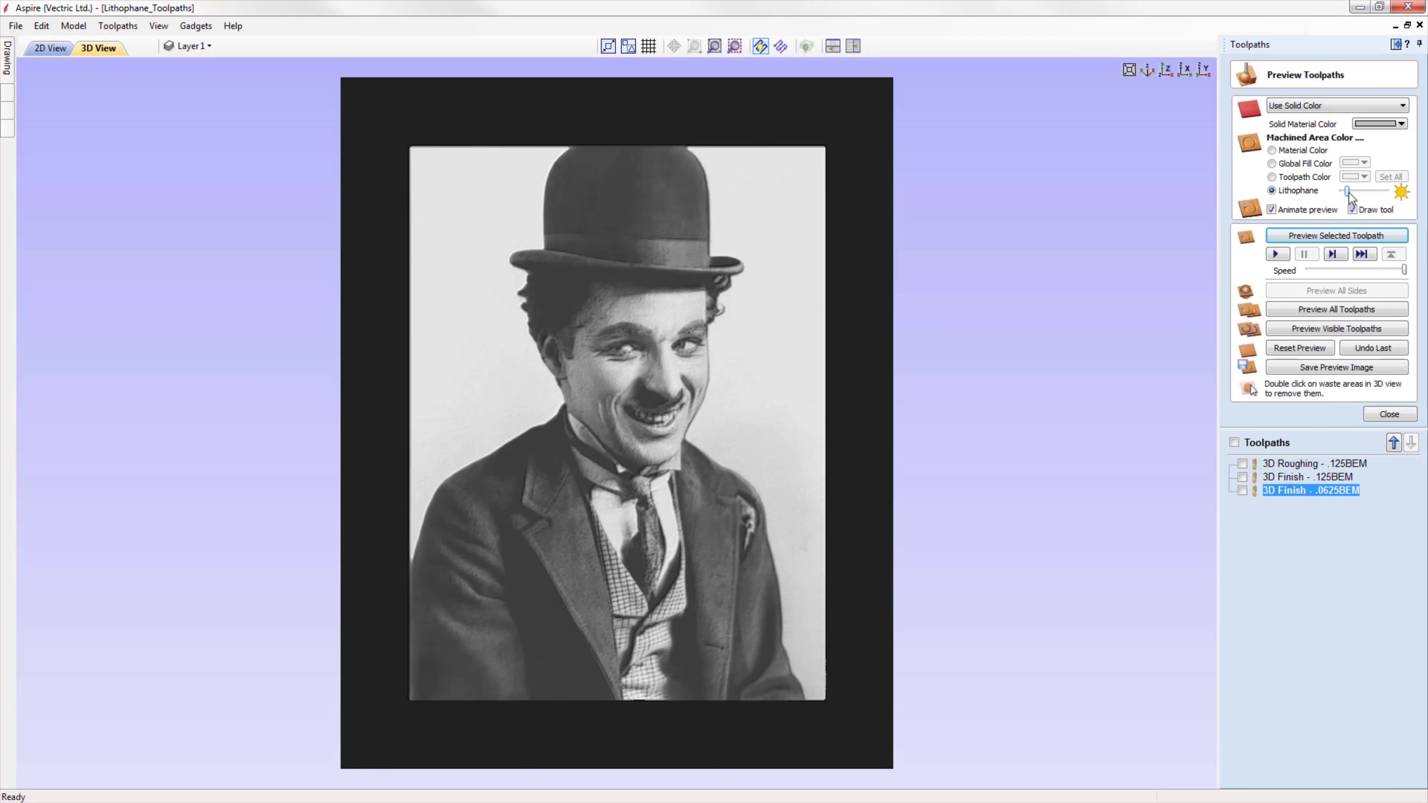
left_click(1358, 194)
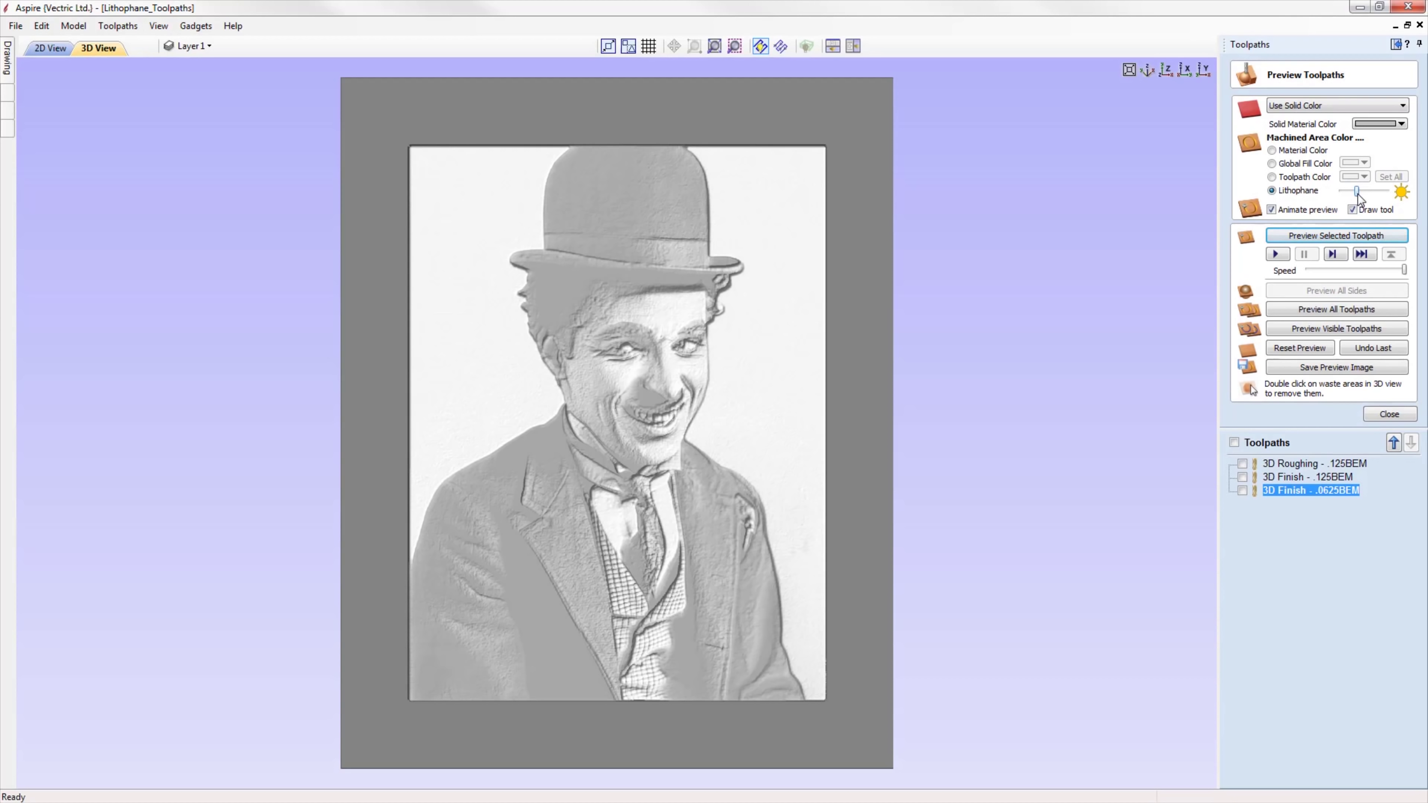
left_click_drag(1369, 195, 1369, 195)
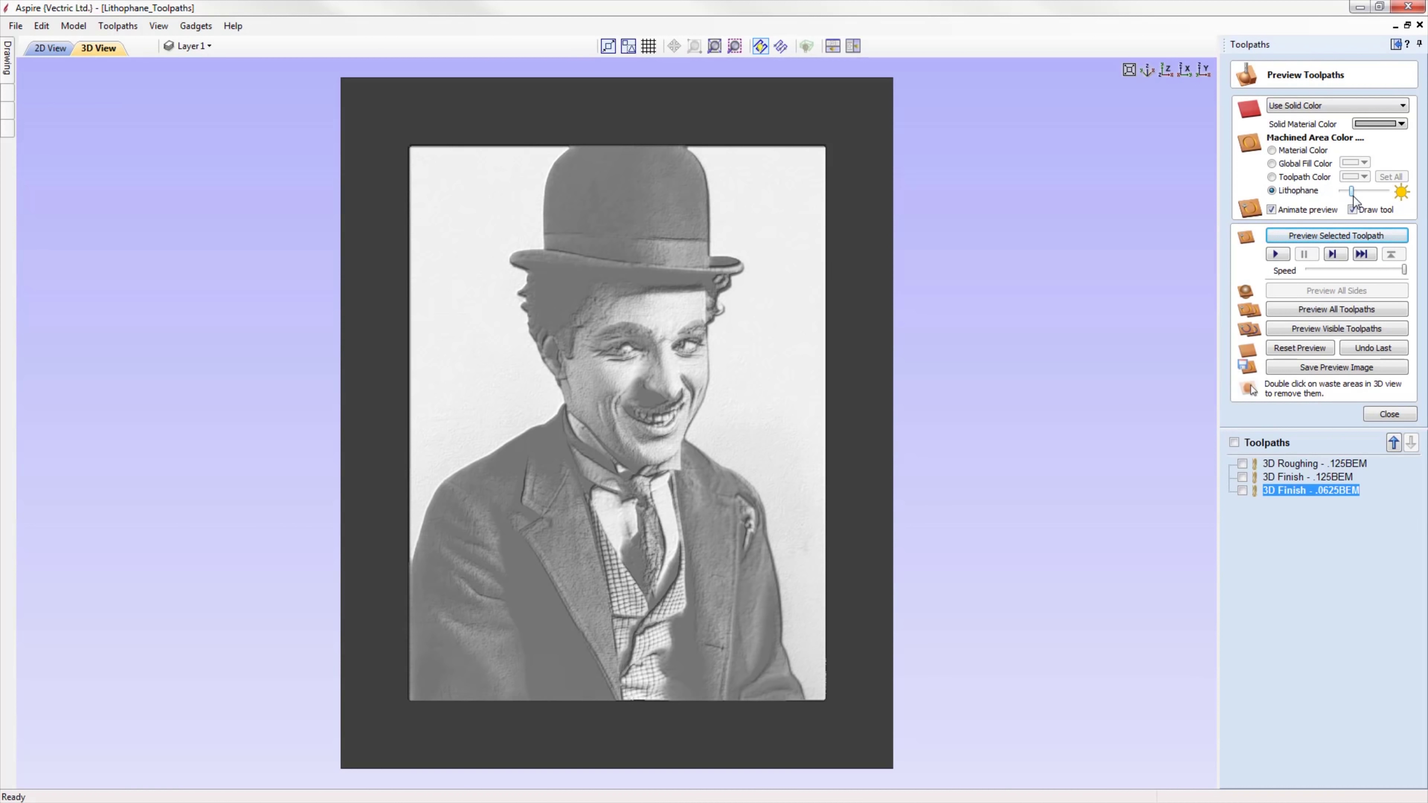
left_click_drag(1354, 196, 1357, 198)
left_click_drag(1358, 195, 1352, 196)
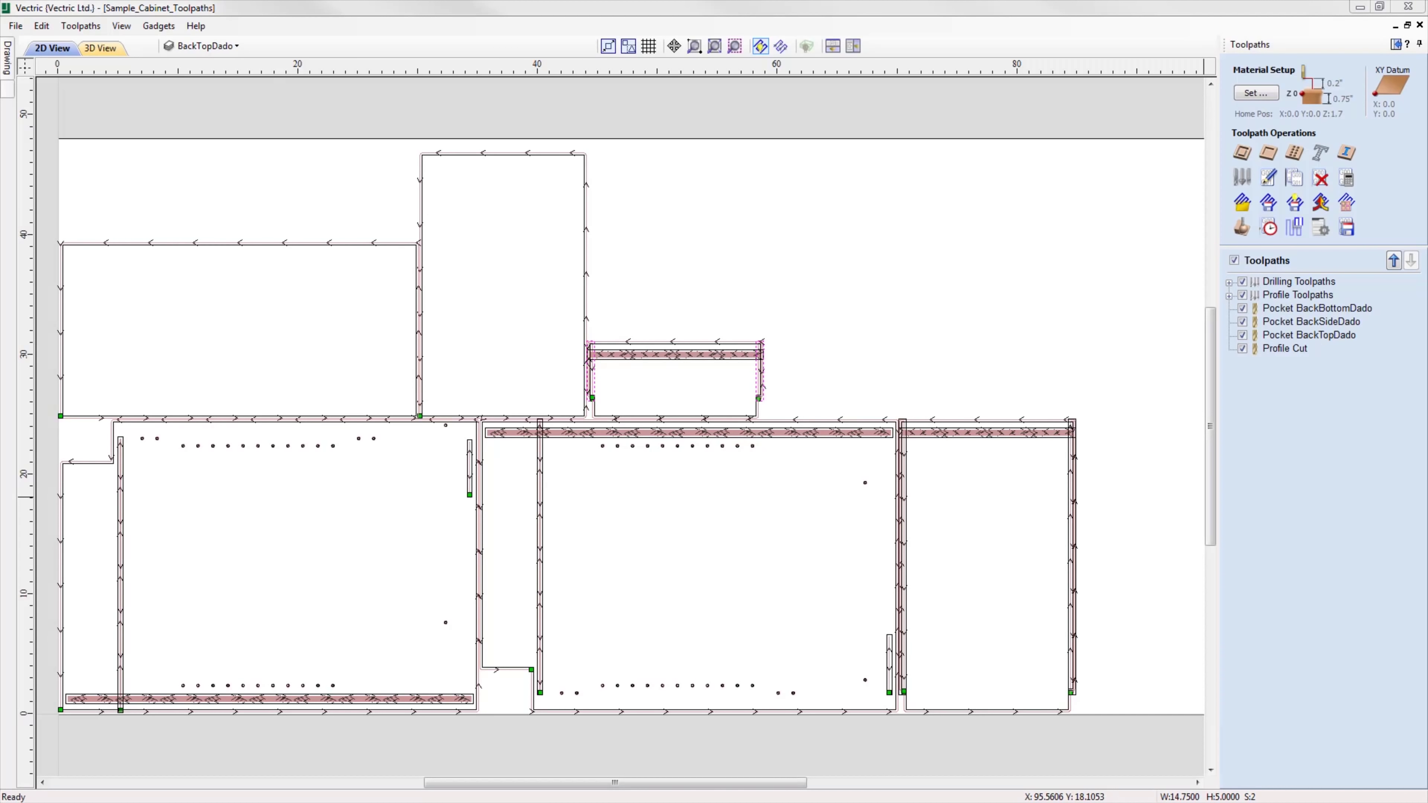
Create a toolpath group named Pocket Toolpaths and move the three pocket dado toolpaths into it.
left_click(1230, 283)
left_click(1230, 336)
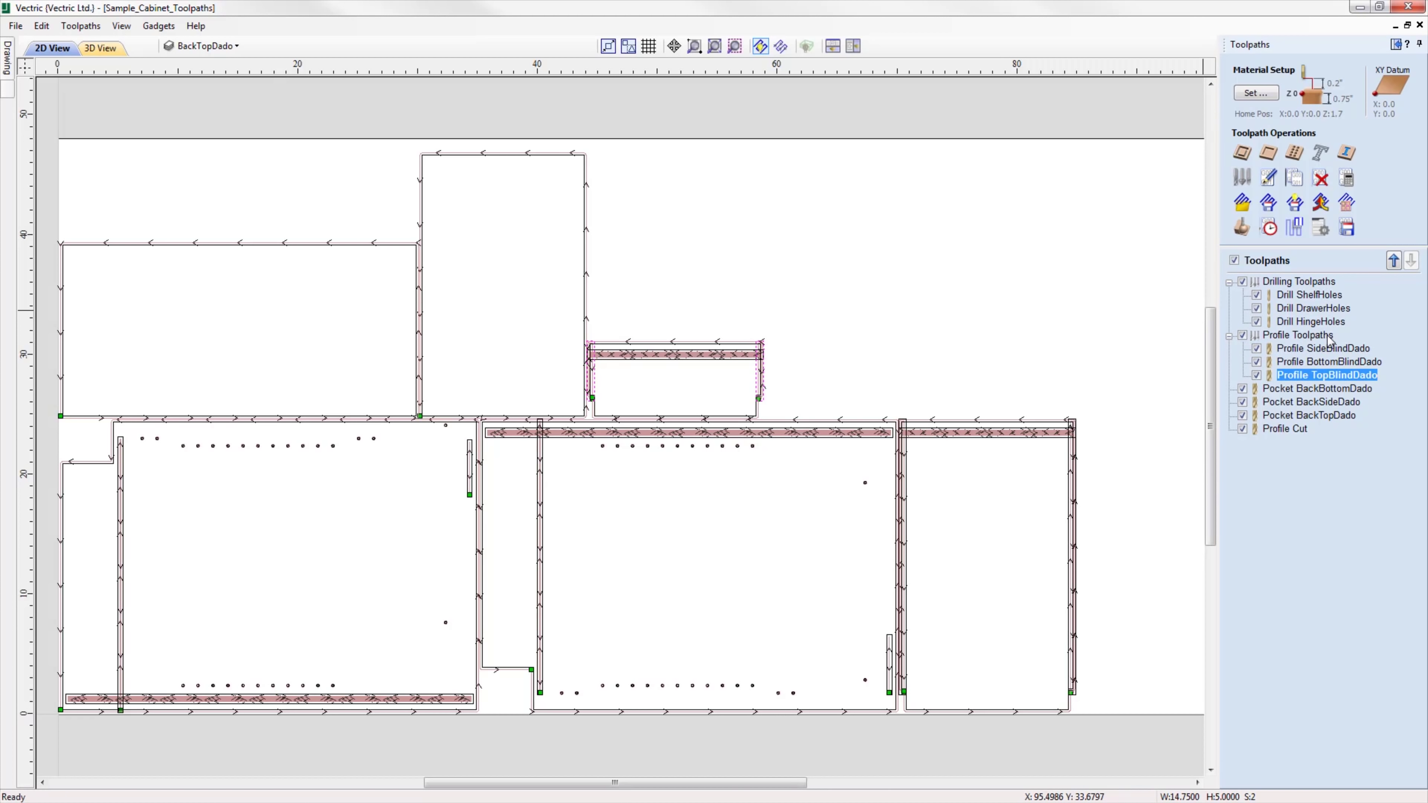
right_click(1288, 391)
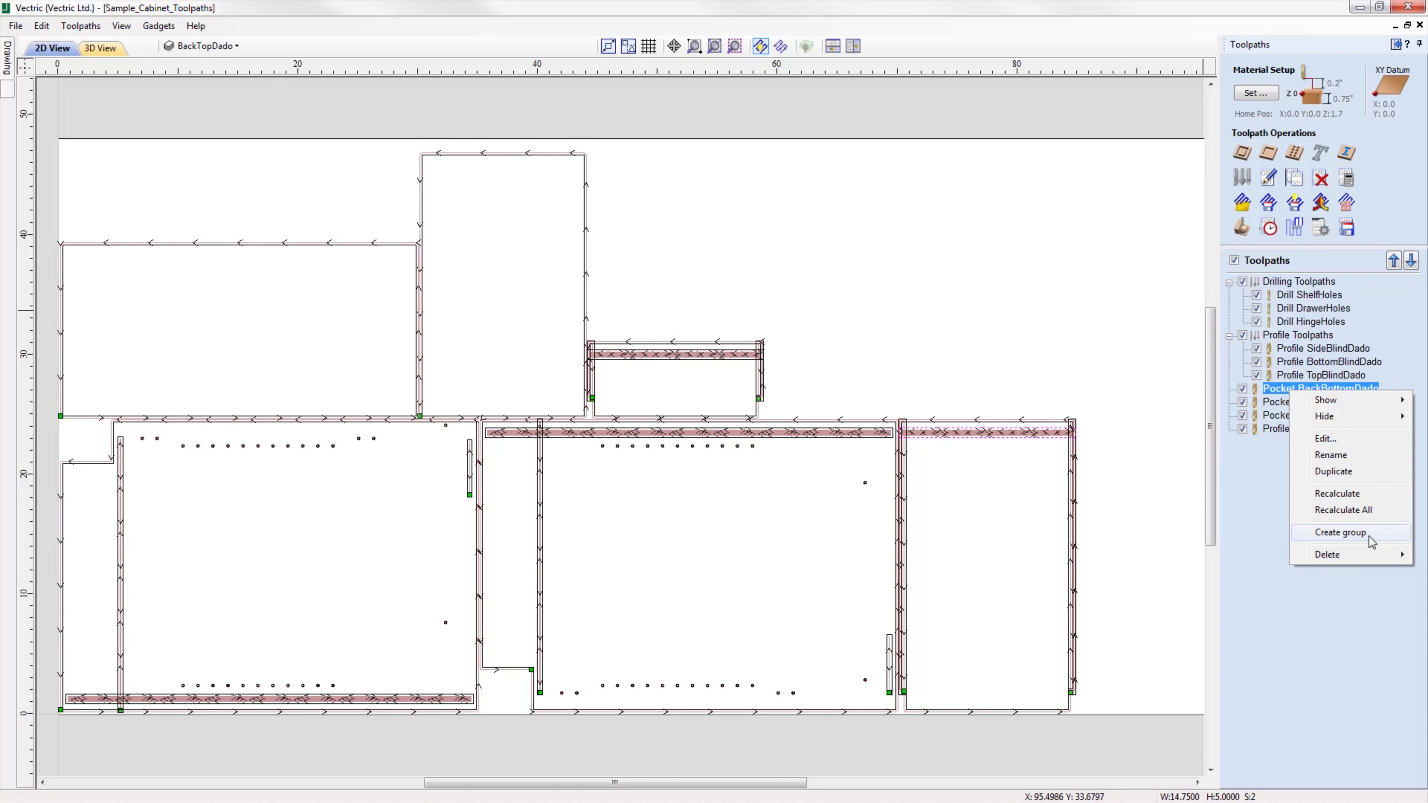
left_click(1369, 532)
right_click(1282, 401)
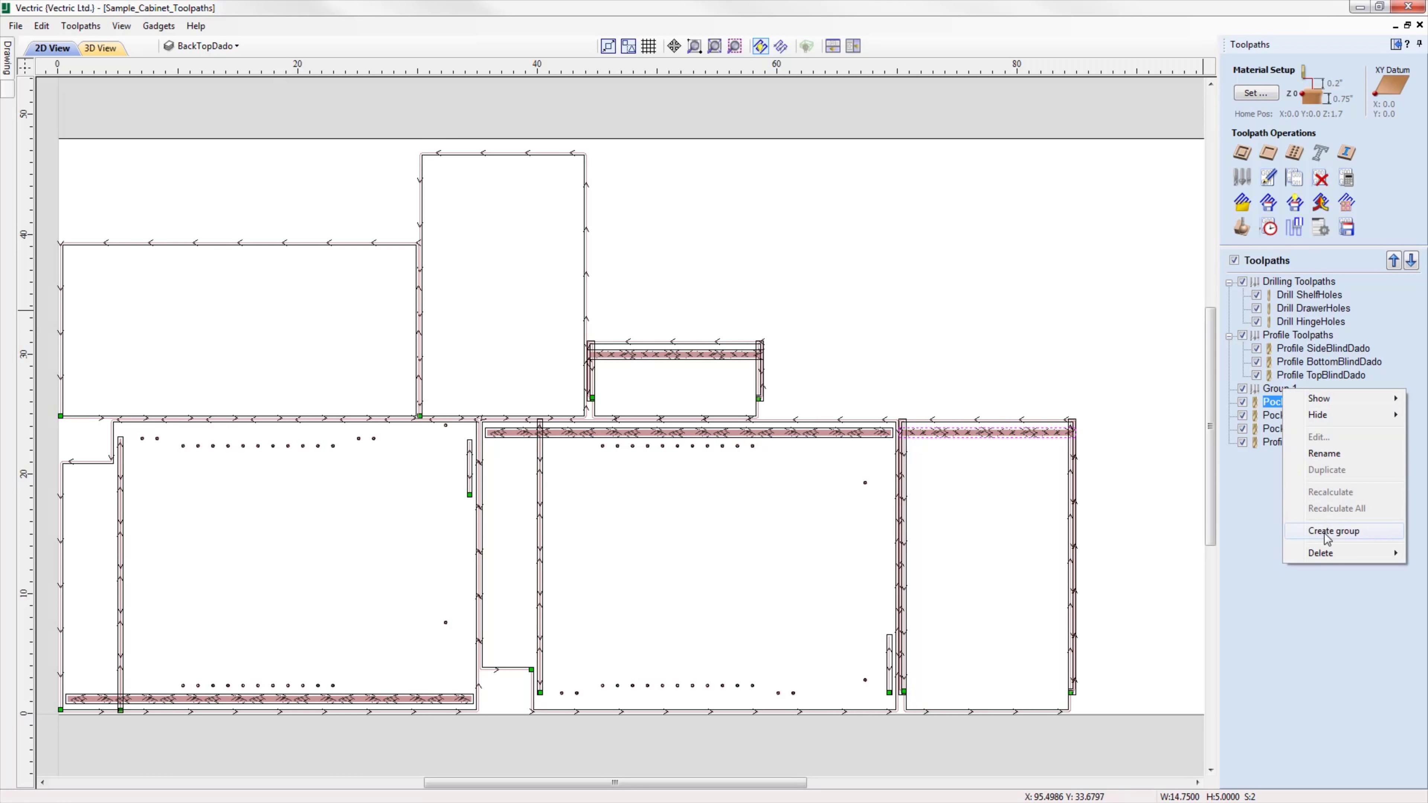
left_click(1324, 453)
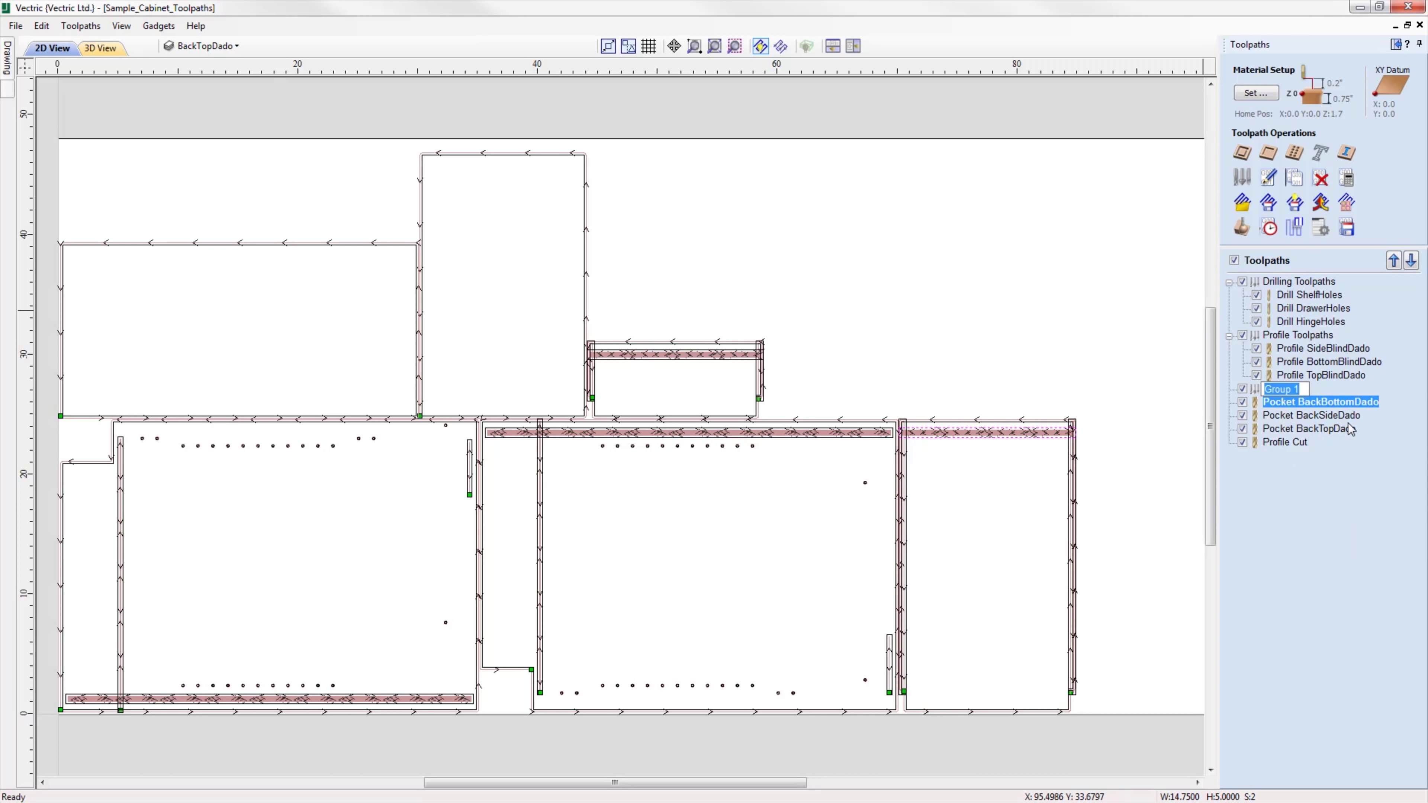
type("Pocket Toolpaths")
key("Return")
left_click_drag(1278, 410, 1310, 418)
Delete the Pocket Toolpaths group while keeping its sub-toolpaths.
right_click(1305, 396)
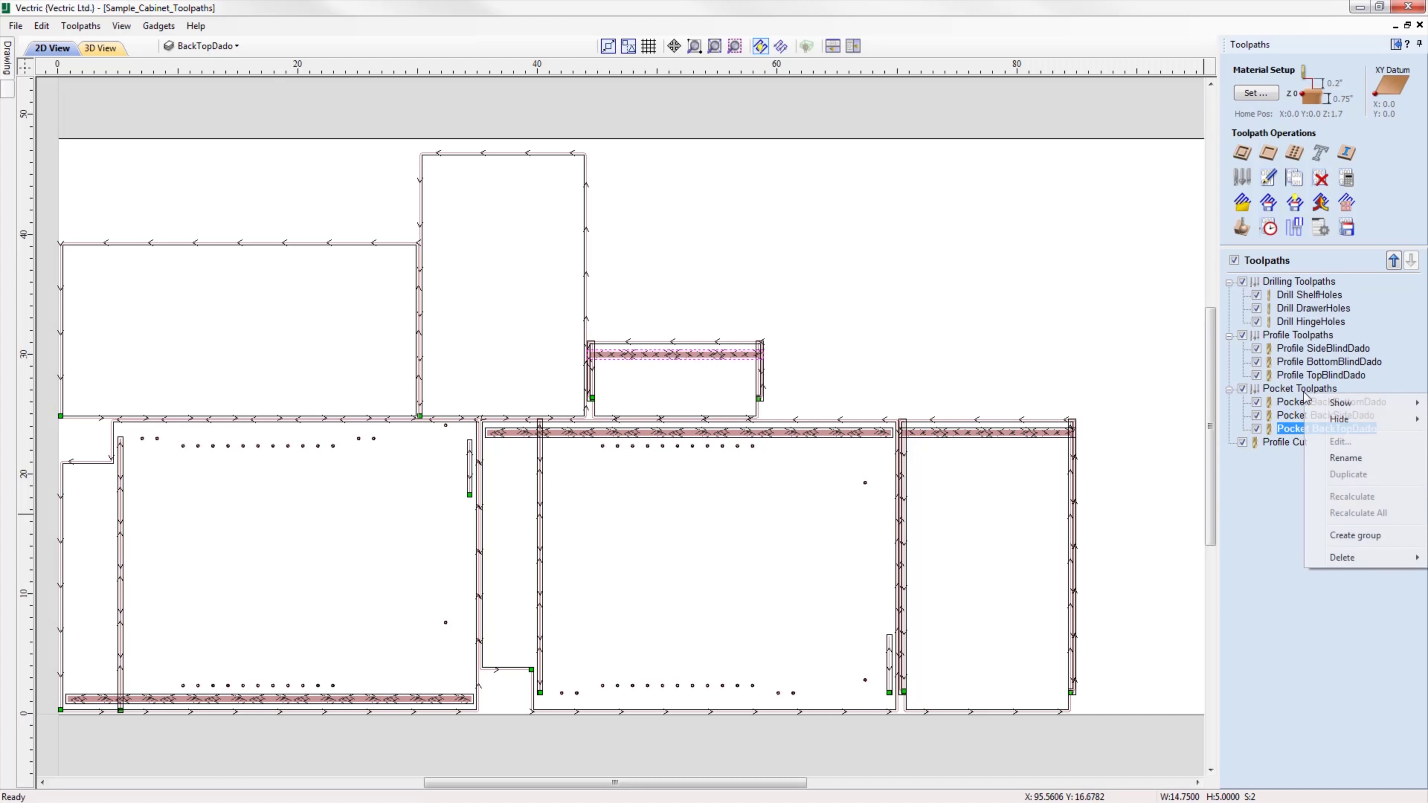
mouse_move(1350, 565)
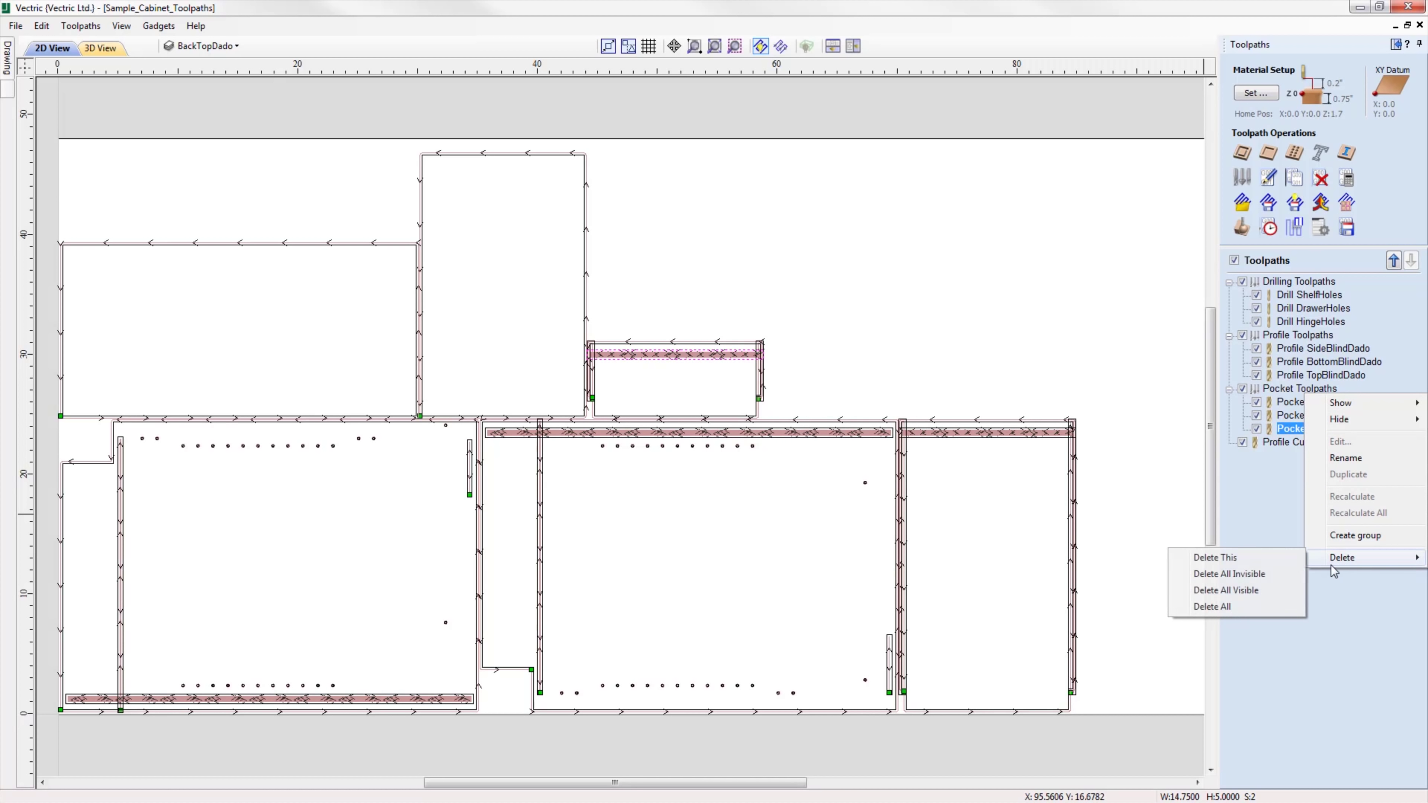
left_click(1268, 561)
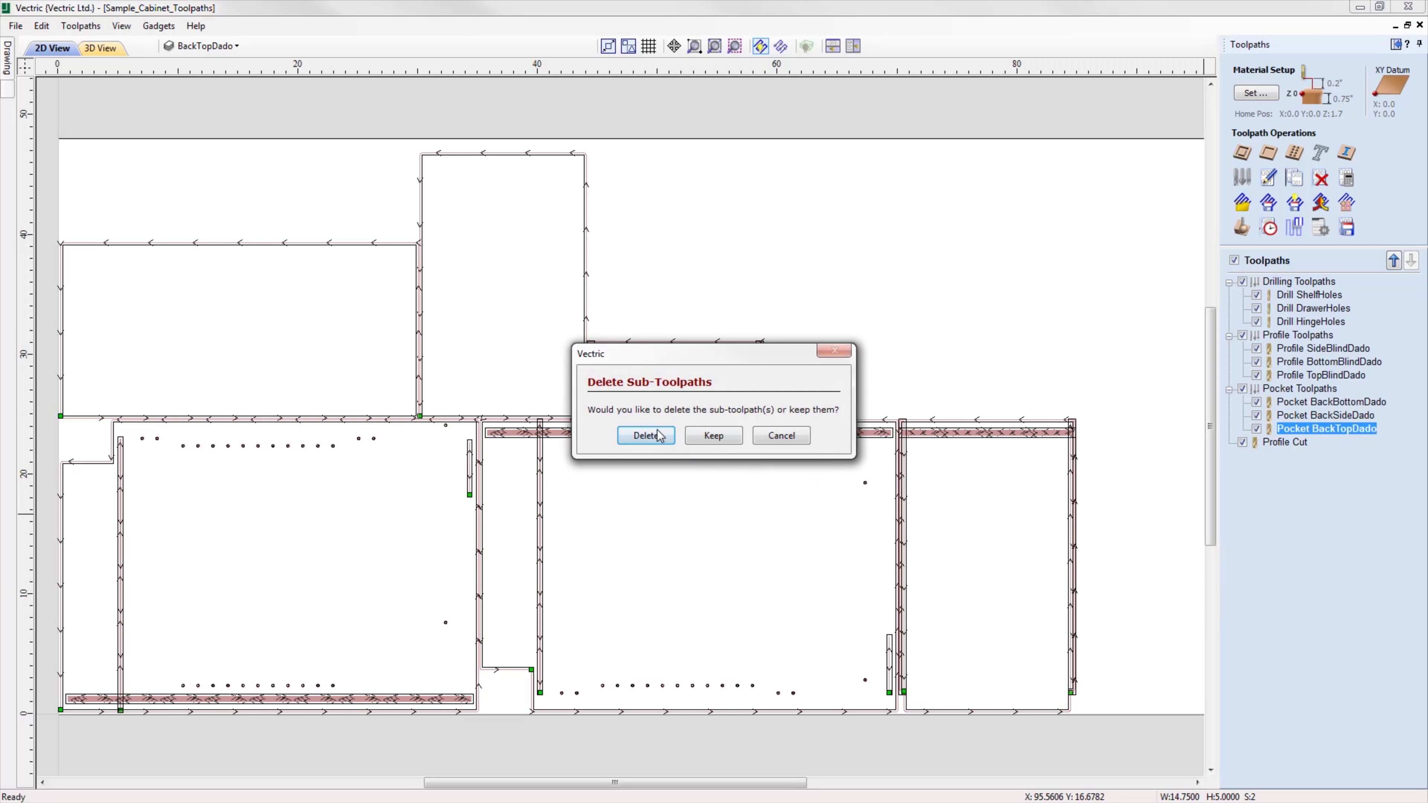
left_click(713, 436)
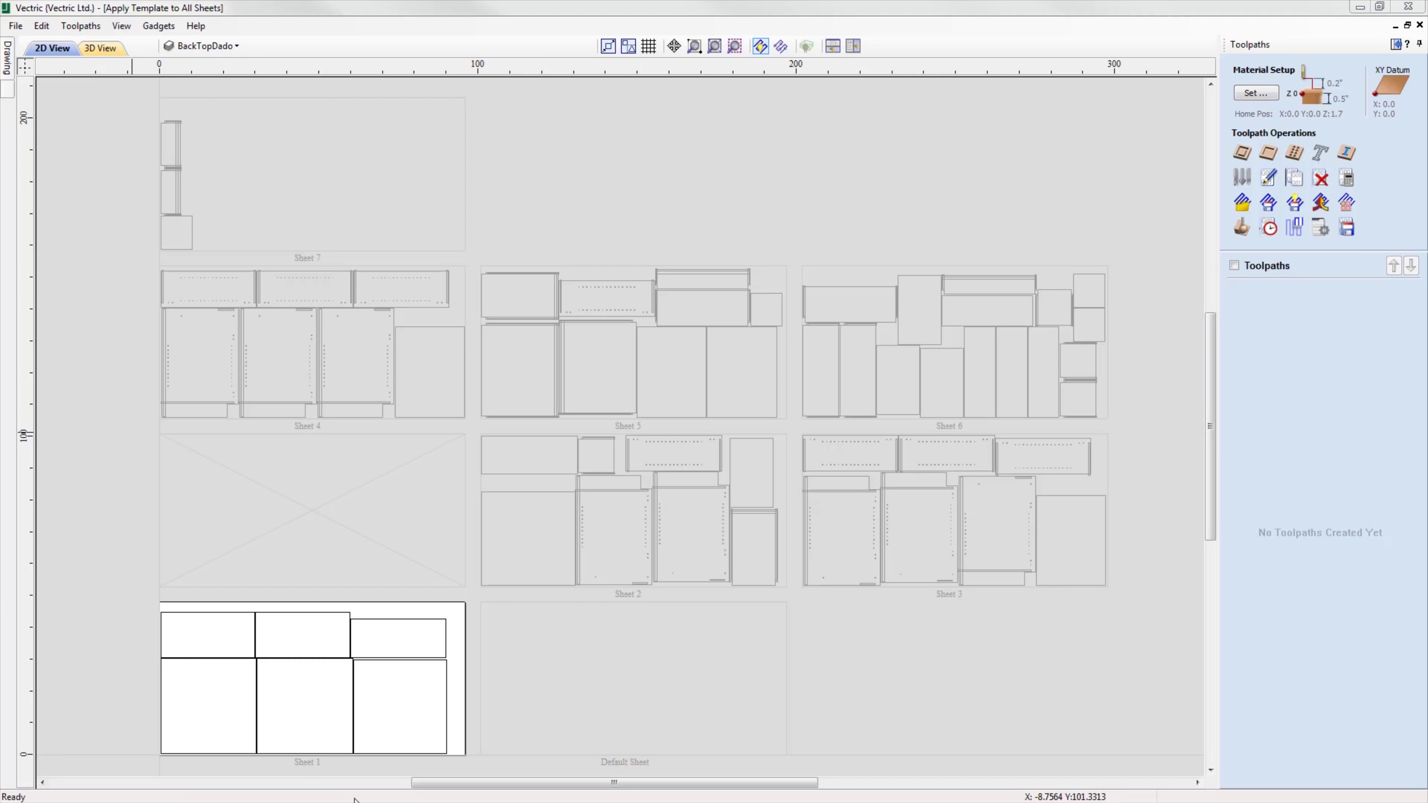
Load the Sample Cabinet.ToolpathTemplate file, apply it to all sheets and review the toolpaths grouped by sheet.
left_click(1241, 204)
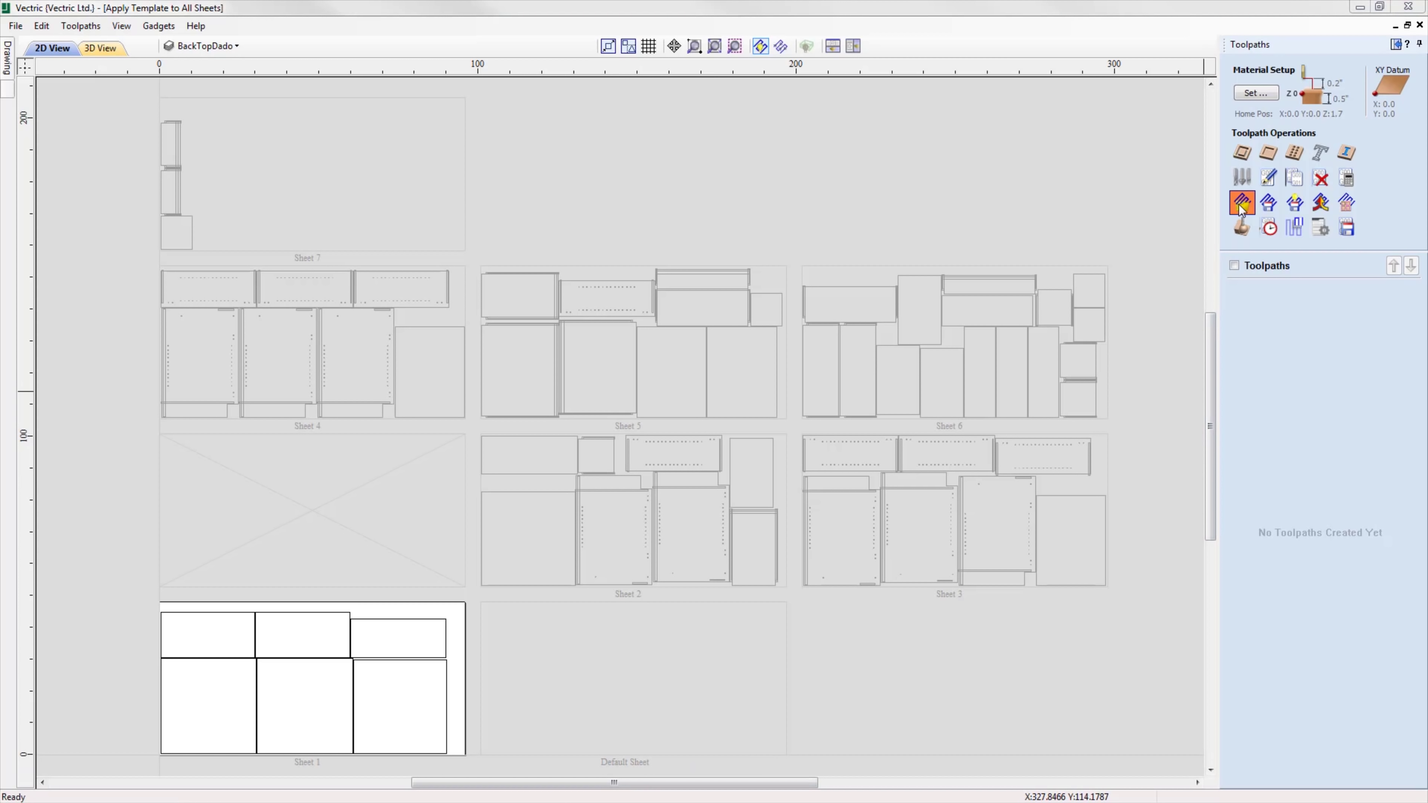
left_click(905, 371)
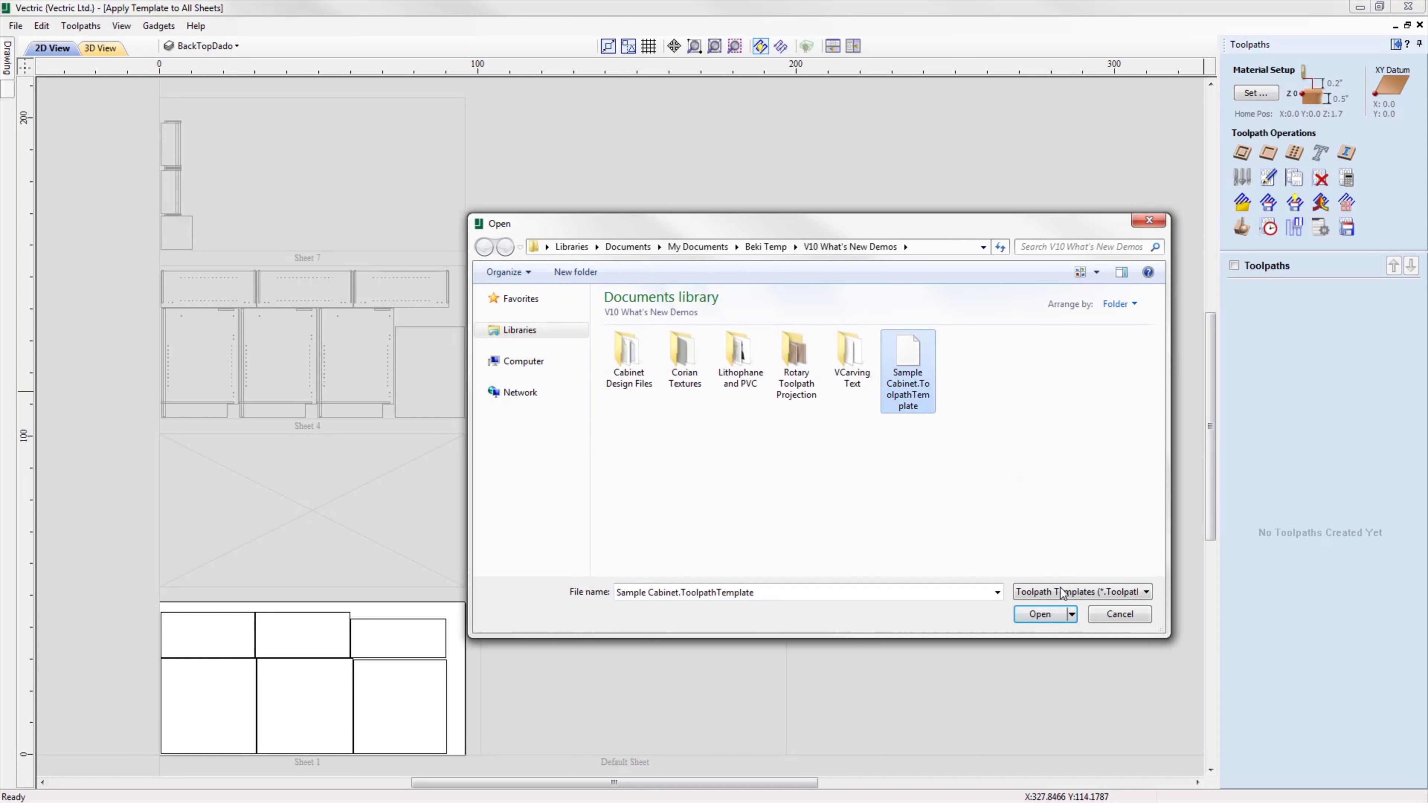
left_click(1038, 614)
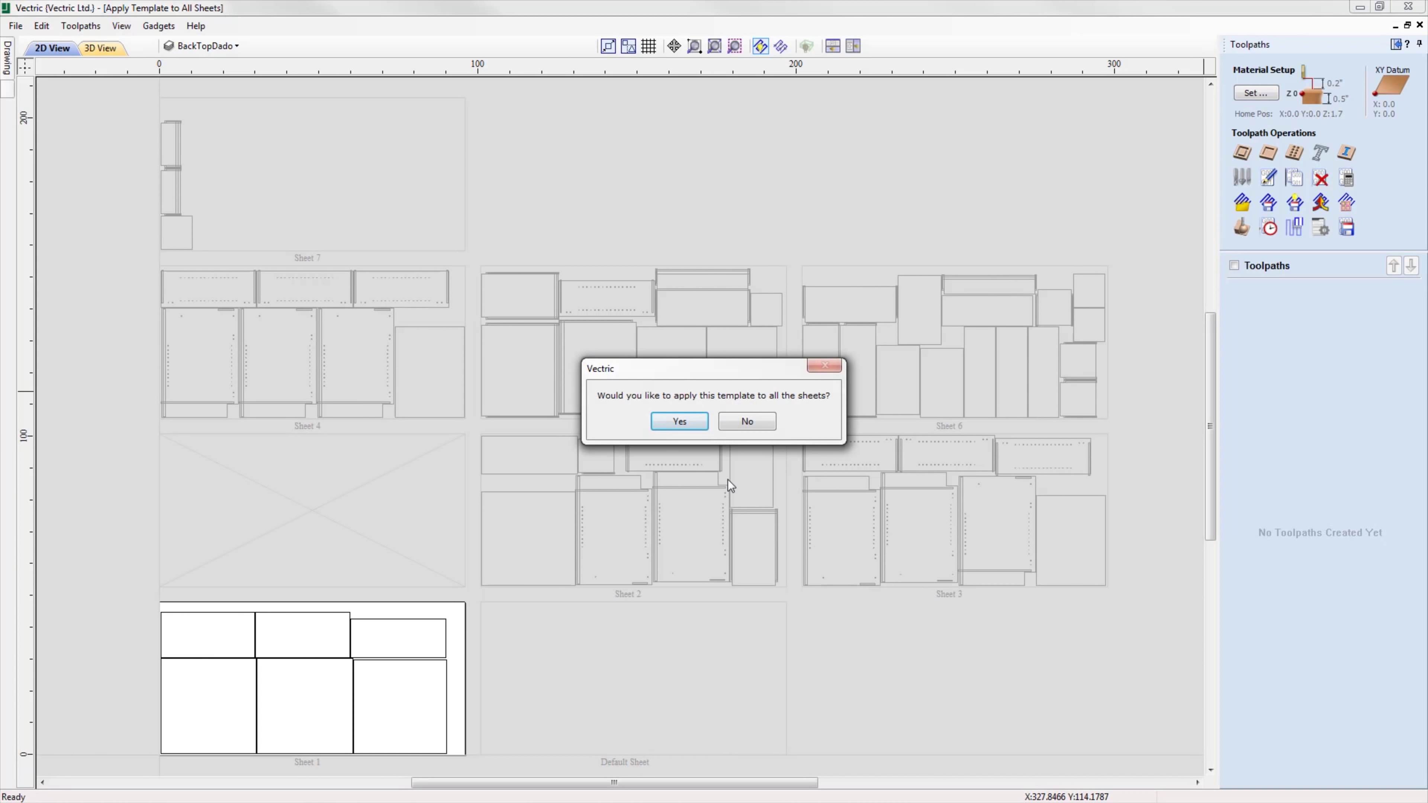
left_click(681, 419)
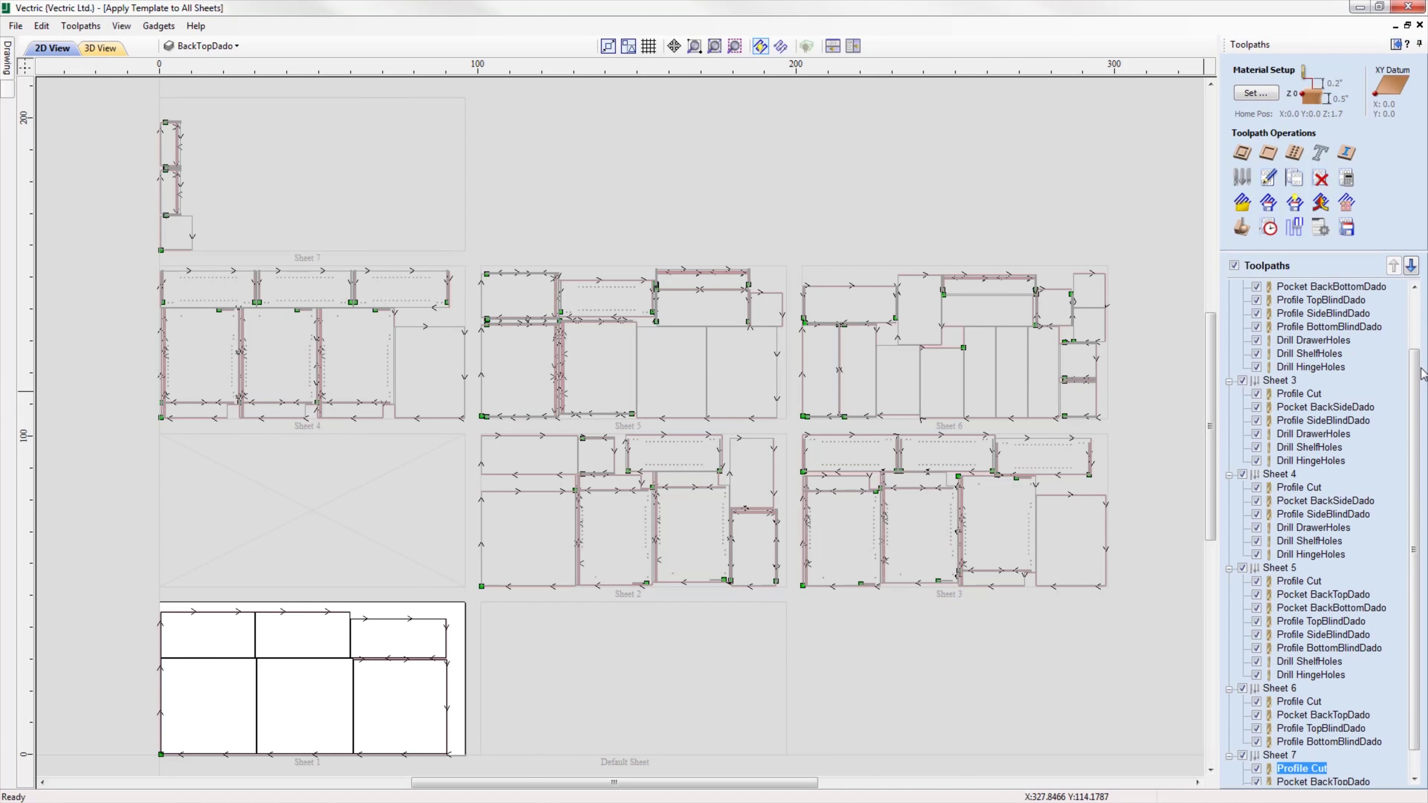
left_click_drag(1417, 369, 1417, 297)
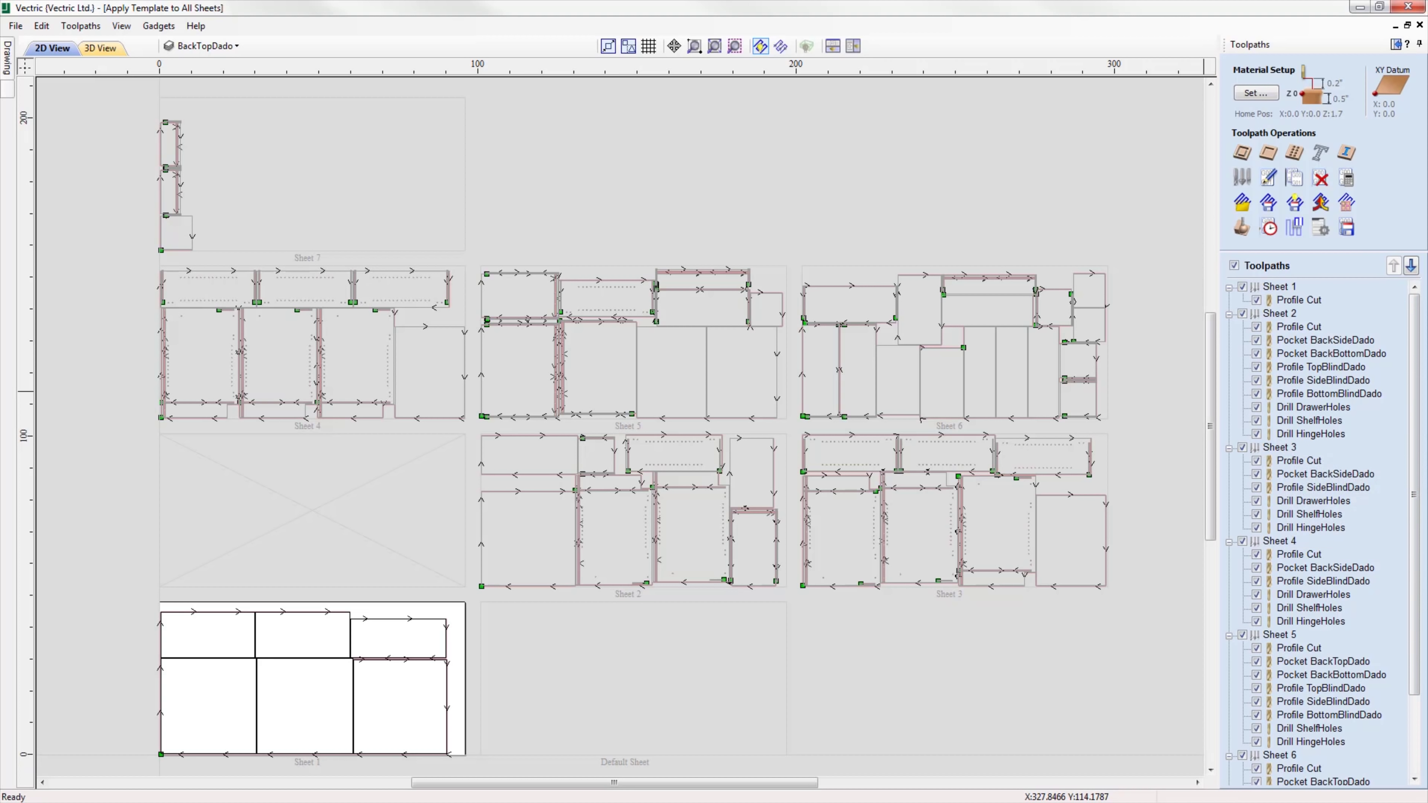
left_click_drag(1422, 414, 1420, 500)
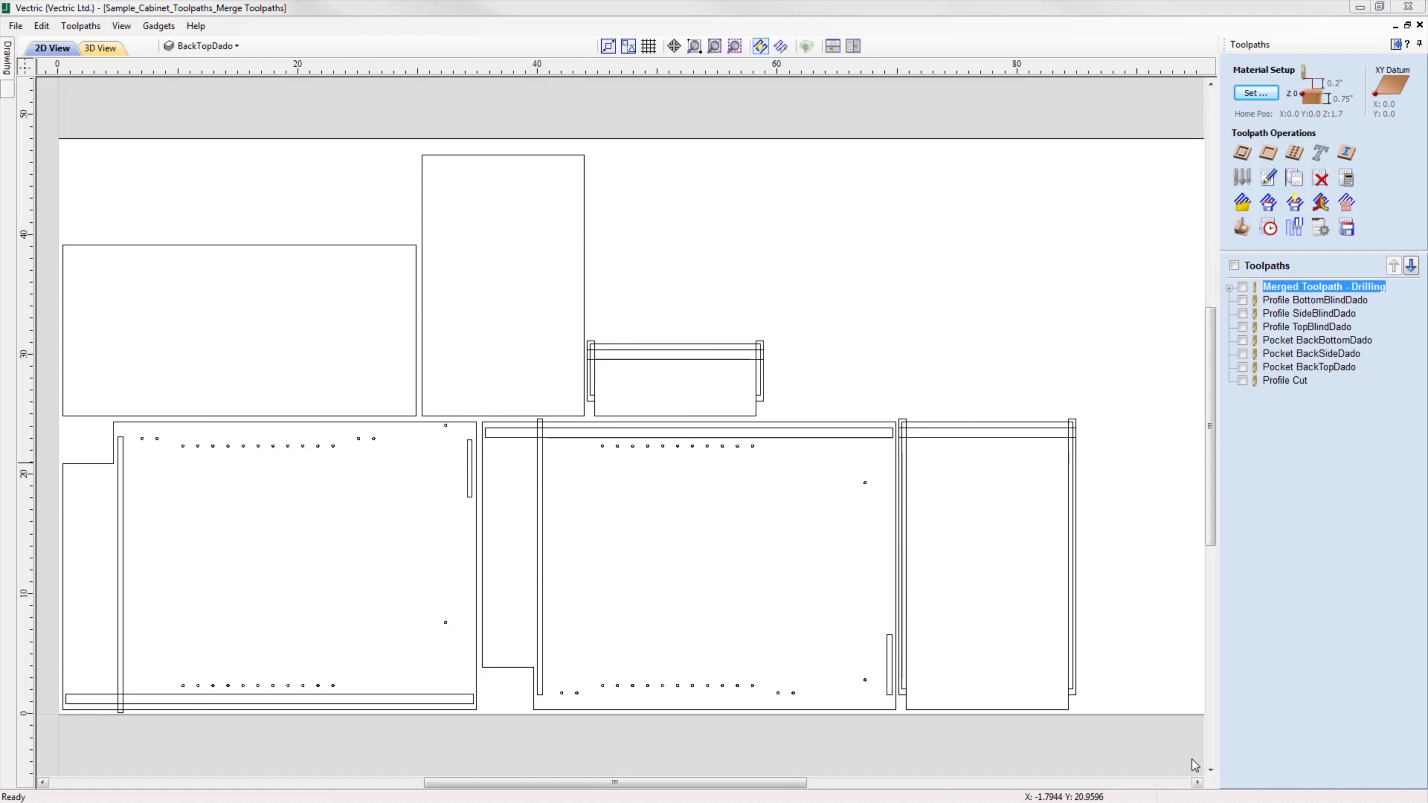
Show the Merged Toolpath - Drilling in the drawing, expand it and go through its hinge, shelf and drawer hole toolpaths.
left_click(1242, 288)
left_click(1230, 288)
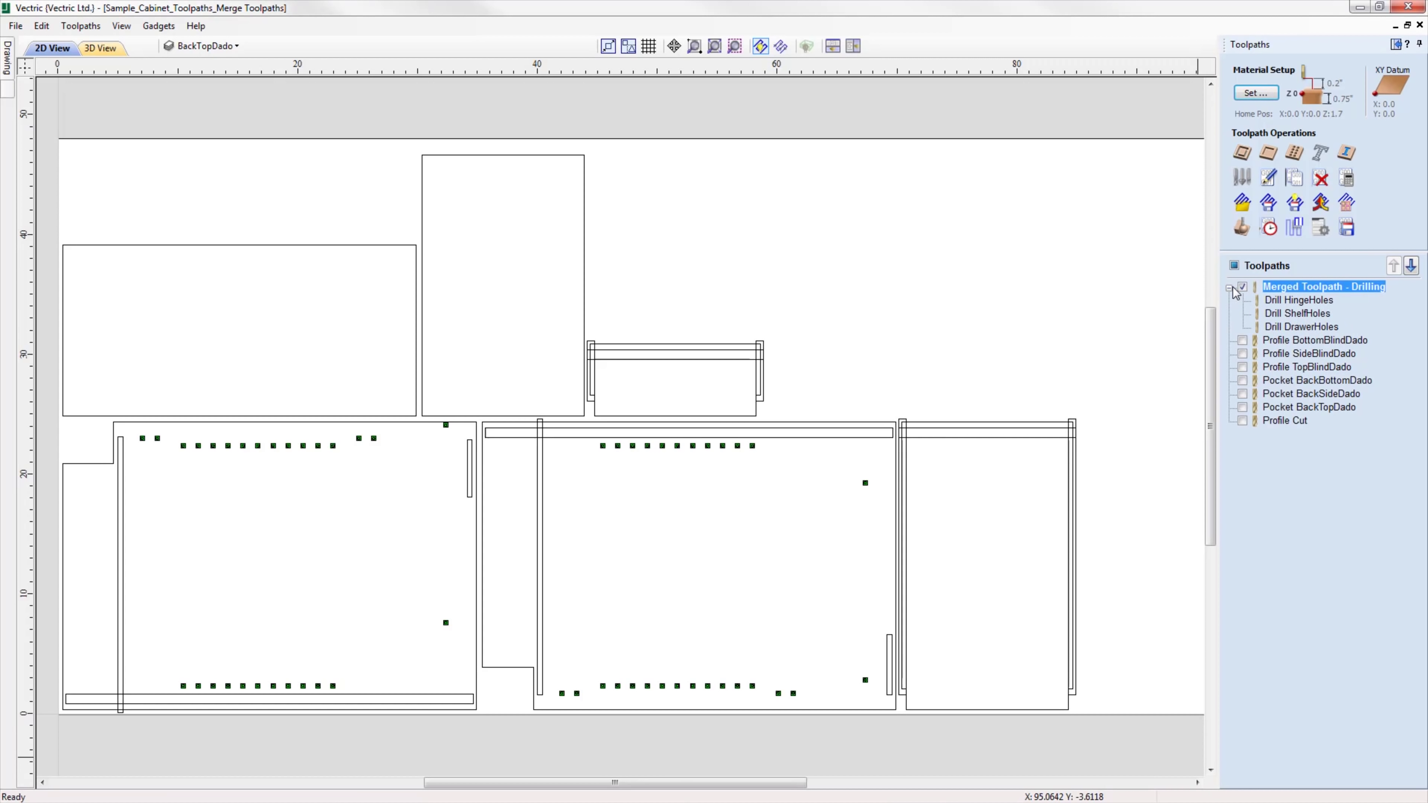
left_click(1311, 303)
left_click(1314, 314)
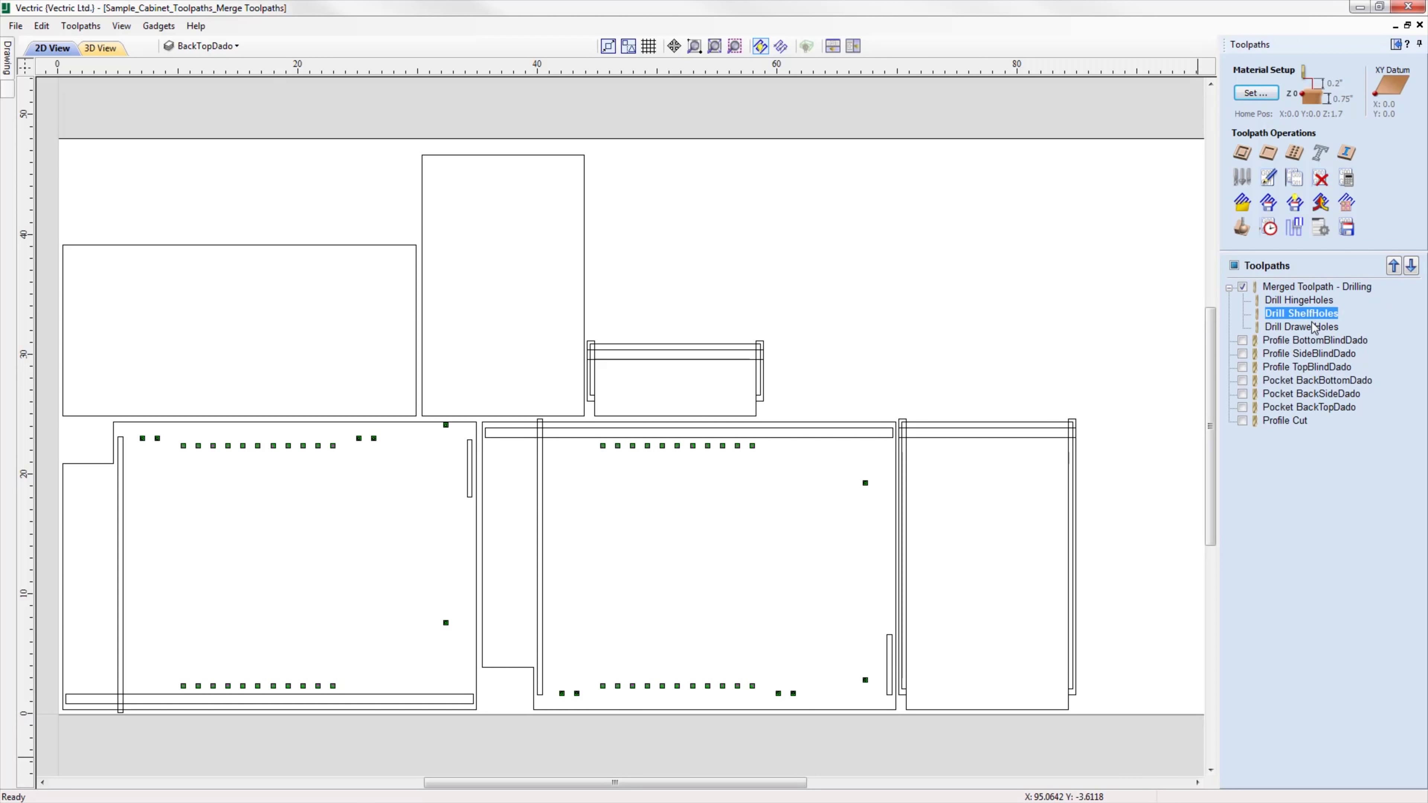
left_click(1314, 328)
Examine the drilling settings of the Drill HingeHoles sub-toolpath and close them without changes.
left_click(1316, 302)
double_click(1293, 302)
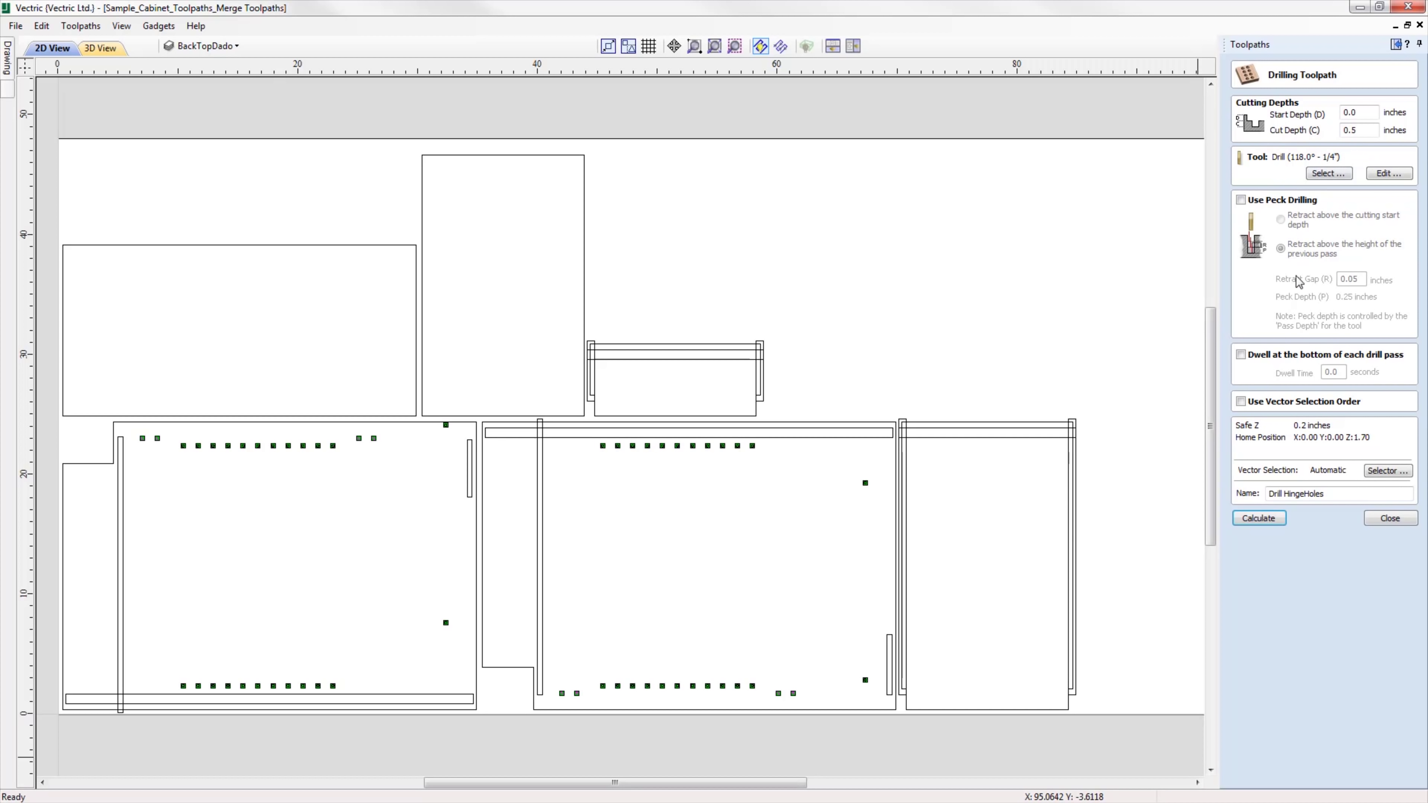
left_click(1390, 518)
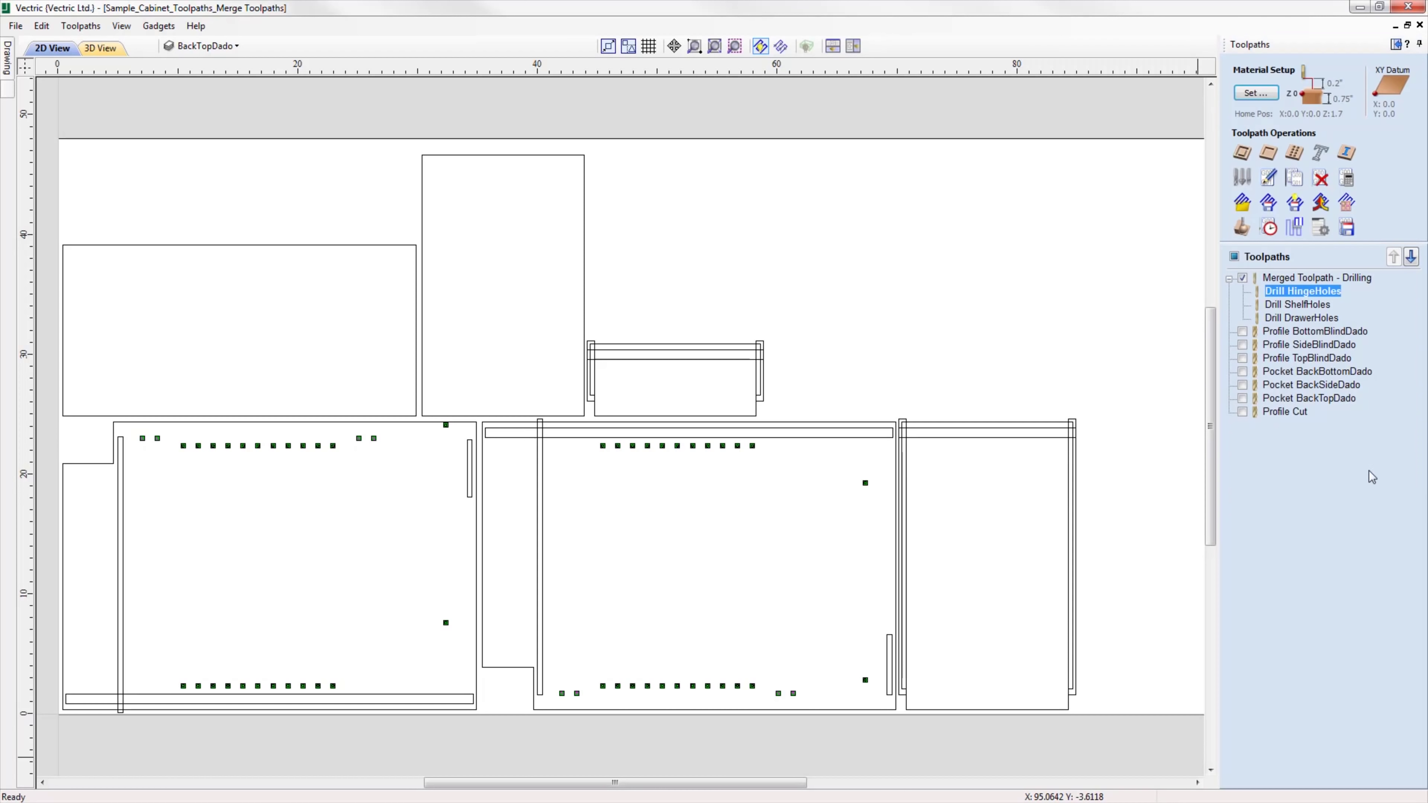
Hide the merged drilling toolpath and merge the Bottom, Side and TopBlindDado profile toolpaths by part as "Merged Toolpath - Profile".
left_click(1343, 278)
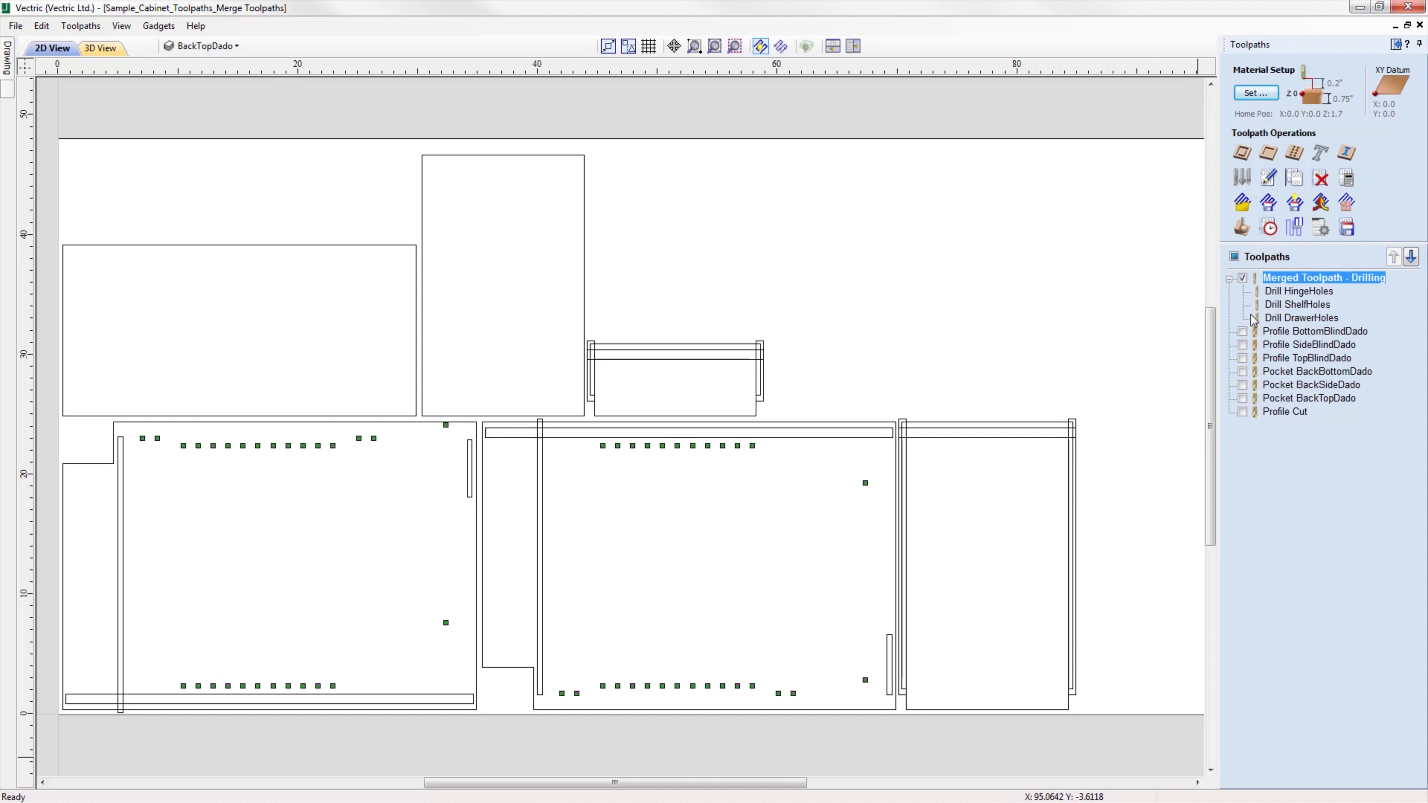
left_click(1242, 278)
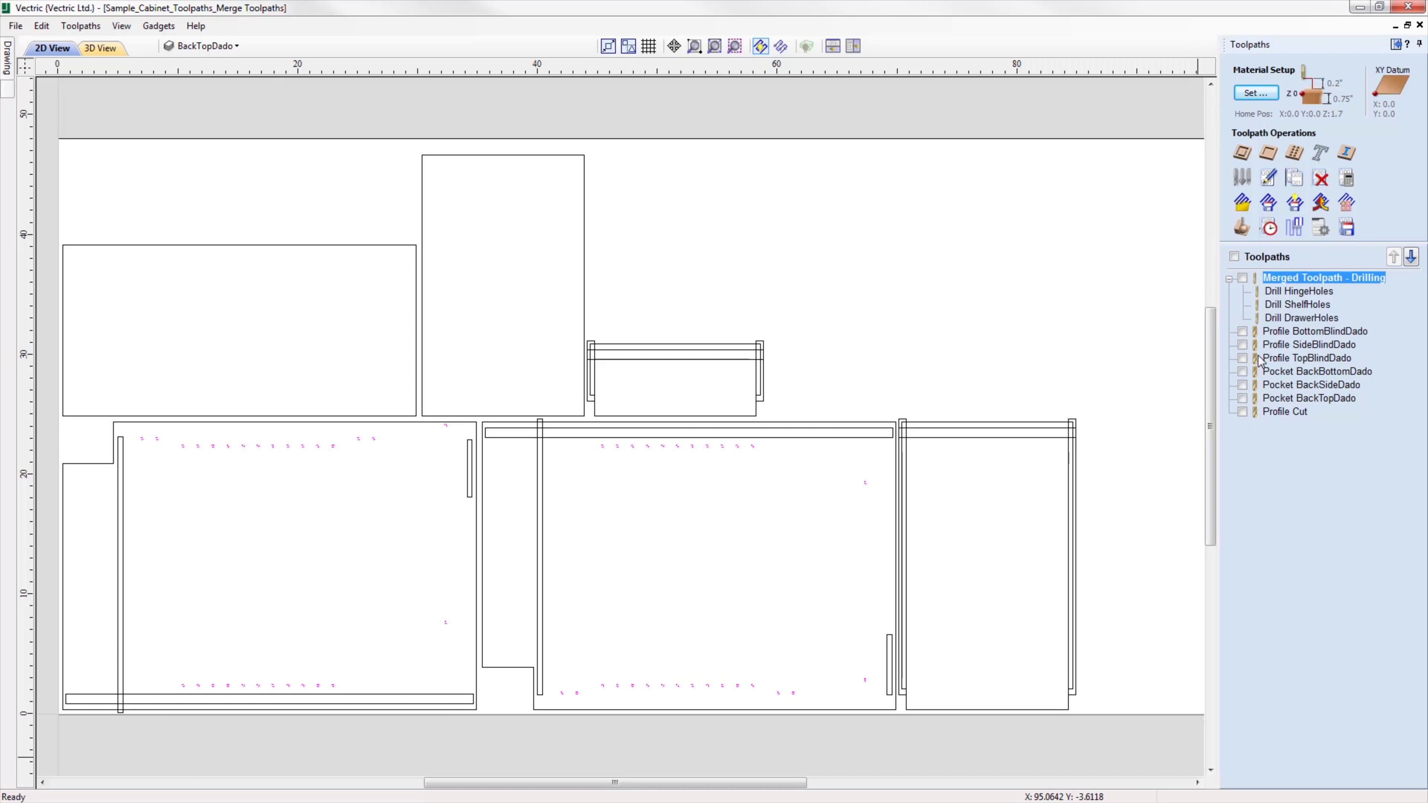
left_click(1244, 331)
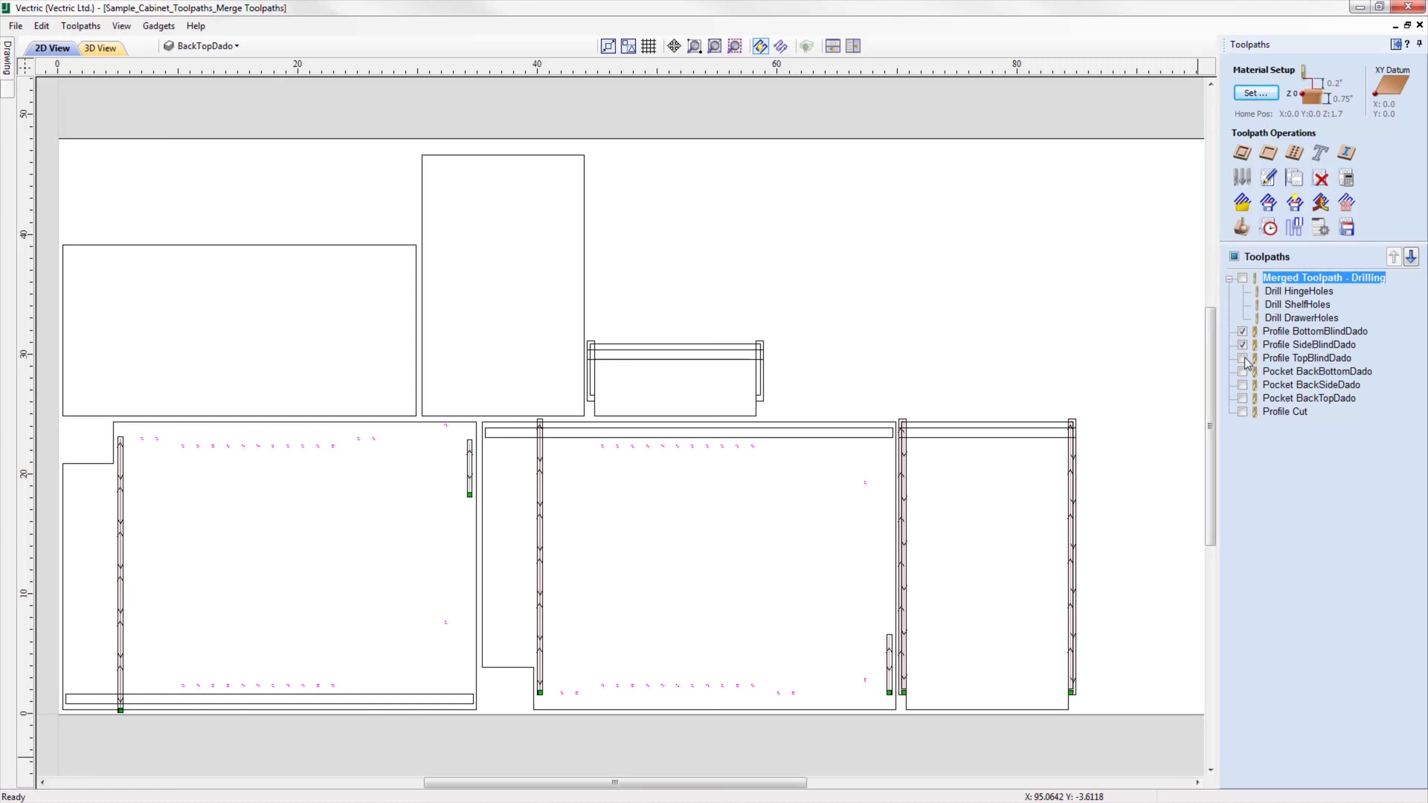
left_click(1243, 359)
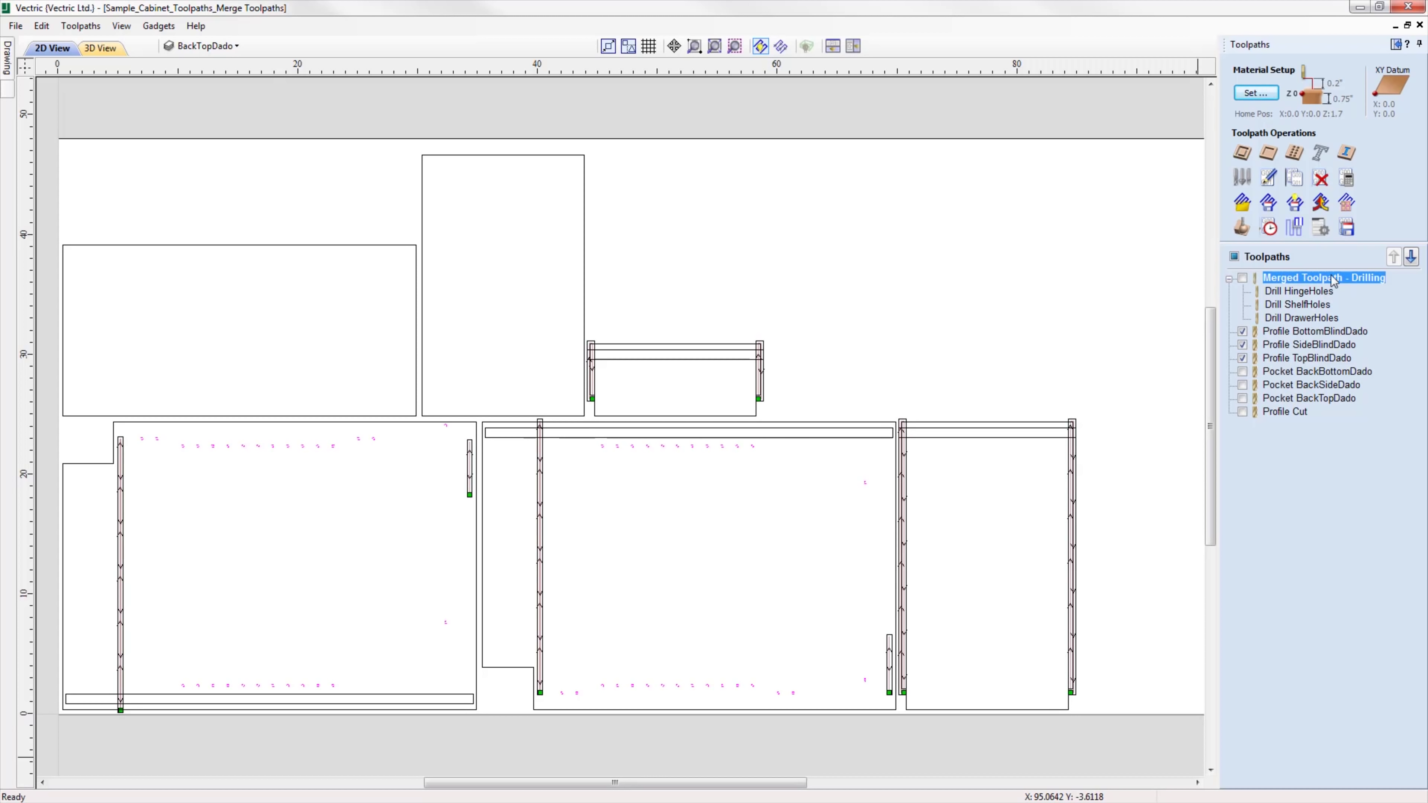
left_click(1321, 203)
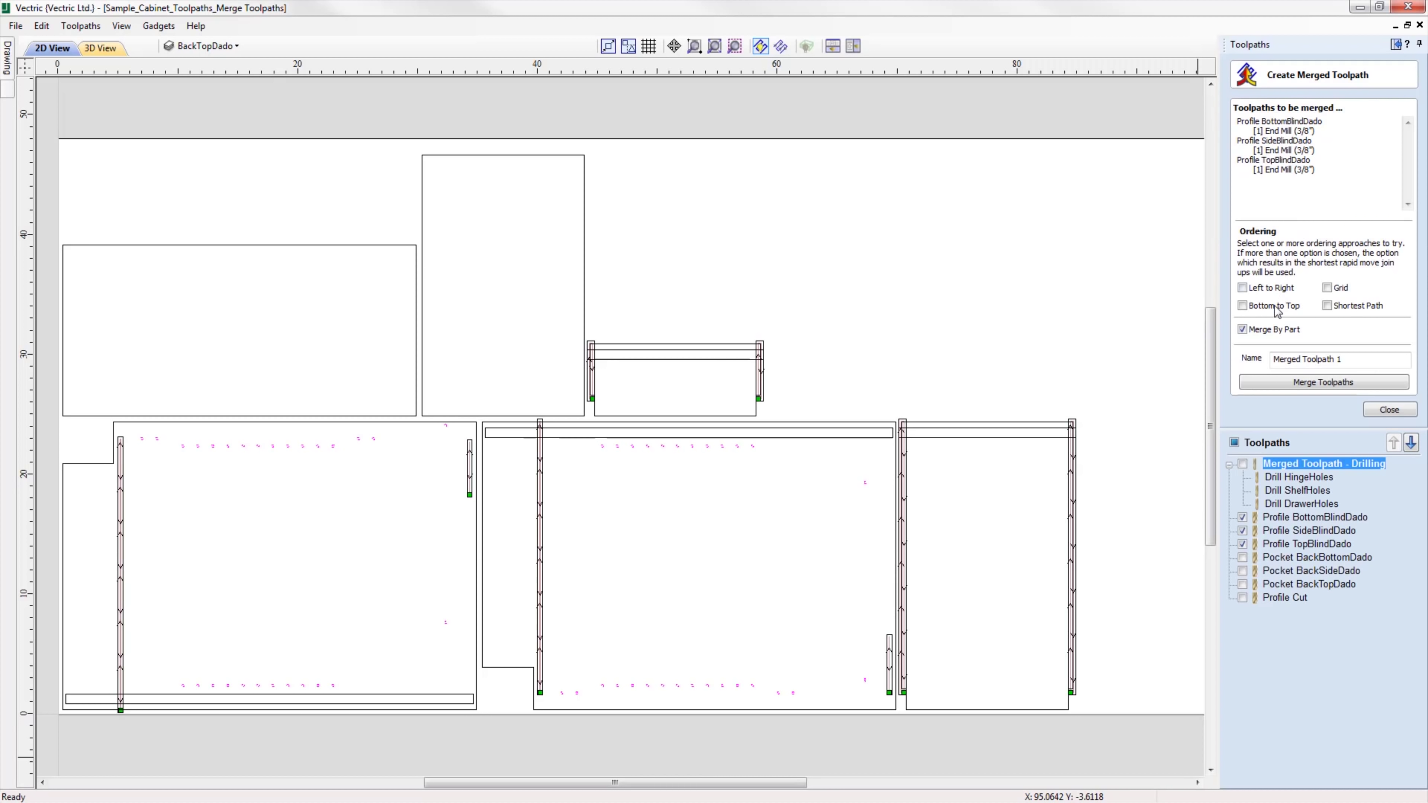
key("BackSpace")
type("- Profile")
left_click(1336, 384)
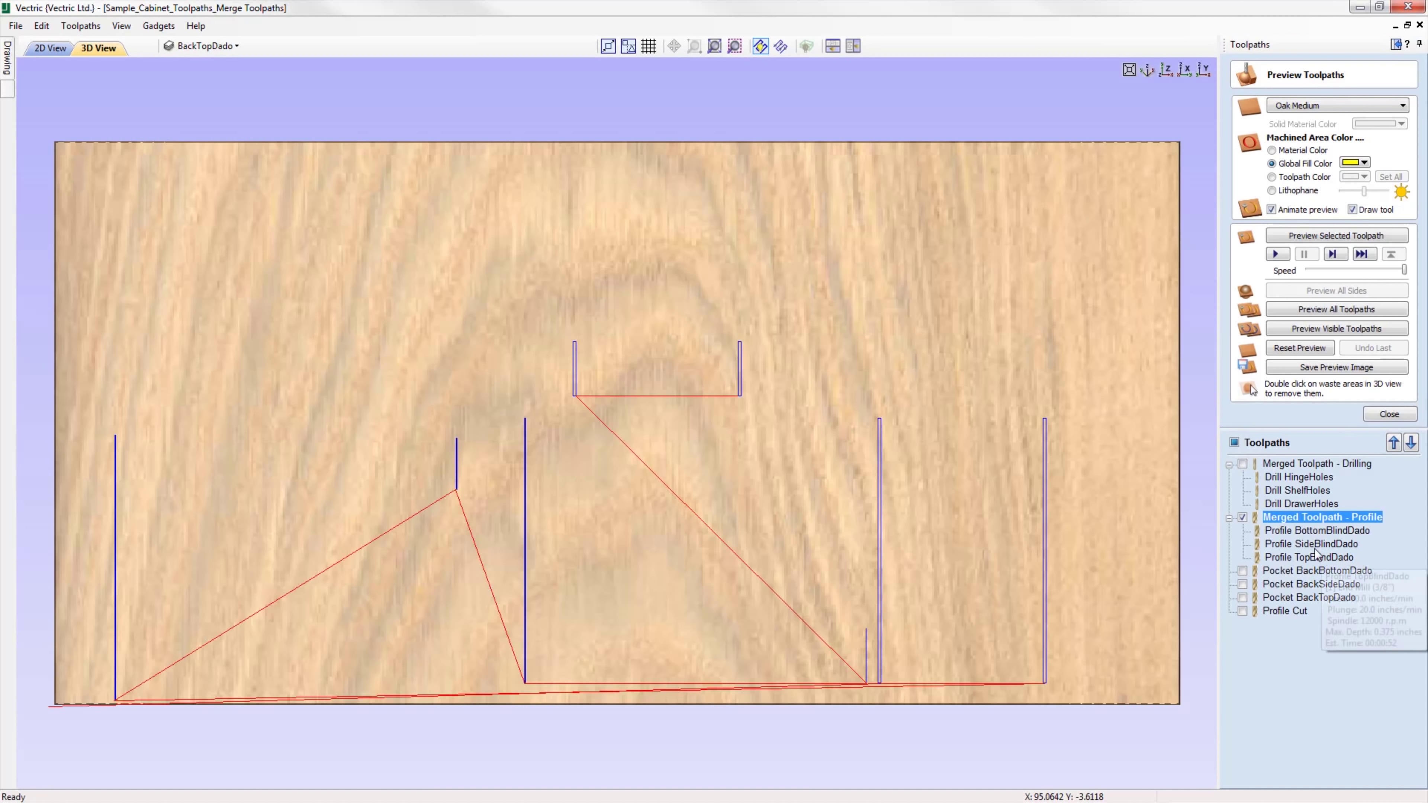
Go through the merged profile's sub-toolpaths, open the Profile BottomBlindDado settings at its cut depth and recalculate the toolpath.
left_click(1312, 544)
left_click(1314, 557)
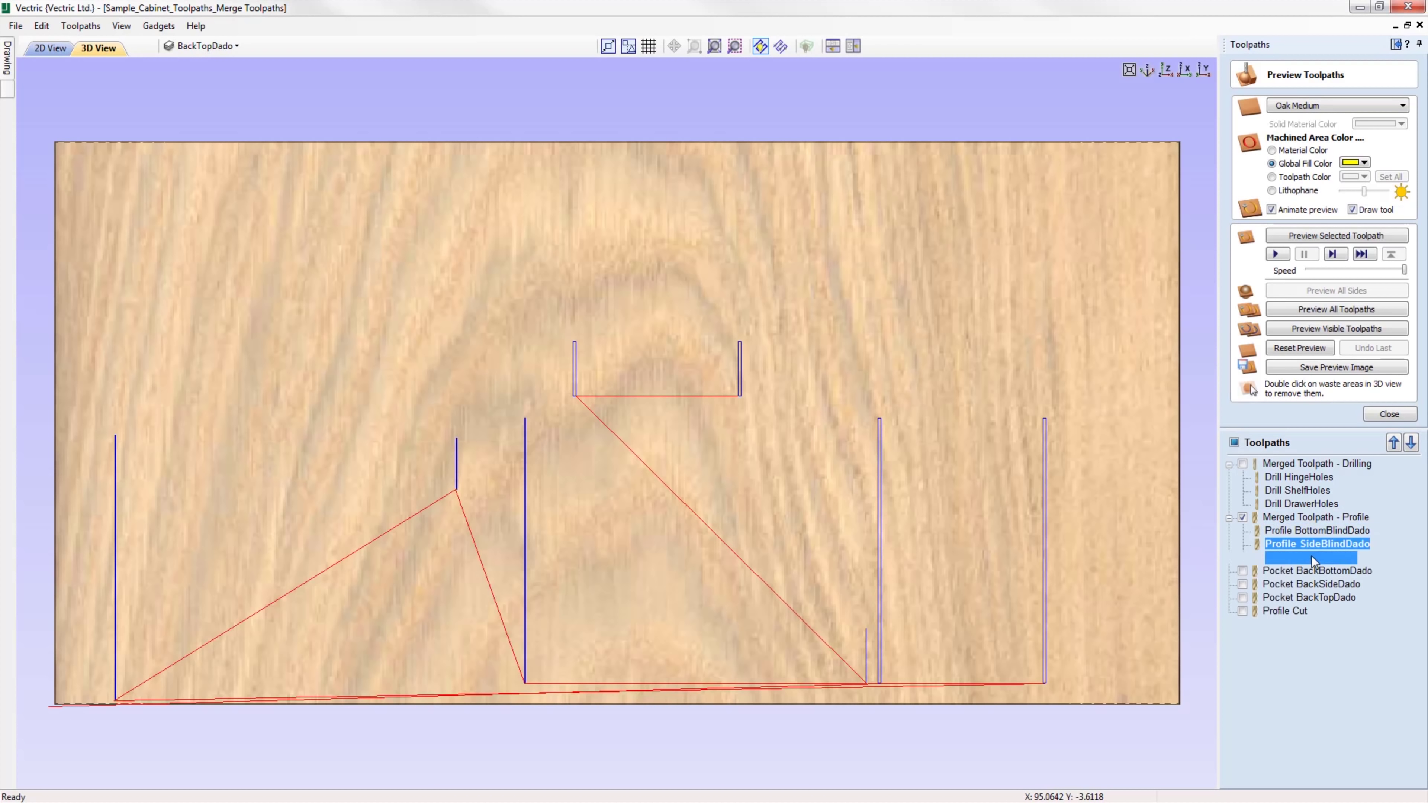
double_click(1312, 532)
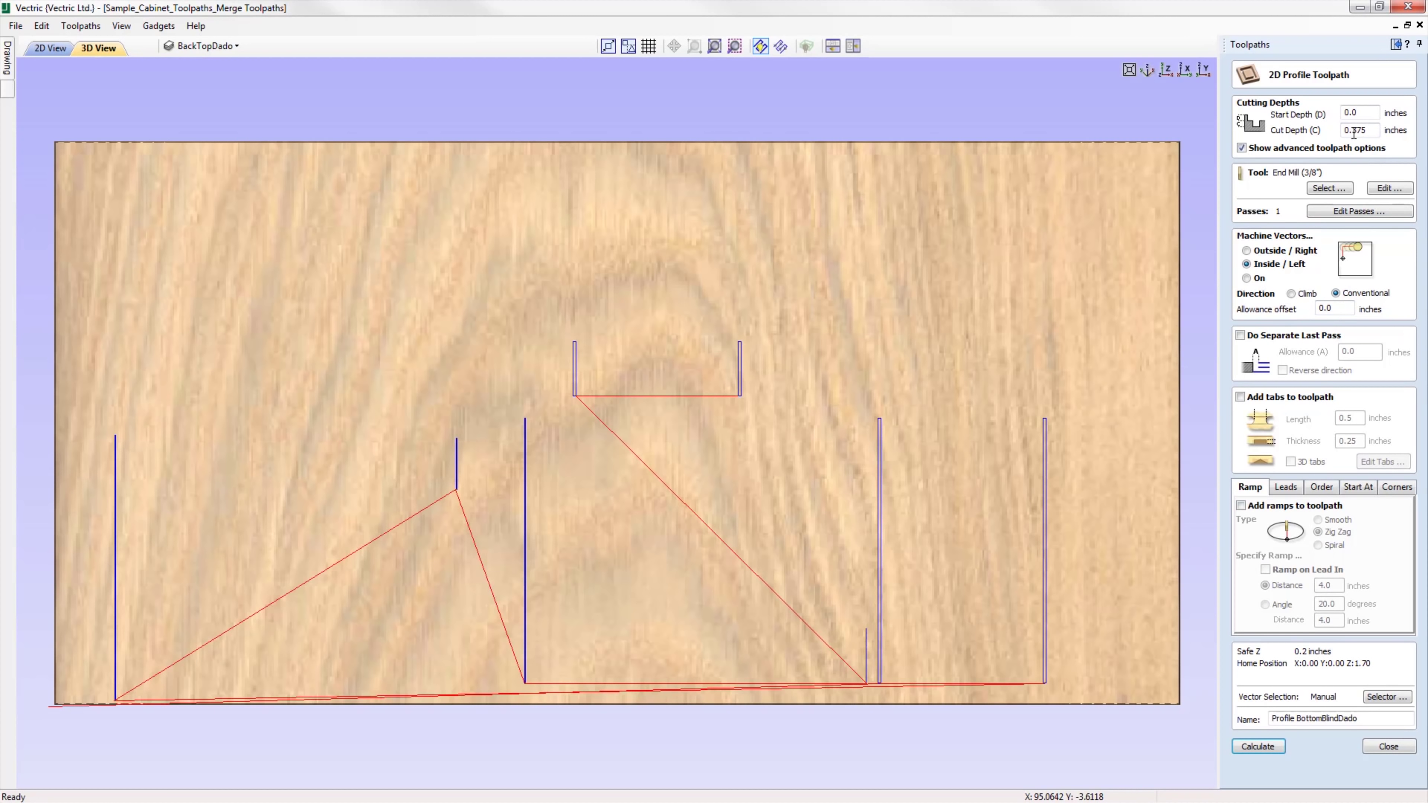
left_click_drag(1354, 131, 1369, 131)
left_click(1275, 746)
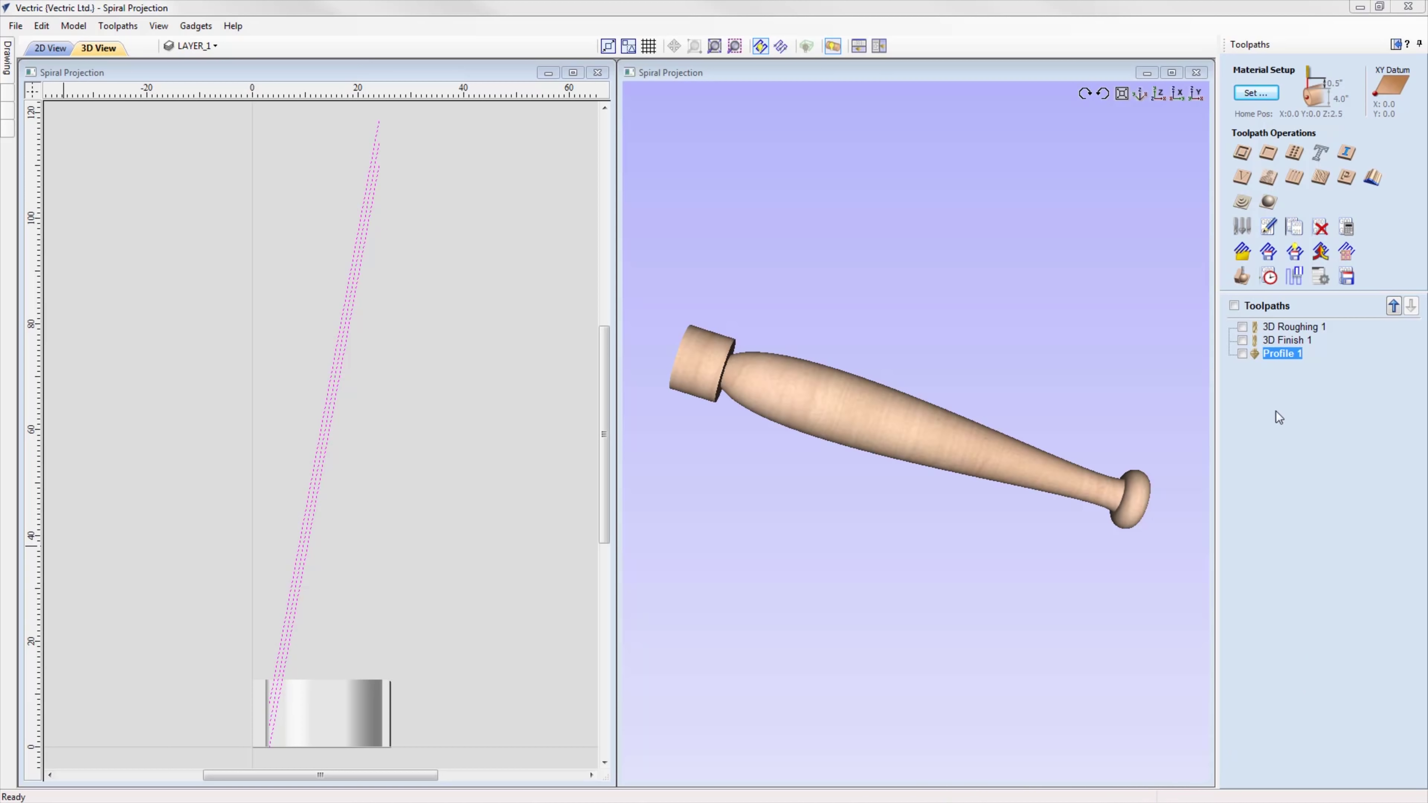
In the Spiral Projection job, check the Profile 1 settings without changes, show the toolpath on the model and preview it.
double_click(1280, 355)
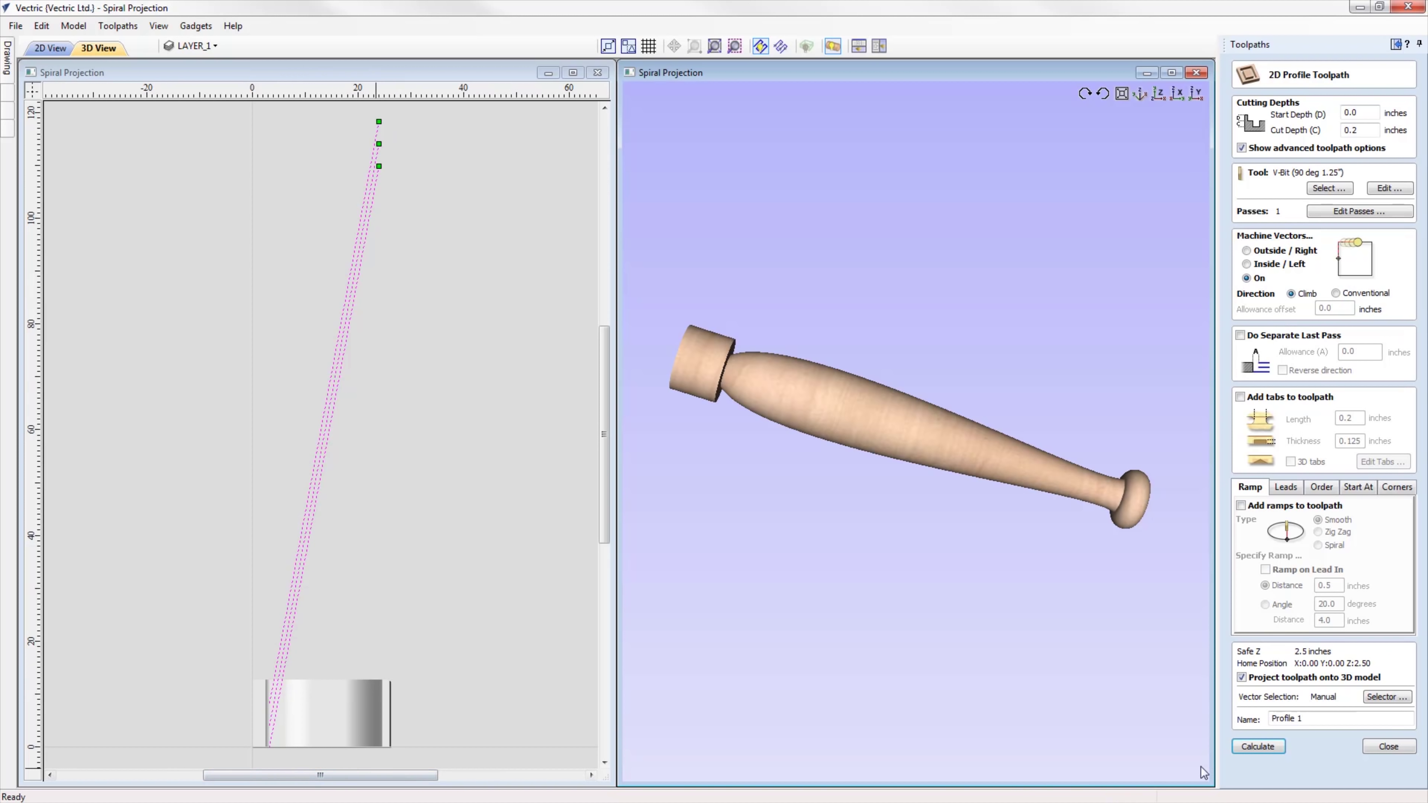
left_click(1410, 748)
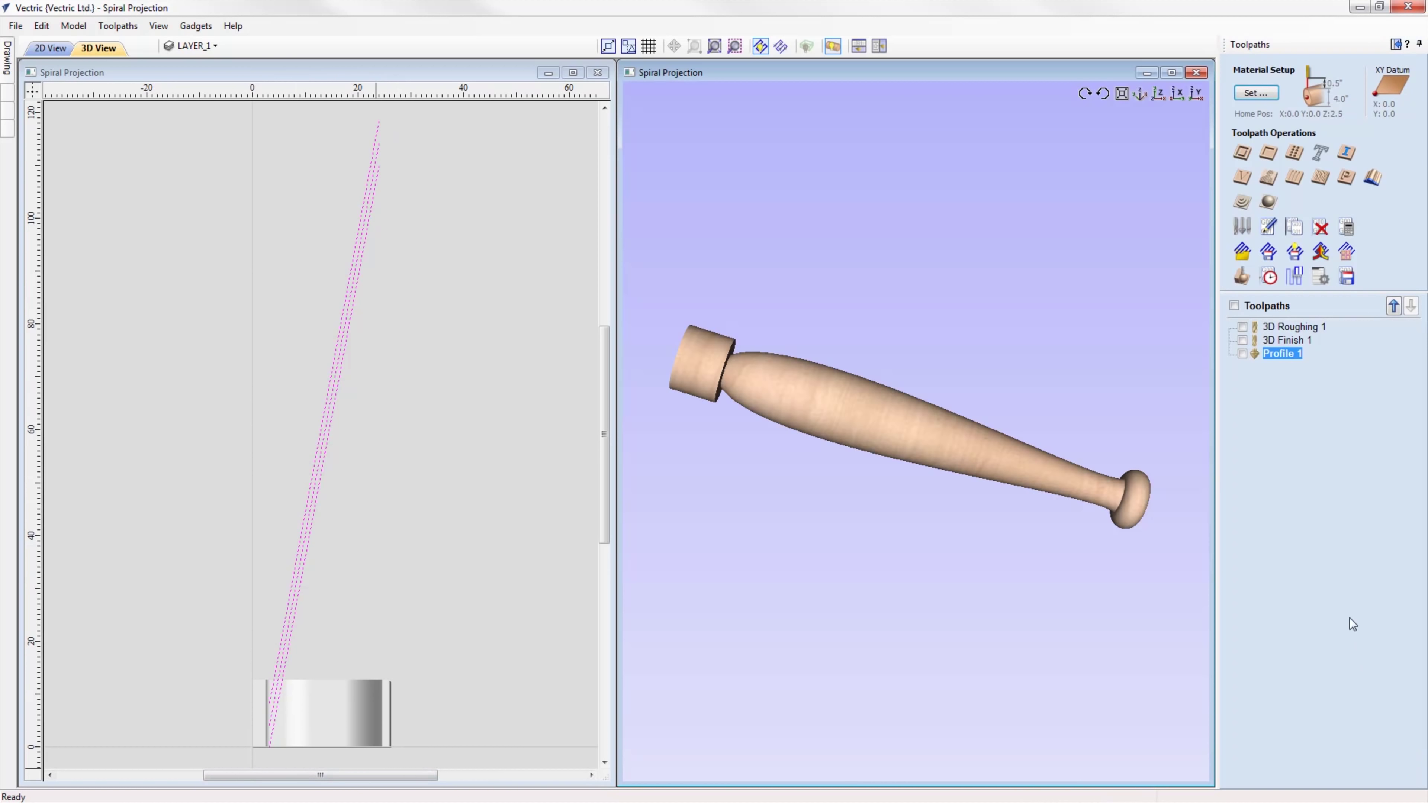
left_click(1242, 355)
left_click_drag(1053, 536, 990, 495)
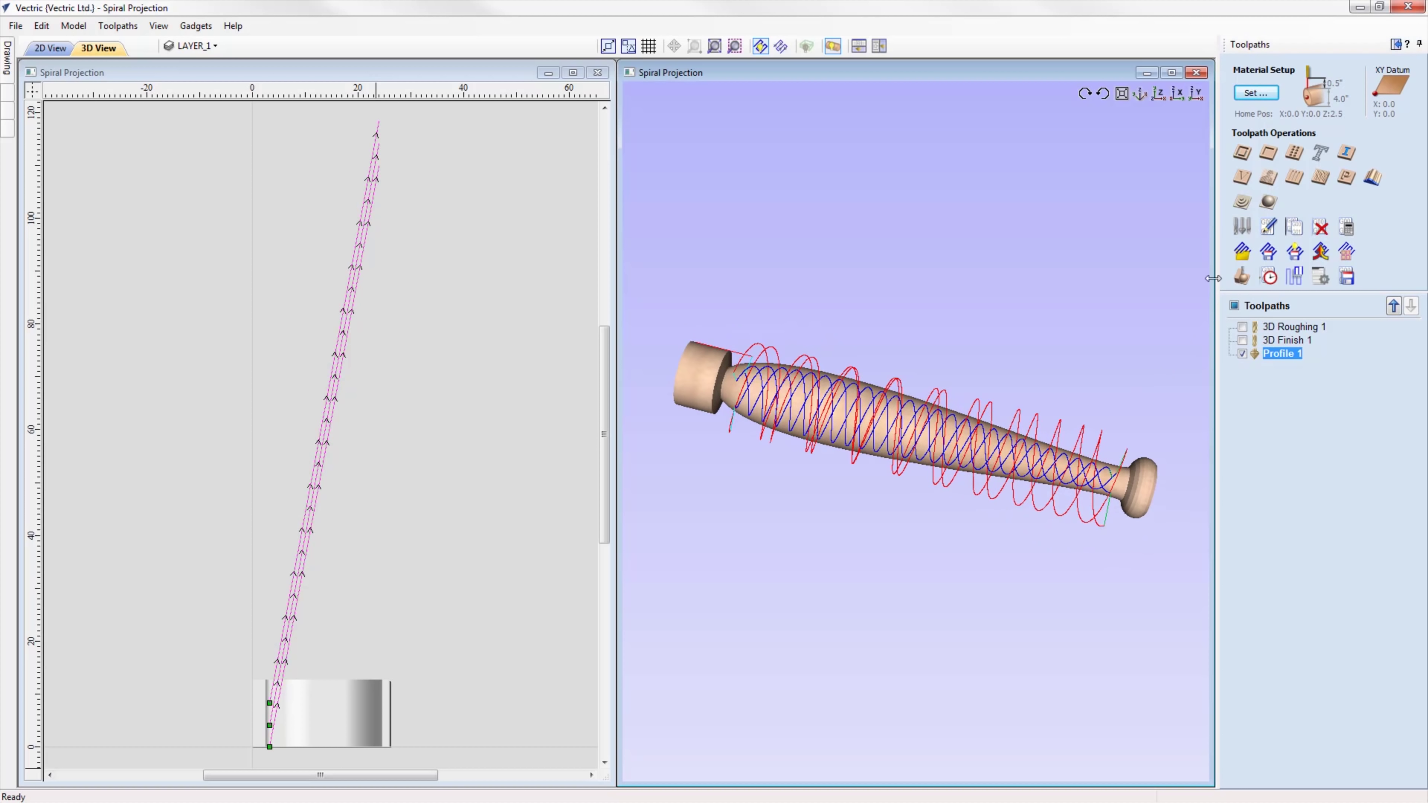
left_click(1242, 276)
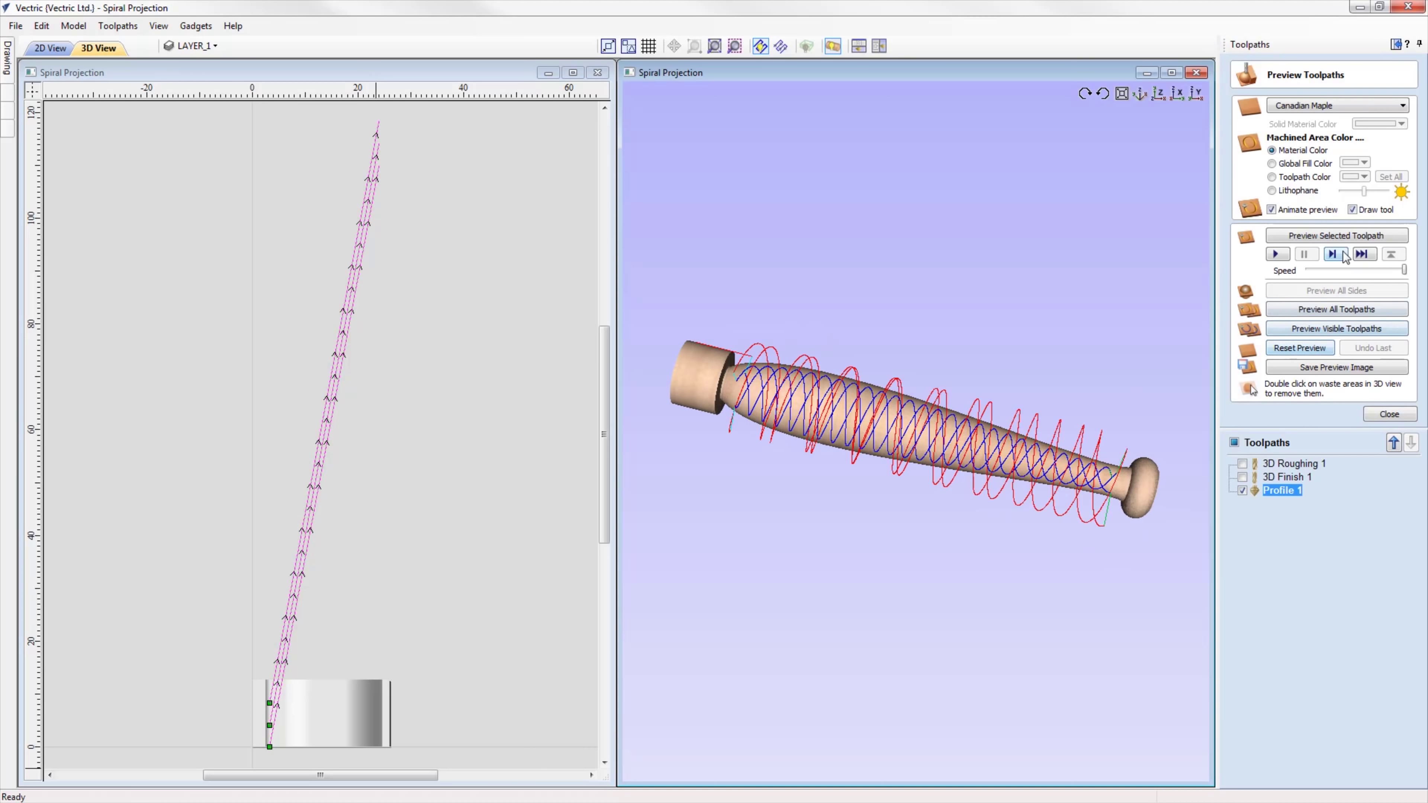
left_click(1347, 240)
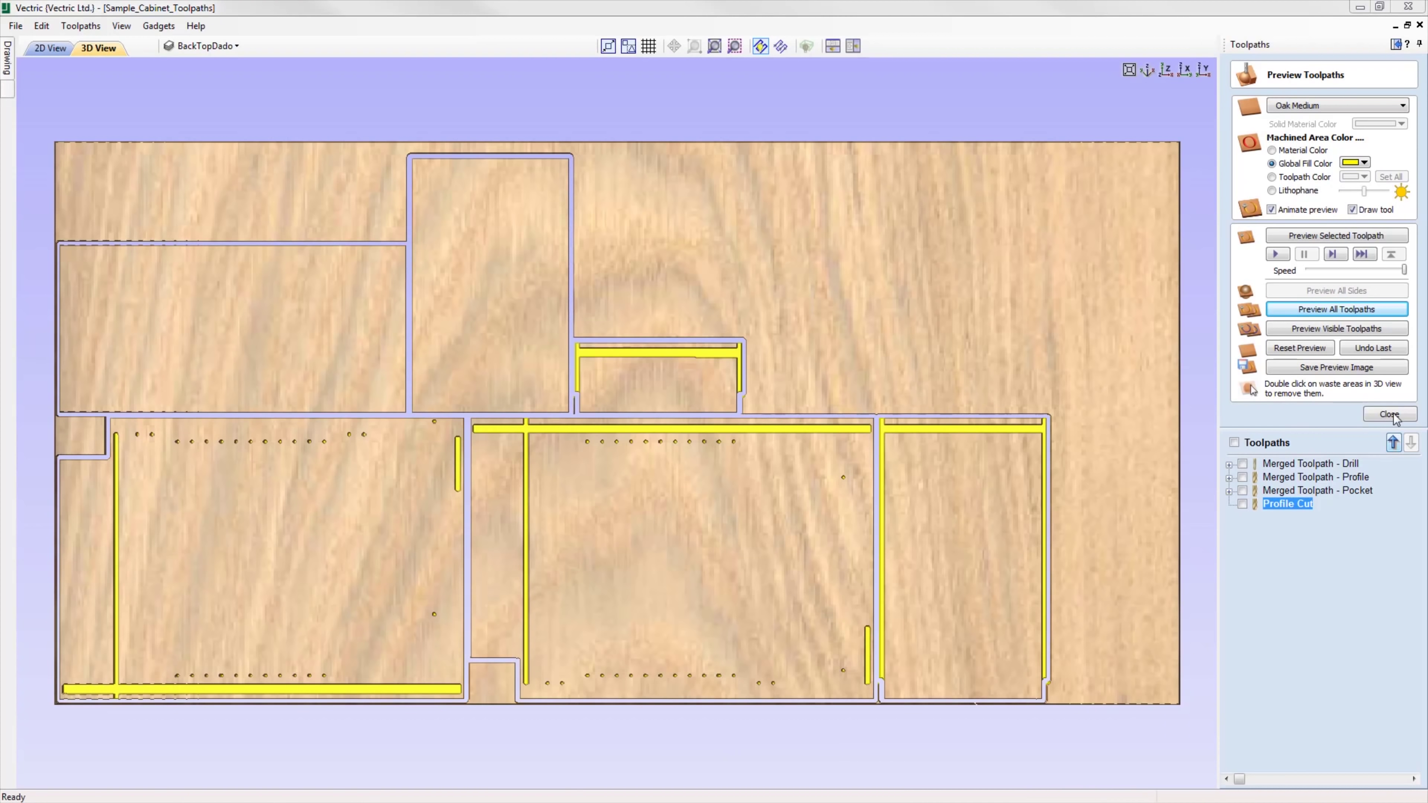
Save the Merged Toolpath - Drill with the G Code (inch) (*.tap) post processor as "Merged Toolpath - Drill.tap".
left_click(1393, 413)
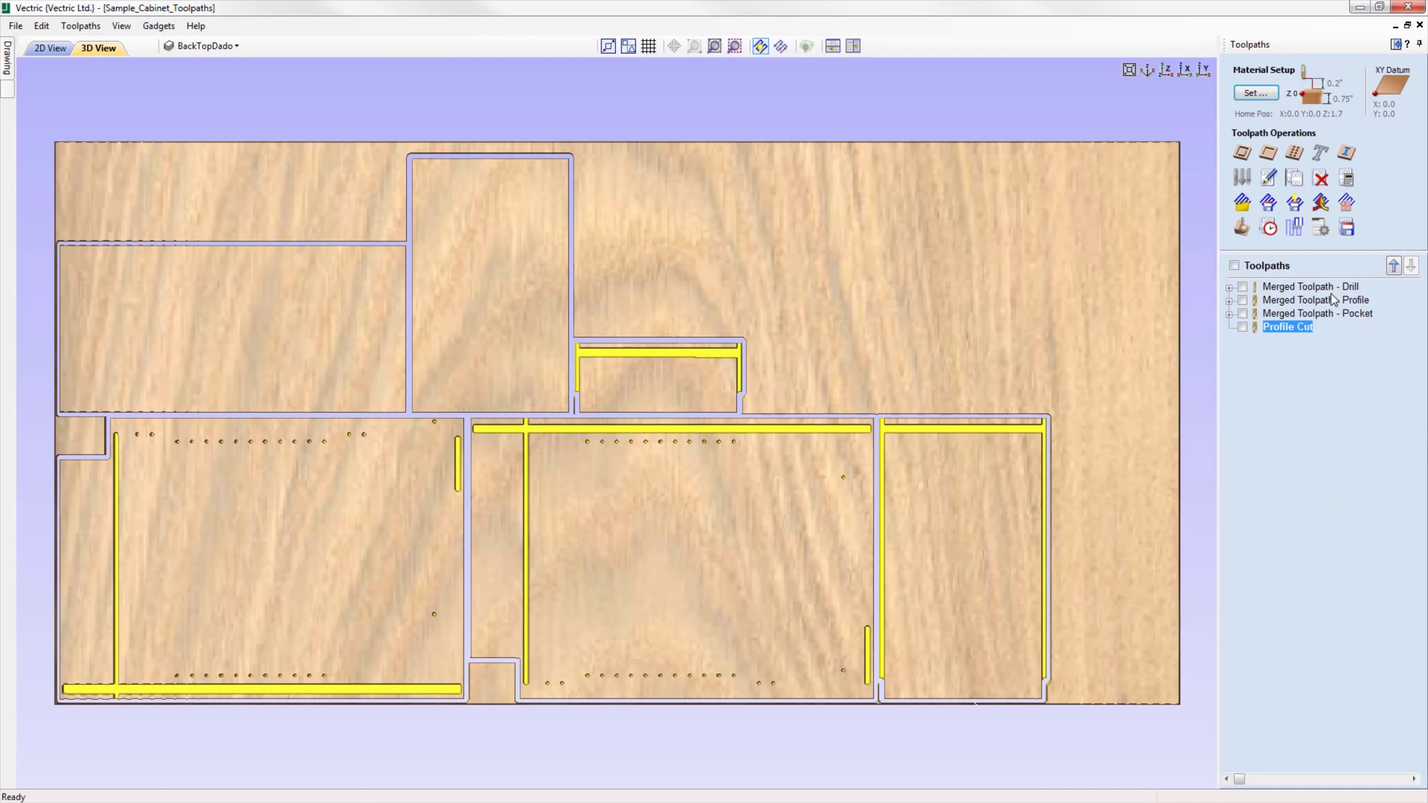
left_click(1342, 286)
left_click(1346, 228)
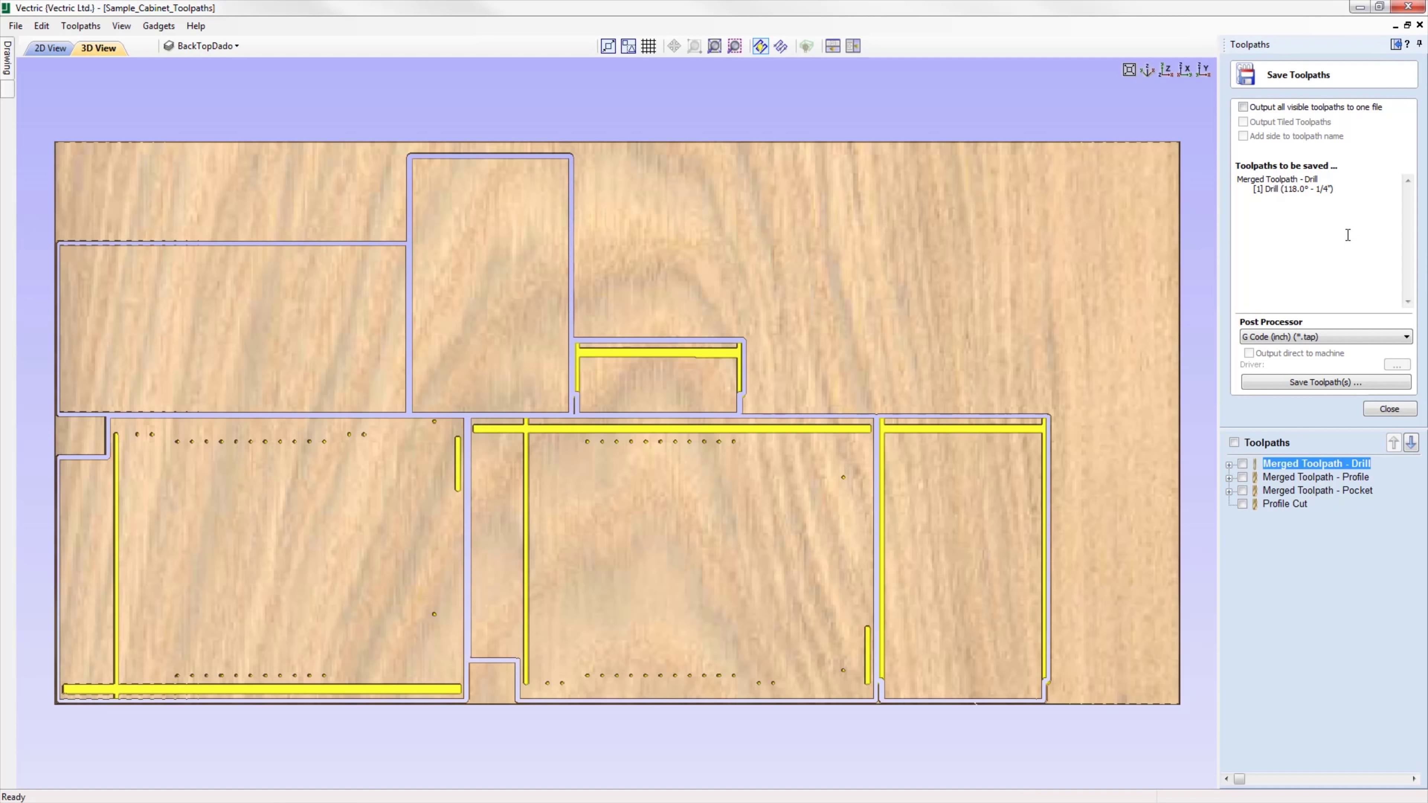
left_click(1327, 337)
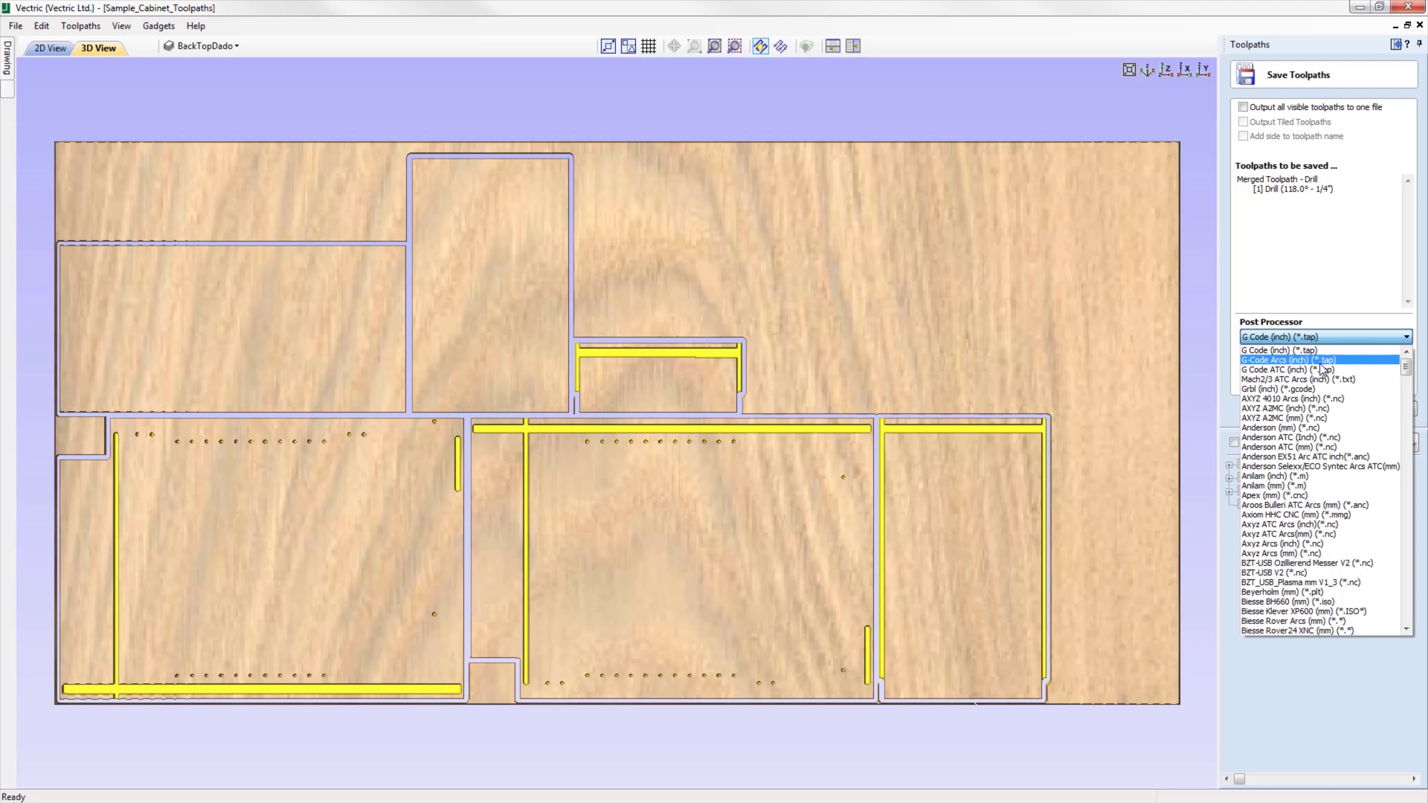
left_click(1302, 350)
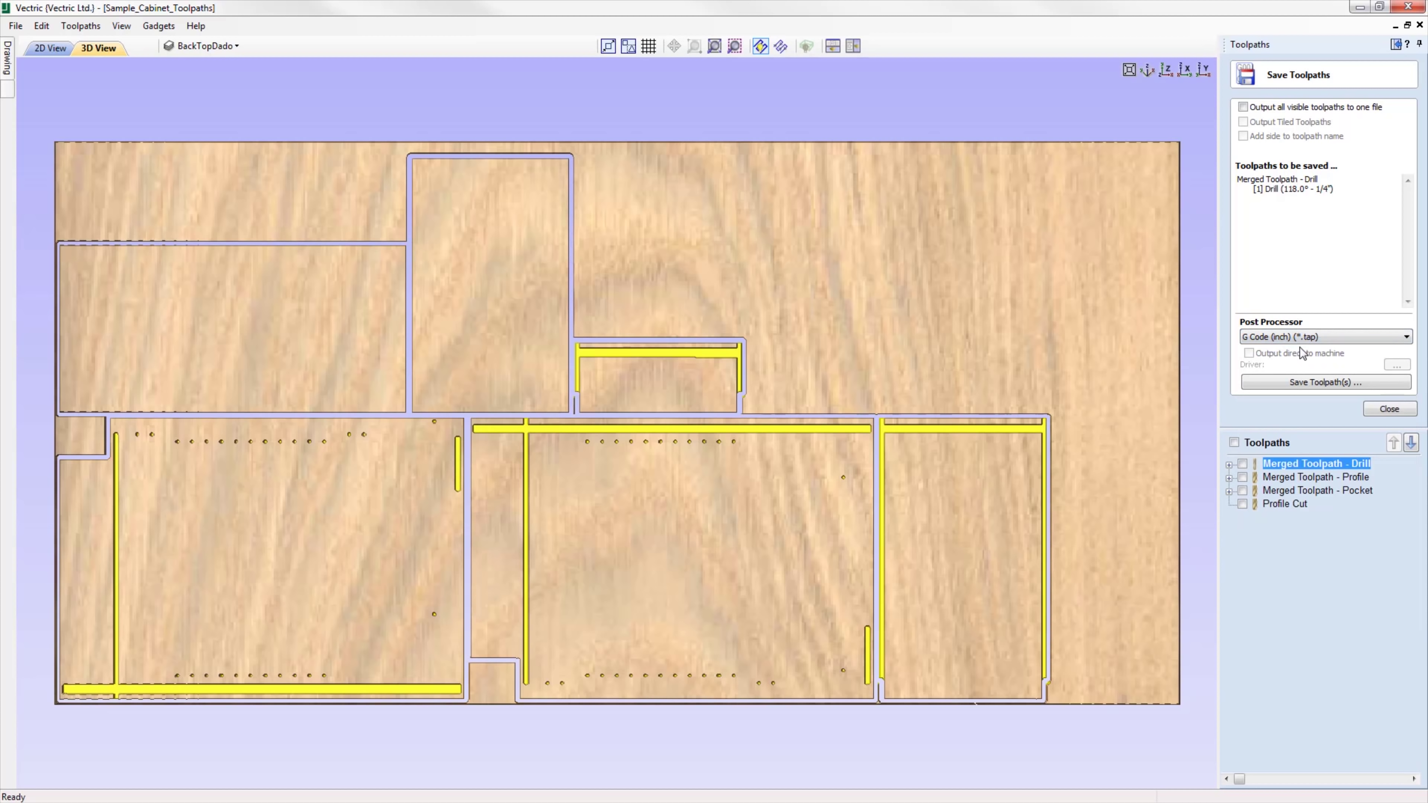
left_click(1322, 383)
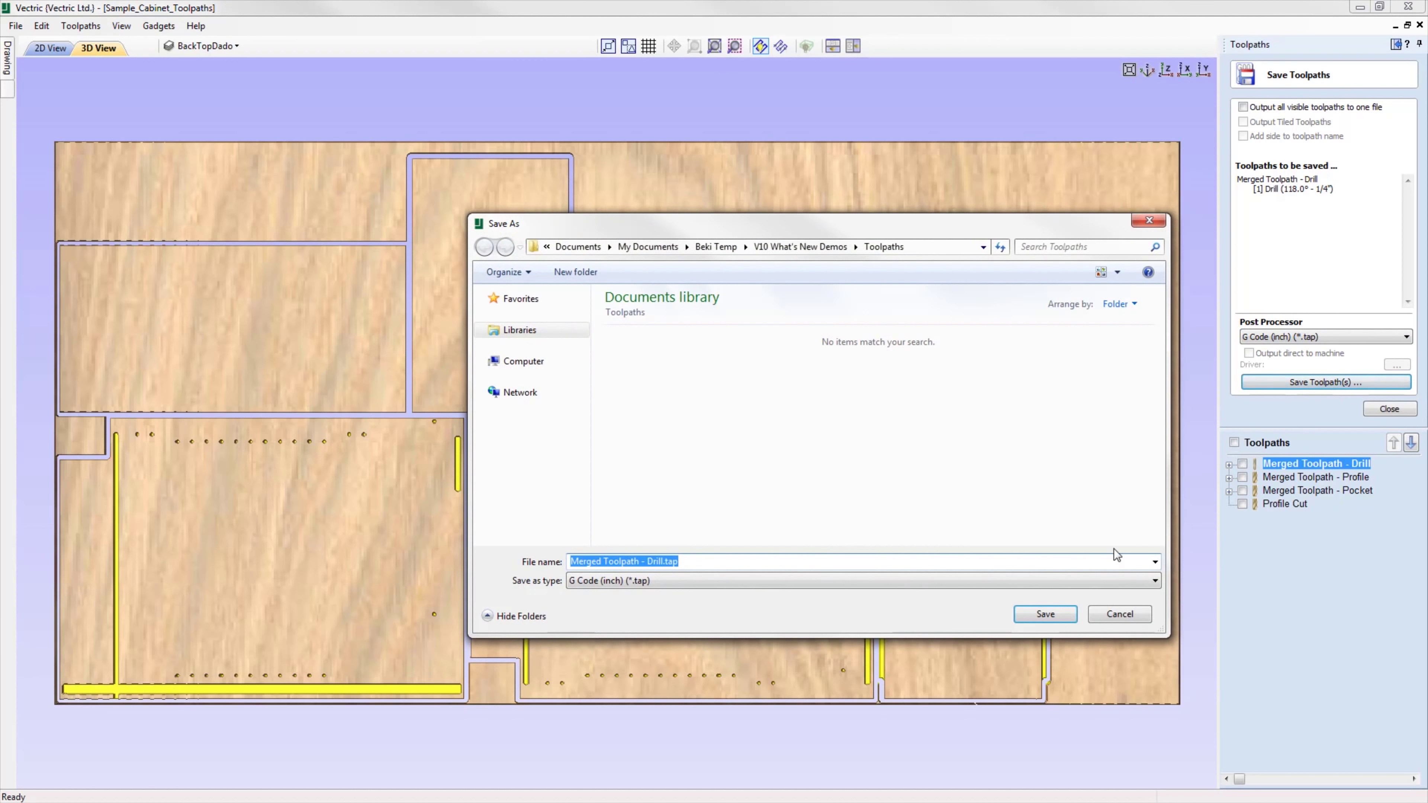
left_click(1045, 614)
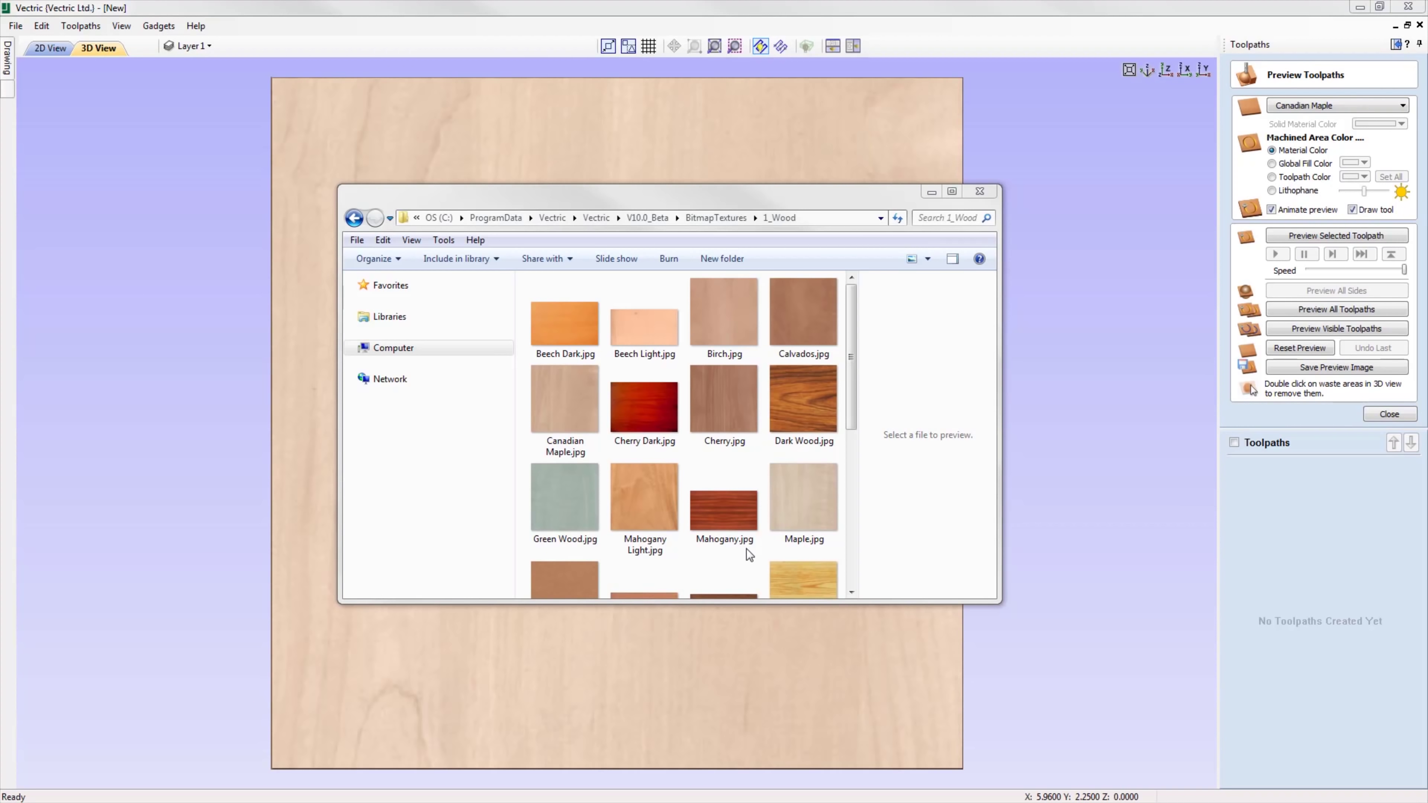
Look through the 1_Wood and 2_Metals texture folders in BitmapTextures and close the file browser.
mouse_move(850, 355)
left_mouse_down()
mouse_move(848, 485)
mouse_move(854, 352)
left_mouse_up()
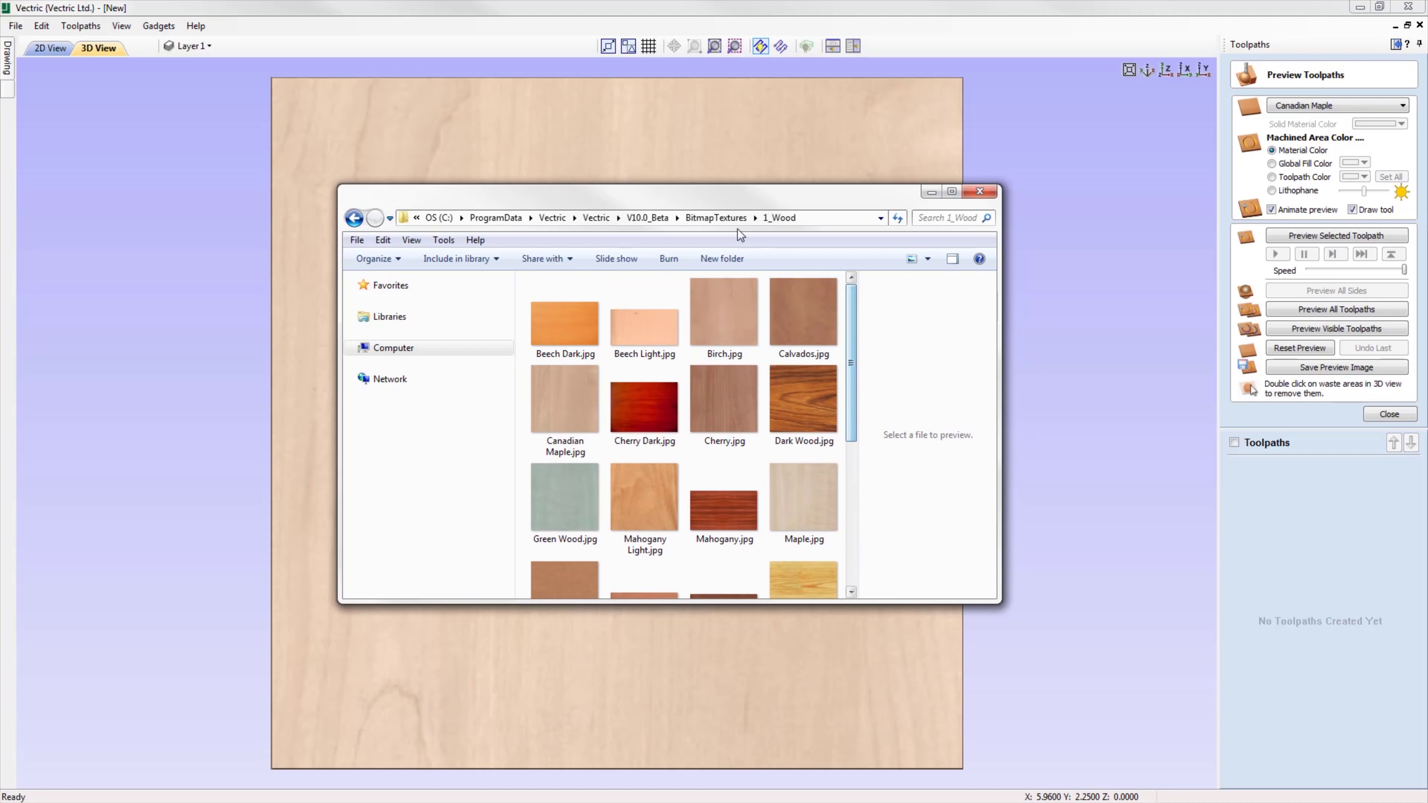
left_click(728, 221)
double_click(651, 314)
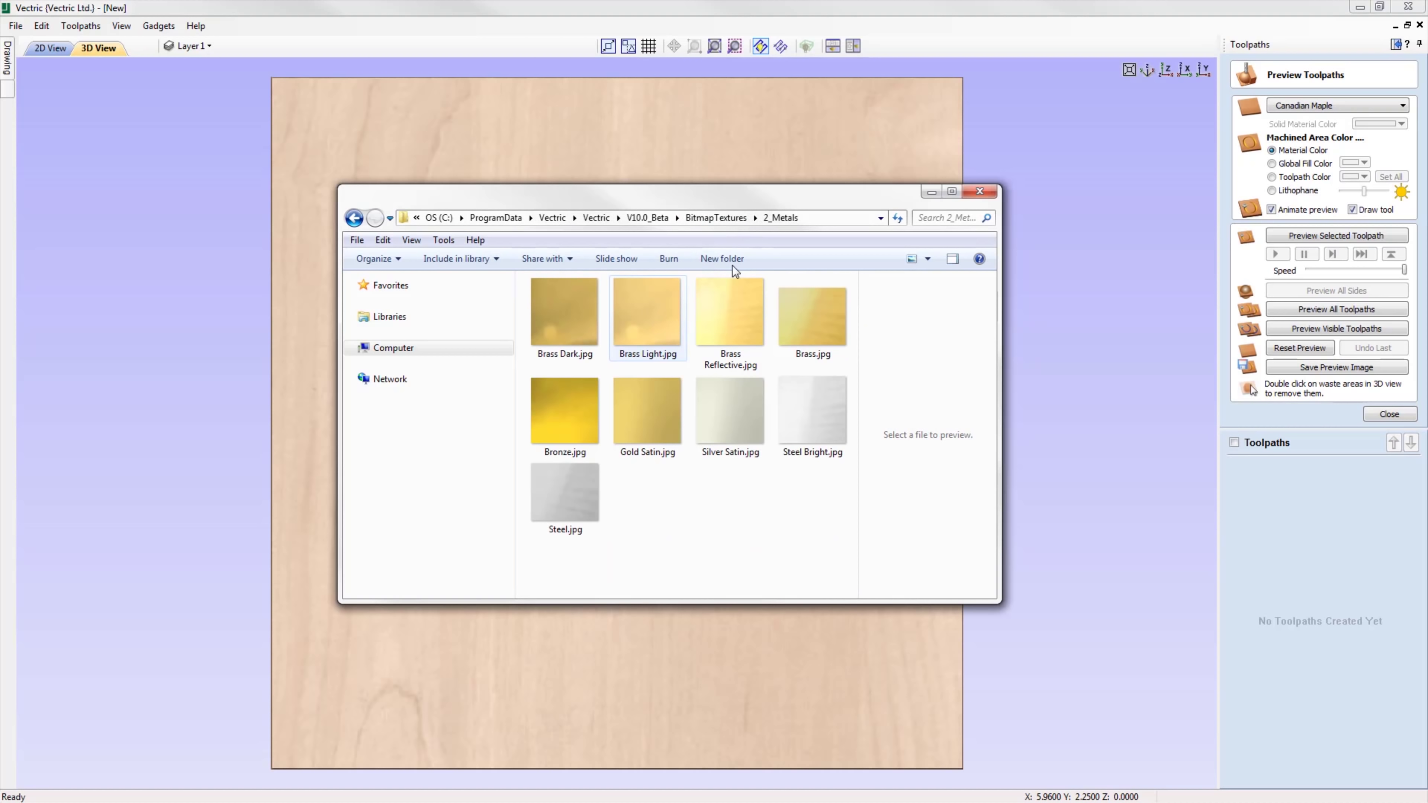
left_click(980, 192)
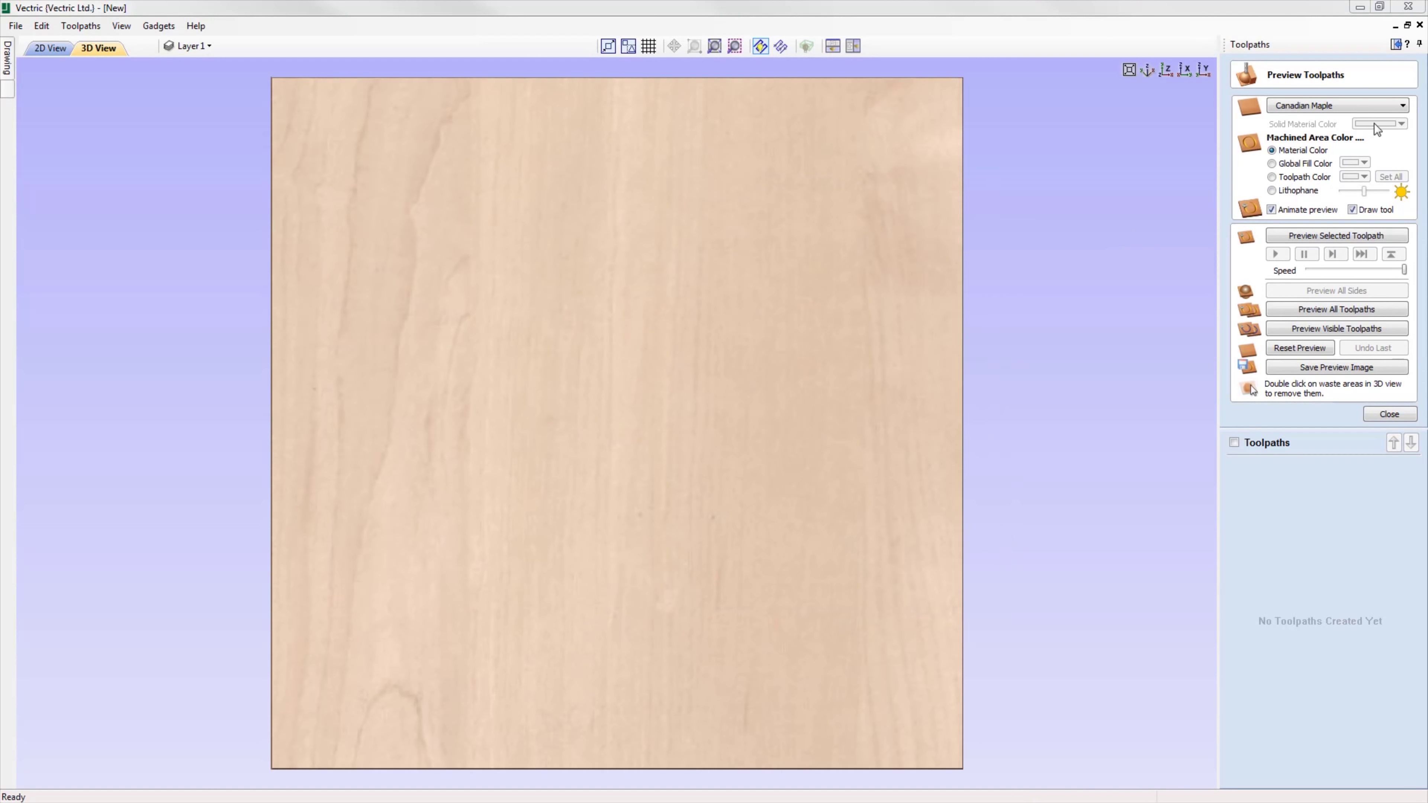
Add Brushed Aluminium.jpg from My Pictures as a new preview texture in the Metals category.
left_click(1386, 106)
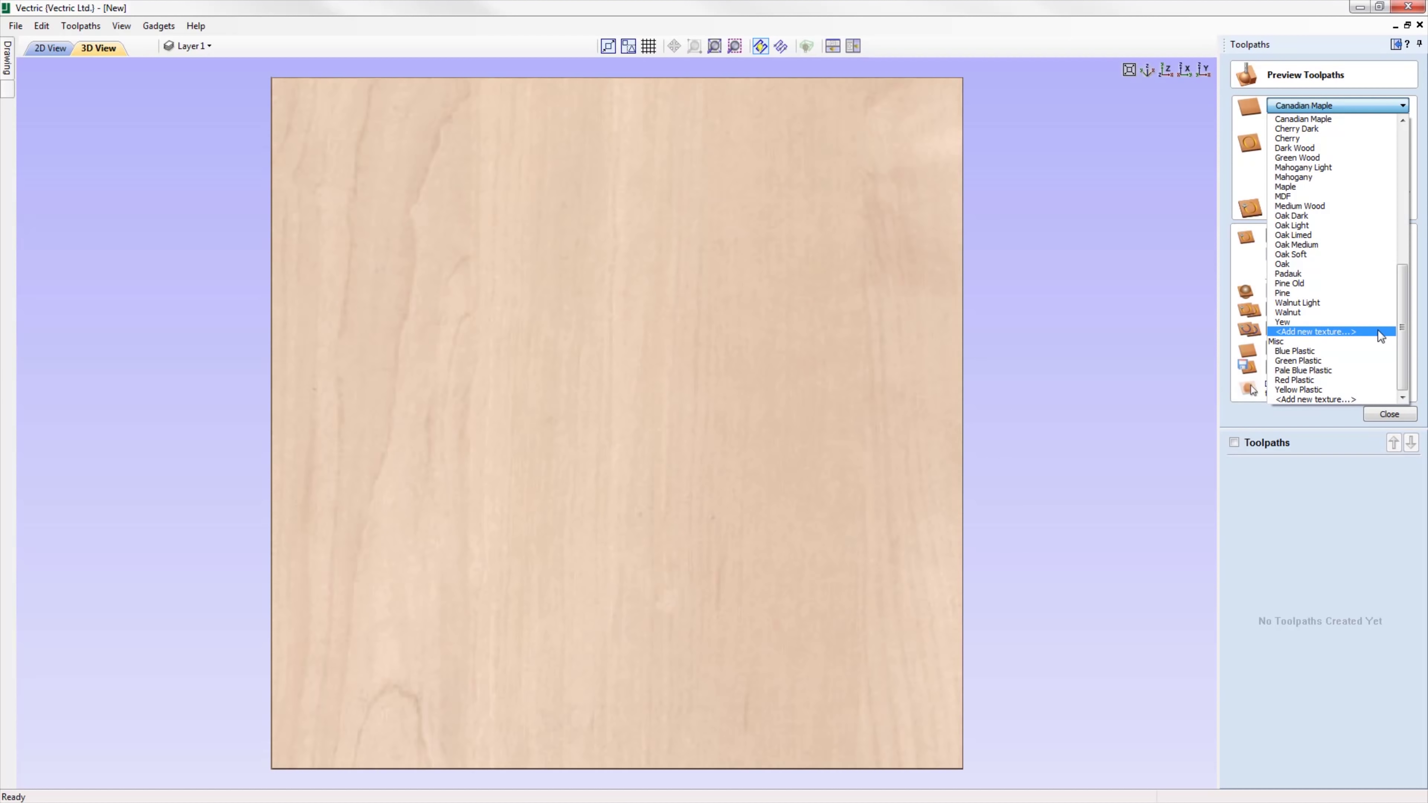
left_click_drag(1402, 327, 1403, 180)
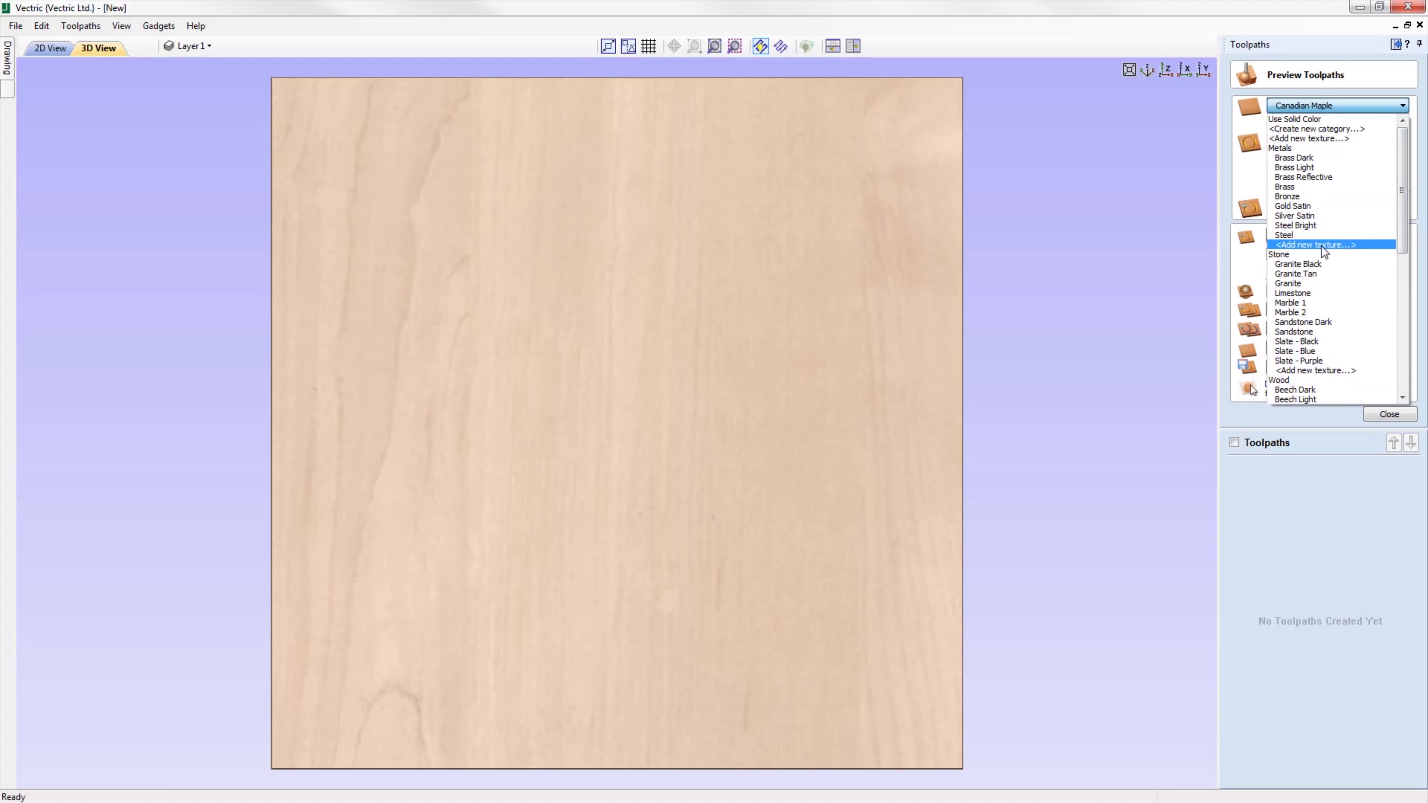
left_click(1345, 246)
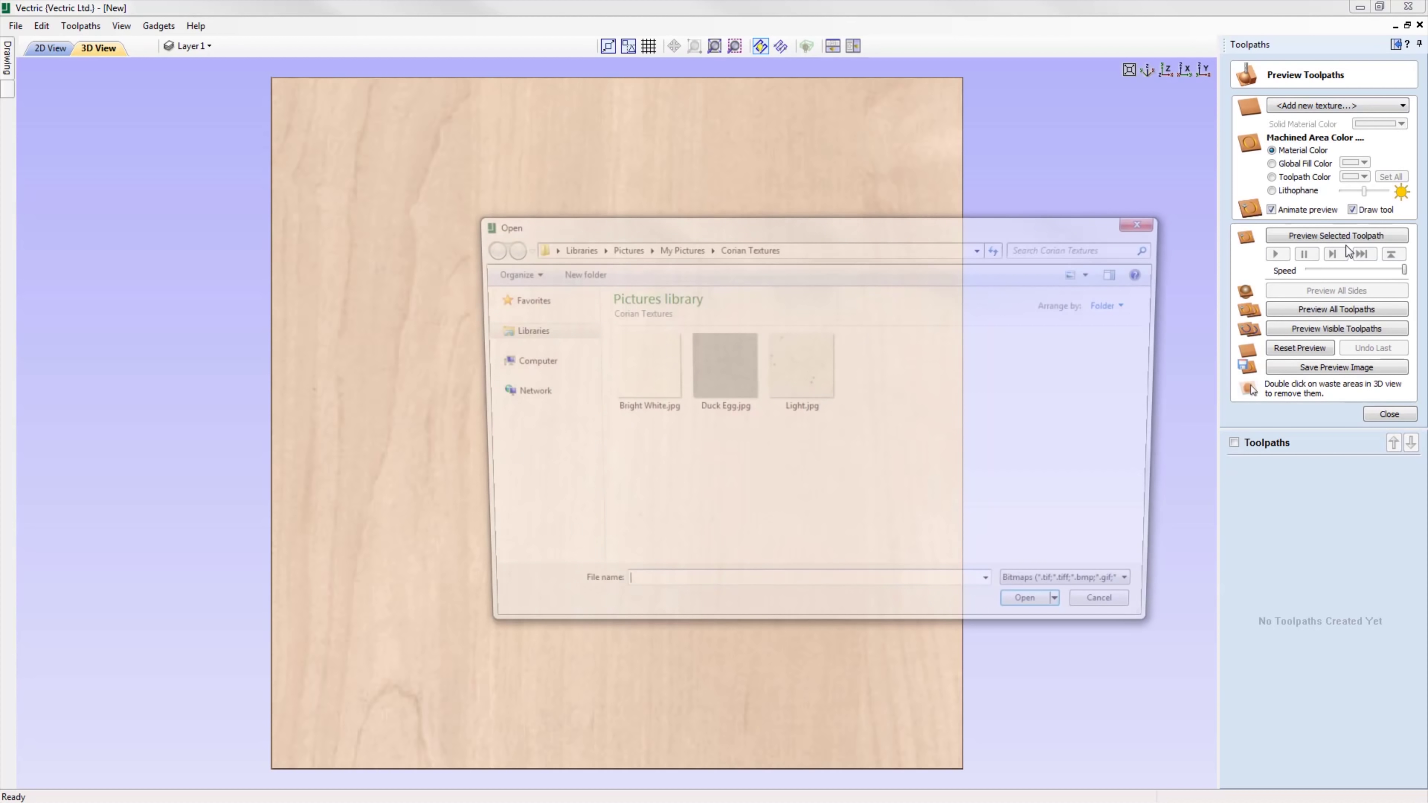
left_click(676, 246)
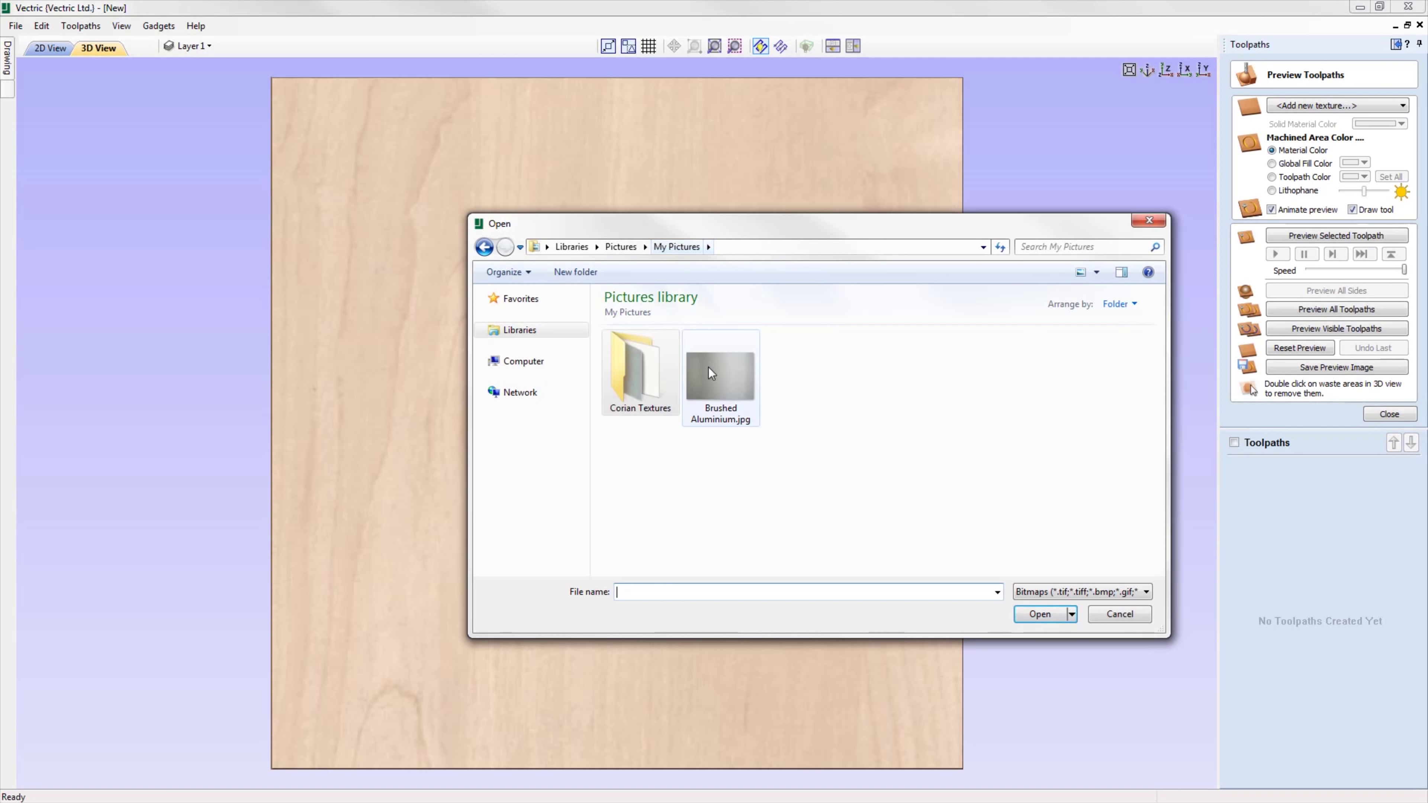
left_click(712, 372)
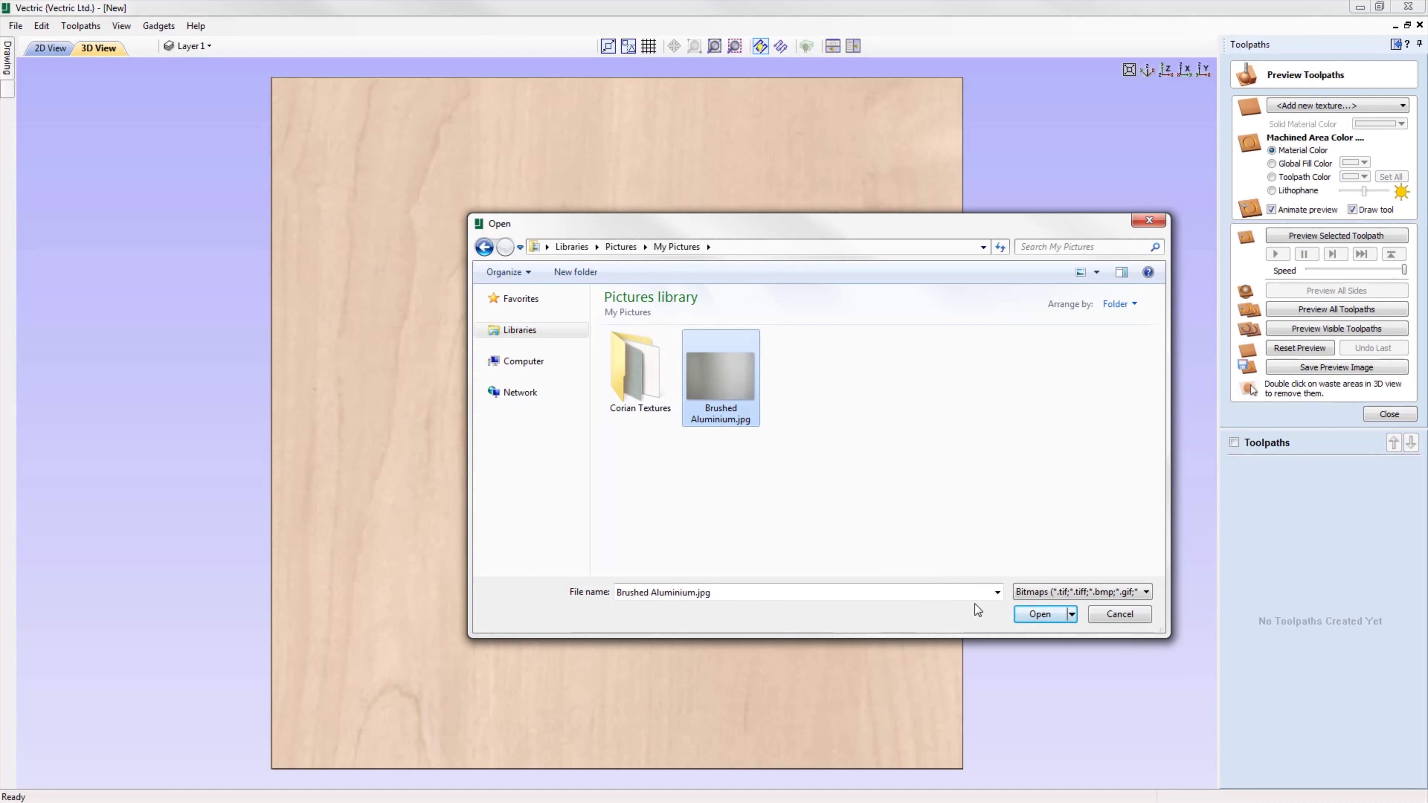
left_click(1039, 615)
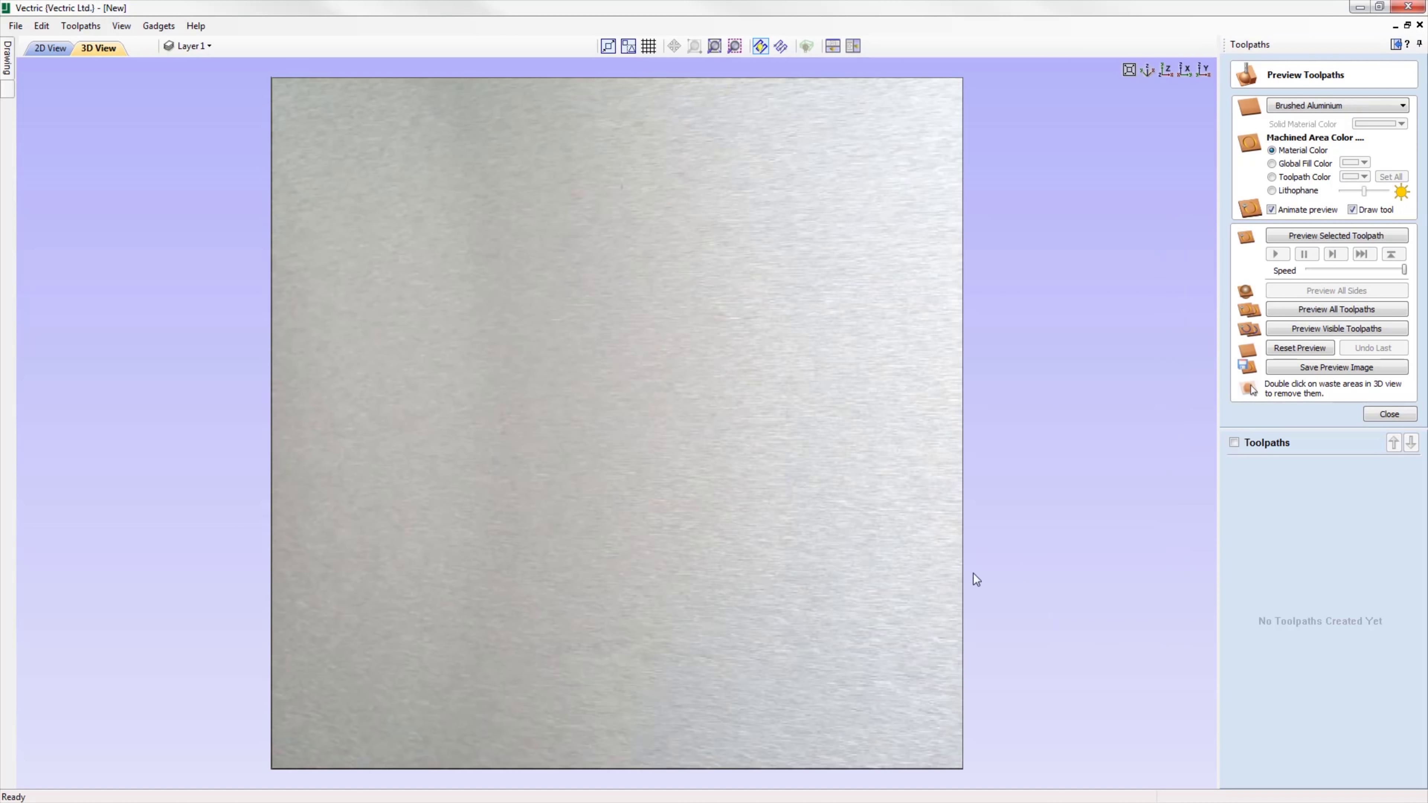
mouse_move(734, 536)
left_mouse_down()
mouse_move(841, 585)
mouse_move(776, 506)
left_mouse_up()
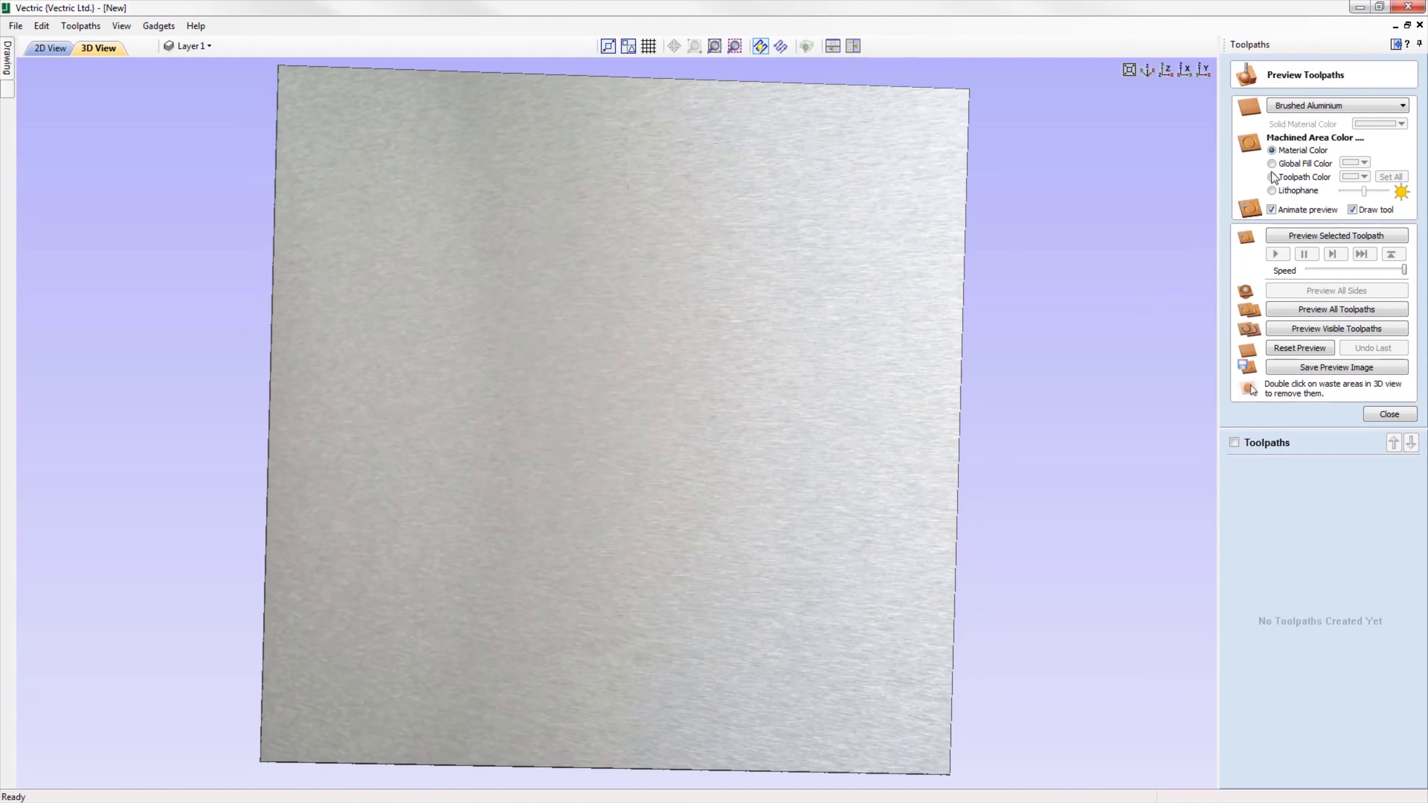
Create a new preview material category named "Corians".
left_click(1399, 107)
left_click_drag(1398, 183, 1397, 166)
left_click(1316, 129)
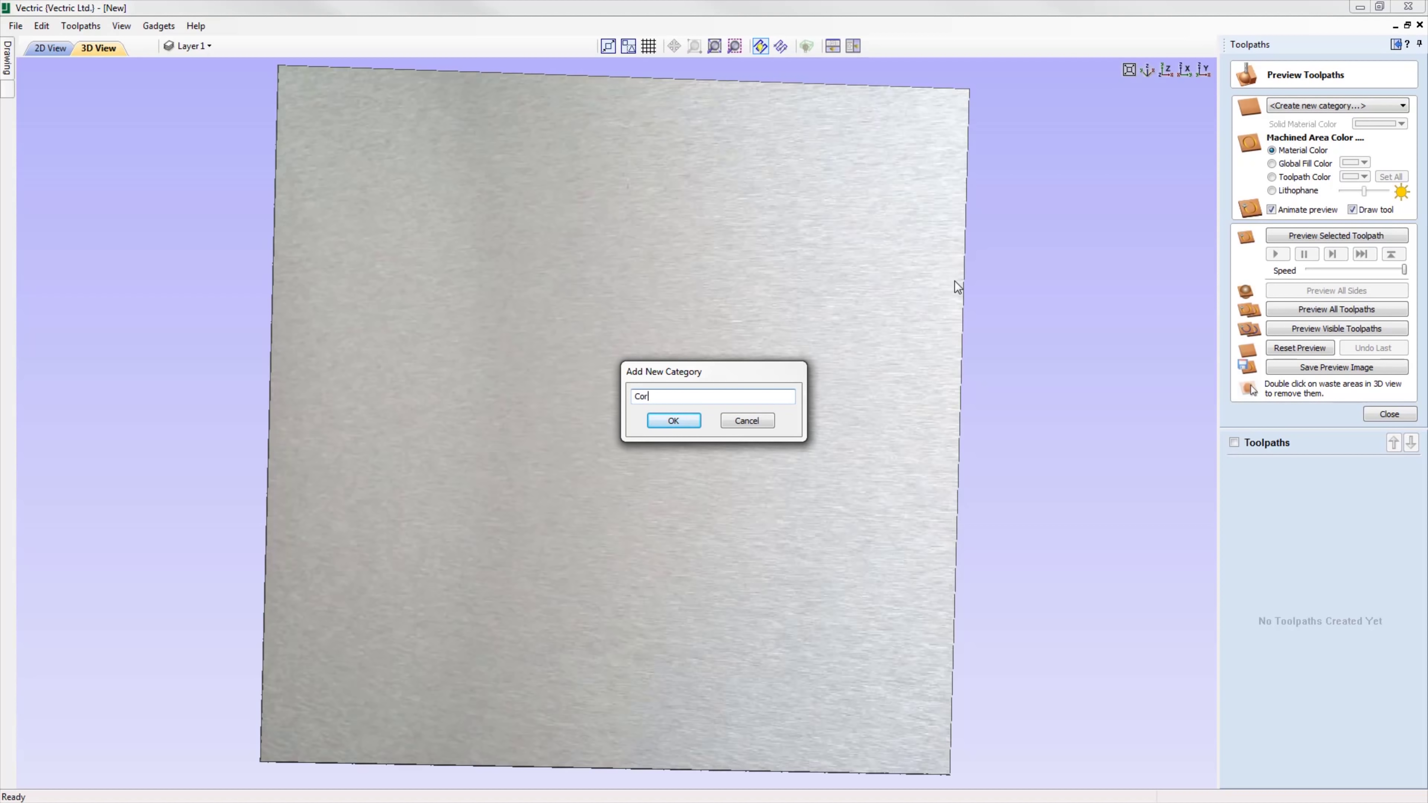
type("Corians")
left_click(680, 420)
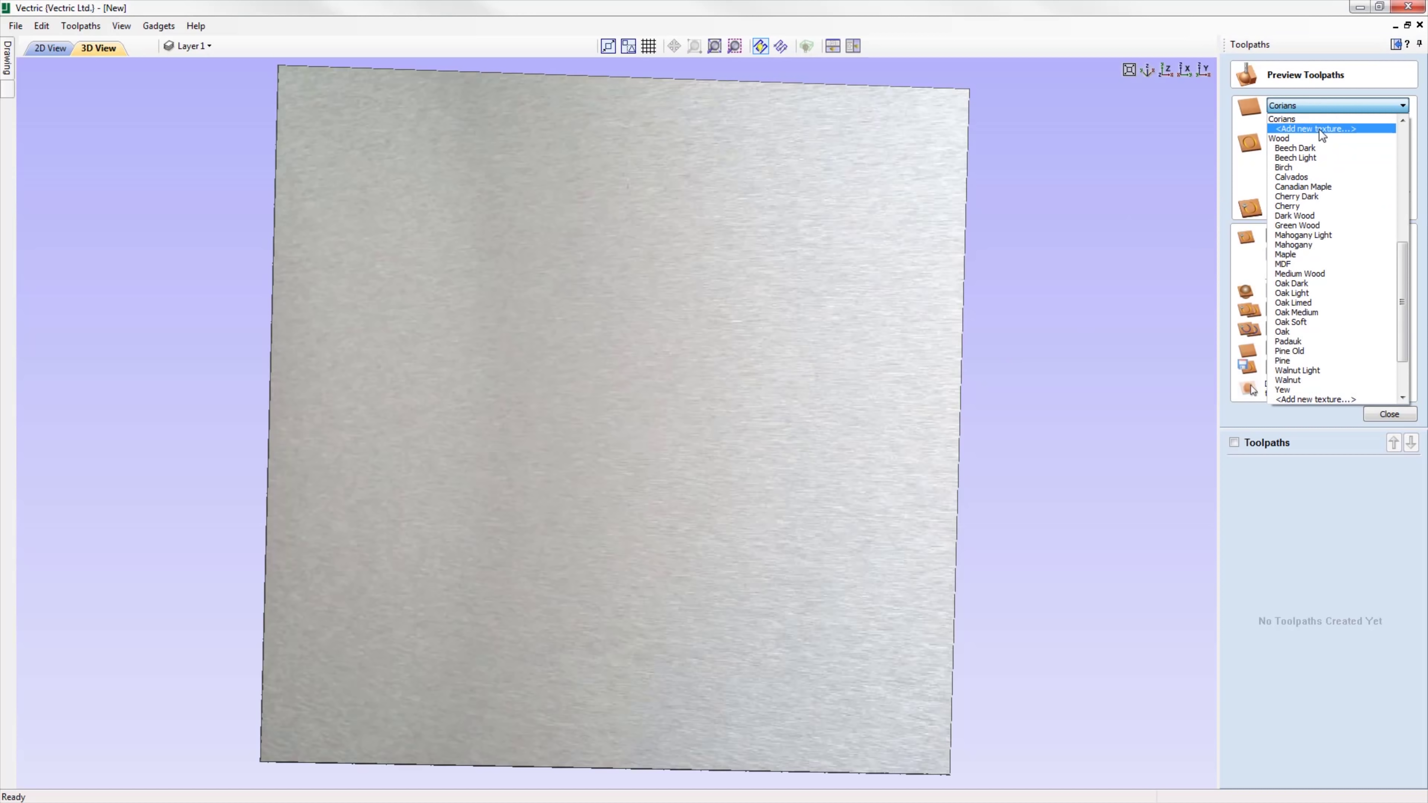
Add the Bright White, Duck Egg and Light images from the Corian Textures folder to the Corians category and review the material list.
left_click(1319, 130)
double_click(665, 370)
left_click_drag(930, 437, 621, 383)
left_click(1040, 613)
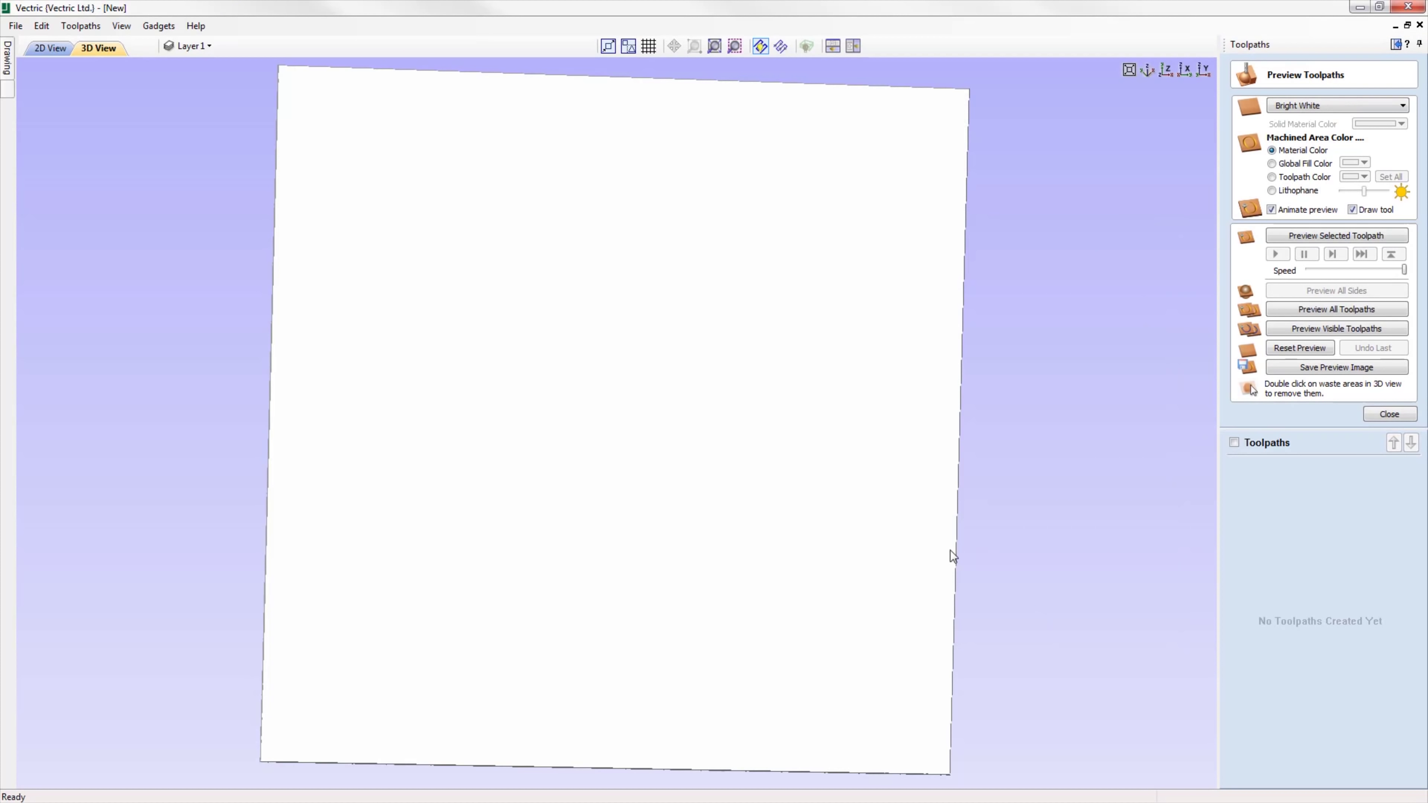
left_click_drag(708, 456, 747, 445)
left_click(1324, 105)
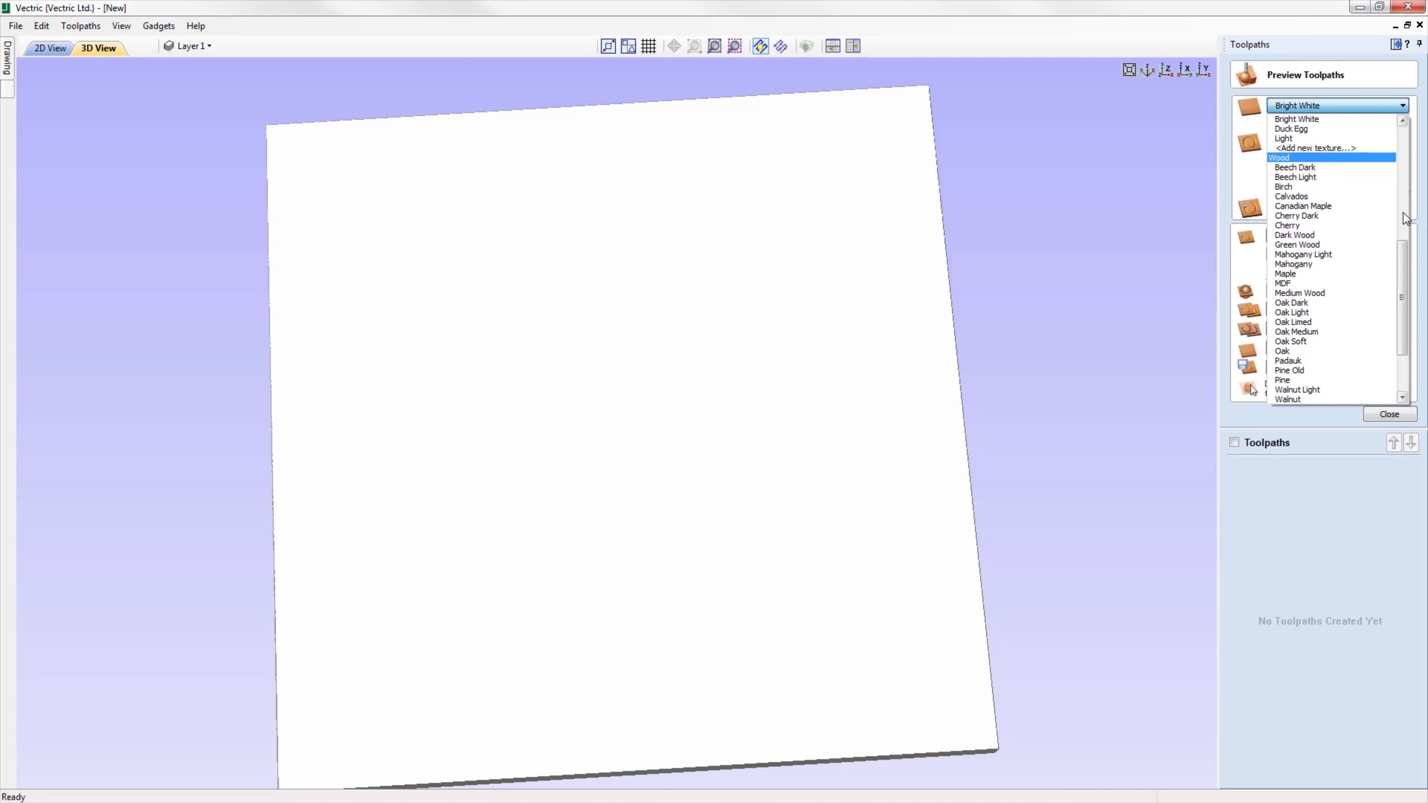
left_click_drag(1406, 252, 1403, 177)
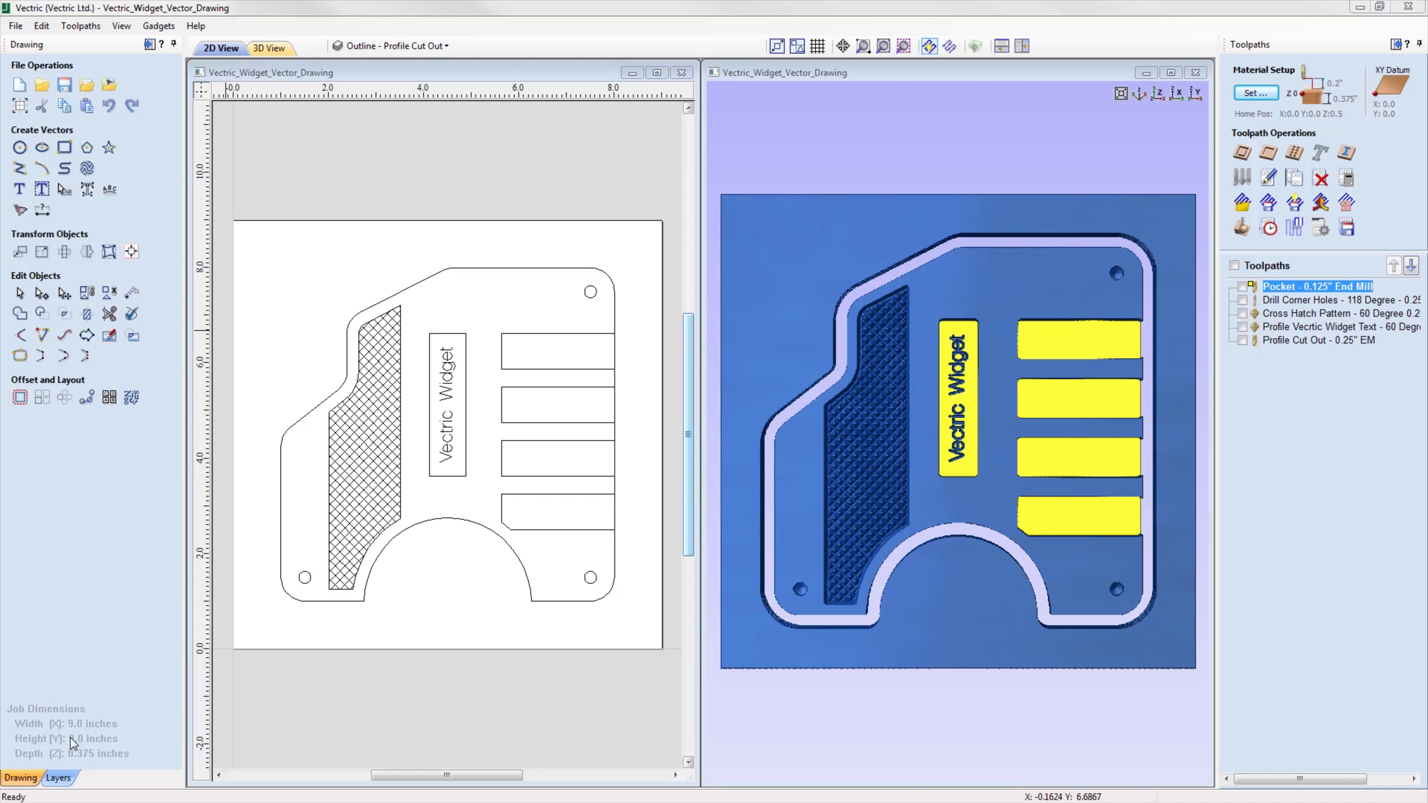
Widen the layer list and toolpath list to fit their full names, and make "Holes to Cut Partially - Drill Toolpath" the active layer.
left_click(62, 776)
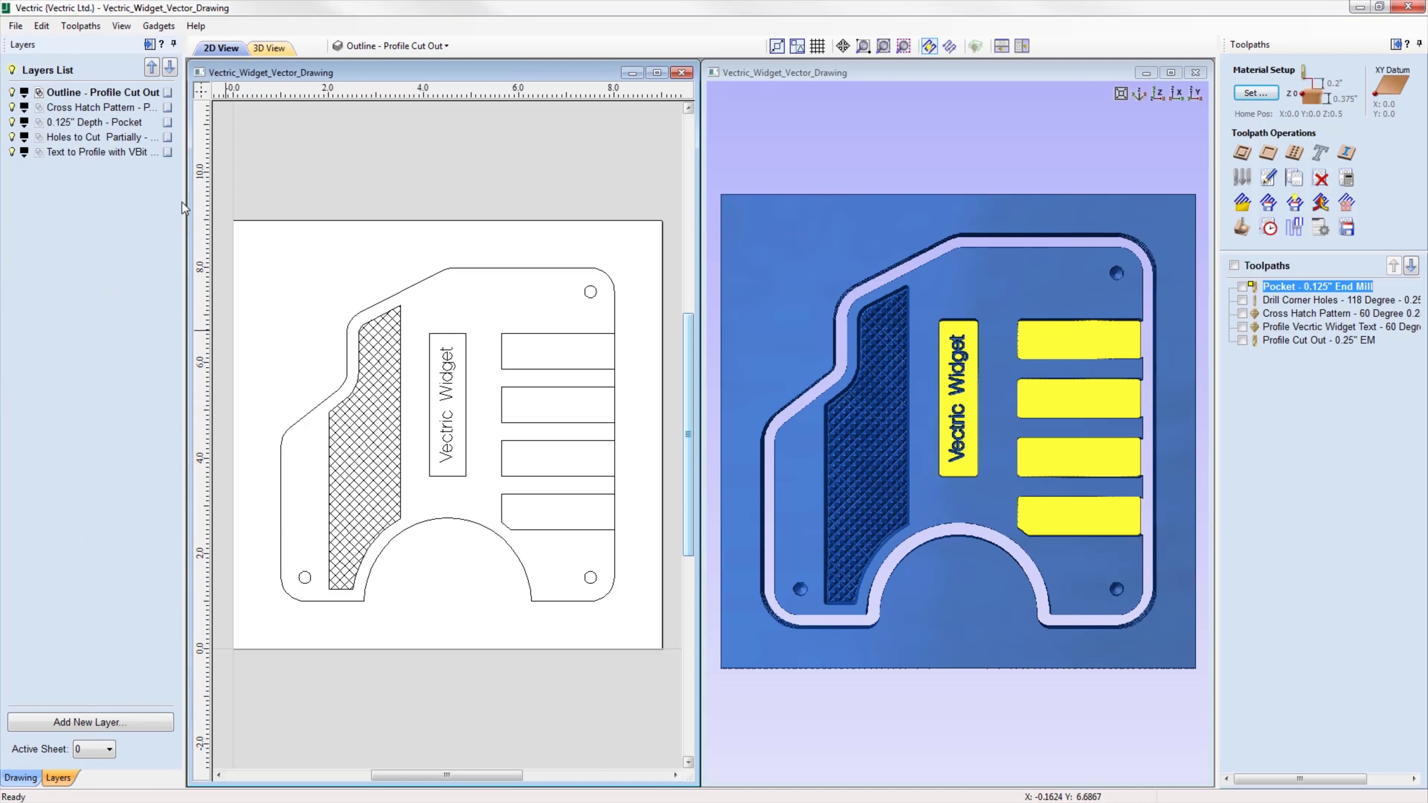
left_click_drag(185, 202, 255, 202)
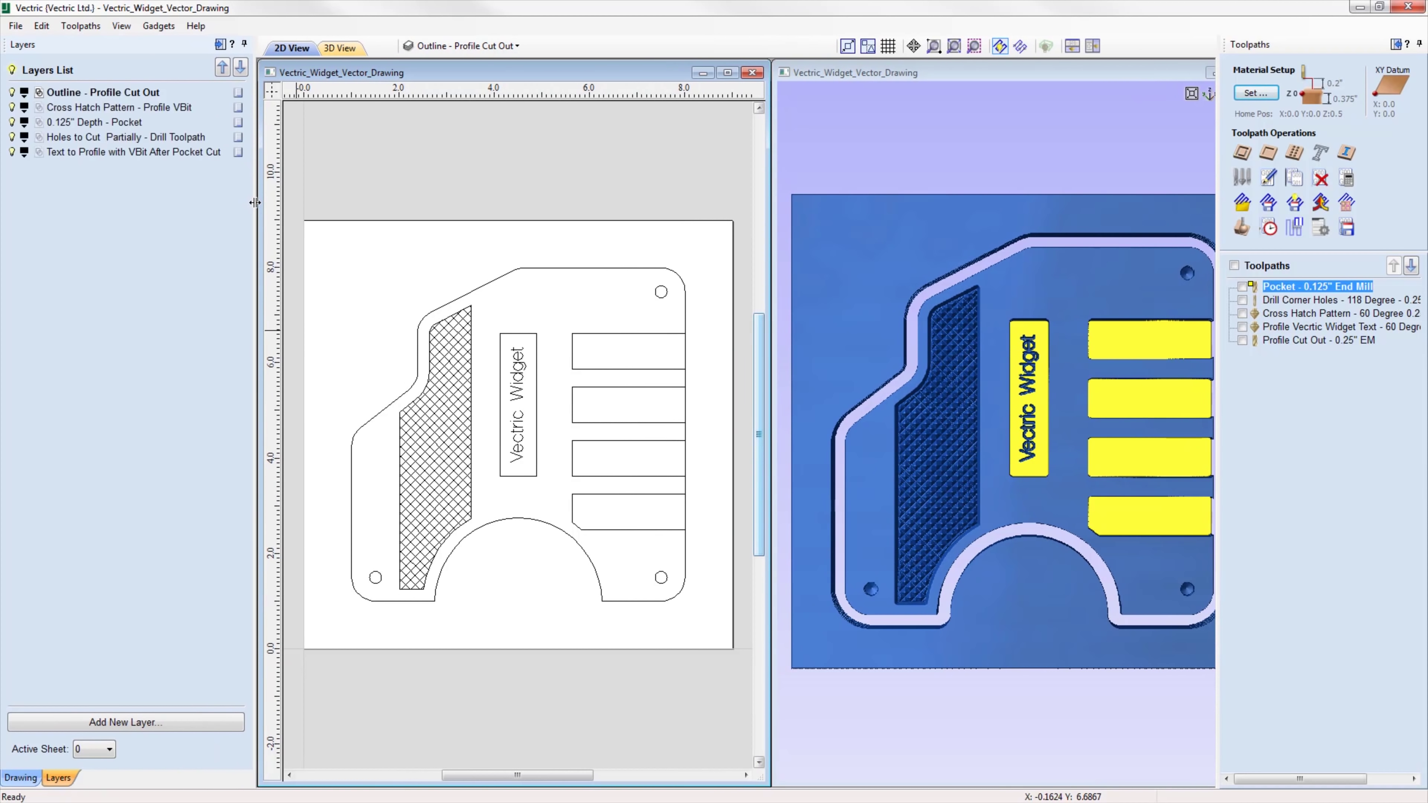
left_click(171, 154)
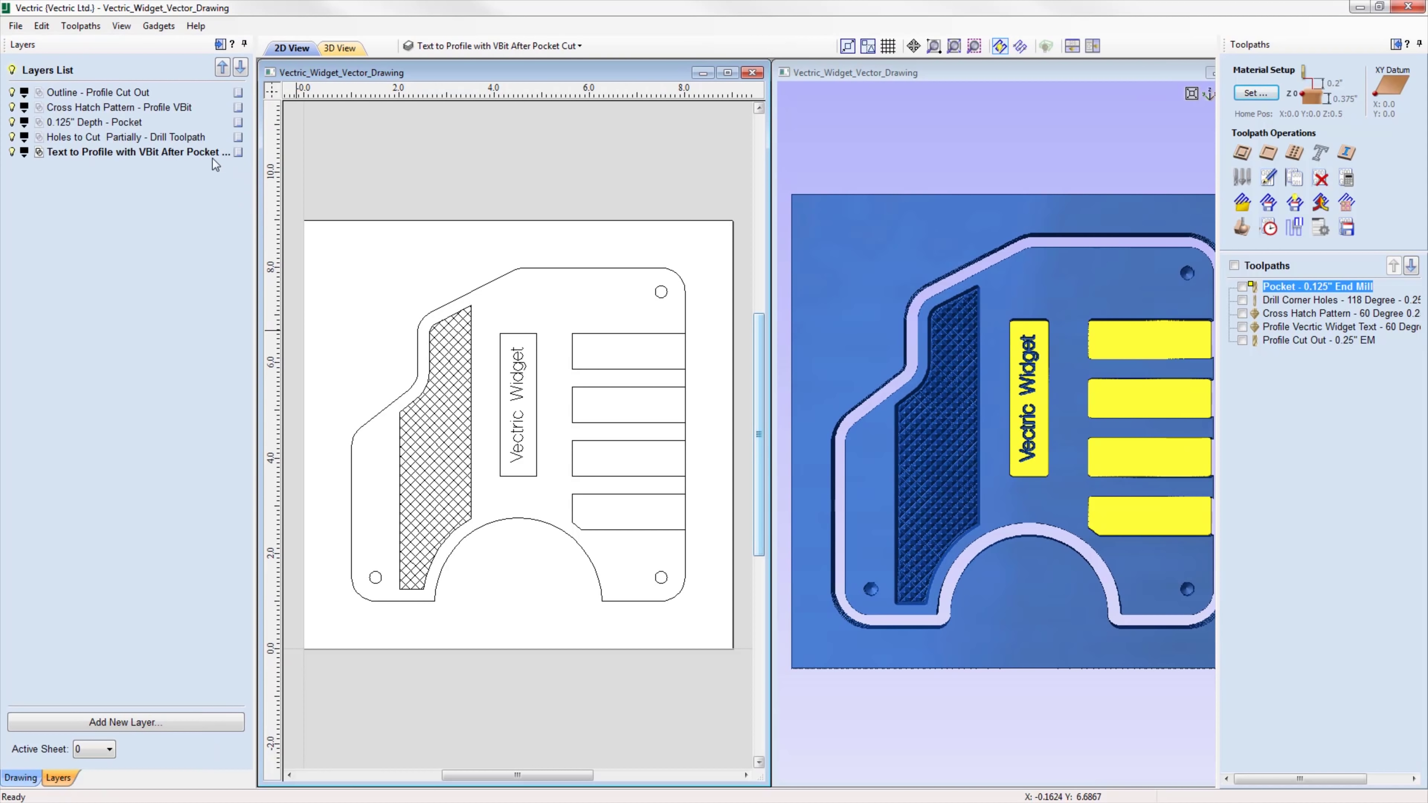
left_click(175, 138)
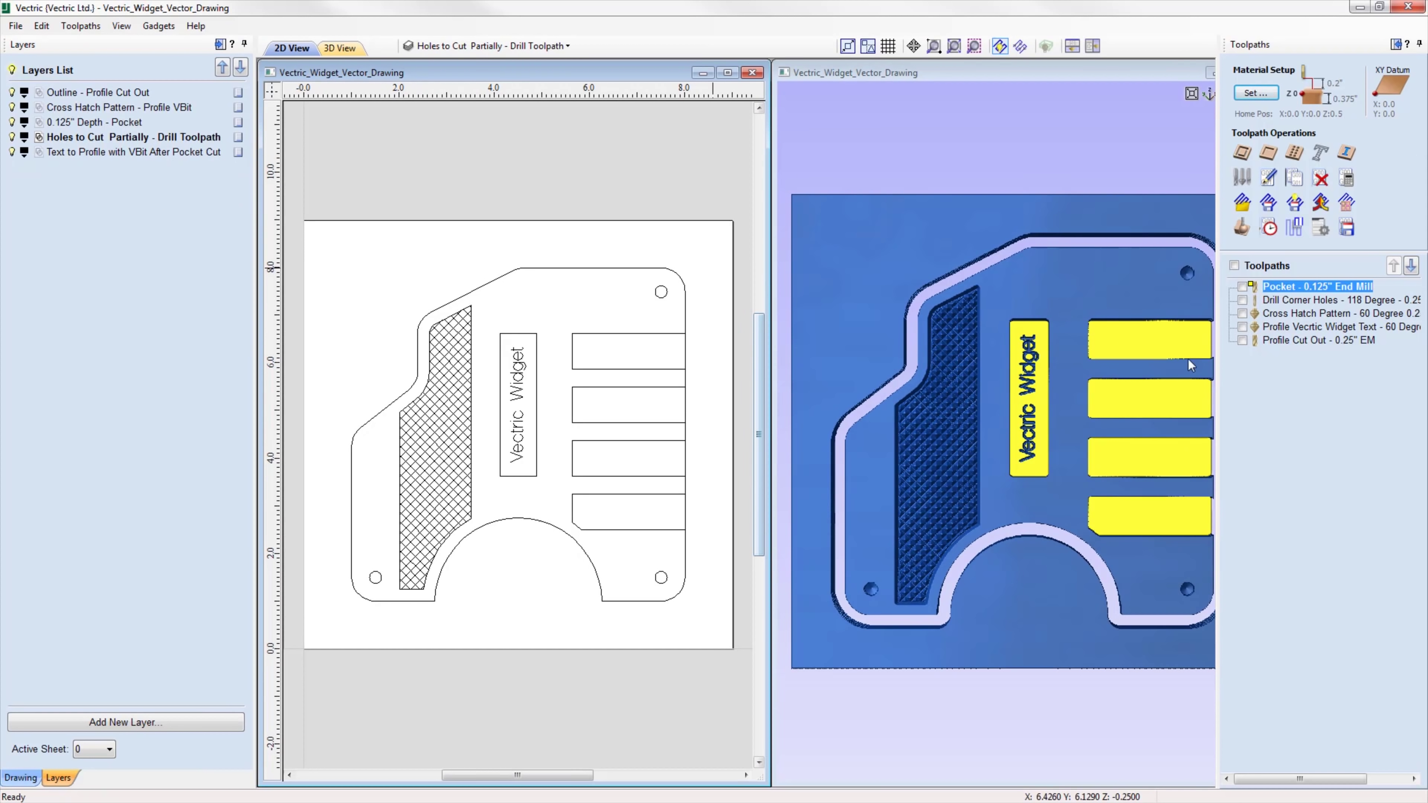
left_click_drag(1217, 368, 1142, 373)
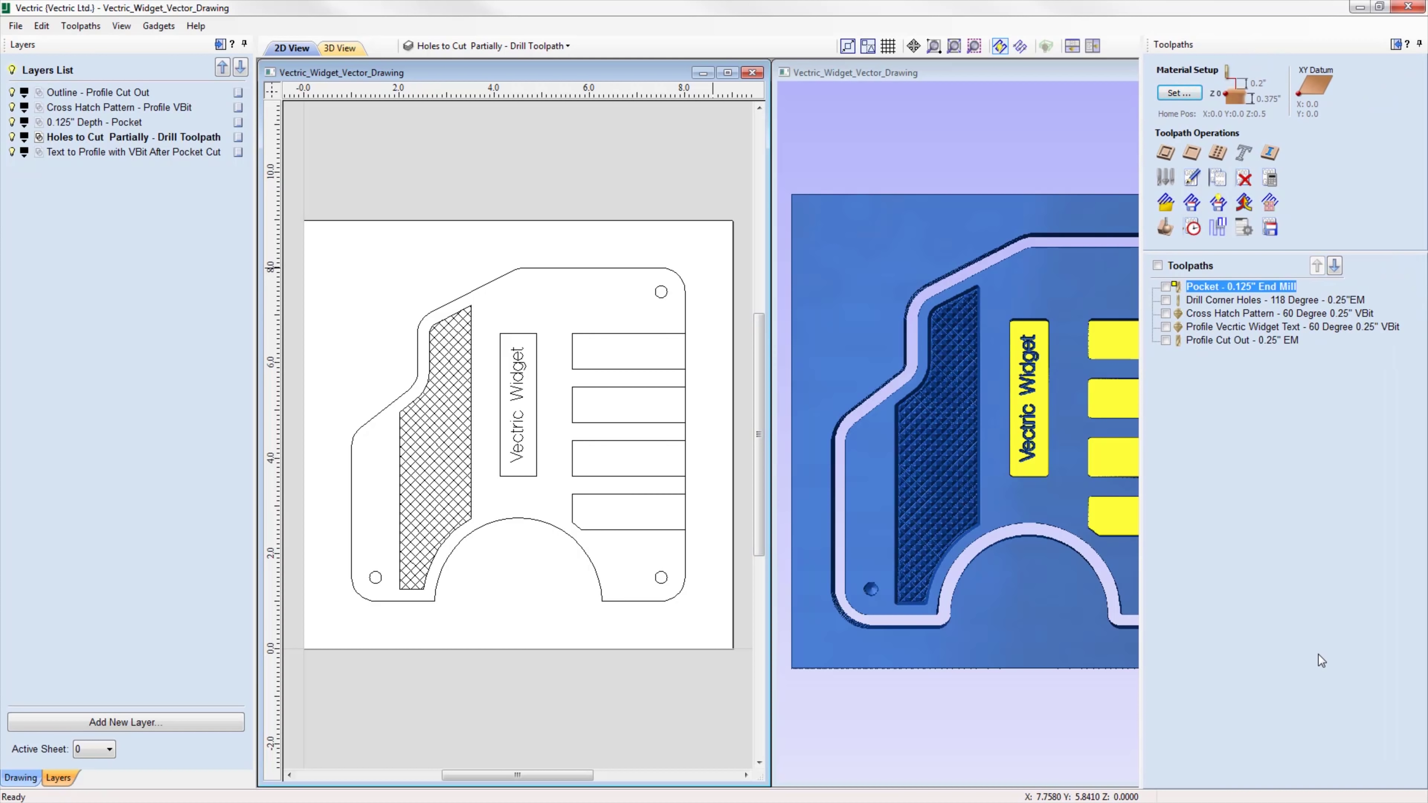
left_click(1318, 311)
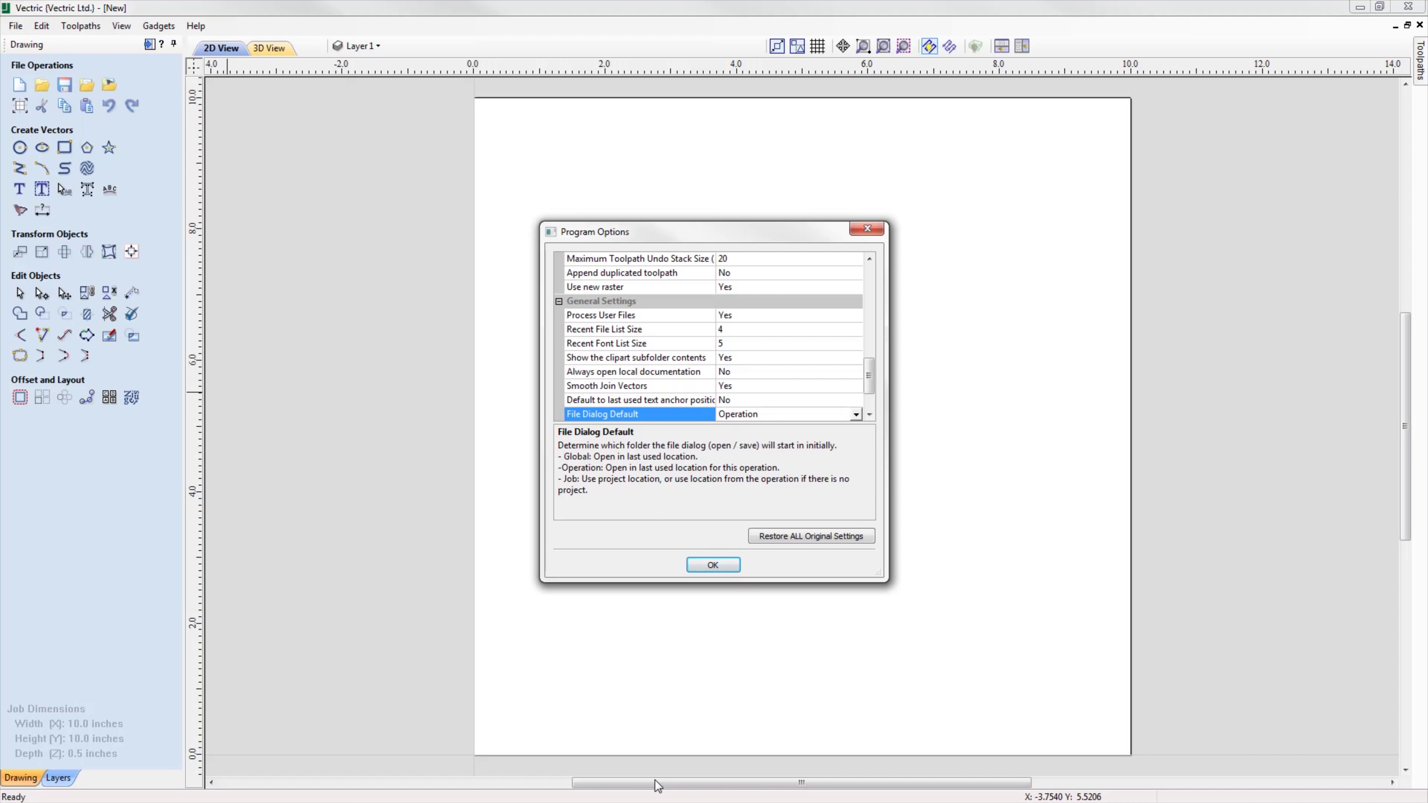
Import the red rose image from the Project Images folder in the Pictures library, and delete it from the drawing.
left_click(712, 566)
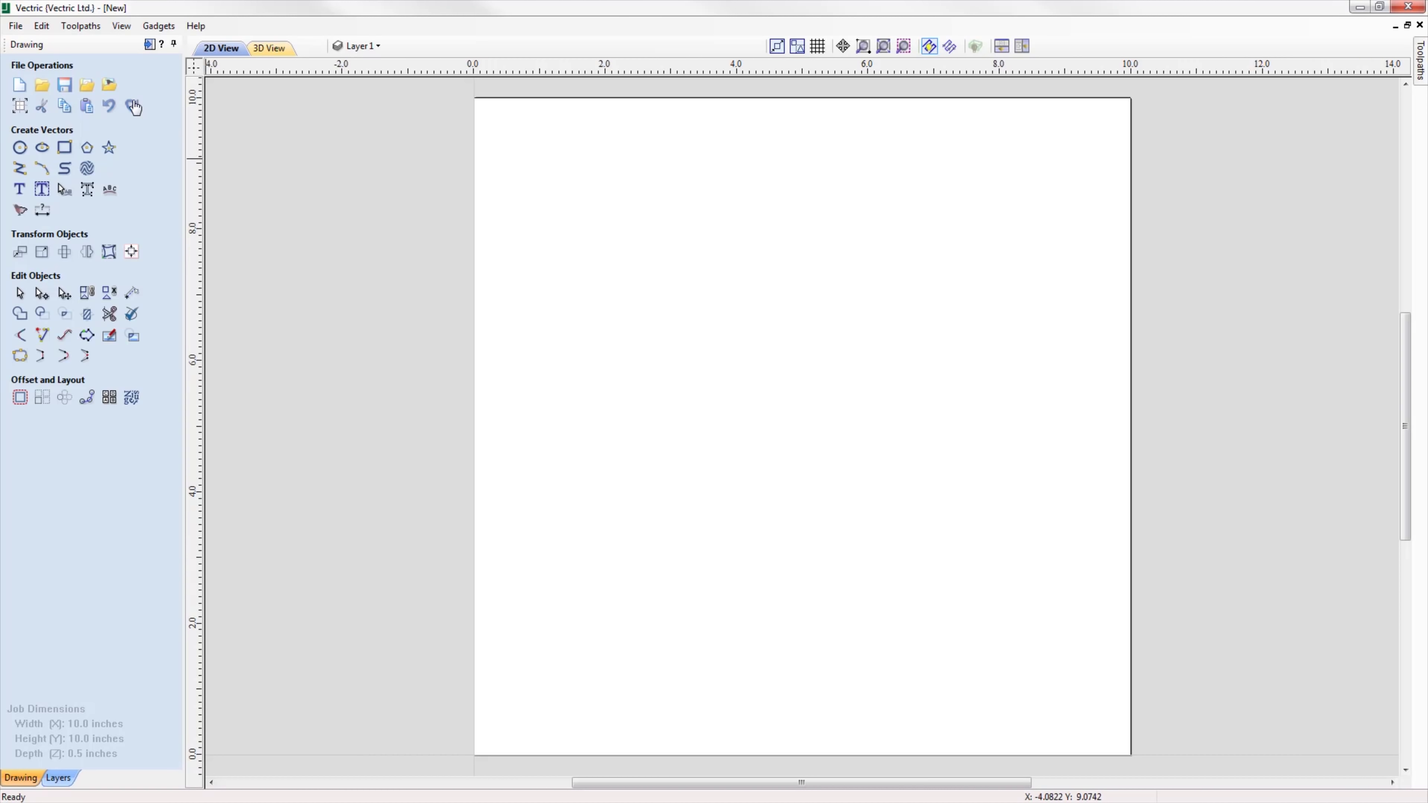
left_click(109, 84)
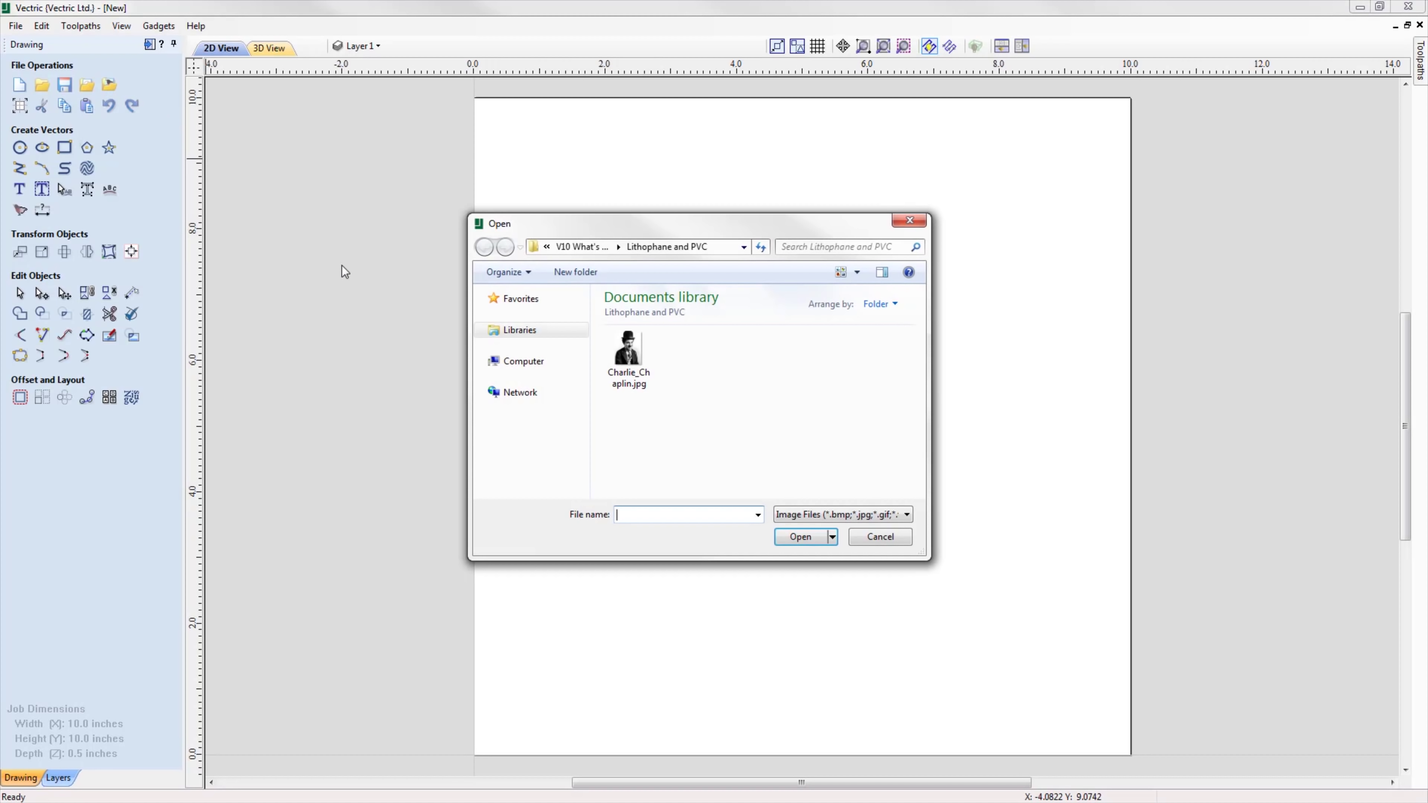
left_click(519, 331)
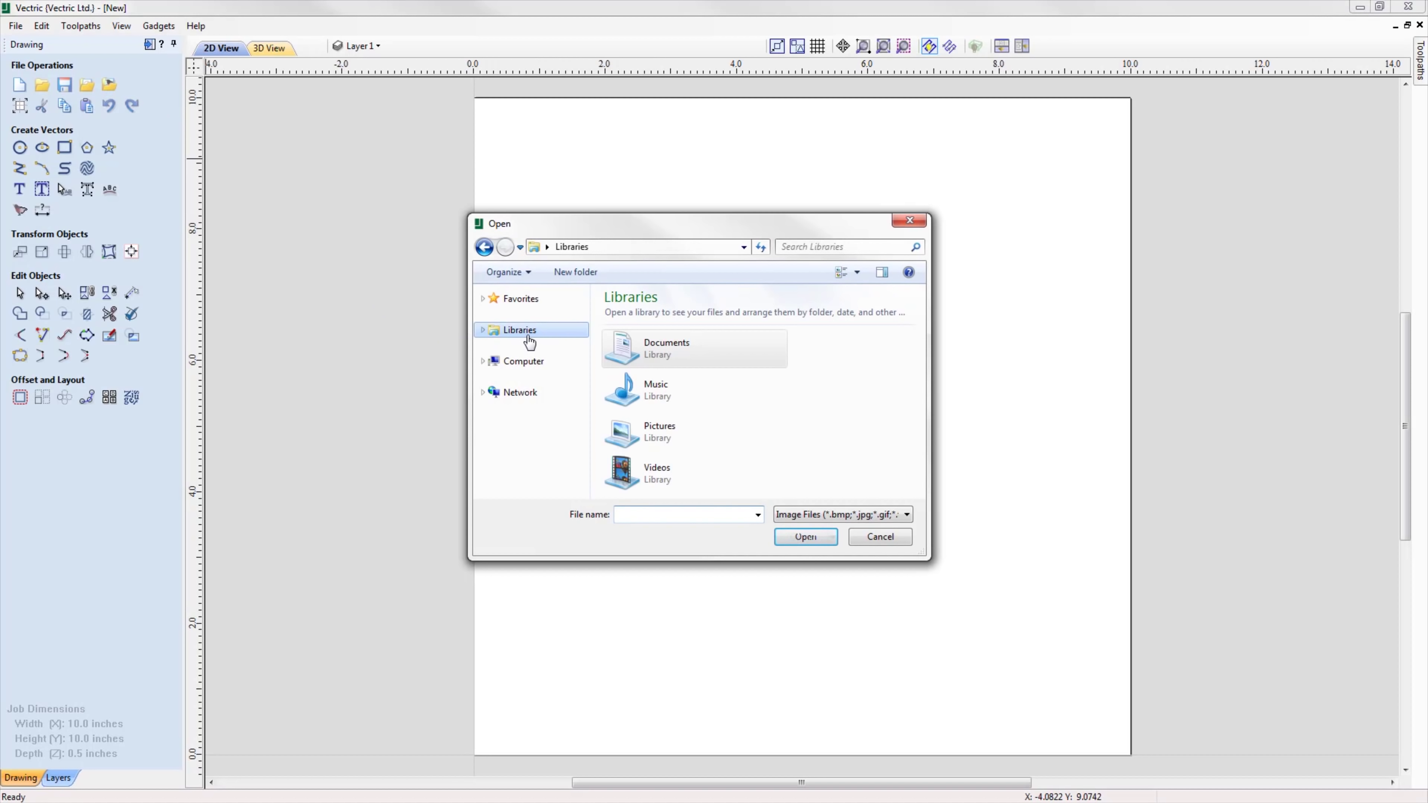
left_click(665, 436)
double_click(665, 436)
left_click(725, 371)
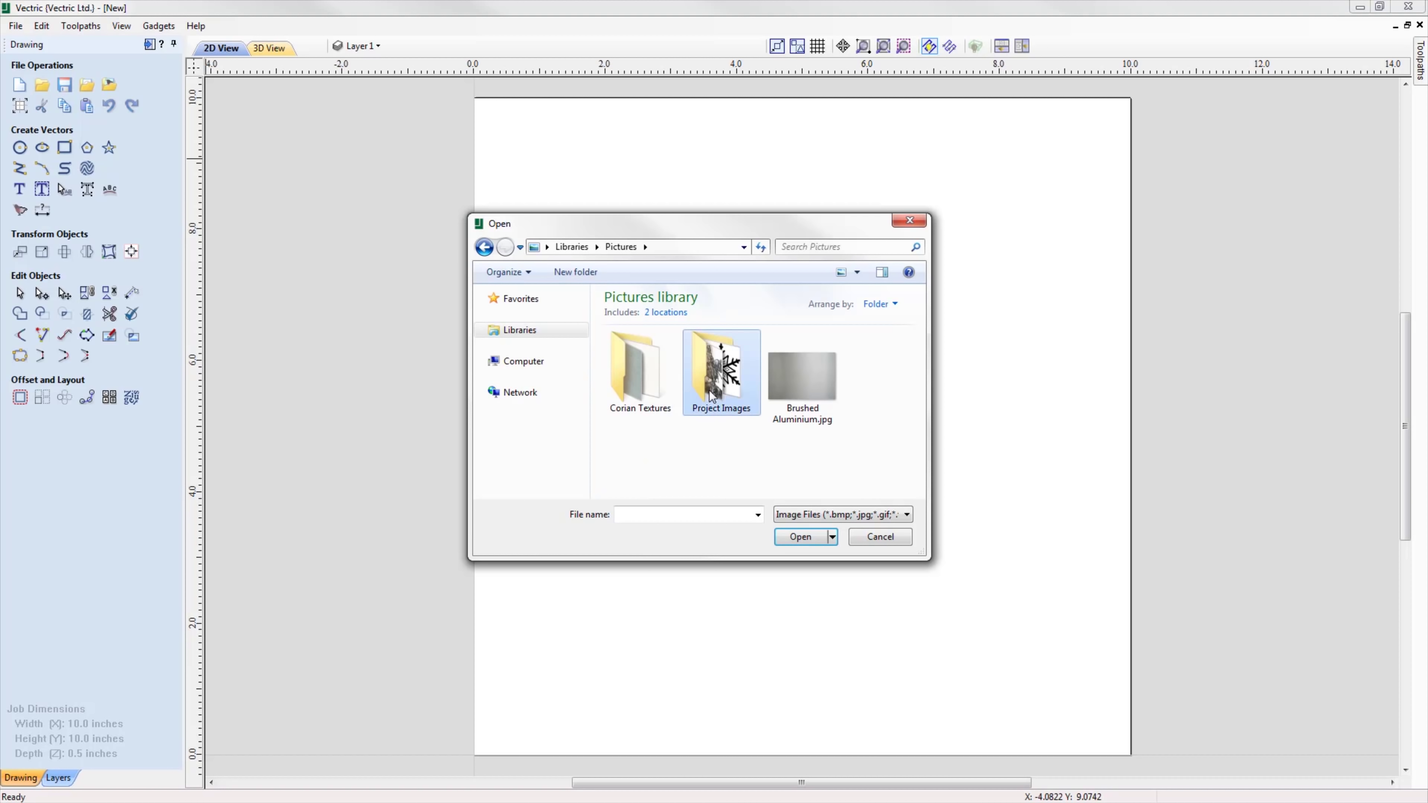
double_click(725, 371)
left_click(733, 382)
double_click(733, 381)
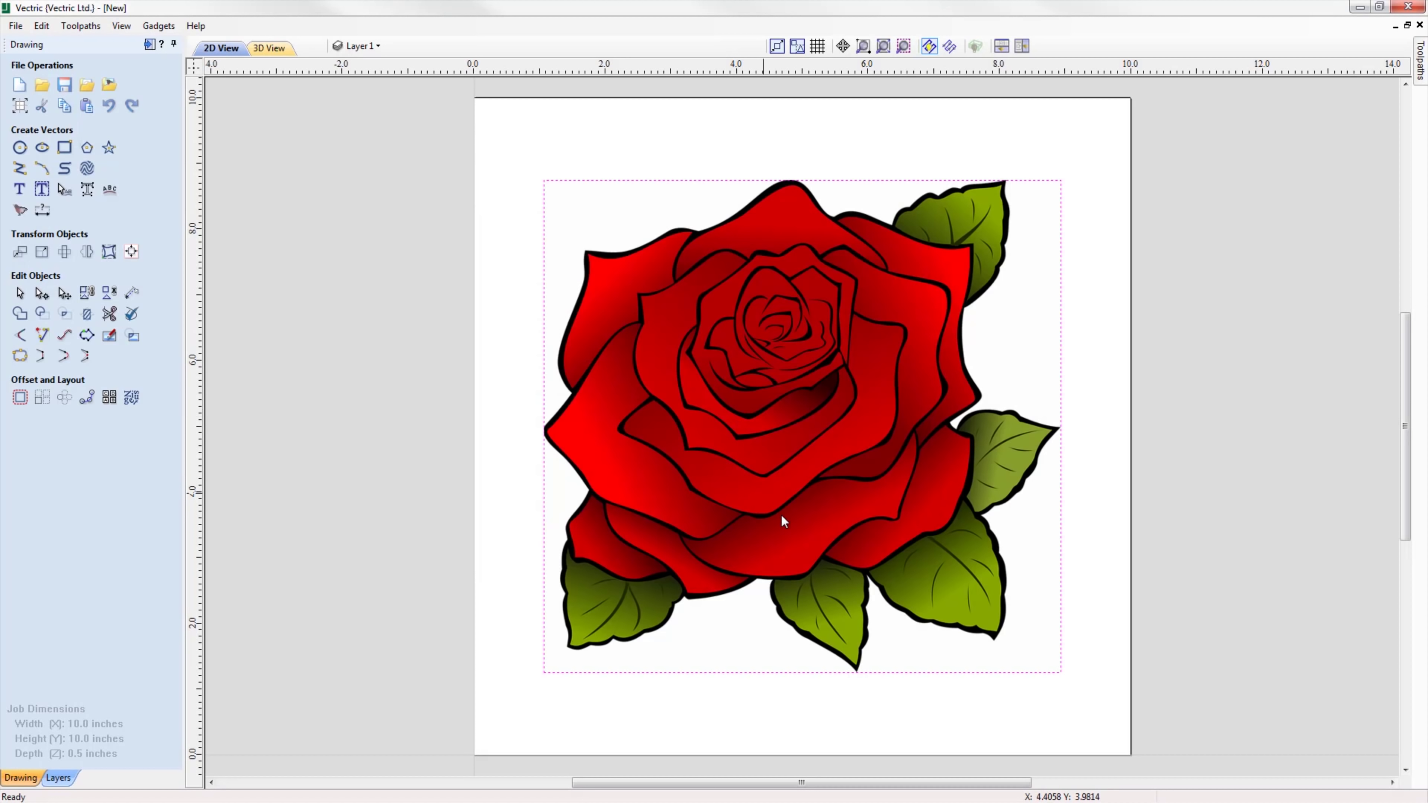
left_click(801, 550)
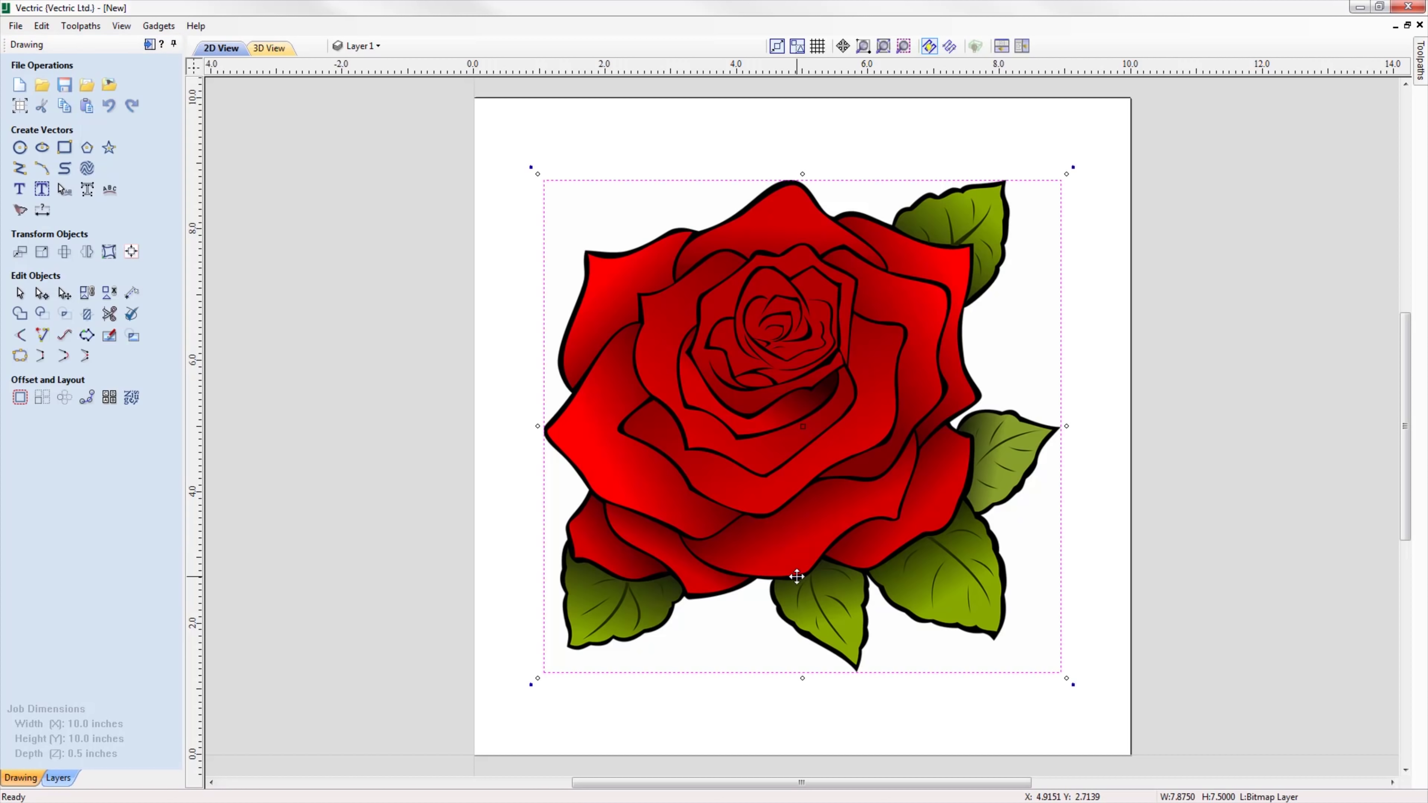
key("Delete")
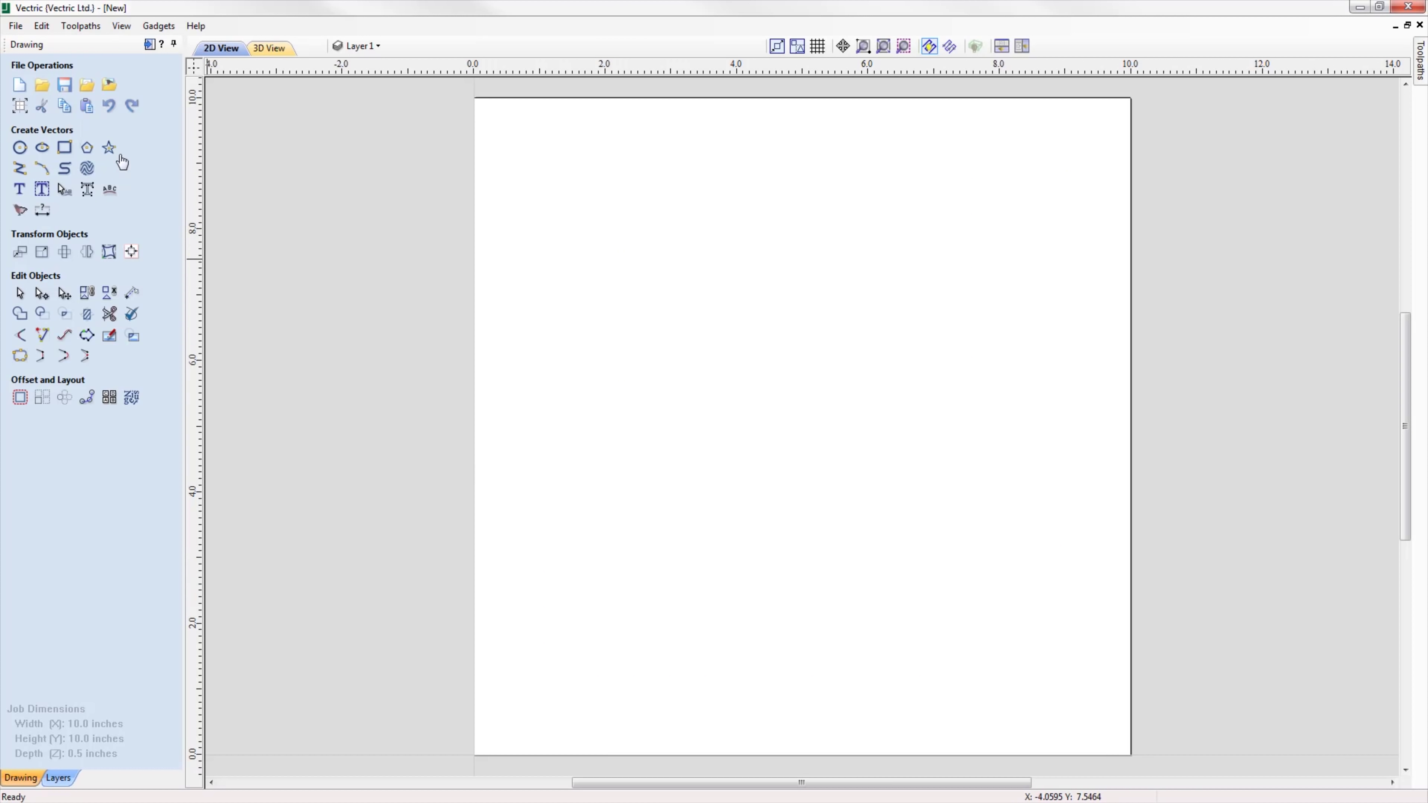
Review the File Dialog Default setting in the program options and keep it on Operation.
left_click(42, 26)
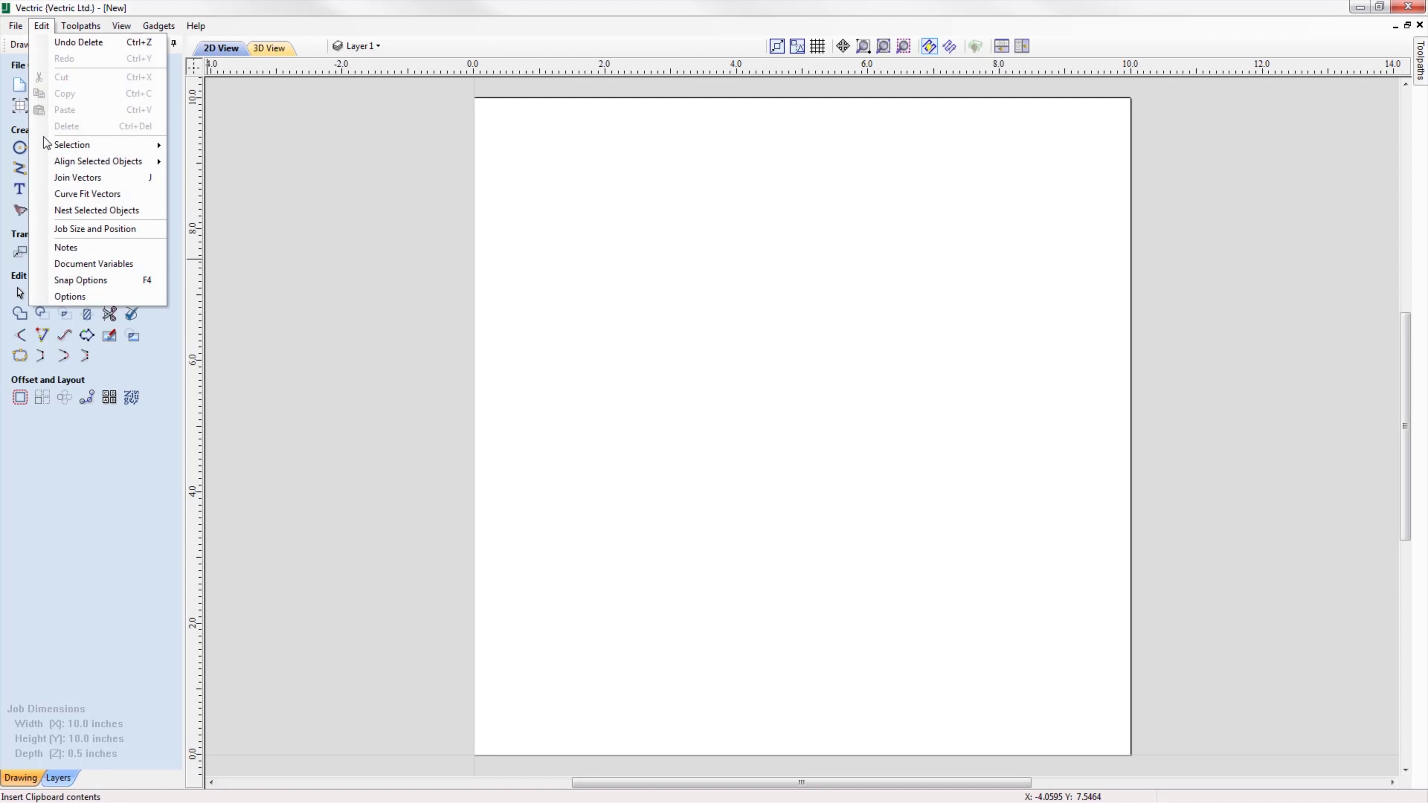
left_click(95, 293)
left_click_drag(875, 322, 869, 438)
left_click(764, 442)
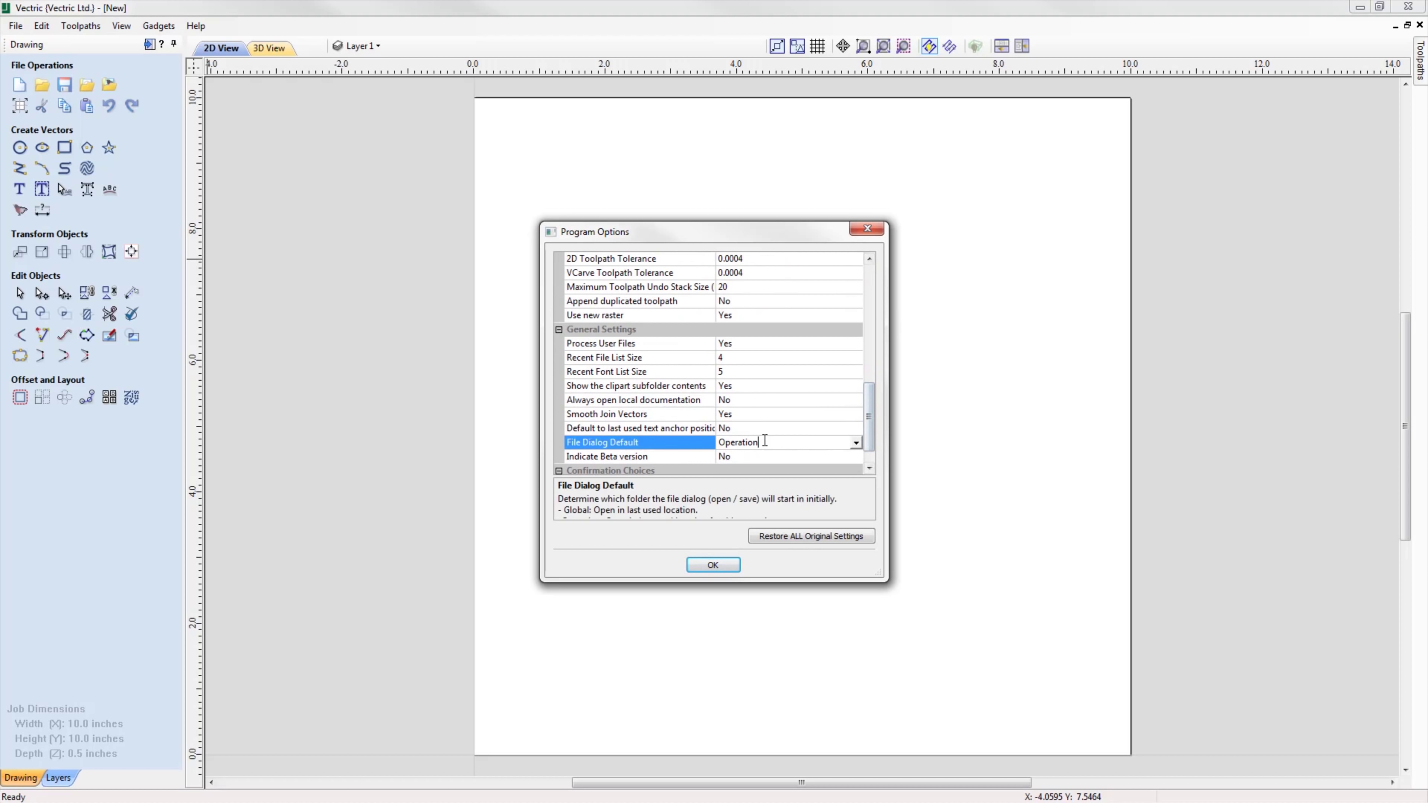
left_click(854, 443)
left_click(854, 443)
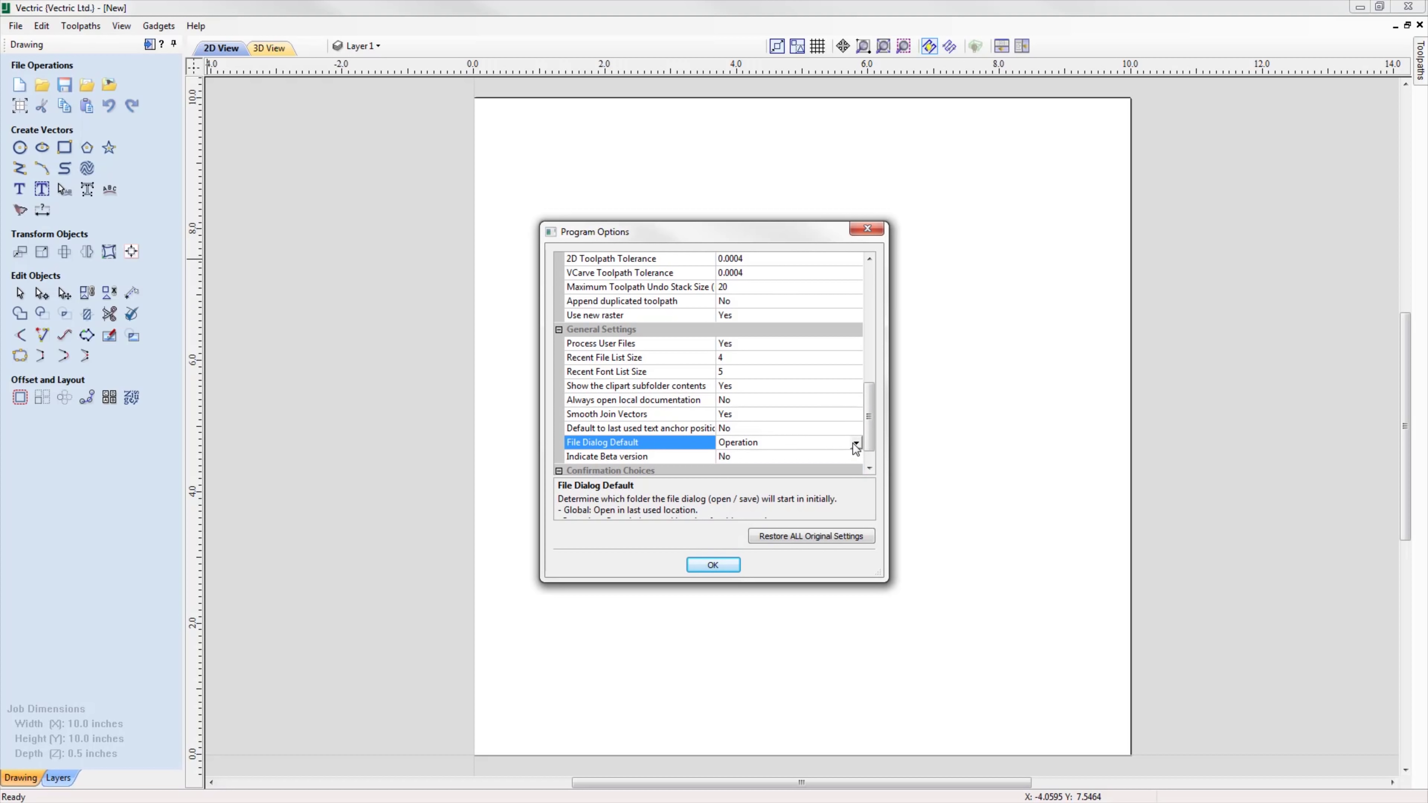
left_click(713, 565)
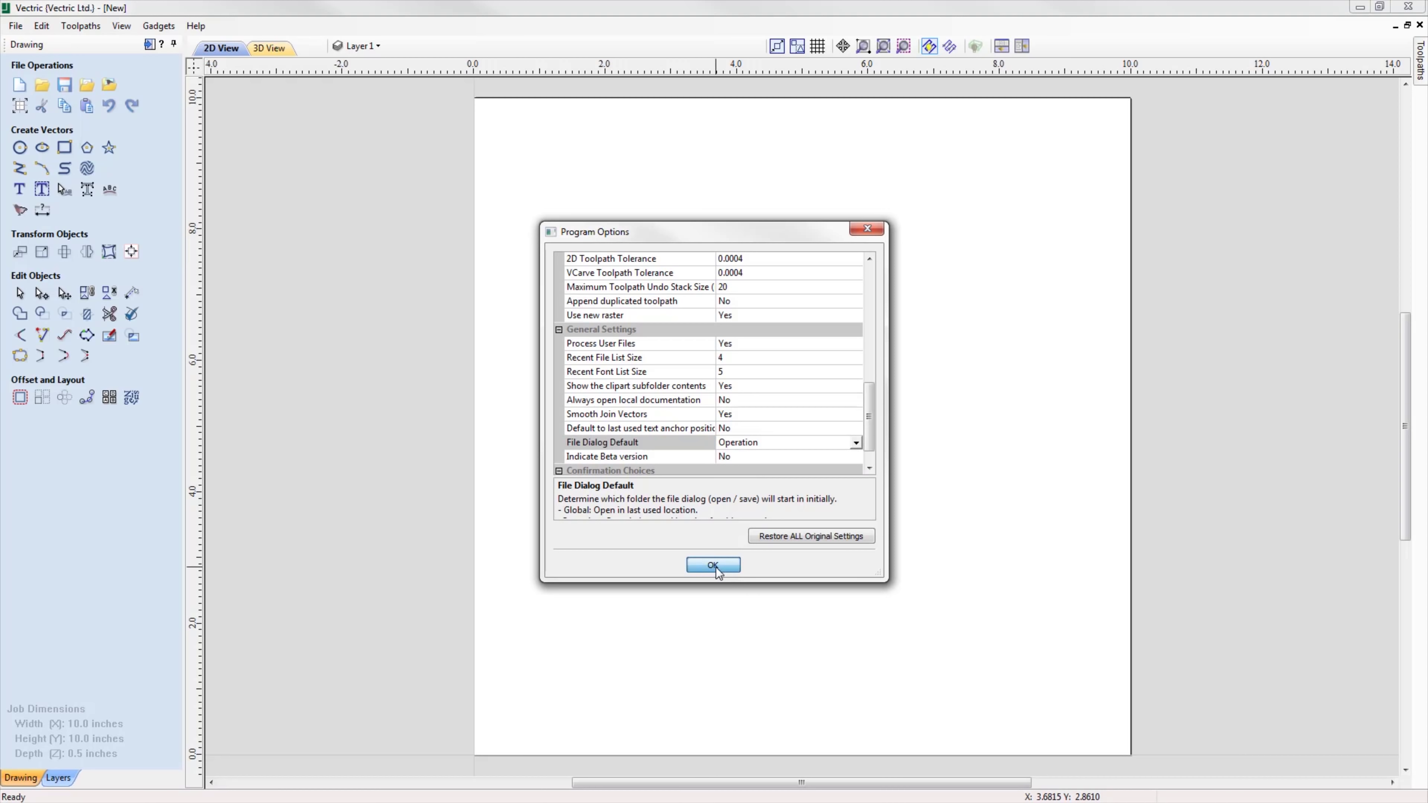
Import the black snowflake image from Project Images and enlarge it to about 7.48 by 8.59 inches.
left_click(107, 86)
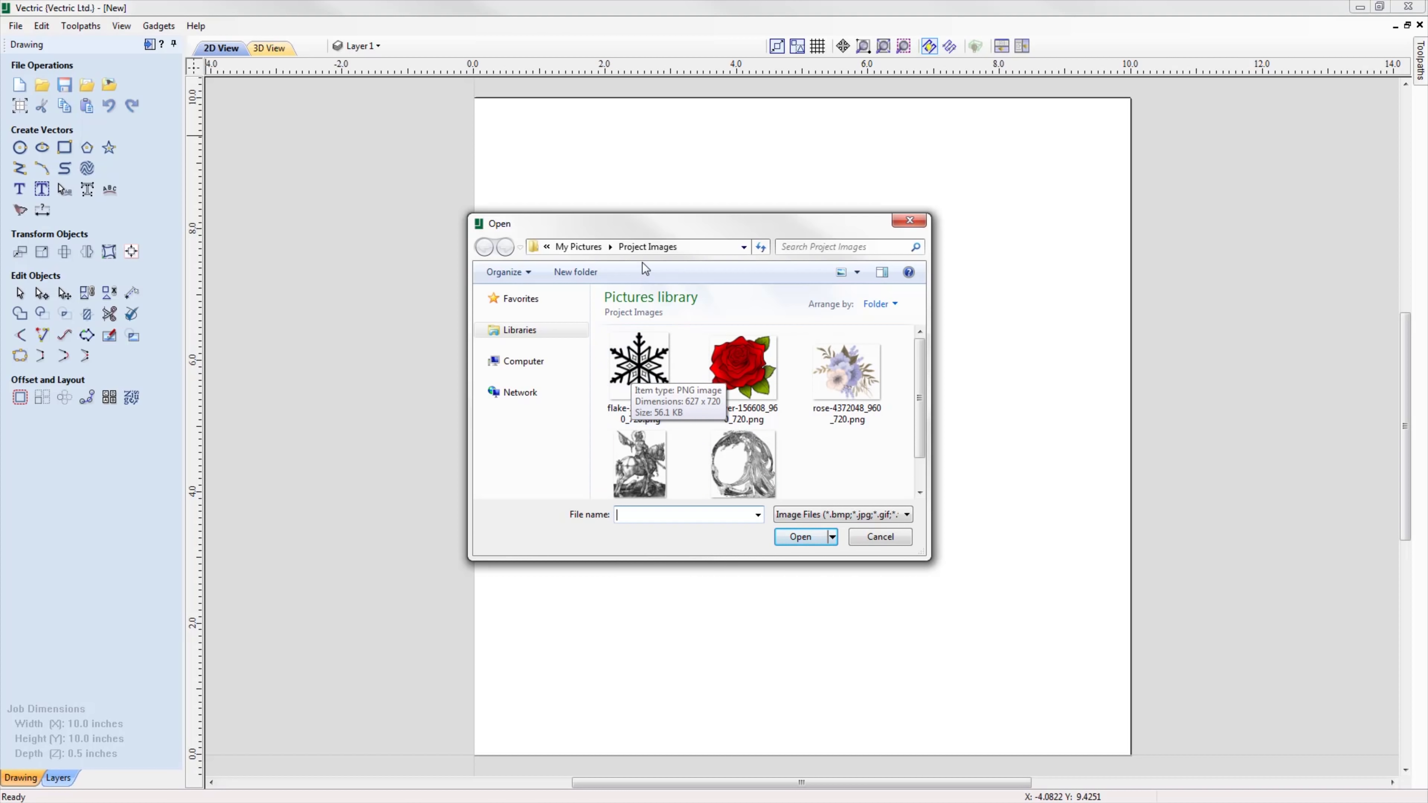
double_click(647, 372)
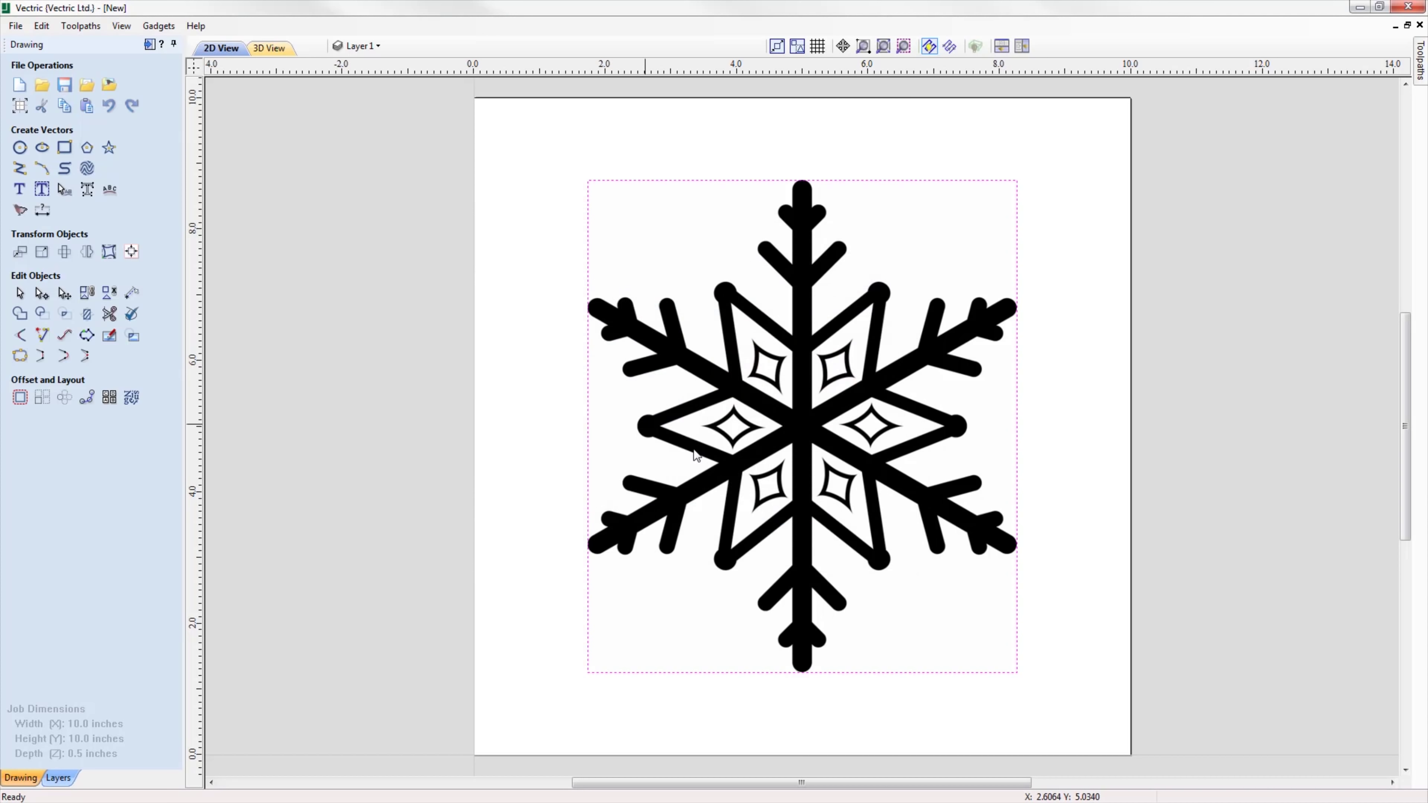
left_click(980, 319)
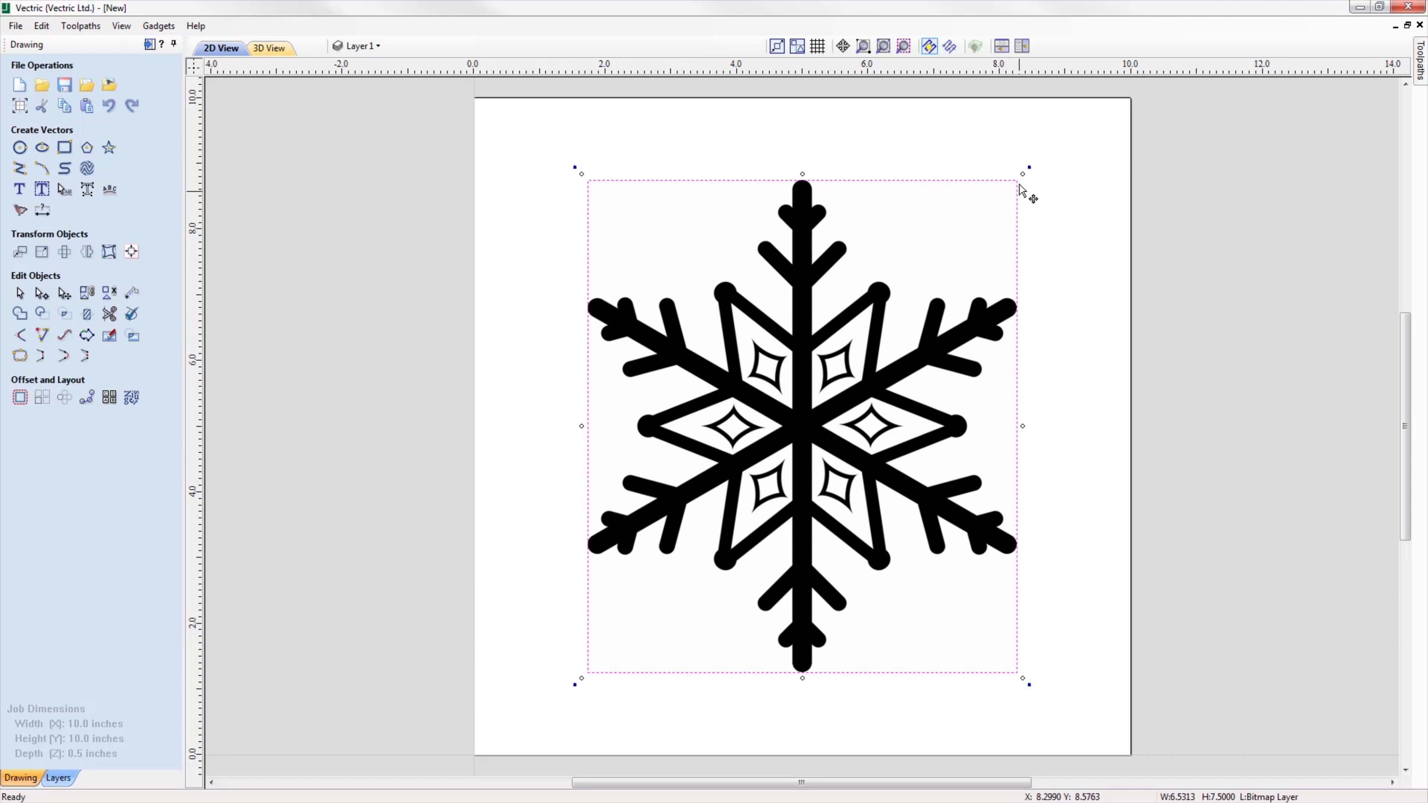
left_click_drag(1020, 174, 1052, 138)
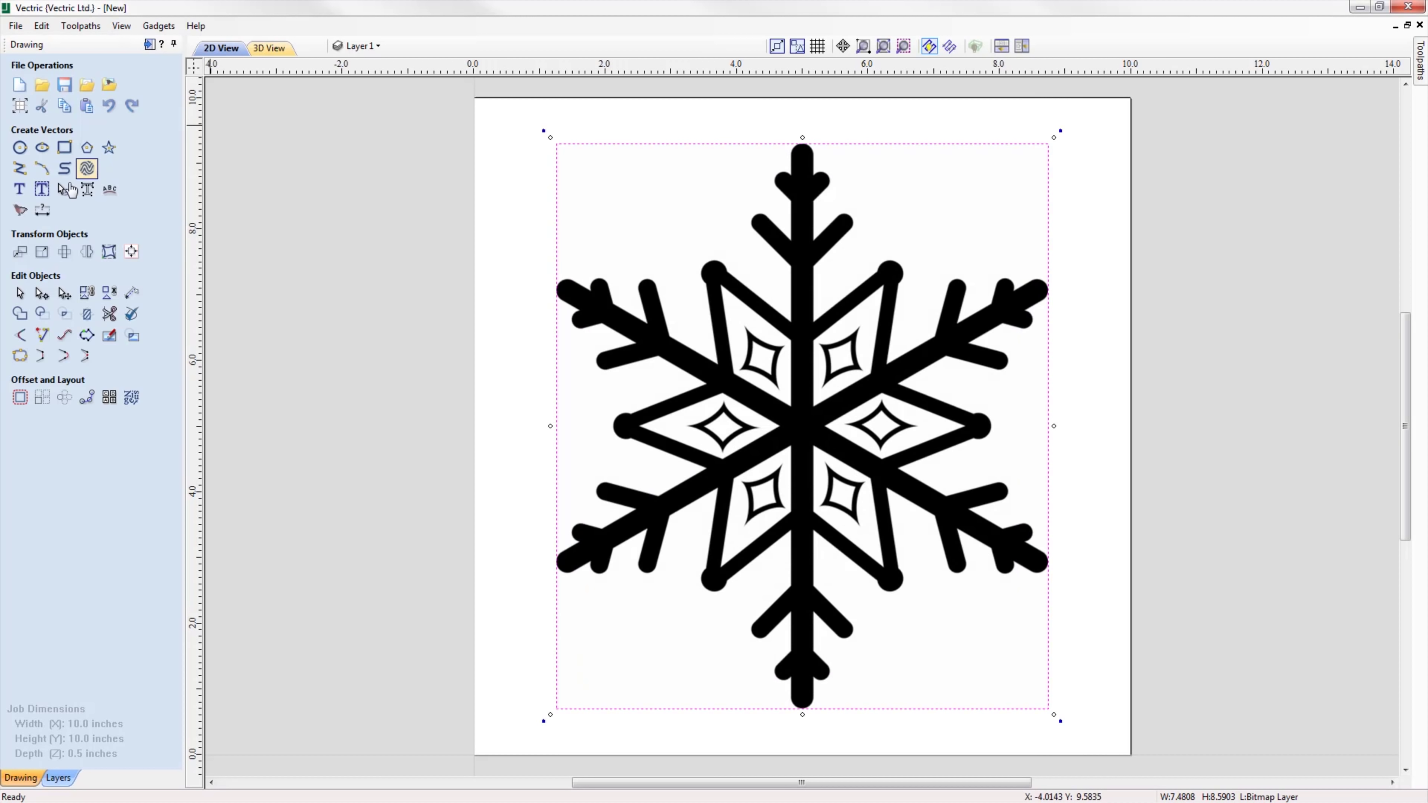
Trace the snowflake bitmap in Black / White at threshold 0.50 with grouped vectors, and select the traced vectors.
left_click(23, 212)
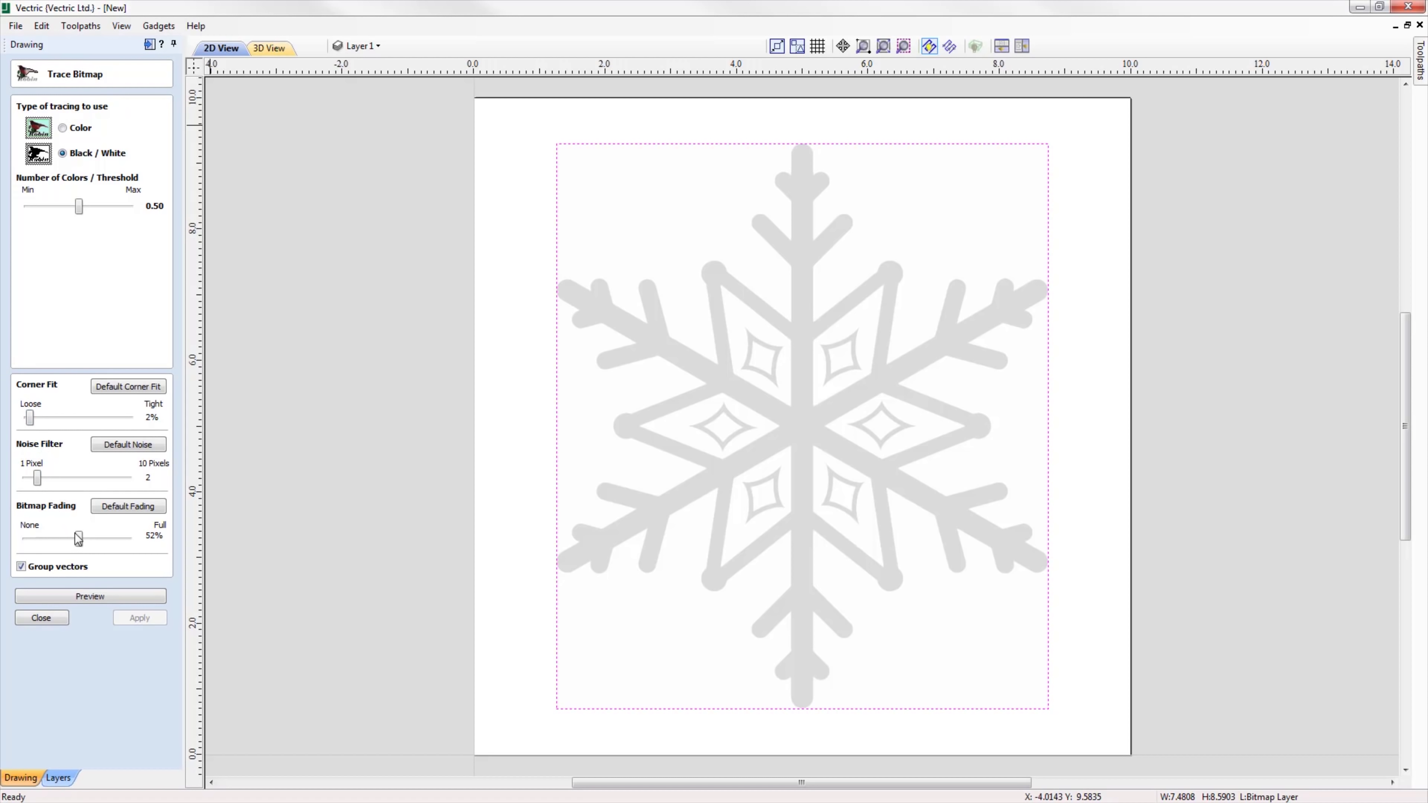
left_click(82, 595)
left_click(133, 618)
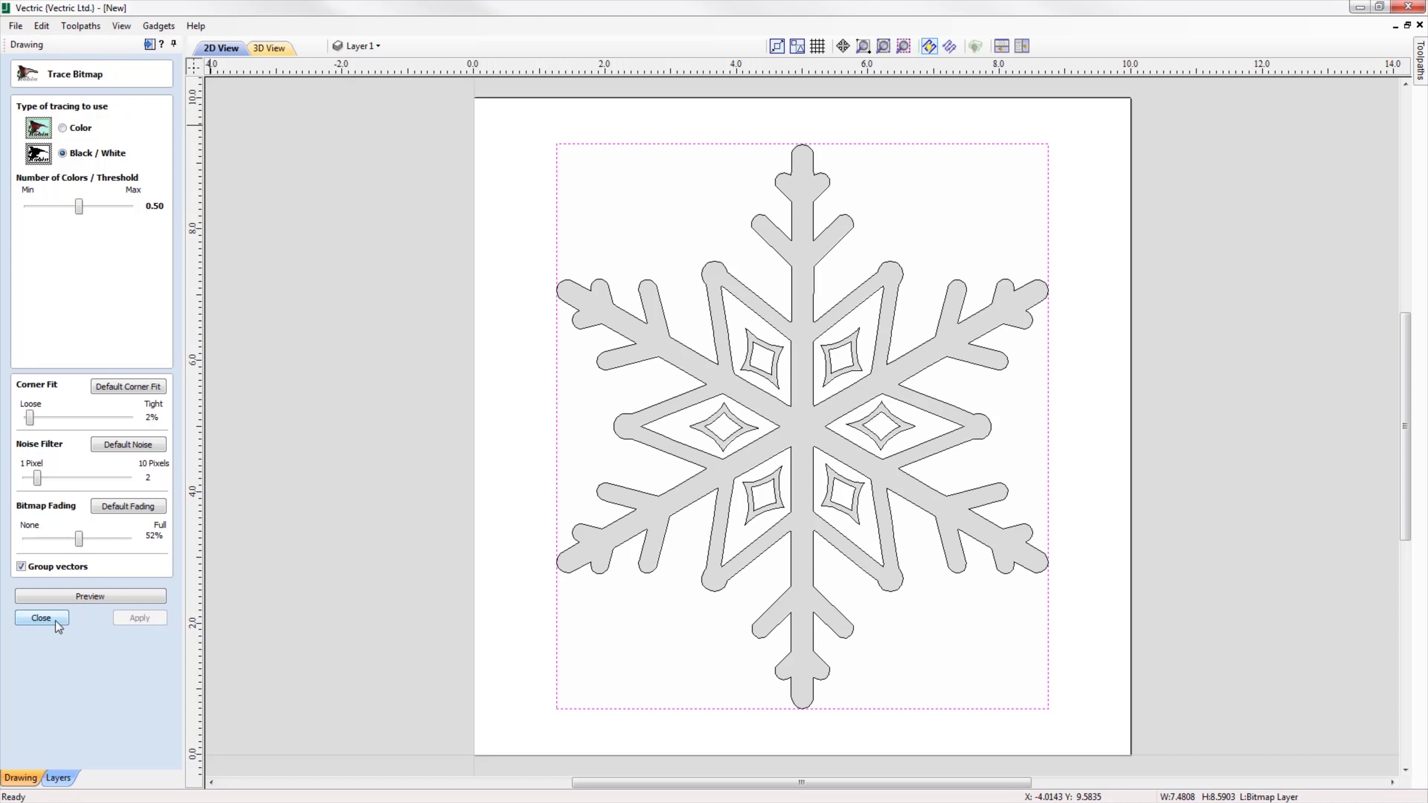
left_click(41, 617)
left_click(641, 290)
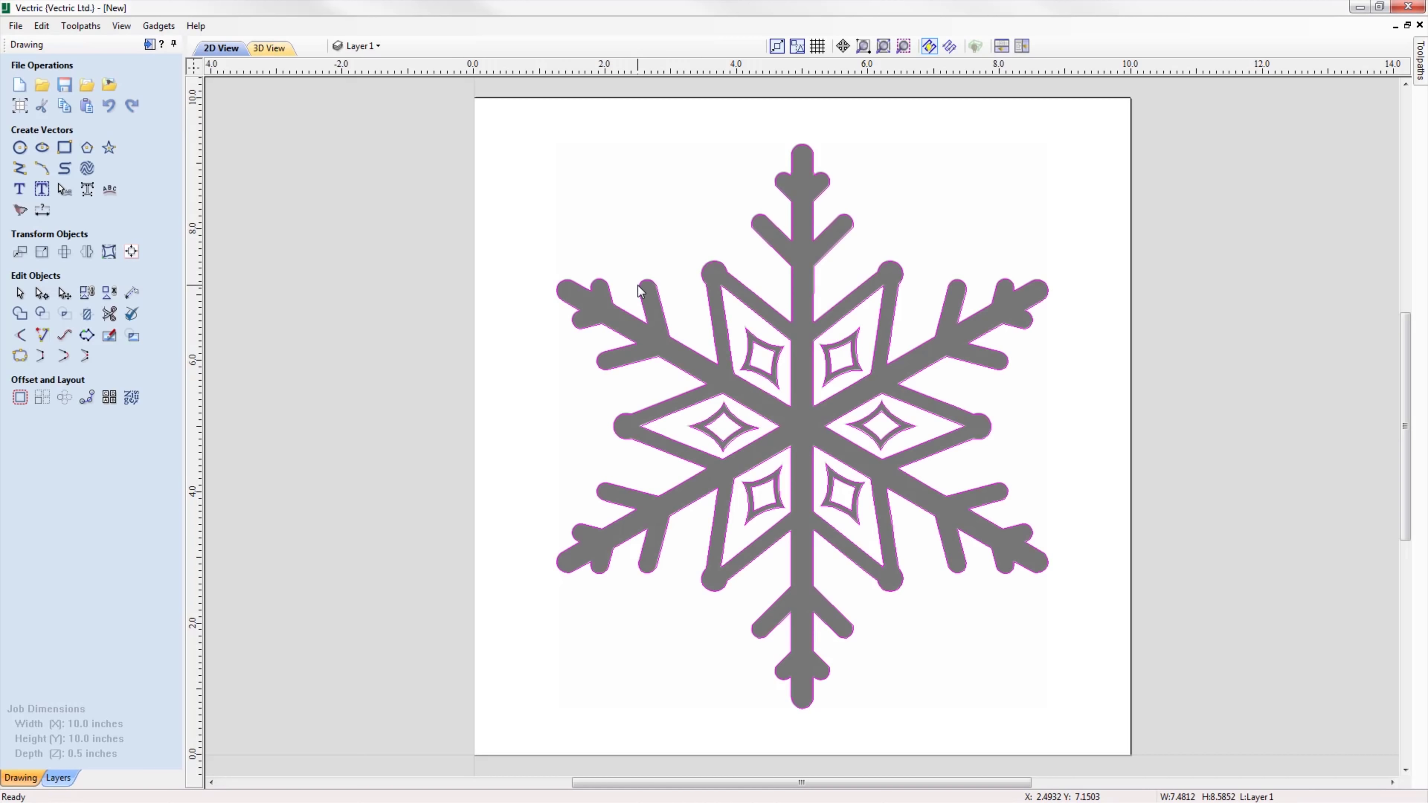
Start a DXF export of the selected snowflake vectors to check its default save folder, and cancel without saving.
left_click(16, 26)
mouse_move(213, 210)
left_click(290, 227)
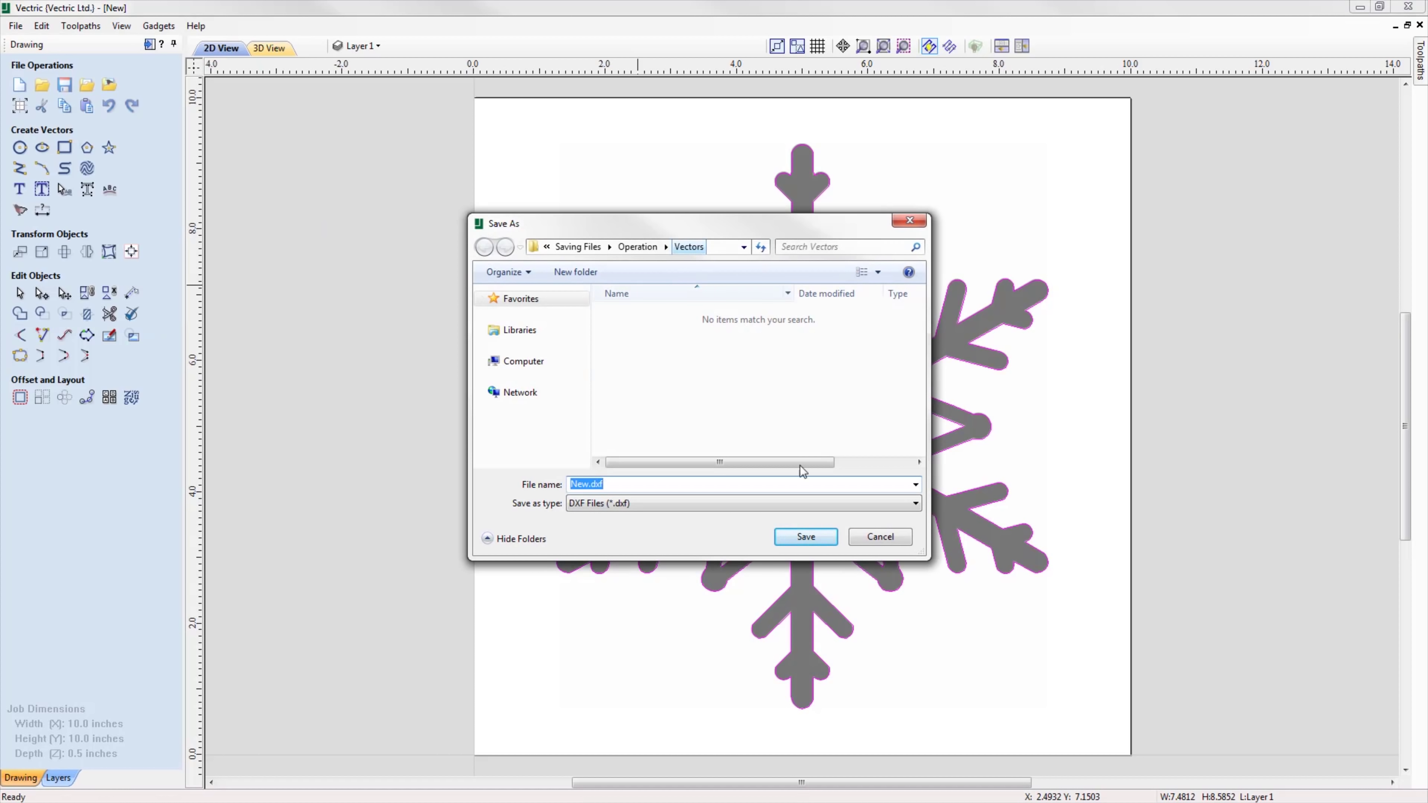
left_click(871, 537)
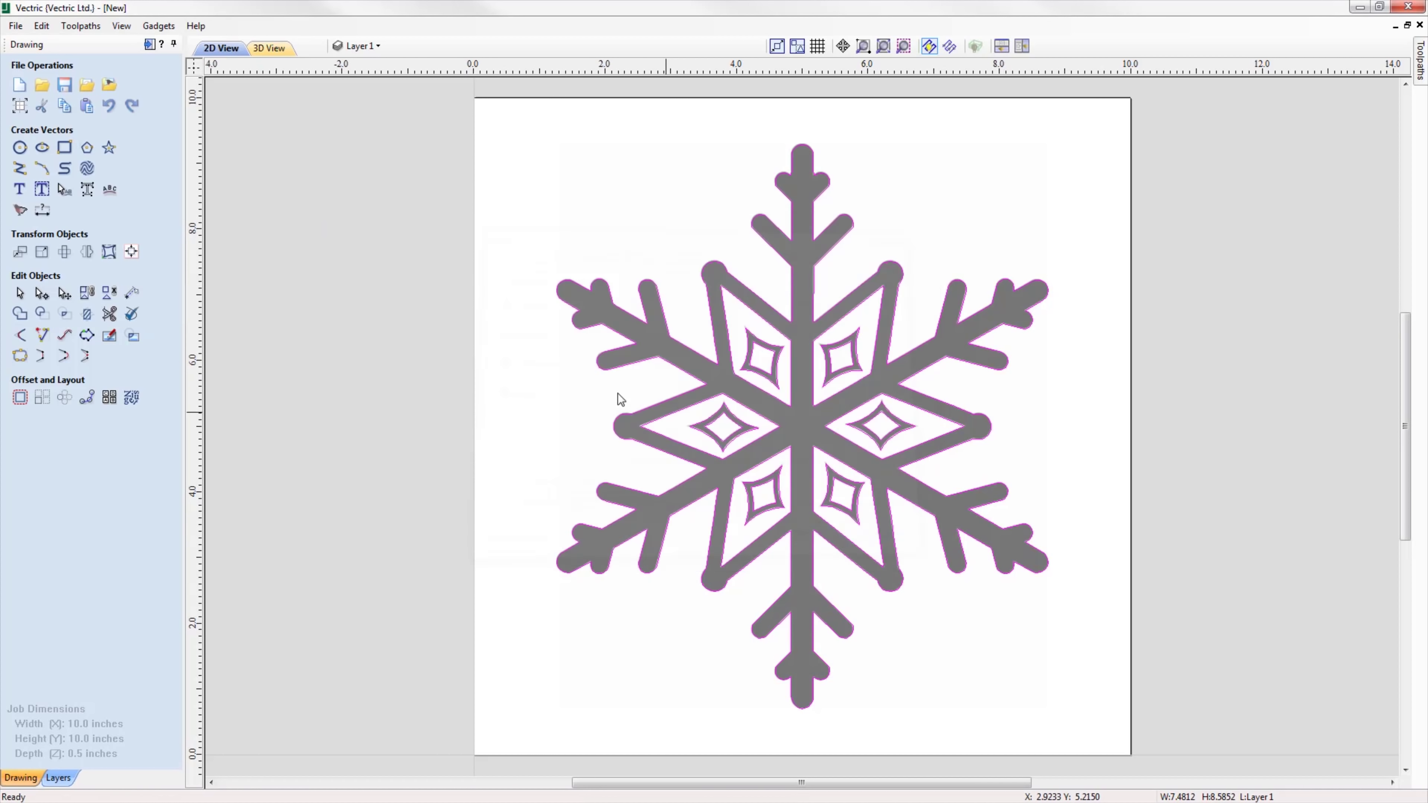
Calculate a raster pocket toolpath for the snowflake with a 0.1 inch cut depth and the 0.125 inch End Mill.
left_click(149, 44)
left_click(1268, 152)
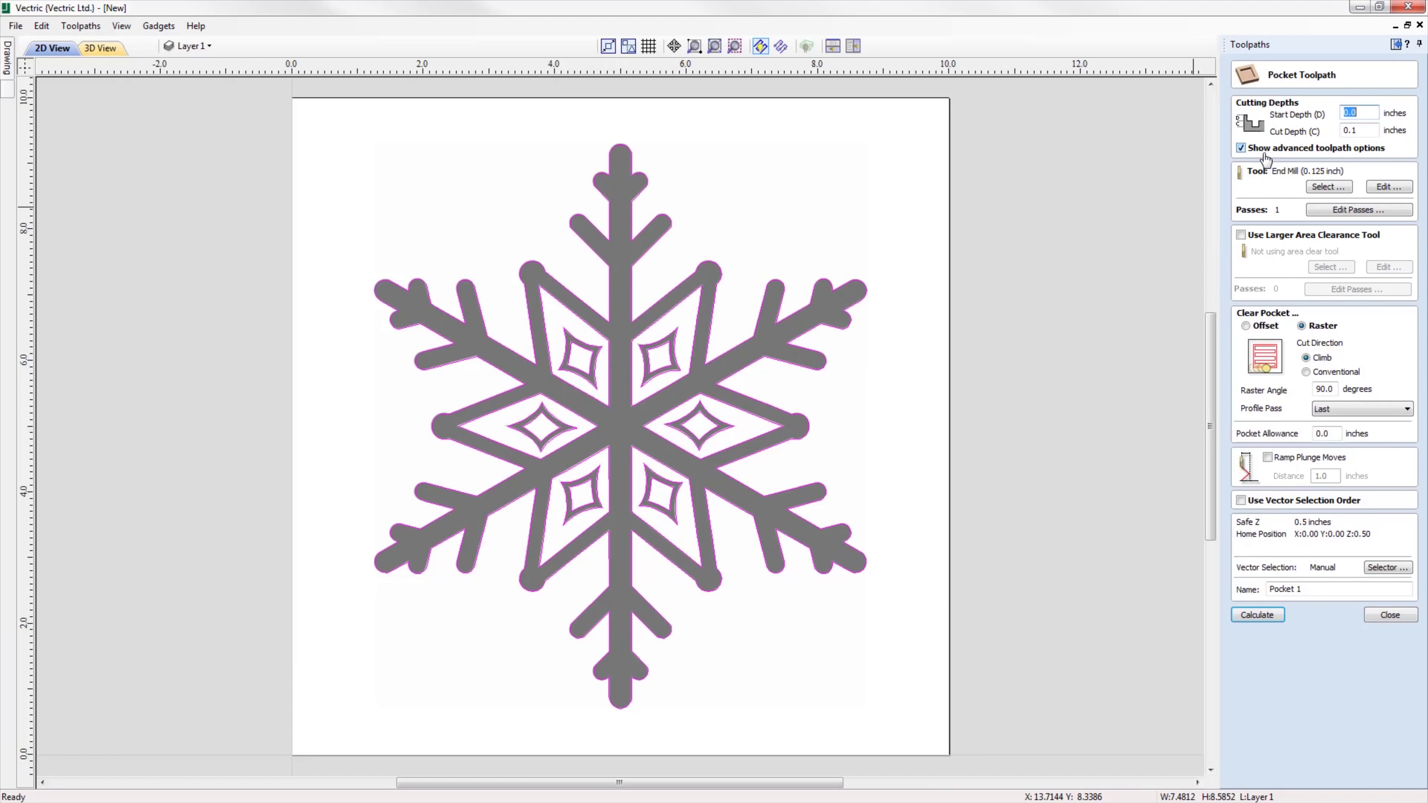
left_click(1266, 615)
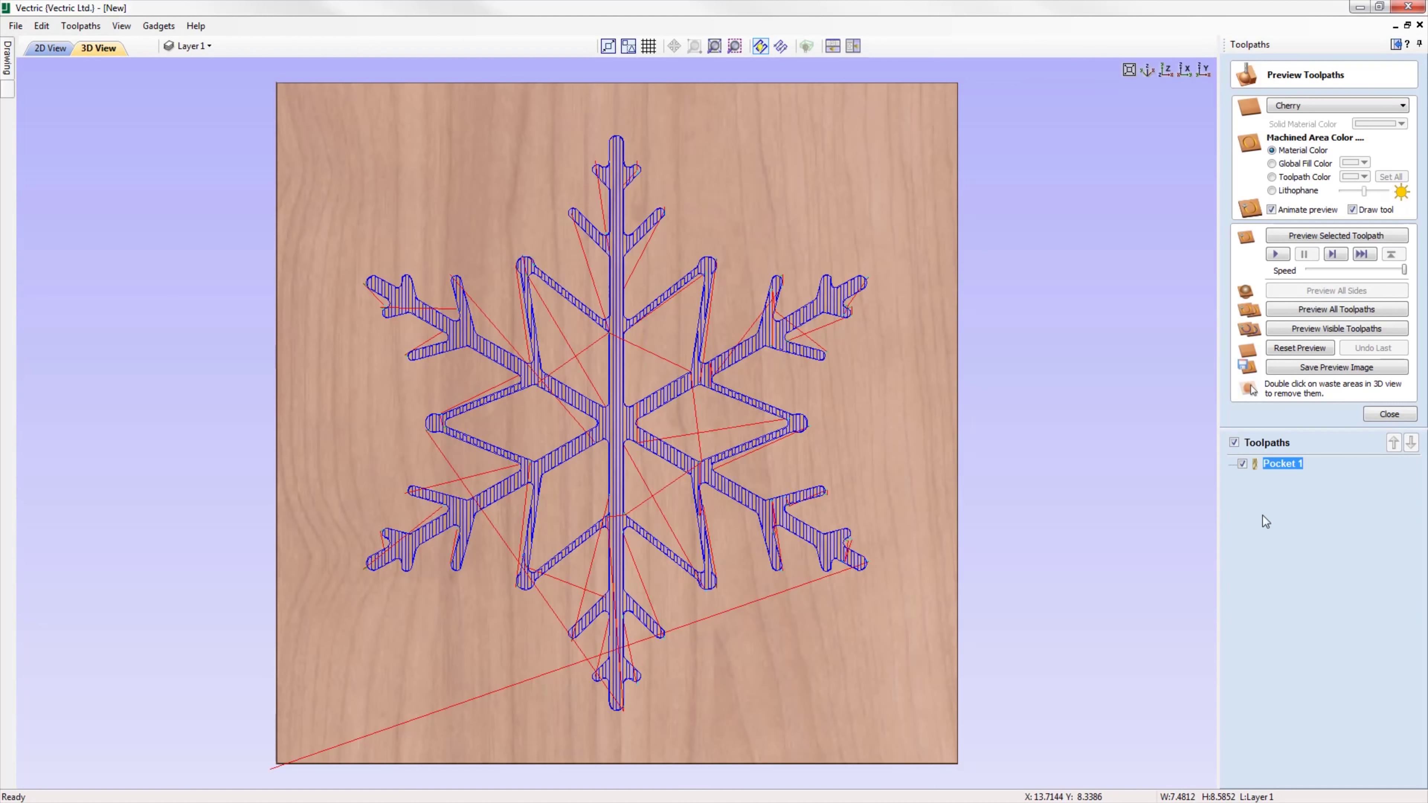
left_click(1382, 423)
Start saving the pocket toolpath as G Code (inch) to check its default save folder, and cancel without saving.
left_click(1351, 228)
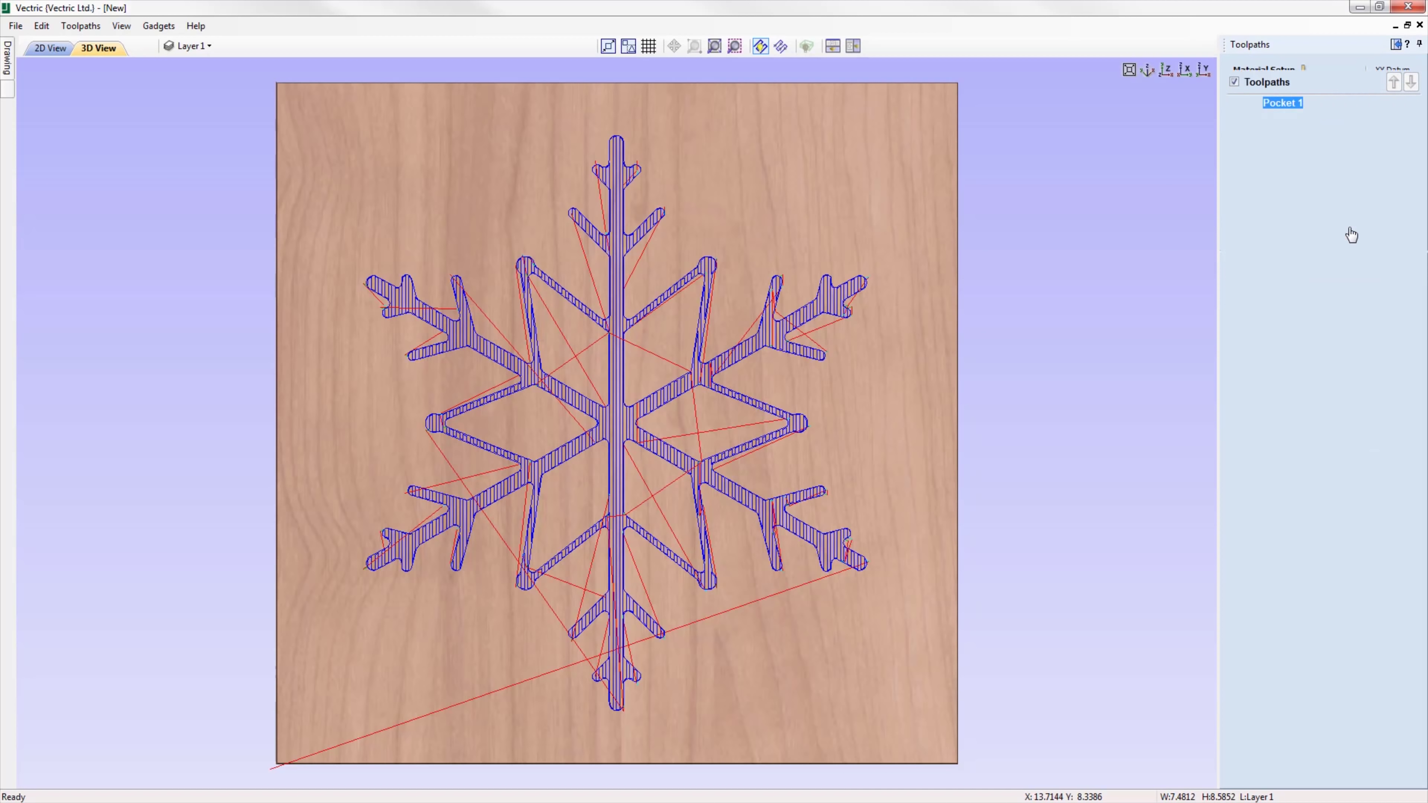
left_click(1337, 382)
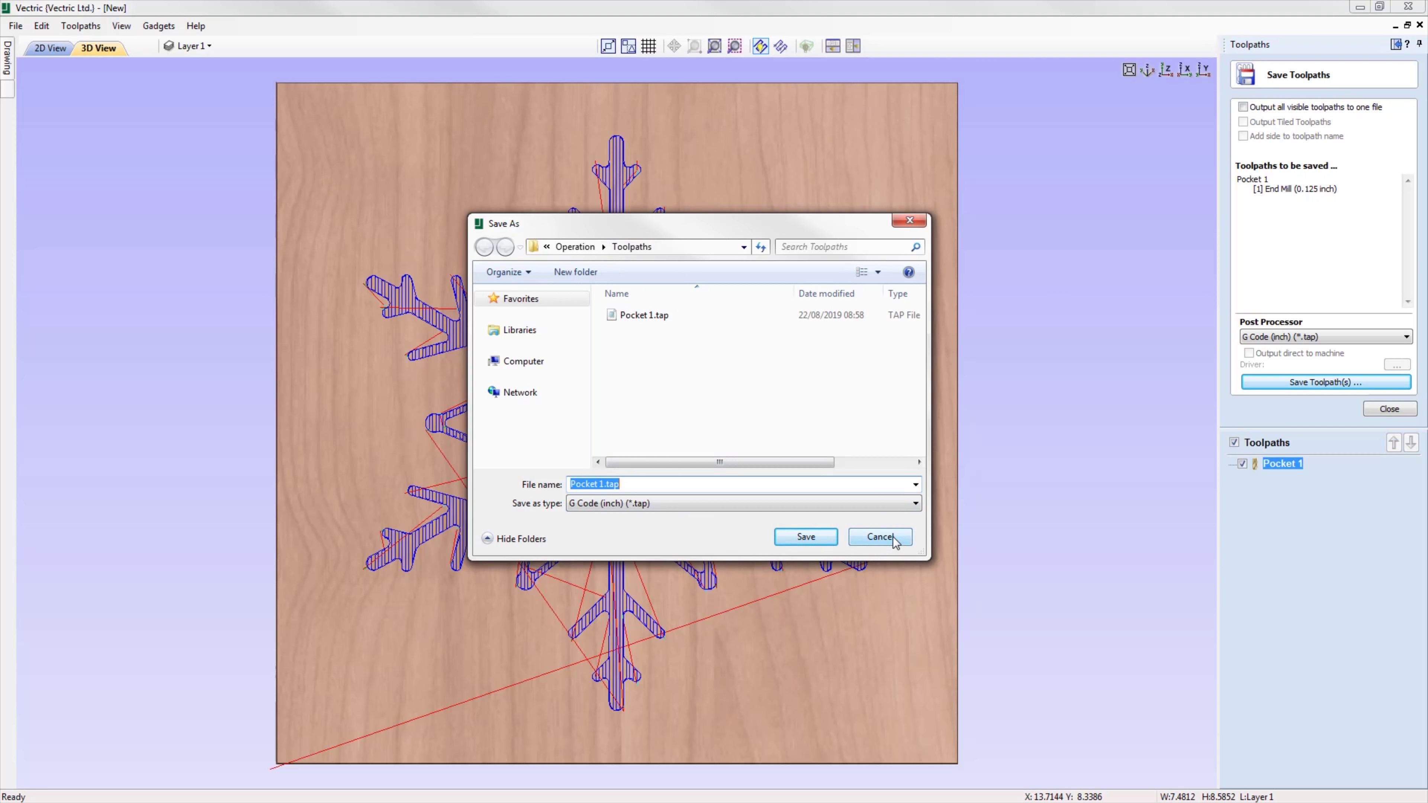
left_click(880, 537)
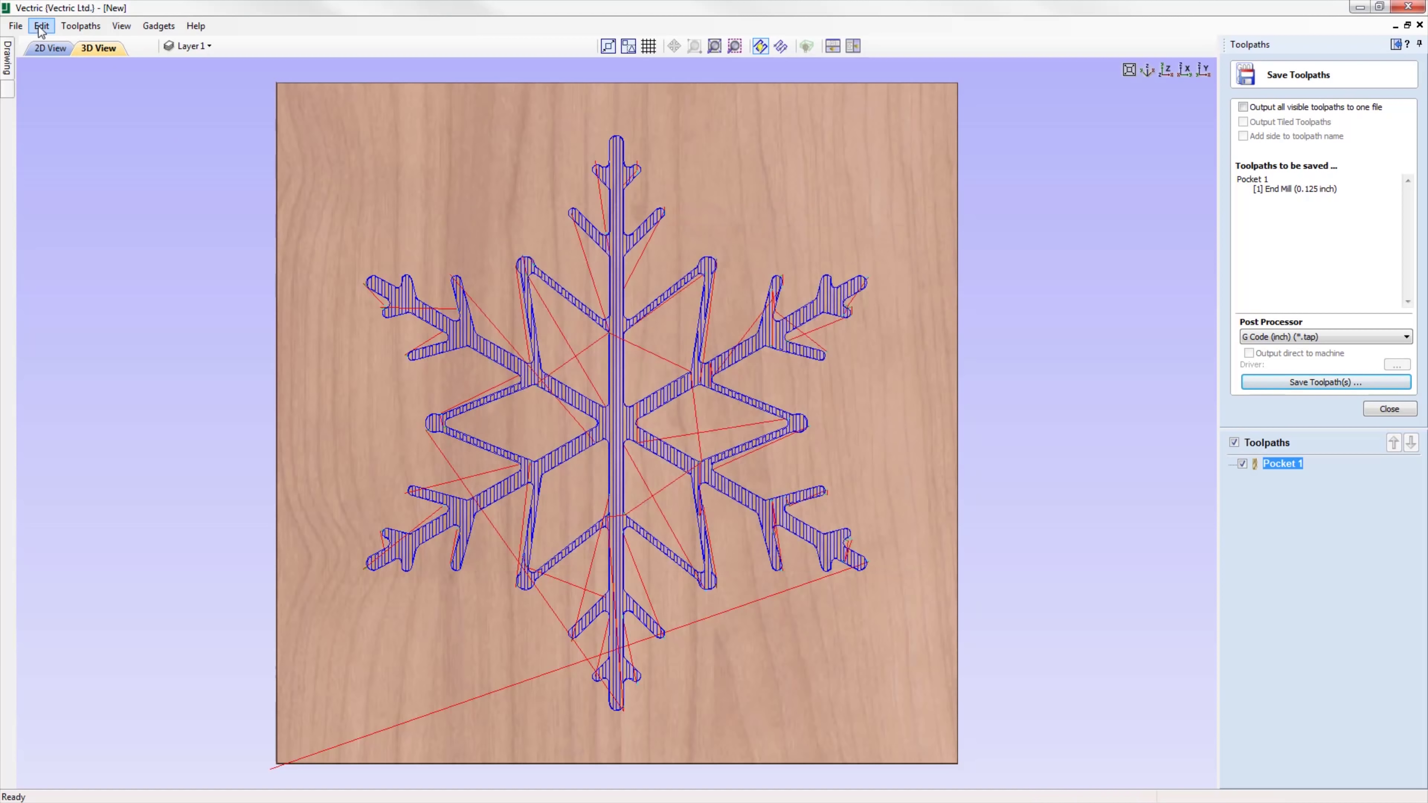
Find File Dialog Default under General Settings in the program options and show its available choices.
left_click(41, 25)
left_click(70, 297)
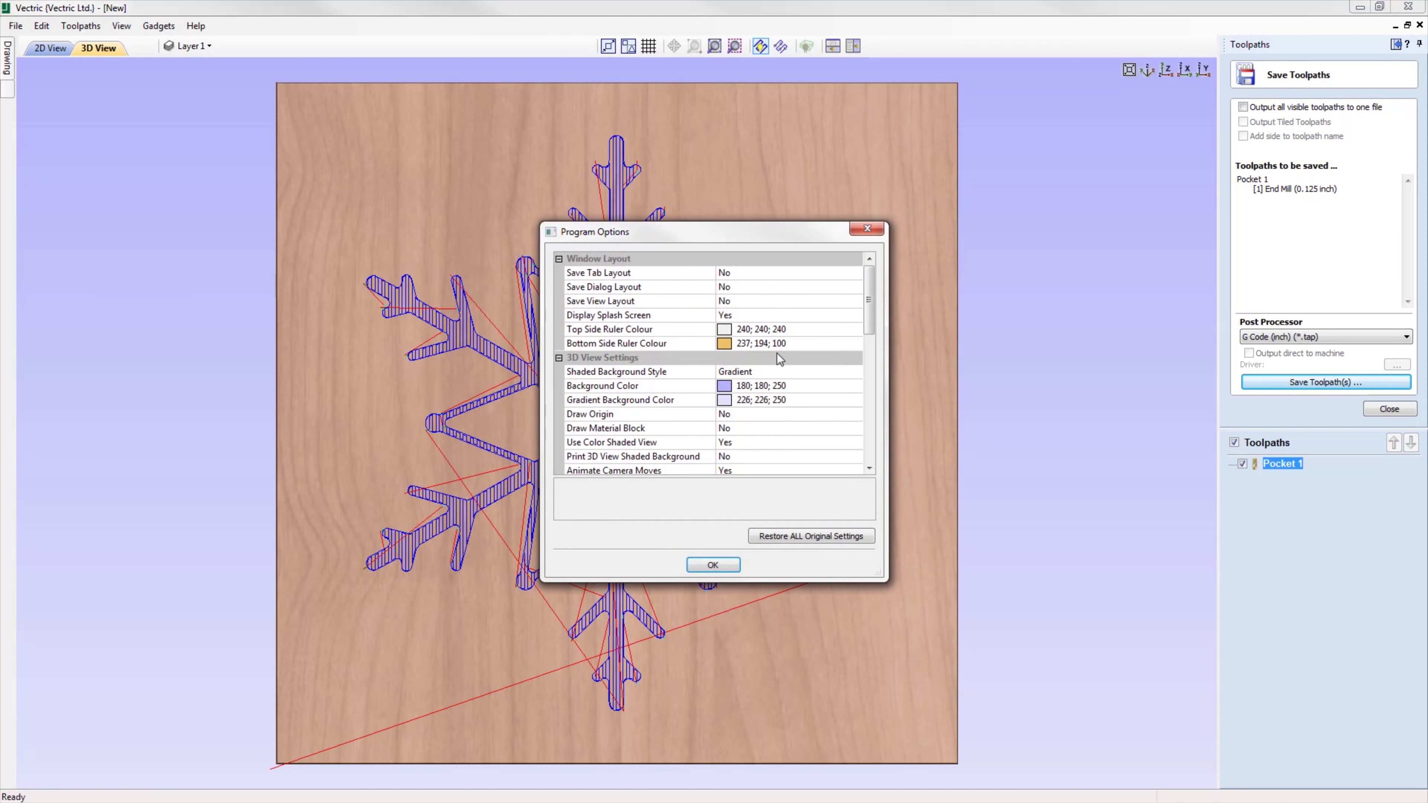
scroll(875, 385, "down", 2)
scroll(875, 385, "down", 6)
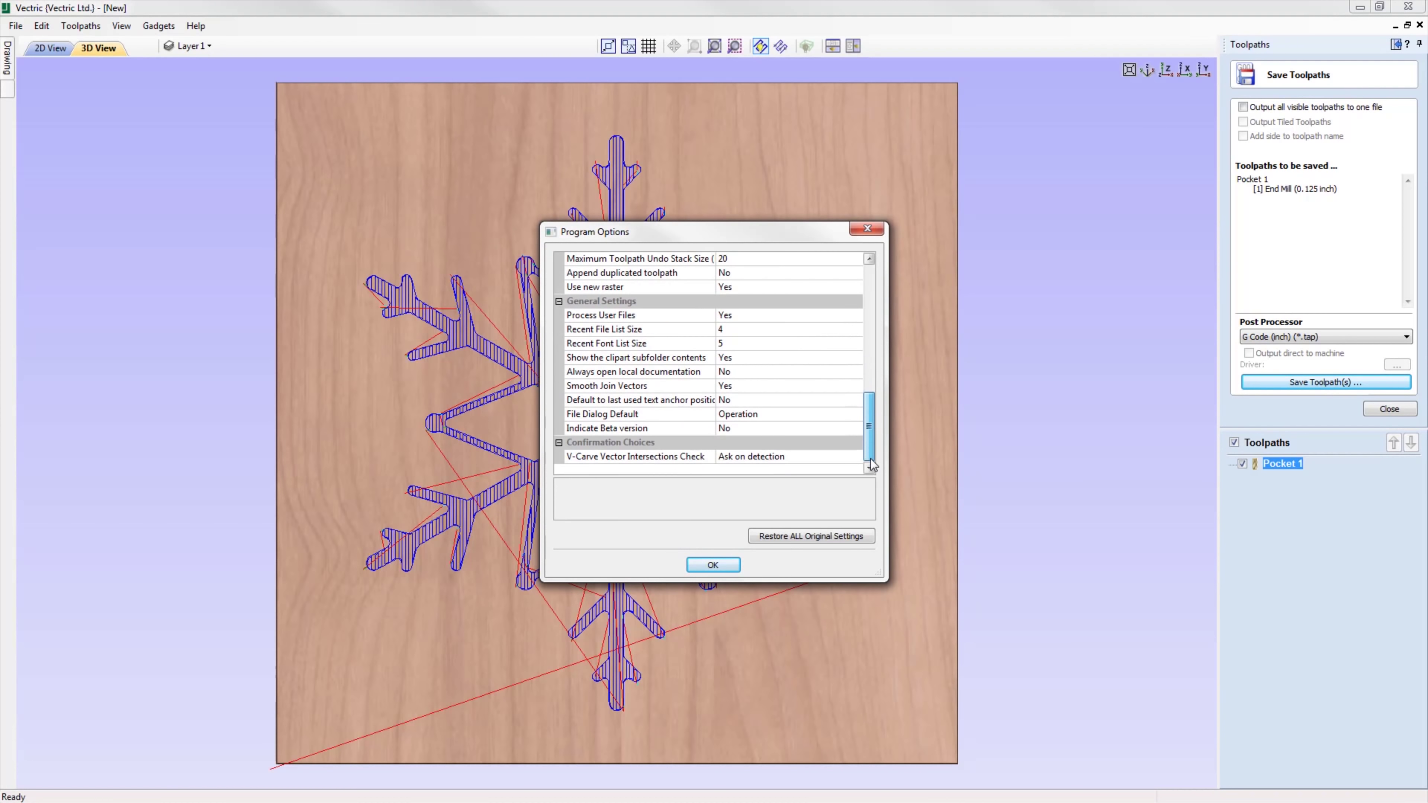
left_click(791, 413)
left_click(854, 414)
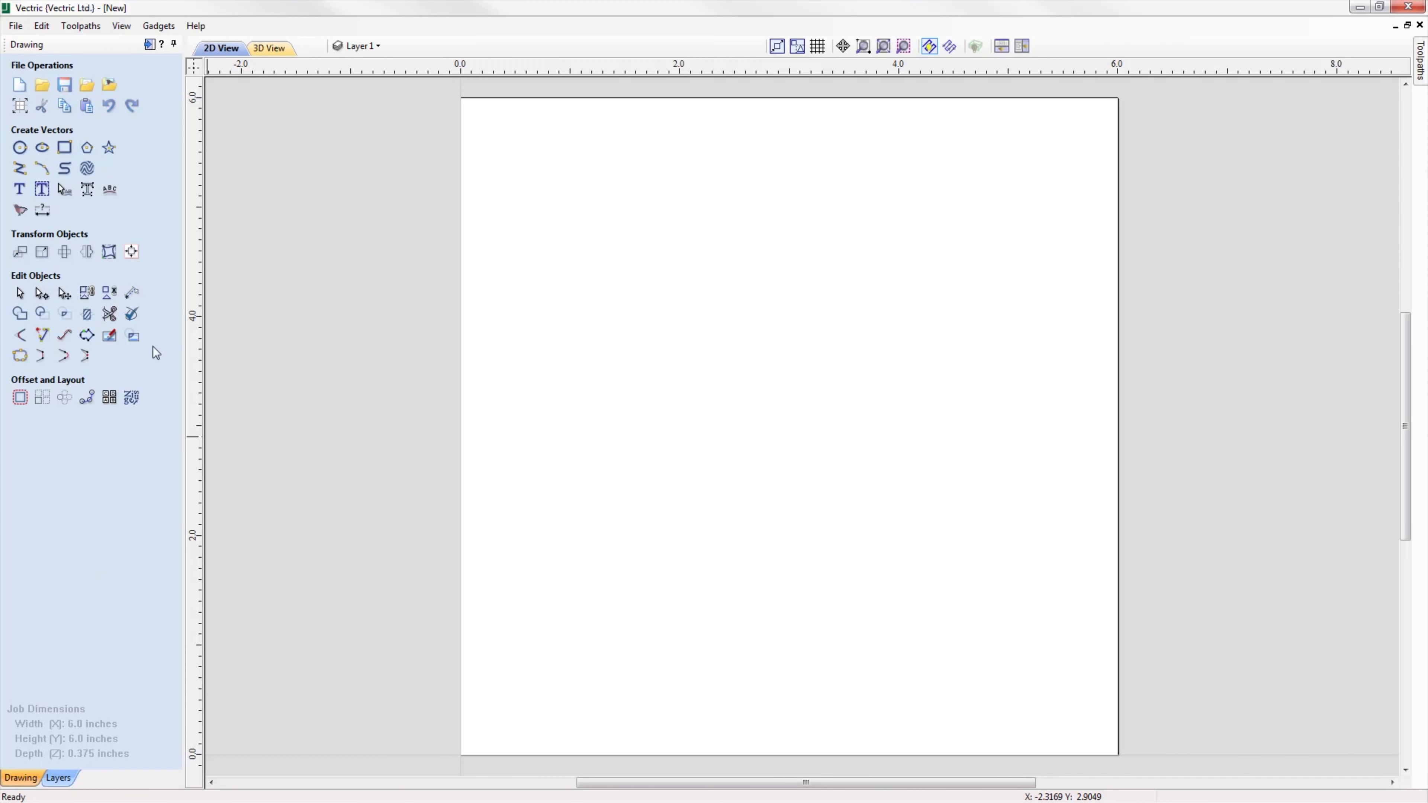
Open the context help for the Drilling Toolpath form and read through its page.
left_click(148, 45)
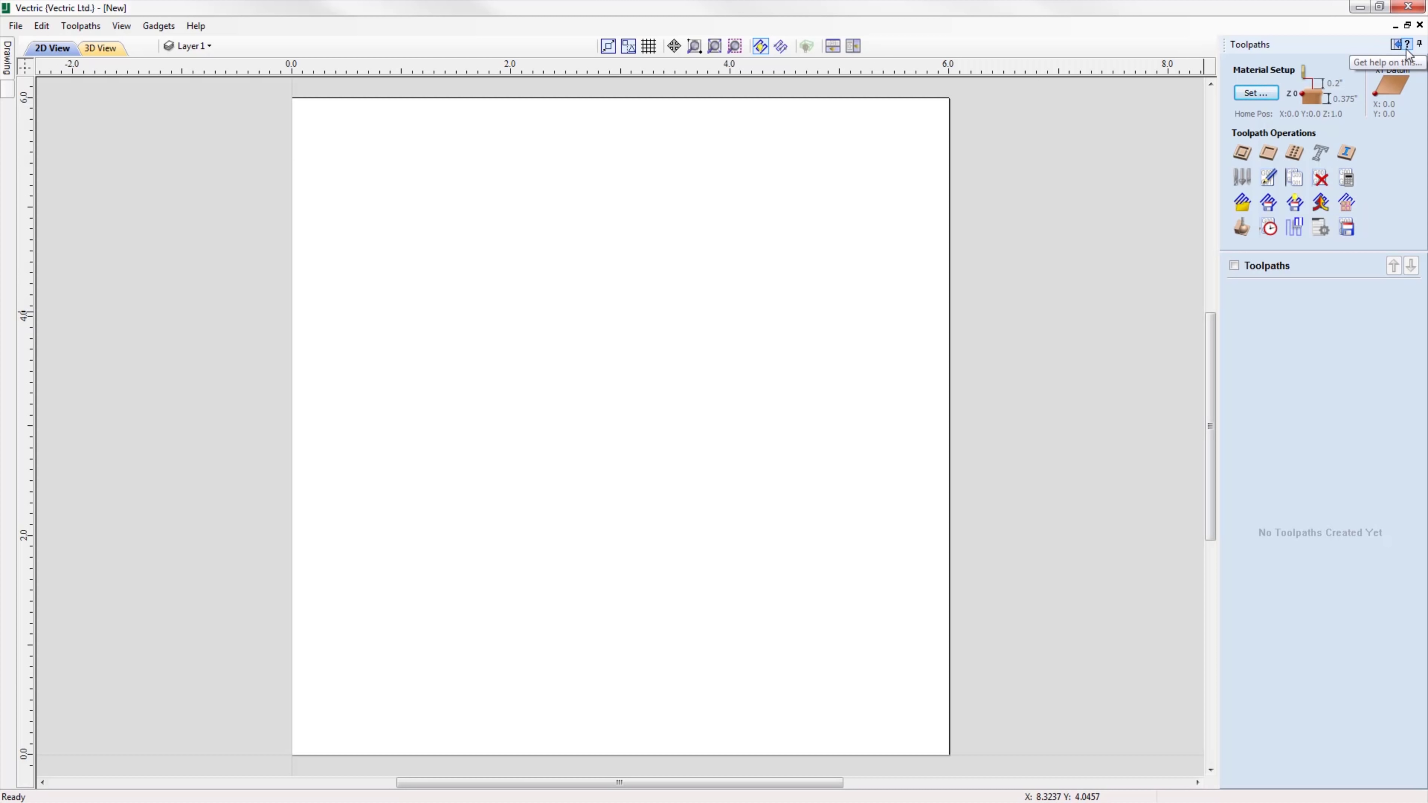
left_click(1304, 152)
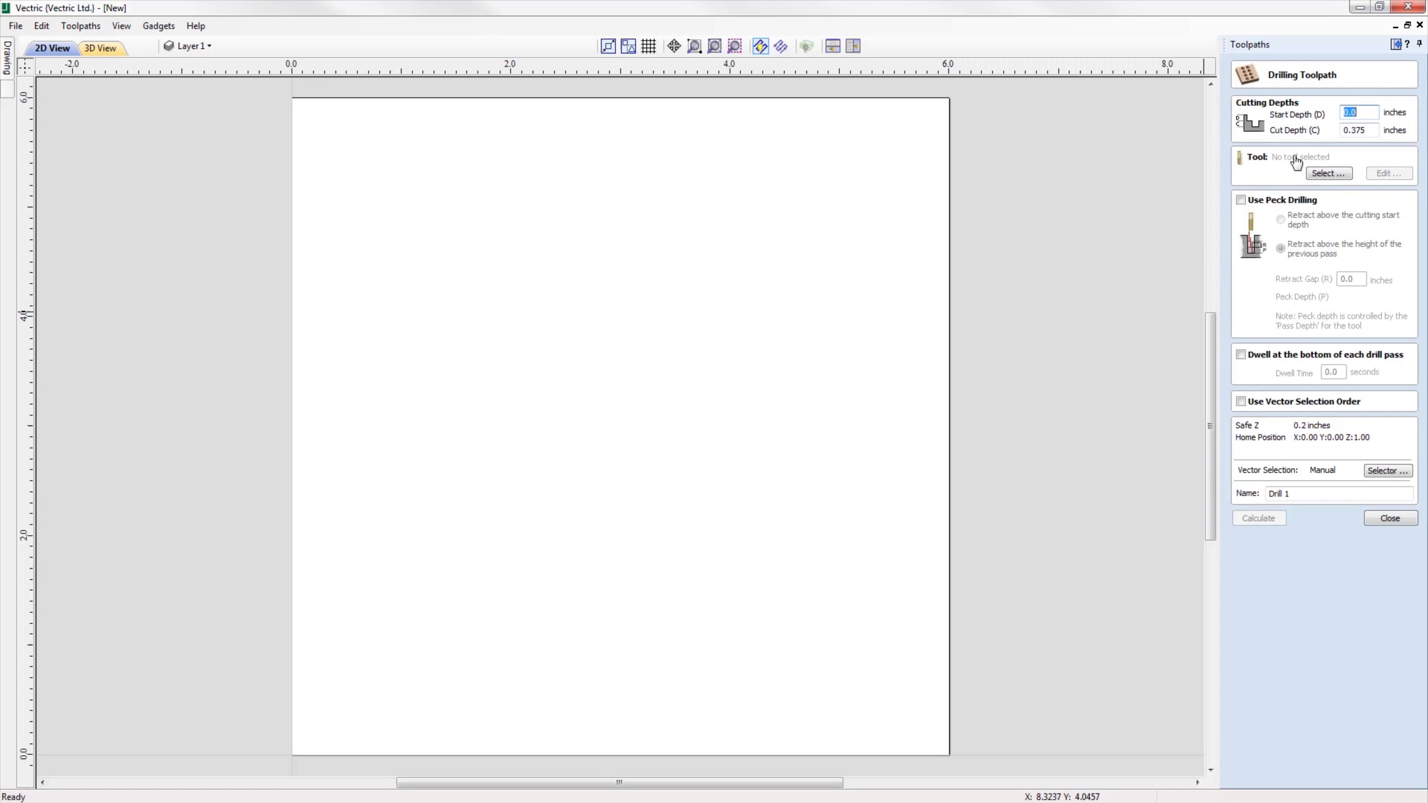
left_click(1409, 45)
left_click_drag(1011, 373, 1015, 755)
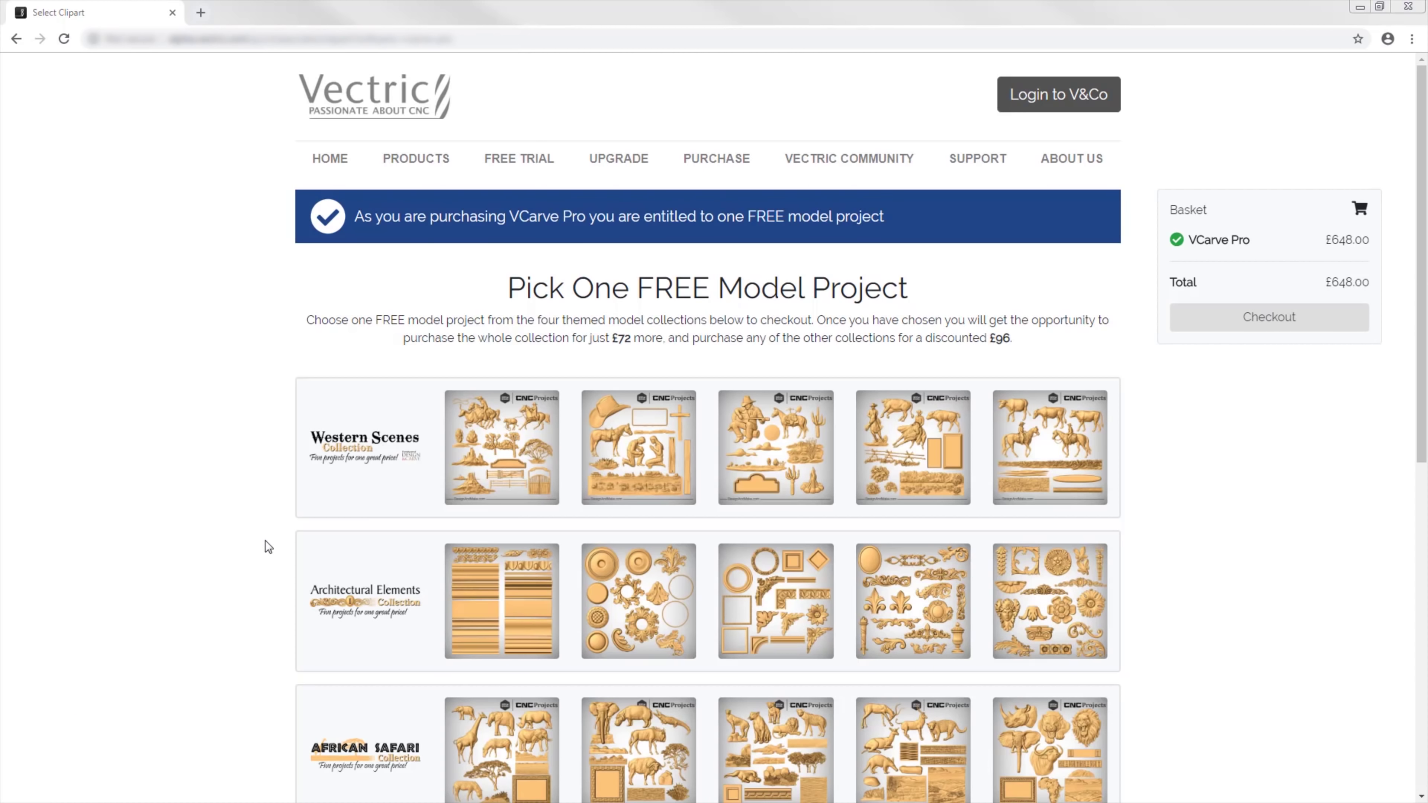
On the Vectric Select Clipart page in the browser, view the enlarged preview of the third Western Scenes project and close it.
left_click_drag(1425, 400, 1425, 497)
left_click(813, 308)
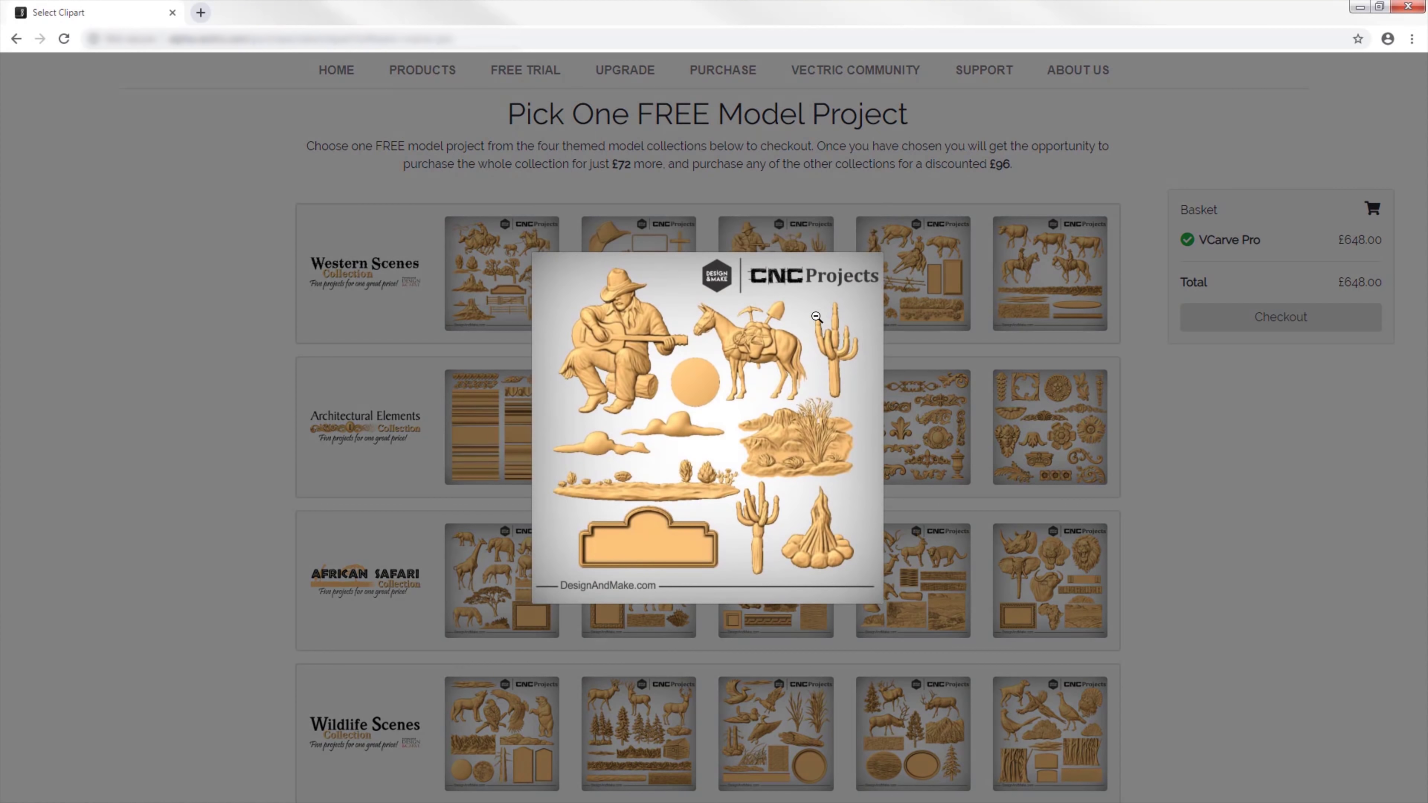
left_click(817, 322)
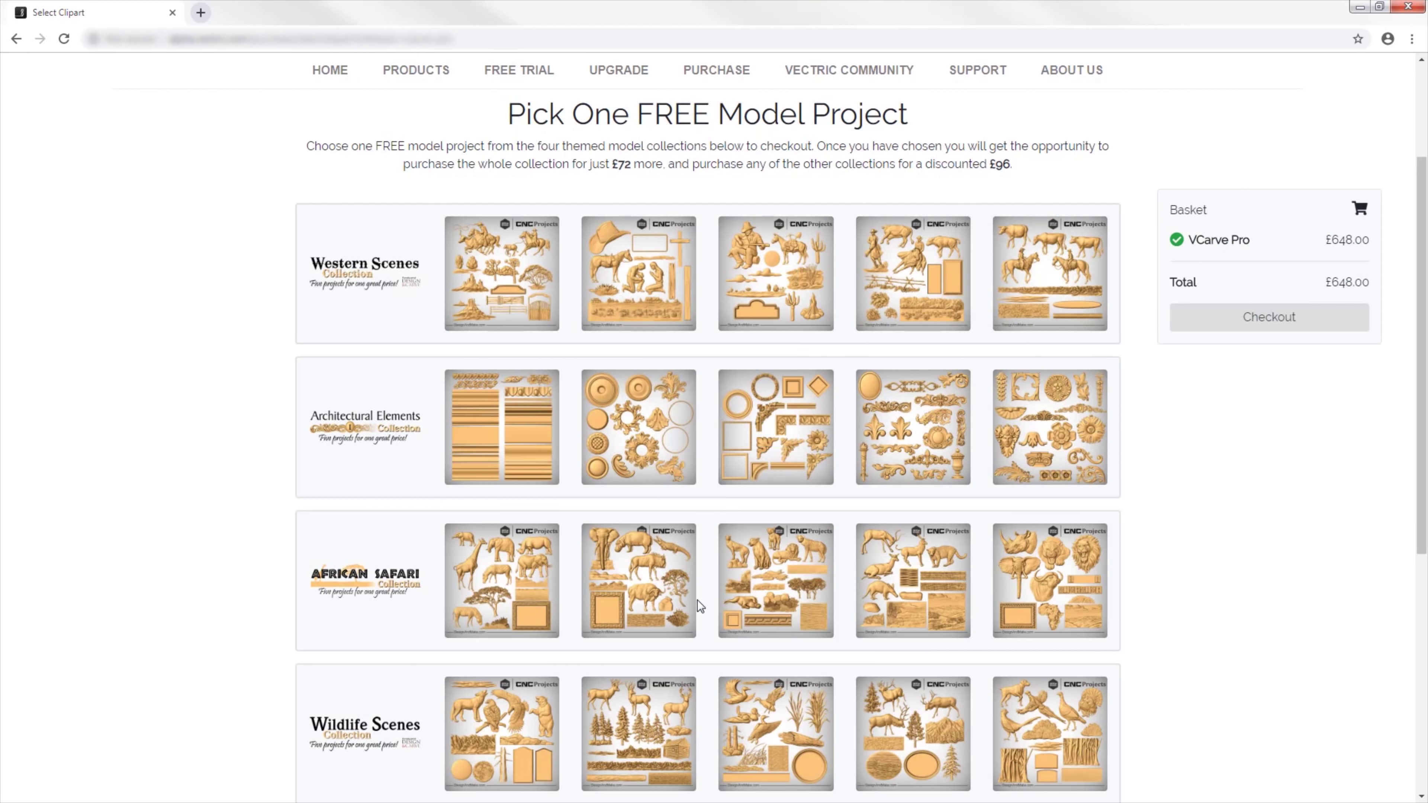
Choose Praying Cowboy and Cowgirl as the free model project and add the full Western Scenes Collection to the basket.
mouse_move(673, 306)
left_click(640, 274)
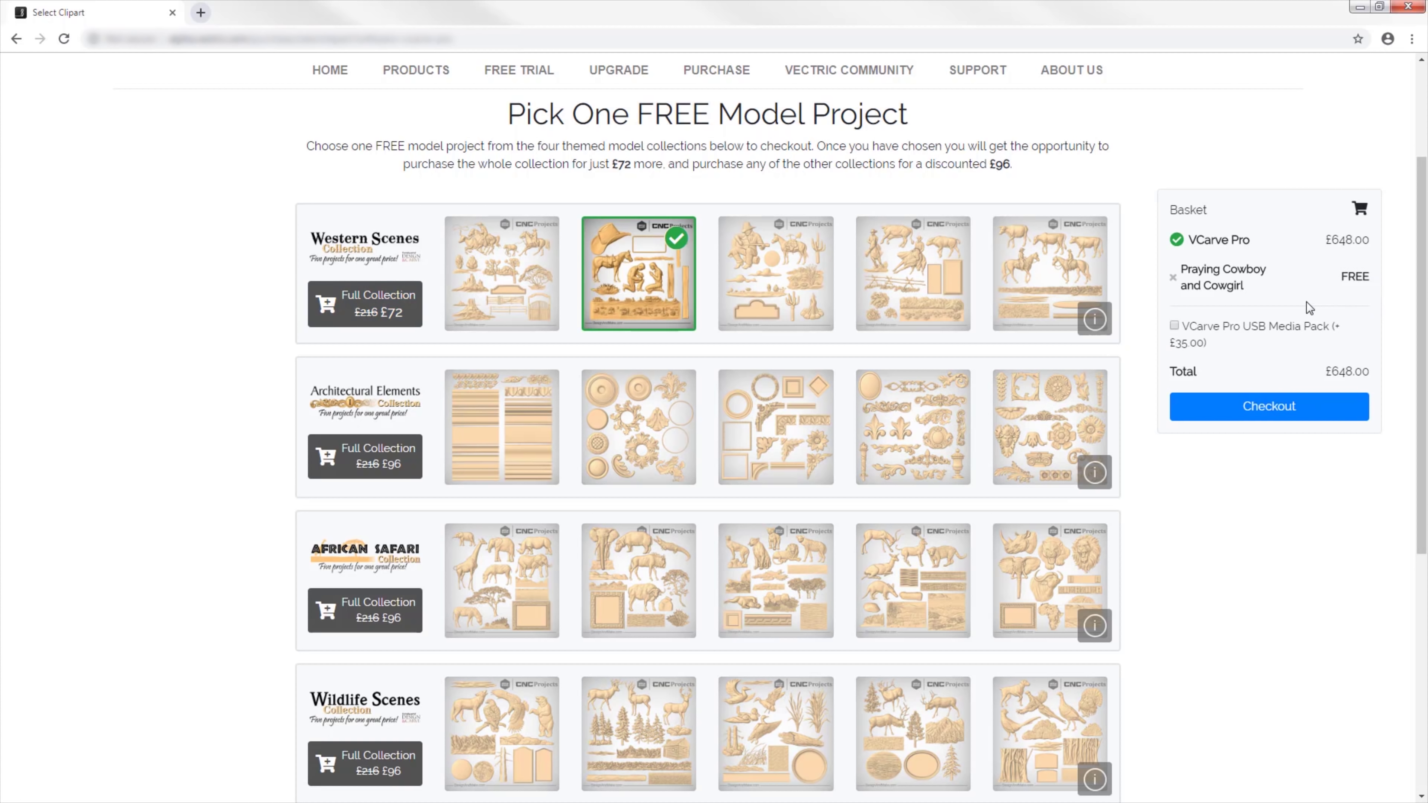
left_click(413, 311)
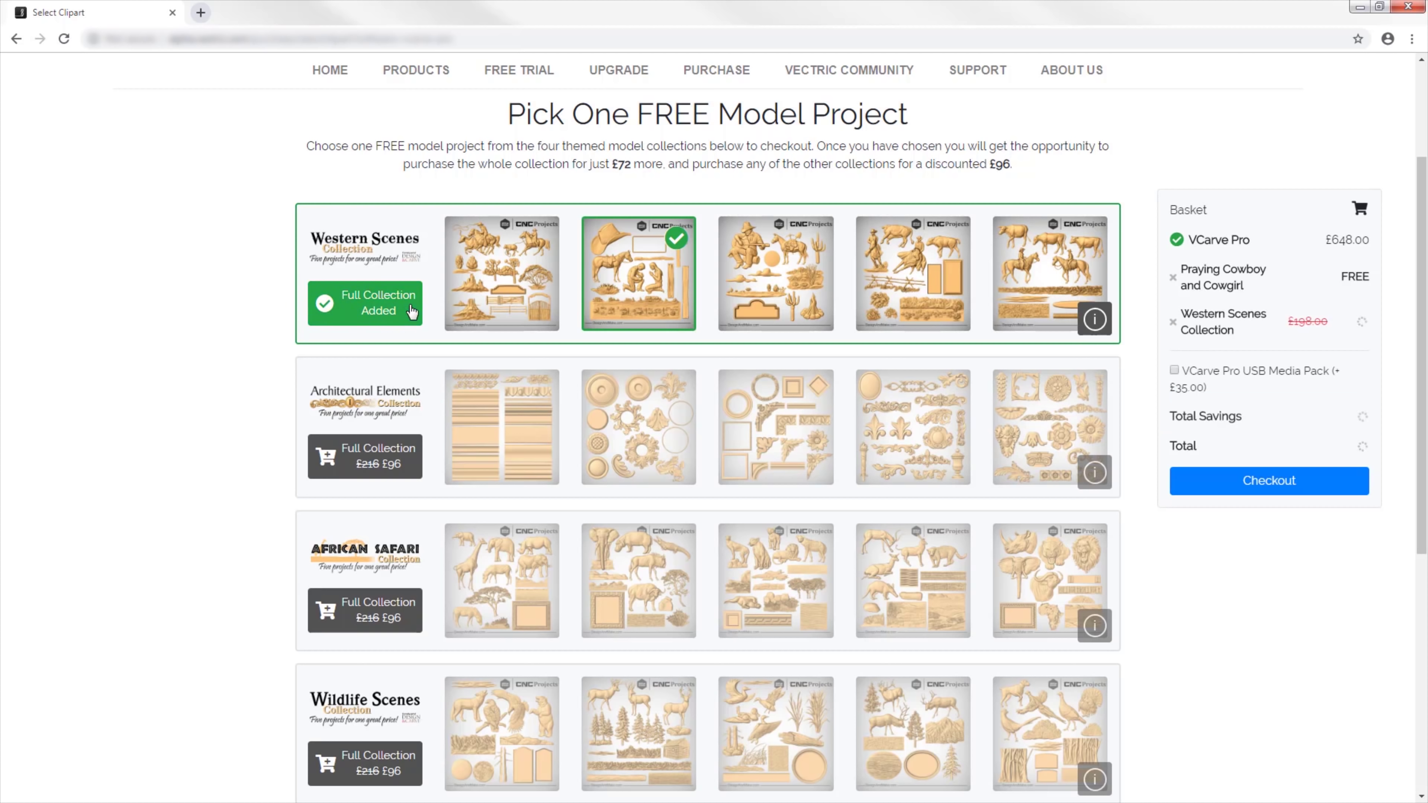